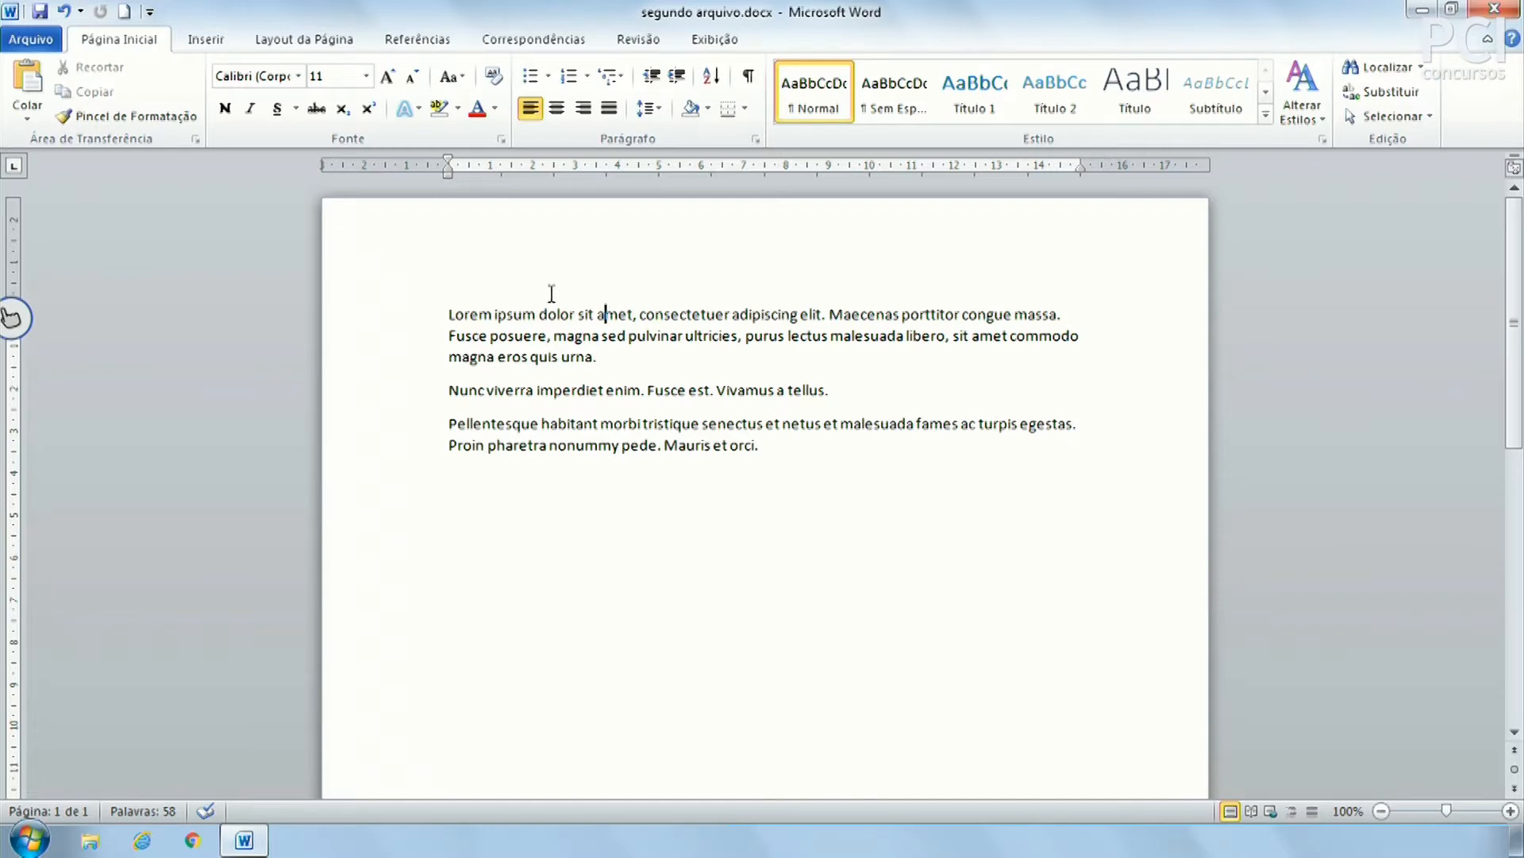
Practise selecting the lorem ipsum paragraphs by dragging and triple-clicking, clearing each selection
{"action": "left_click_drag", "start_coordinate": [397, 318], "coordinate": [343, 543]}
{"action": "left_click", "coordinate": [762, 681]}
{"action": "left_click_drag", "start_coordinate": [494, 311], "coordinate": [544, 446]}
{"action": "left_click", "coordinate": [688, 445]}
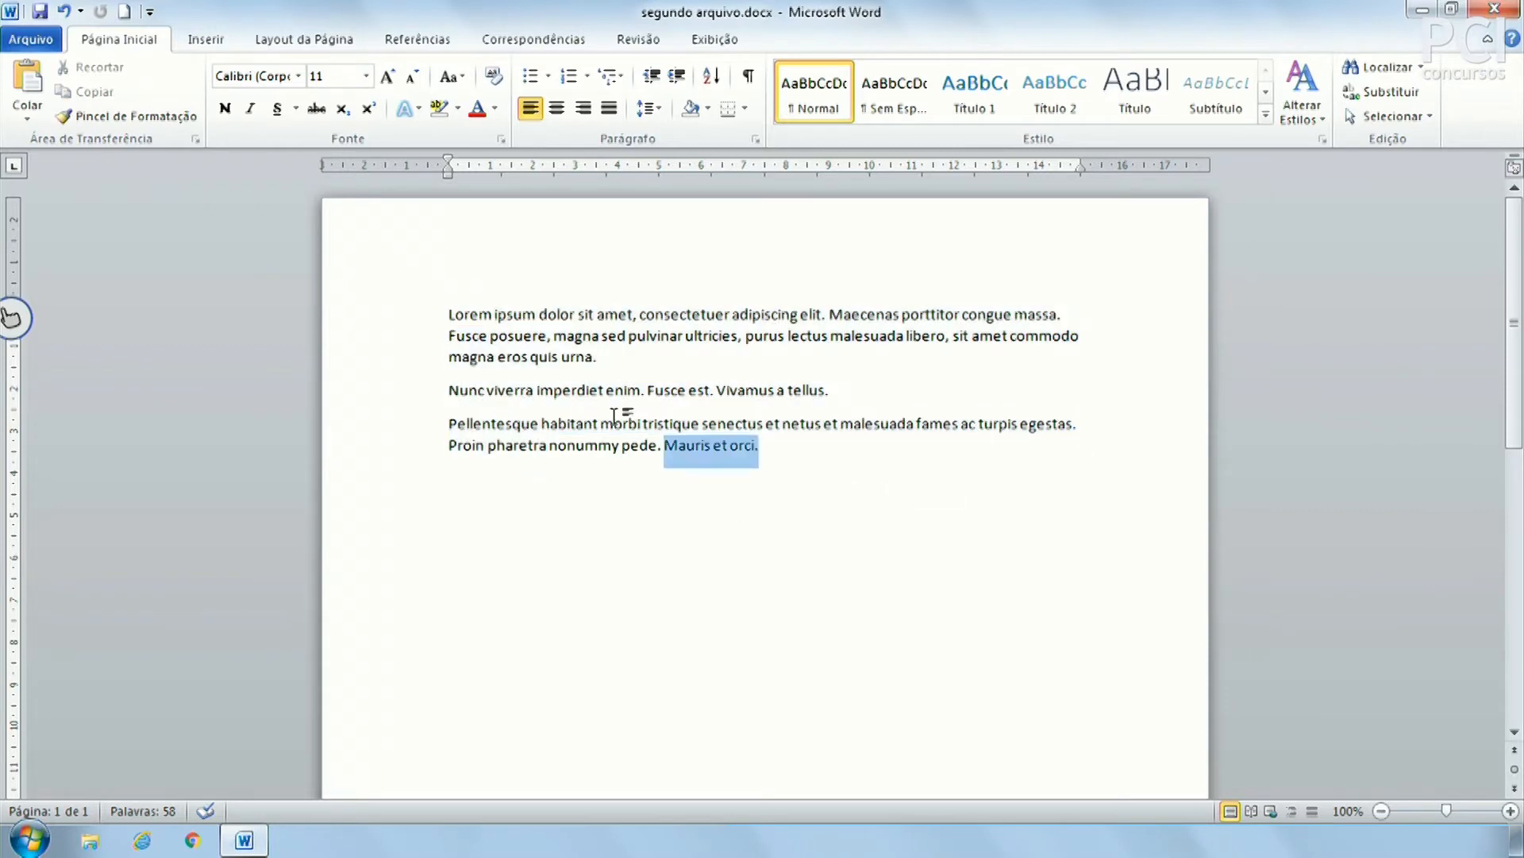
{"action": "triple_click", "coordinate": [336, 264]}
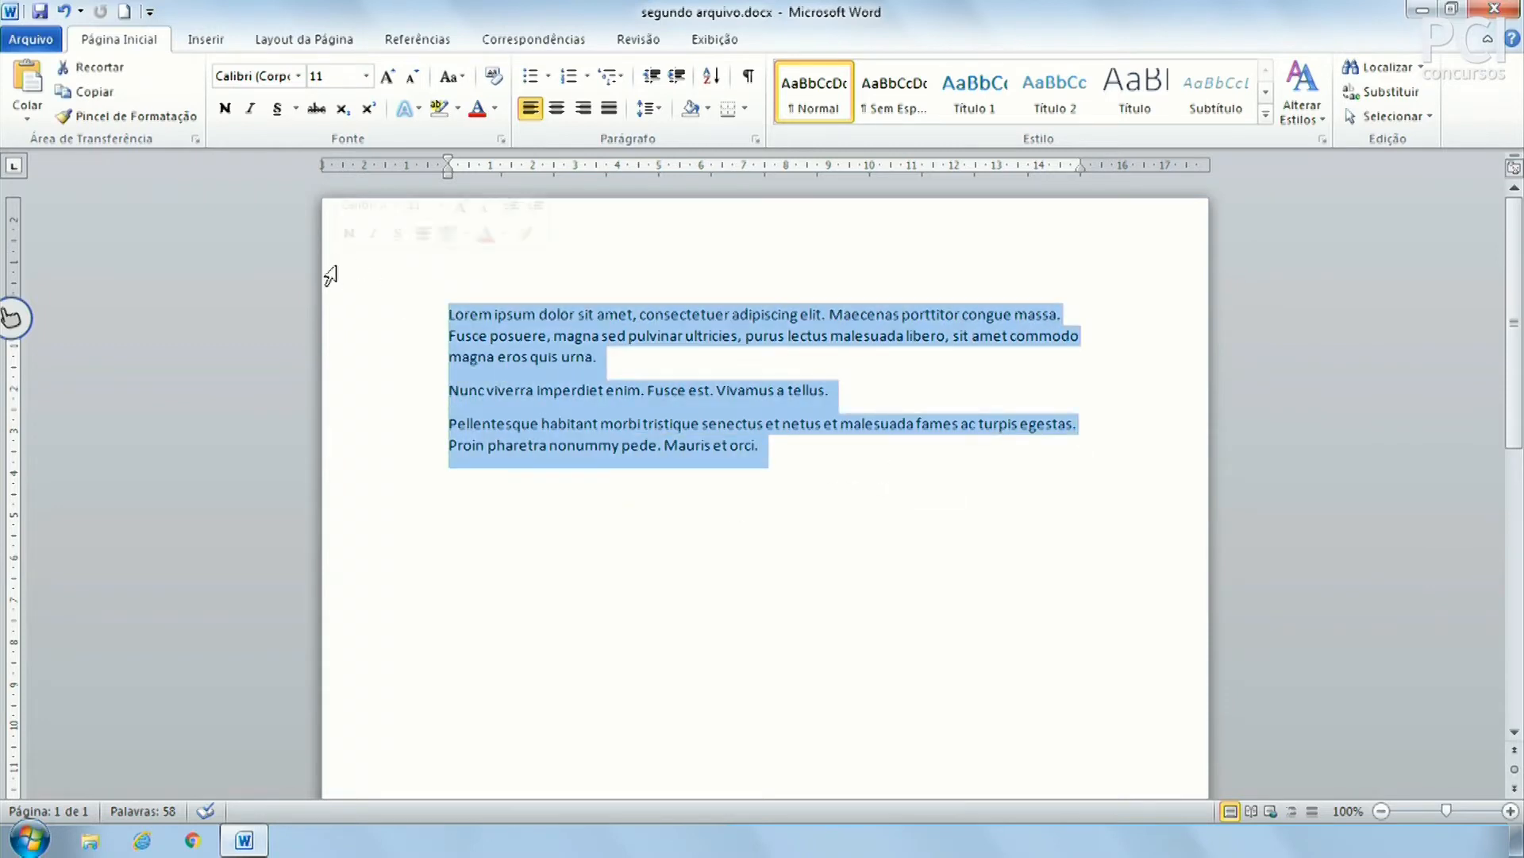
{"action": "left_click", "coordinate": [802, 466]}
Try a Shift+click selection from Fusce, then start a new empty paragraph after 'orci.'
{"action": "left_click", "coordinate": [358, 343], "text": "shift"}
{"action": "left_click", "coordinate": [628, 491]}
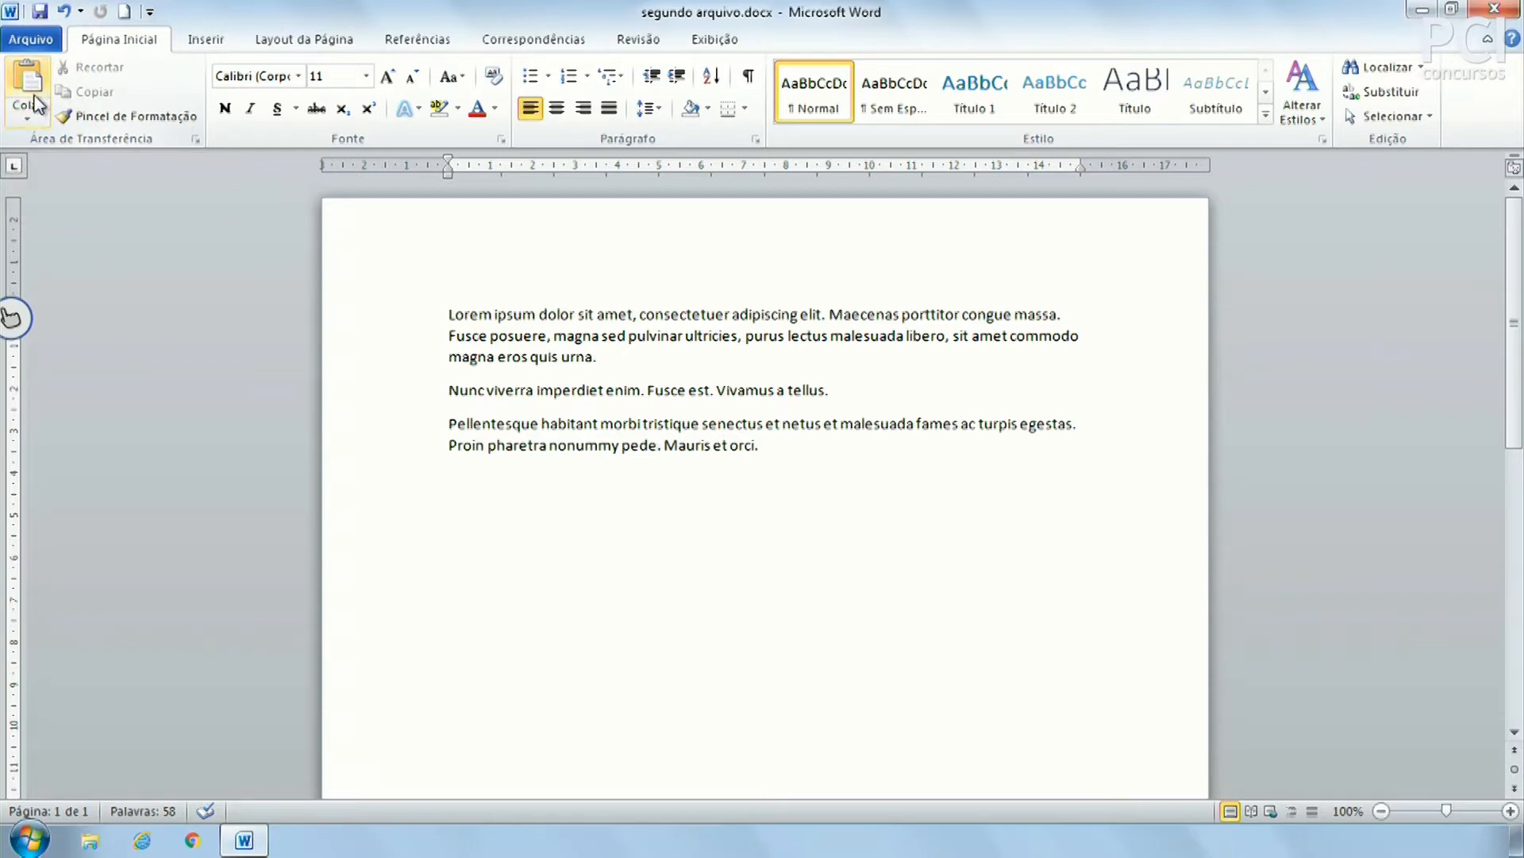
{"action": "left_click", "coordinate": [839, 496]}
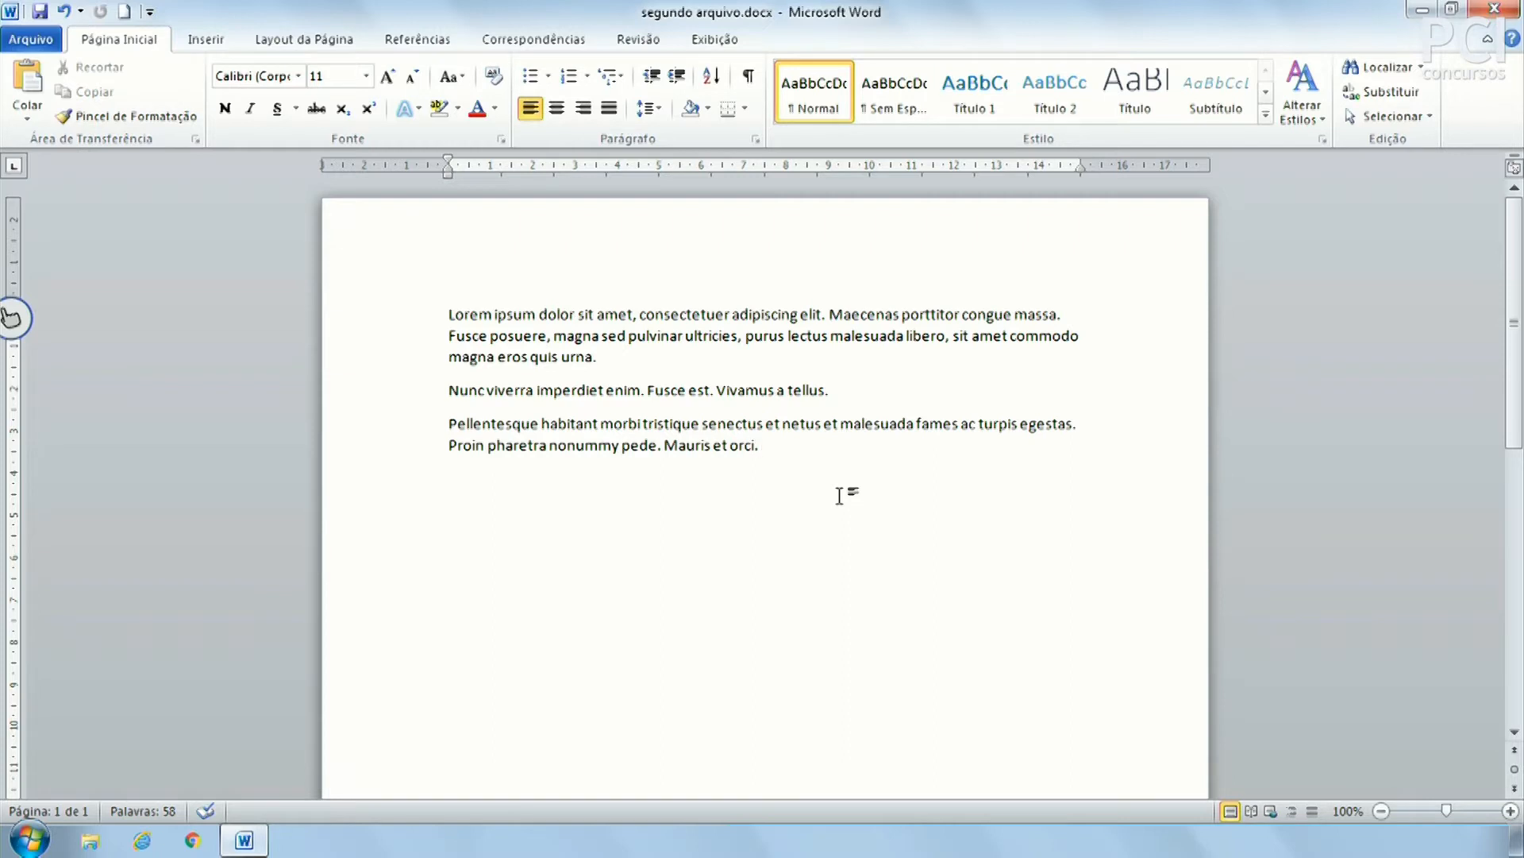
{"action": "key", "text": "Return"}
Type 'TEXTO GUIA' on the new line, copy it, and paste it after 'urna.' in the first paragraph
{"action": "type", "text": "TEXTO GUIA"}
{"action": "left_click", "coordinate": [408, 497]}
{"action": "key", "text": "ctrl+c"}
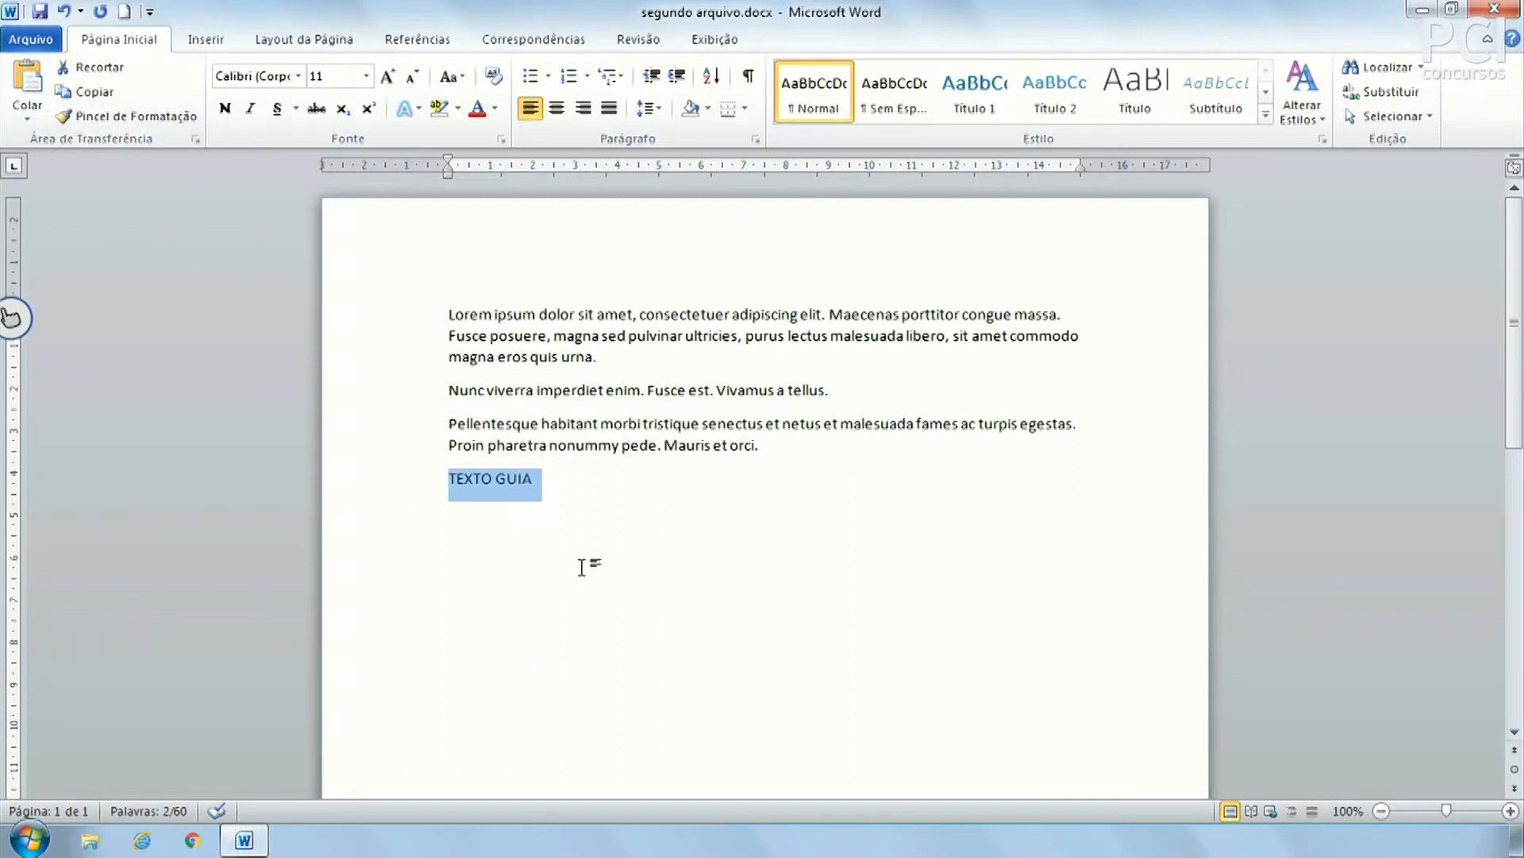
{"action": "left_click", "coordinate": [76, 94]}
{"action": "left_click", "coordinate": [650, 522]}
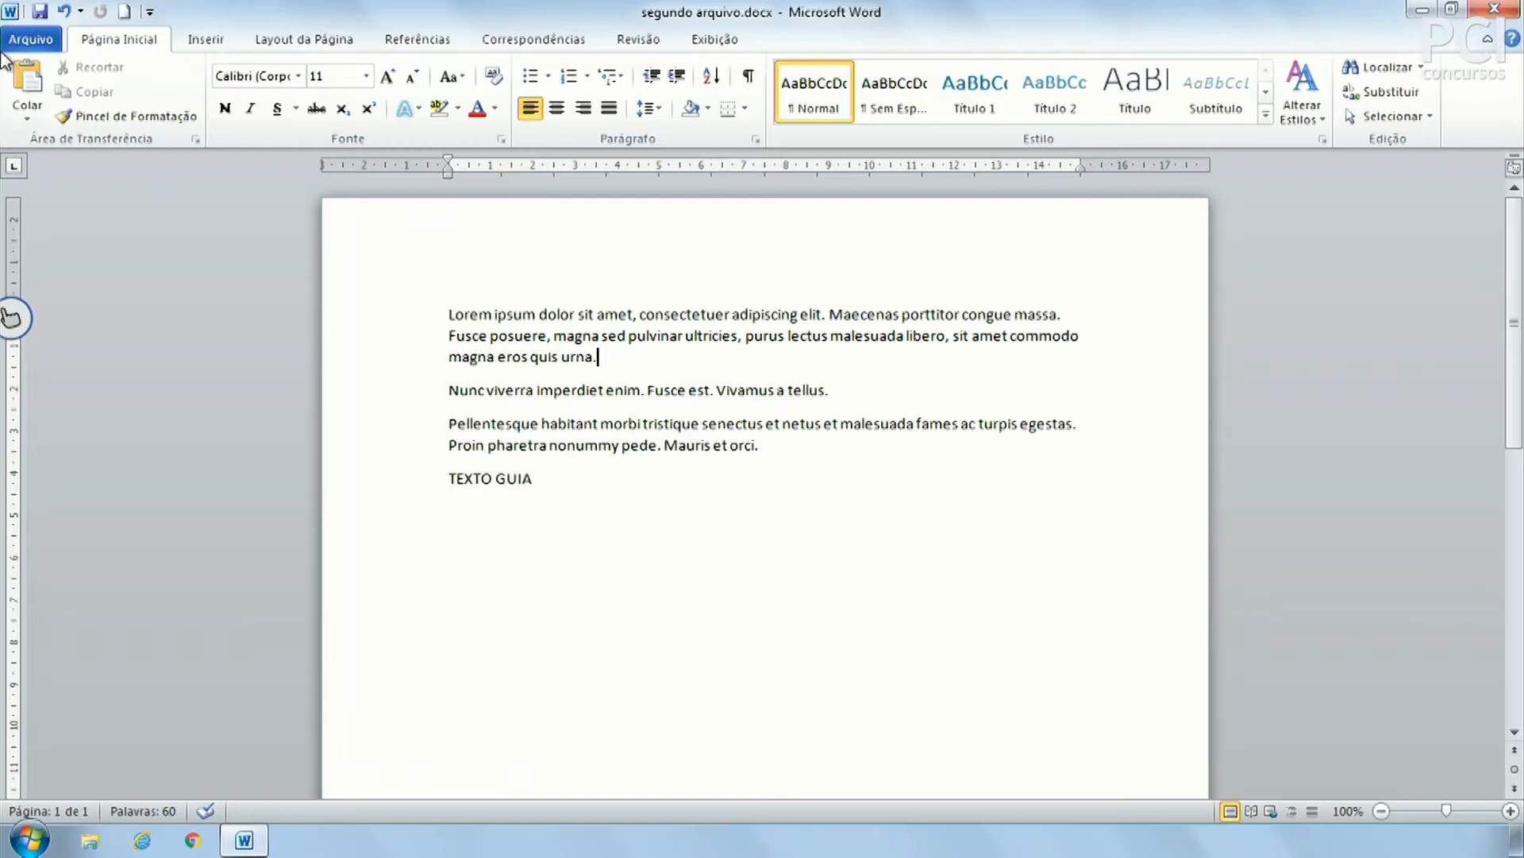
{"action": "left_click", "coordinate": [36, 83]}
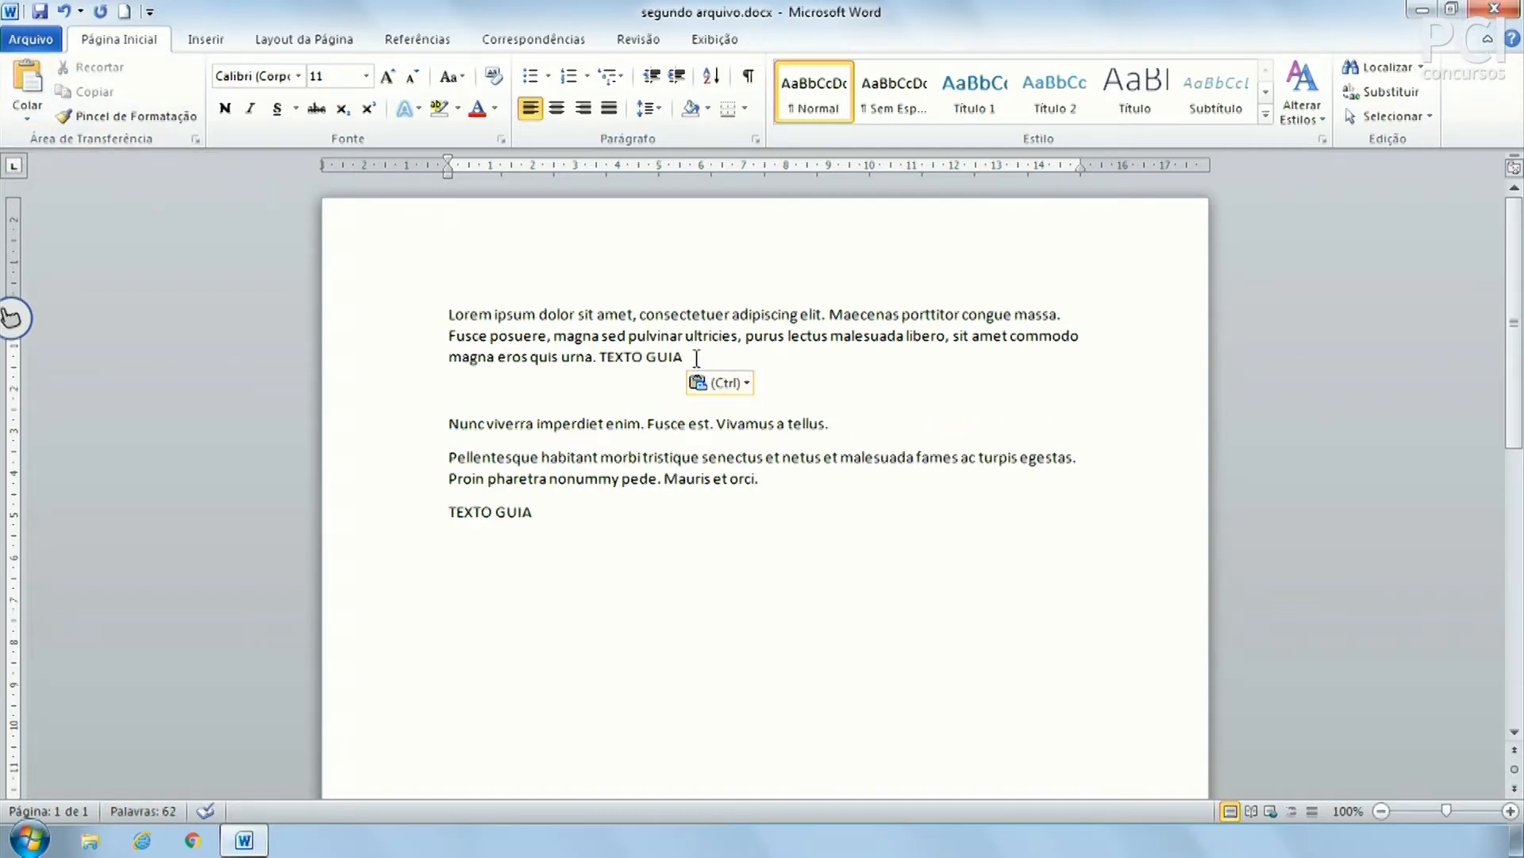
{"action": "left_click", "coordinate": [568, 521]}
{"action": "left_click", "coordinate": [766, 473]}
Undo the pasted TEXTO GUIA, then practise selecting and deleting the second paragraph's end, undoing the deletion
{"action": "key", "text": "ctrl+z"}
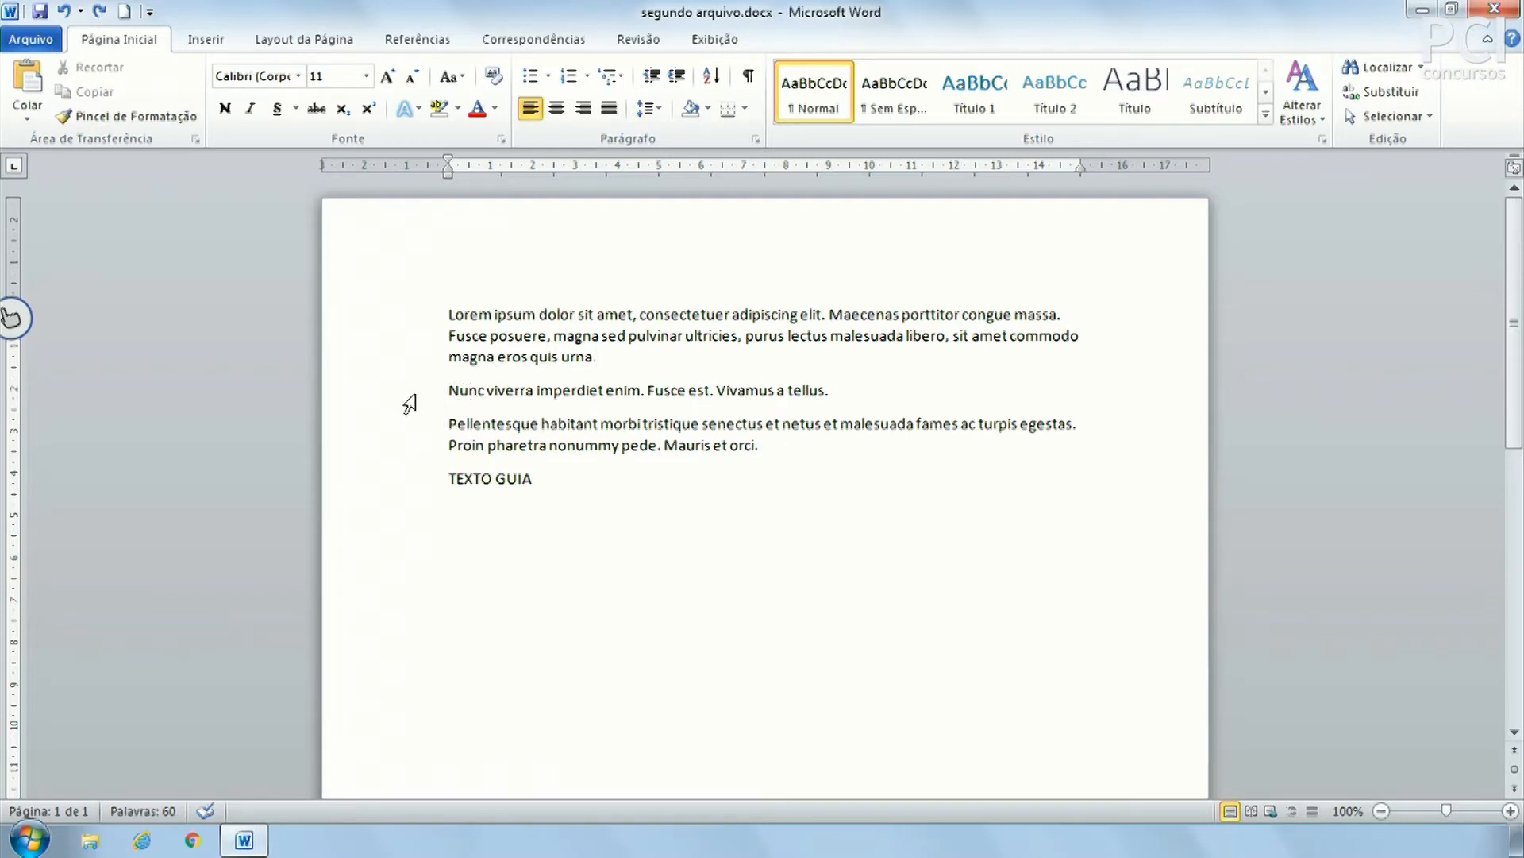
{"action": "left_click_drag", "start_coordinate": [458, 389], "coordinate": [612, 390]}
{"action": "left_click", "coordinate": [803, 390]}
{"action": "left_click", "coordinate": [381, 391]}
{"action": "left_click", "coordinate": [553, 390]}
{"action": "mouse_move", "coordinate": [860, 397]}
{"action": "left_mouse_down"}
{"action": "mouse_move", "coordinate": [721, 396]}
{"action": "mouse_move", "coordinate": [849, 392]}
{"action": "left_mouse_up"}
{"action": "key", "text": "BackSpace"}
{"action": "key", "text": "BackSpace"}
{"action": "key", "text": "BackSpace"}
{"action": "key", "text": "BackSpace"}
{"action": "key", "text": "BackSpace"}
{"action": "key", "text": "BackSpace"}
{"action": "key", "text": "BackSpace"}
{"action": "key", "text": "BackSpace"}
{"action": "key", "text": "BackSpace"}
{"action": "key", "text": "BackSpace"}
{"action": "key", "text": "BackSpace"}
{"action": "key", "text": "BackSpace"}
{"action": "key", "text": "BackSpace"}
{"action": "key", "text": "BackSpace"}
{"action": "key", "text": "BackSpace"}
{"action": "key", "text": "BackSpace"}
{"action": "key", "text": "BackSpace"}
{"action": "key", "text": "BackSpace"}
{"action": "key", "text": "BackSpace"}
{"action": "key", "text": "BackSpace"}
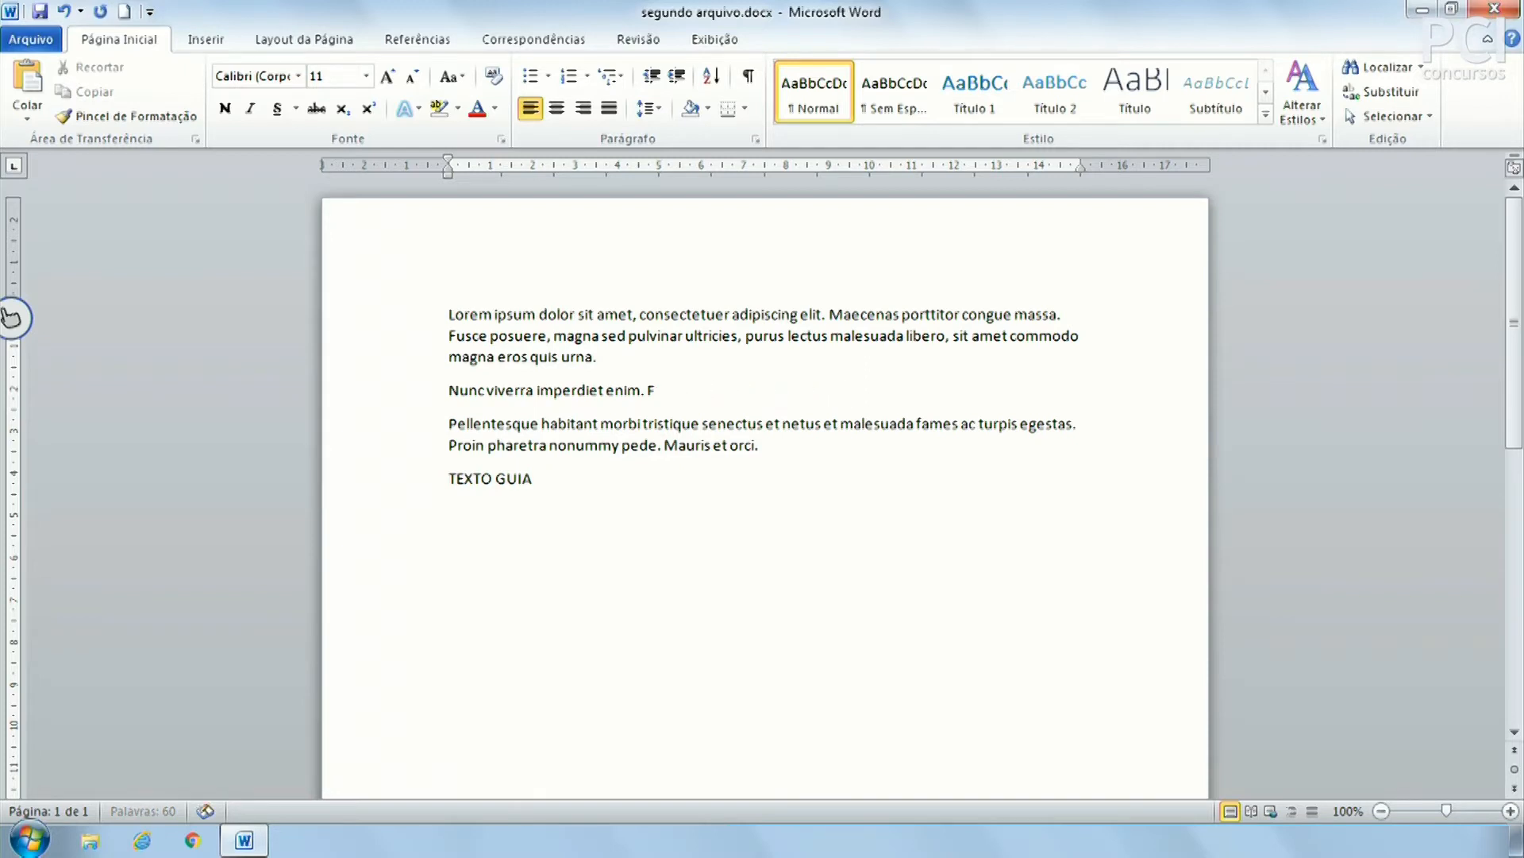
{"action": "key", "text": "ctrl+z"}
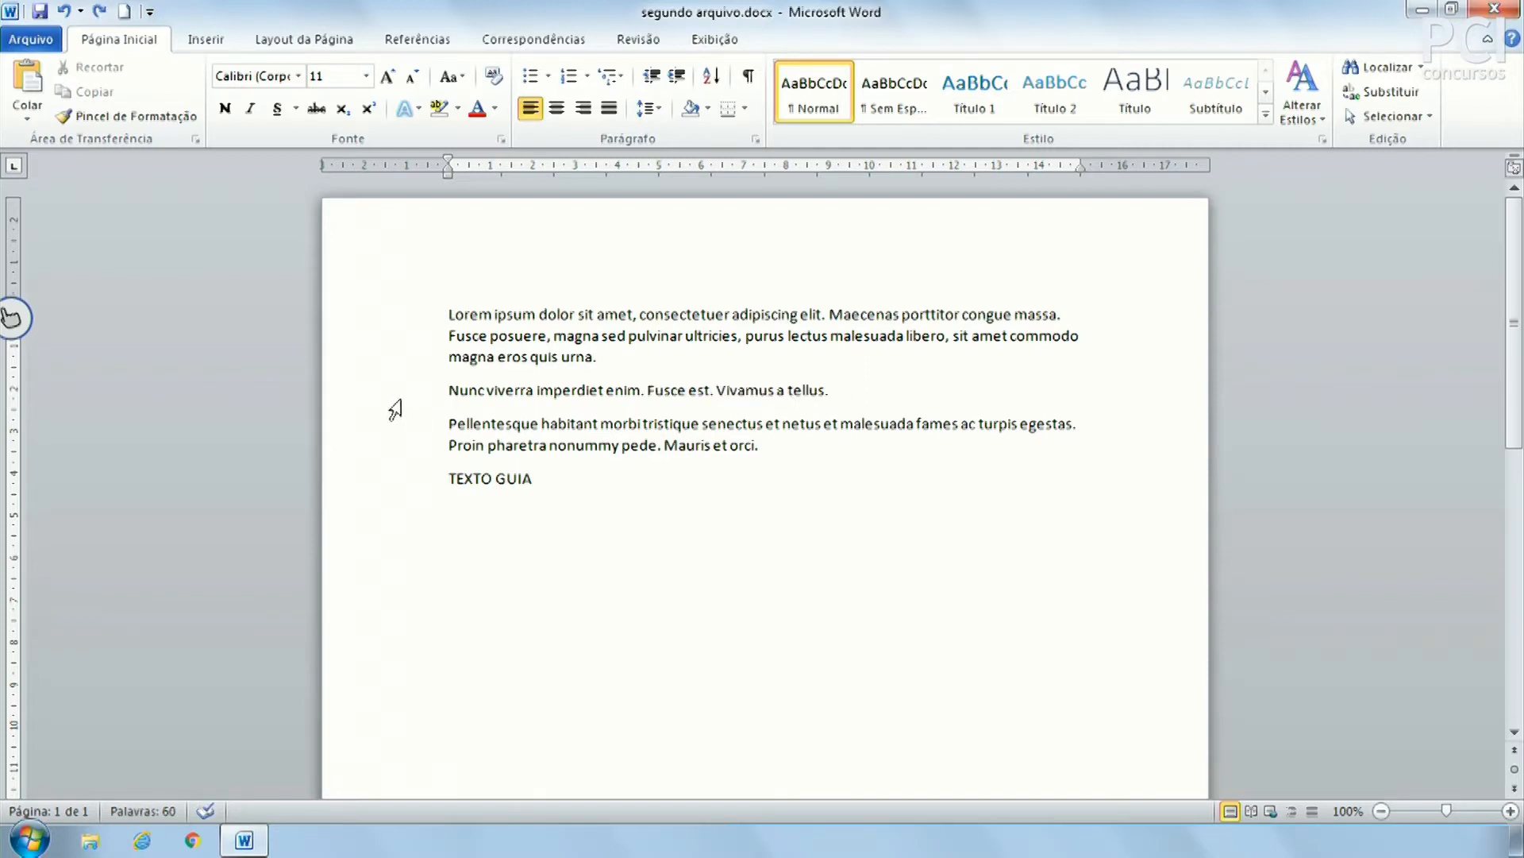
Paste TEXTO GUIA over the Nunc viverra line, undo it, and practise selecting 'Nunc viverra imperdiet' and 'Lorem ipsum'
{"action": "left_click", "coordinate": [406, 403]}
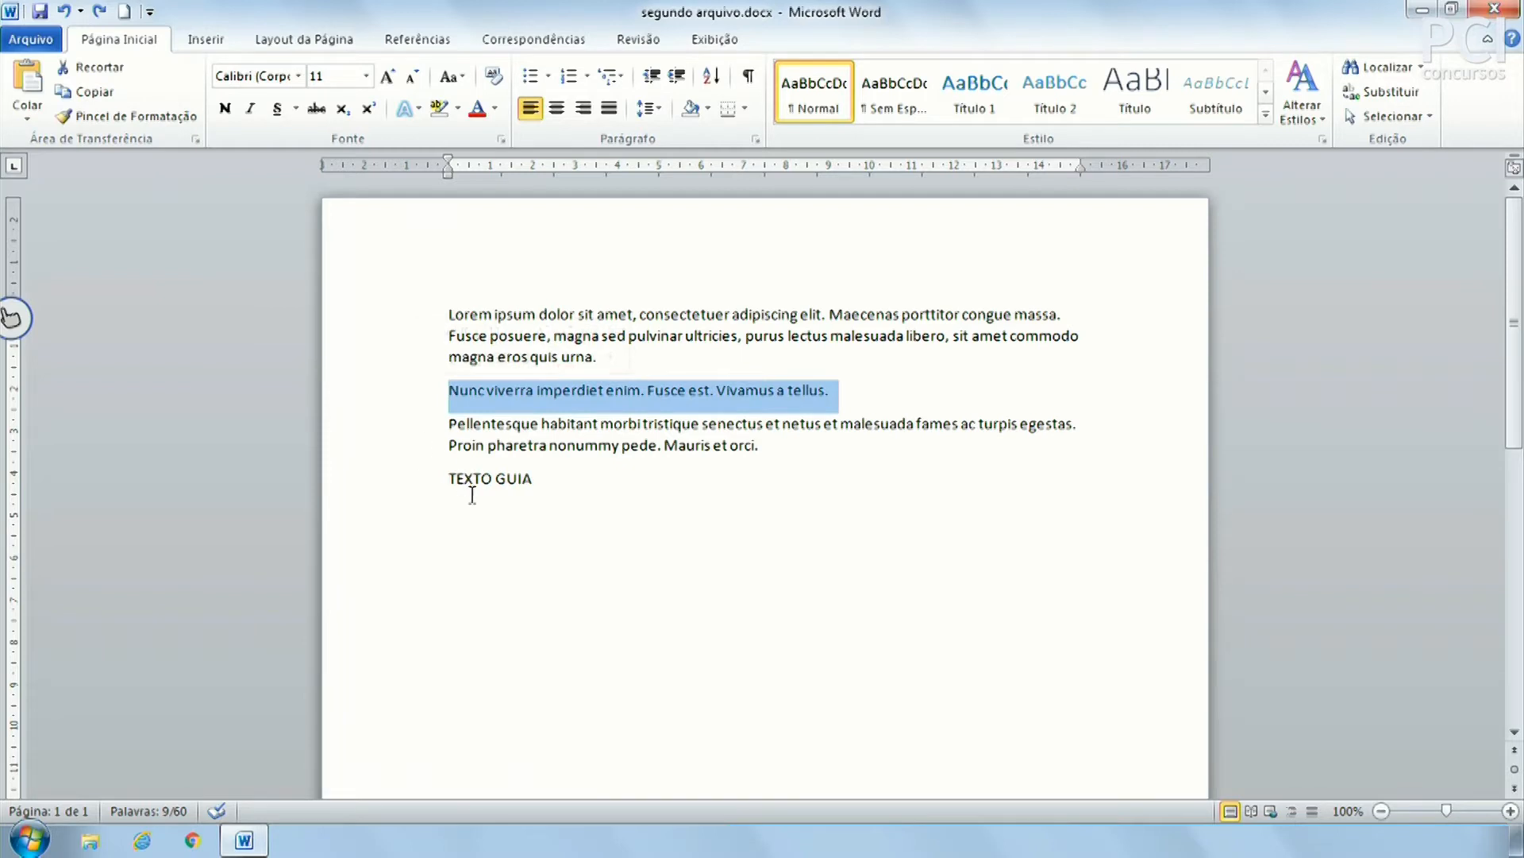
{"action": "key", "text": "ctrl+v"}
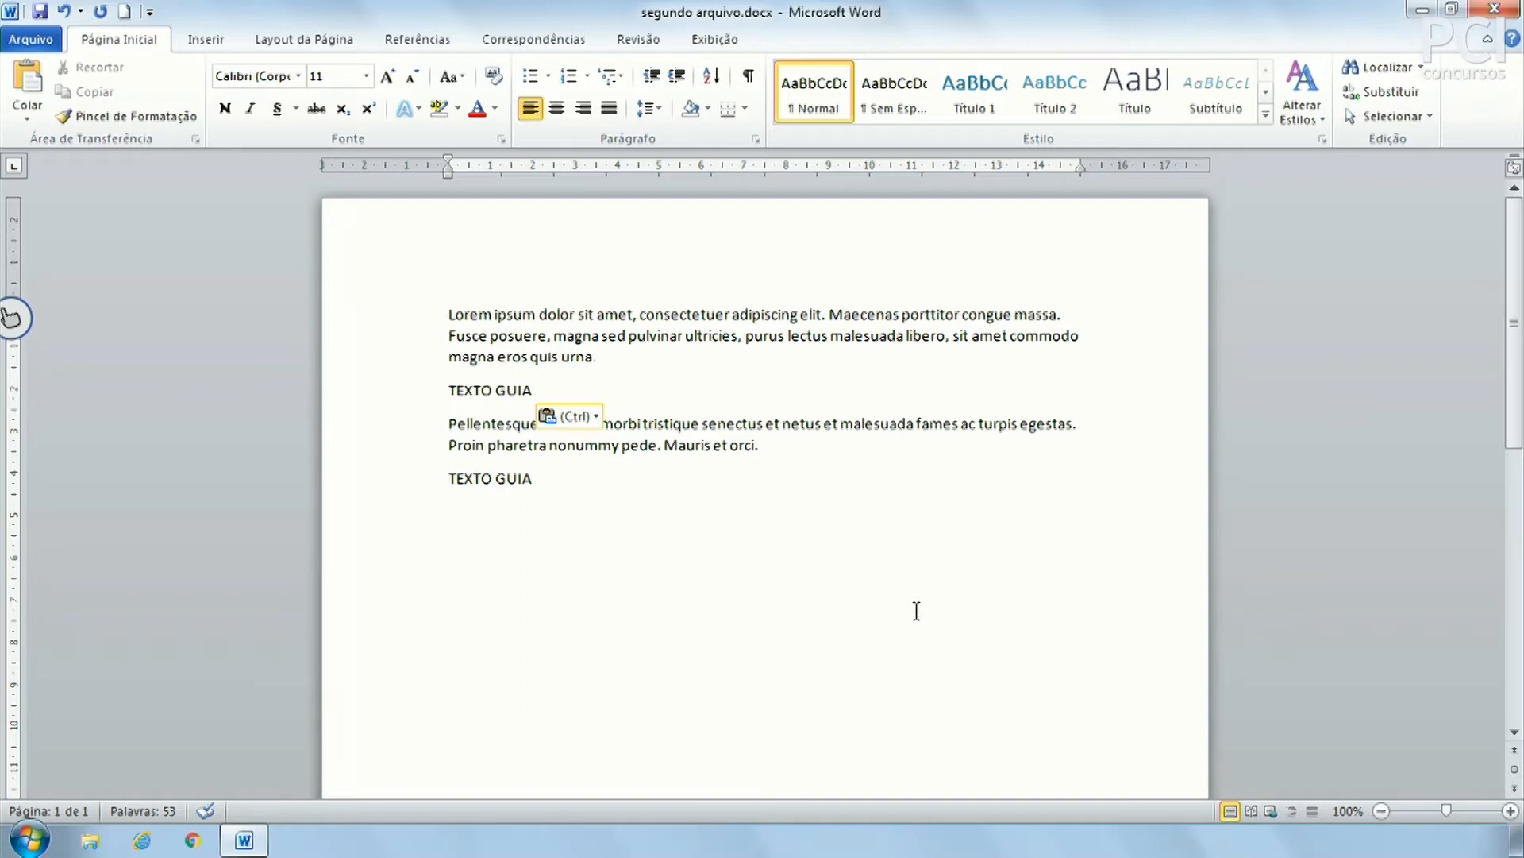
{"action": "key", "text": "ctrl+z"}
{"action": "left_click", "coordinate": [681, 476]}
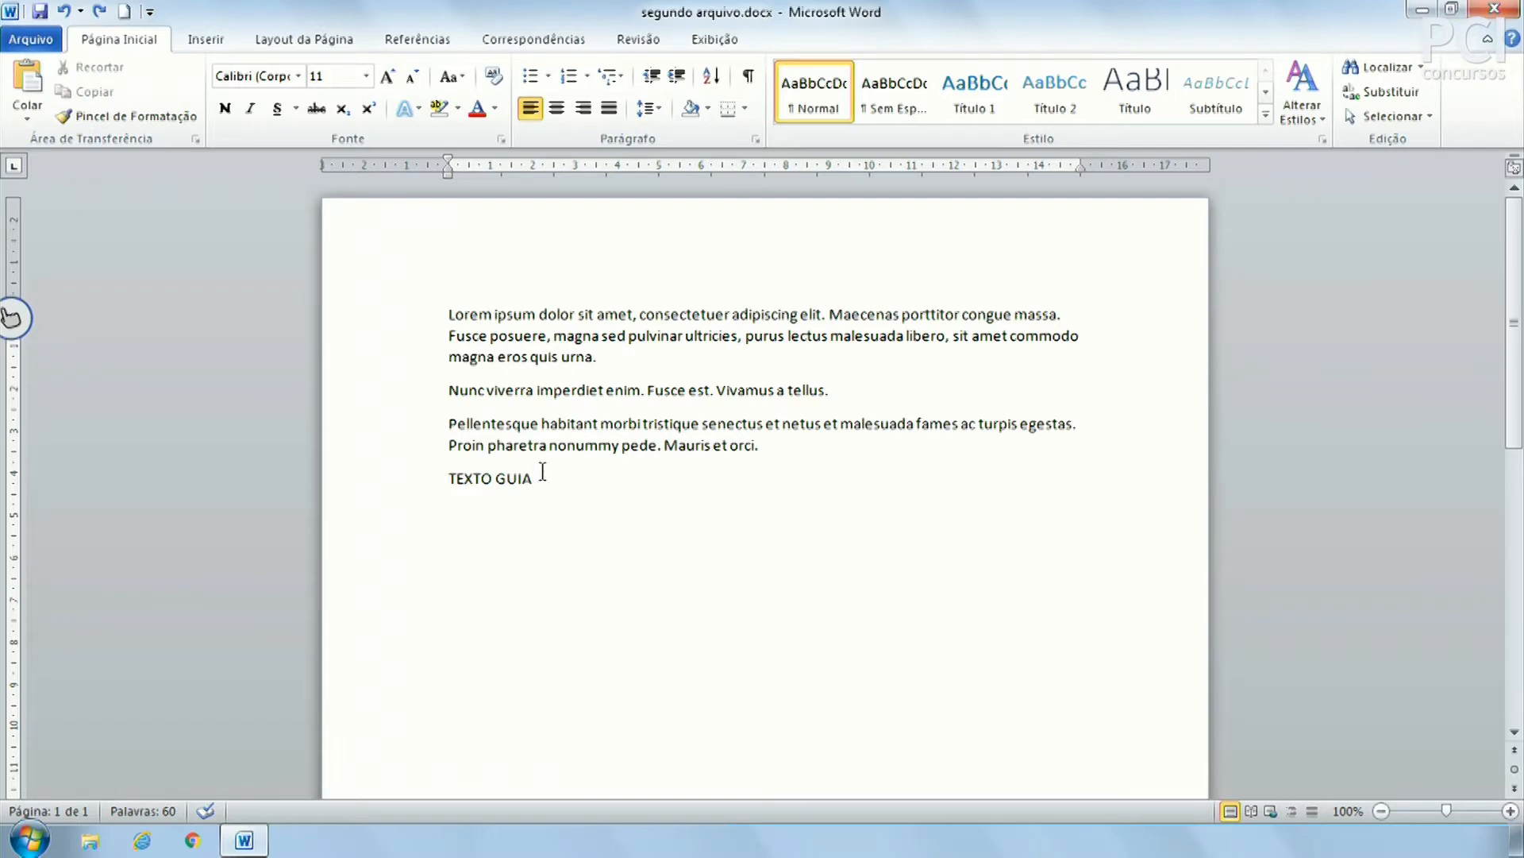
{"action": "left_click_drag", "start_coordinate": [450, 391], "coordinate": [608, 392]}
{"action": "left_click", "coordinate": [629, 395]}
{"action": "mouse_move", "coordinate": [467, 314]}
{"action": "left_mouse_down"}
{"action": "mouse_move", "coordinate": [516, 319]}
{"action": "mouse_move", "coordinate": [468, 316]}
{"action": "left_mouse_up"}
{"action": "left_click", "coordinate": [497, 314]}
{"action": "left_click", "coordinate": [488, 335]}
Cut the TEXTO GUIA paragraph, paste it after 'tellus.', then undo that paste
{"action": "left_click_drag", "start_coordinate": [389, 446], "coordinate": [384, 480]}
{"action": "left_click", "coordinate": [457, 480]}
{"action": "triple_click", "coordinate": [456, 481]}
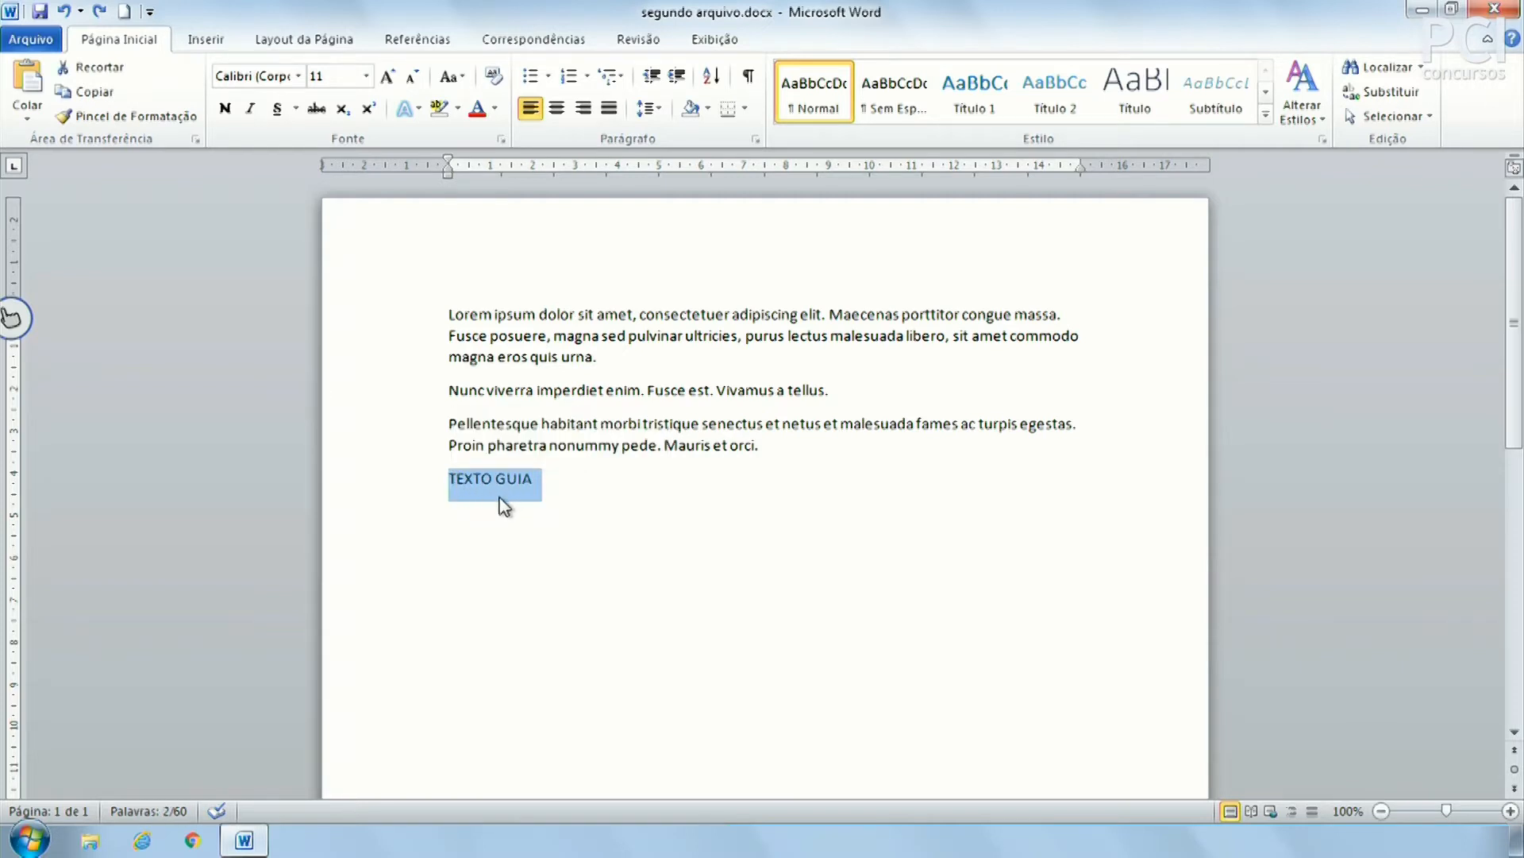
{"action": "left_click", "coordinate": [89, 69]}
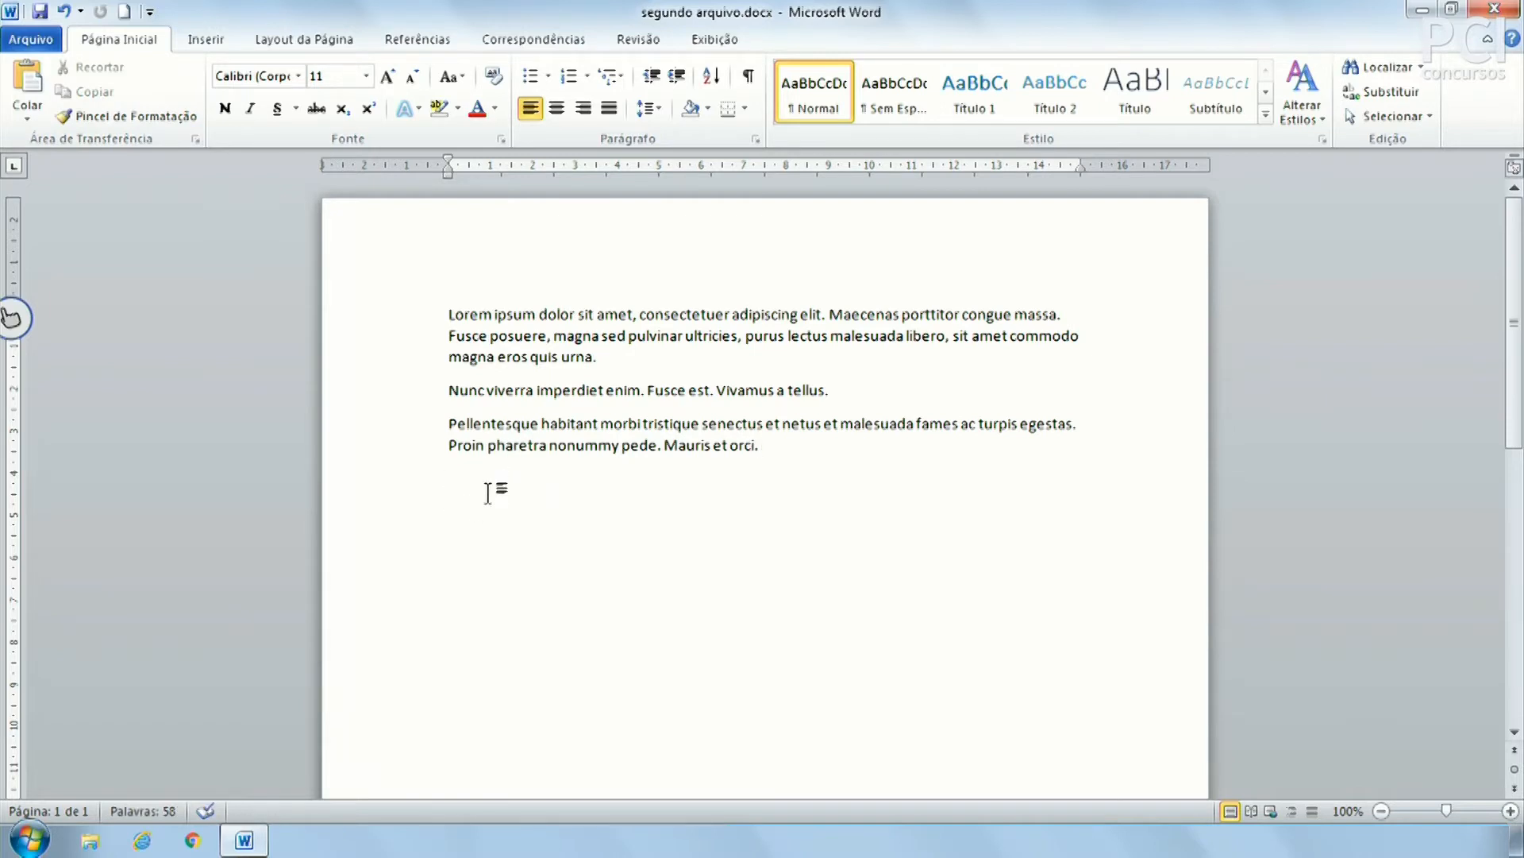
{"action": "left_click", "coordinate": [864, 399]}
{"action": "key", "text": "ctrl+v"}
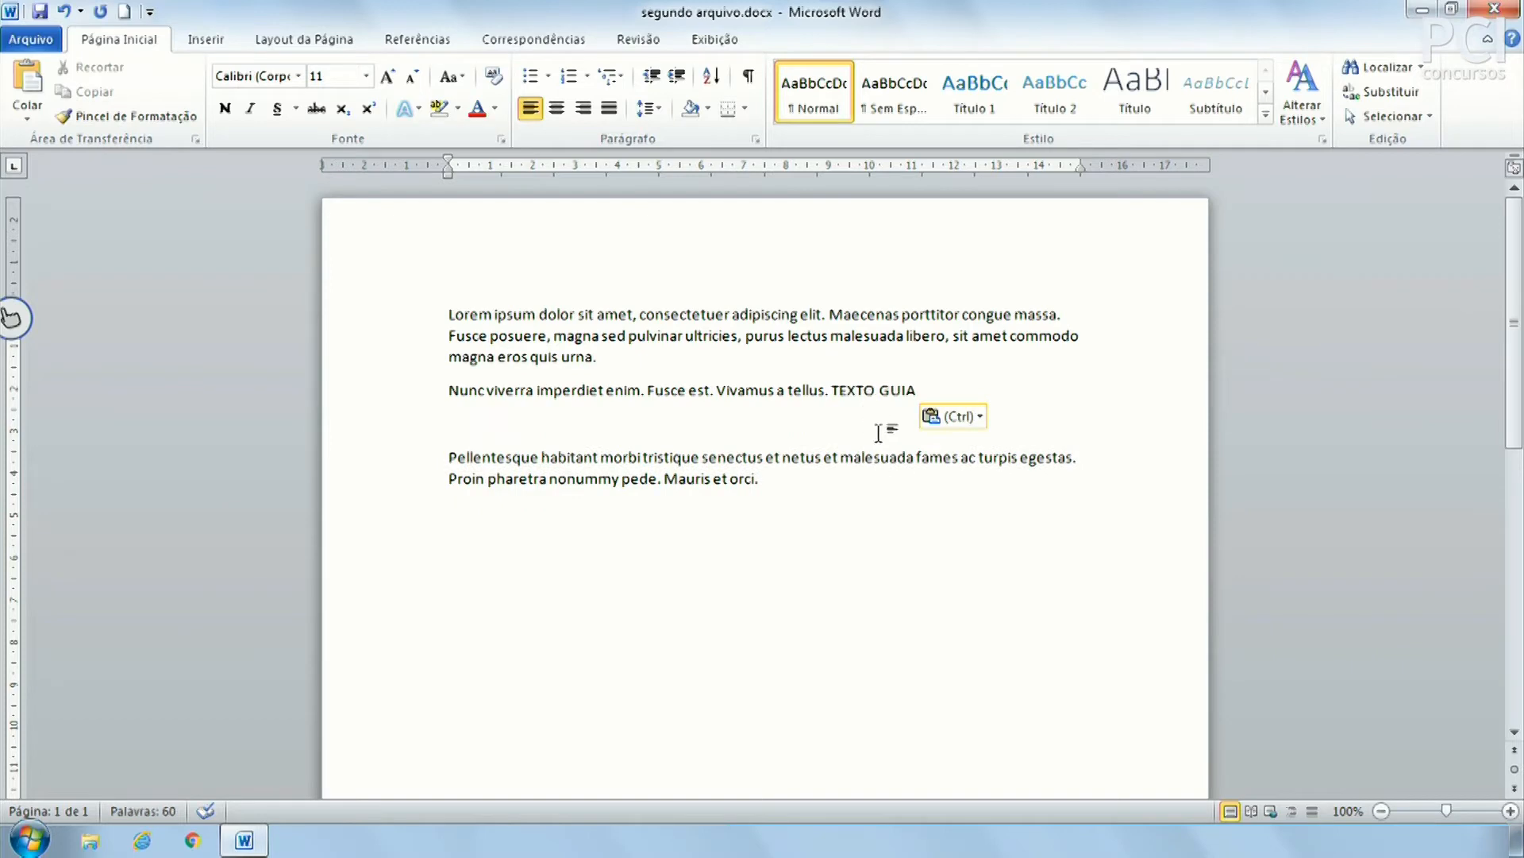
{"action": "key", "text": "ctrl+z"}
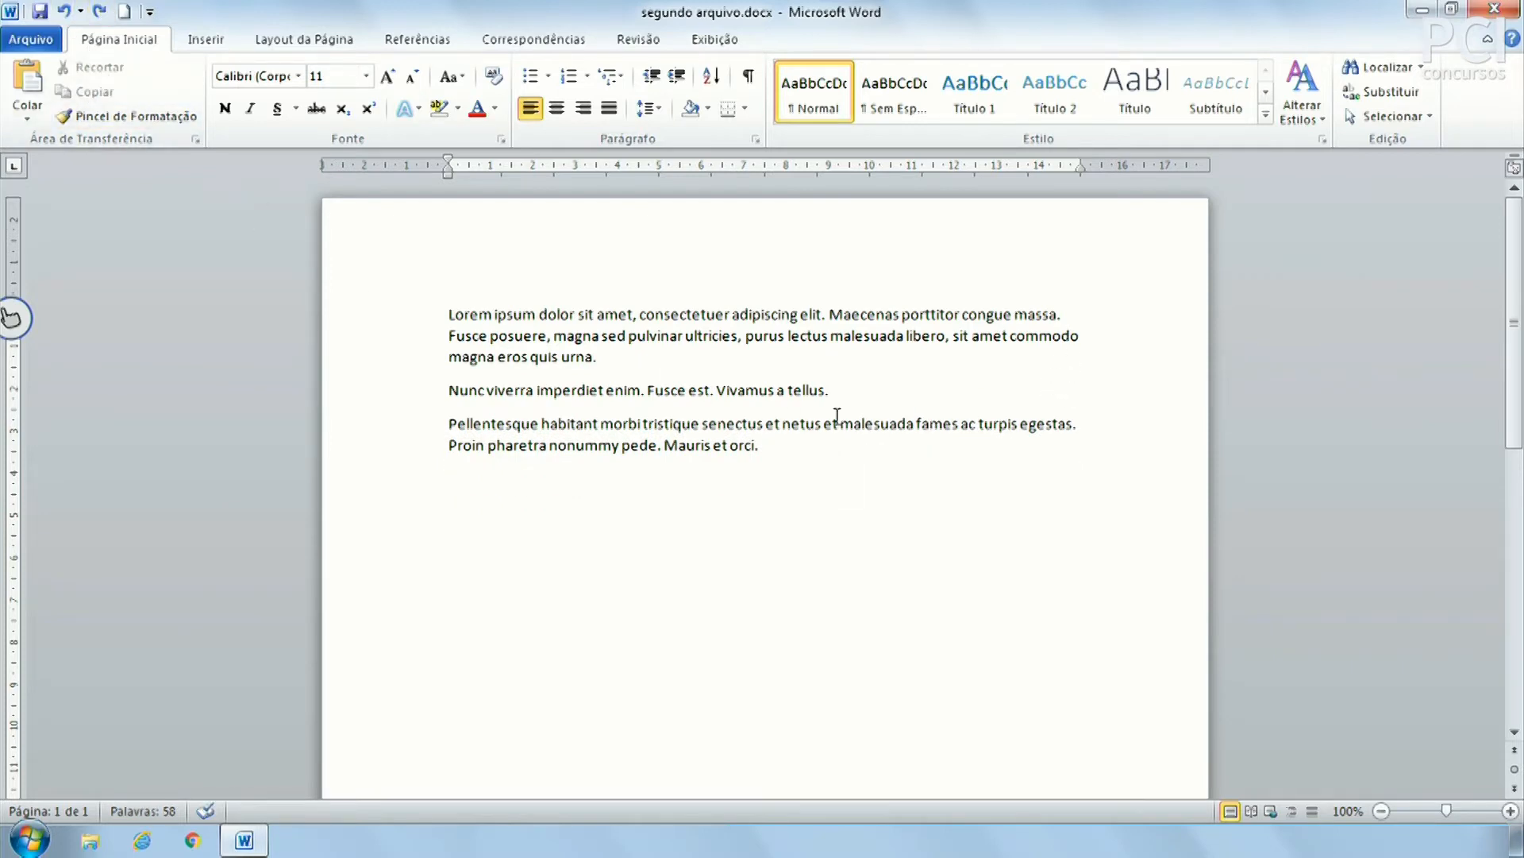
Copy 'Vivamus a tellus.' to after 'orci.' and delete the original from the second paragraph
{"action": "left_click_drag", "start_coordinate": [828, 389], "coordinate": [715, 386]}
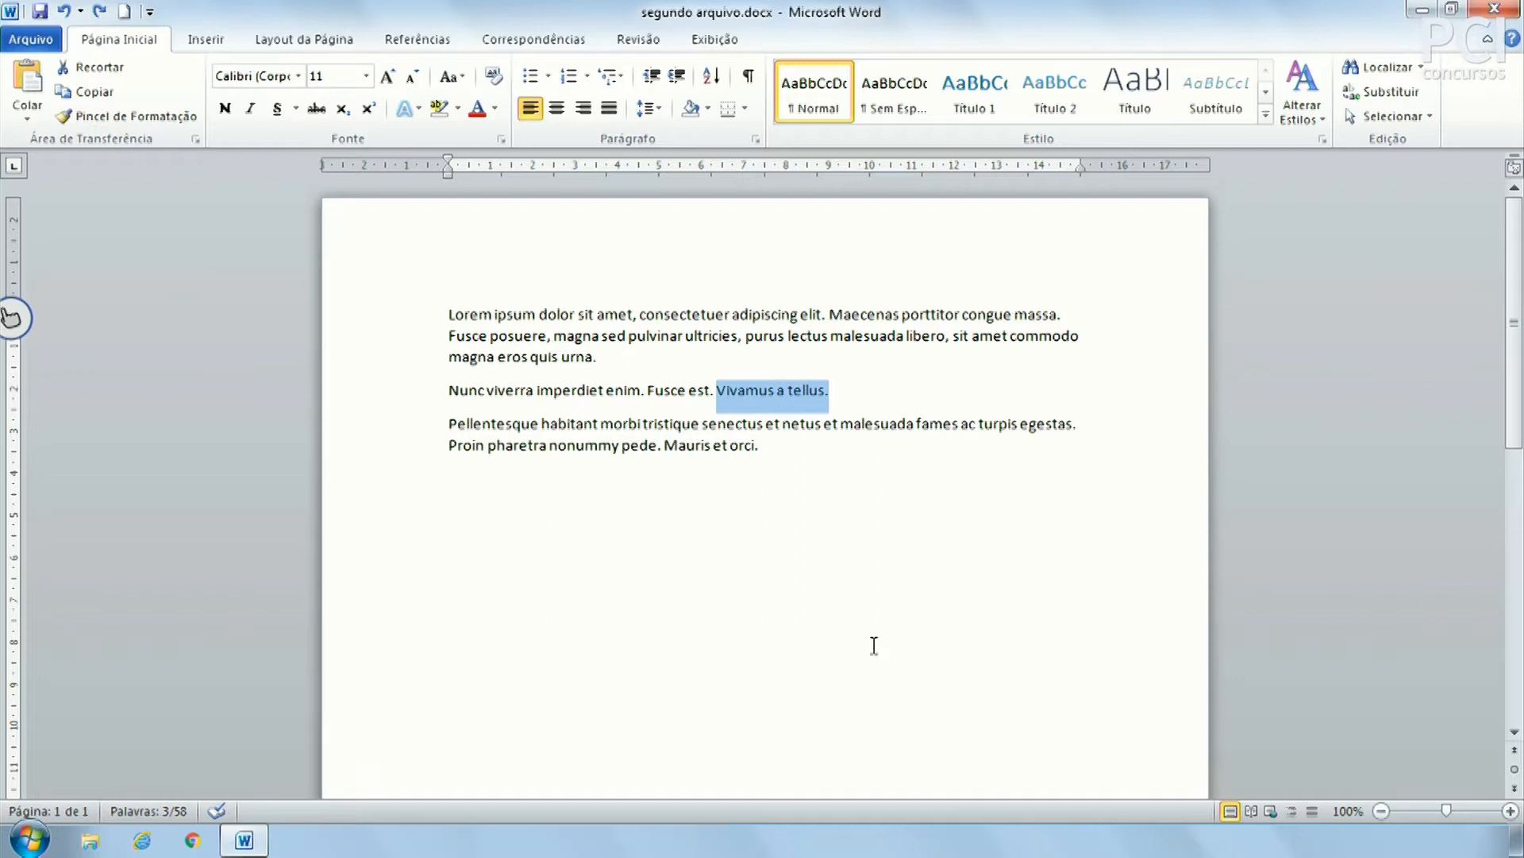
{"action": "left_click", "coordinate": [813, 586]}
{"action": "key", "text": "ctrl+v"}
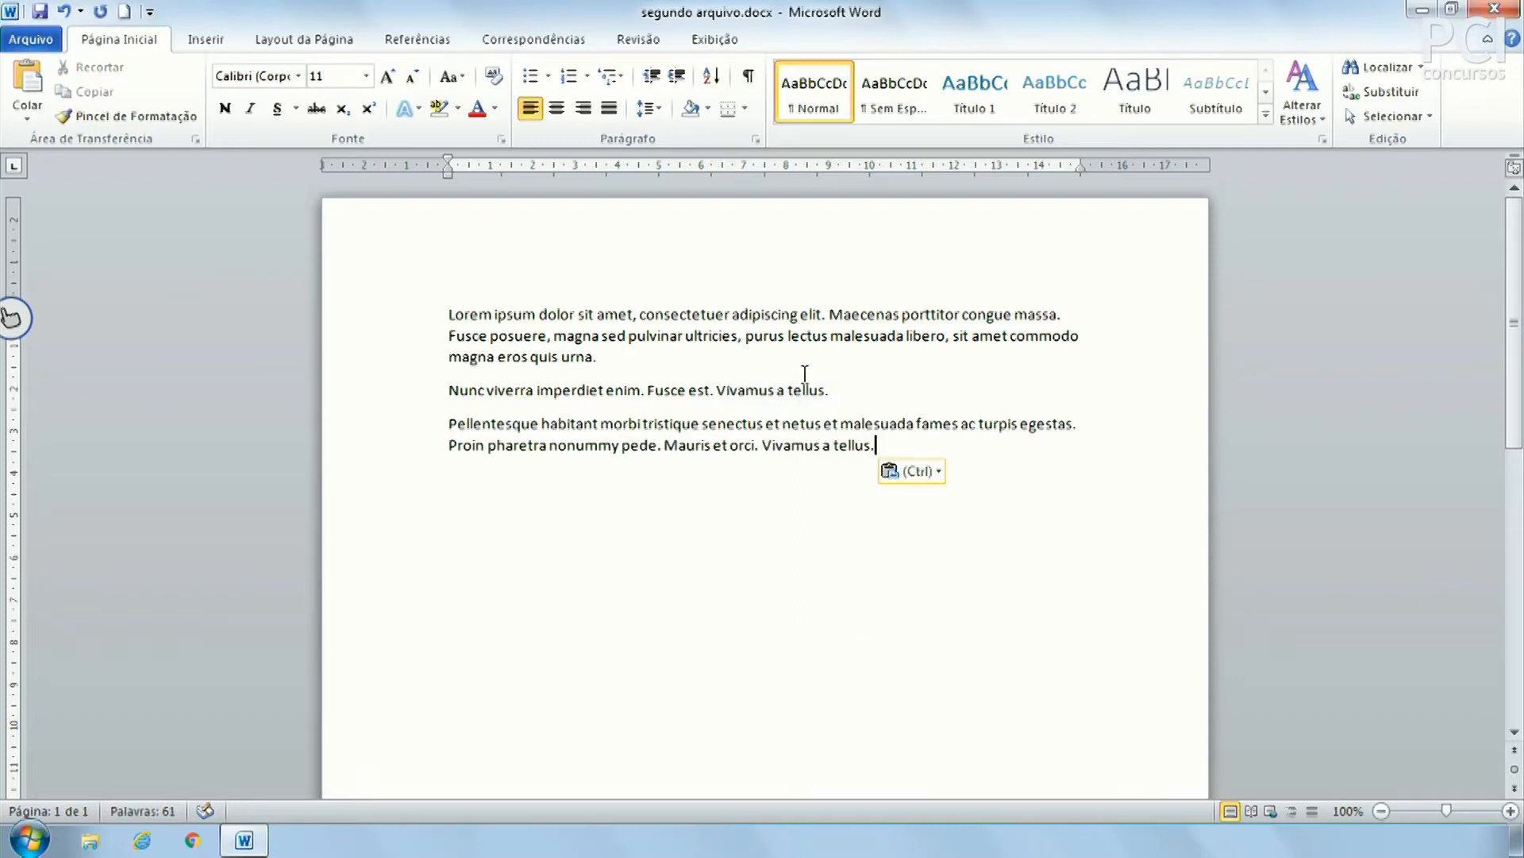
{"action": "left_click", "coordinate": [835, 389]}
{"action": "key", "text": "BackSpace"}
{"action": "key", "text": "BackSpace"}
{"action": "key", "text": "BackSpace"}
{"action": "key", "text": "BackSpace"}
{"action": "key", "text": "BackSpace"}
{"action": "key", "text": "BackSpace"}
{"action": "key", "text": "BackSpace"}
{"action": "key", "text": "BackSpace"}
{"action": "key", "text": "BackSpace"}
{"action": "key", "text": "BackSpace"}
{"action": "key", "text": "BackSpace"}
{"action": "key", "text": "BackSpace"}
{"action": "key", "text": "BackSpace"}
{"action": "key", "text": "BackSpace"}
{"action": "key", "text": "BackSpace"}
{"action": "key", "text": "BackSpace"}
{"action": "key", "text": "BackSpace"}
{"action": "key", "text": "BackSpace"}
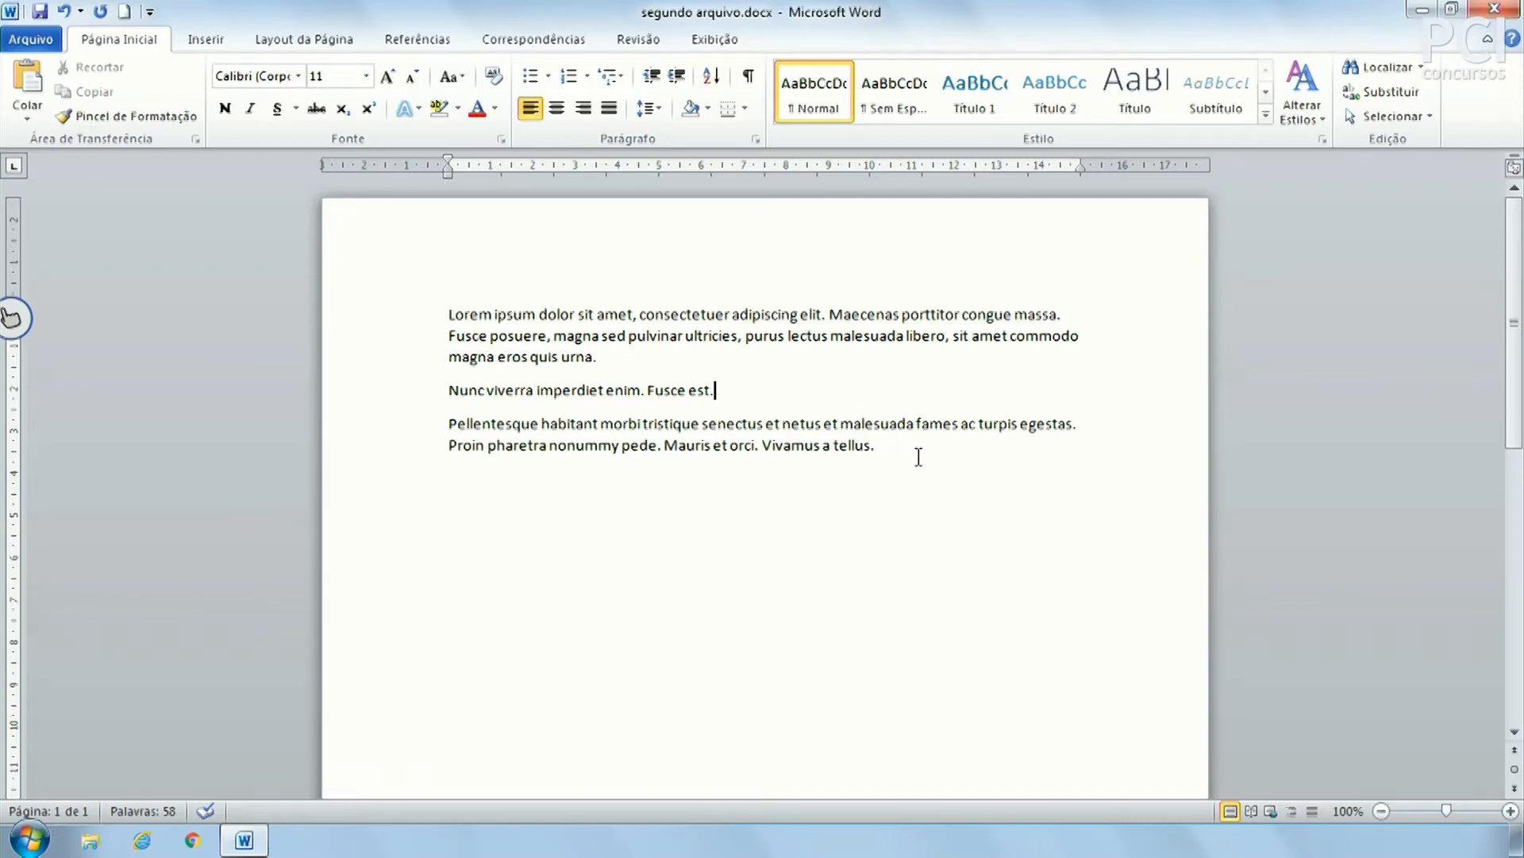
Add an empty paragraph at the end, then open and close the Colar paste options without pasting
{"action": "key", "text": "Return"}
{"action": "left_click", "coordinate": [22, 114]}
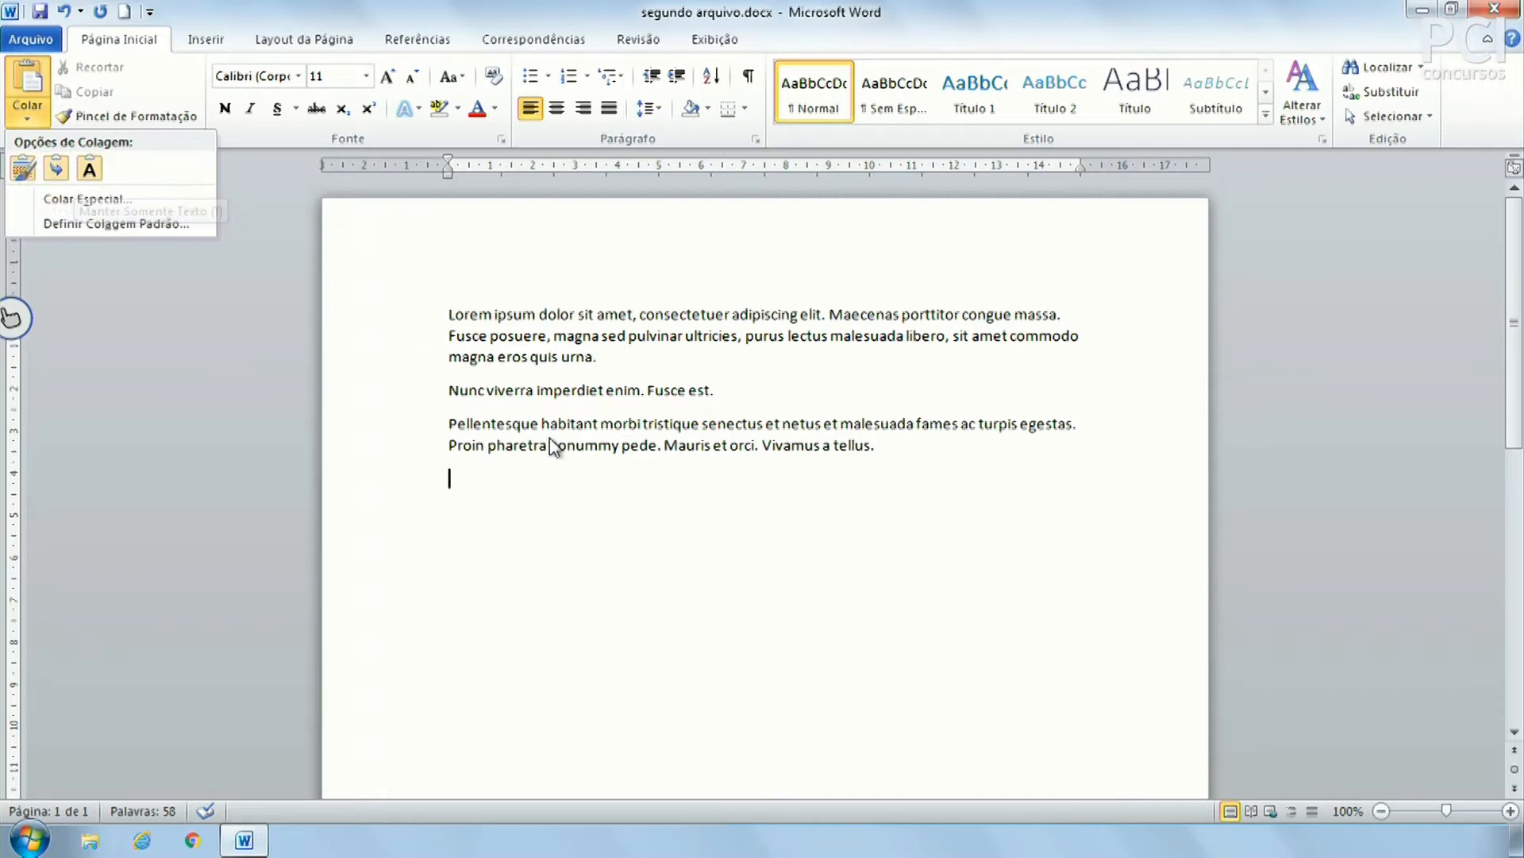
{"action": "left_click", "coordinate": [738, 553]}
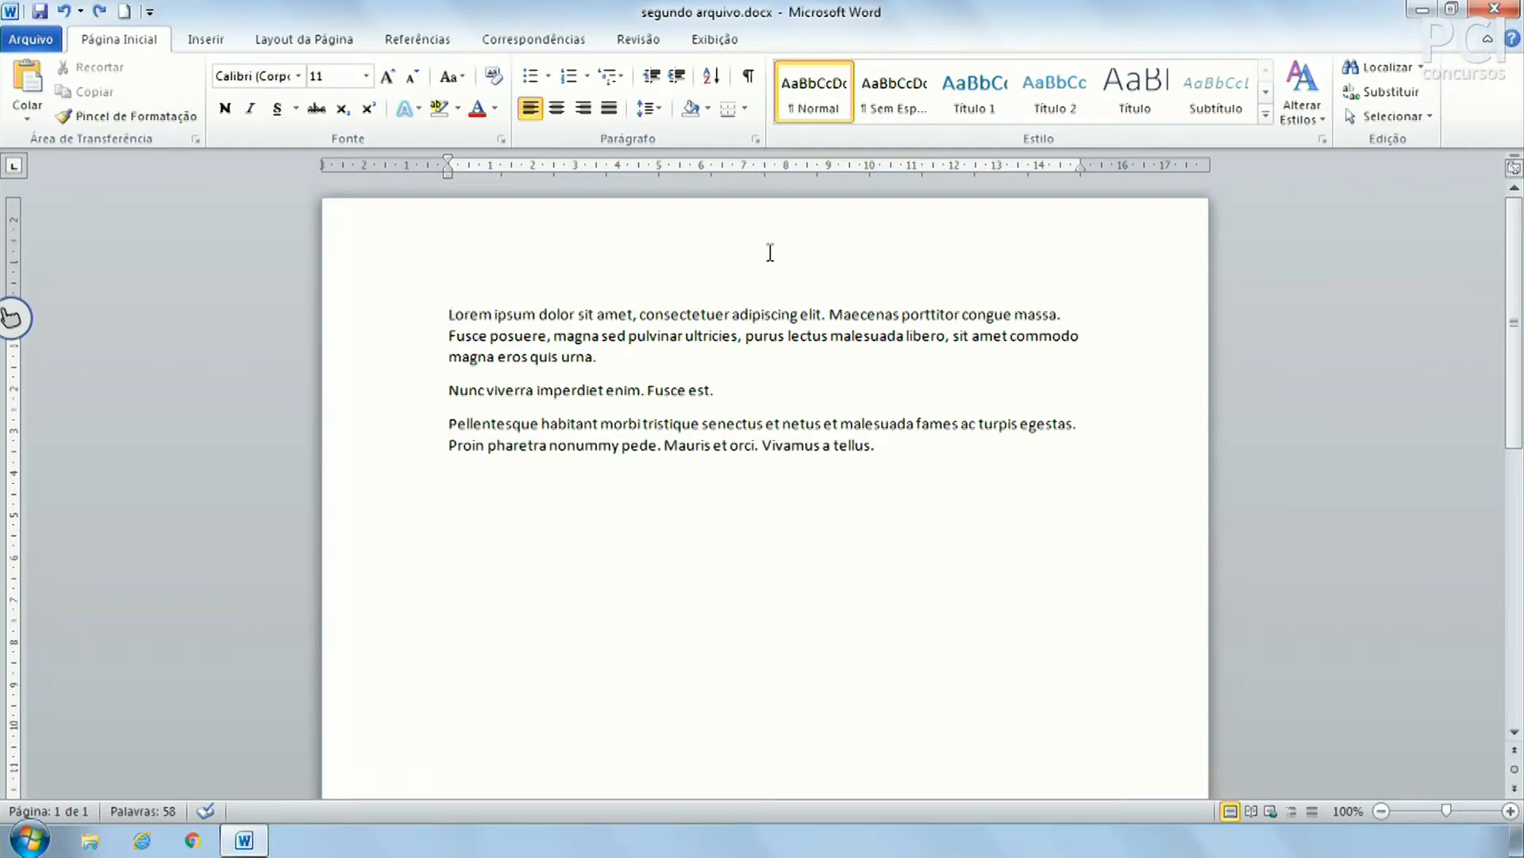
Add 'TÍTULO' and 'Descrição' lines above the first paragraph, removing the stray 'çlk' characters
{"action": "key", "text": "Return"}
{"action": "key", "text": "Up"}
{"action": "type", "text": "TÍTULO"}
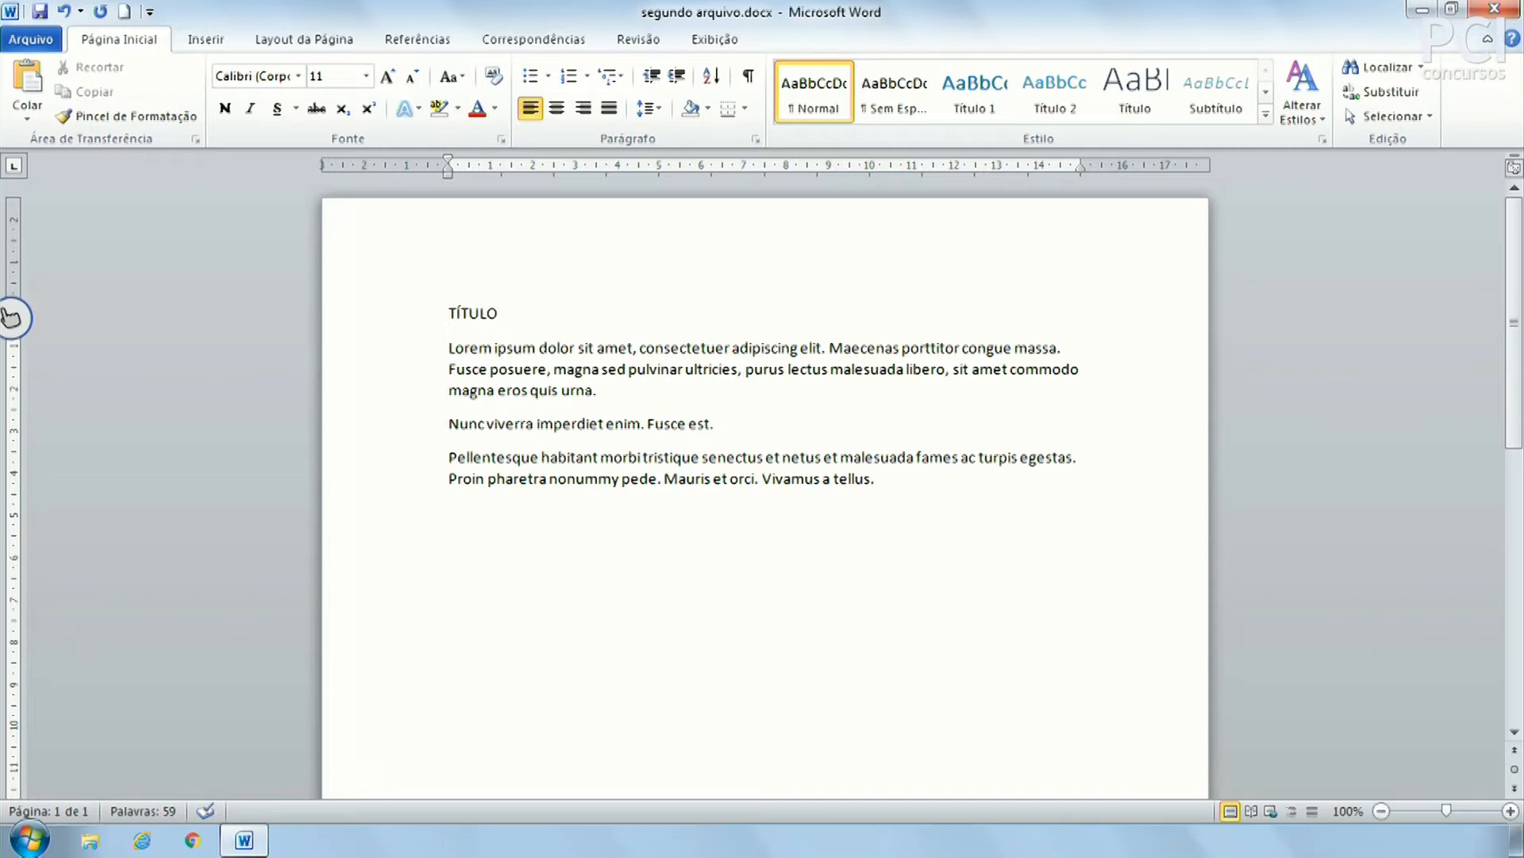
{"action": "key", "text": "Return"}
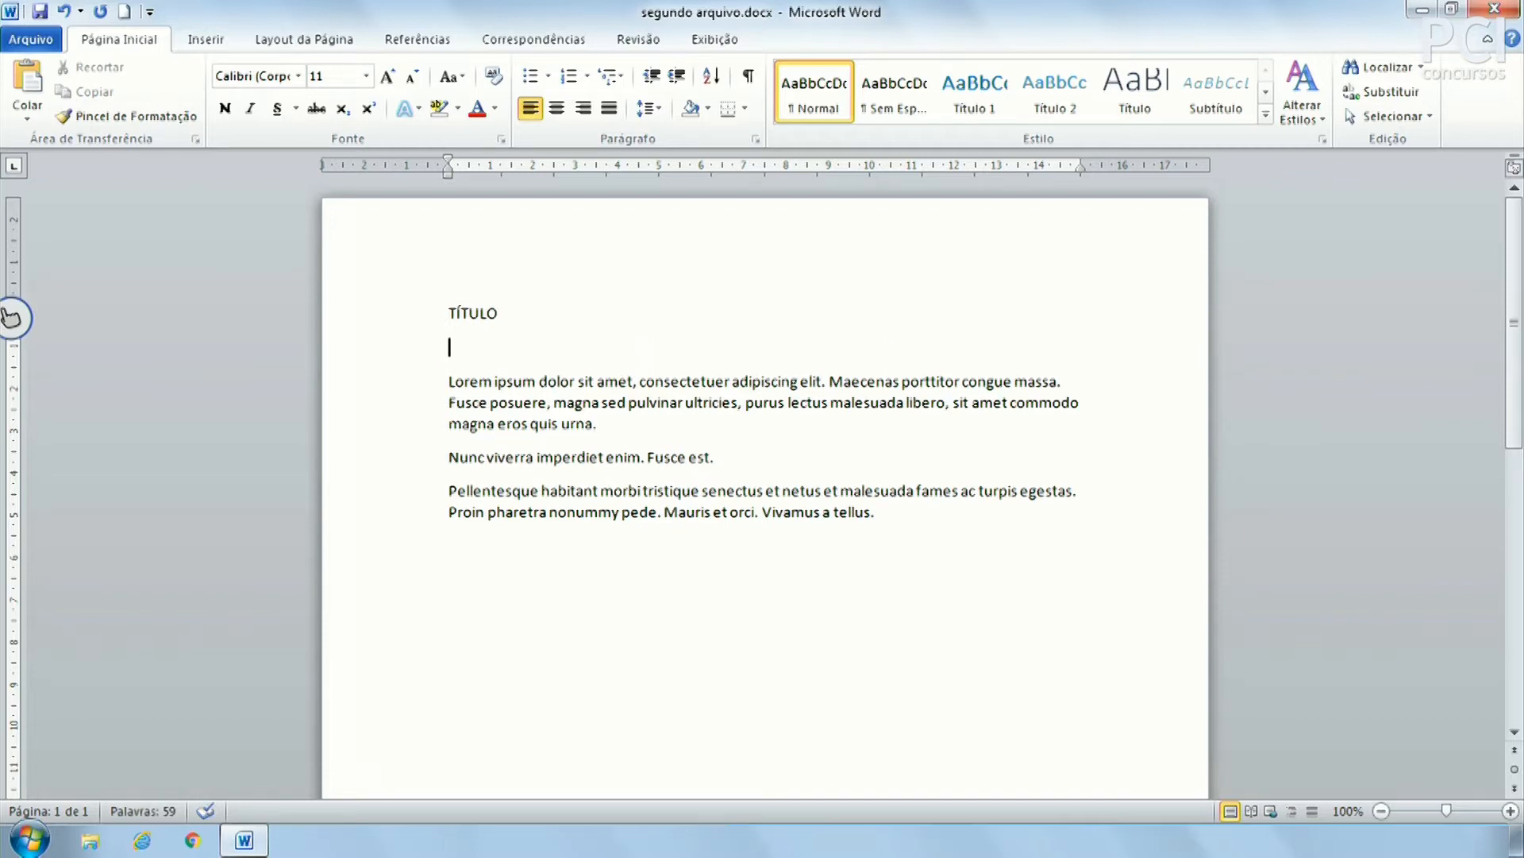
{"action": "type", "text": "Descrição"}
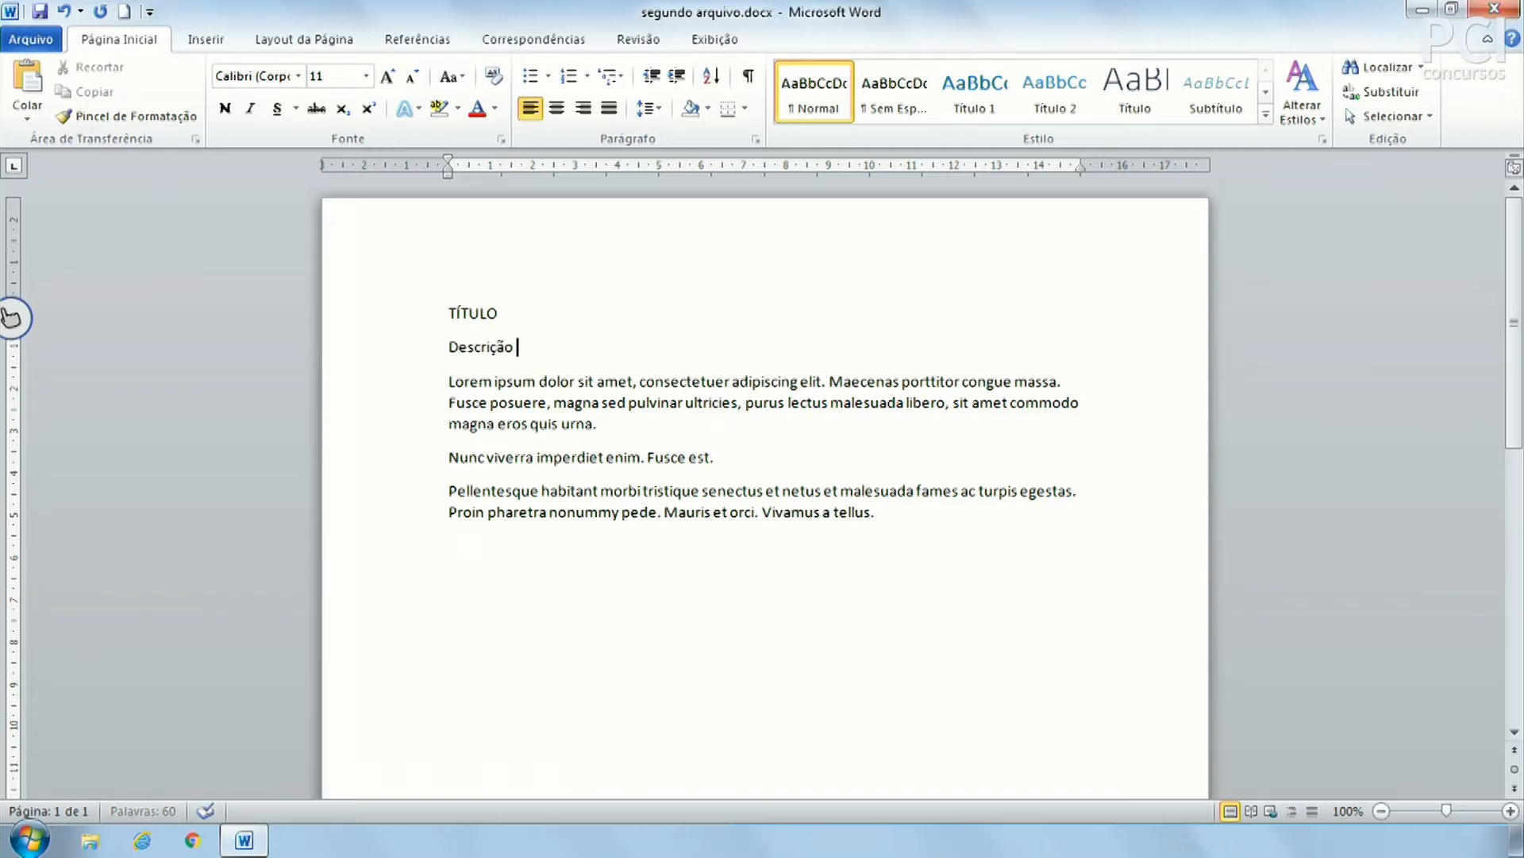
{"action": "type", "text": " çlk"}
{"action": "key", "text": "BackSpace"}
{"action": "key", "text": "BackSpace"}
{"action": "key", "text": "BackSpace"}
{"action": "key", "text": "BackSpace"}
{"action": "left_click_drag", "start_coordinate": [452, 377], "coordinate": [582, 537]}
Make TÍTULO bold, 18 pt and blue
{"action": "left_click", "coordinate": [583, 539]}
{"action": "left_click", "coordinate": [409, 312]}
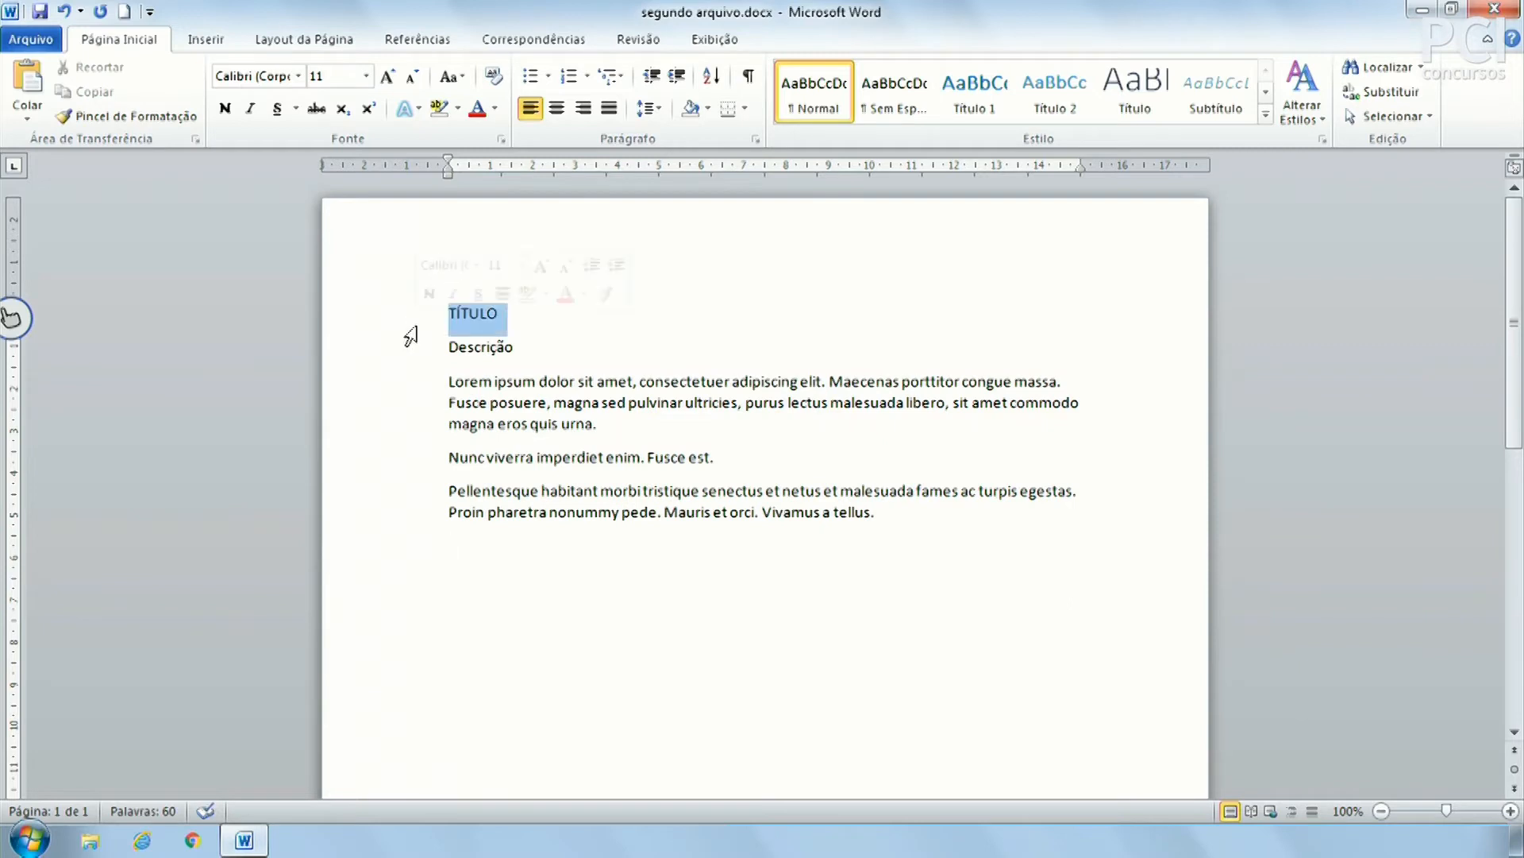
{"action": "left_click", "coordinate": [223, 111]}
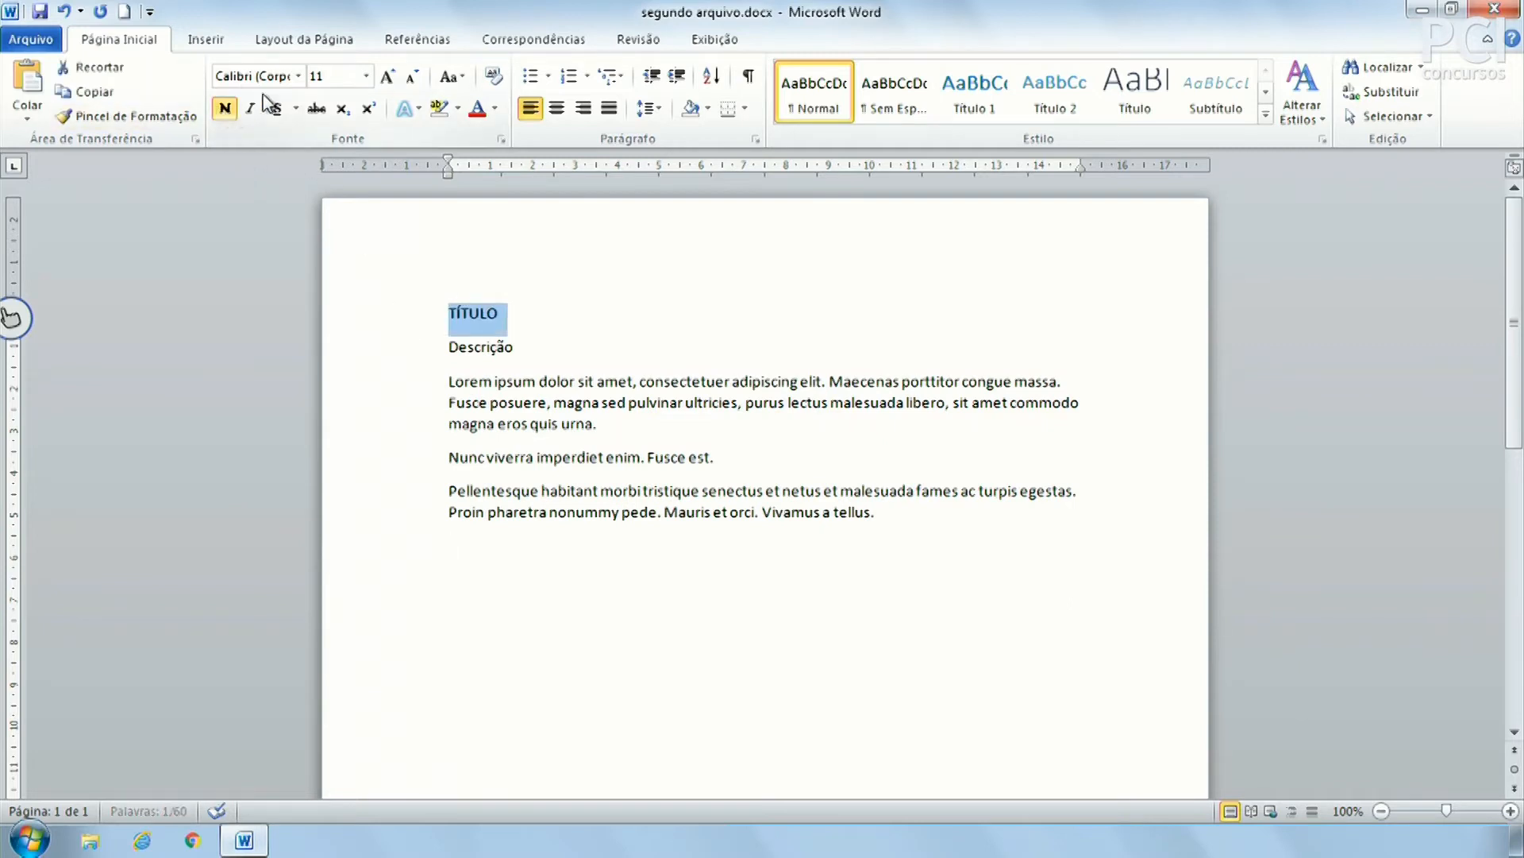
{"action": "left_click", "coordinate": [387, 77]}
{"action": "left_click", "coordinate": [387, 77]}
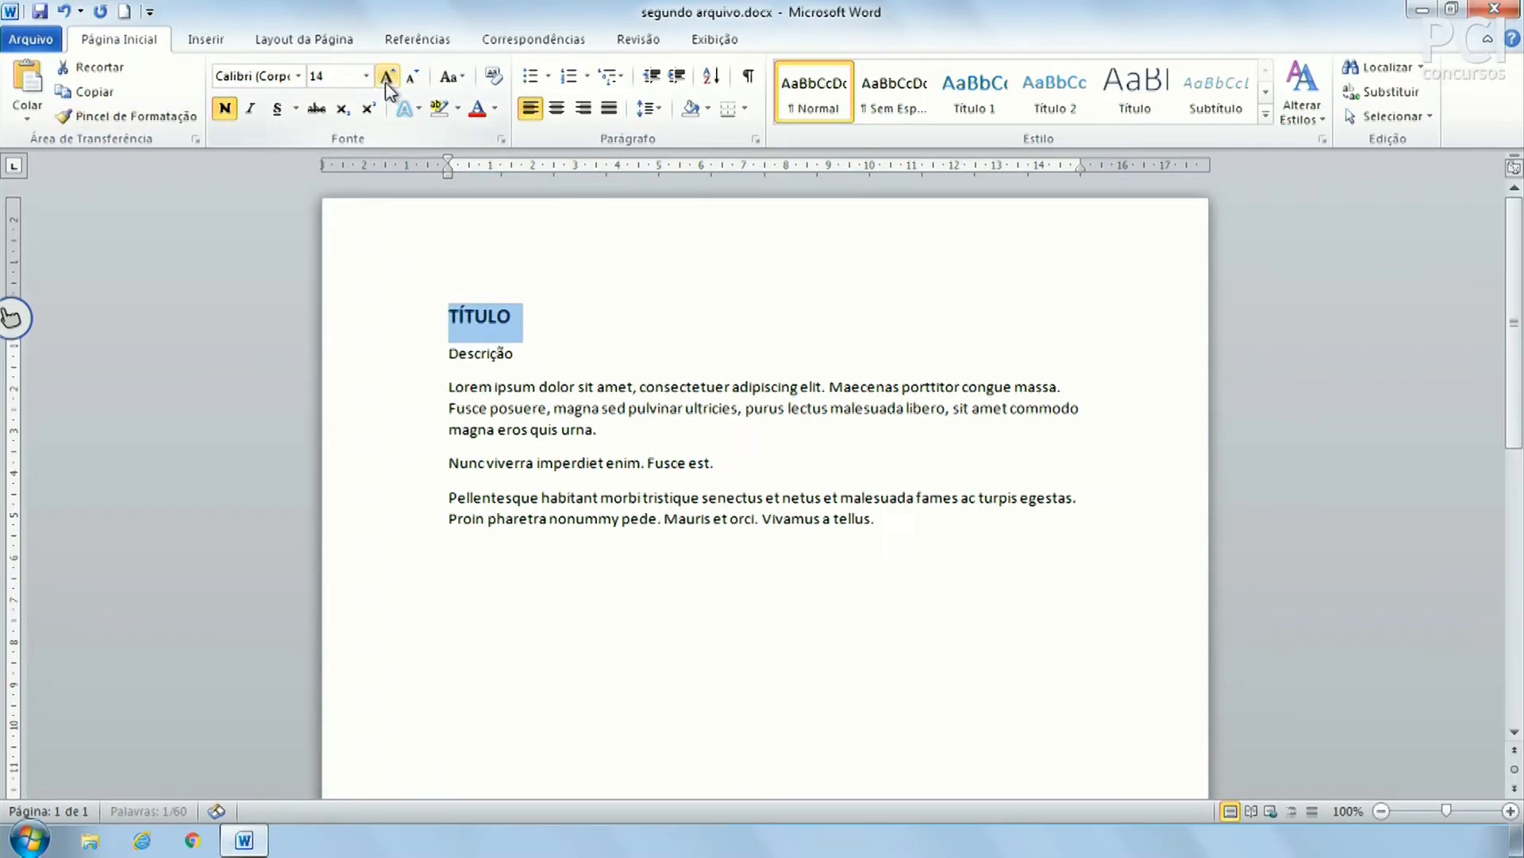
{"action": "left_click", "coordinate": [387, 77]}
{"action": "left_click", "coordinate": [386, 77]}
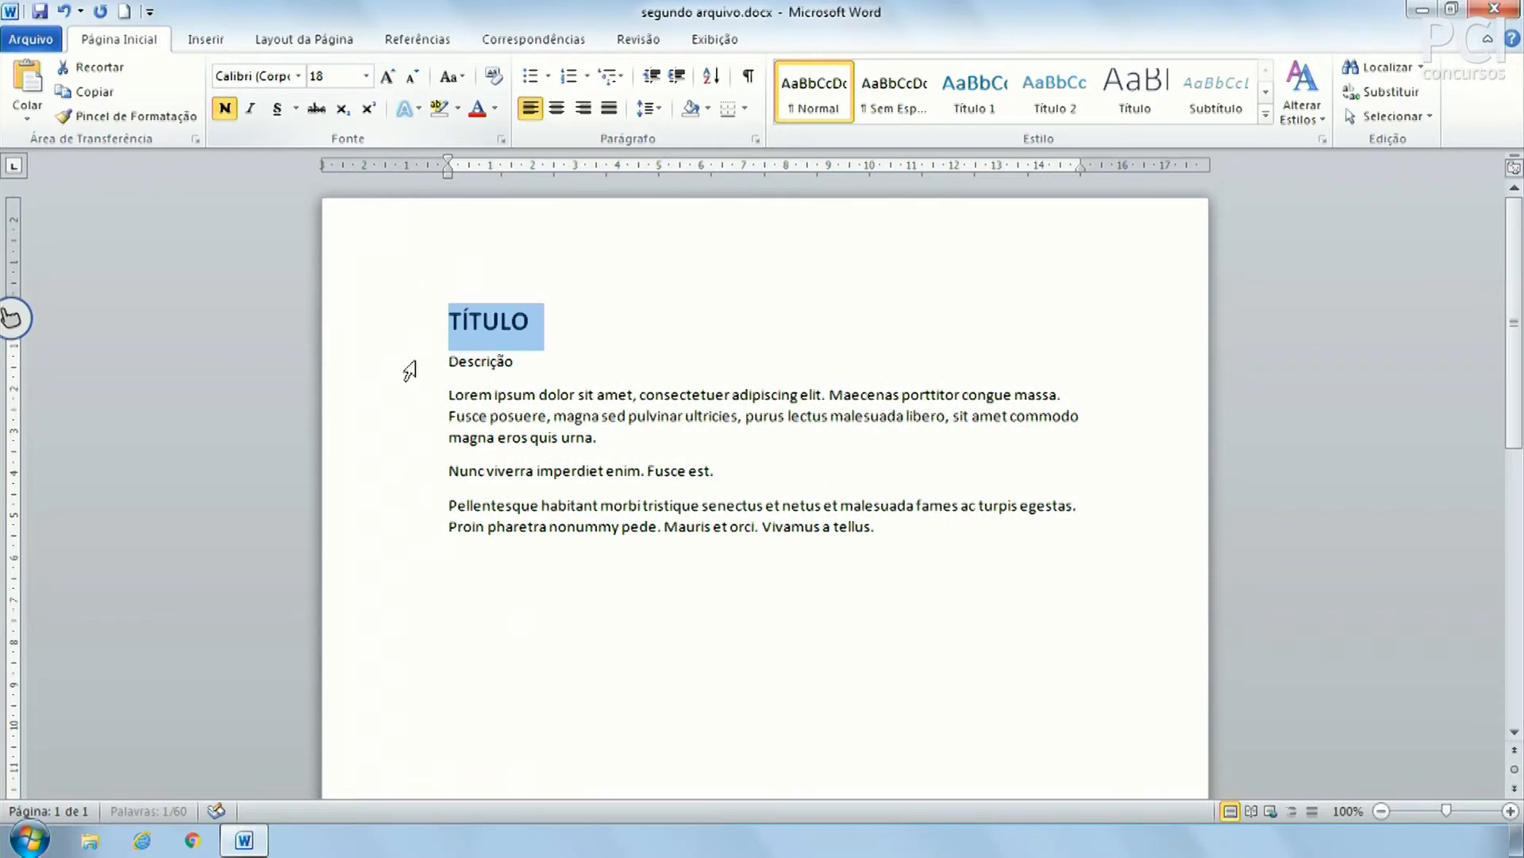
{"action": "left_click", "coordinate": [495, 109]}
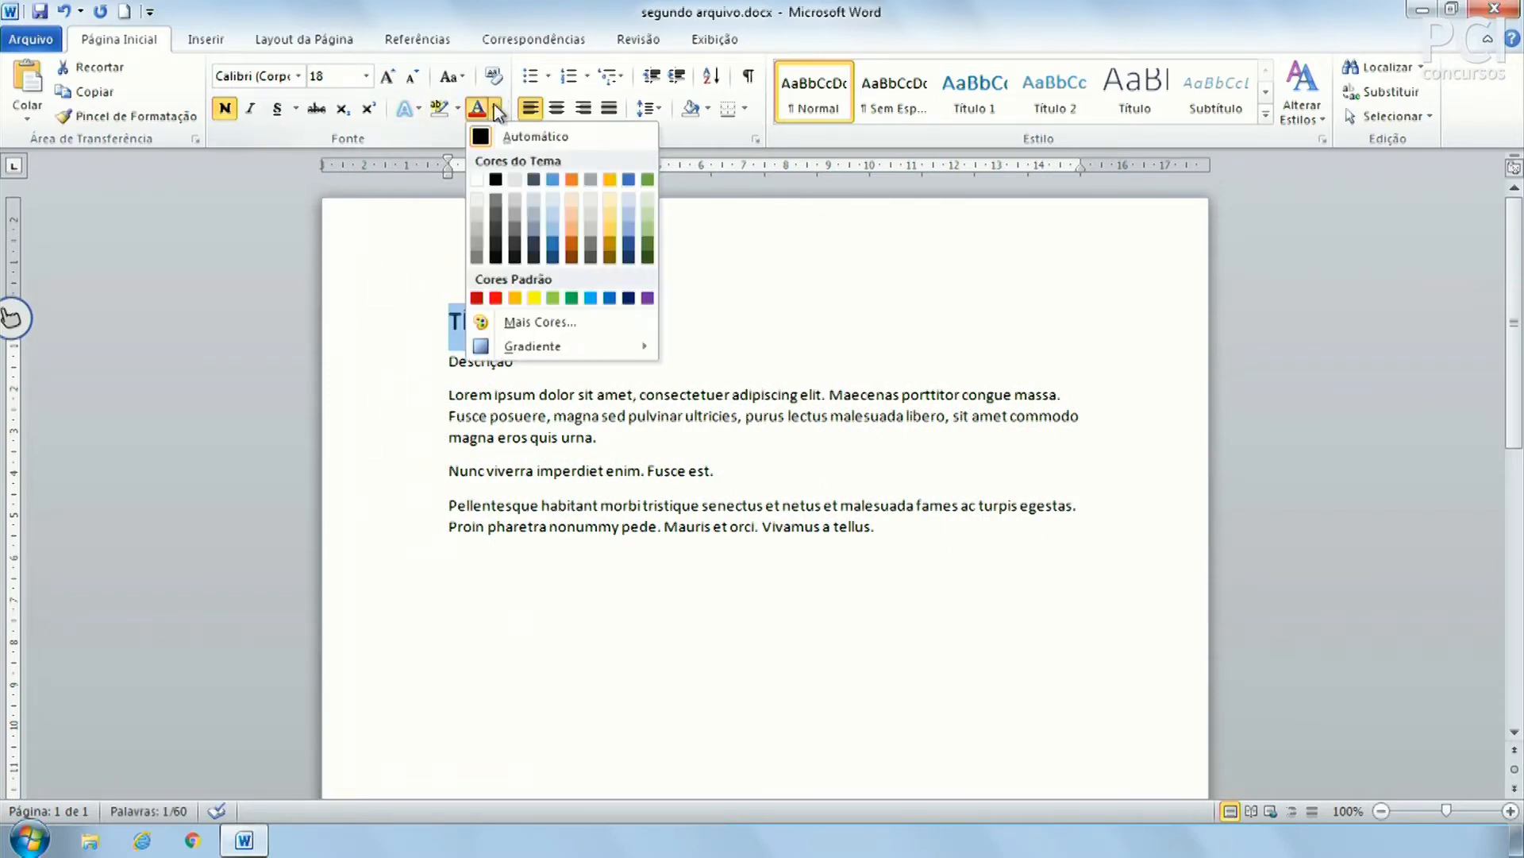
{"action": "left_click", "coordinate": [553, 179]}
{"action": "left_click", "coordinate": [632, 312]}
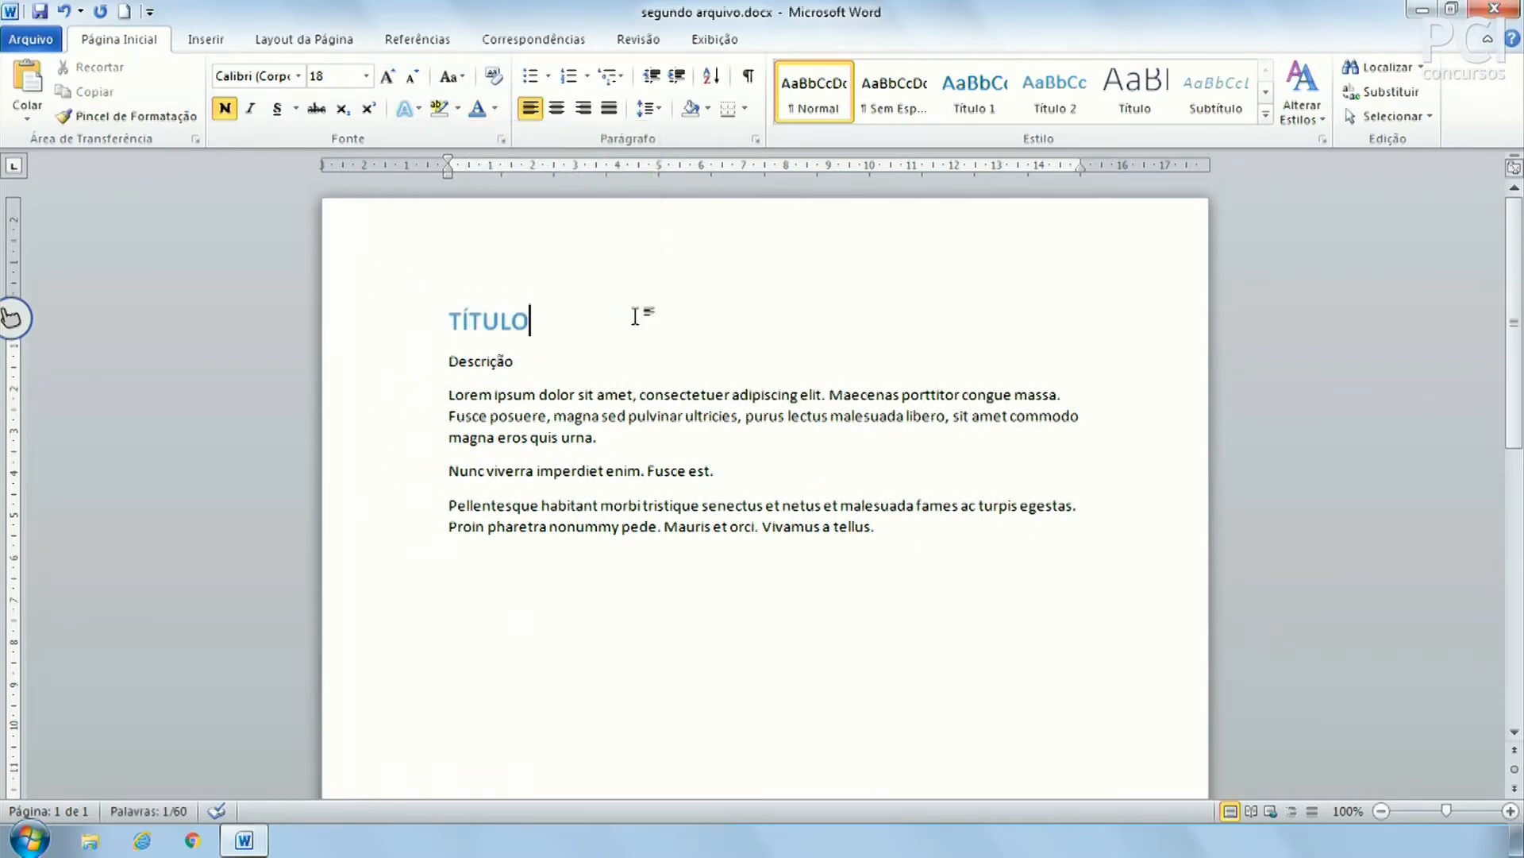
Shrink the Descrição line to 10 pt and make it italic
{"action": "left_click", "coordinate": [402, 365]}
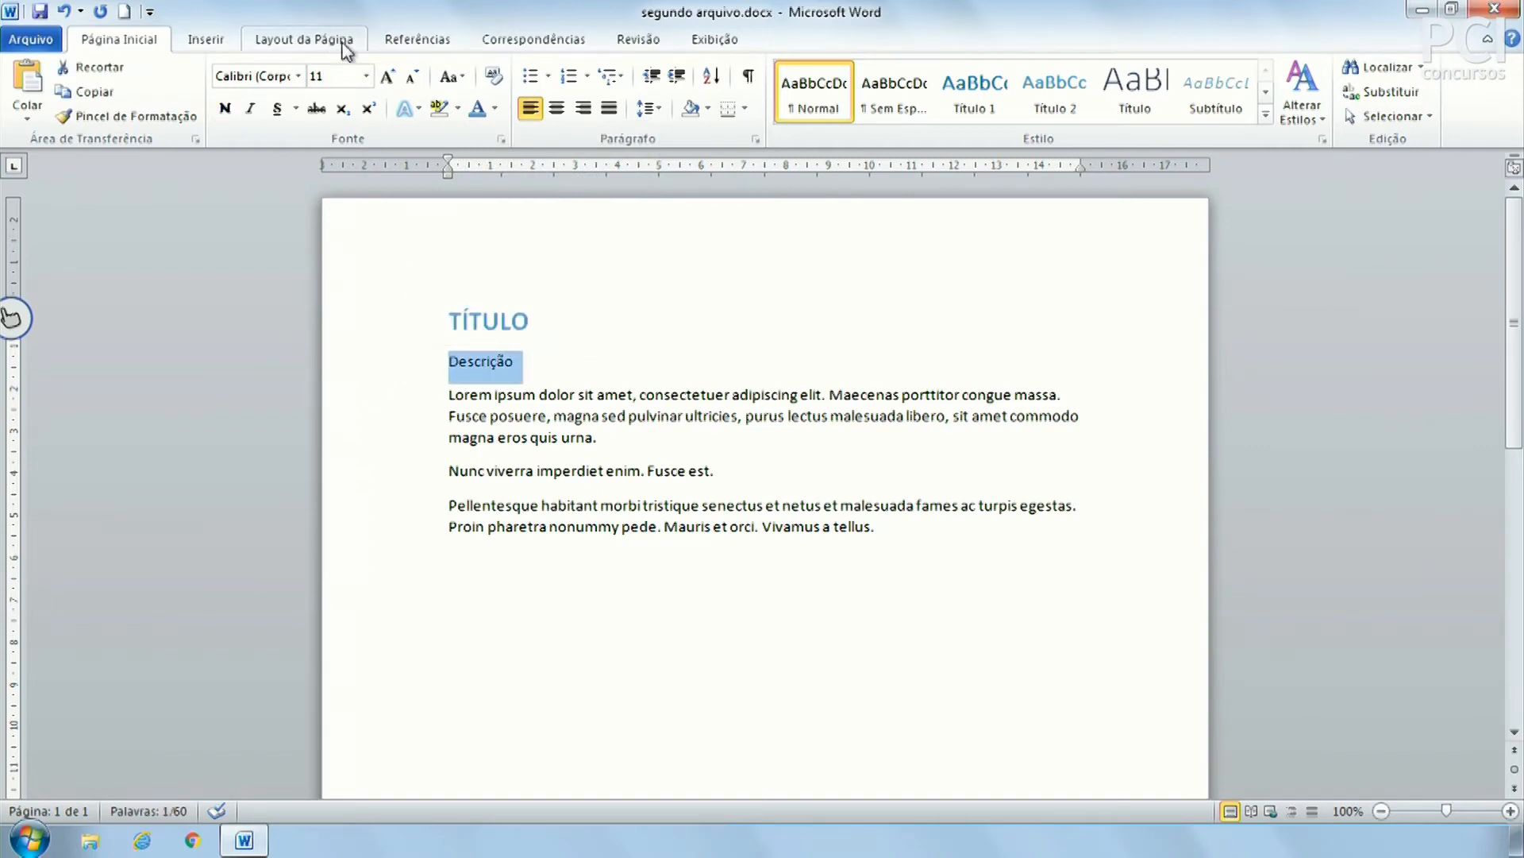
{"action": "left_click", "coordinate": [414, 77]}
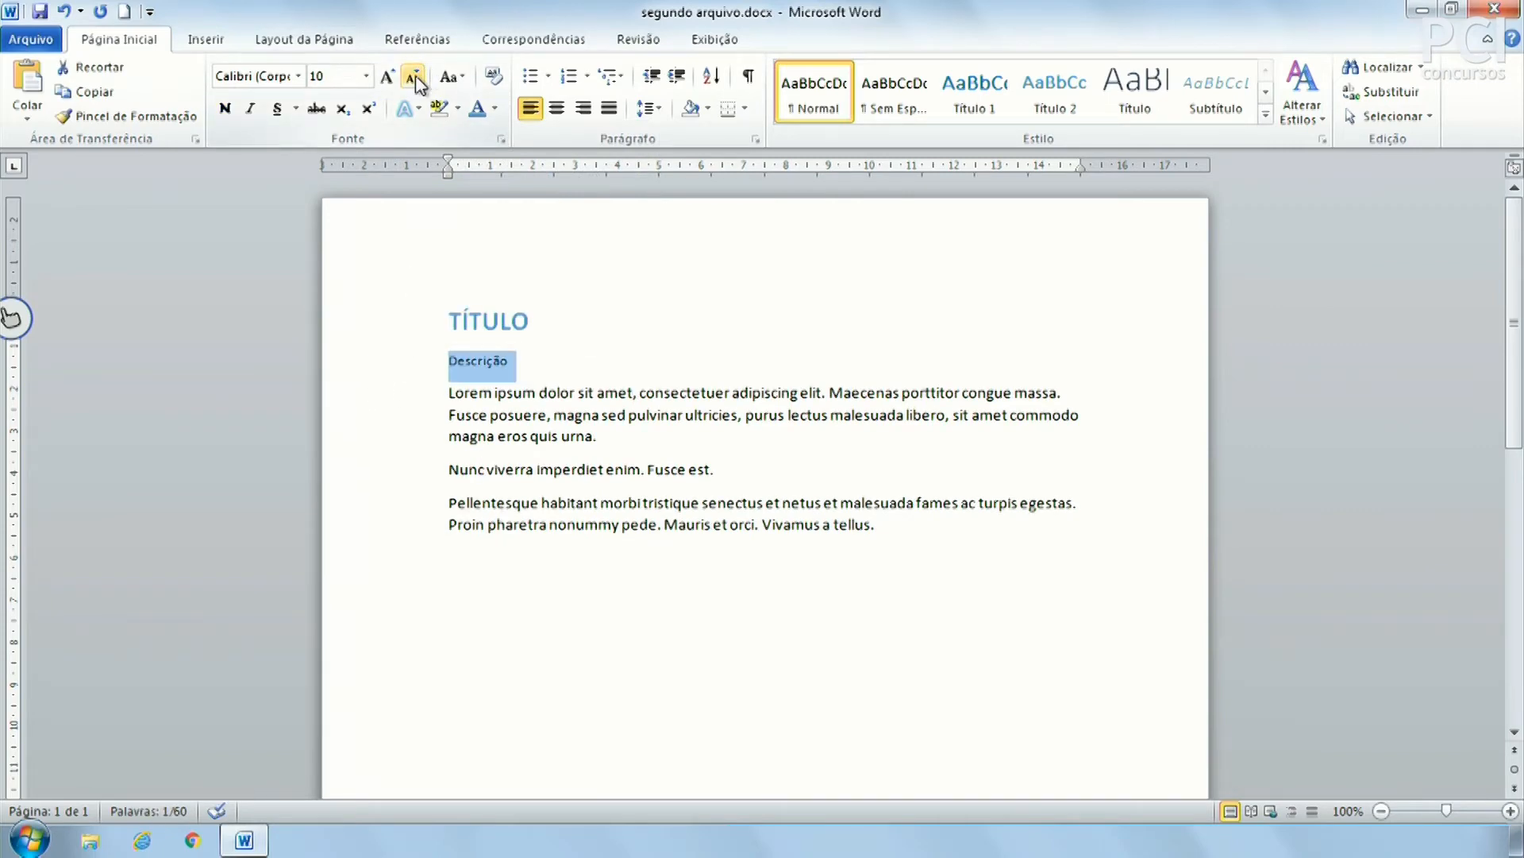
{"action": "left_click", "coordinate": [251, 108]}
{"action": "left_click", "coordinate": [771, 595]}
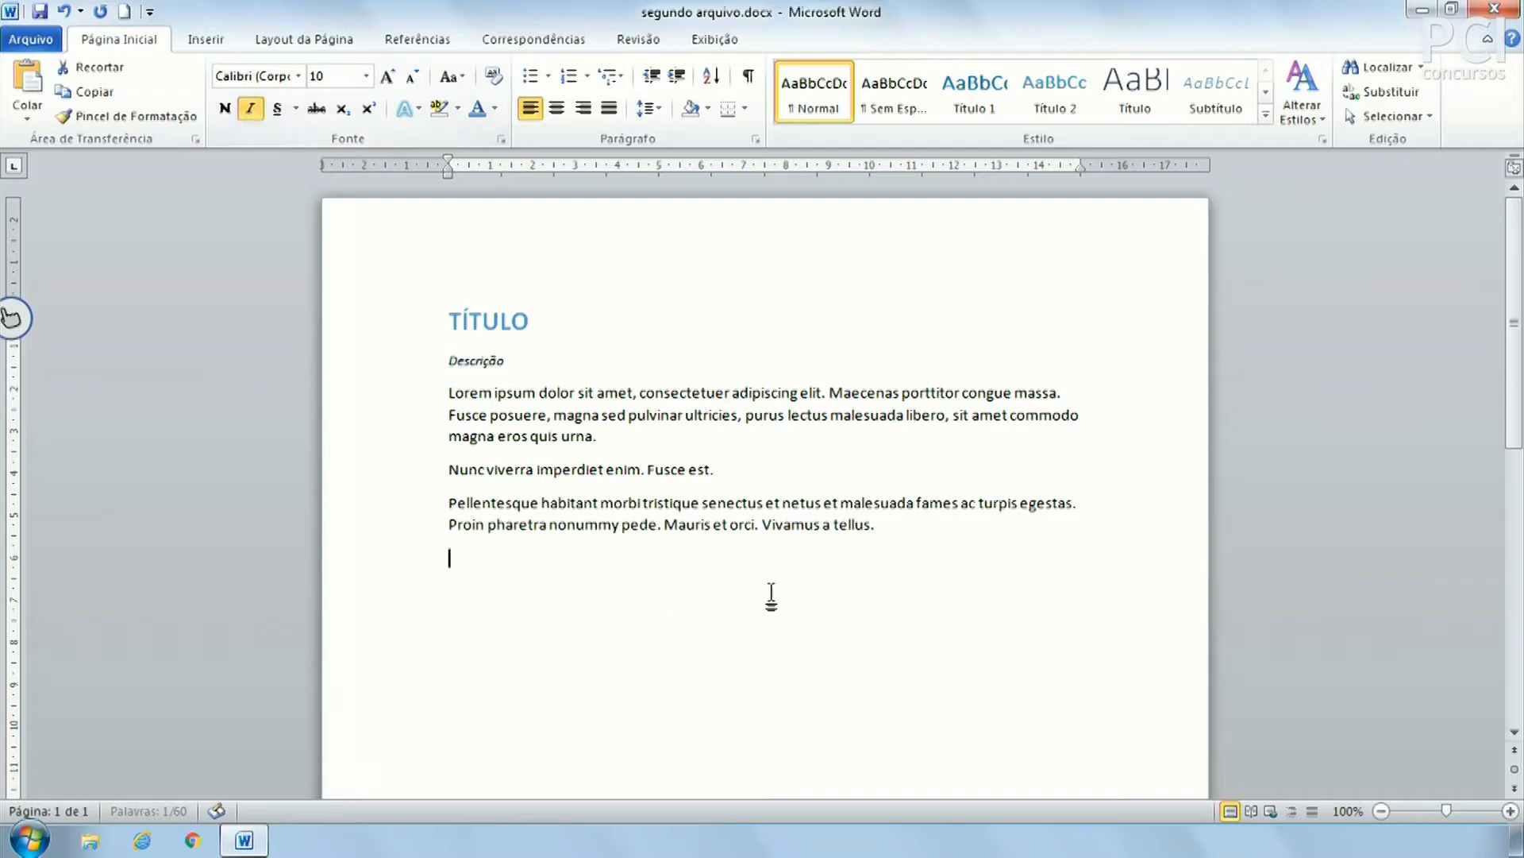
{"action": "left_click_drag", "start_coordinate": [449, 393], "coordinate": [527, 555]}
{"action": "left_click", "coordinate": [751, 573]}
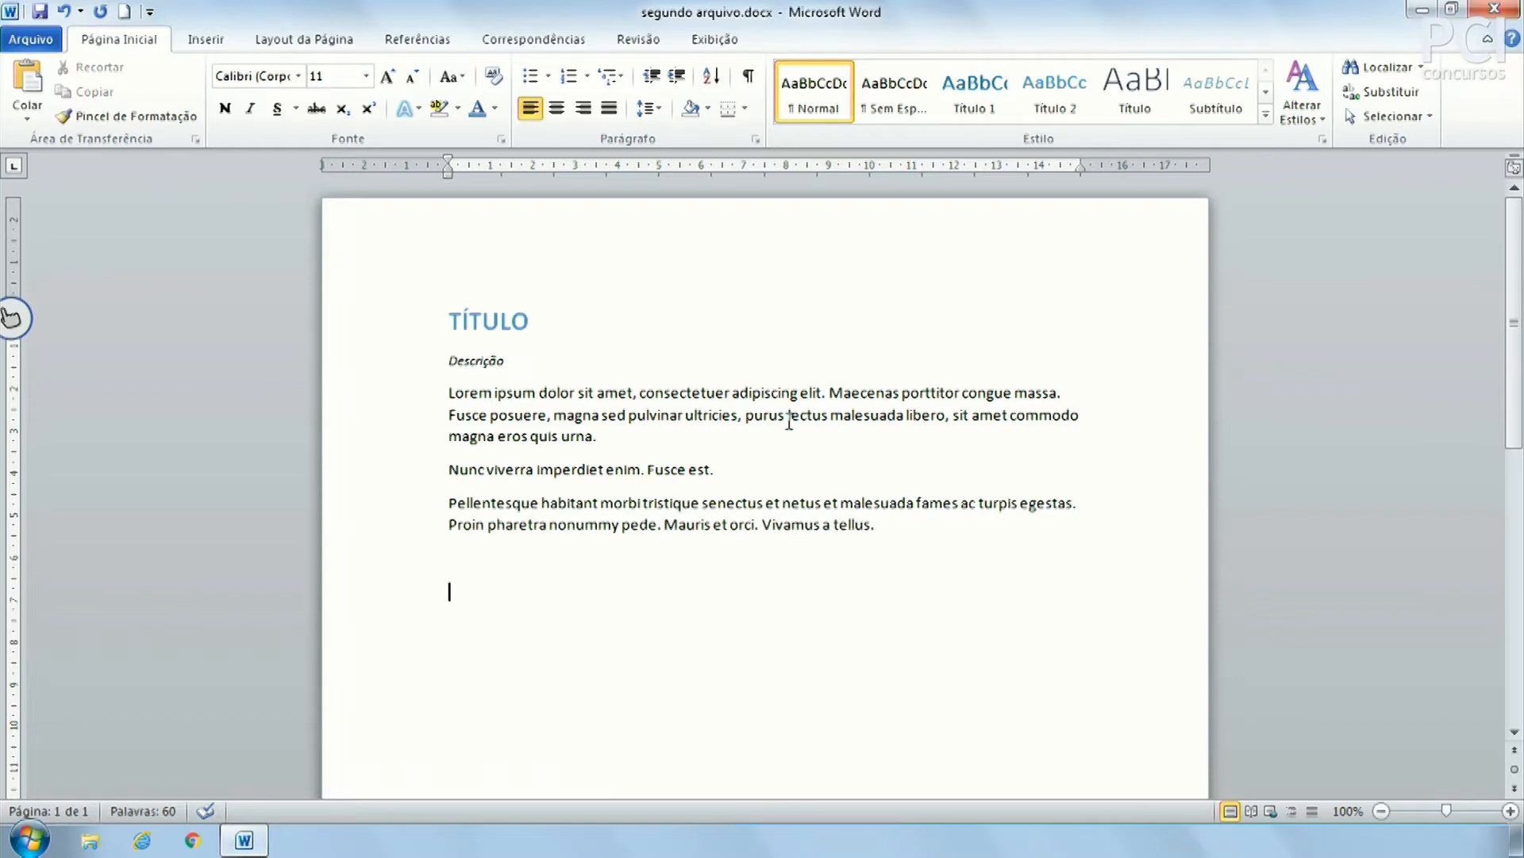
{"action": "left_click", "coordinate": [408, 331]}
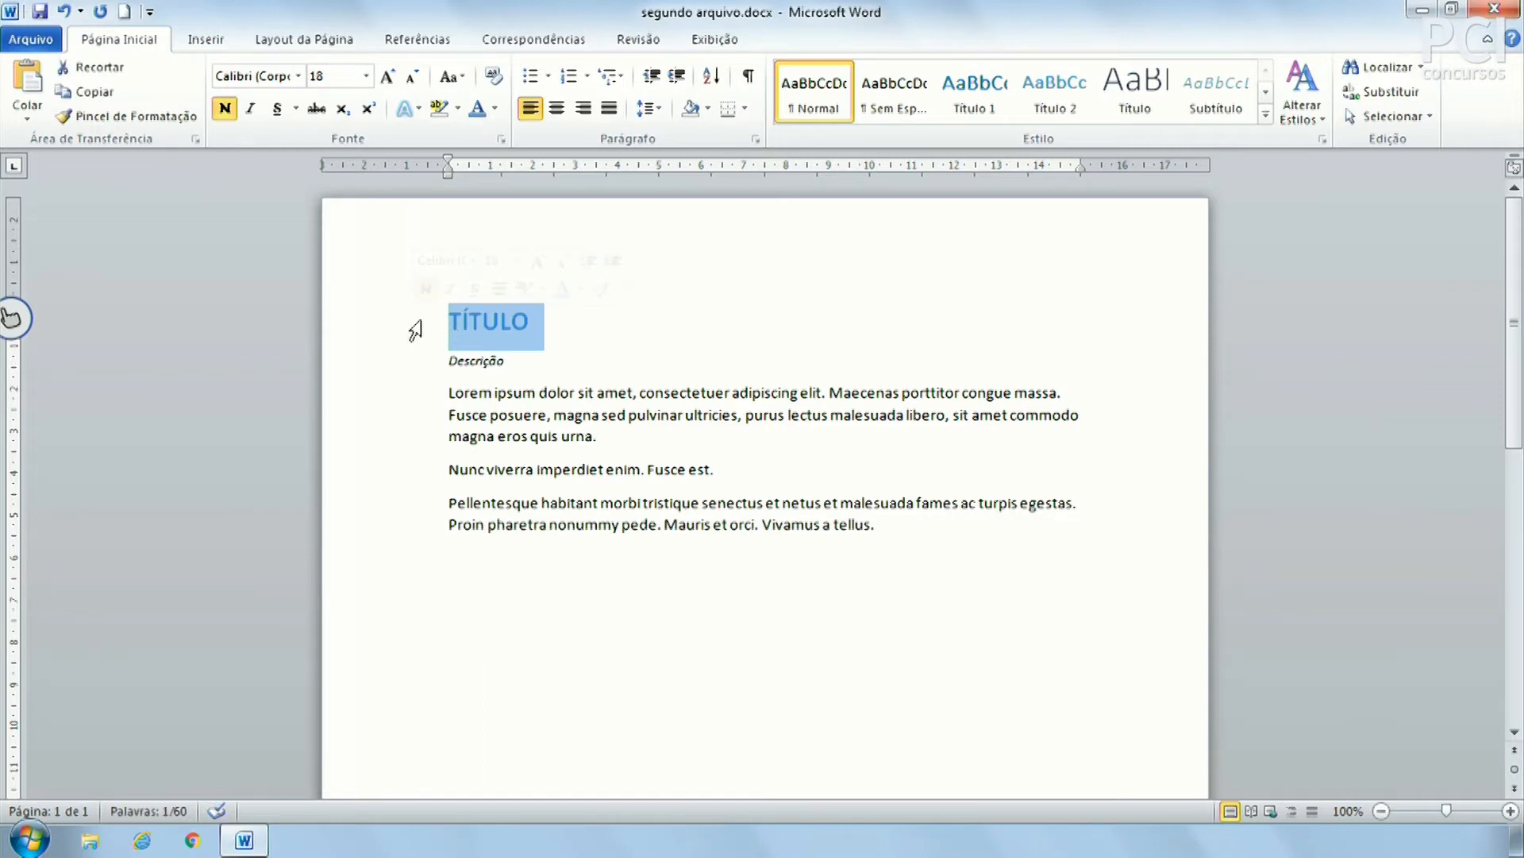
{"action": "left_click", "coordinate": [429, 596]}
{"action": "left_click", "coordinate": [459, 600]}
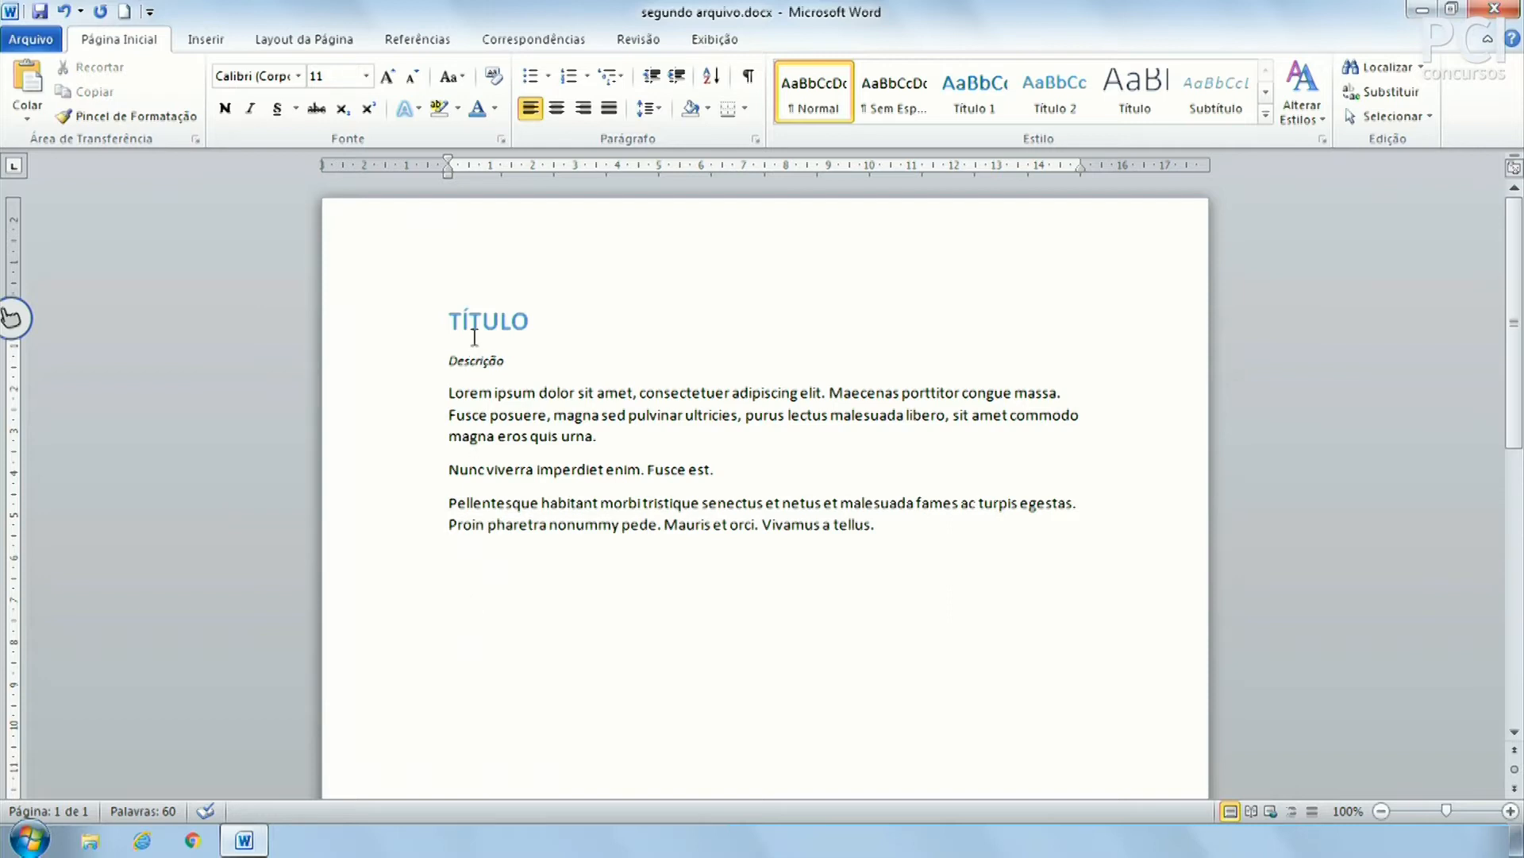
{"action": "left_click", "coordinate": [499, 319]}
{"action": "left_click", "coordinate": [501, 620]}
{"action": "key", "text": "BackSpace"}
{"action": "key", "text": "Return"}
{"action": "type", "text": "Hkjsah fkjshakljhdf"}
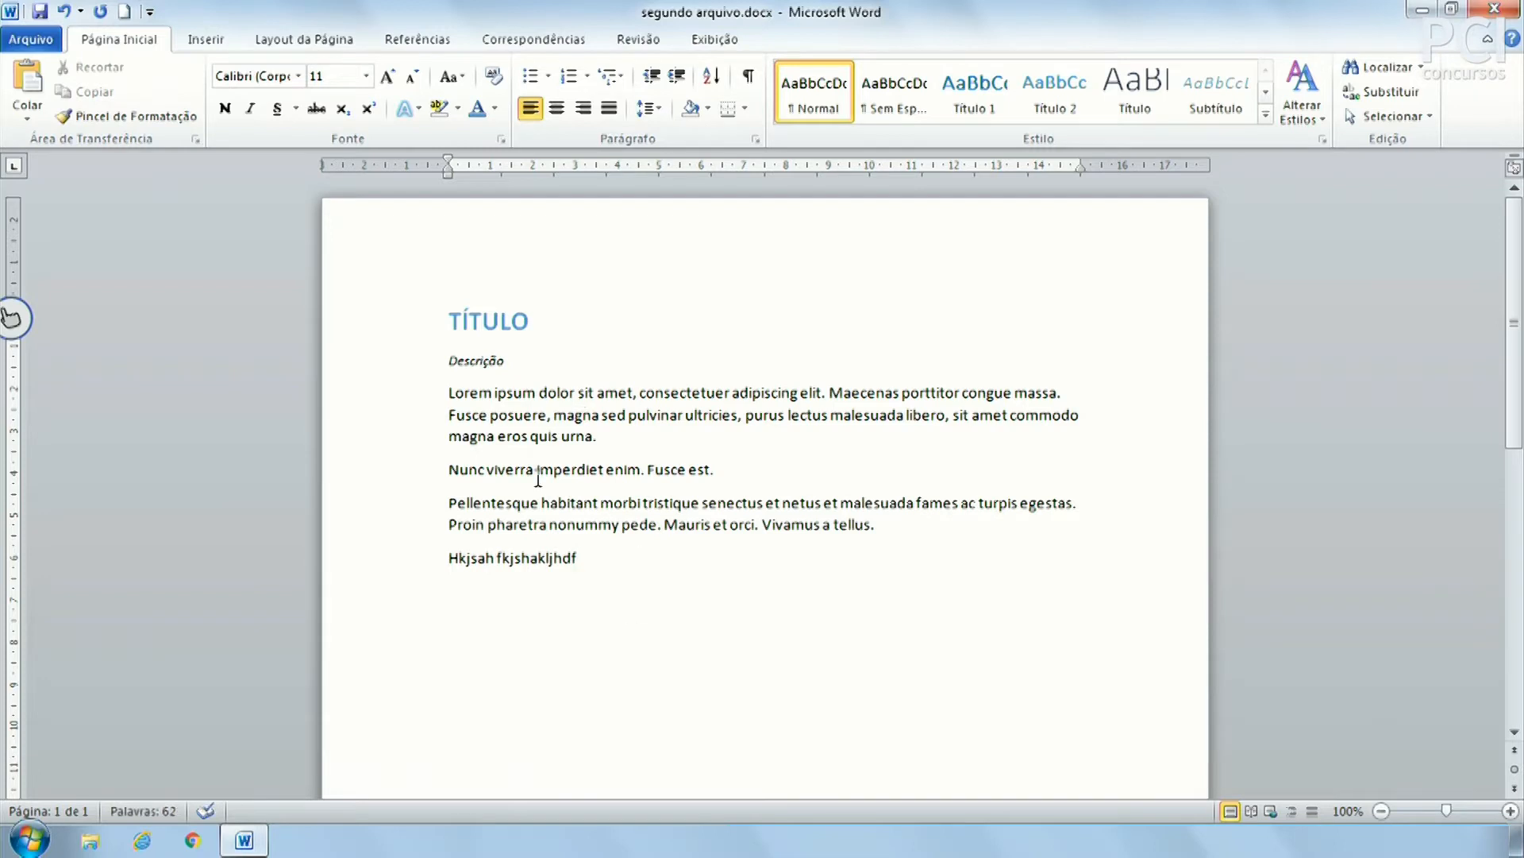
{"action": "triple_click", "coordinate": [480, 559]}
{"action": "left_click", "coordinate": [554, 561]}
{"action": "left_click_drag", "start_coordinate": [730, 526], "coordinate": [831, 532]}
{"action": "left_click", "coordinate": [850, 526]}
{"action": "left_click_drag", "start_coordinate": [627, 504], "coordinate": [645, 540]}
{"action": "left_click", "coordinate": [642, 535]}
{"action": "left_click", "coordinate": [399, 566]}
{"action": "key", "text": "Delete"}
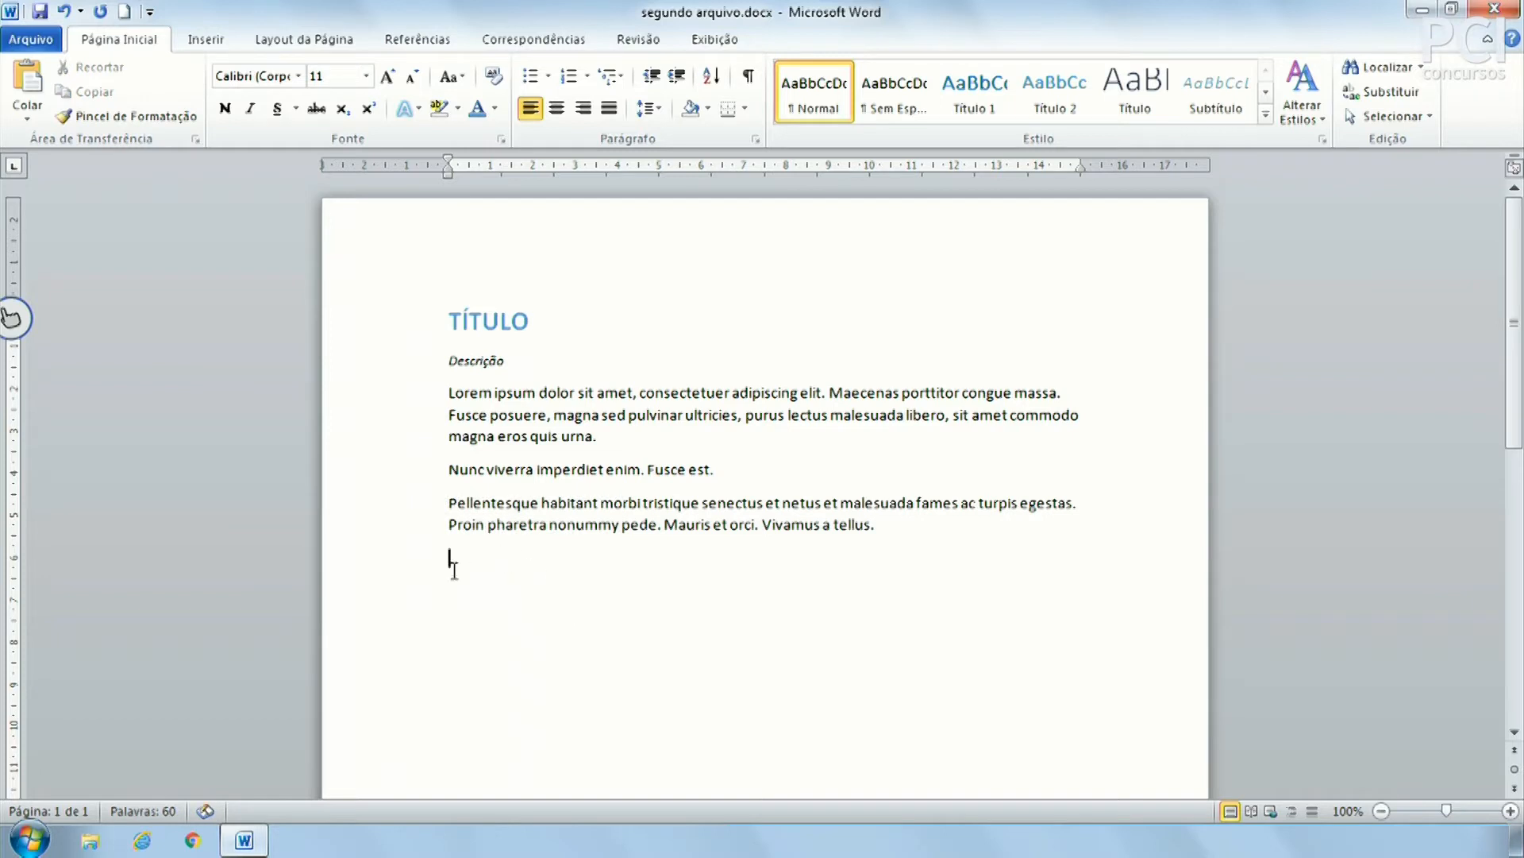
{"action": "type", "text": "xsdfsdf"}
{"action": "key", "text": "ctrl+z"}
{"action": "left_click", "coordinate": [550, 317]}
{"action": "key", "text": "Return"}
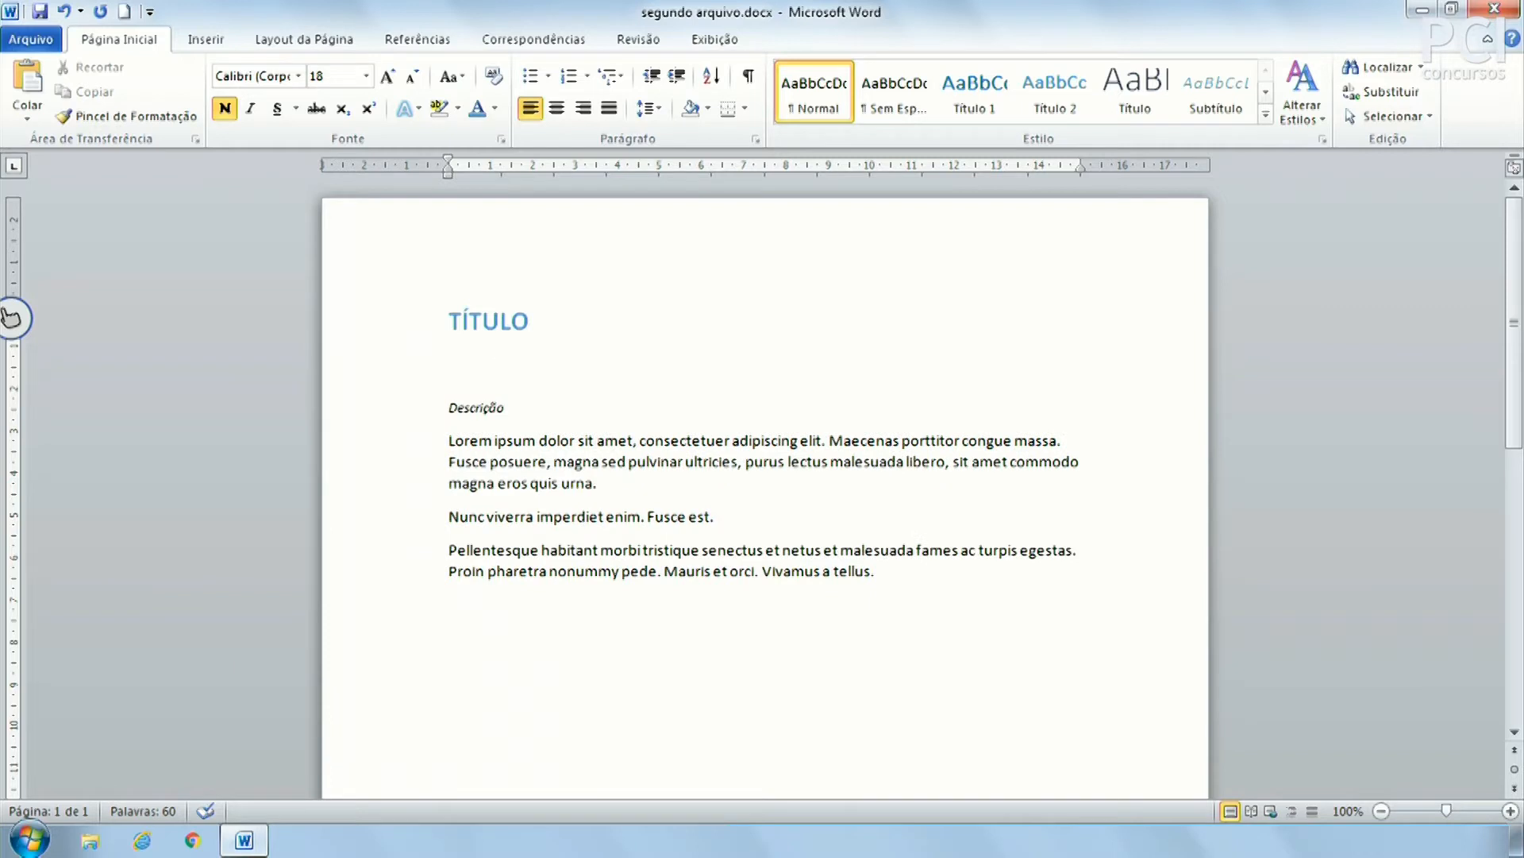
{"action": "type", "text": "jkhfaskdjhfhd"}
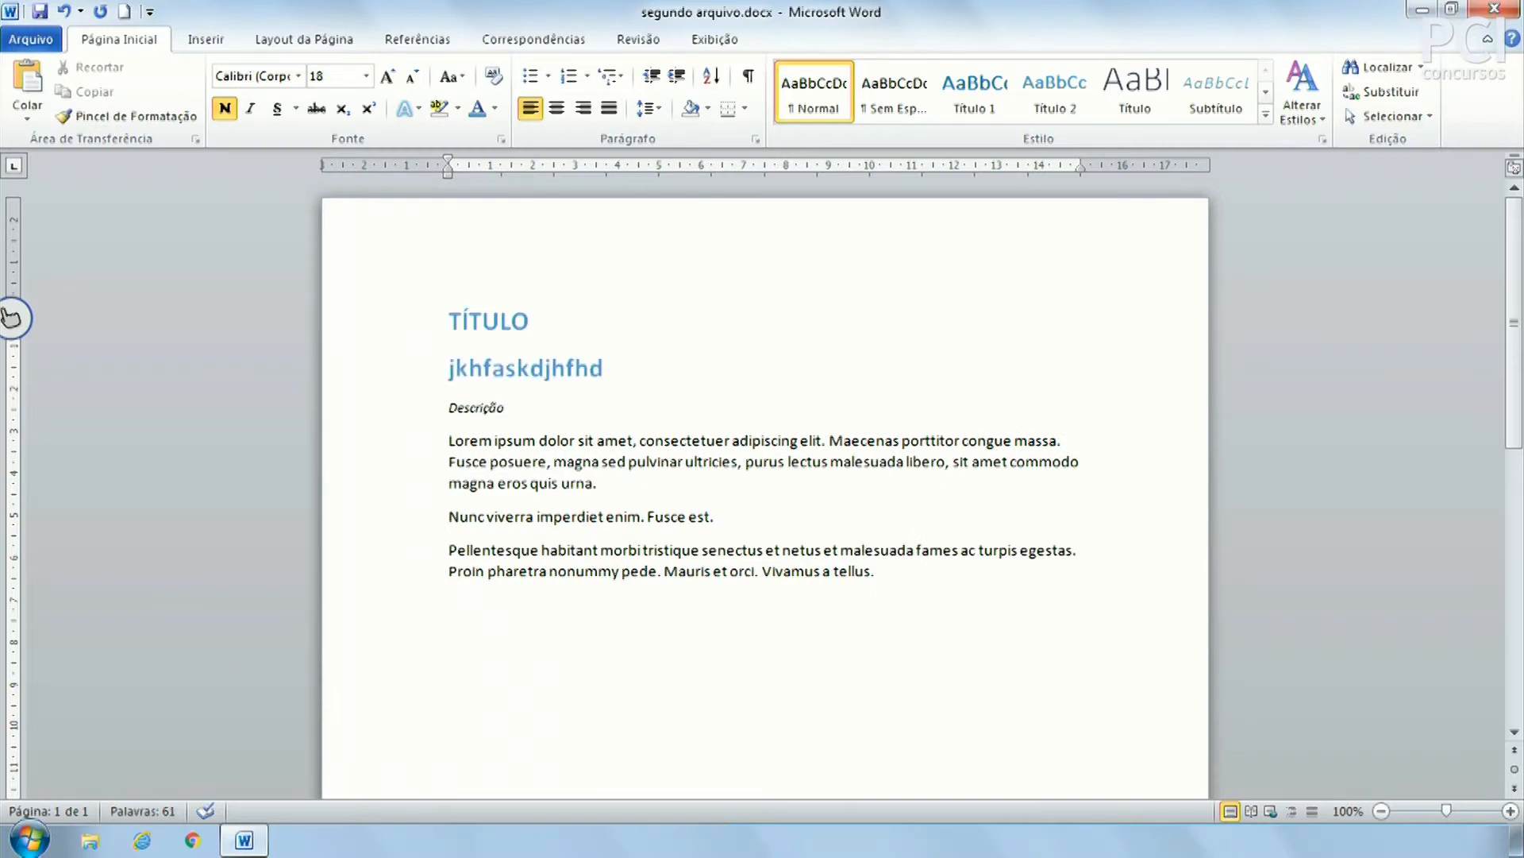
{"action": "key", "text": "Home"}
{"action": "key", "text": "shift+End"}
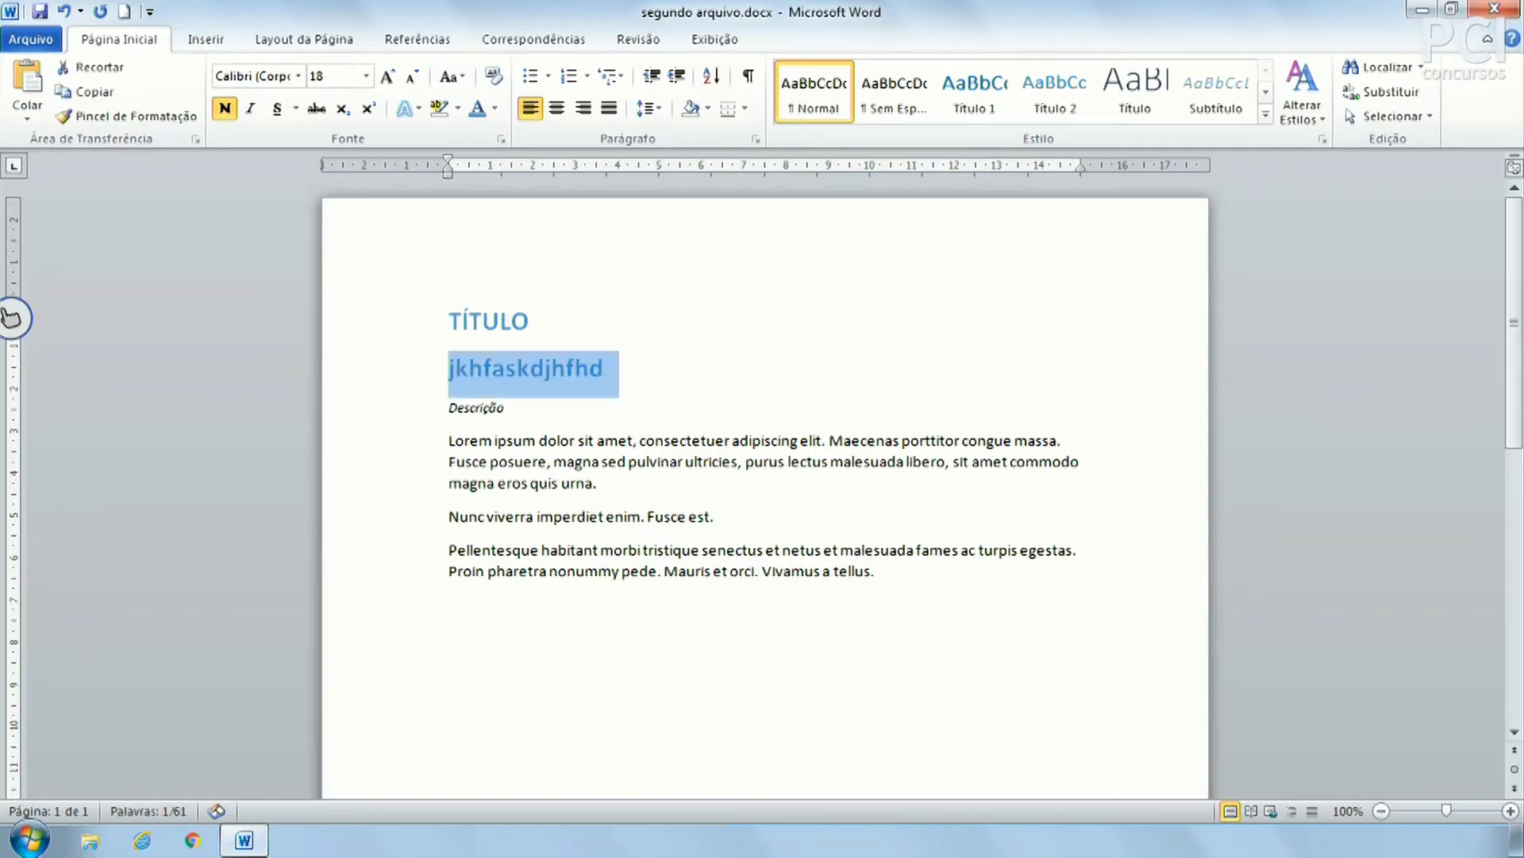
{"action": "key", "text": "Delete"}
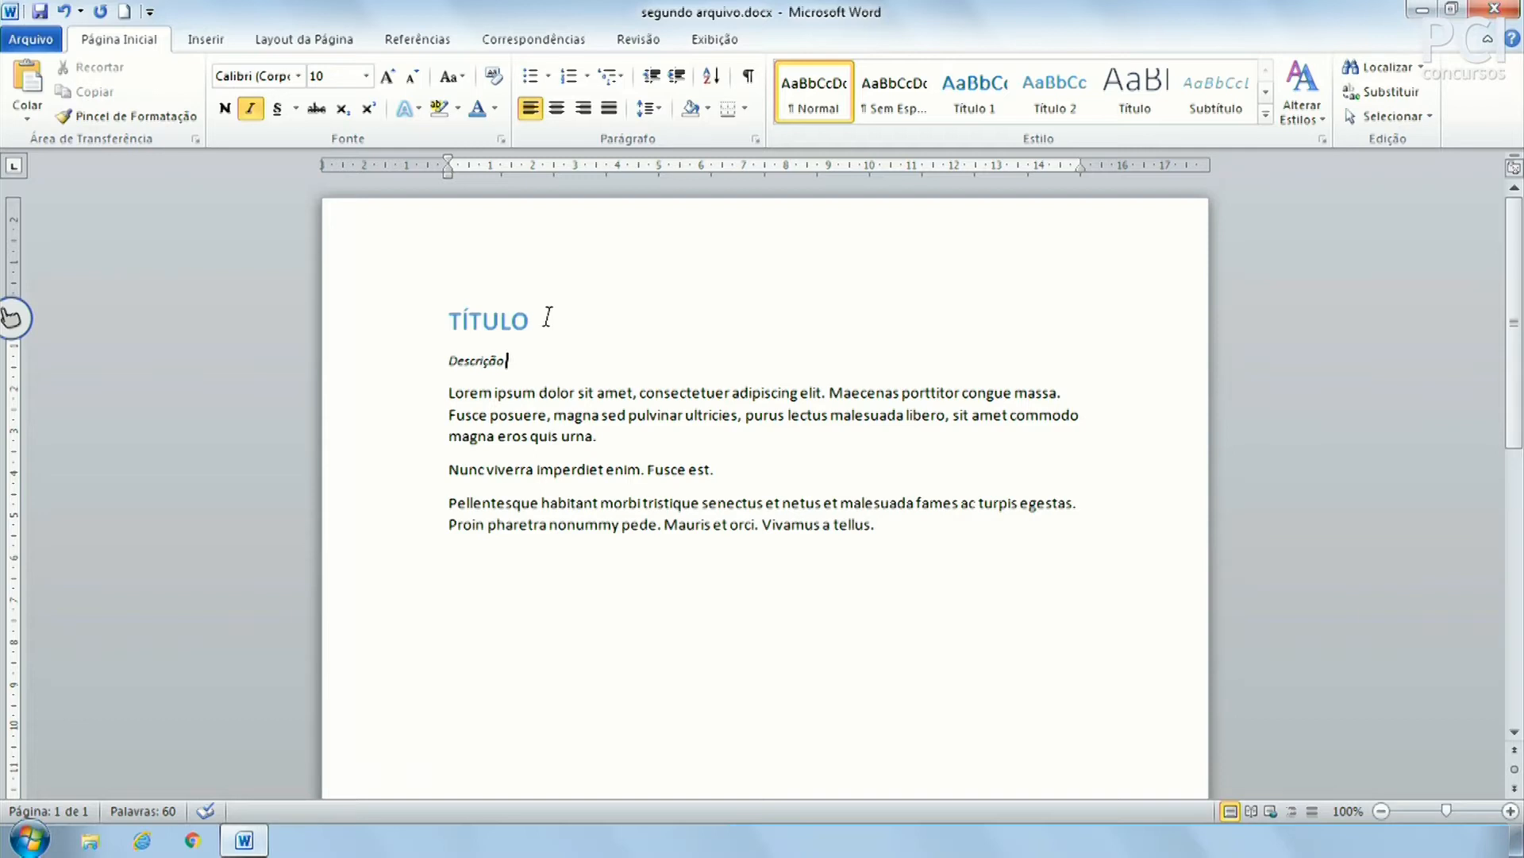
{"action": "key", "text": "Return"}
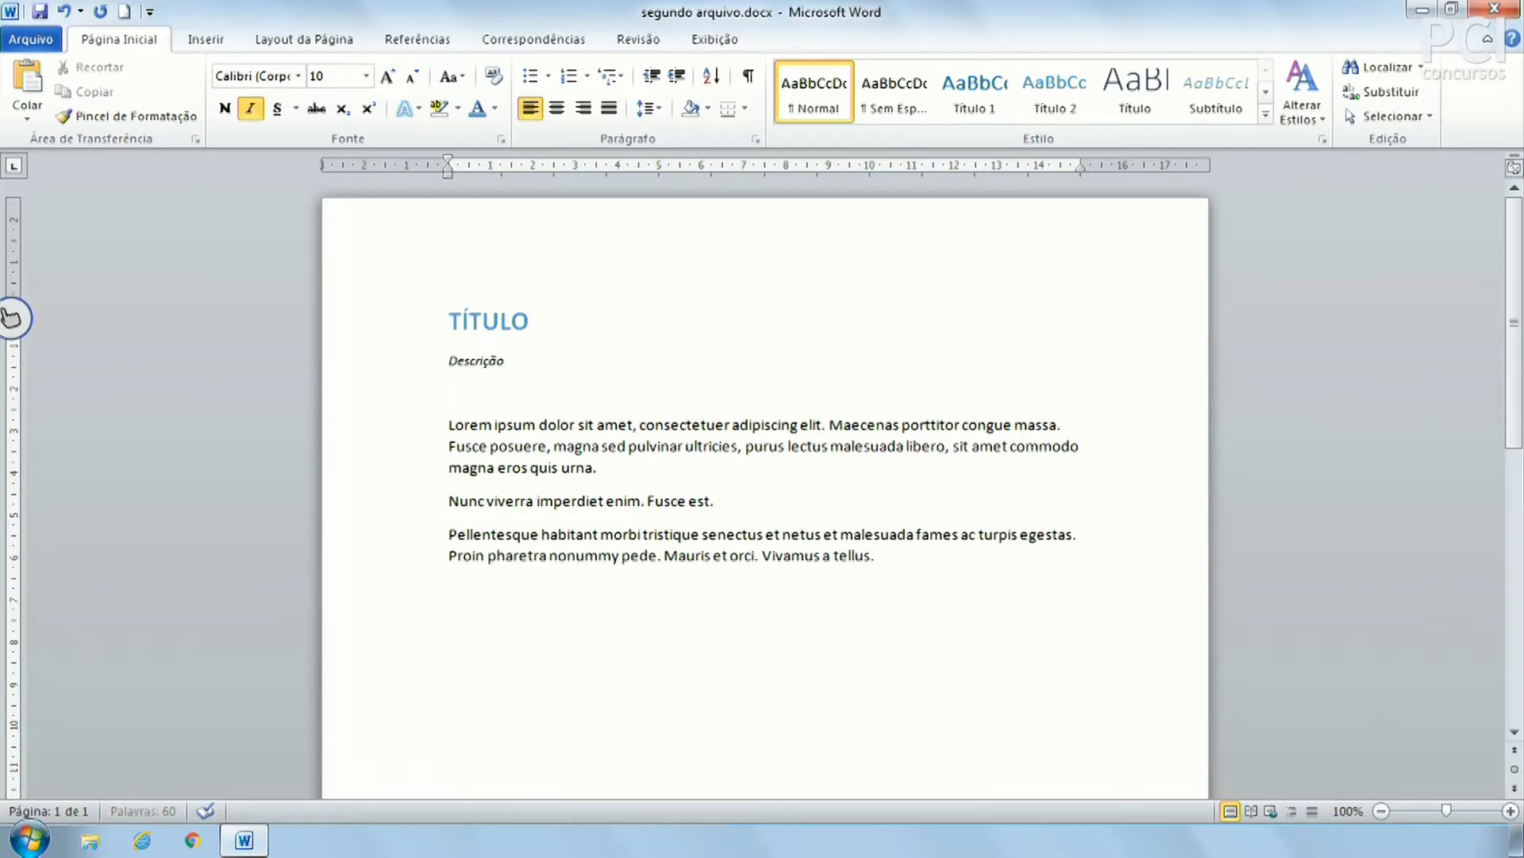
{"action": "key", "text": "Return"}
{"action": "key", "text": "Return"}
{"action": "key", "text": "Return"}
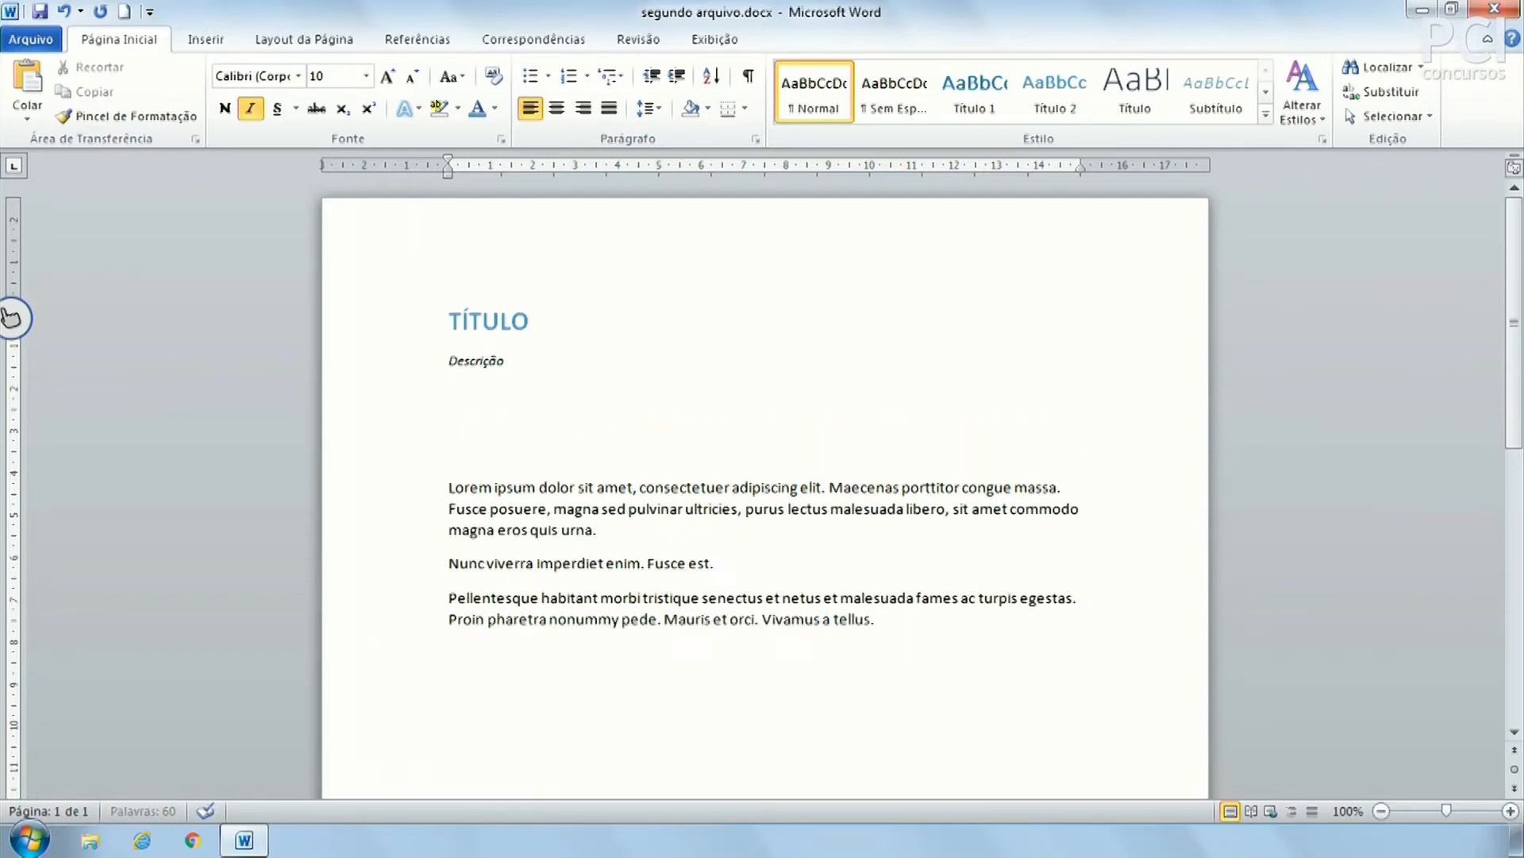
{"action": "type", "text": "fghdkjoshlfkjdholfj"}
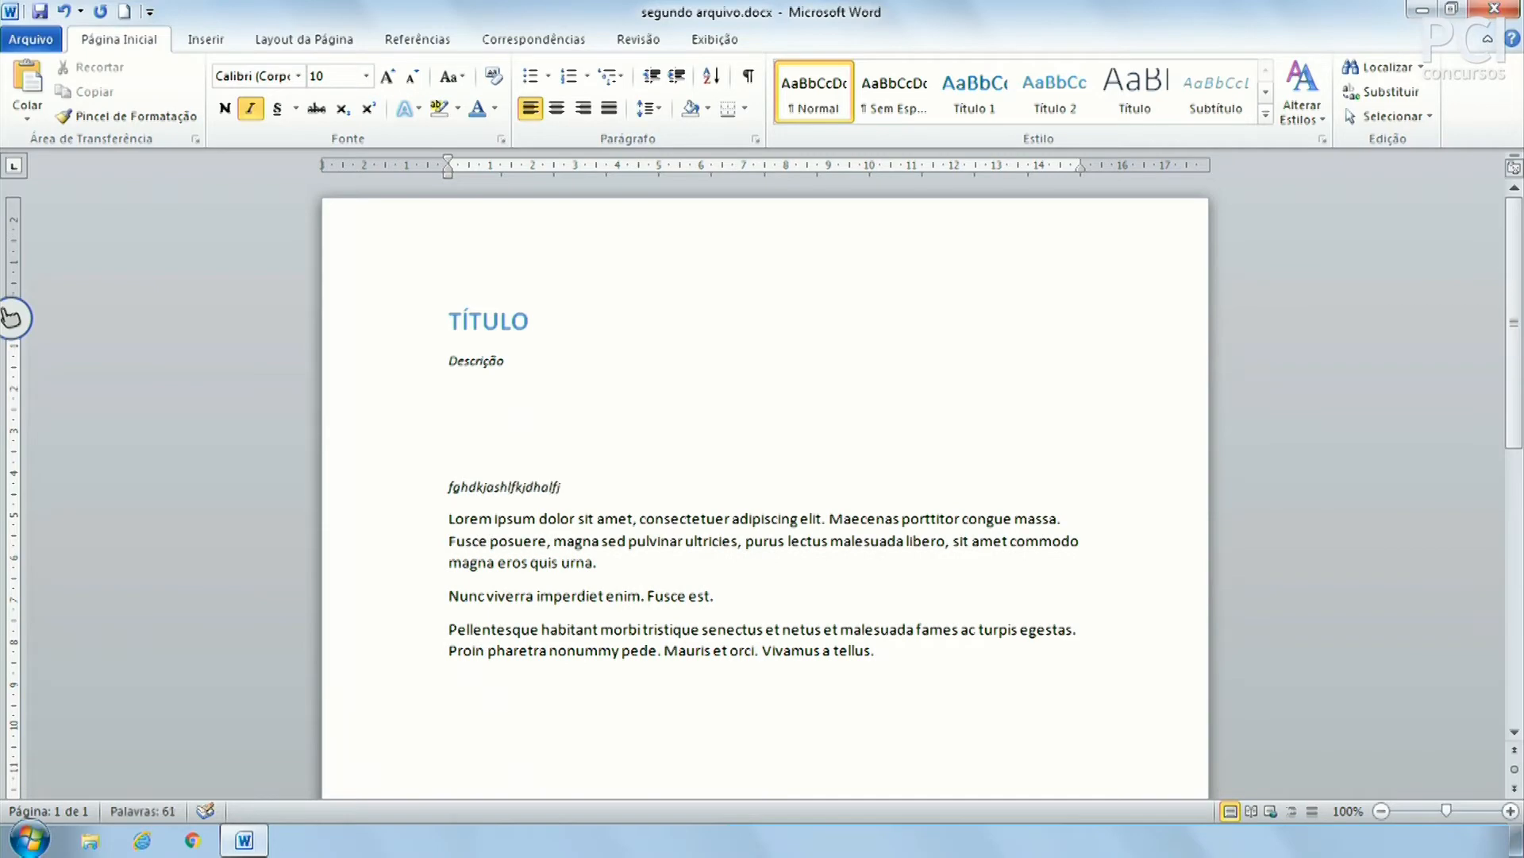
{"action": "left_click_drag", "start_coordinate": [462, 361], "coordinate": [507, 362]}
{"action": "left_click", "coordinate": [500, 445]}
{"action": "left_click", "coordinate": [471, 486]}
{"action": "key", "text": "ctrl+z"}
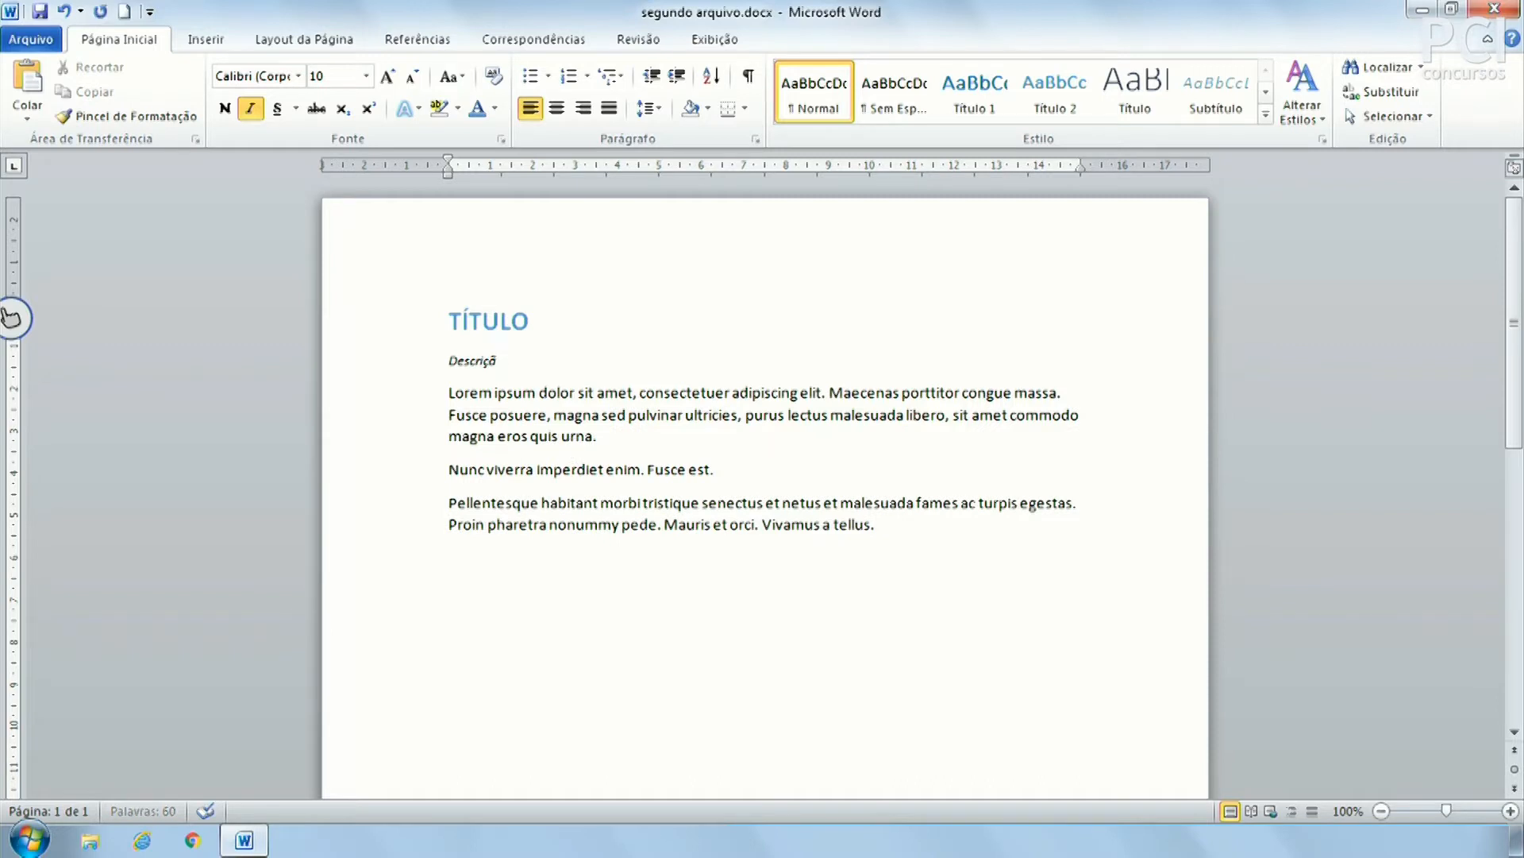
Paste TÍTULO on the empty last line and make that copy black and not bold
{"action": "left_click", "coordinate": [416, 326]}
{"action": "key", "text": "ctrl+c"}
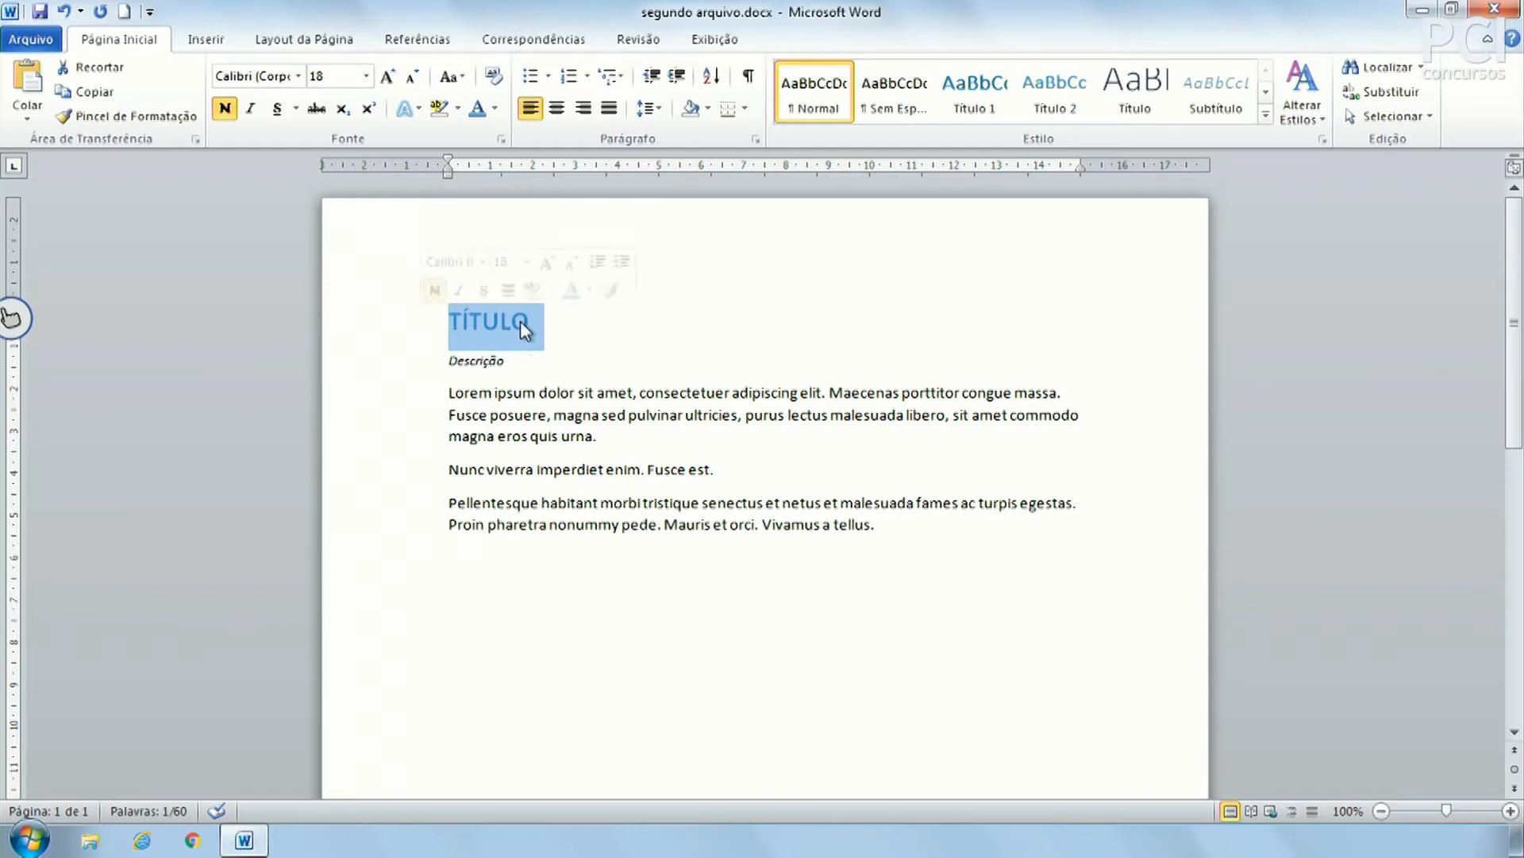
{"action": "left_click", "coordinate": [645, 604]}
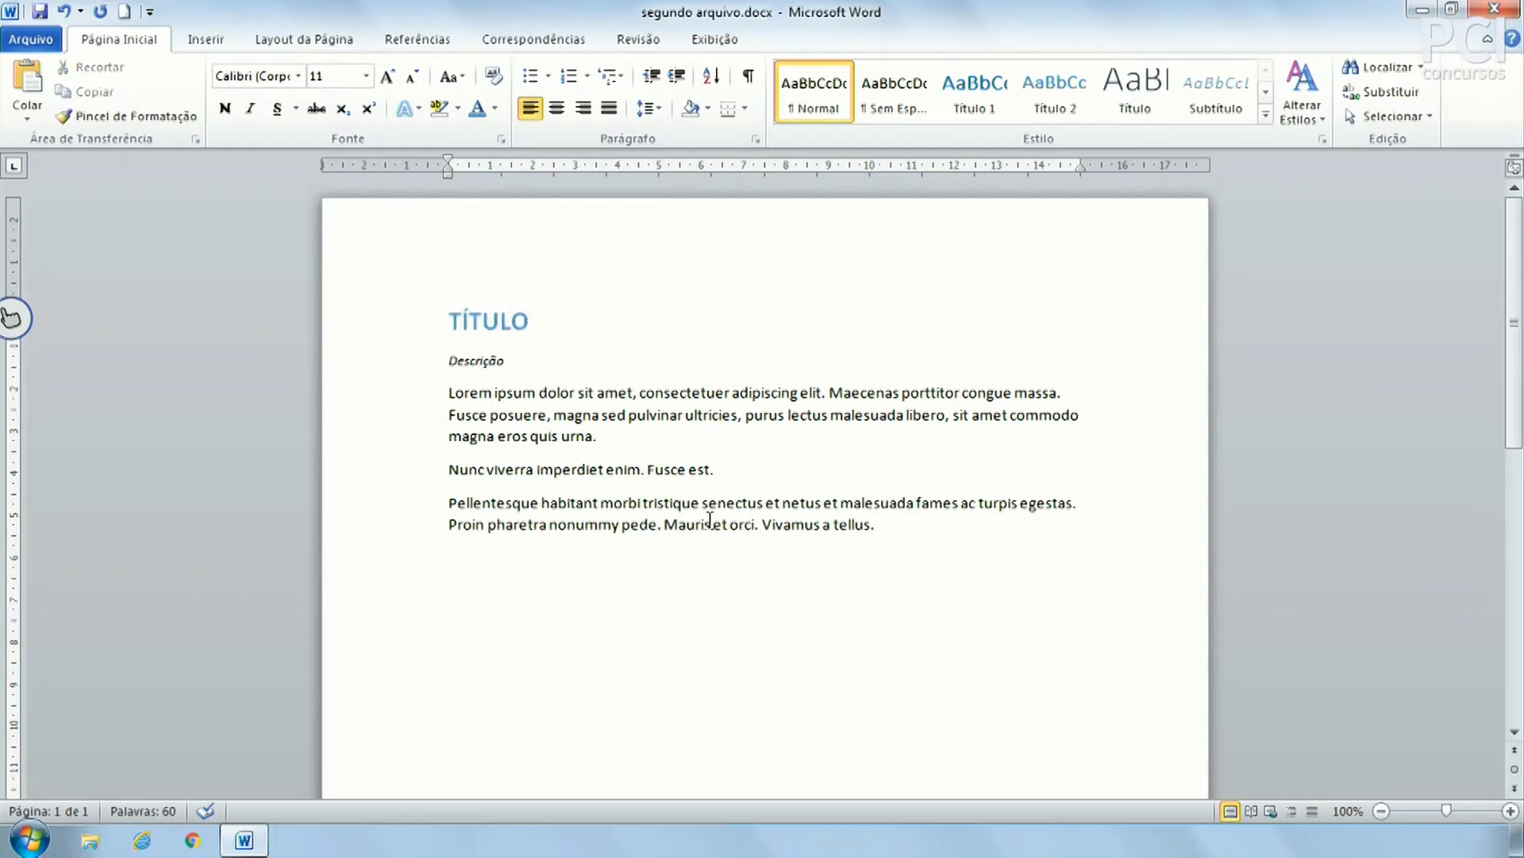
{"action": "left_click", "coordinate": [405, 324]}
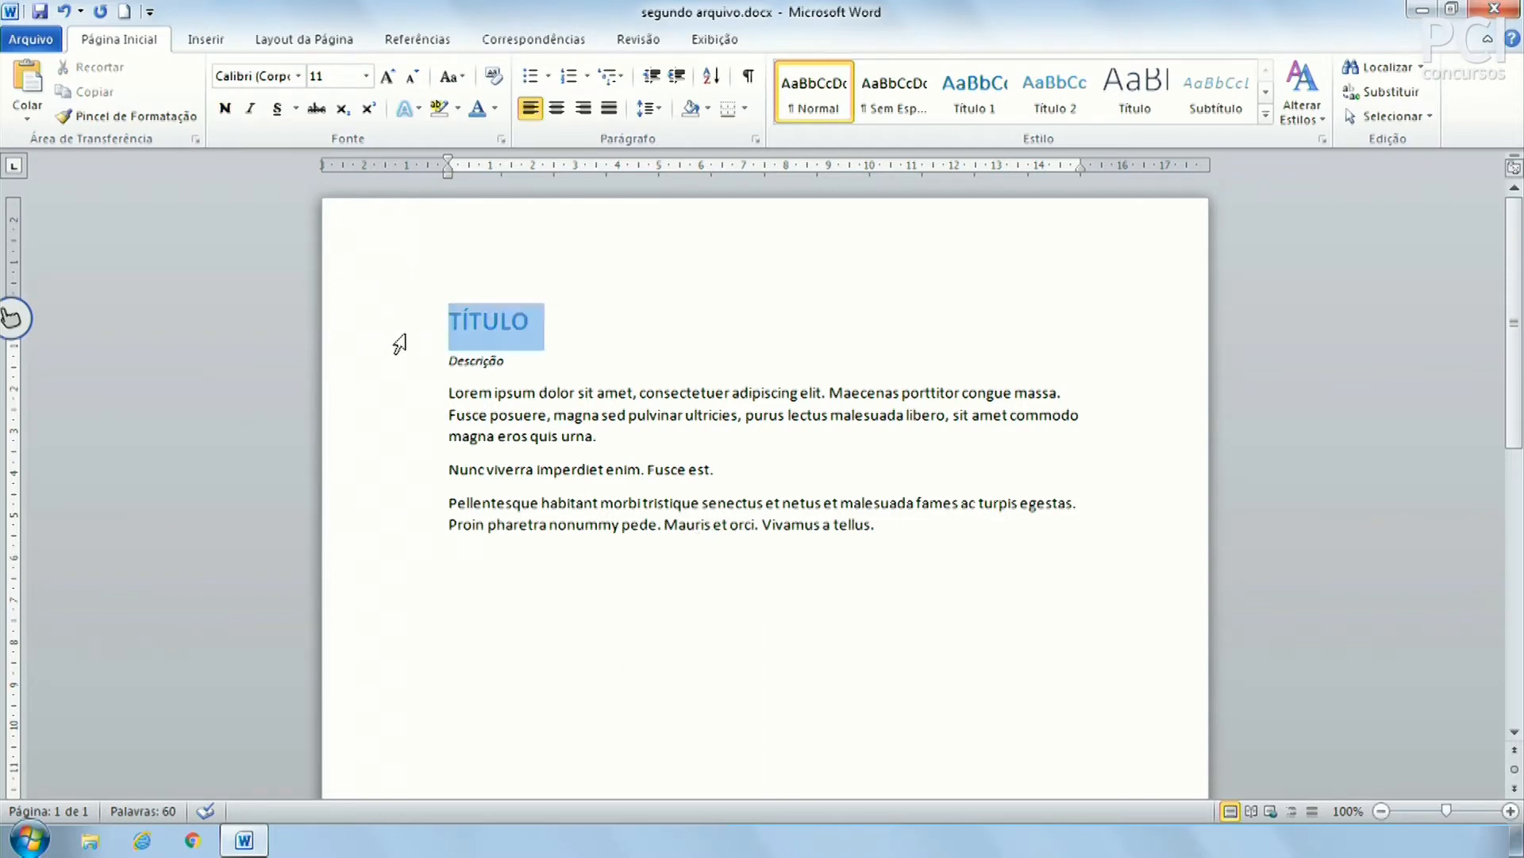
{"action": "left_click", "coordinate": [473, 553]}
{"action": "key", "text": "ctrl+v"}
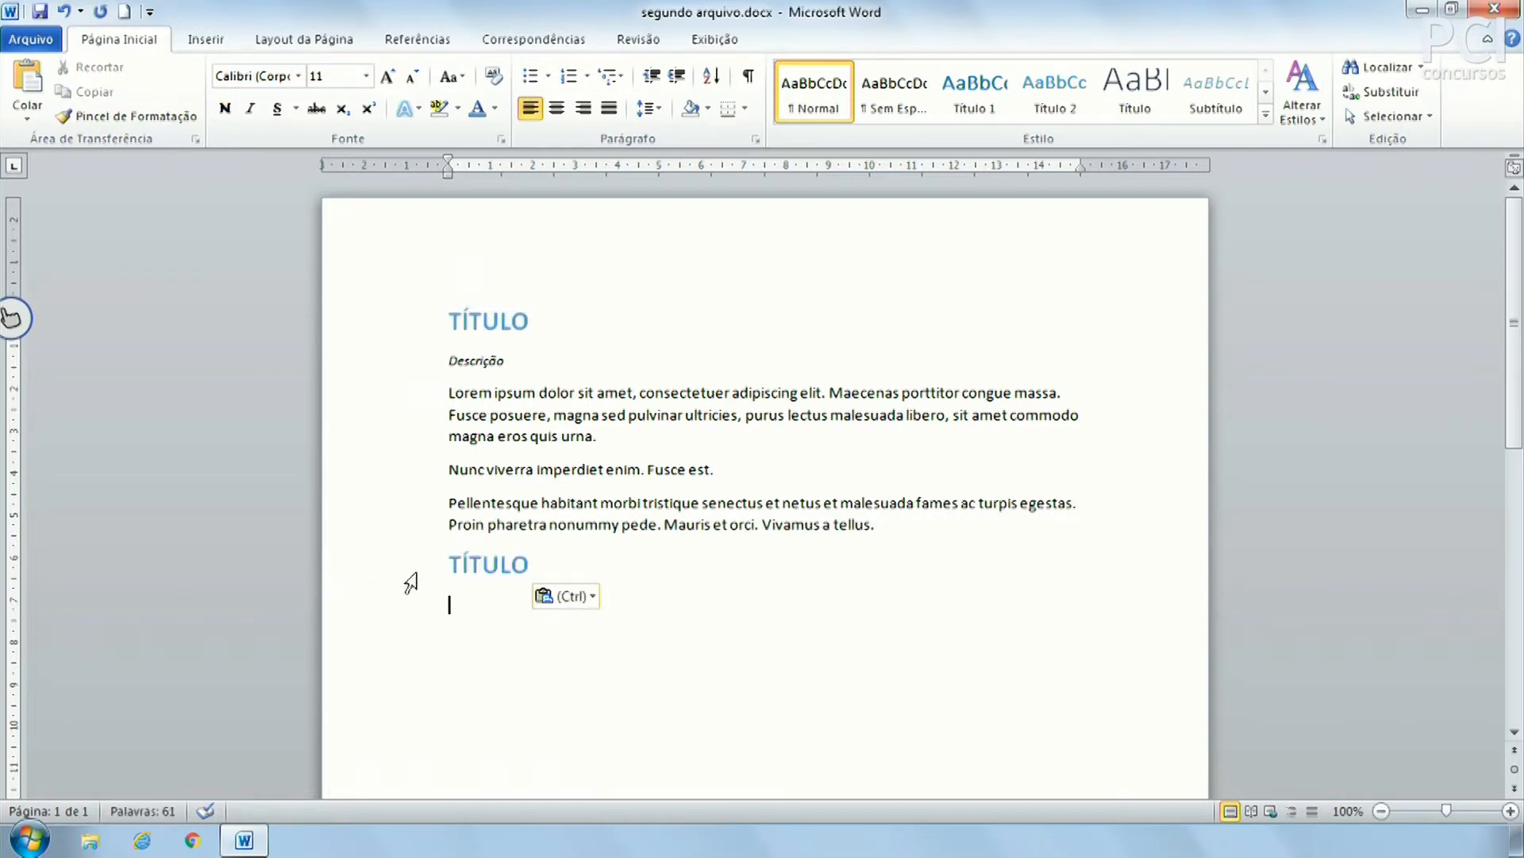
{"action": "left_click", "coordinate": [406, 565]}
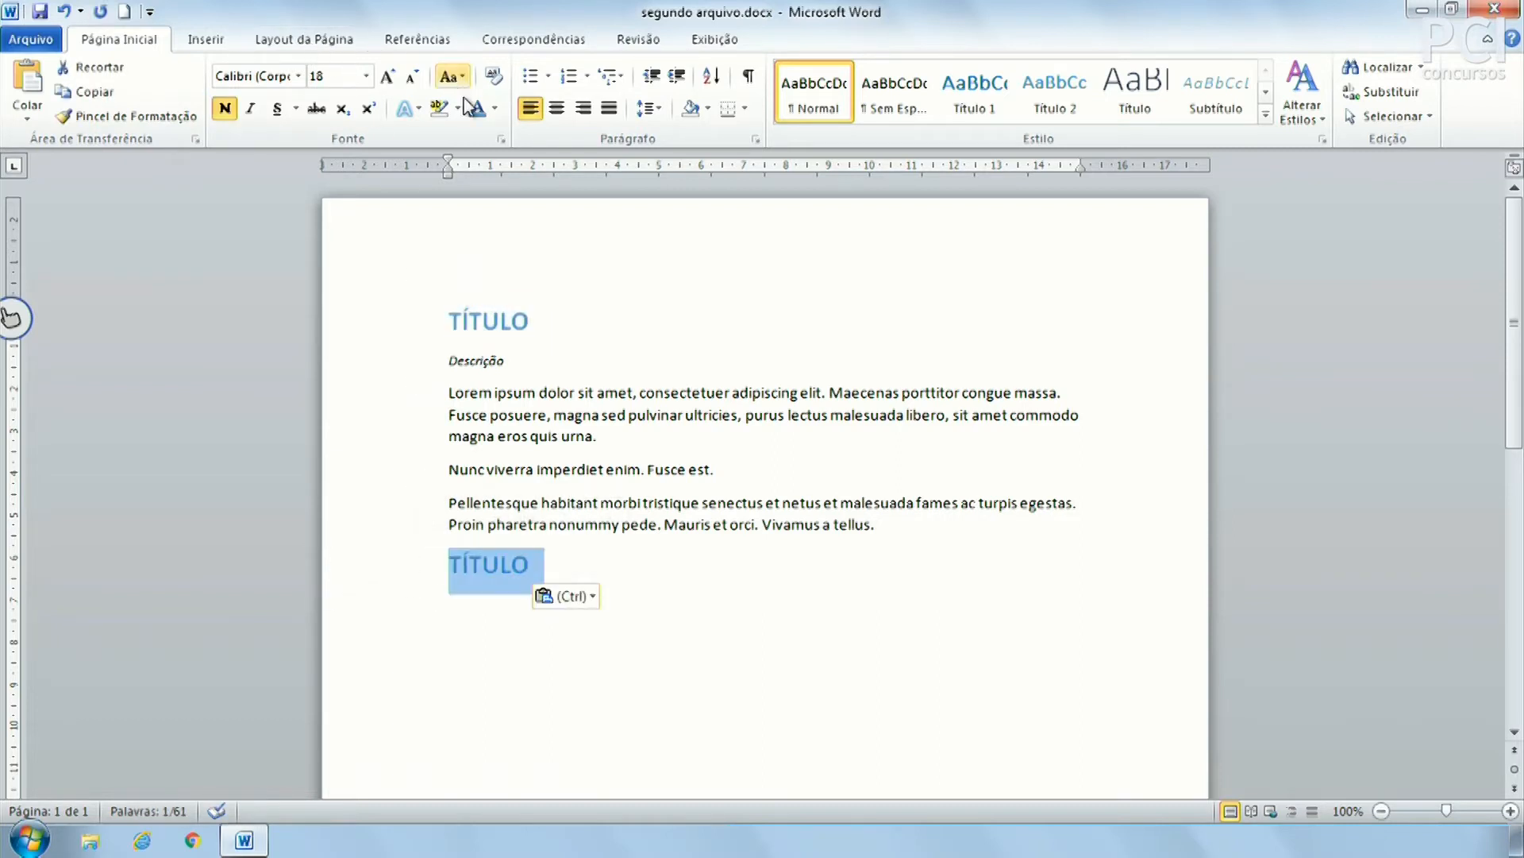
{"action": "left_click", "coordinate": [498, 112]}
{"action": "left_click", "coordinate": [490, 131]}
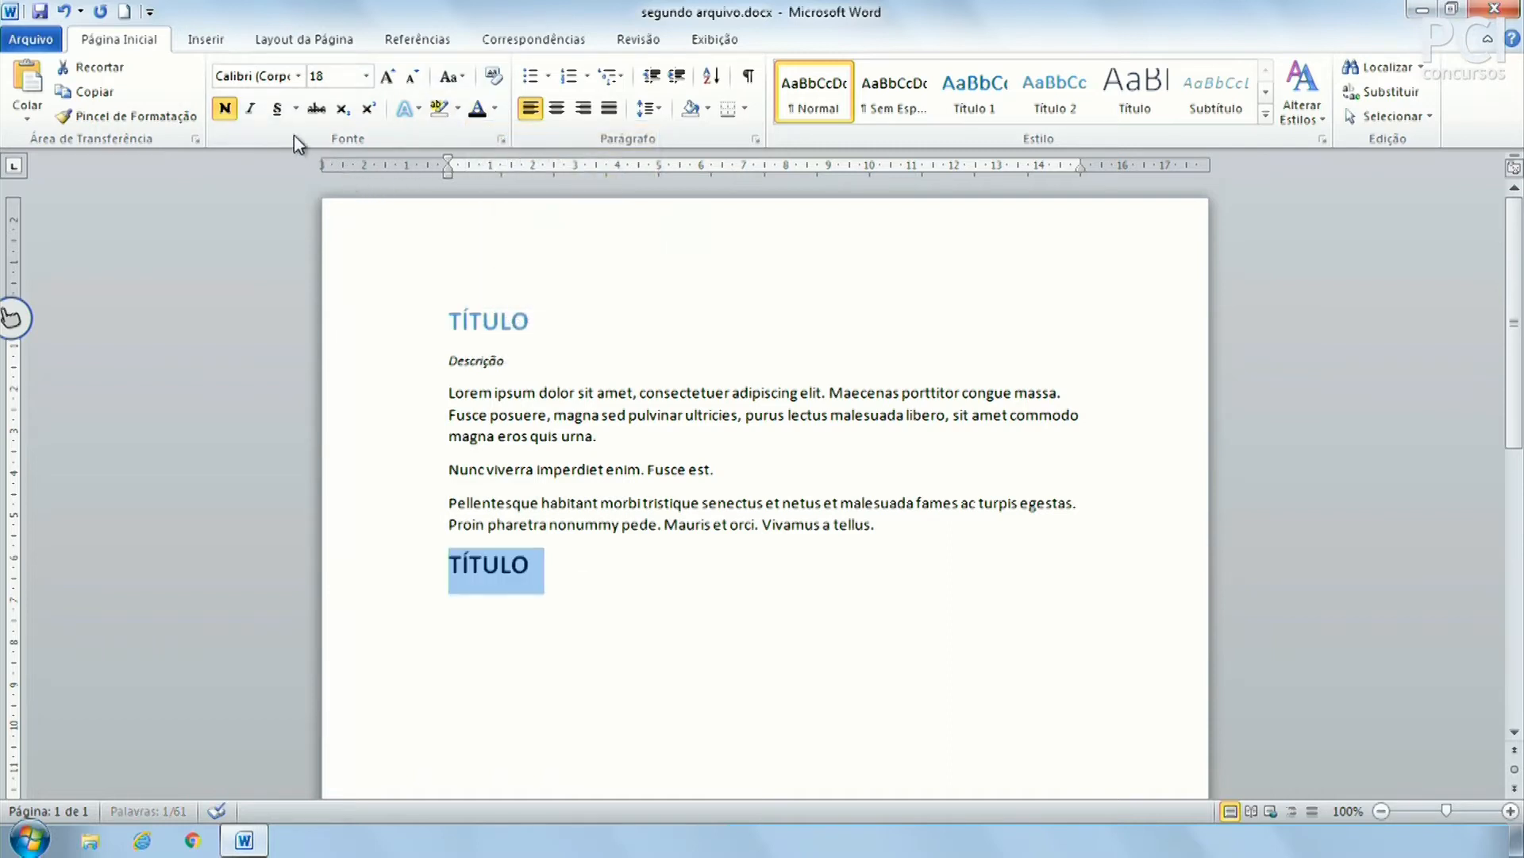
{"action": "left_click", "coordinate": [225, 111]}
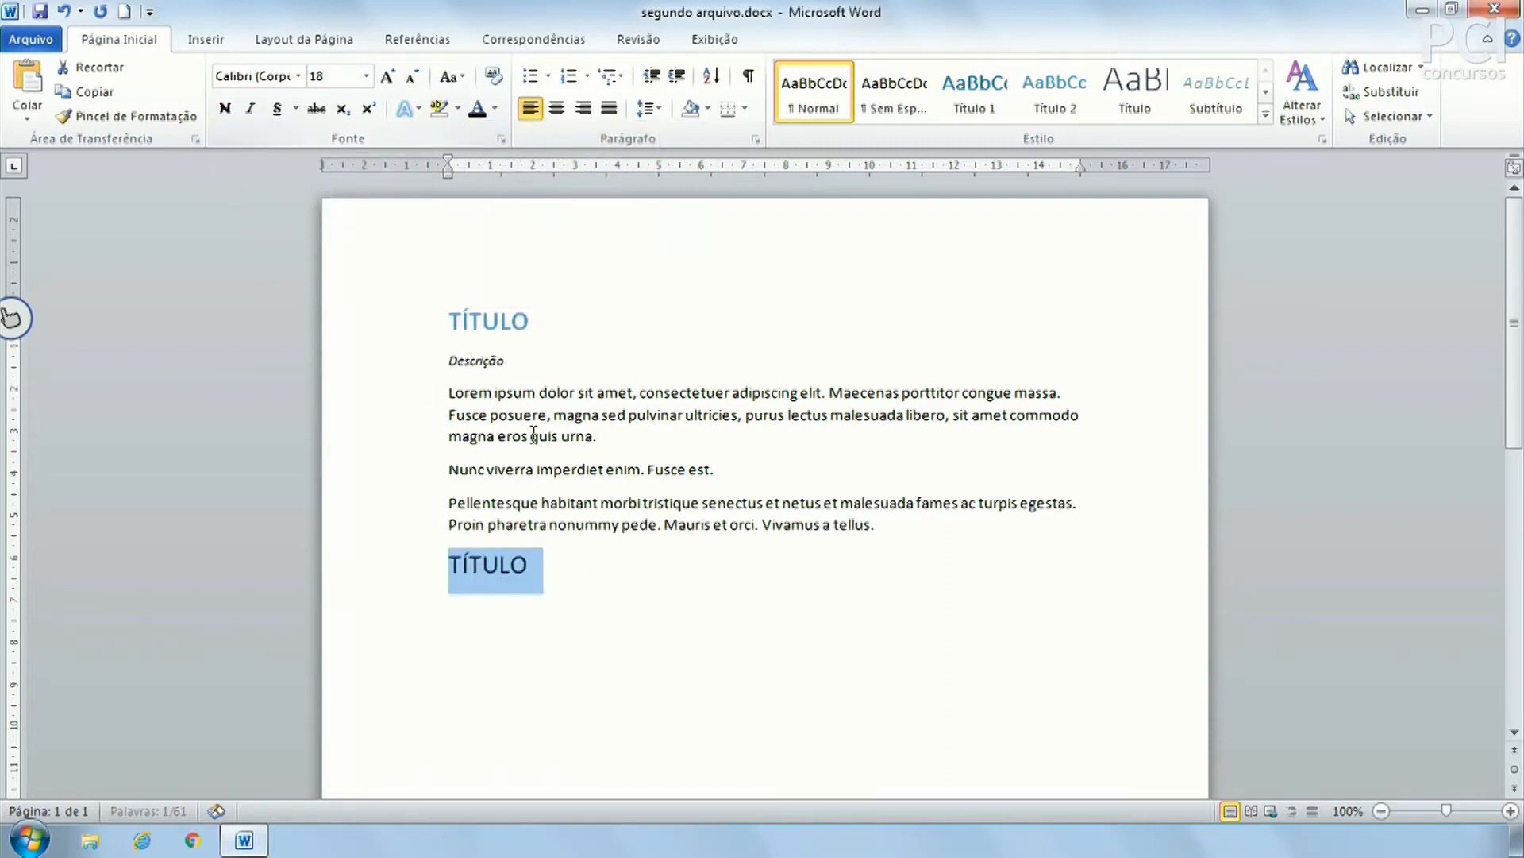
{"action": "left_click", "coordinate": [629, 469]}
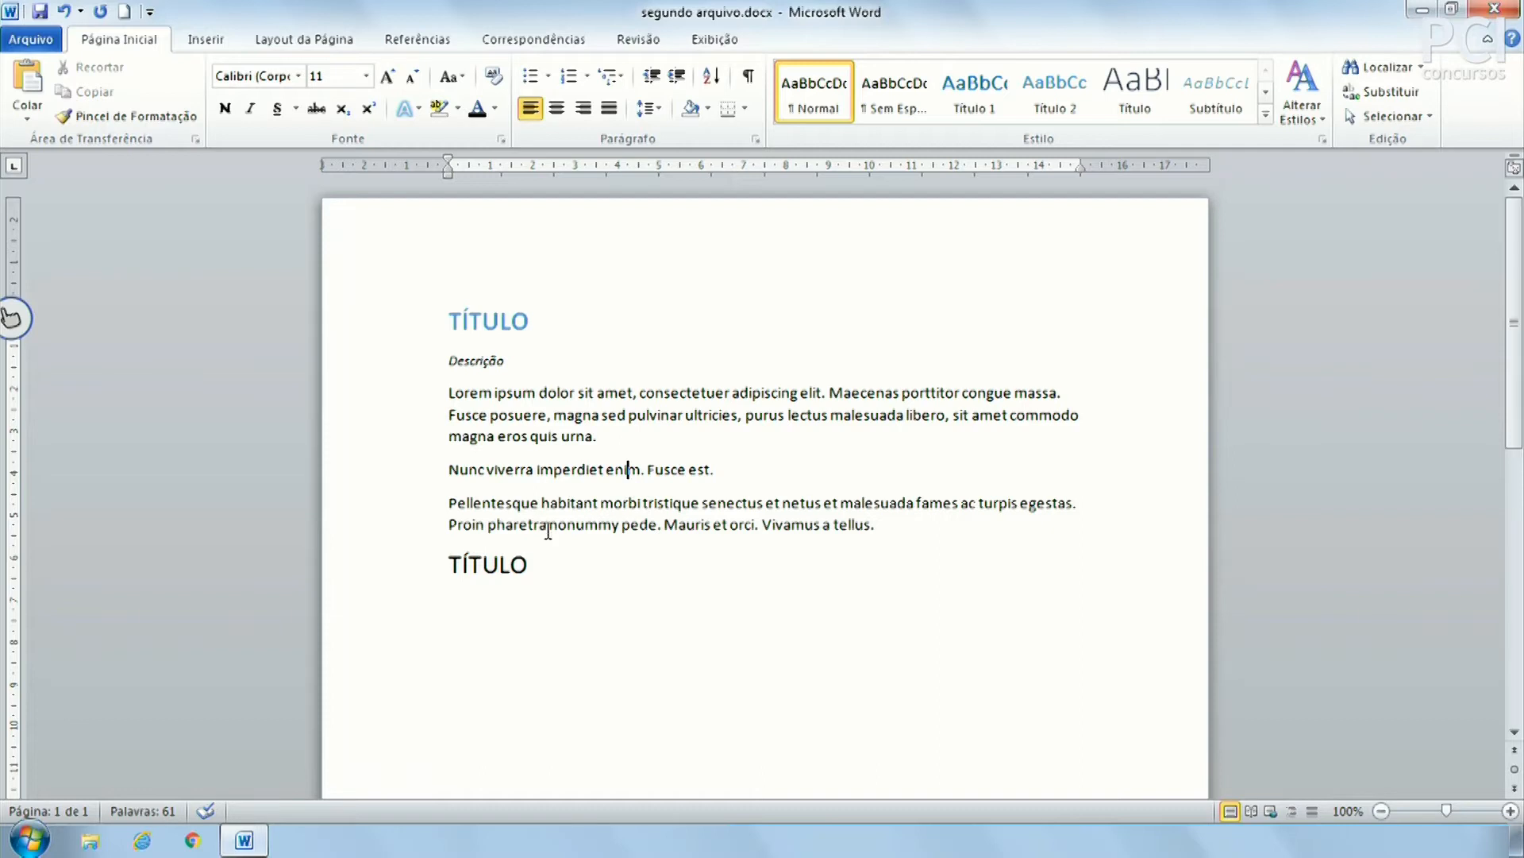
Undo the second TÍTULO paste with Ctrl+Z, then select the top TÍTULO and return to the empty last line
{"action": "left_click_drag", "start_coordinate": [546, 580], "coordinate": [450, 503]}
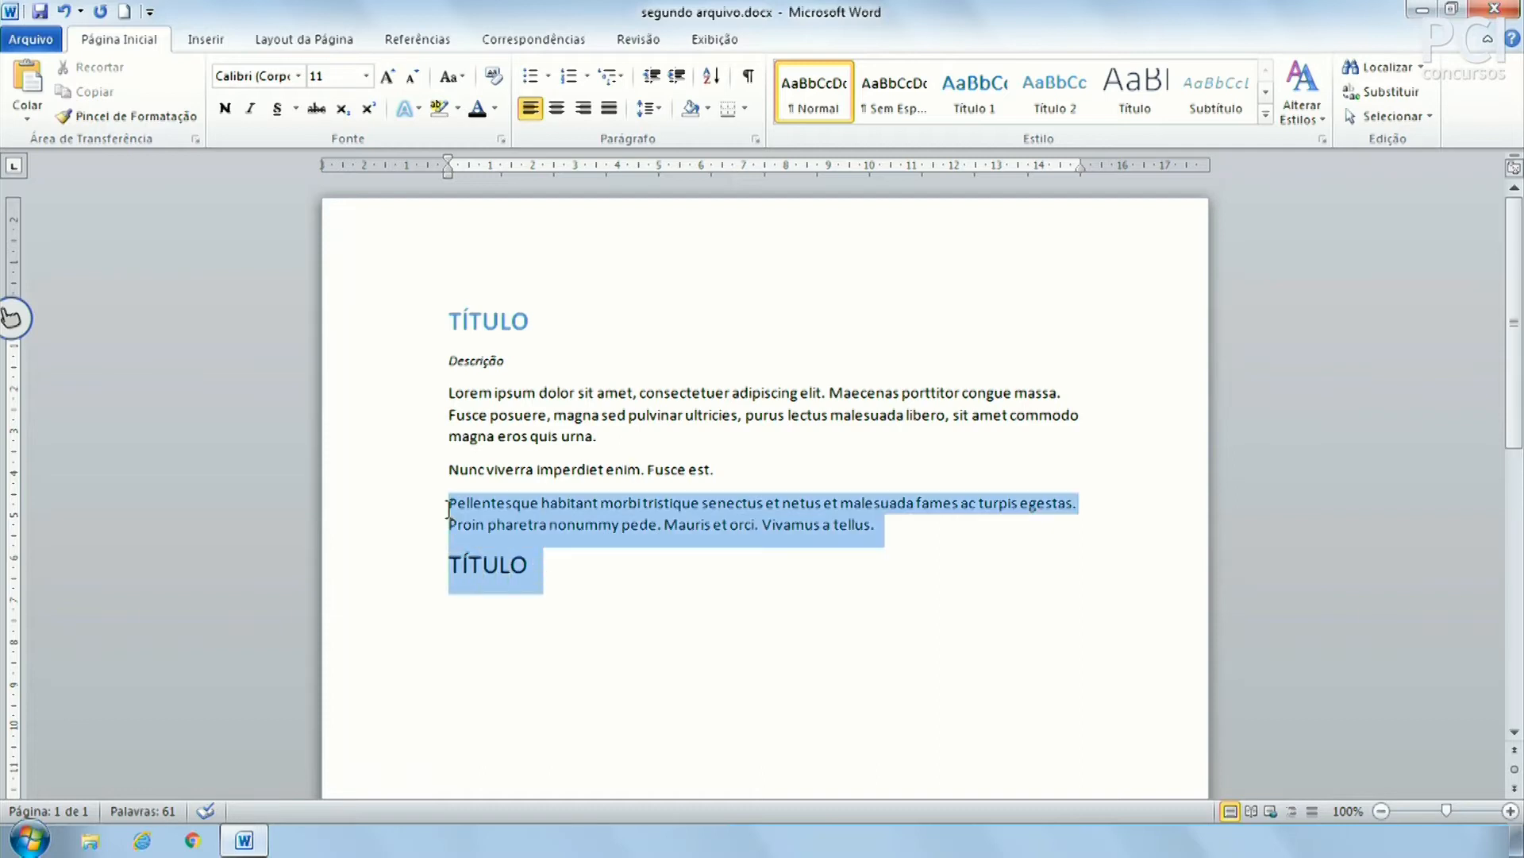
{"action": "left_click", "coordinate": [492, 523]}
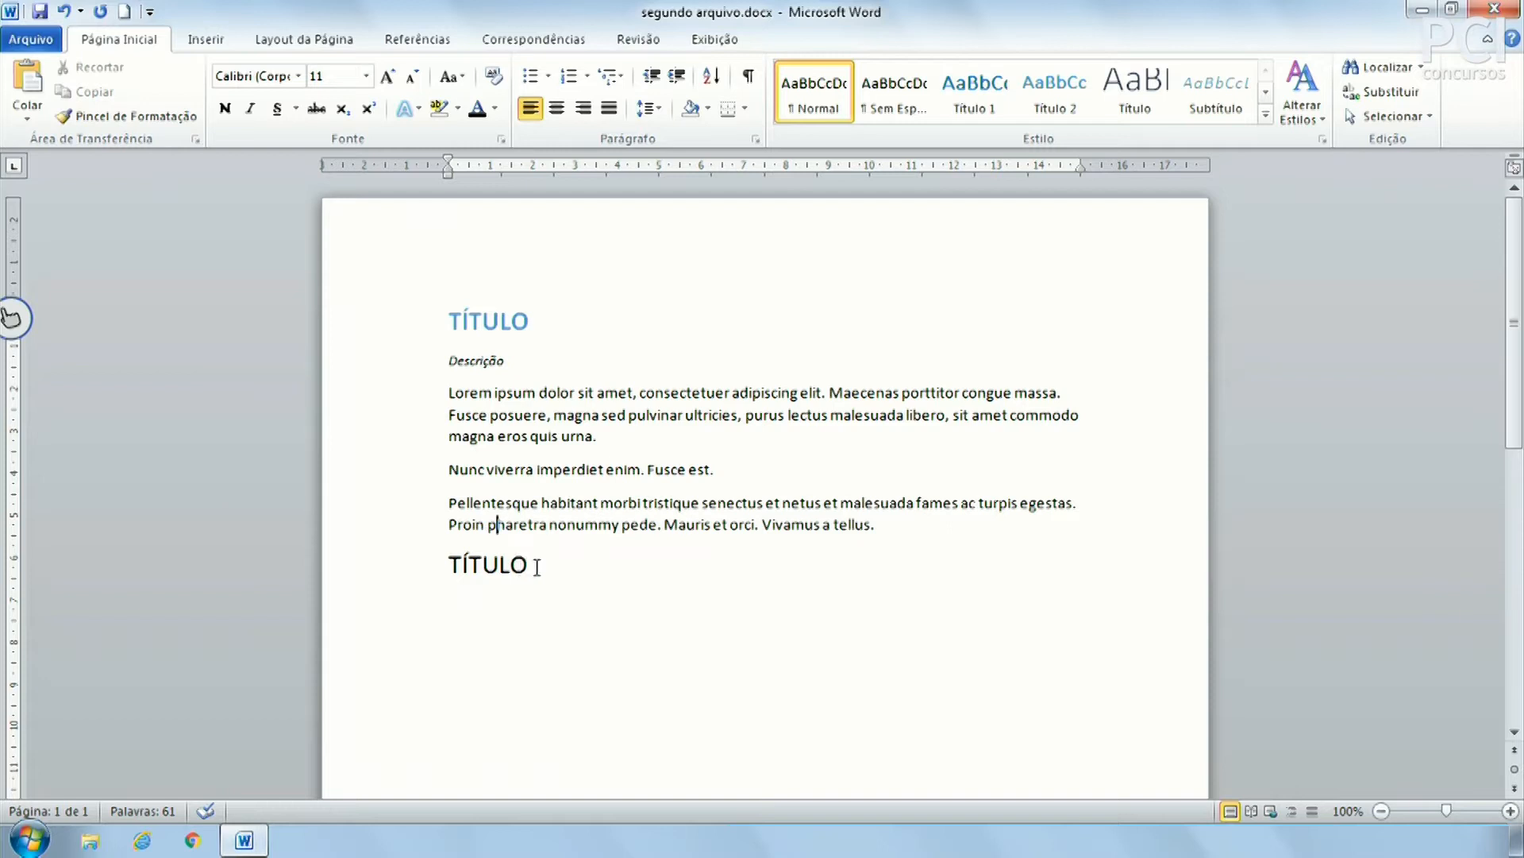
{"action": "key", "text": "ctrl+z"}
{"action": "key", "text": "ctrl+z"}
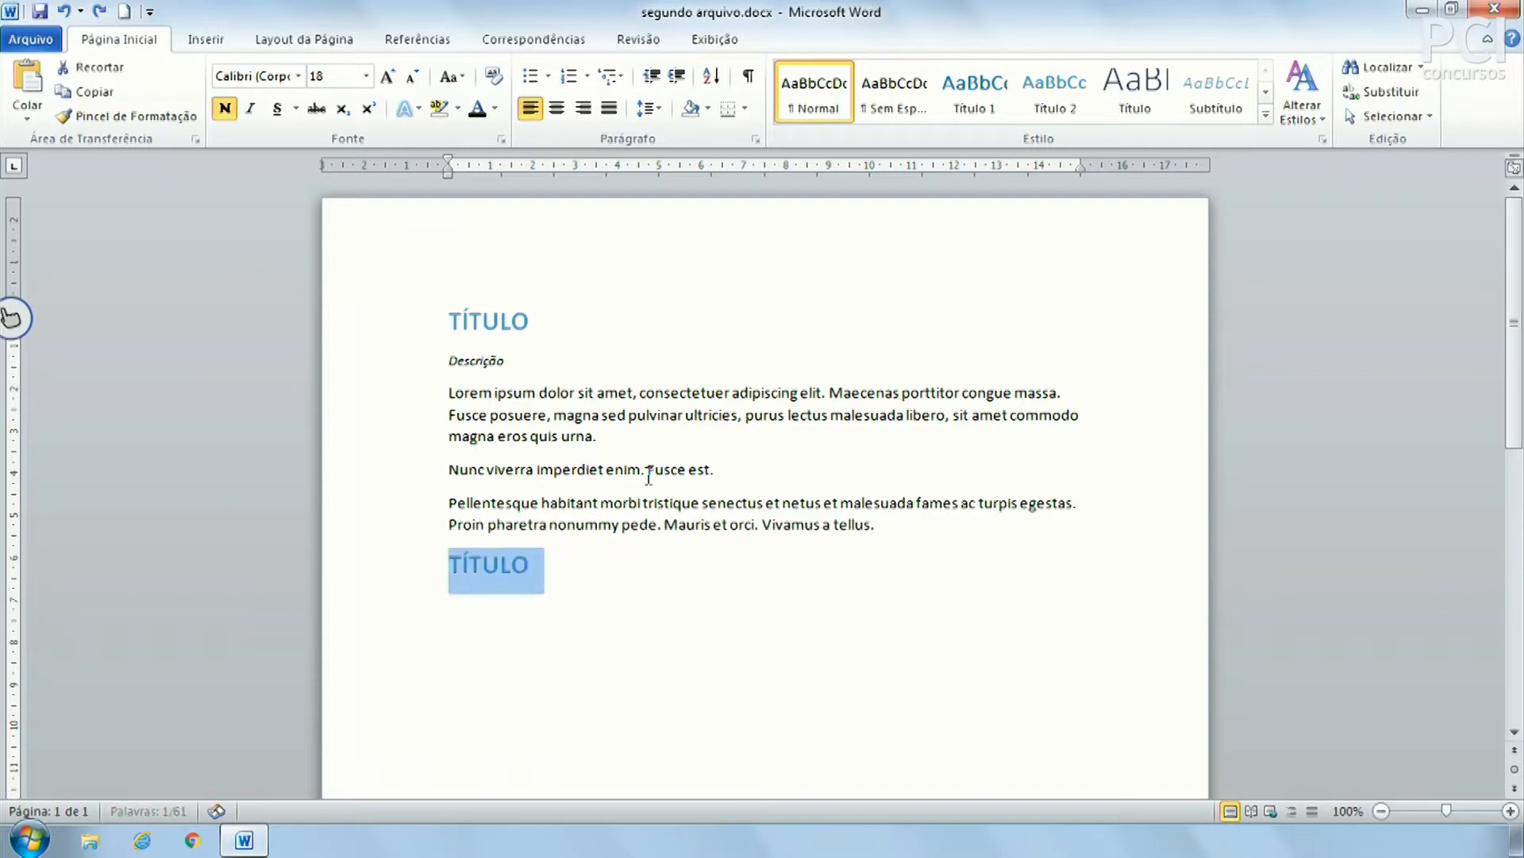
{"action": "left_click", "coordinate": [403, 333]}
{"action": "key", "text": "ctrl+c"}
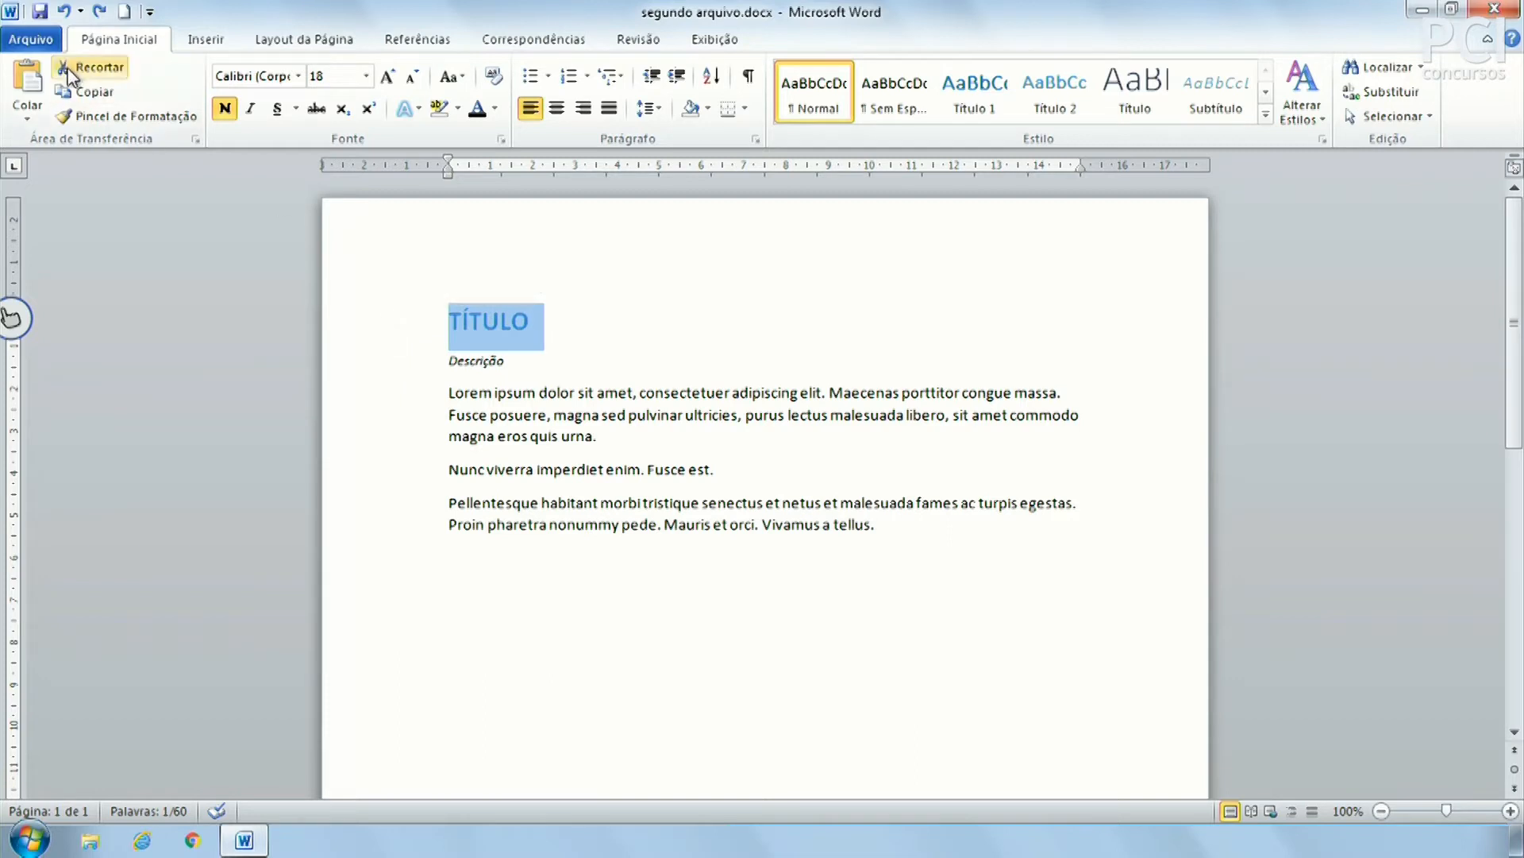
{"action": "left_click", "coordinate": [559, 588]}
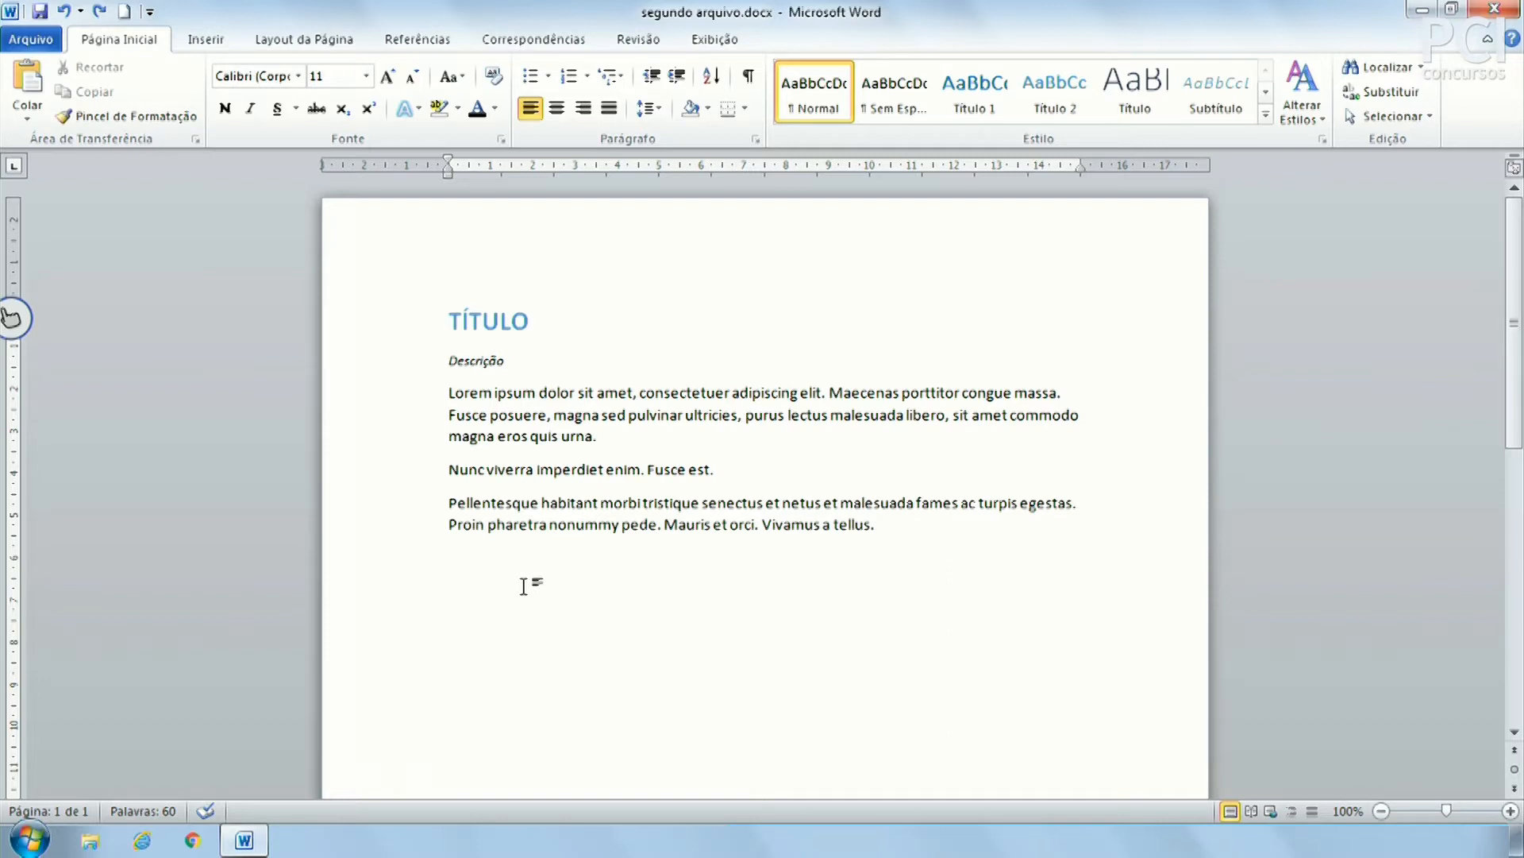
Open the Colar paste options to preview TÍTULO pasted as plain text on the last line
{"action": "left_click", "coordinate": [32, 116]}
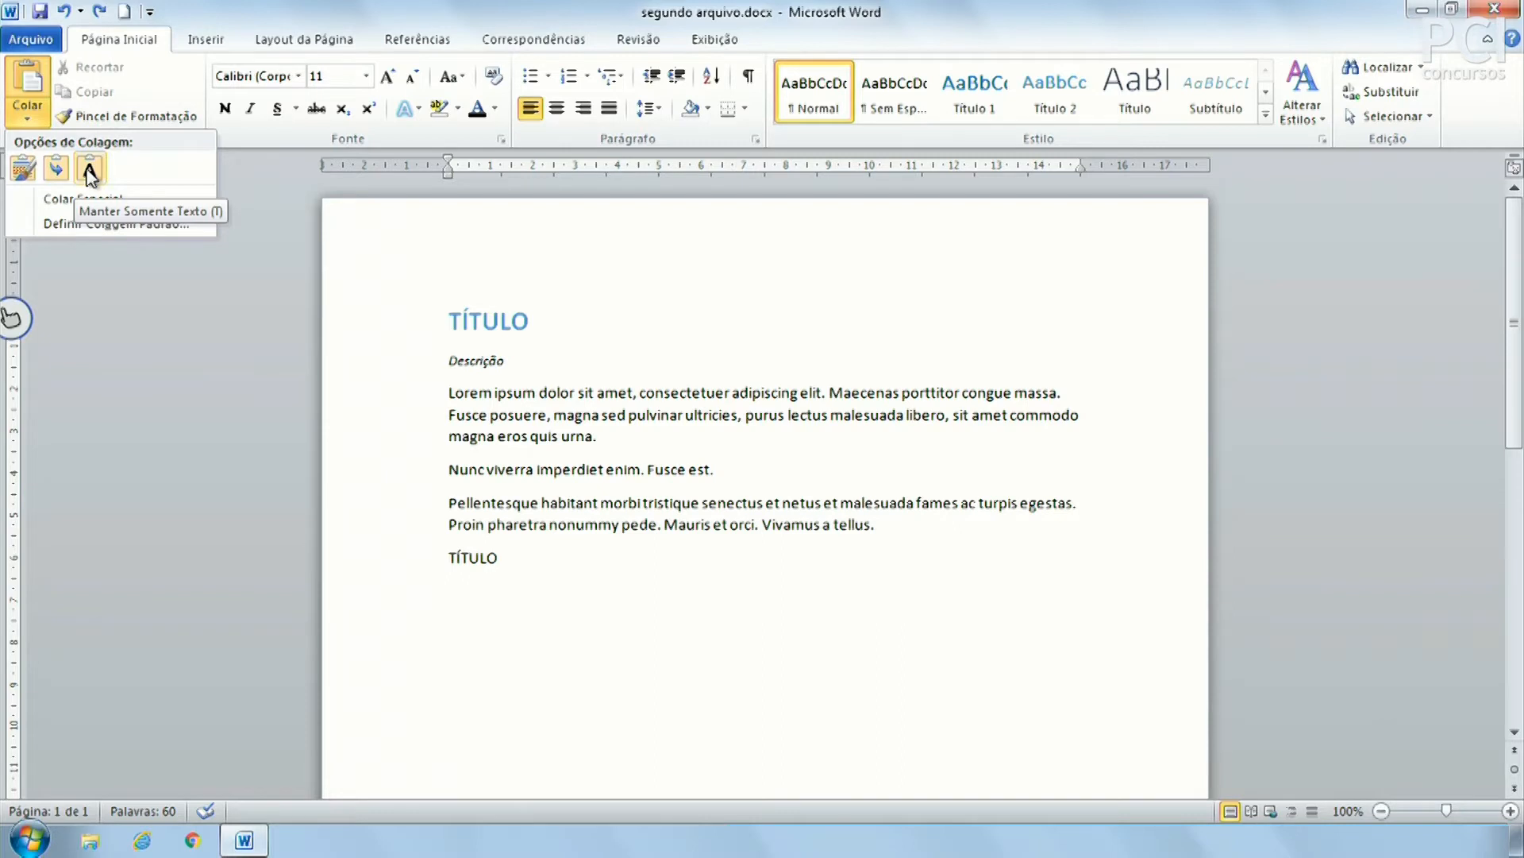
Paste TÍTULO as plain text below the Pellentesque paragraph, then select and deselect the body text
{"action": "left_click", "coordinate": [90, 169]}
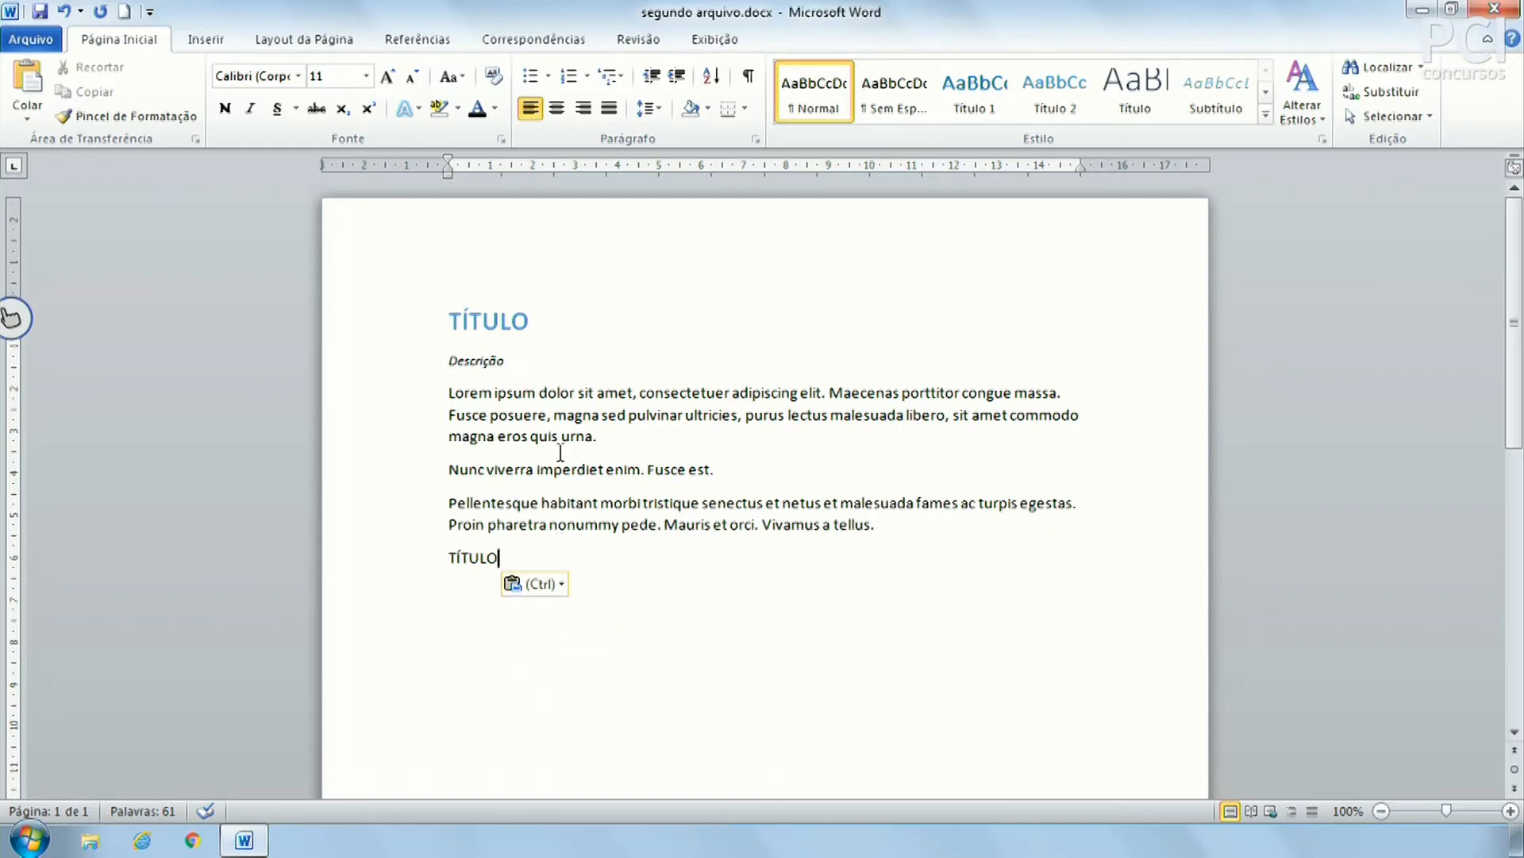
{"action": "left_click_drag", "start_coordinate": [532, 415], "coordinate": [612, 515]}
{"action": "left_click", "coordinate": [611, 515]}
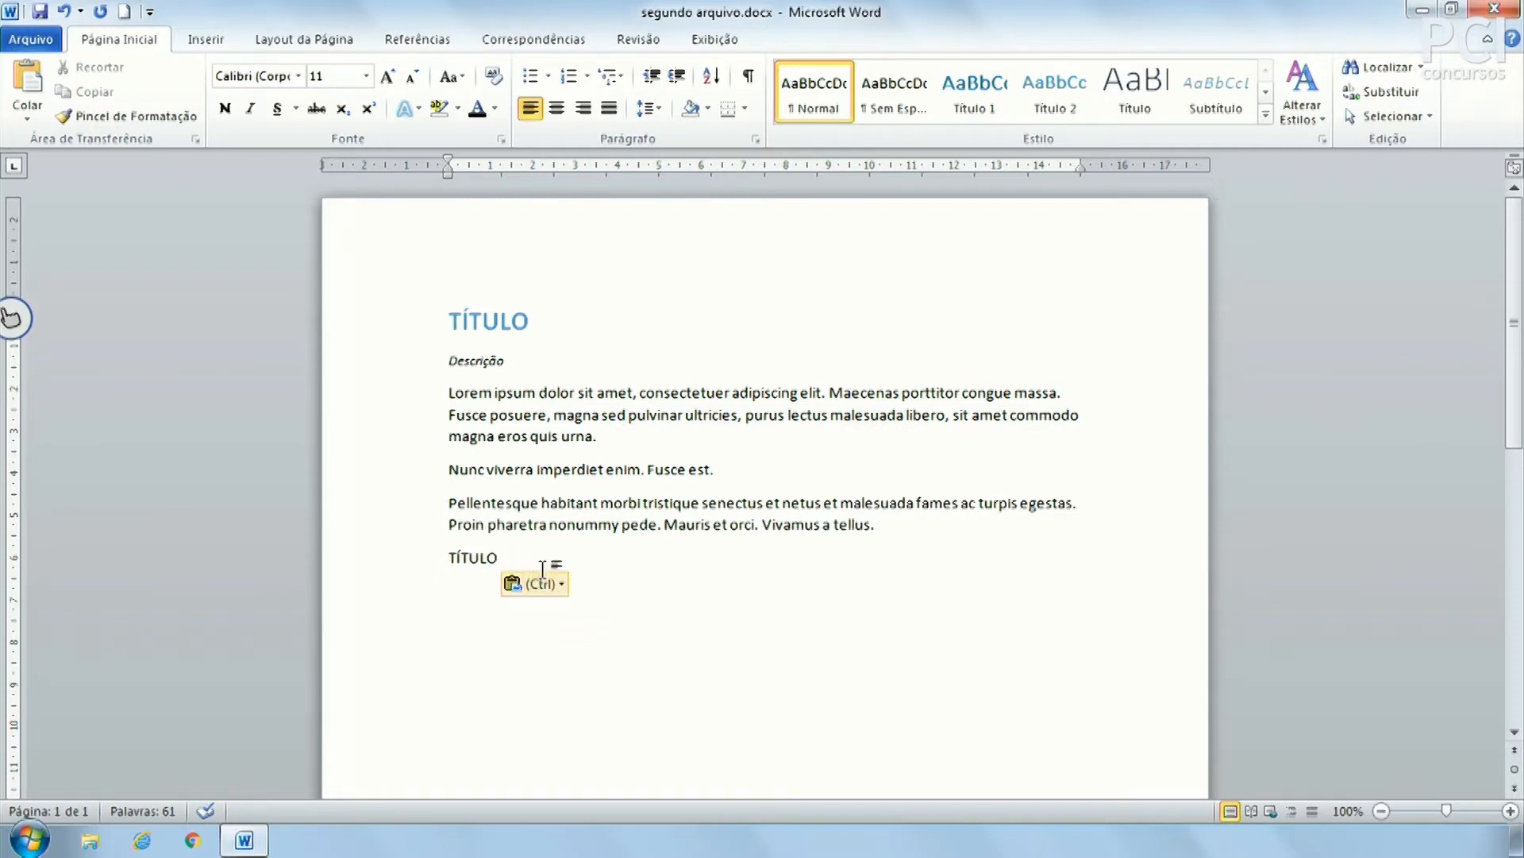
Dismiss the paste options and undo the plain-text TÍTULO paste, leaving the last line empty
{"action": "left_click", "coordinate": [27, 118]}
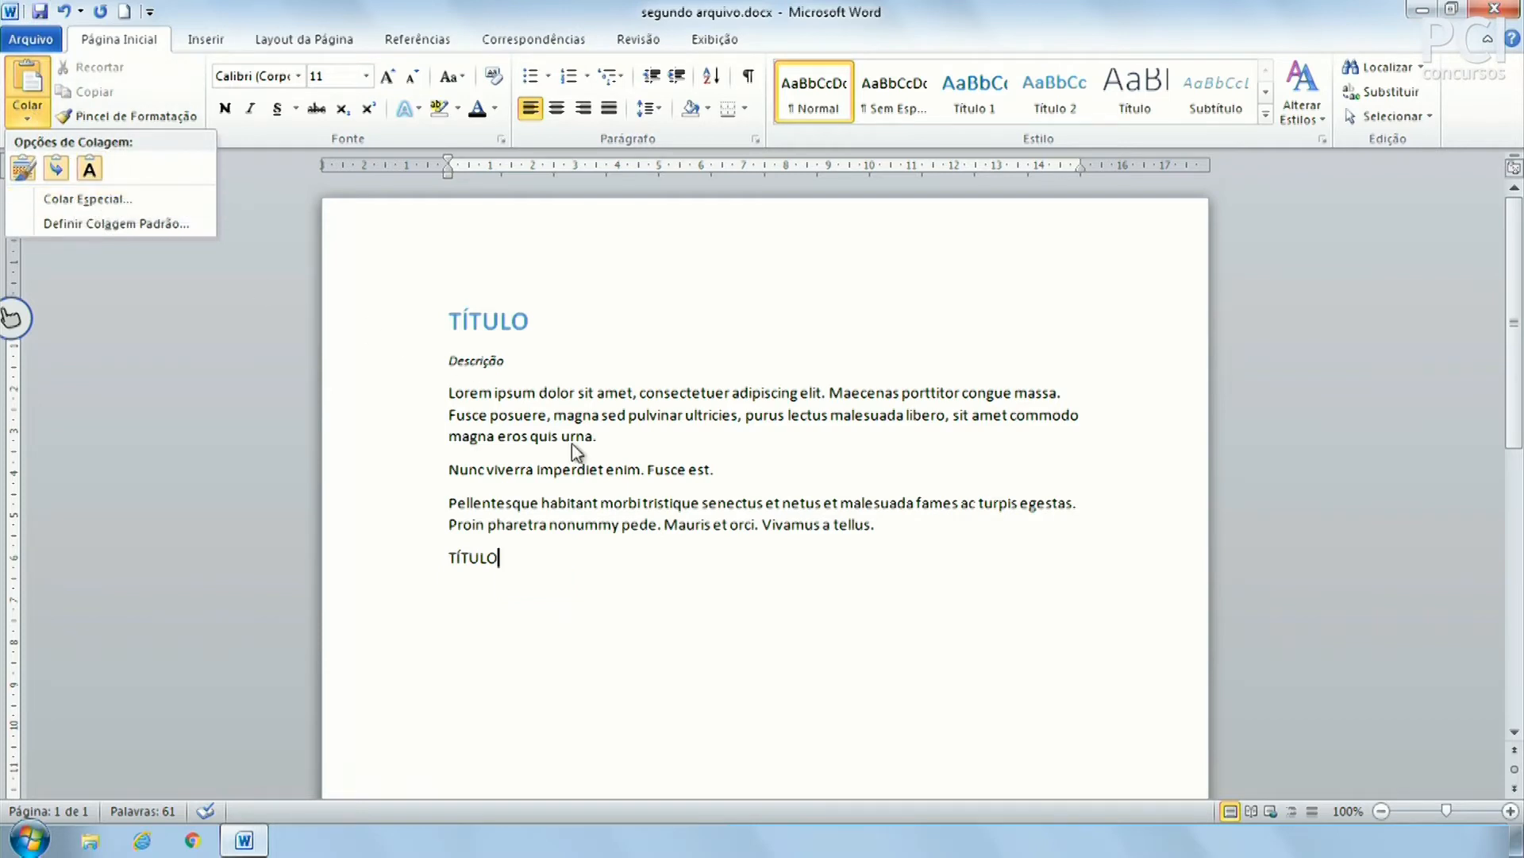
{"action": "left_click", "coordinate": [588, 586]}
{"action": "key", "text": "ctrl+z"}
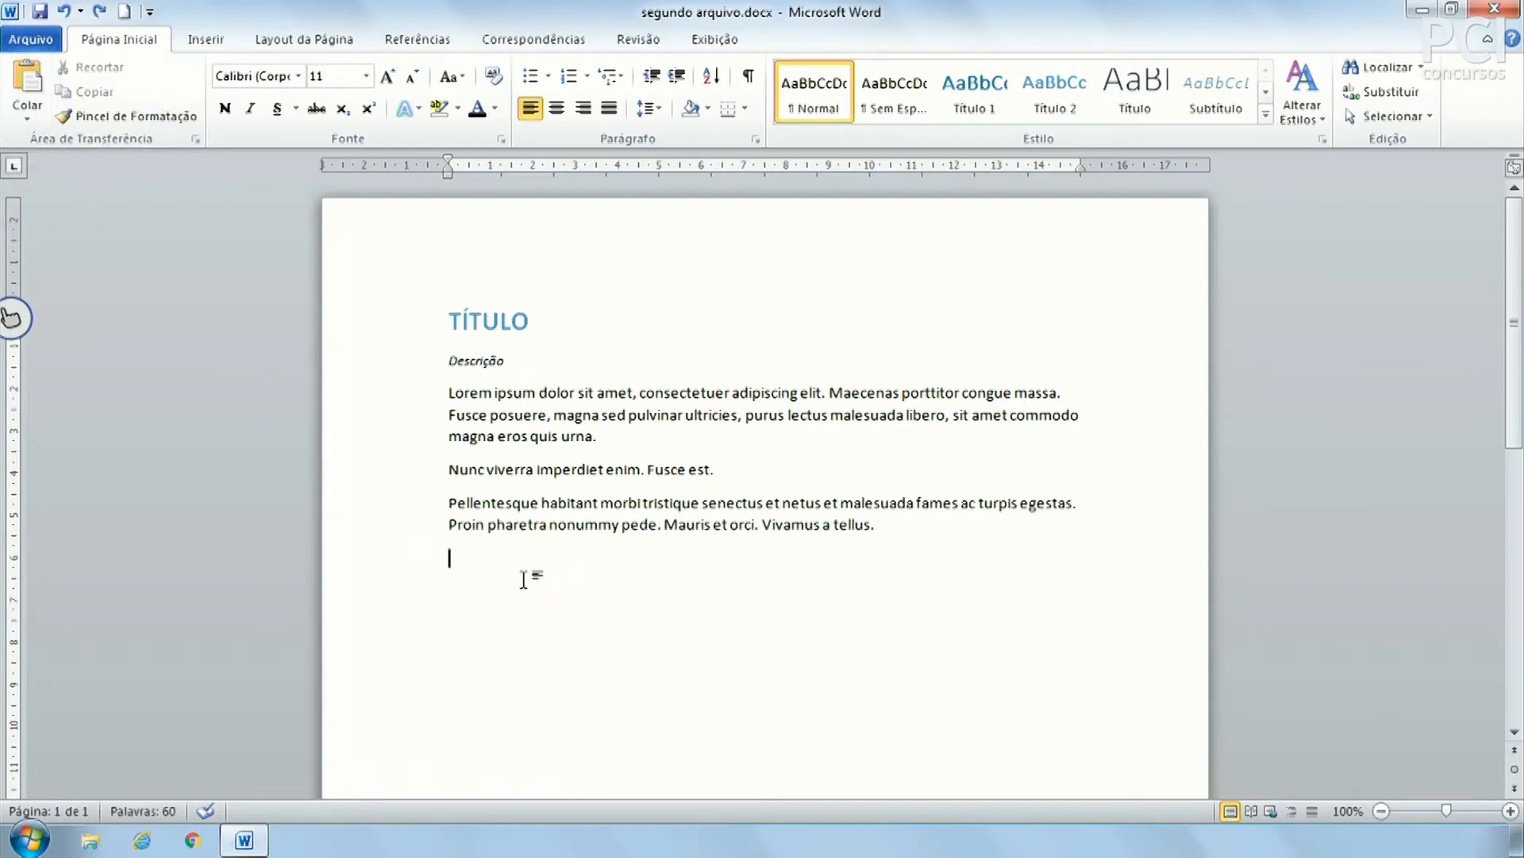
{"action": "key", "text": "ctrl+v"}
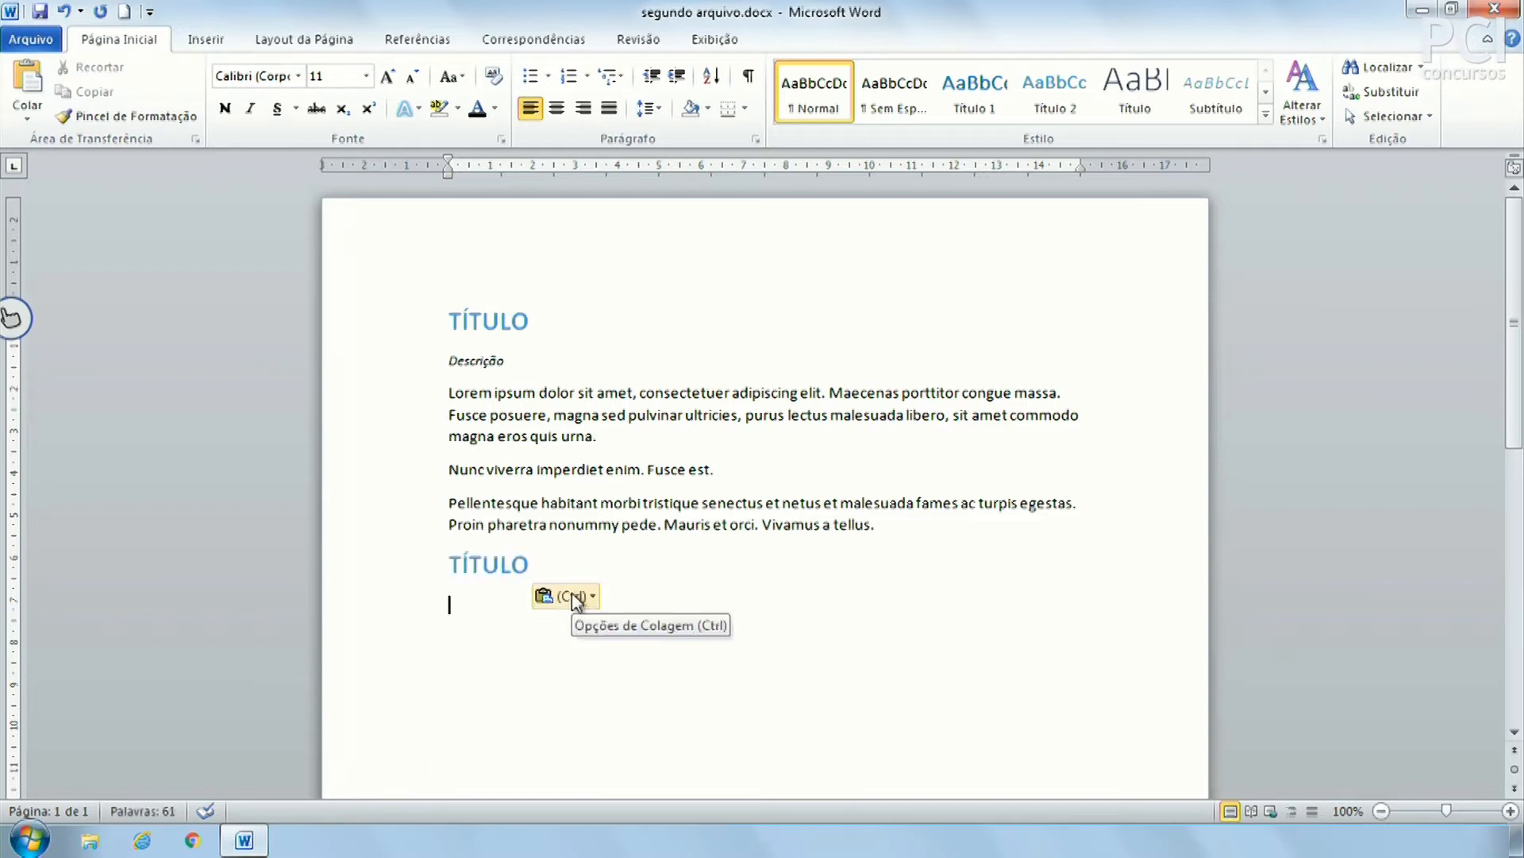
{"action": "left_click", "coordinate": [572, 594]}
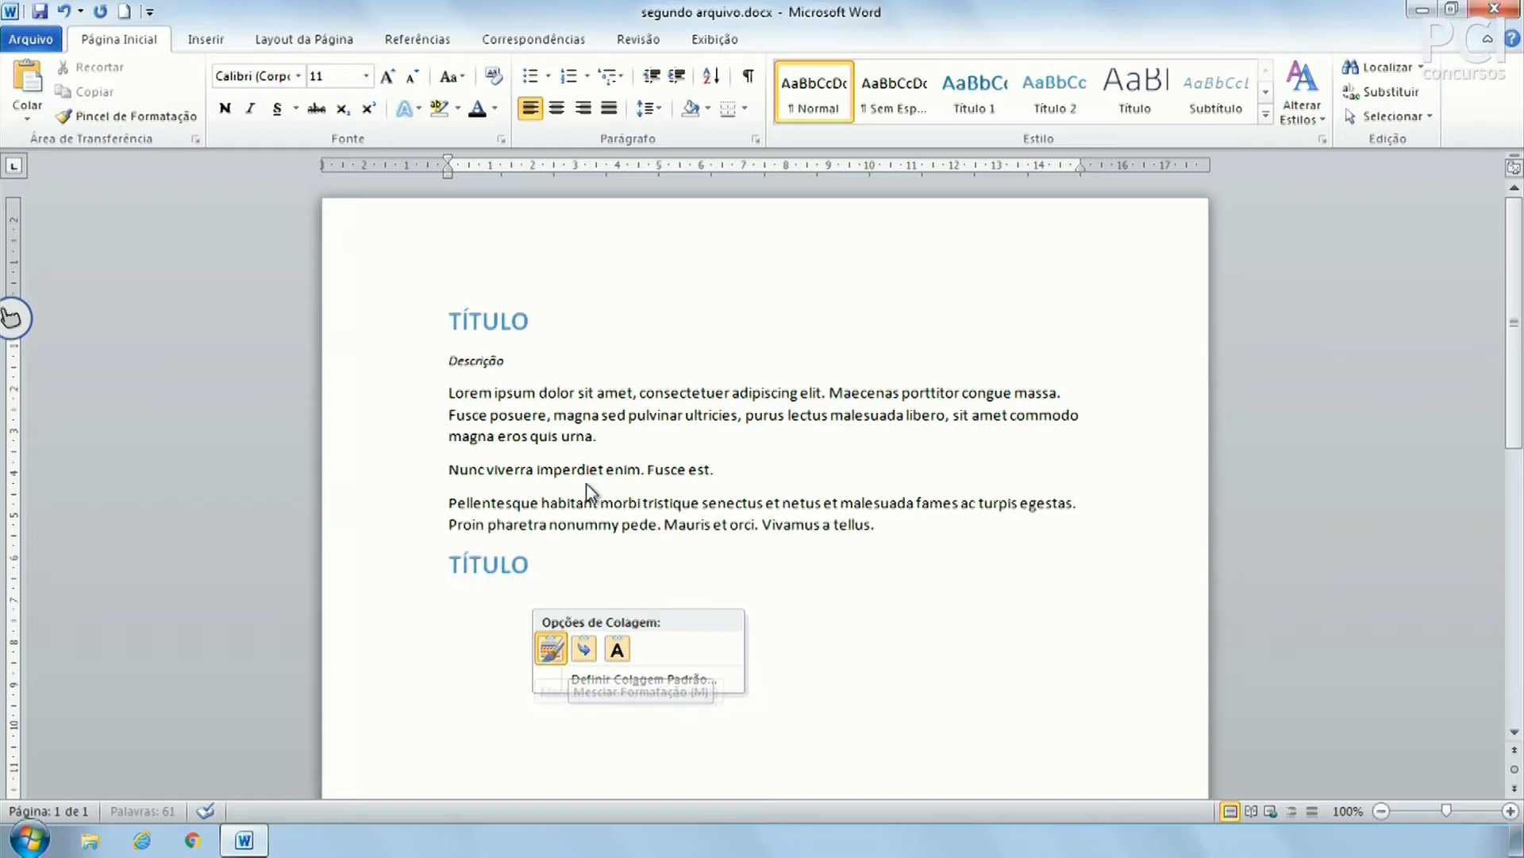
{"action": "left_click", "coordinate": [577, 594]}
{"action": "left_click", "coordinate": [569, 560]}
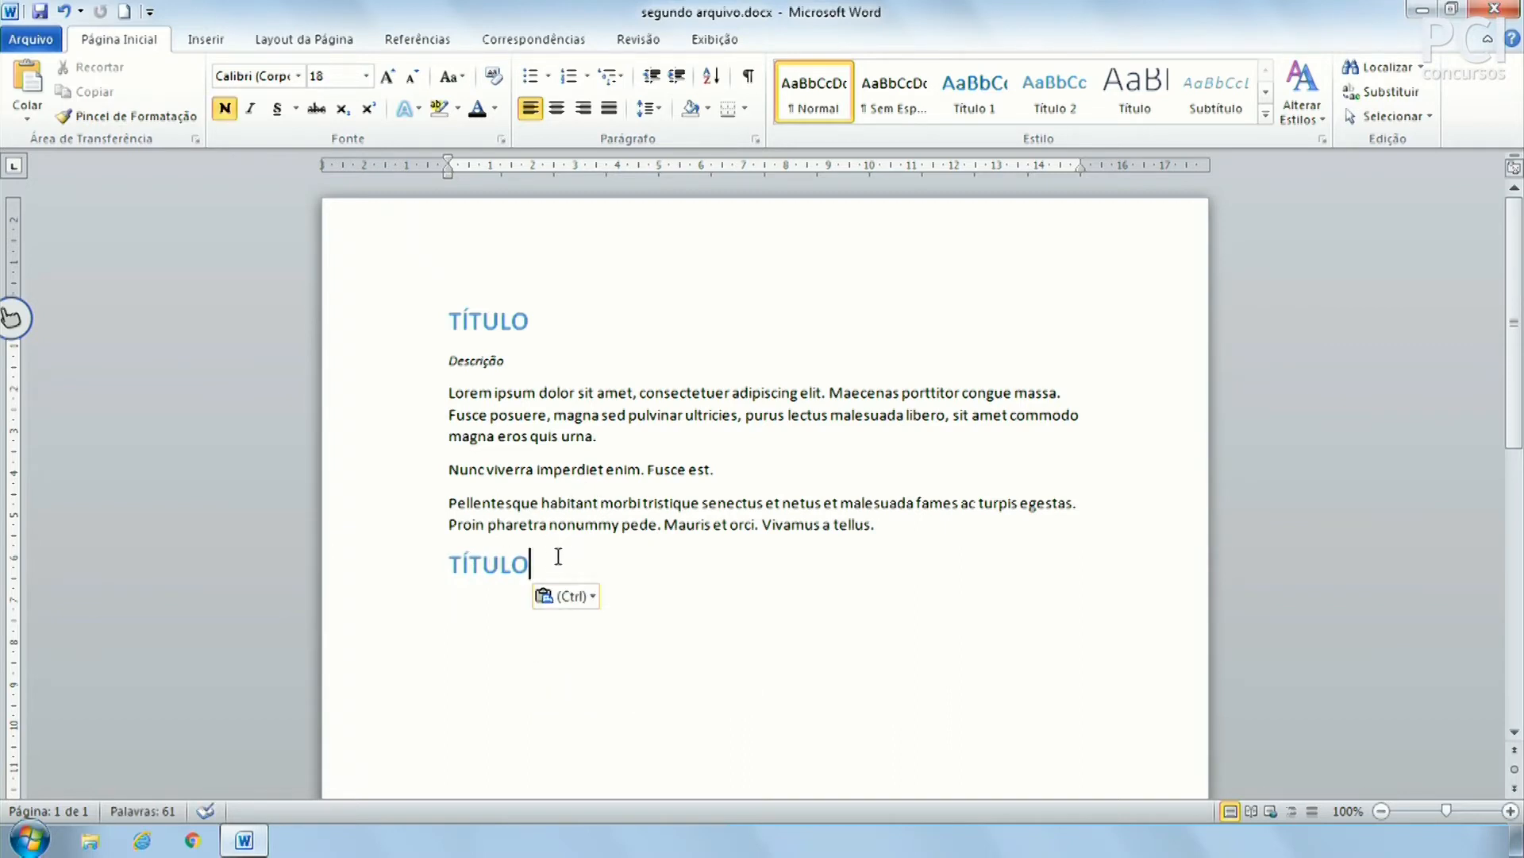
{"action": "left_click", "coordinate": [483, 564]}
{"action": "left_click", "coordinate": [578, 596]}
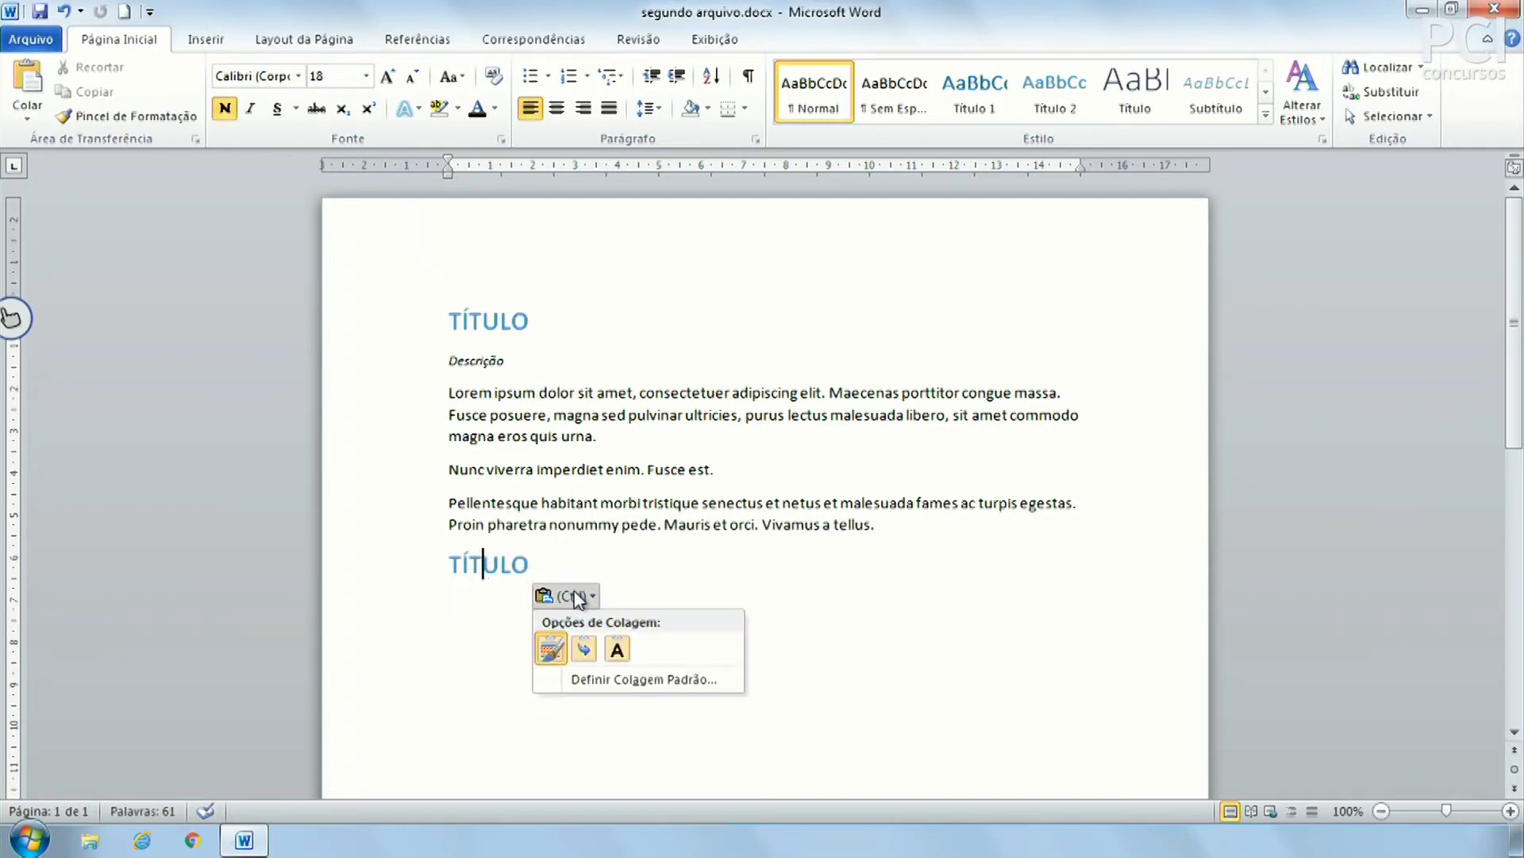
{"action": "left_click", "coordinate": [566, 546]}
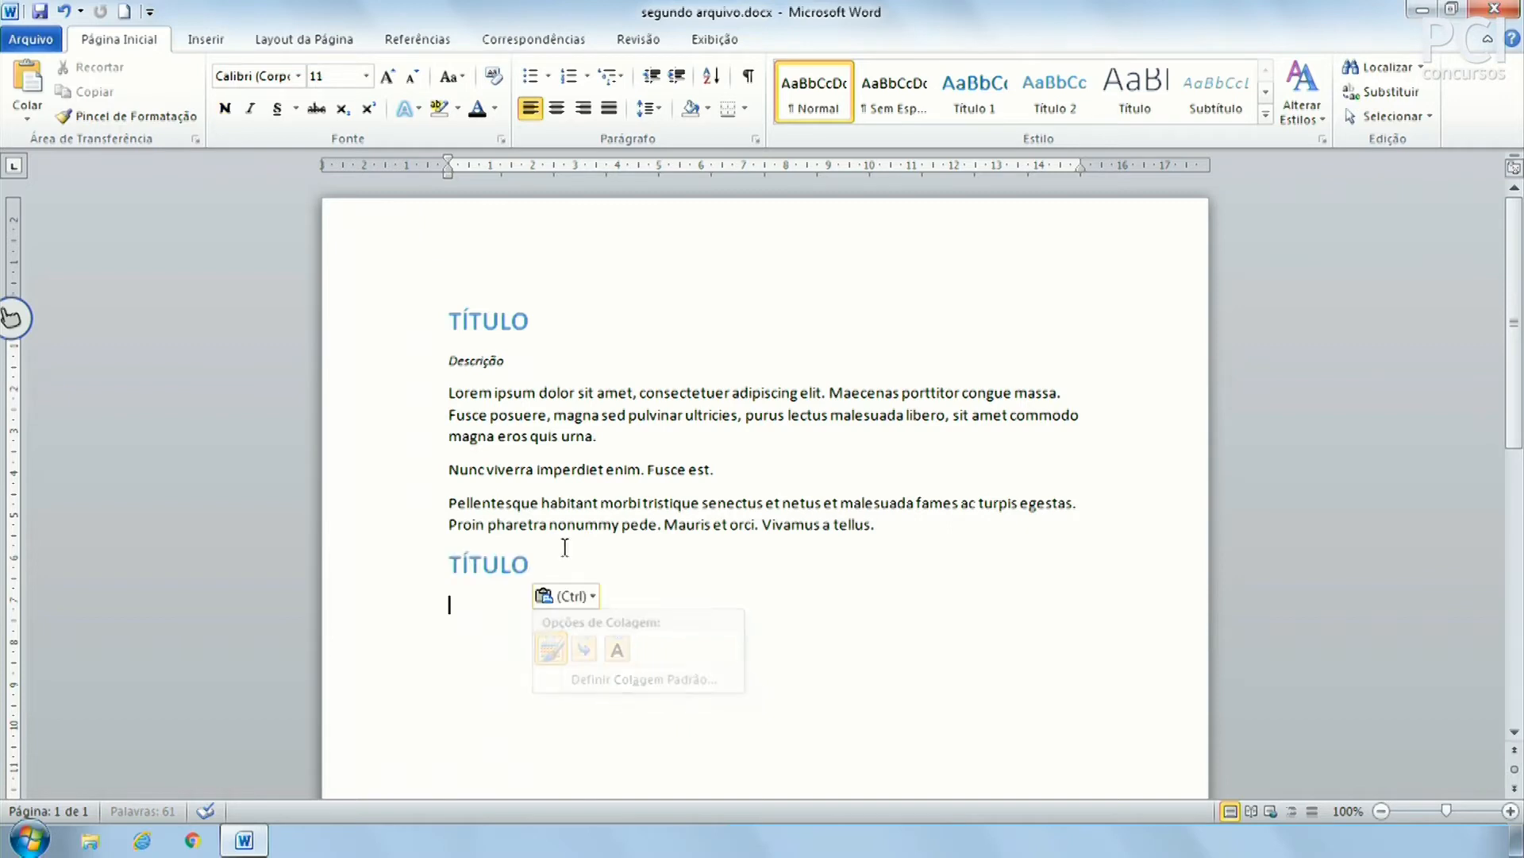
{"action": "key", "text": "ctrl+z"}
{"action": "left_click", "coordinate": [24, 118]}
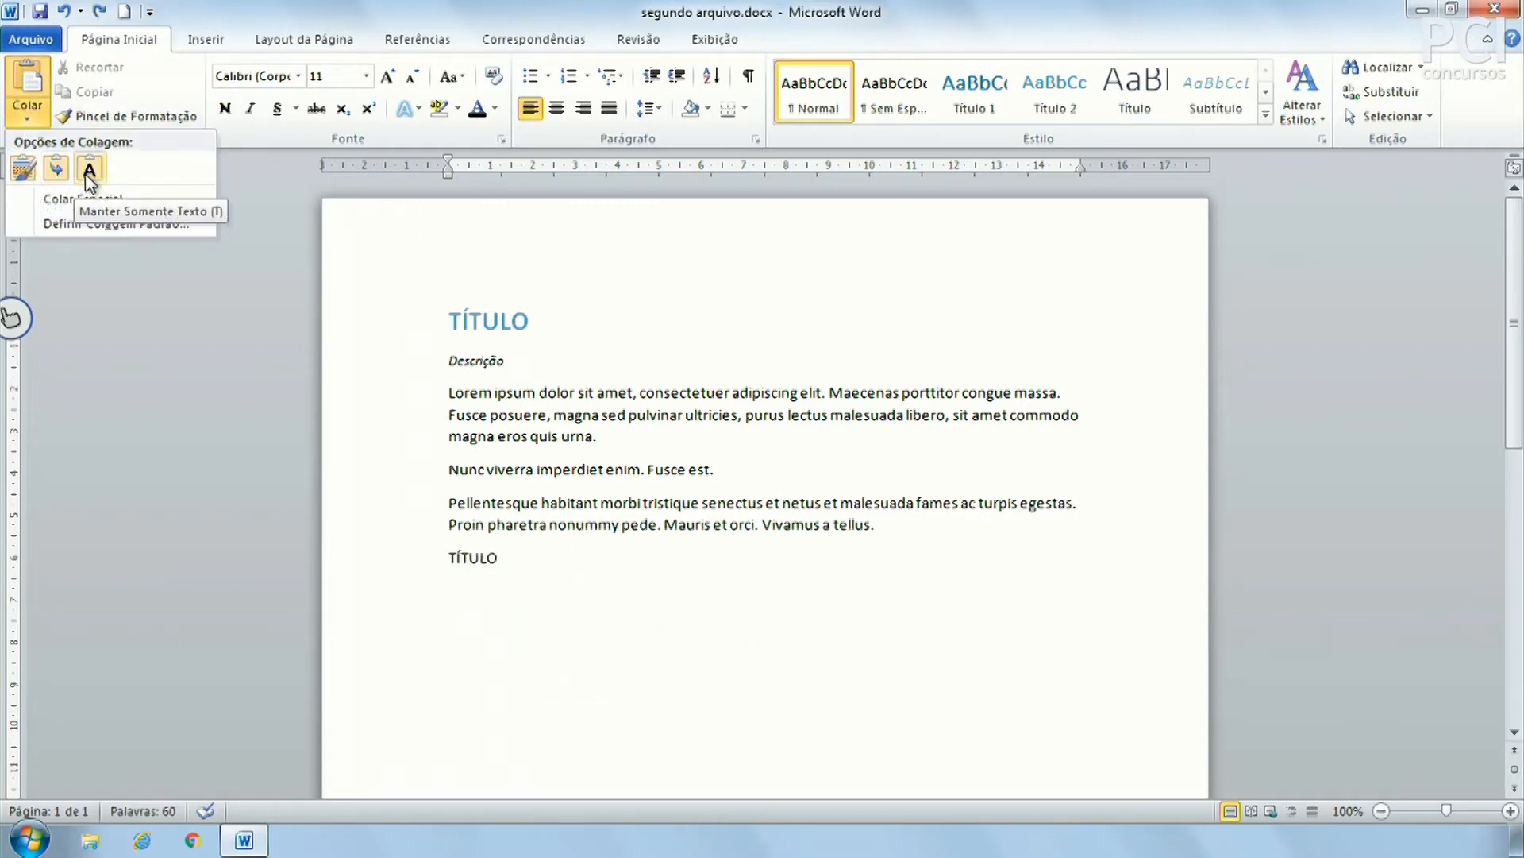
{"action": "left_click", "coordinate": [639, 615]}
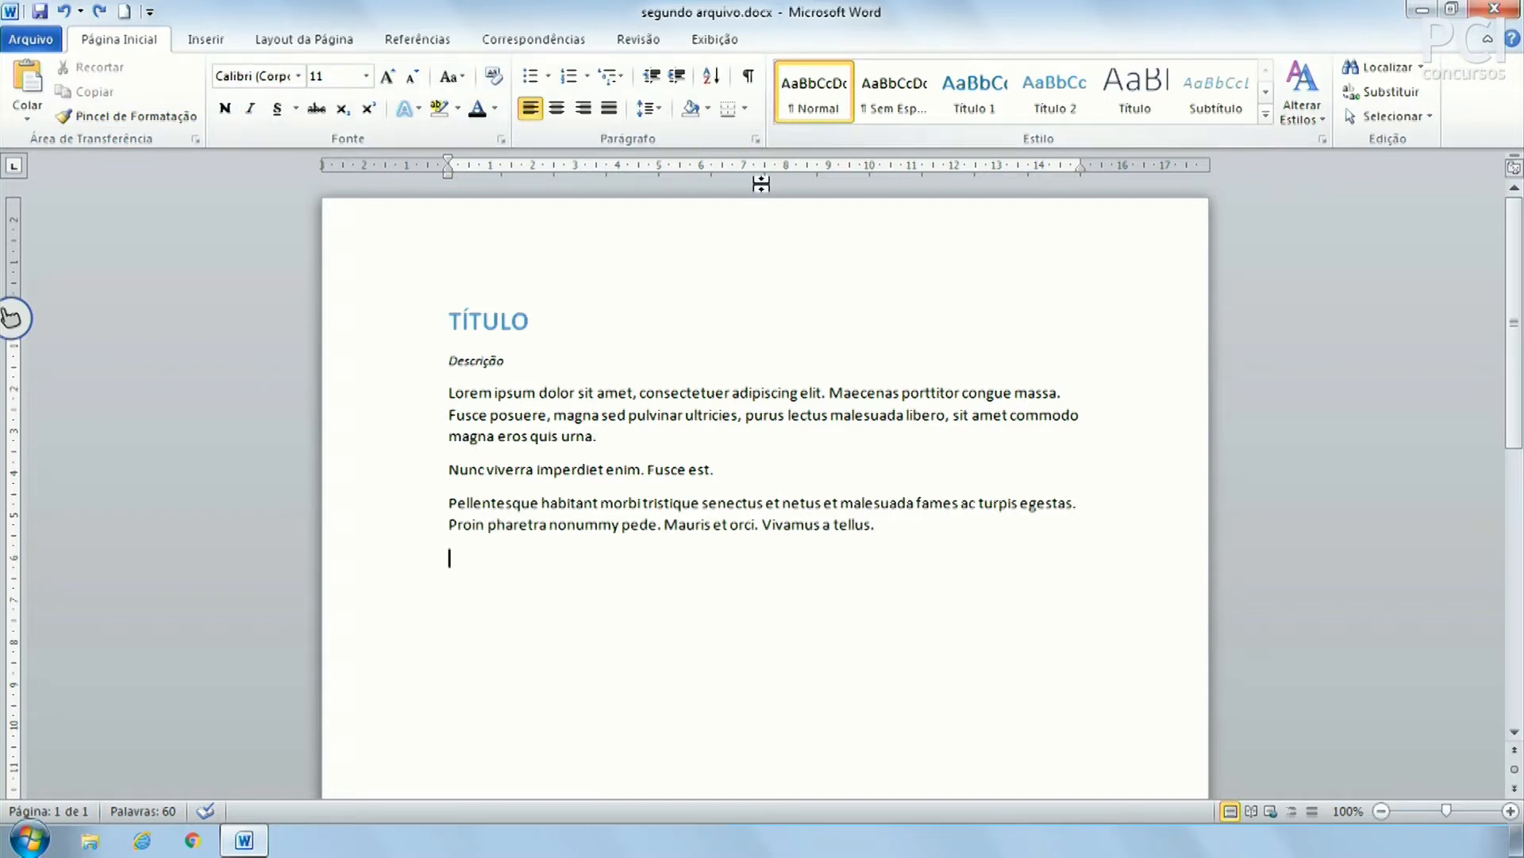
Place the caret at various spots in the TÍTULO heading and Lorem ipsum paragraphs
{"action": "left_click", "coordinate": [471, 316]}
{"action": "left_click", "coordinate": [470, 393]}
{"action": "left_click", "coordinate": [515, 468]}
{"action": "left_click", "coordinate": [520, 524]}
{"action": "left_click", "coordinate": [516, 317]}
{"action": "left_click", "coordinate": [450, 320]}
{"action": "left_click", "coordinate": [559, 435]}
Check caret positions from TÍTULO to the blank last line, then zoom the page to 124%
{"action": "left_click", "coordinate": [448, 321]}
{"action": "left_click", "coordinate": [600, 403]}
{"action": "left_click", "coordinate": [783, 735]}
{"action": "left_click", "coordinate": [1111, 516]}
{"action": "left_click", "coordinate": [487, 469]}
{"action": "left_click", "coordinate": [579, 387]}
{"action": "left_click_drag", "start_coordinate": [1447, 812], "coordinate": [1450, 813]}
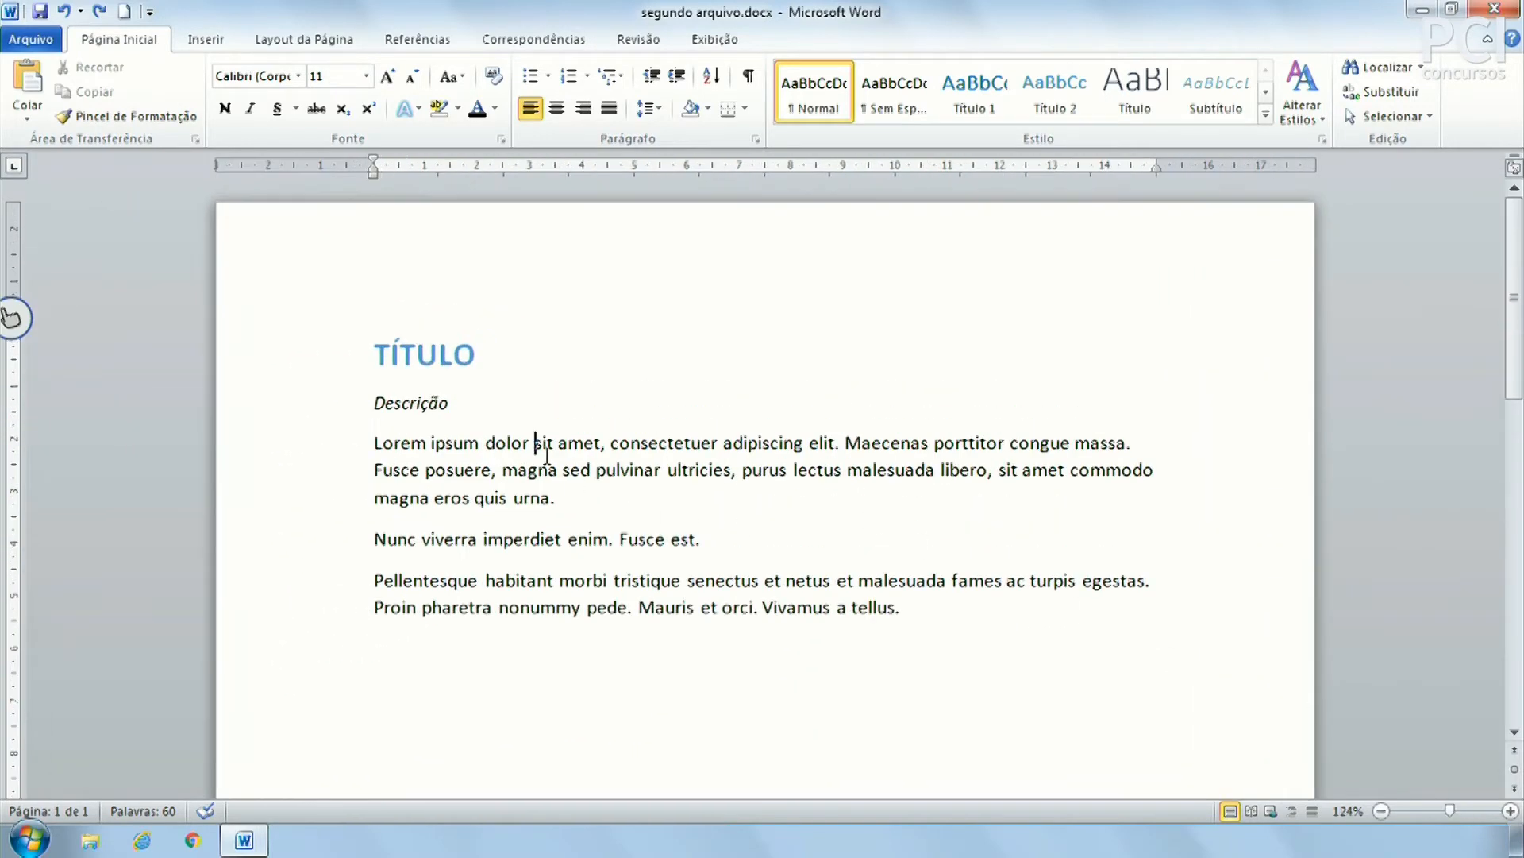
Select the first paragraph from dolor to urna, then deselect it
{"action": "left_click", "coordinate": [490, 445]}
{"action": "left_click_drag", "start_coordinate": [491, 451], "coordinate": [572, 500]}
{"action": "left_click", "coordinate": [607, 503]}
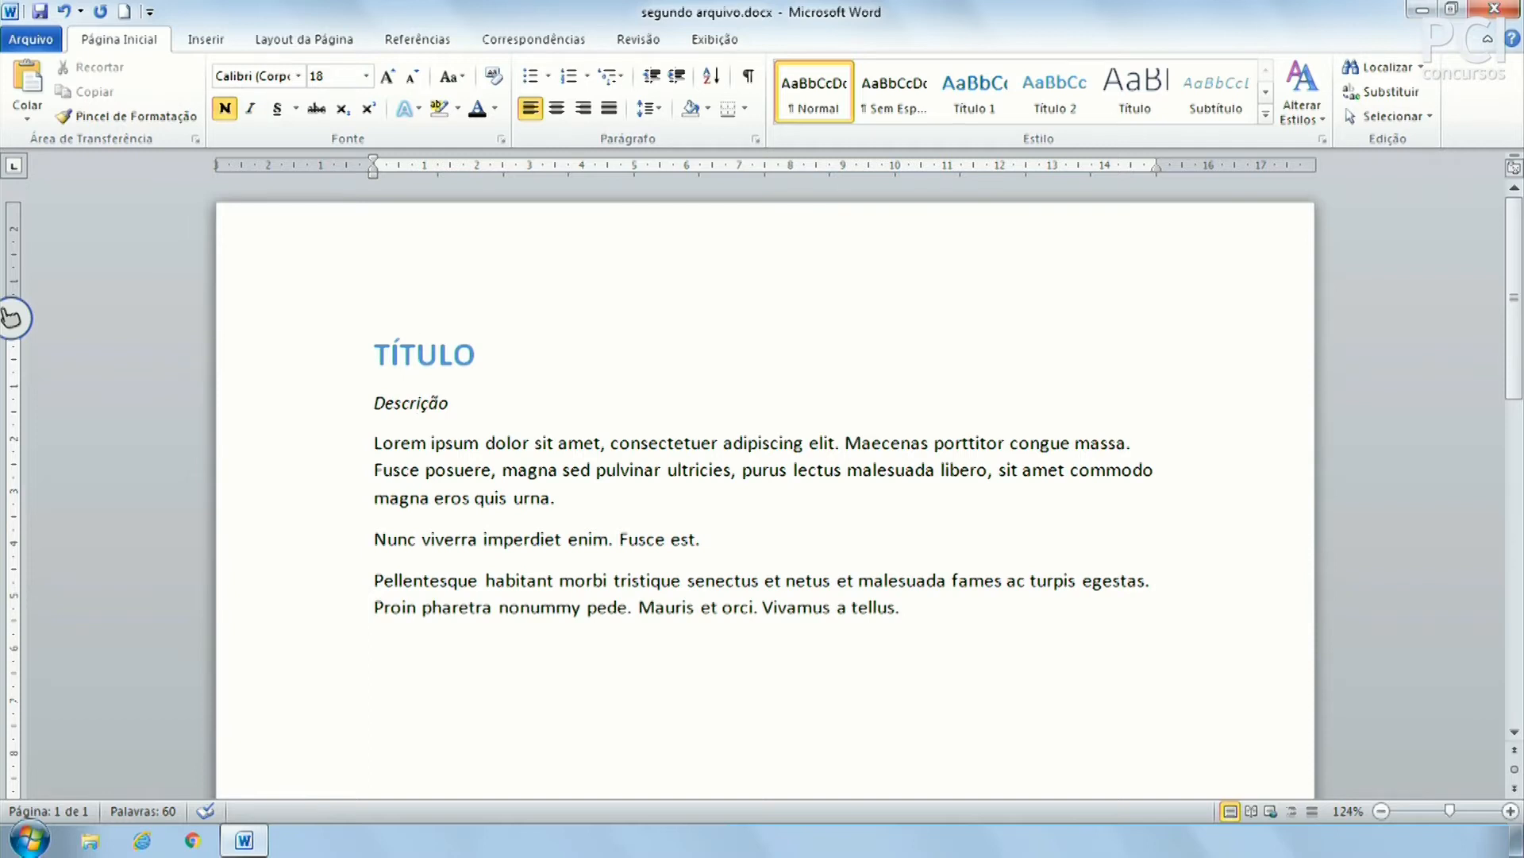
Move the caret between TÍTULO, the Lorem paragraph and the Nunc viverra line
{"action": "key", "text": "Left"}
{"action": "key", "text": "Left"}
{"action": "key", "text": "Left"}
{"action": "key", "text": "Down"}
{"action": "key", "text": "Down"}
{"action": "key", "text": "Down"}
{"action": "key", "text": "Down"}
{"action": "key", "text": "Down"}
{"action": "key", "text": "Right"}
{"action": "key", "text": "Right"}
{"action": "key", "text": "Right"}
{"action": "key", "text": "Right"}
{"action": "key", "text": "Right"}
{"action": "key", "text": "Right"}
{"action": "key", "text": "Up"}
{"action": "key", "text": "Up"}
{"action": "key", "text": "Up"}
{"action": "key", "text": "Up"}
{"action": "key", "text": "Up"}
{"action": "key", "text": "Down"}
{"action": "key", "text": "Down"}
{"action": "key", "text": "Down"}
{"action": "key", "text": "Down"}
{"action": "key", "text": "Down"}
{"action": "key", "text": "Down"}
{"action": "key", "text": "Down"}
{"action": "key", "text": "Down"}
{"action": "key", "text": "Up"}
{"action": "key", "text": "Up"}
{"action": "key", "text": "Up"}
{"action": "key", "text": "Up"}
{"action": "key", "text": "Up"}
{"action": "key", "text": "Up"}
{"action": "key", "text": "Up"}
{"action": "key", "text": "Up"}
{"action": "key", "text": "Left"}
{"action": "key", "text": "Left"}
{"action": "key", "text": "Left"}
{"action": "key", "text": "Left"}
Select letter by letter from TÍTULO into the first paragraph, then return to Lorem
{"action": "key", "text": "shift+Right"}
{"action": "key", "text": "shift+Right"}
{"action": "key", "text": "shift+Right"}
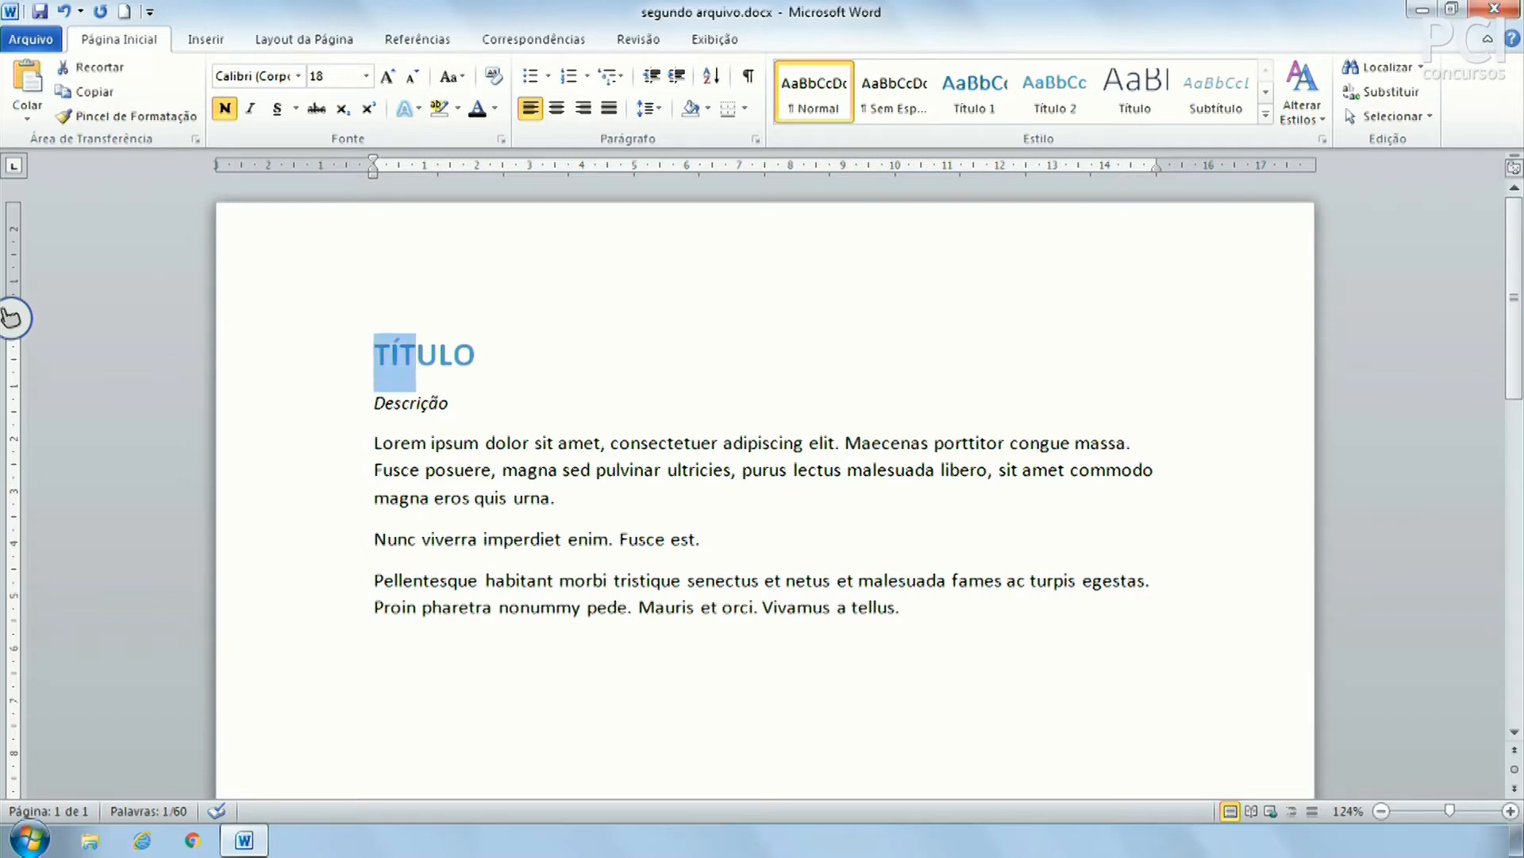
{"action": "key", "text": "shift+Right"}
{"action": "key", "text": "shift+Right"}
{"action": "key", "text": "shift+Right"}
{"action": "key", "text": "shift+Right"}
{"action": "key", "text": "shift+Right"}
{"action": "key", "text": "shift+Right"}
{"action": "key", "text": "shift+Right"}
{"action": "key", "text": "shift+Right"}
{"action": "key", "text": "shift+Right"}
{"action": "key", "text": "shift+Right"}
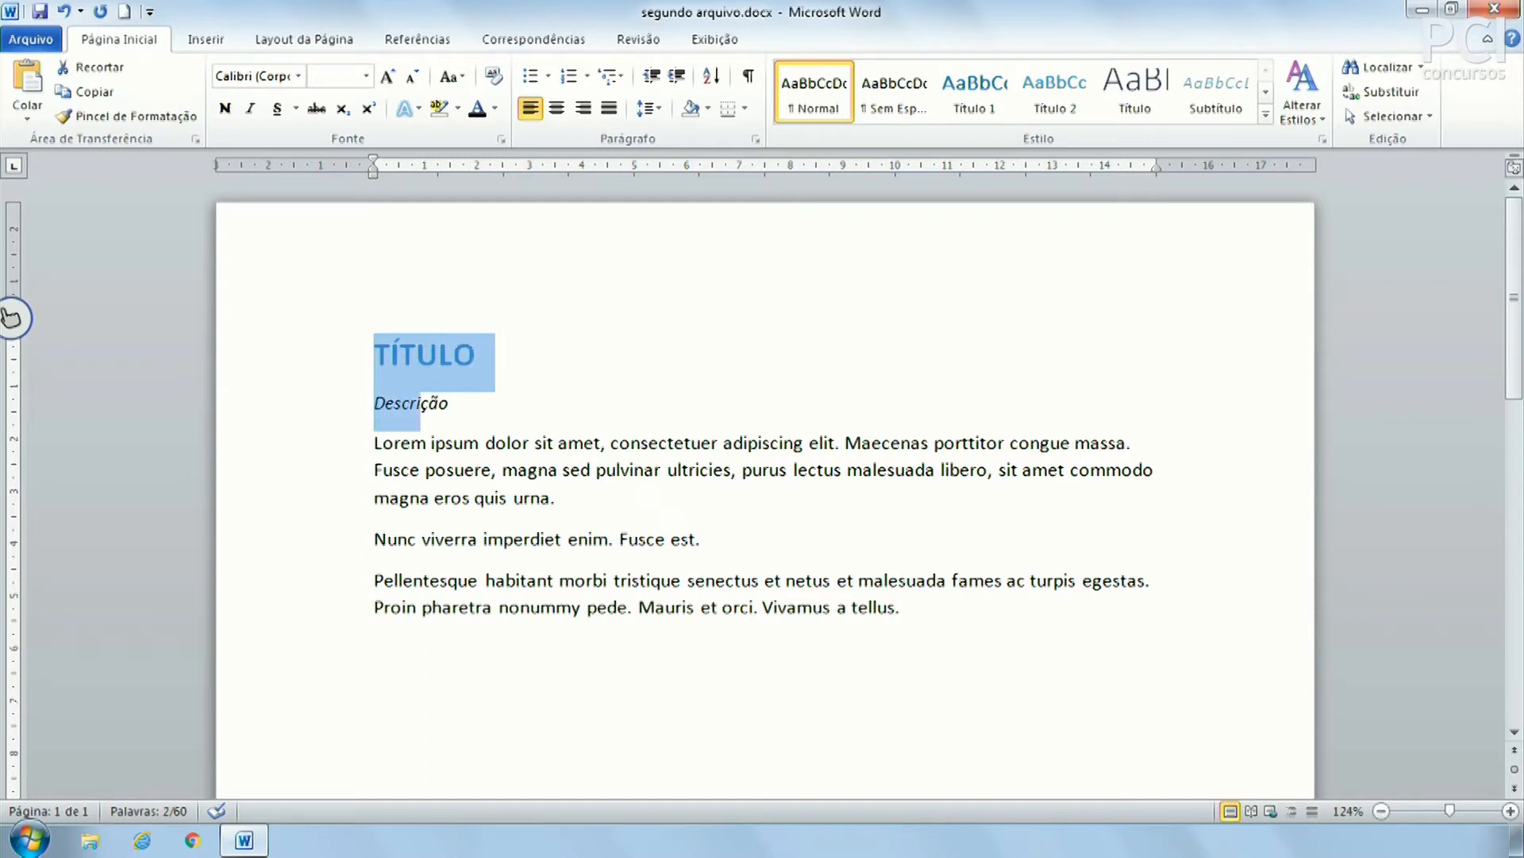
{"action": "key", "text": "shift+Right"}
{"action": "key", "text": "shift+Right"}
{"action": "key", "text": "shift+Right"}
{"action": "key", "text": "shift+Right"}
{"action": "key", "text": "shift+Right"}
{"action": "key", "text": "shift+Right"}
{"action": "key", "text": "shift+Right"}
{"action": "key", "text": "shift+Right"}
{"action": "key", "text": "shift+Right"}
{"action": "key", "text": "shift+Right"}
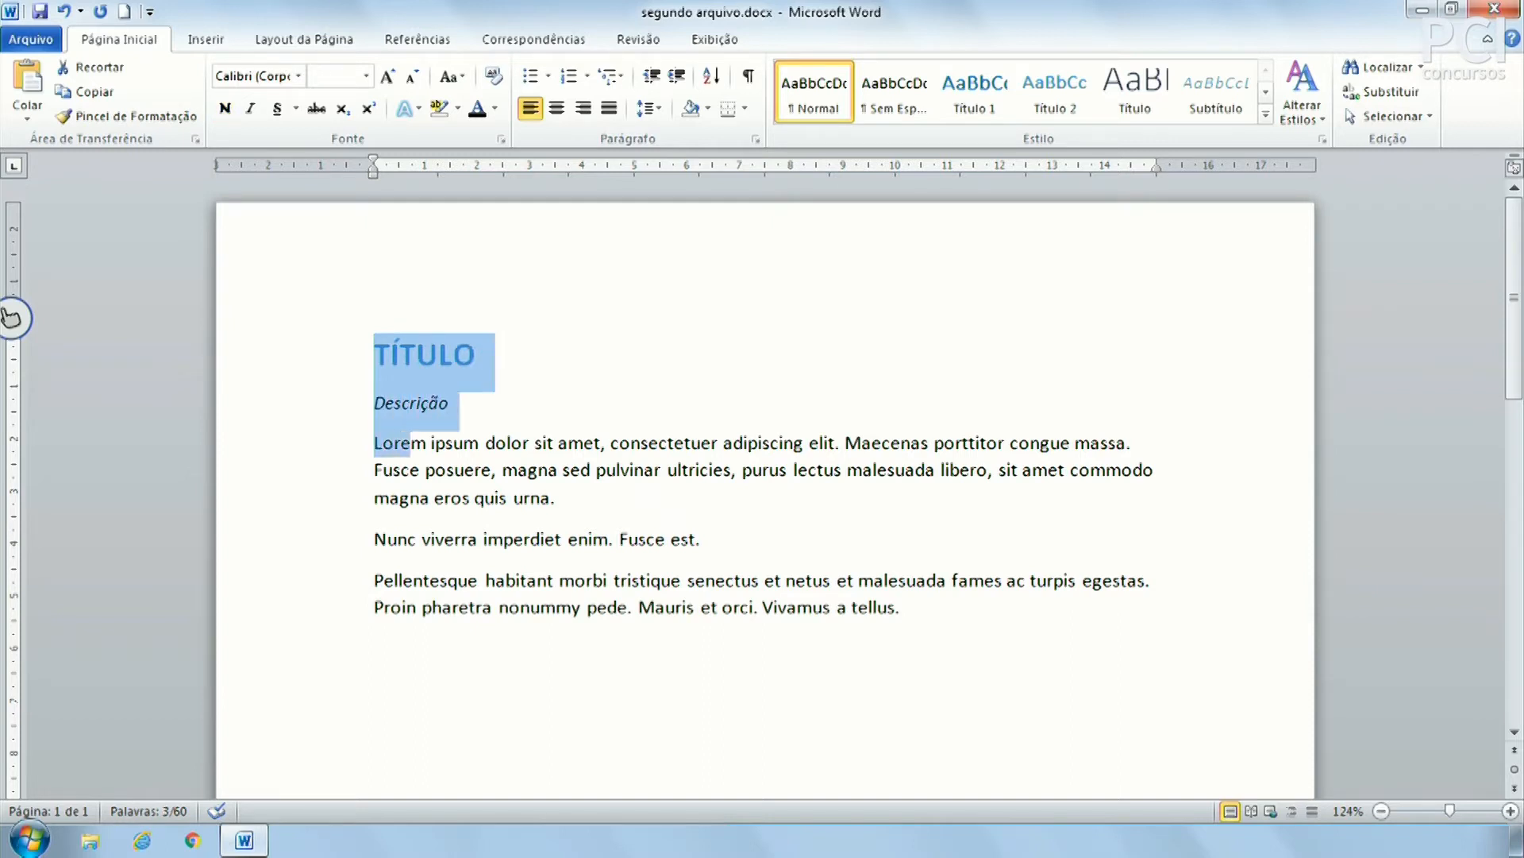
{"action": "key", "text": "shift+Right"}
{"action": "key", "text": "shift+Right"}
{"action": "key", "text": "Down"}
{"action": "key", "text": "Left"}
{"action": "key", "text": "Up"}
{"action": "key", "text": "Left"}
{"action": "key", "text": "Left"}
{"action": "key", "text": "Left"}
{"action": "key", "text": "Left"}
{"action": "key", "text": "Left"}
{"action": "key", "text": "Left"}
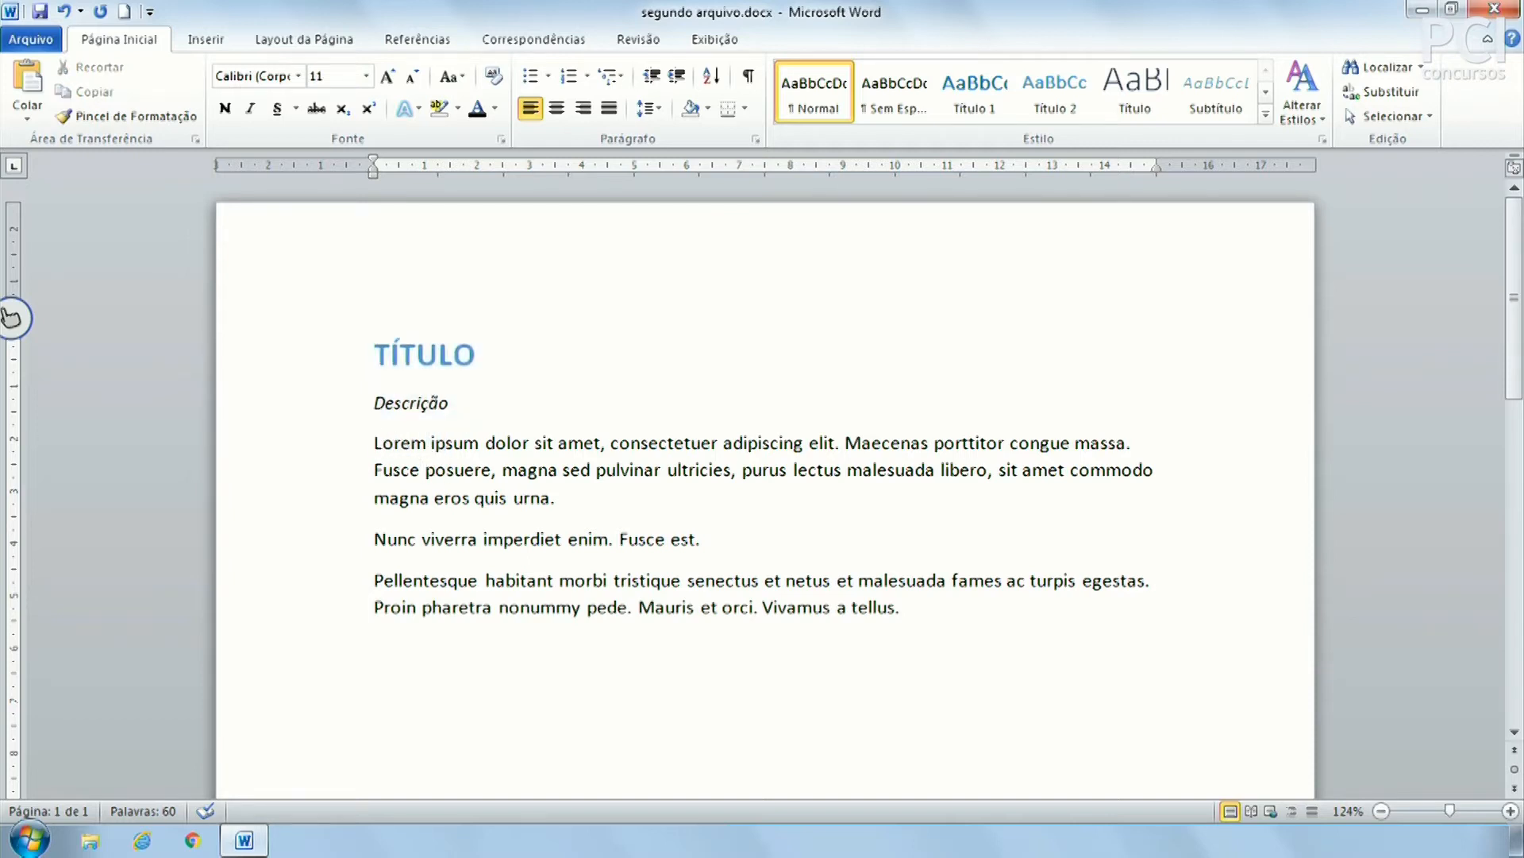
Select the first line and extend through the Nunc paragraph, then clear the selection
{"action": "key", "text": "shift+End"}
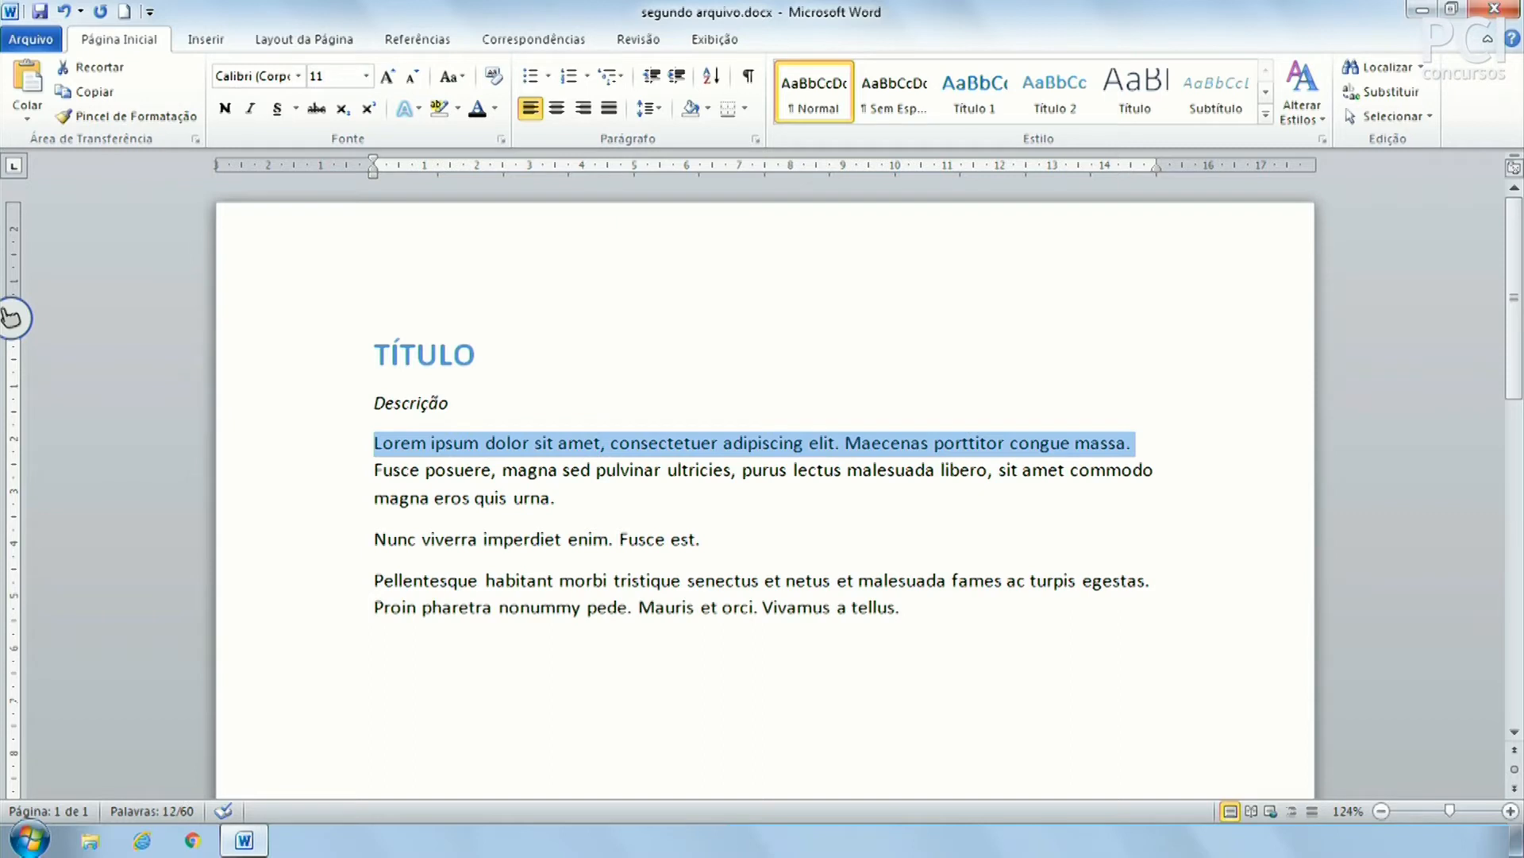
{"action": "key", "text": "shift+Down"}
{"action": "key", "text": "shift+Down"}
{"action": "key", "text": "shift+Down"}
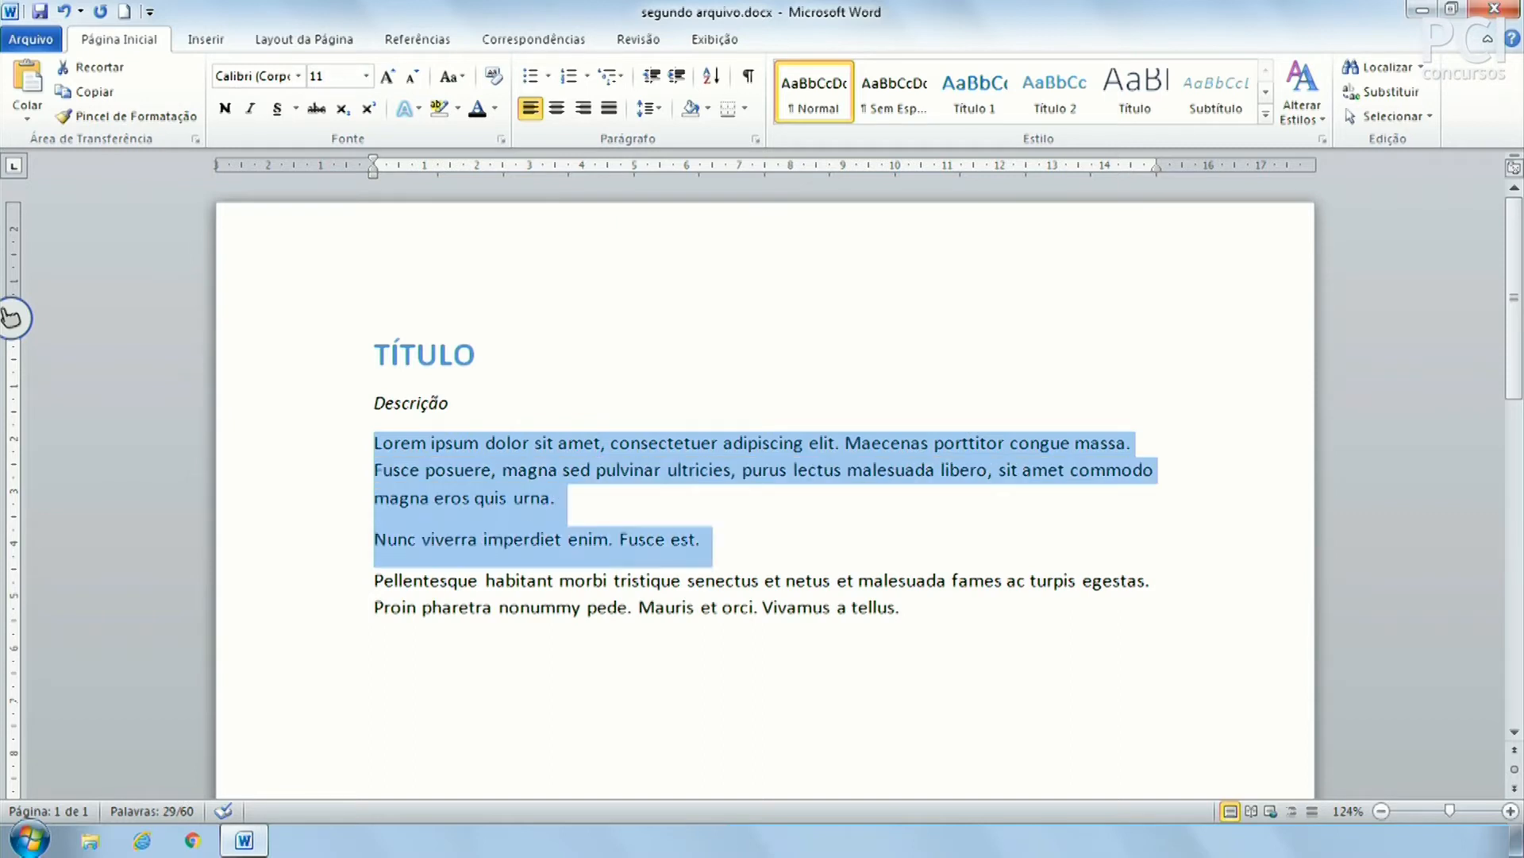
{"action": "key", "text": "shift+Right"}
{"action": "key", "text": "shift+Right"}
{"action": "key", "text": "shift+Right"}
{"action": "key", "text": "shift+Right"}
{"action": "key", "text": "shift+Right"}
{"action": "key", "text": "shift+Right"}
{"action": "key", "text": "shift+Right"}
{"action": "key", "text": "shift+Right"}
{"action": "key", "text": "shift+Right"}
{"action": "key", "text": "shift+Right"}
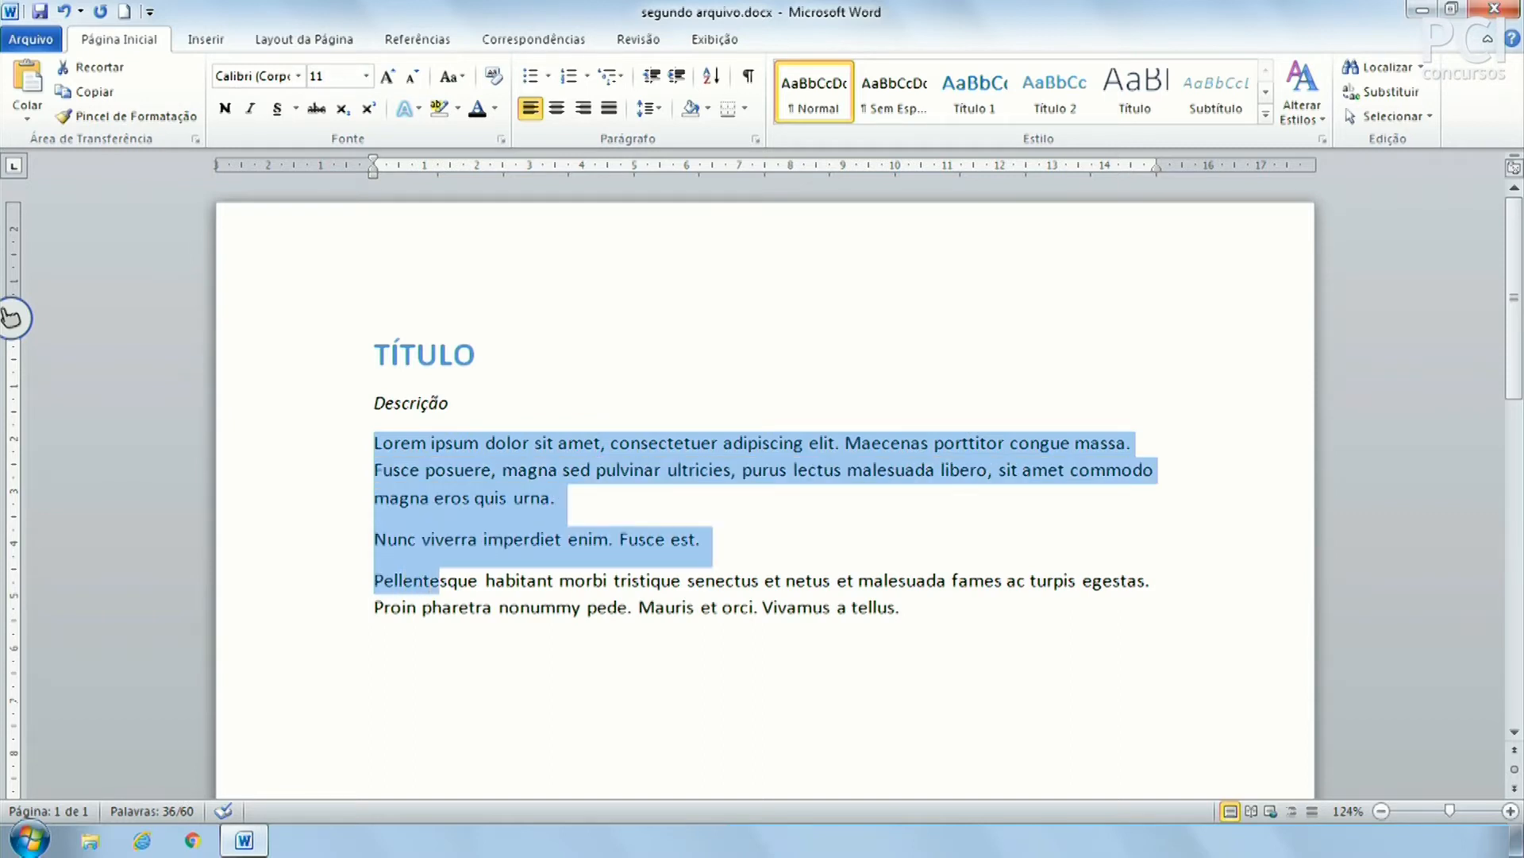
{"action": "key", "text": "shift+Left"}
{"action": "key", "text": "shift+Left"}
{"action": "key", "text": "shift+Left"}
{"action": "key", "text": "shift+Left"}
{"action": "key", "text": "shift+Left"}
{"action": "key", "text": "shift+Right"}
{"action": "key", "text": "Up"}
{"action": "key", "text": "Up"}
{"action": "key", "text": "Down"}
{"action": "key", "text": "Down"}
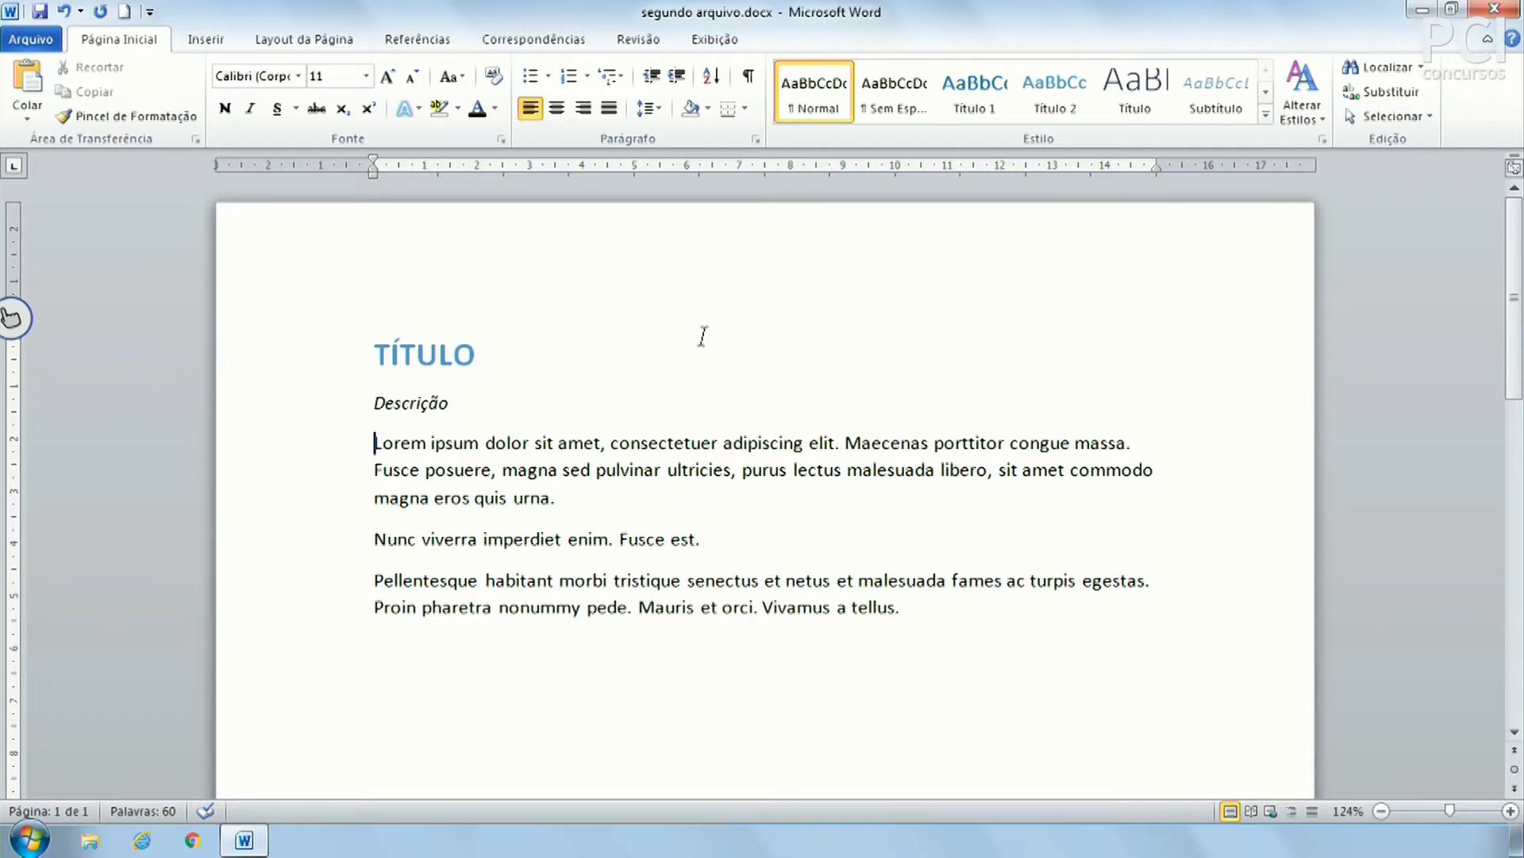
Select word by word from Lorem toward adipiscing, then clear the selection
{"action": "key", "text": "ctrl+shift+Right"}
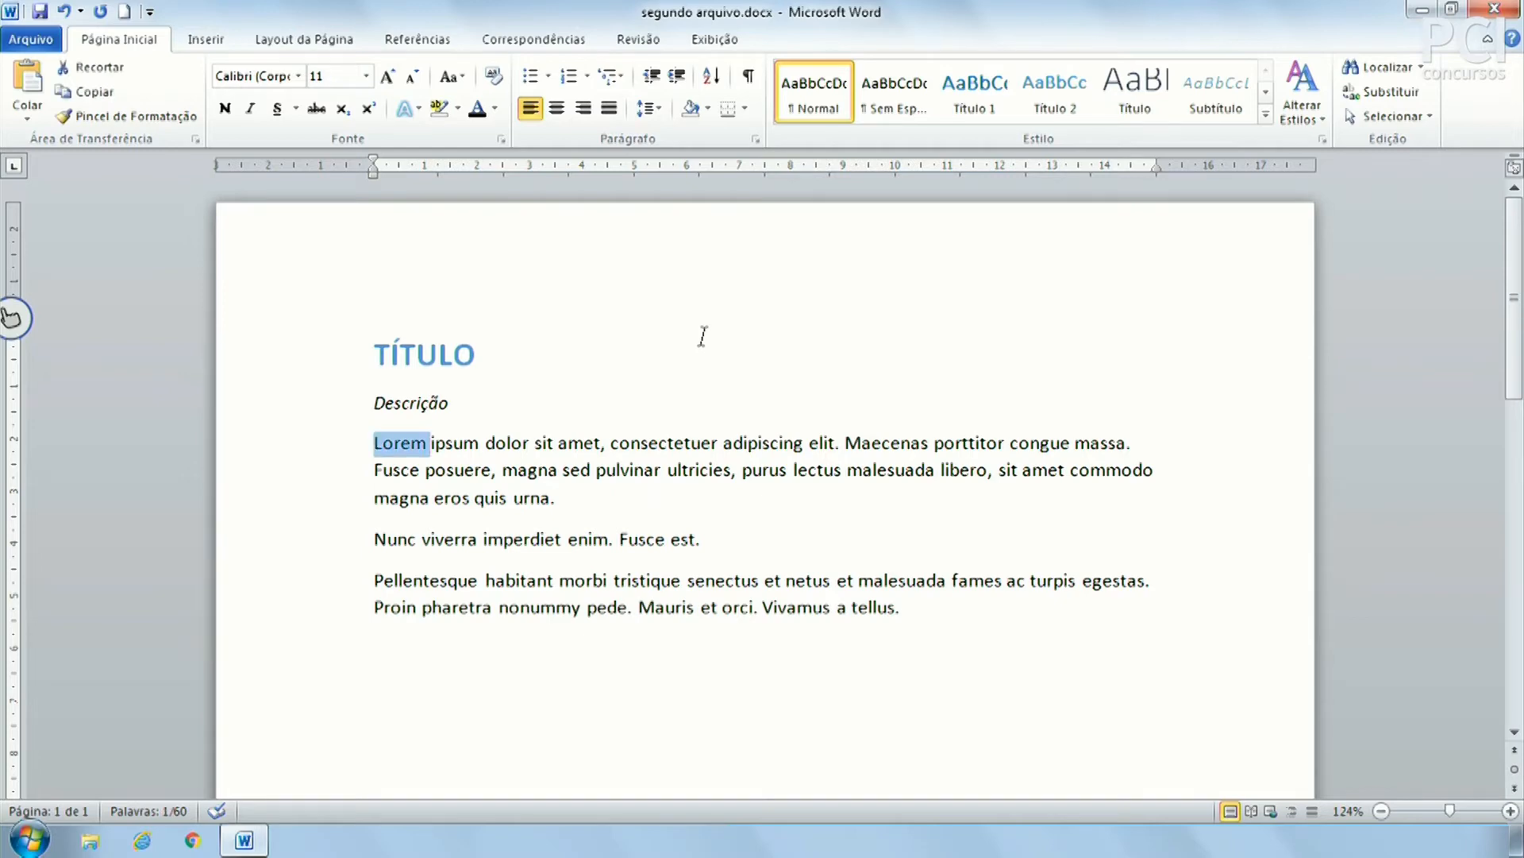
{"action": "key", "text": "ctrl+shift+Right"}
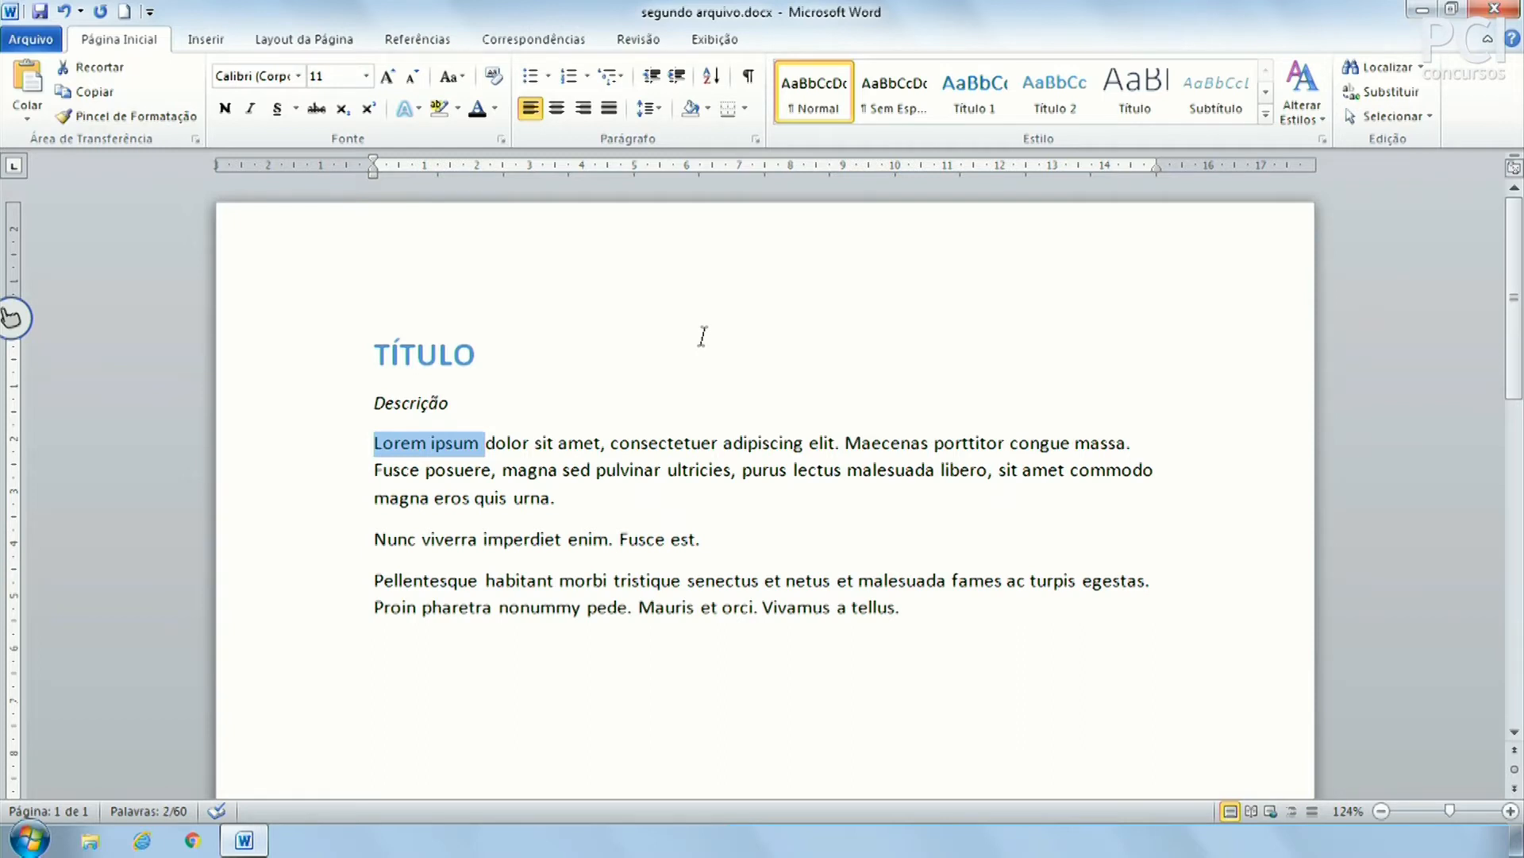
{"action": "key", "text": "ctrl+shift+Right"}
{"action": "key", "text": "ctrl+shift+Right"}
{"action": "key", "text": "ctrl+shift+Right"}
{"action": "key", "text": "ctrl+shift+Right"}
{"action": "key", "text": "ctrl+shift+Right"}
{"action": "key", "text": "ctrl+shift+Right"}
{"action": "key", "text": "ctrl+shift+Right"}
{"action": "key", "text": "ctrl+shift+Right"}
{"action": "key", "text": "ctrl+shift+Left"}
{"action": "key", "text": "ctrl+shift+Left"}
{"action": "key", "text": "ctrl+shift+Left"}
{"action": "key", "text": "ctrl+shift+Left"}
{"action": "key", "text": "ctrl+shift+Right"}
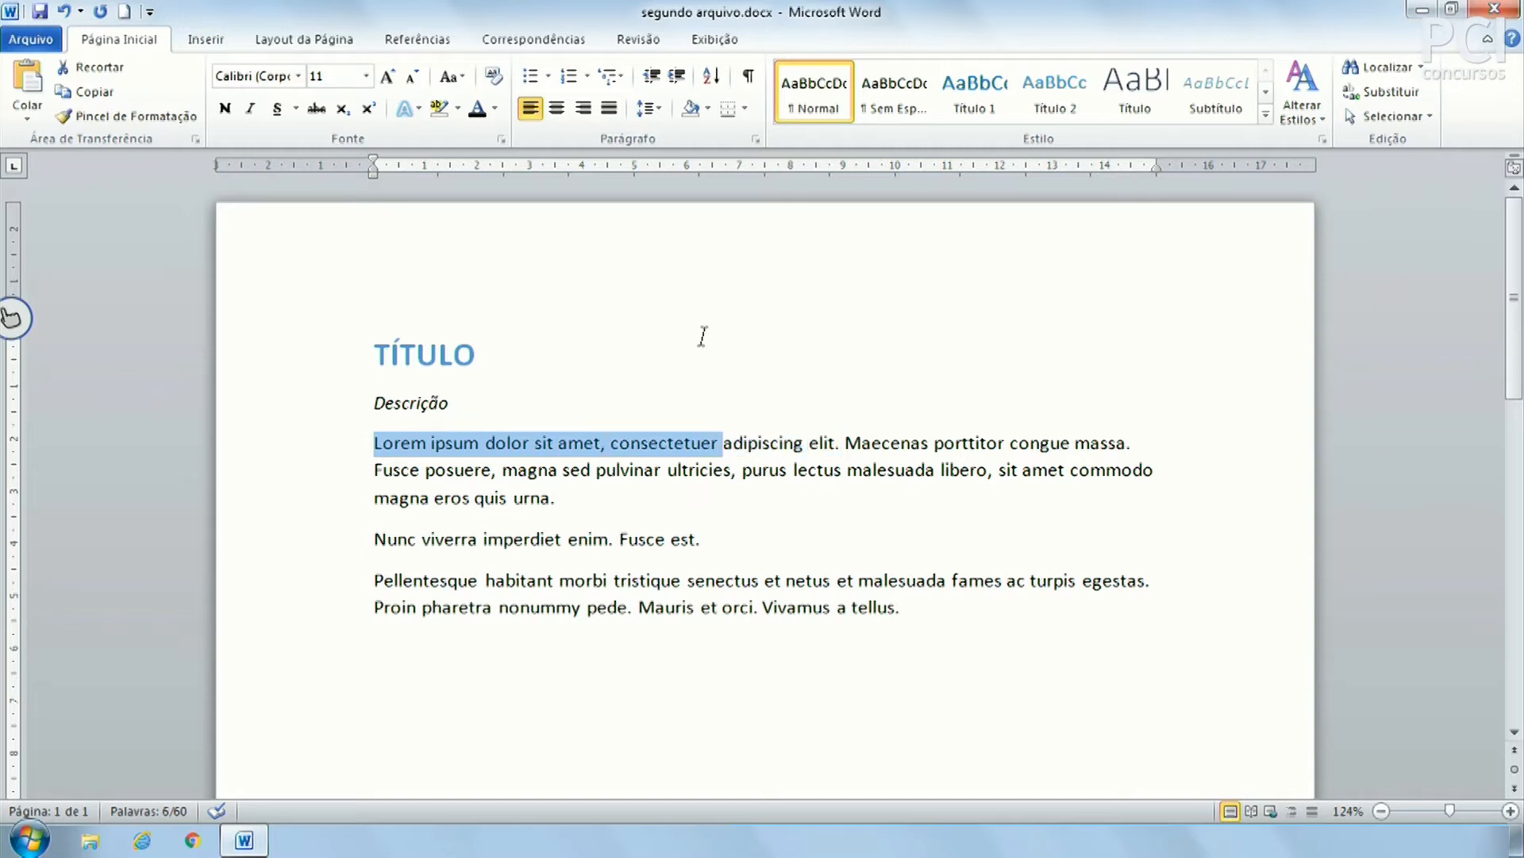
{"action": "key", "text": "Left"}
{"action": "key", "text": "Left"}
{"action": "key", "text": "Right"}
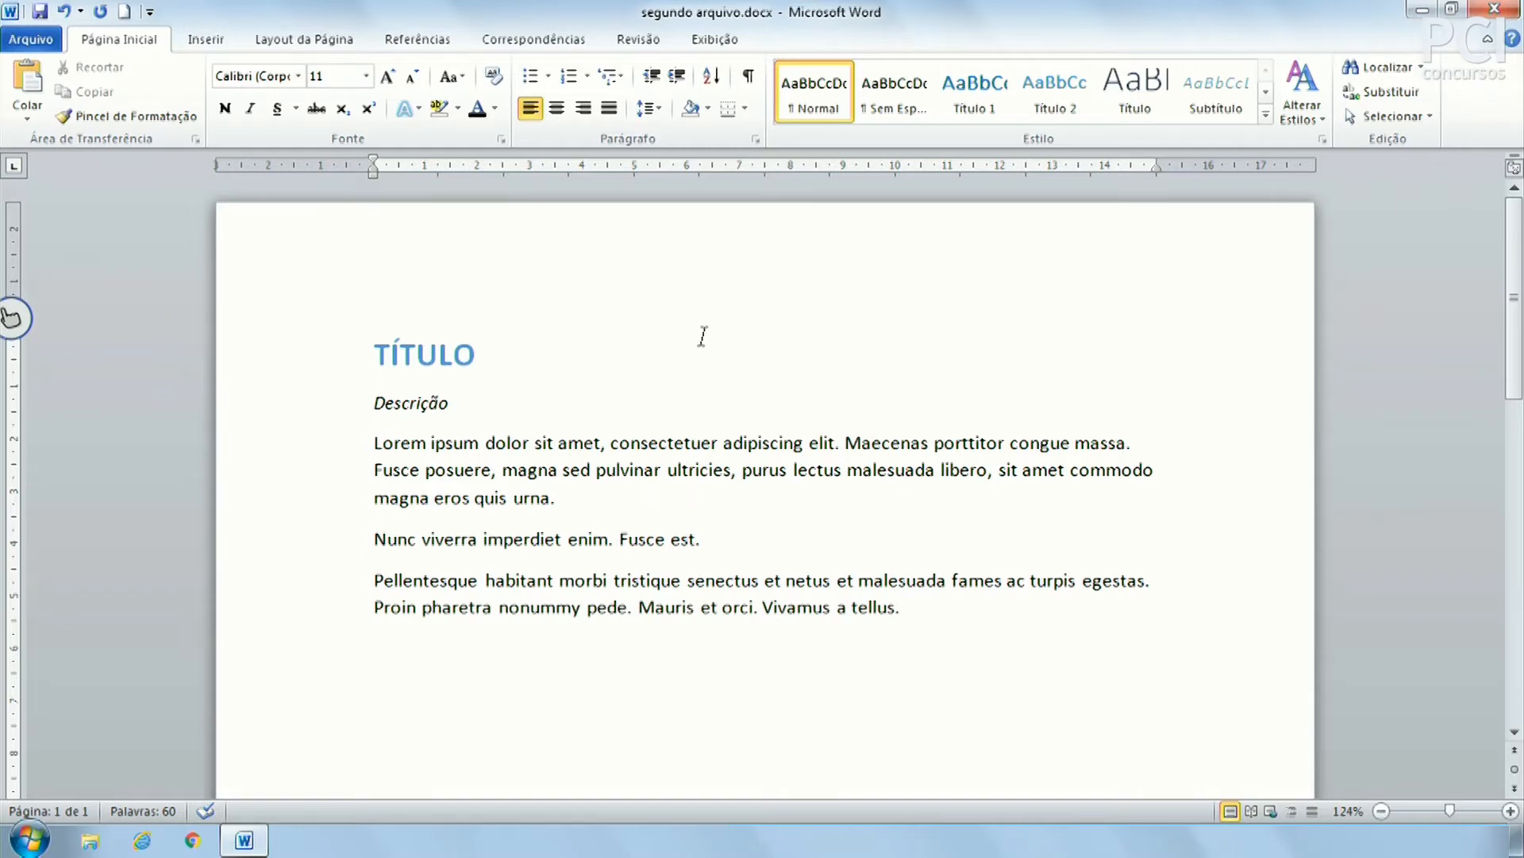
Select Lorem letter by letter, then as a whole word with Ctrl+Shift+Right
{"action": "key", "text": "shift+Right"}
{"action": "key", "text": "shift+Right"}
{"action": "key", "text": "shift+Right"}
{"action": "key", "text": "shift+Right"}
{"action": "key", "text": "shift+Right"}
{"action": "key", "text": "shift+Right"}
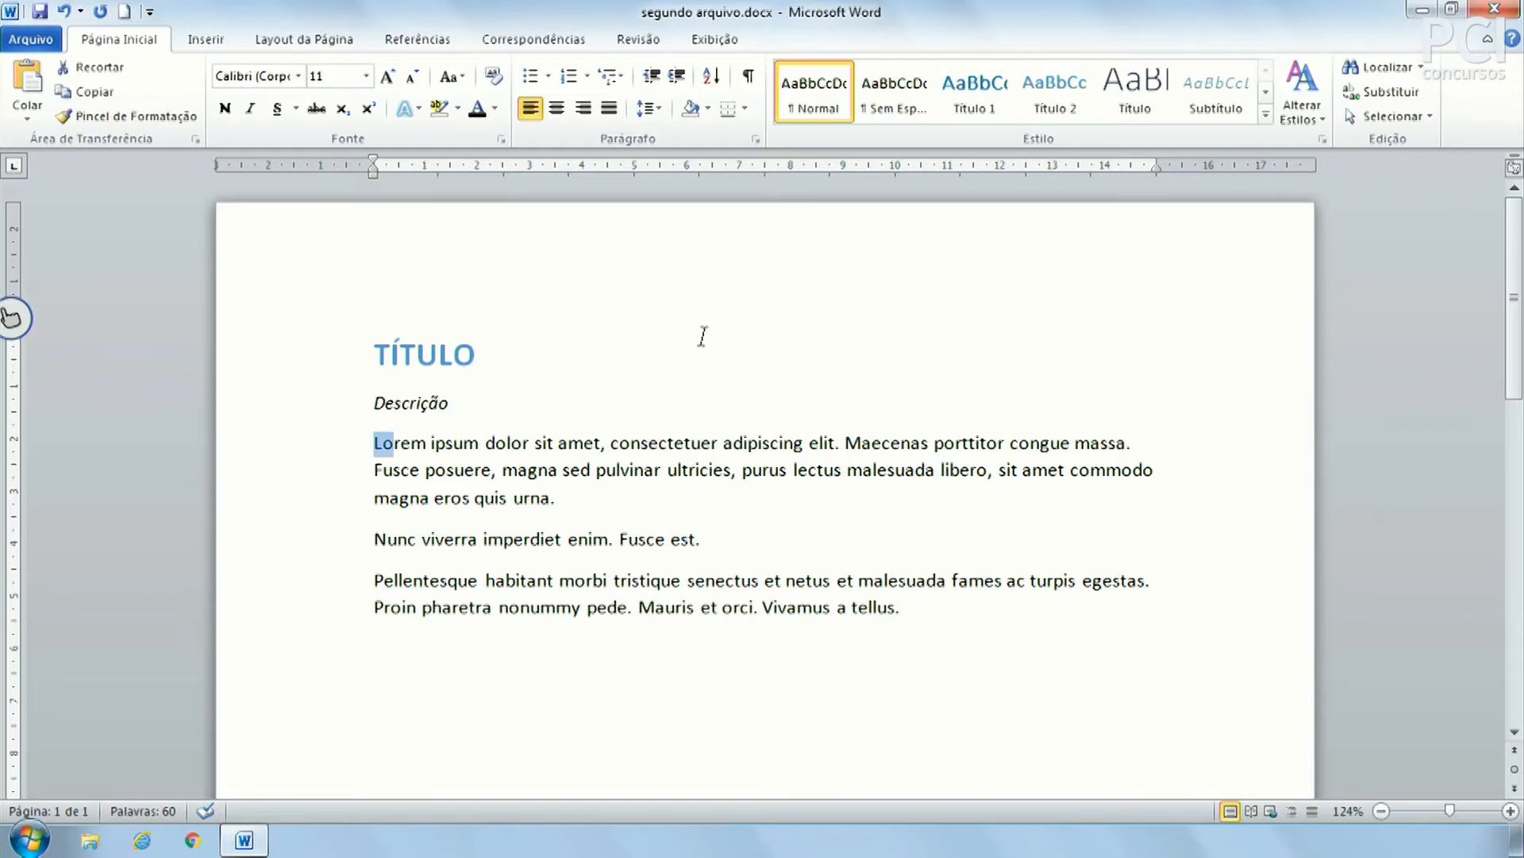
{"action": "key", "text": "shift+Left"}
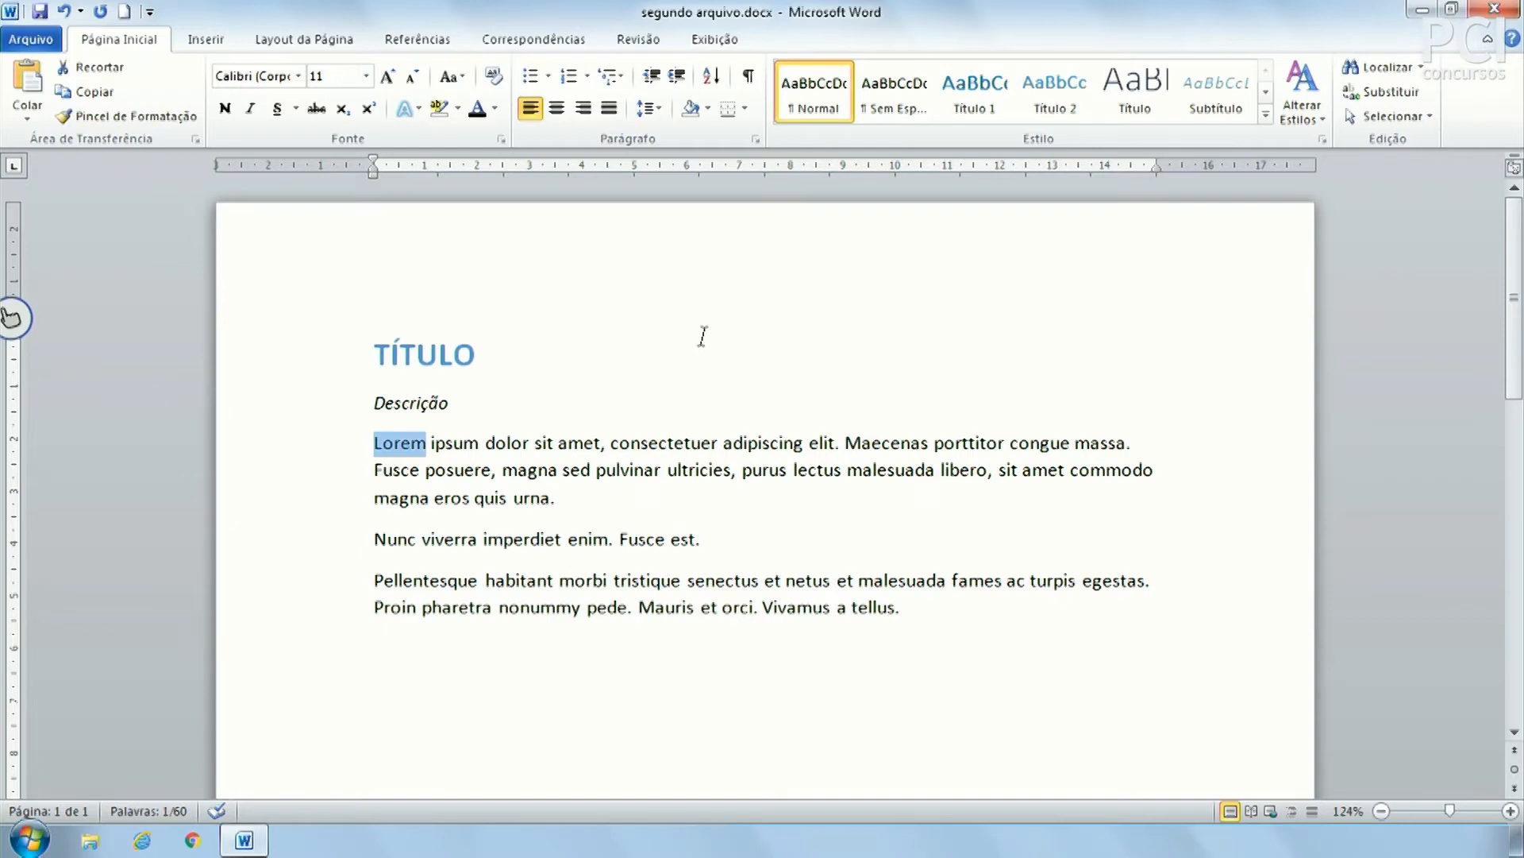
{"action": "key", "text": "Left"}
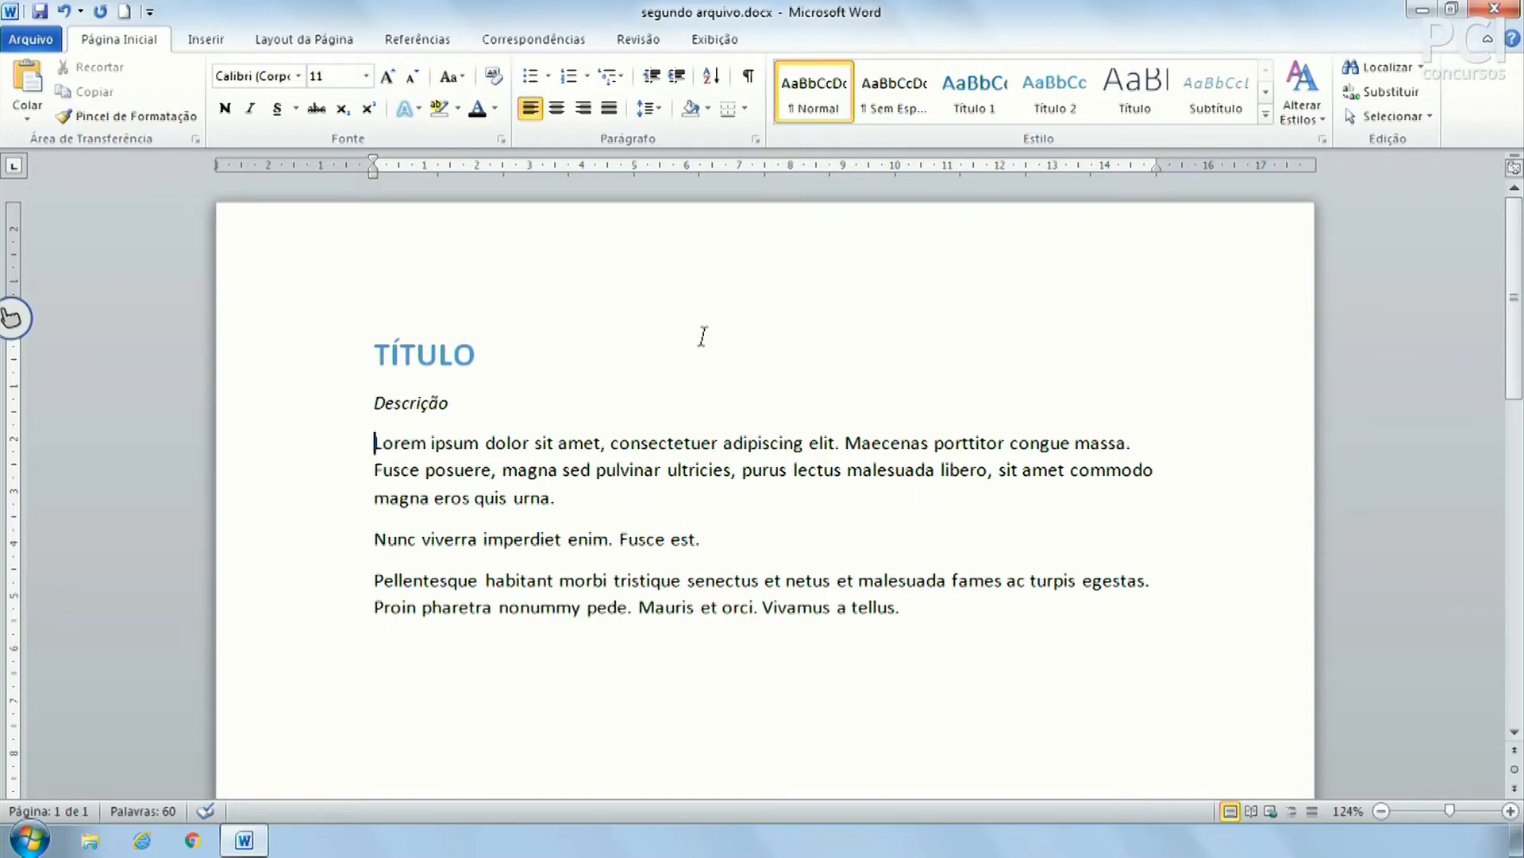
{"action": "key", "text": "ctrl+shift+Right"}
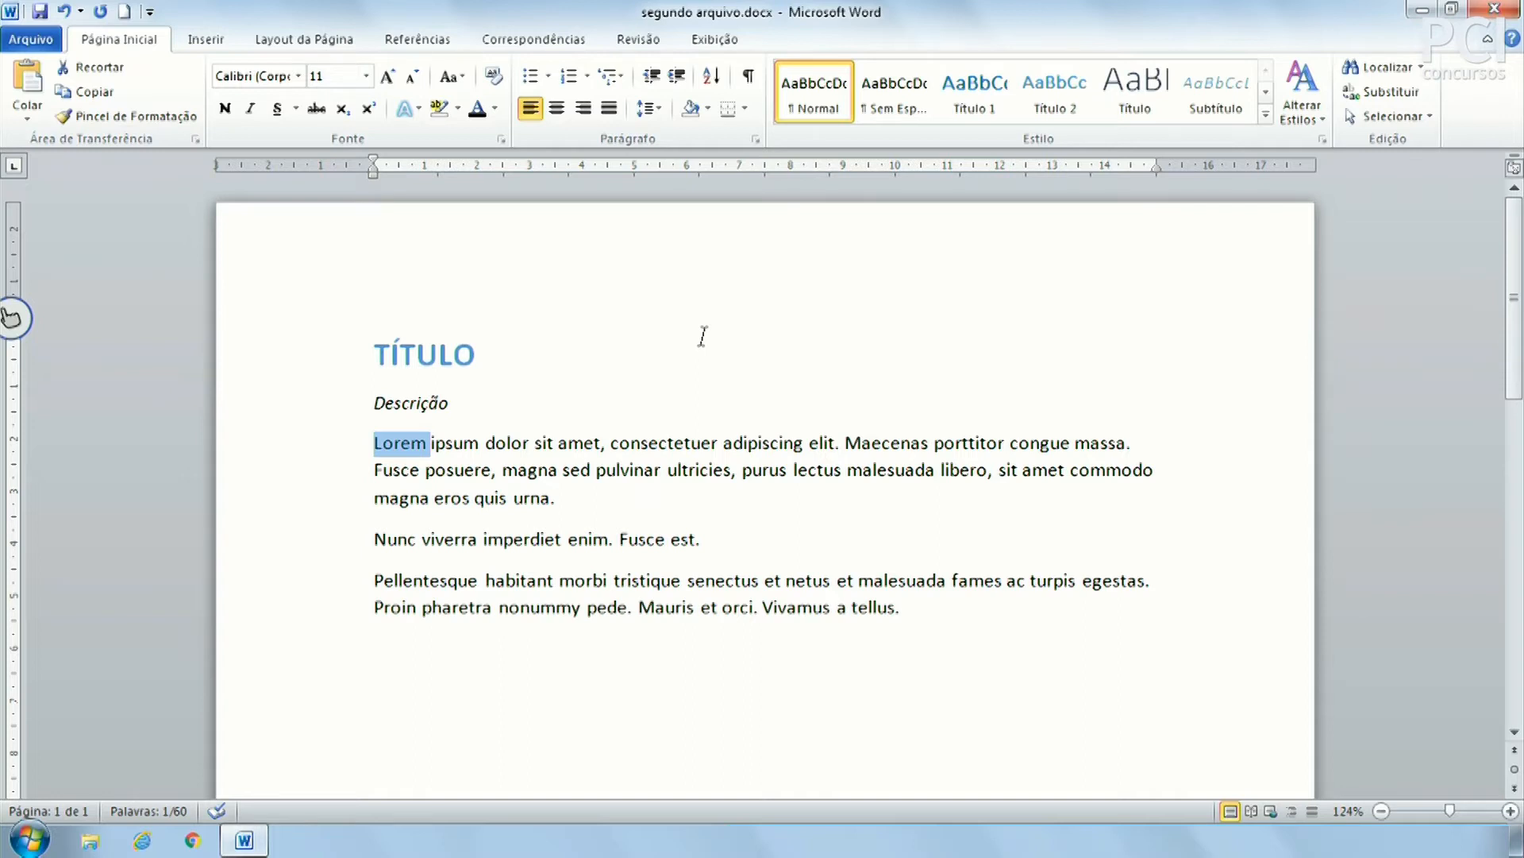
{"action": "key", "text": "Right"}
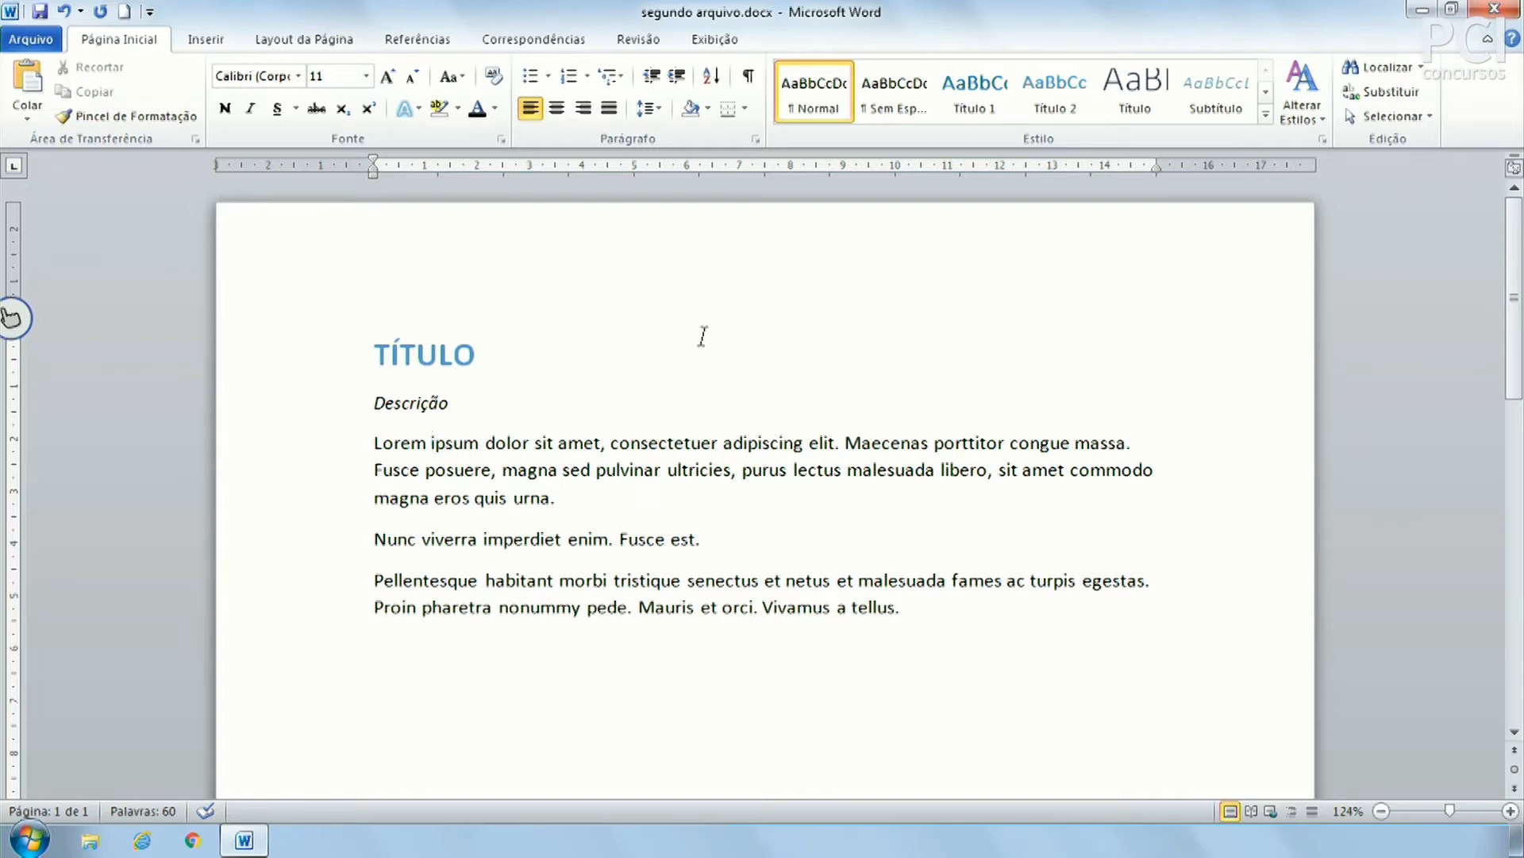
Delete the words before sit with Backspace and Ctrl+Backspace, undoing each deletion
{"action": "key", "text": "ctrl+Right"}
{"action": "key", "text": "ctrl+Right"}
{"action": "key", "text": "BackSpace"}
{"action": "key", "text": "BackSpace"}
{"action": "key", "text": "BackSpace"}
{"action": "key", "text": "BackSpace"}
{"action": "key", "text": "BackSpace"}
{"action": "key", "text": "BackSpace"}
{"action": "key", "text": "BackSpace"}
{"action": "key", "text": "BackSpace"}
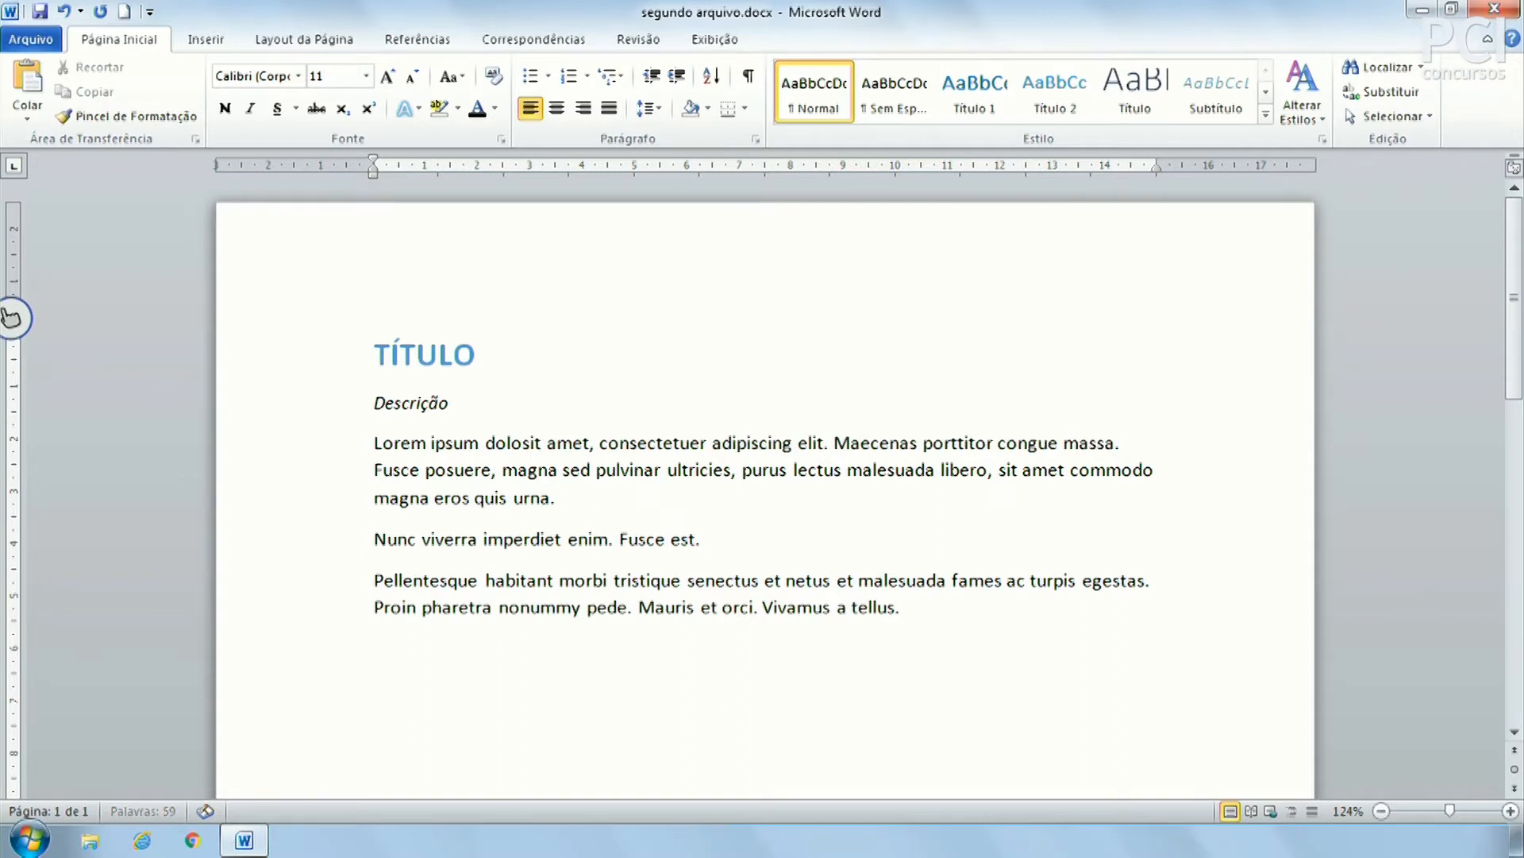
{"action": "key", "text": "BackSpace"}
{"action": "key", "text": "BackSpace"}
{"action": "key", "text": "BackSpace"}
{"action": "key", "text": "BackSpace"}
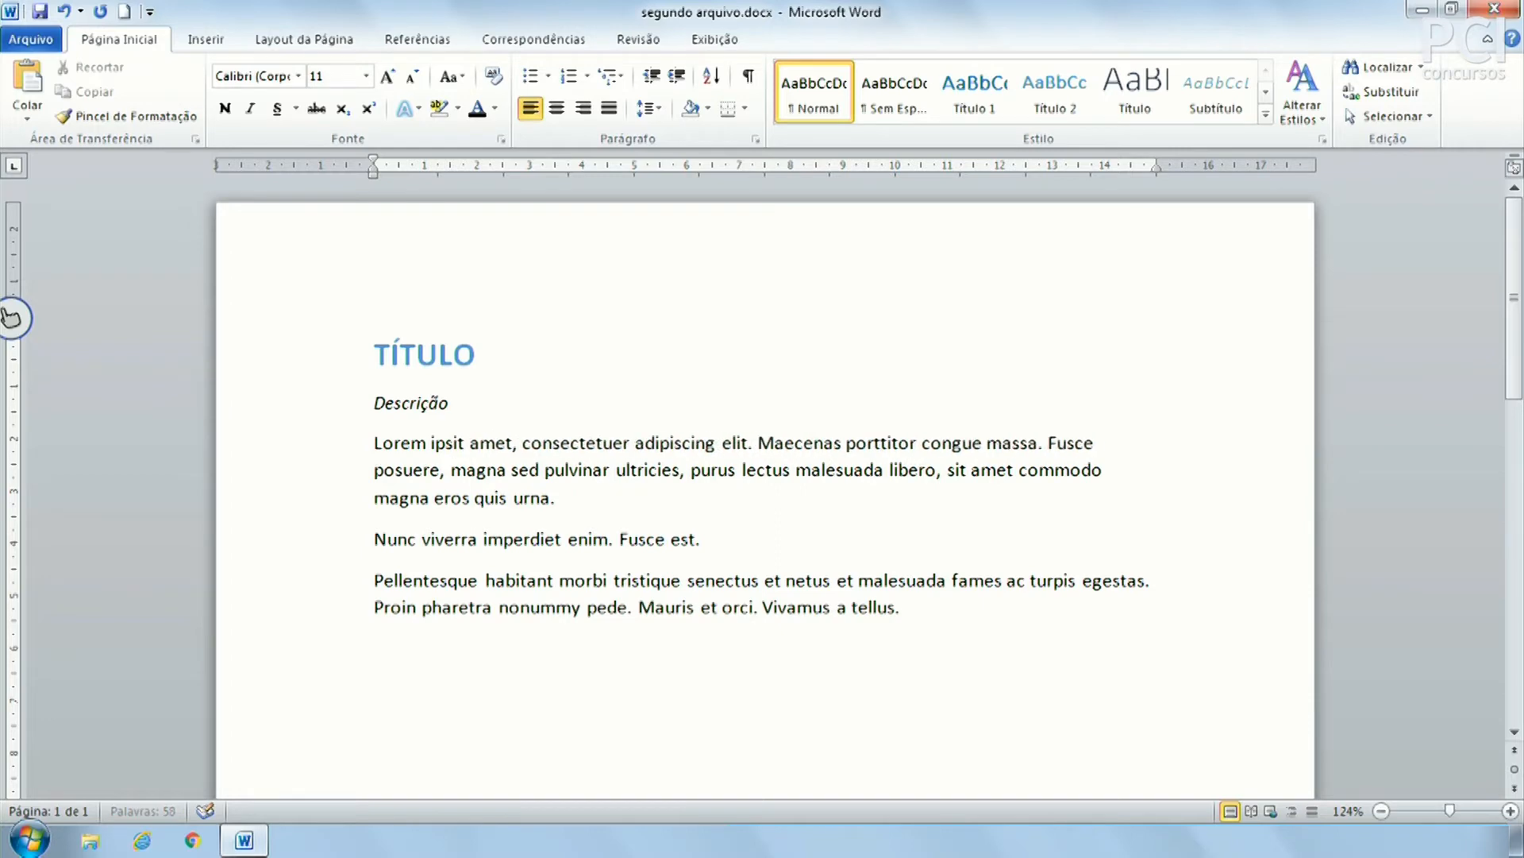
{"action": "key", "text": "ctrl+z"}
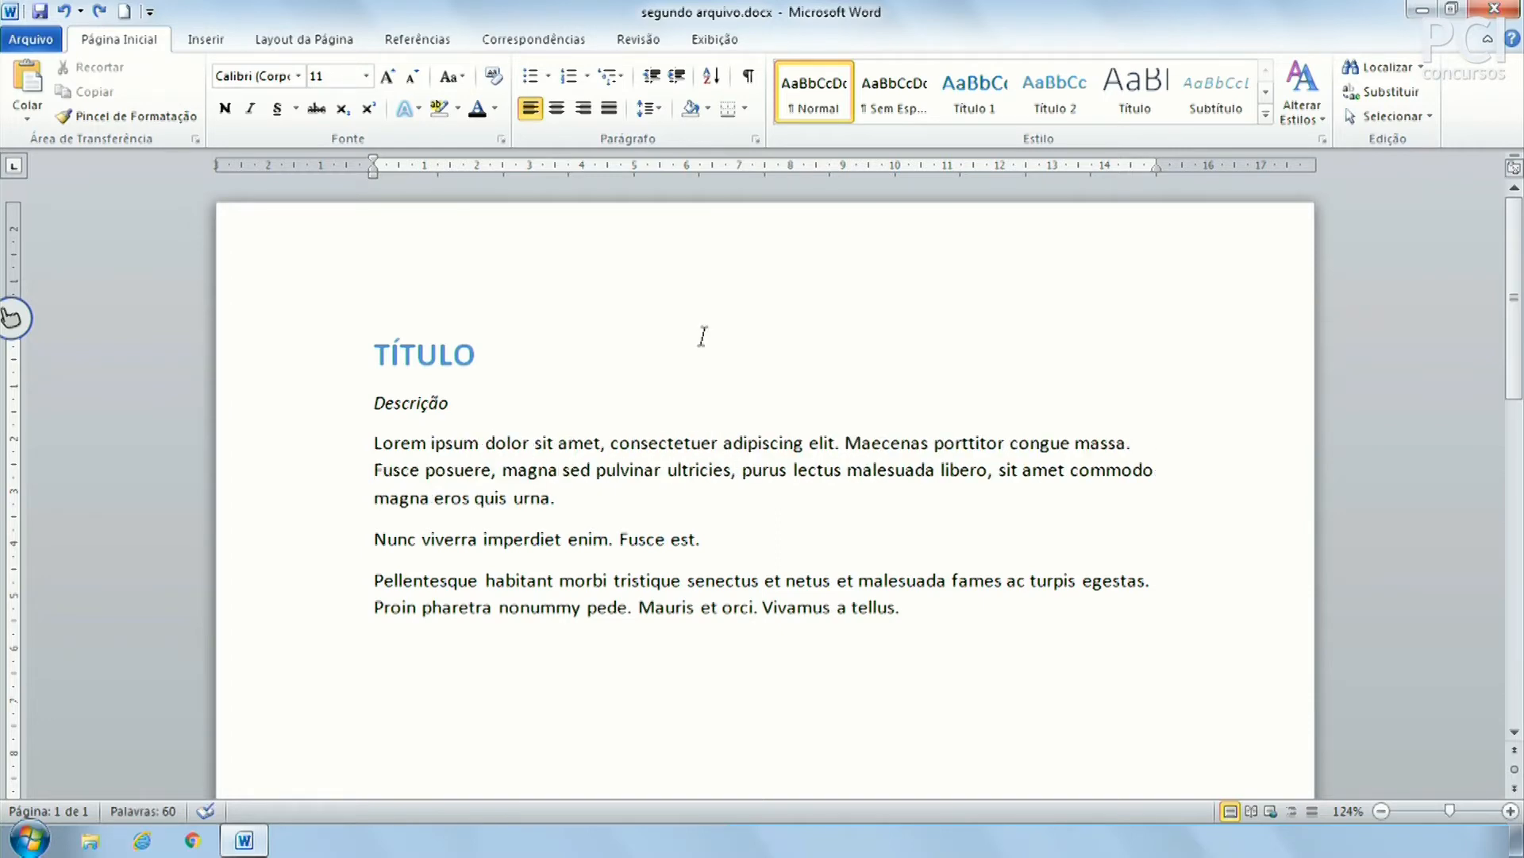
{"action": "key", "text": "ctrl+BackSpace"}
{"action": "key", "text": "ctrl+BackSpace"}
{"action": "key", "text": "ctrl+BackSpace"}
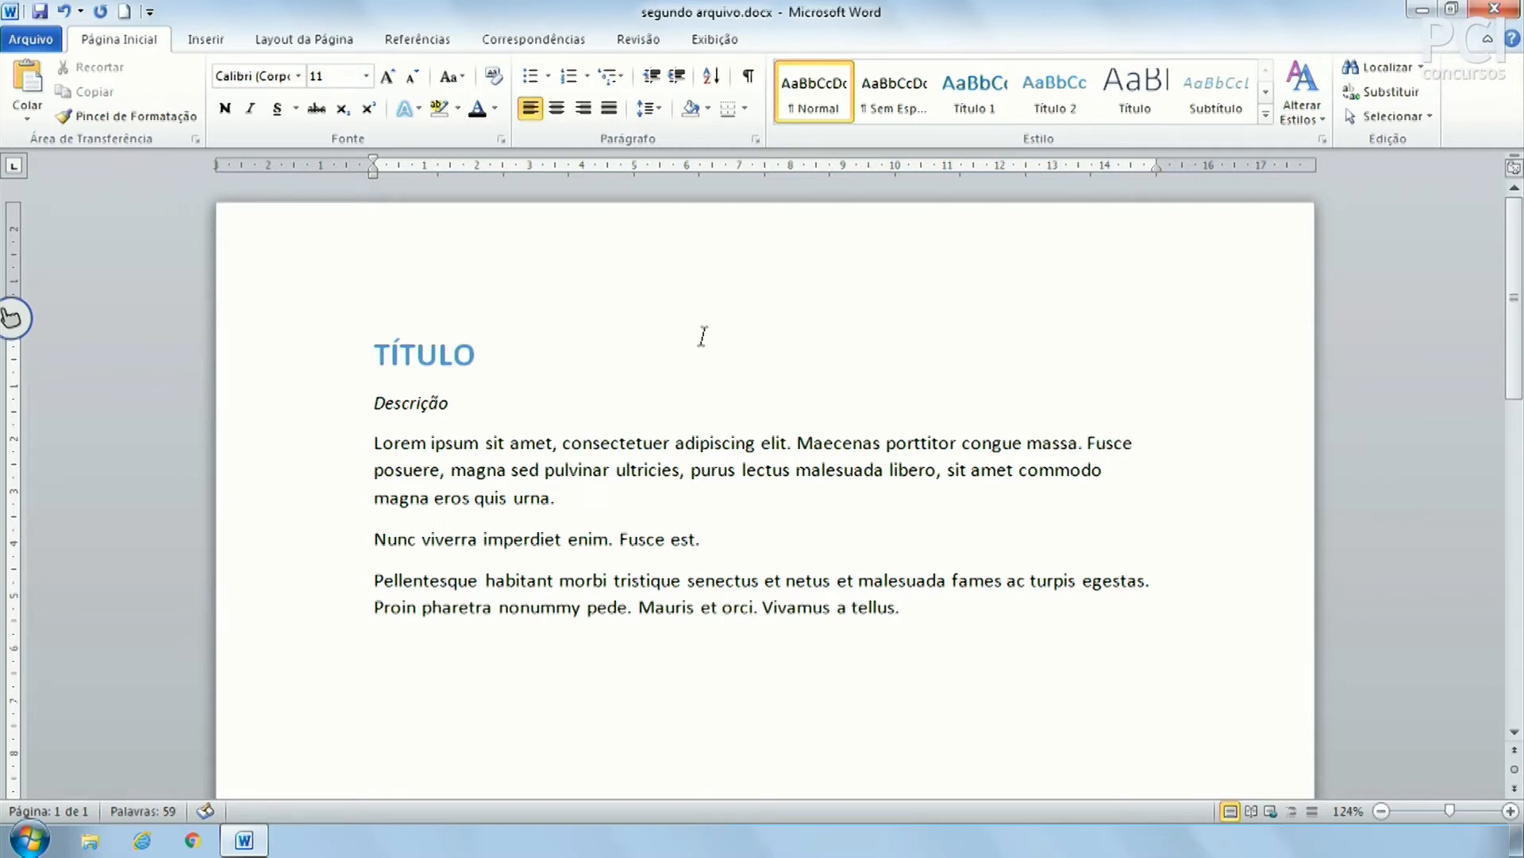
{"action": "key", "text": "ctrl+z"}
{"action": "key", "text": "ctrl+z"}
Delete from sit through elit. with Delete and Ctrl+Delete, then undo back to 'met,'
{"action": "key", "text": "Delete"}
{"action": "key", "text": "Delete"}
{"action": "key", "text": "Delete"}
{"action": "key", "text": "Delete"}
{"action": "key", "text": "Delete"}
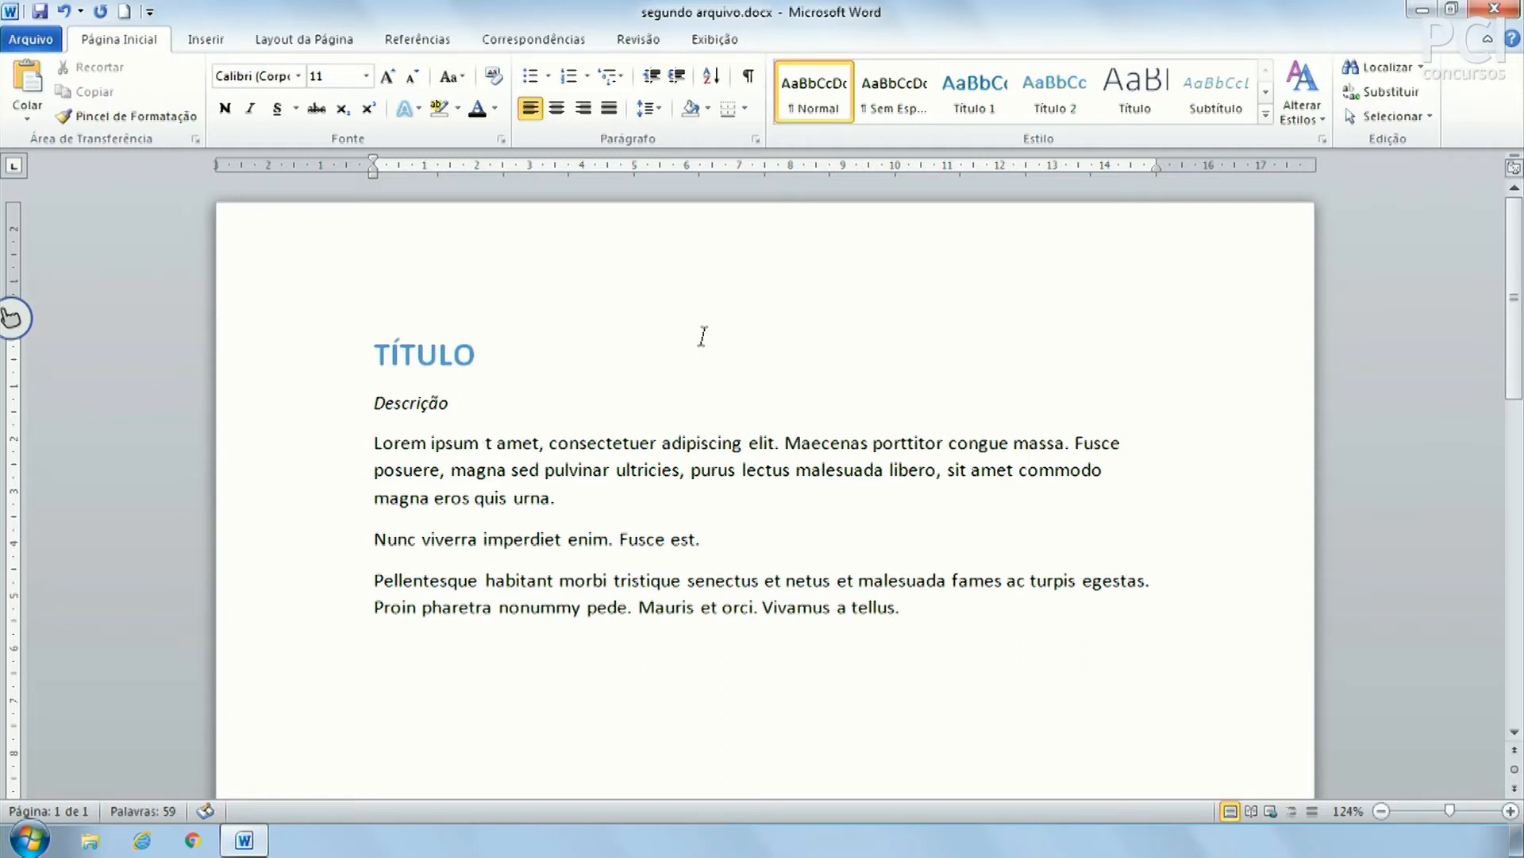
{"action": "key", "text": "Delete"}
{"action": "key", "text": "Delete"}
{"action": "key", "text": "Delete"}
{"action": "key", "text": "Delete"}
{"action": "key", "text": "Delete"}
{"action": "key", "text": "Delete"}
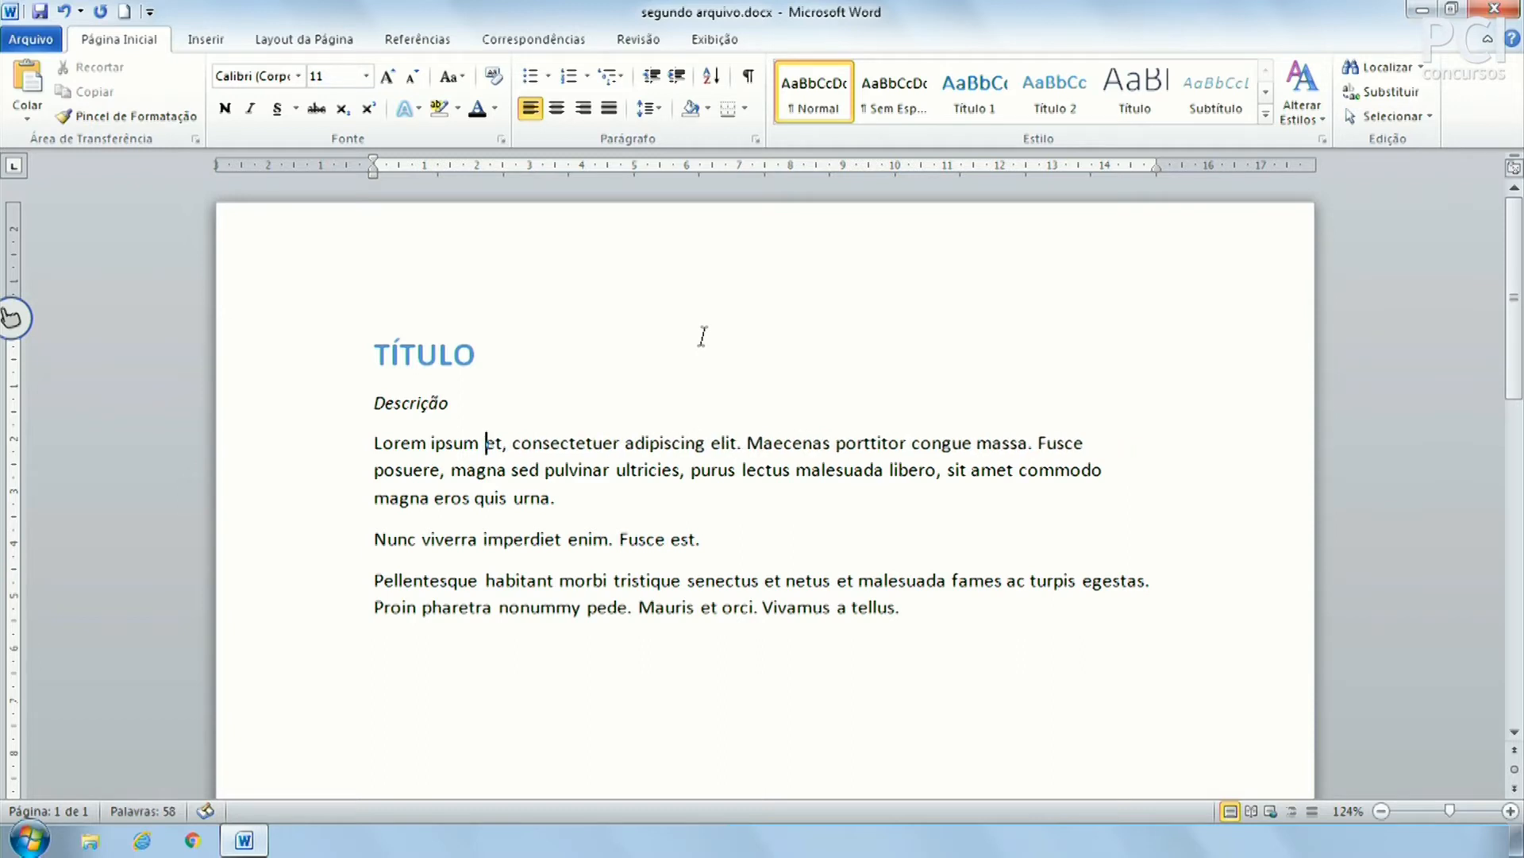
{"action": "key", "text": "Delete"}
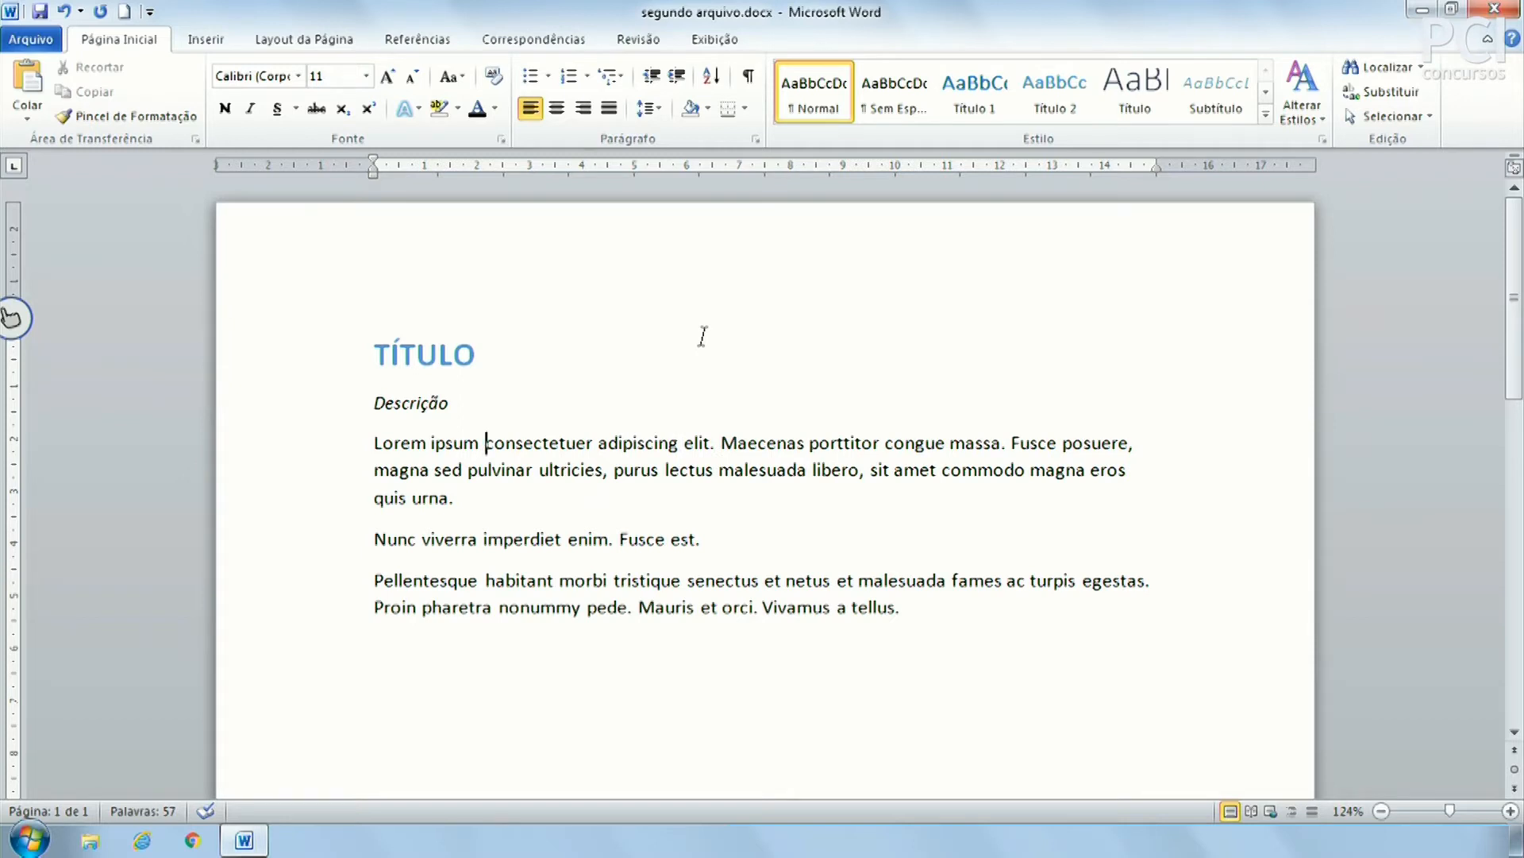
{"action": "key", "text": "ctrl+Delete"}
{"action": "key", "text": "ctrl+Delete"}
{"action": "key", "text": "ctrl+Delete"}
{"action": "key", "text": "ctrl+Delete"}
{"action": "key", "text": "Delete"}
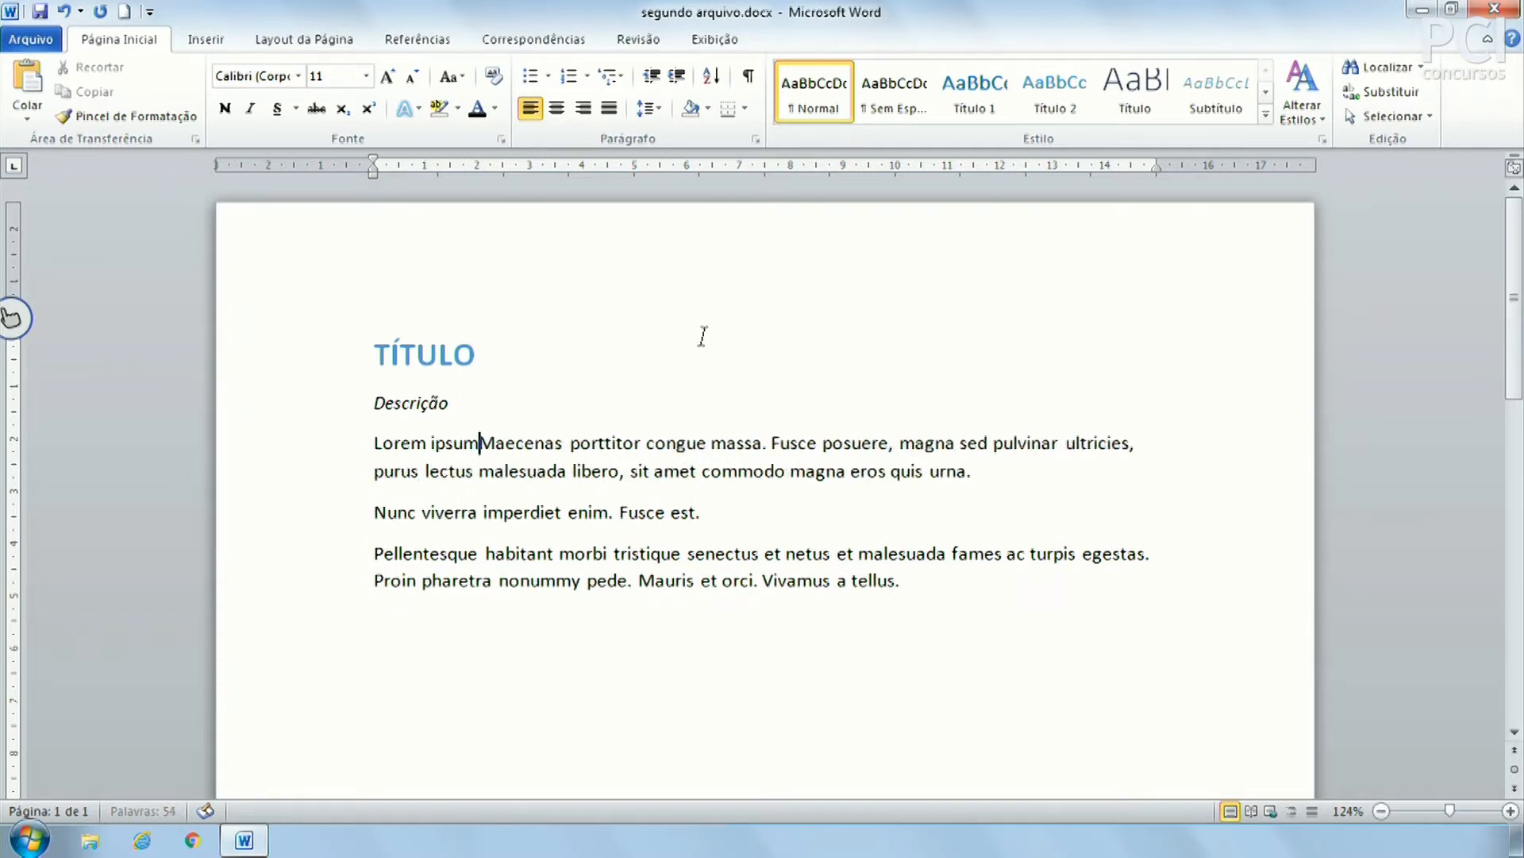
{"action": "key", "text": "ctrl+z"}
{"action": "key", "text": "ctrl+z"}
{"action": "key", "text": "ctrl+z"}
{"action": "key", "text": "ctrl+z"}
{"action": "key", "text": "ctrl+z"}
{"action": "key", "text": "ctrl+z"}
{"action": "key", "text": "ctrl+z"}
{"action": "key", "text": "ctrl+z"}
{"action": "key", "text": "ctrl+z"}
{"action": "key", "text": "ctrl+z"}
{"action": "key", "text": "ctrl+z"}
{"action": "key", "text": "ctrl+z"}
{"action": "key", "text": "ctrl+z"}
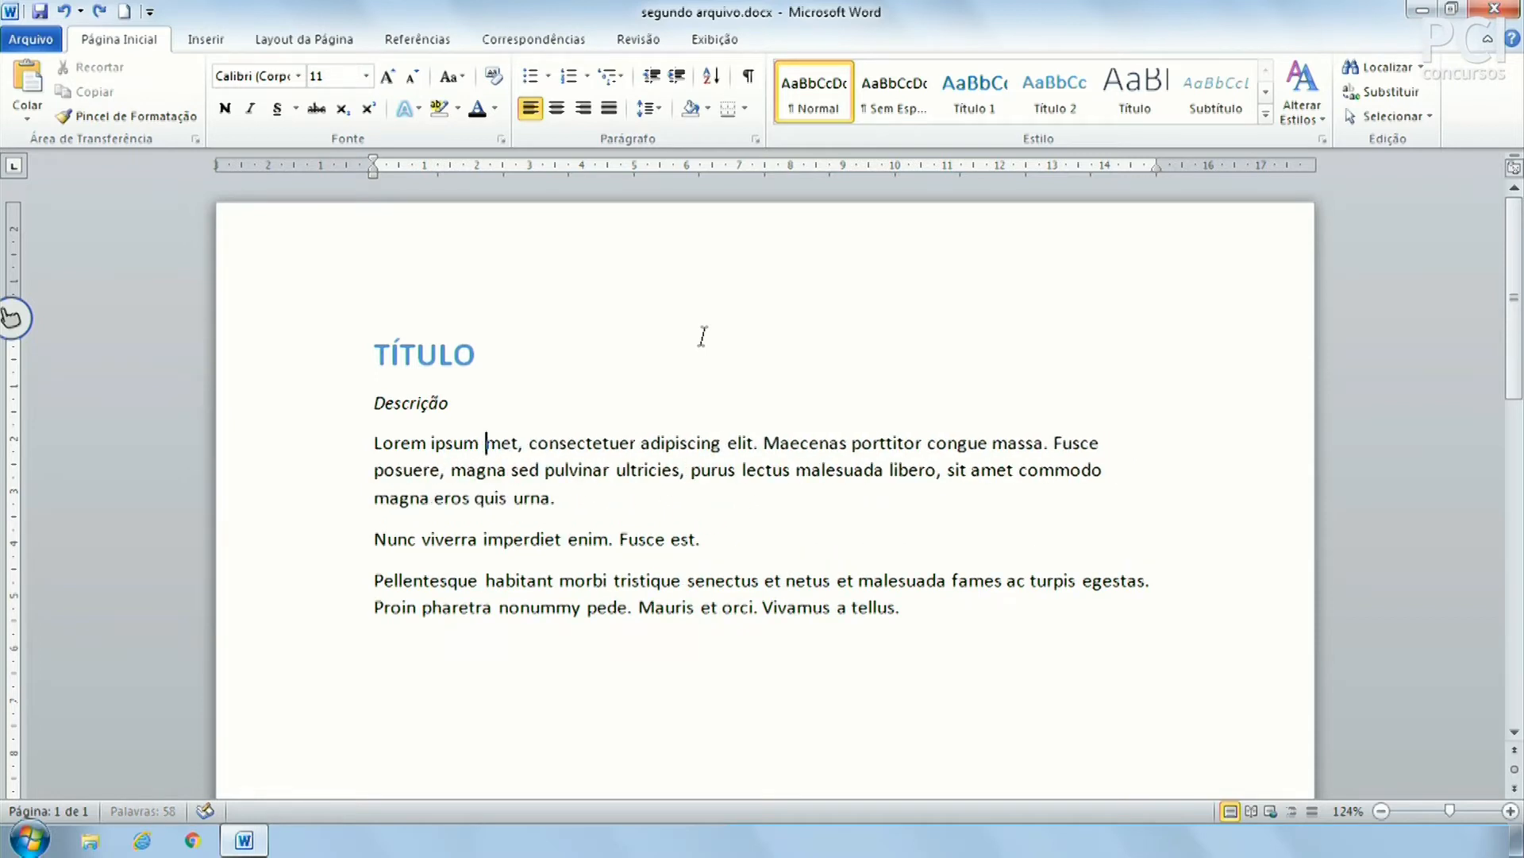
{"action": "key", "text": "ctrl+z"}
{"action": "key", "text": "ctrl+z"}
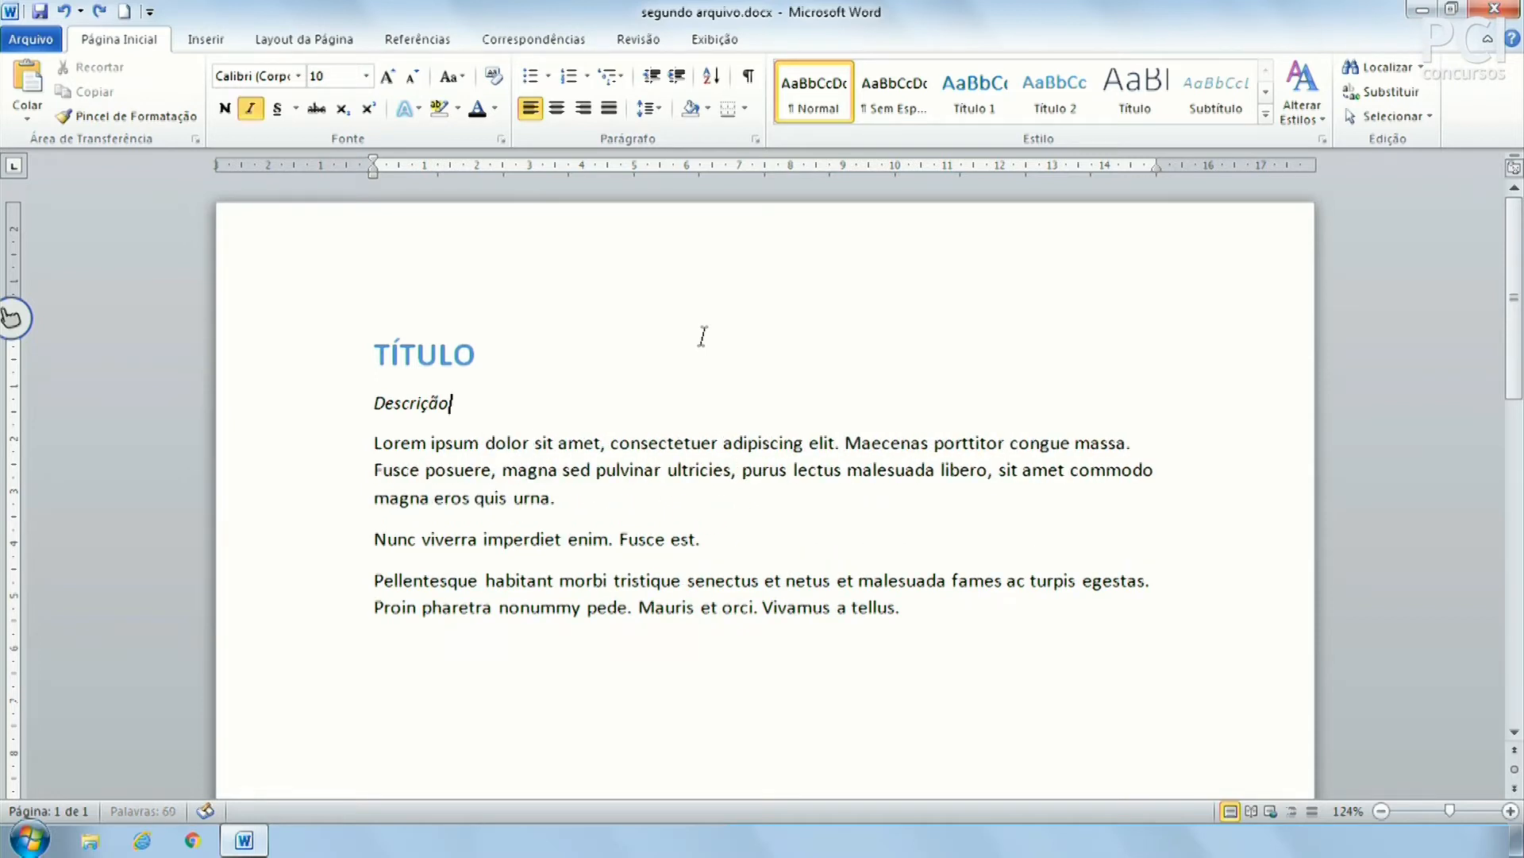
Move around the first line with arrows, Home and End, then place the caret before Lorem
{"action": "key", "text": "Down"}
{"action": "key", "text": "Up"}
{"action": "key", "text": "Down"}
{"action": "key", "text": "Home"}
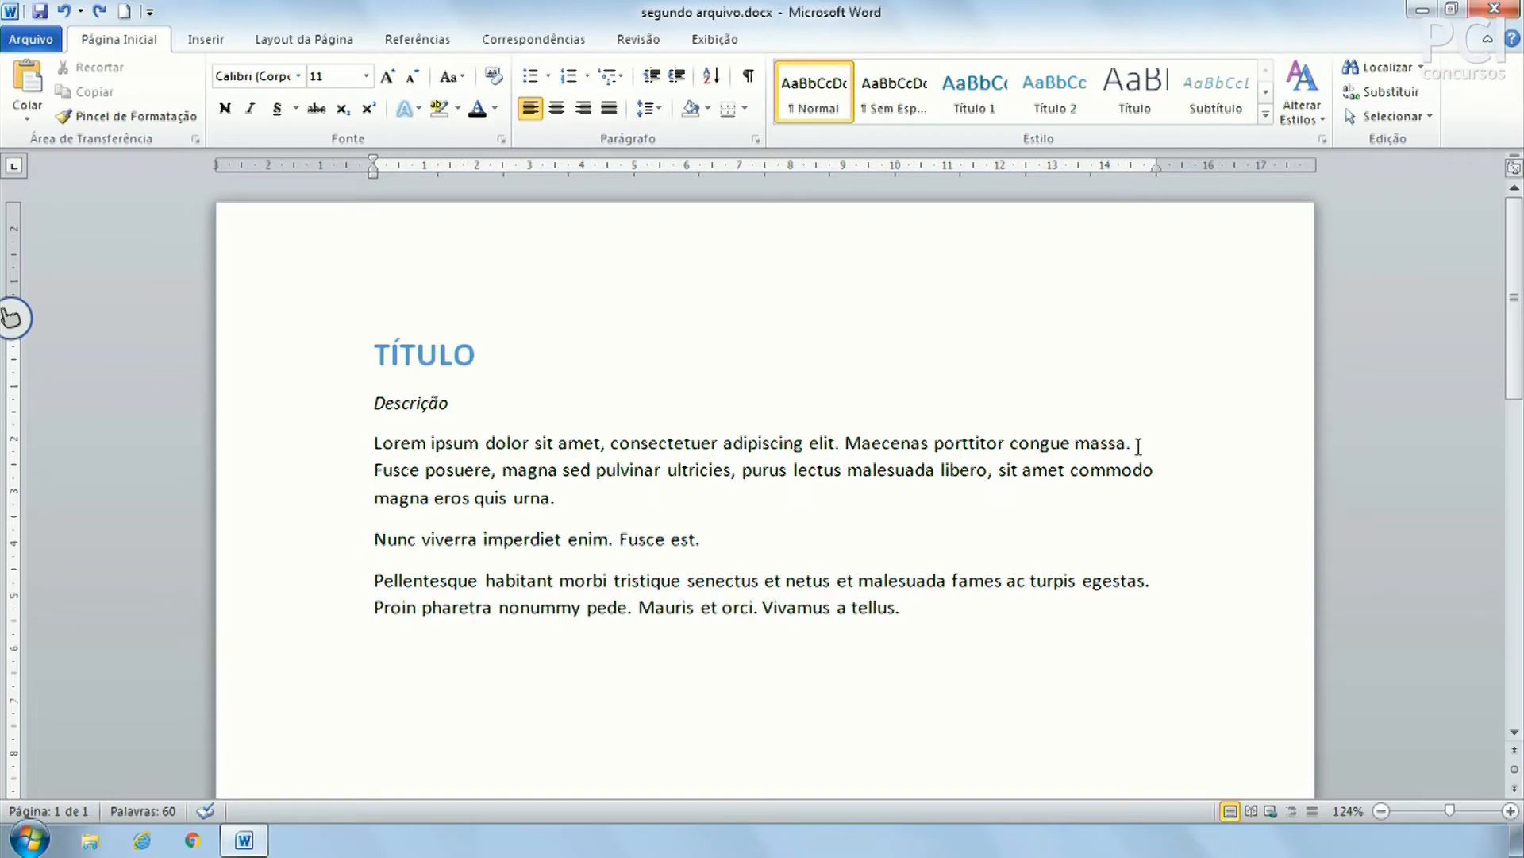
{"action": "key", "text": "End"}
{"action": "left_click", "coordinate": [374, 442]}
{"action": "scroll", "coordinate": [743, 486], "scroll_direction": "down", "scroll_amount": 8}
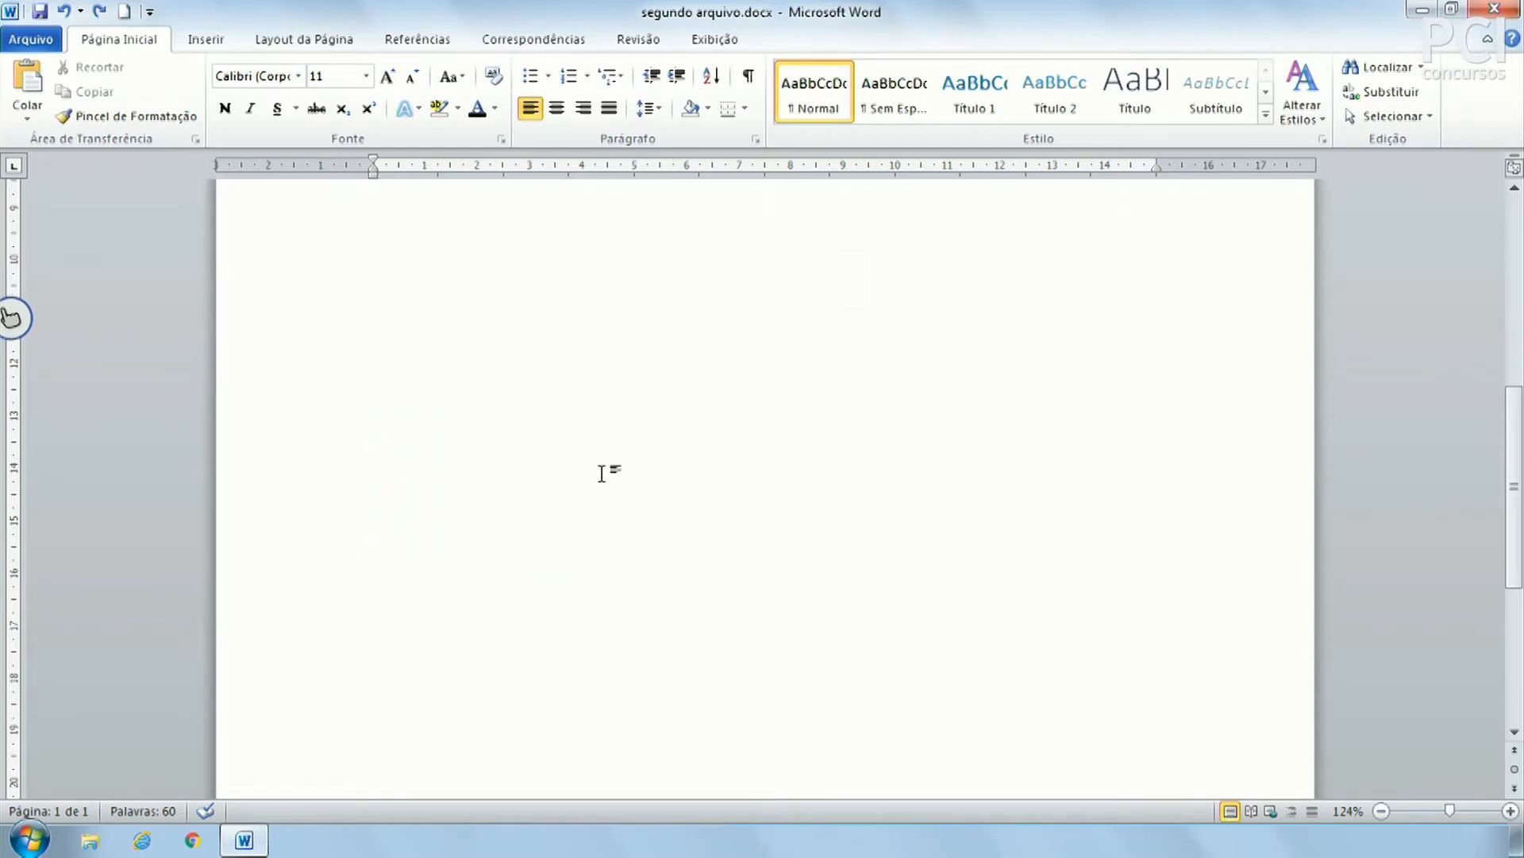
{"action": "scroll", "coordinate": [707, 524], "scroll_direction": "up", "scroll_amount": 8}
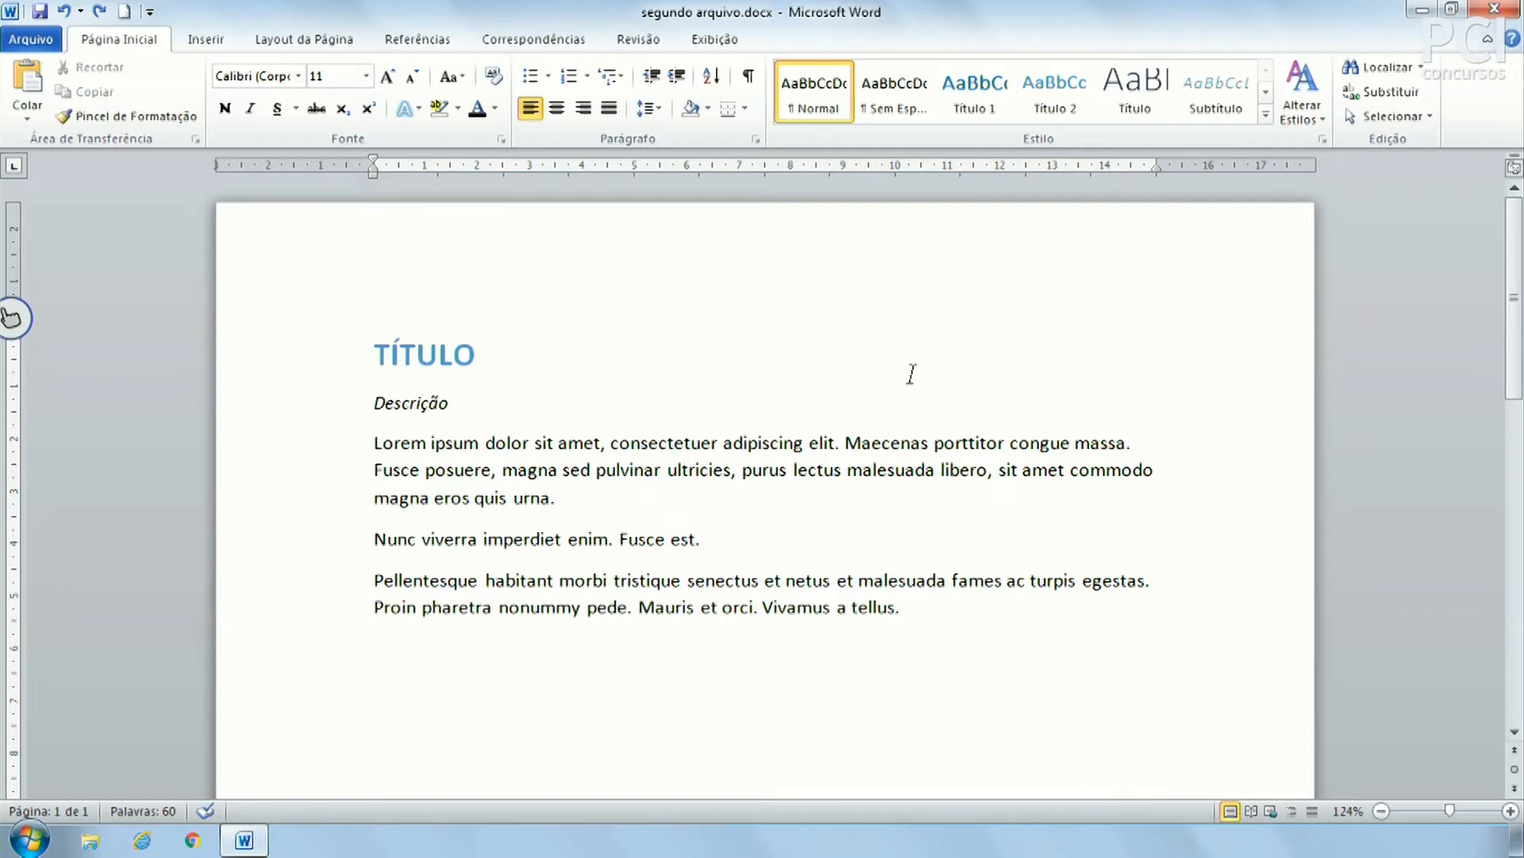
Select the first line with Shift+End and Shift+Home, then extend to the end with Shift+Page Down
{"action": "key", "text": "shift+End"}
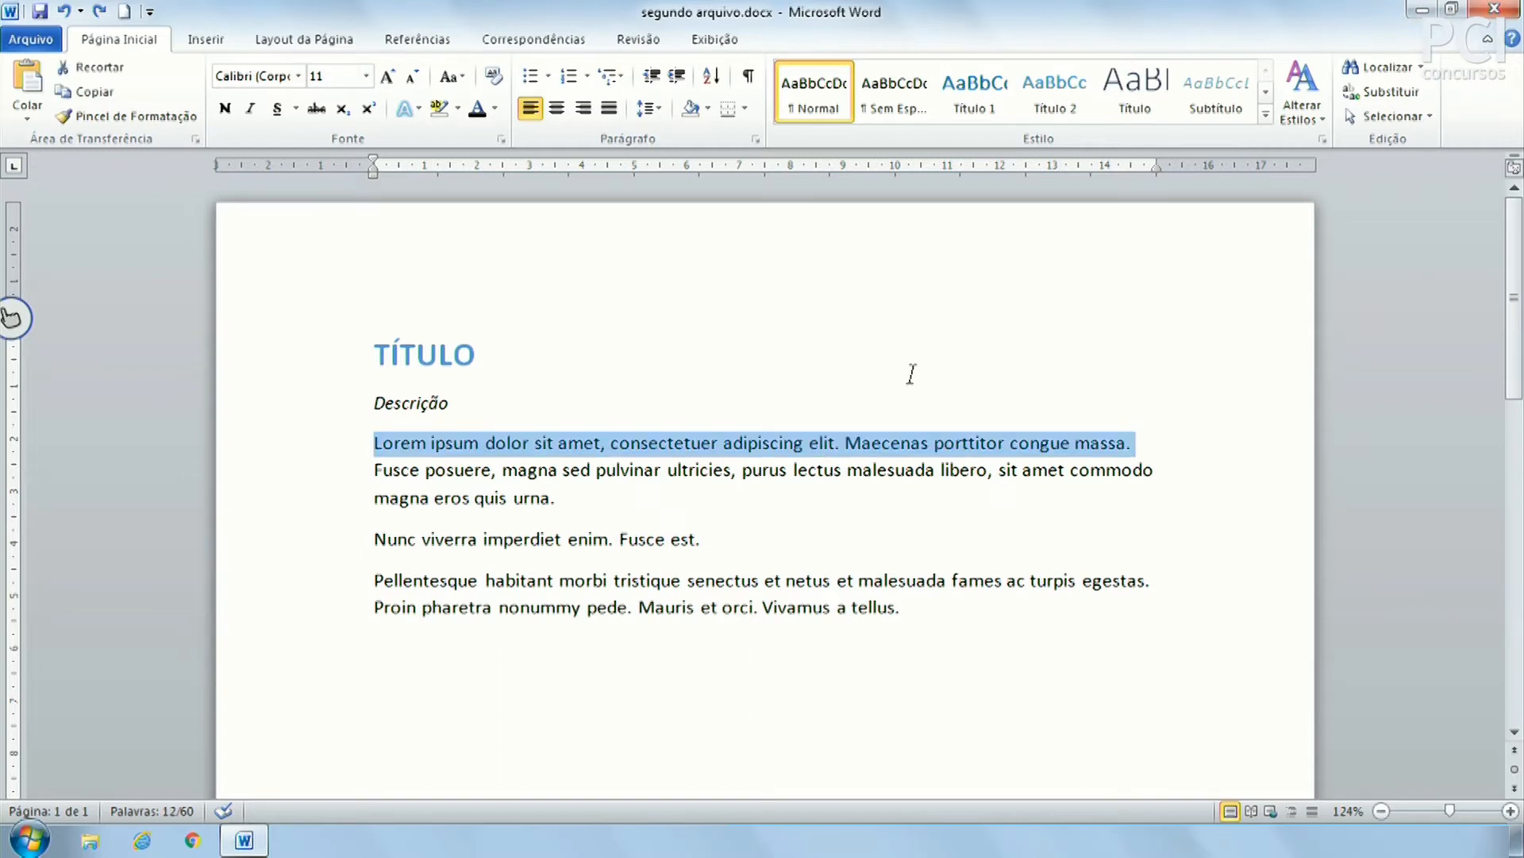
{"action": "key", "text": "Right"}
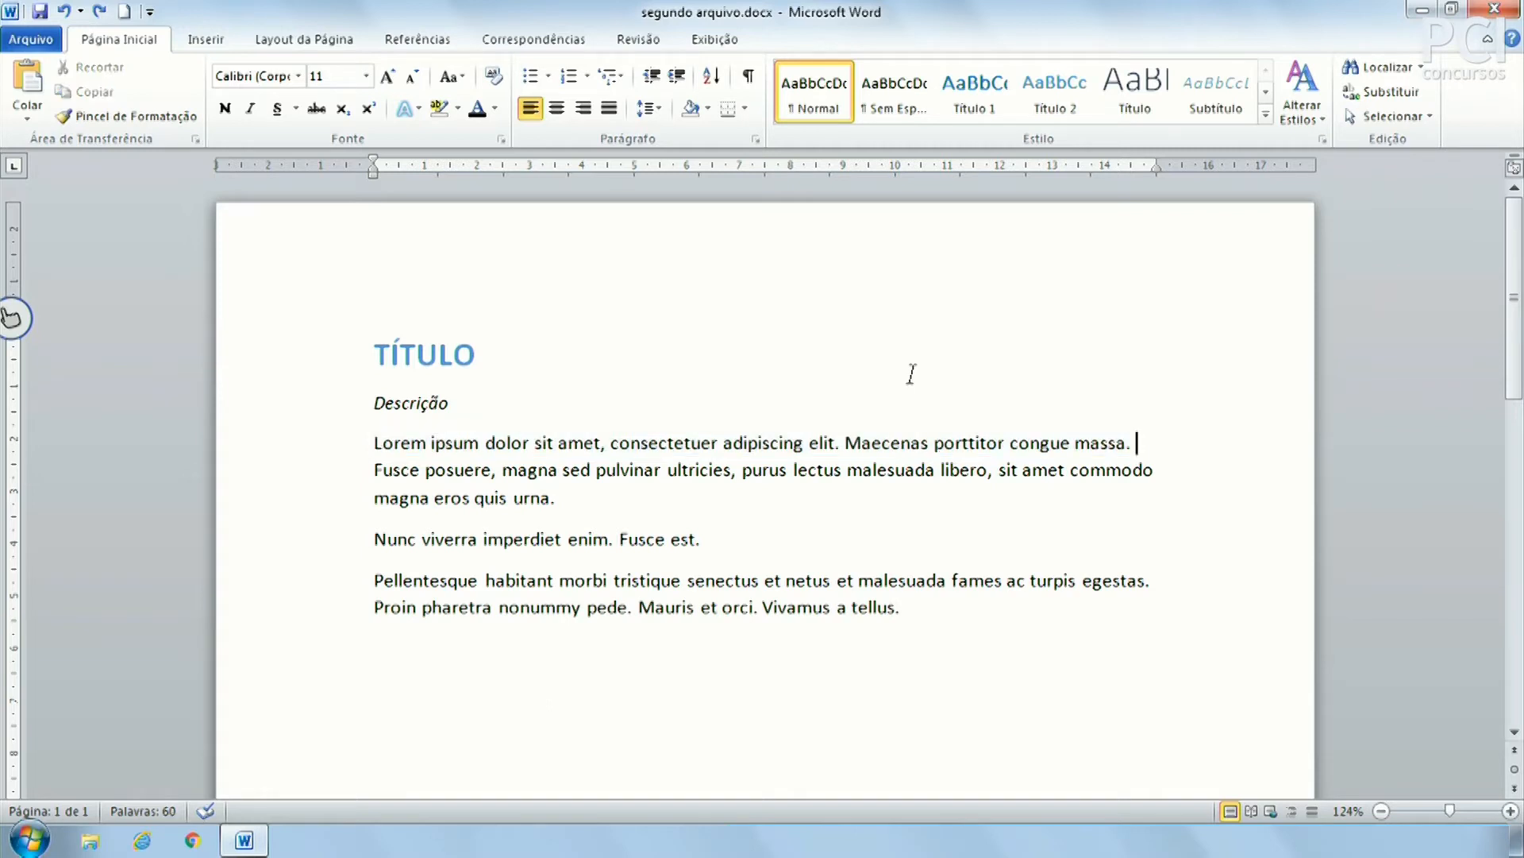
{"action": "key", "text": "shift+Home"}
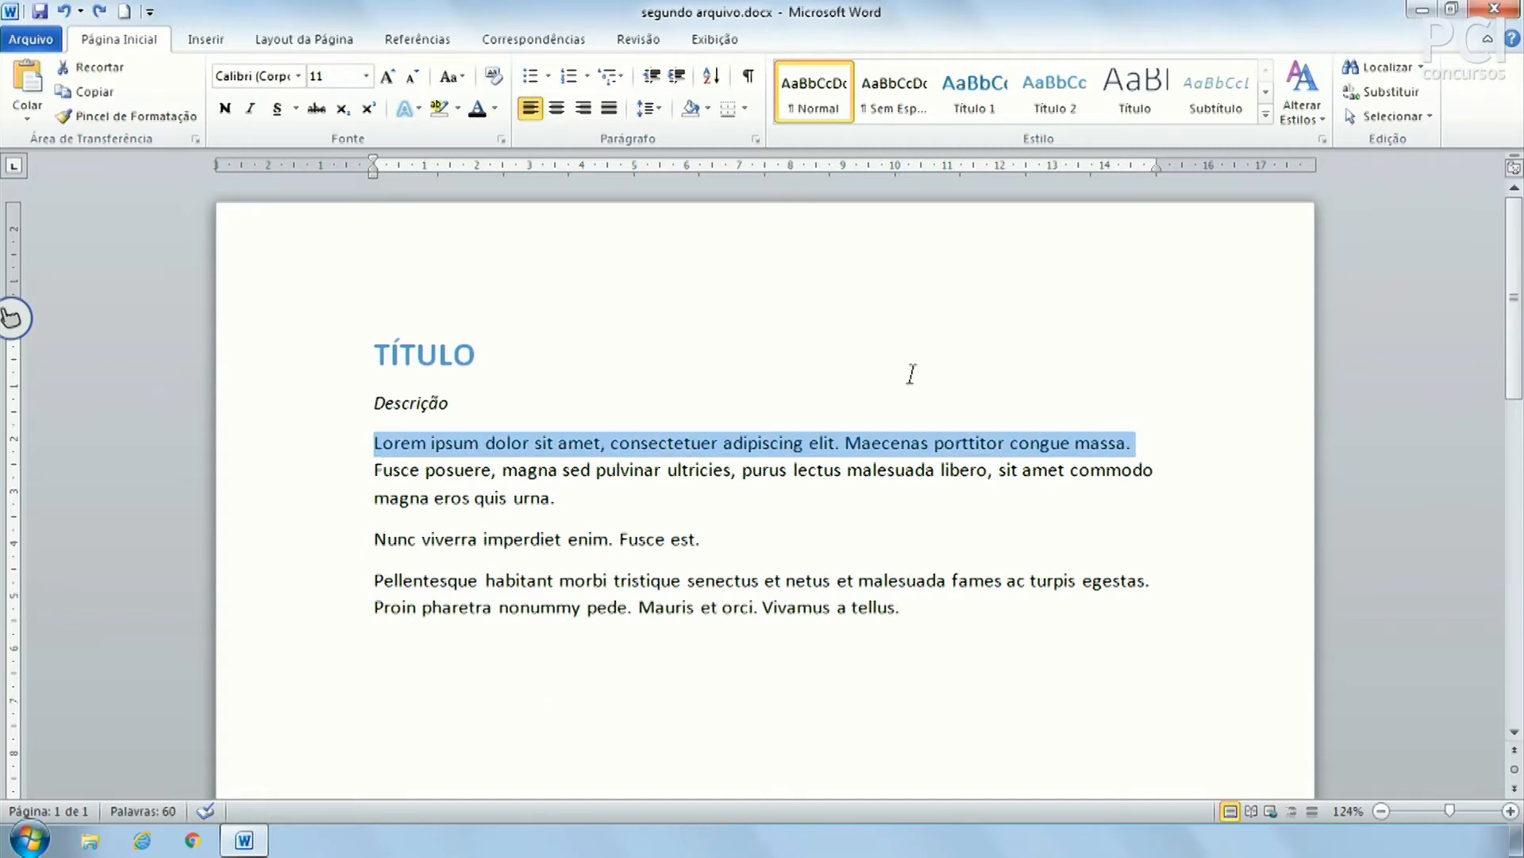
{"action": "key", "text": "Left"}
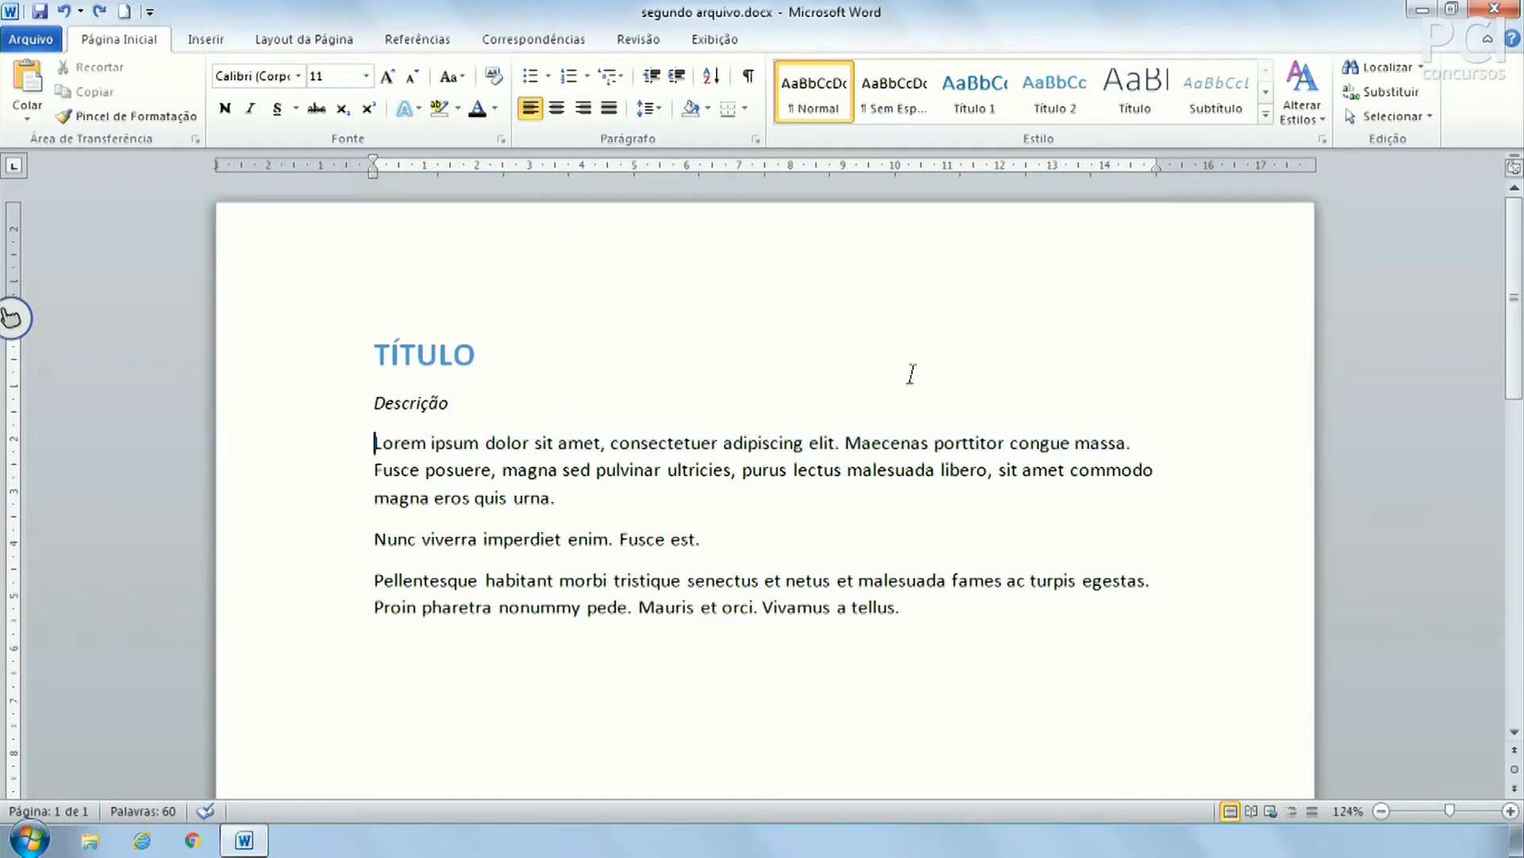
{"action": "key", "text": "shift+Page_Down"}
{"action": "scroll", "coordinate": [913, 381], "scroll_direction": "up", "scroll_amount": 6}
{"action": "key", "text": "Right"}
Select from Lorem through 'Fusce est.' using a Shift+click
{"action": "left_click", "coordinate": [818, 495]}
{"action": "left_click", "coordinate": [378, 438]}
{"action": "left_click", "coordinate": [703, 538], "text": "shift"}
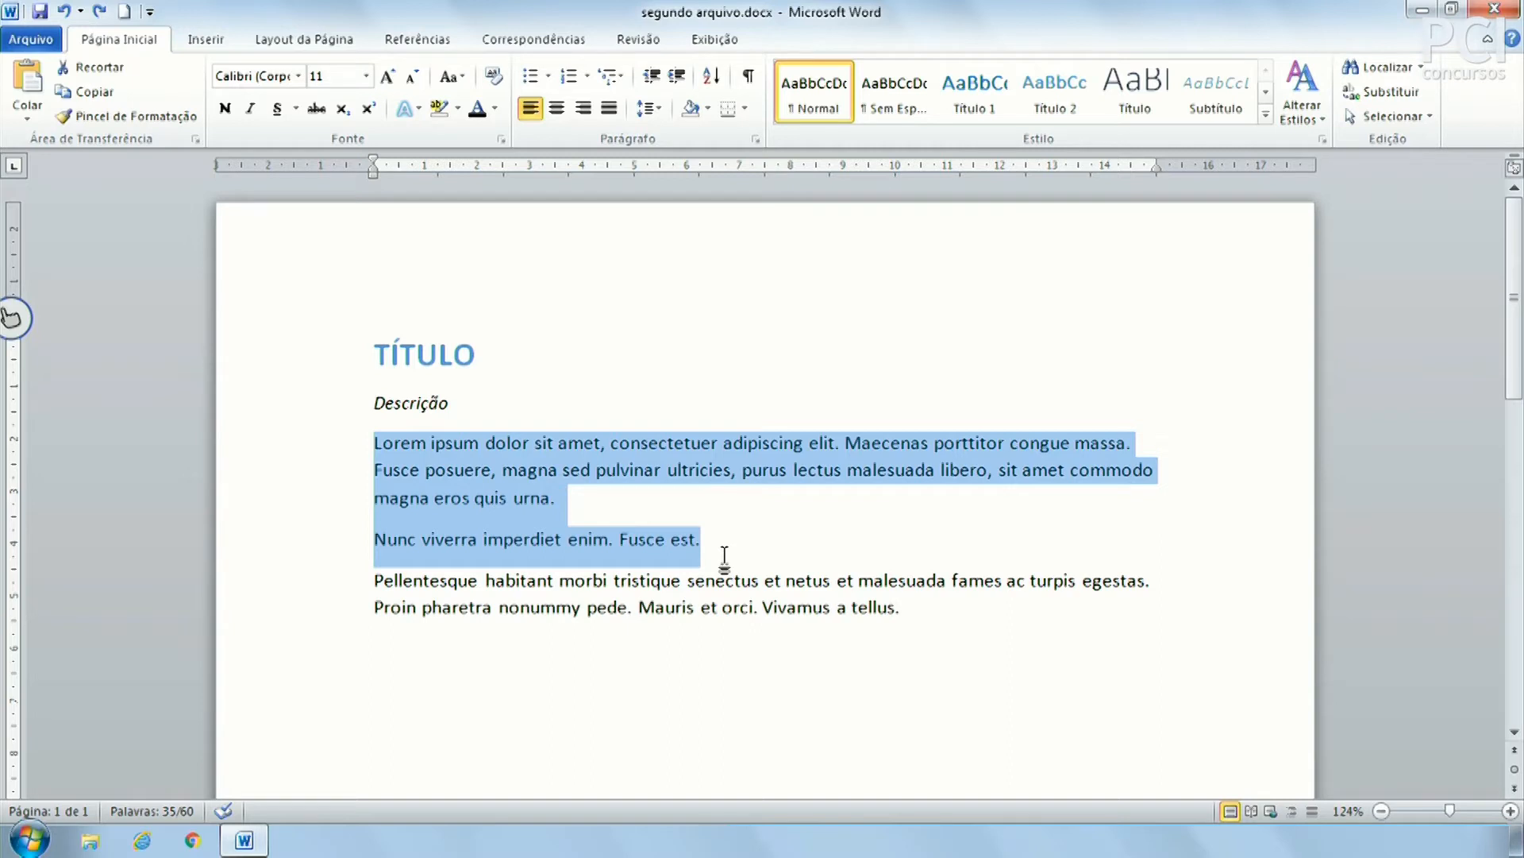
{"action": "left_click", "coordinate": [724, 553]}
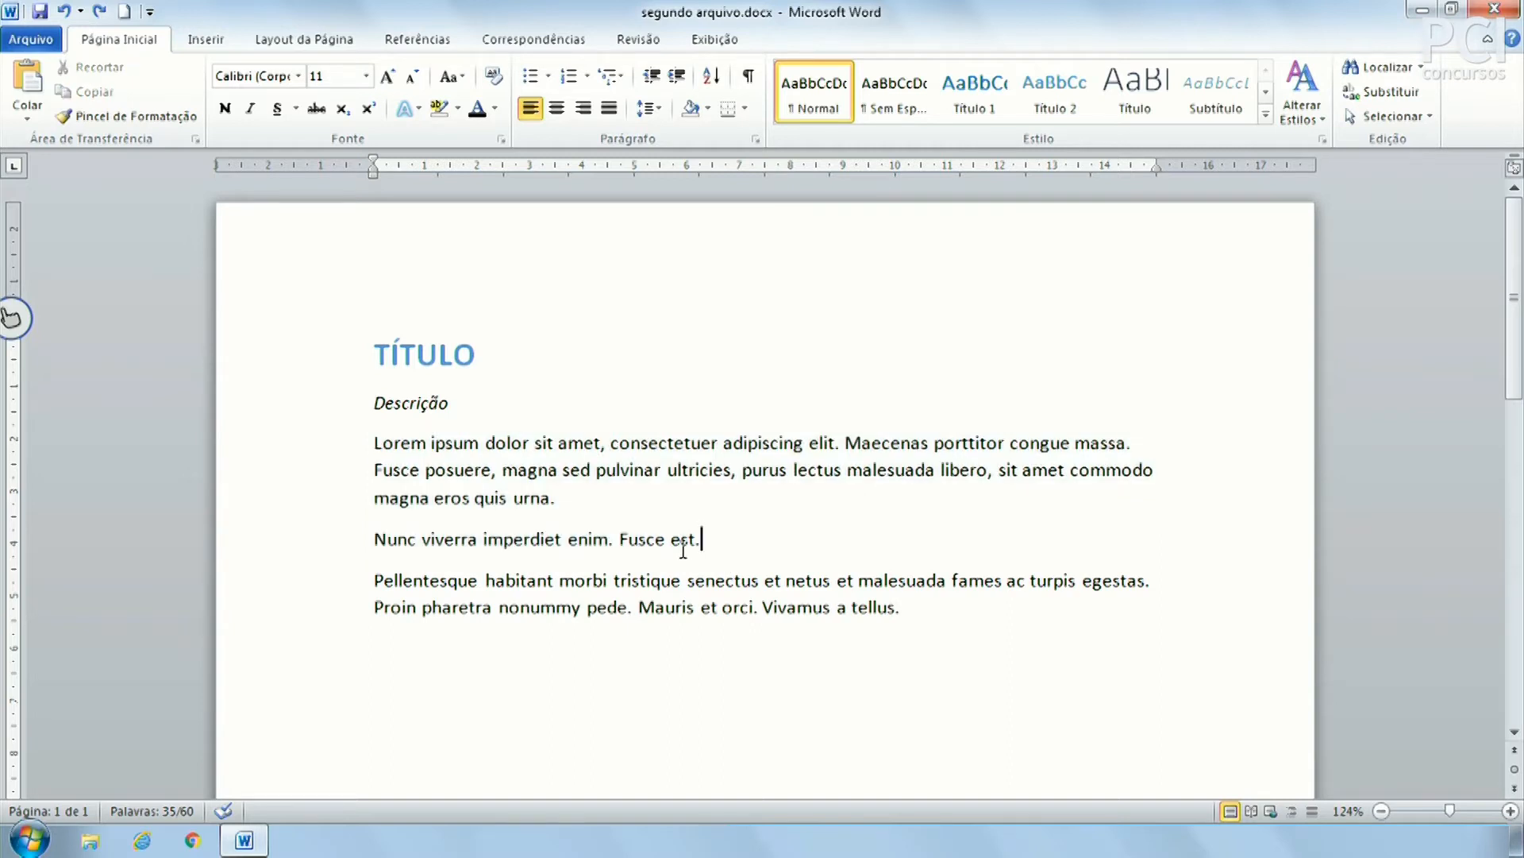
{"action": "left_click", "coordinate": [376, 438]}
{"action": "left_click", "coordinate": [699, 584], "text": "shift"}
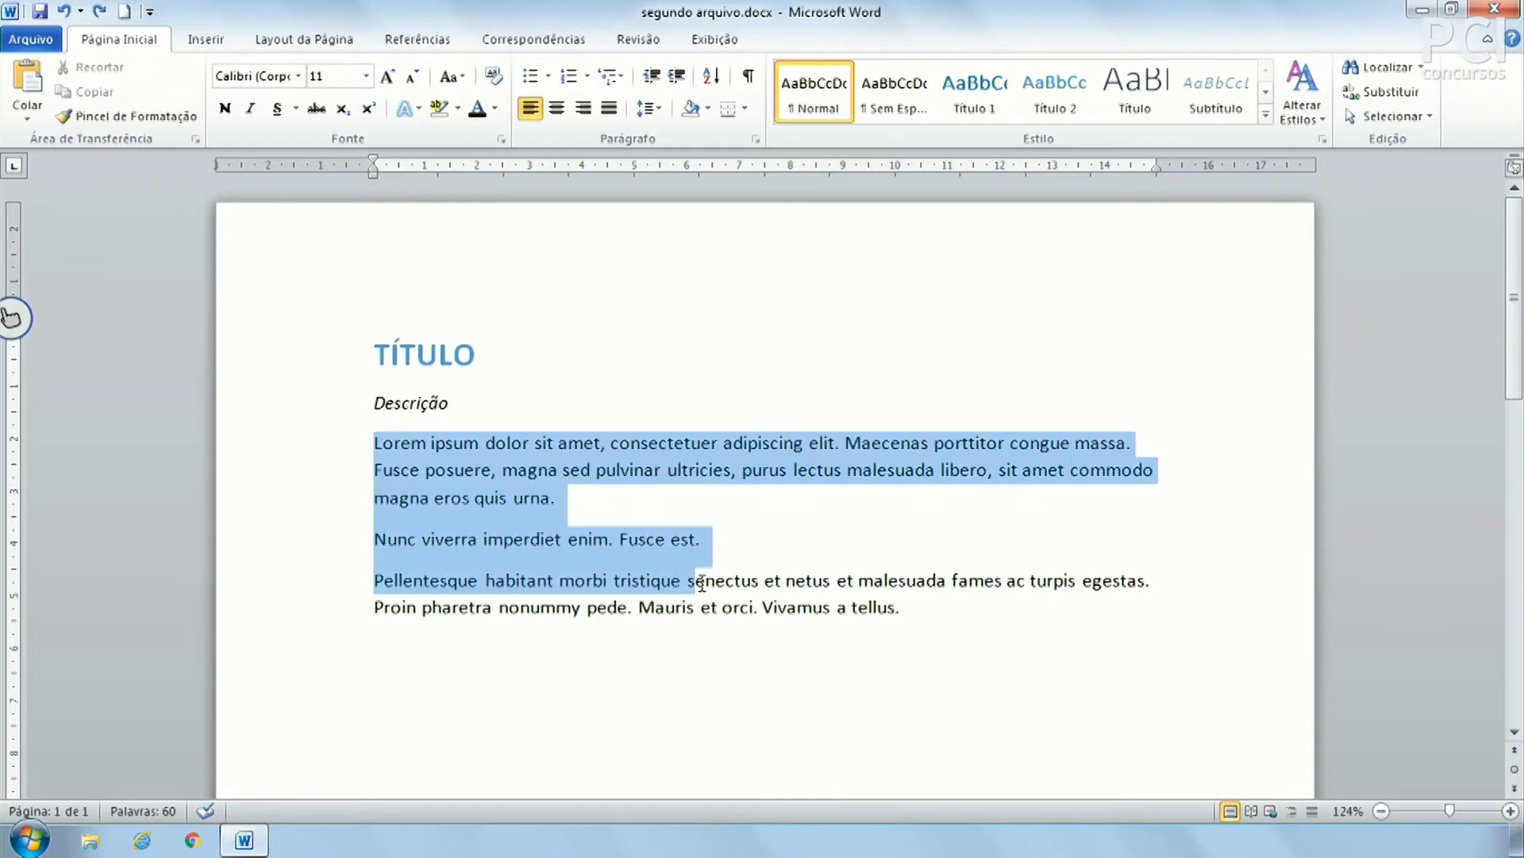
{"action": "left_click", "coordinate": [1006, 582], "text": "shift"}
{"action": "left_click", "coordinate": [782, 615], "text": "shift"}
{"action": "left_click", "coordinate": [671, 453], "text": "shift"}
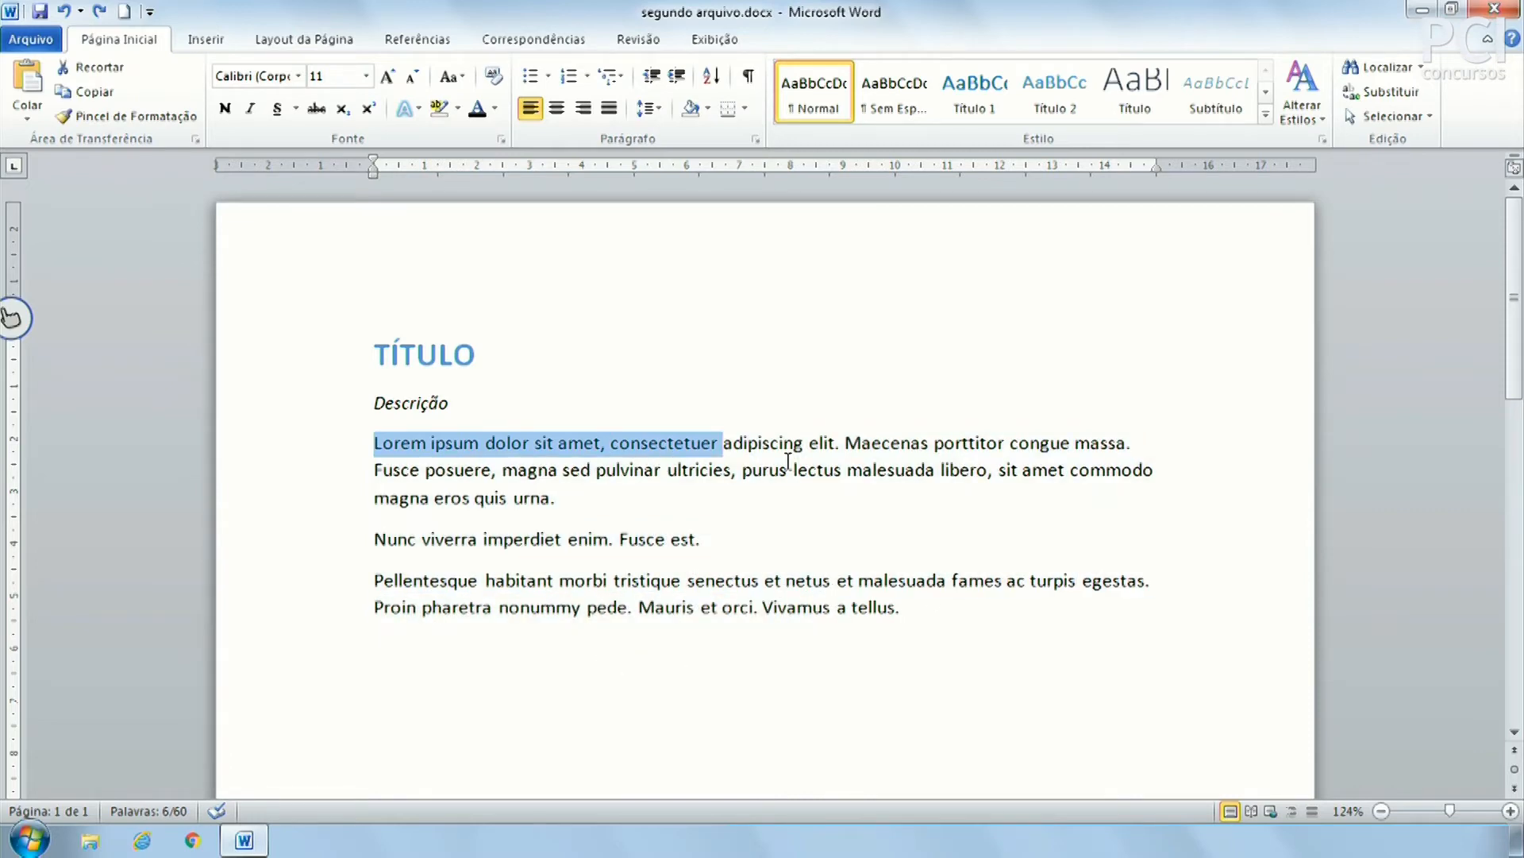
{"action": "left_click", "coordinate": [622, 470]}
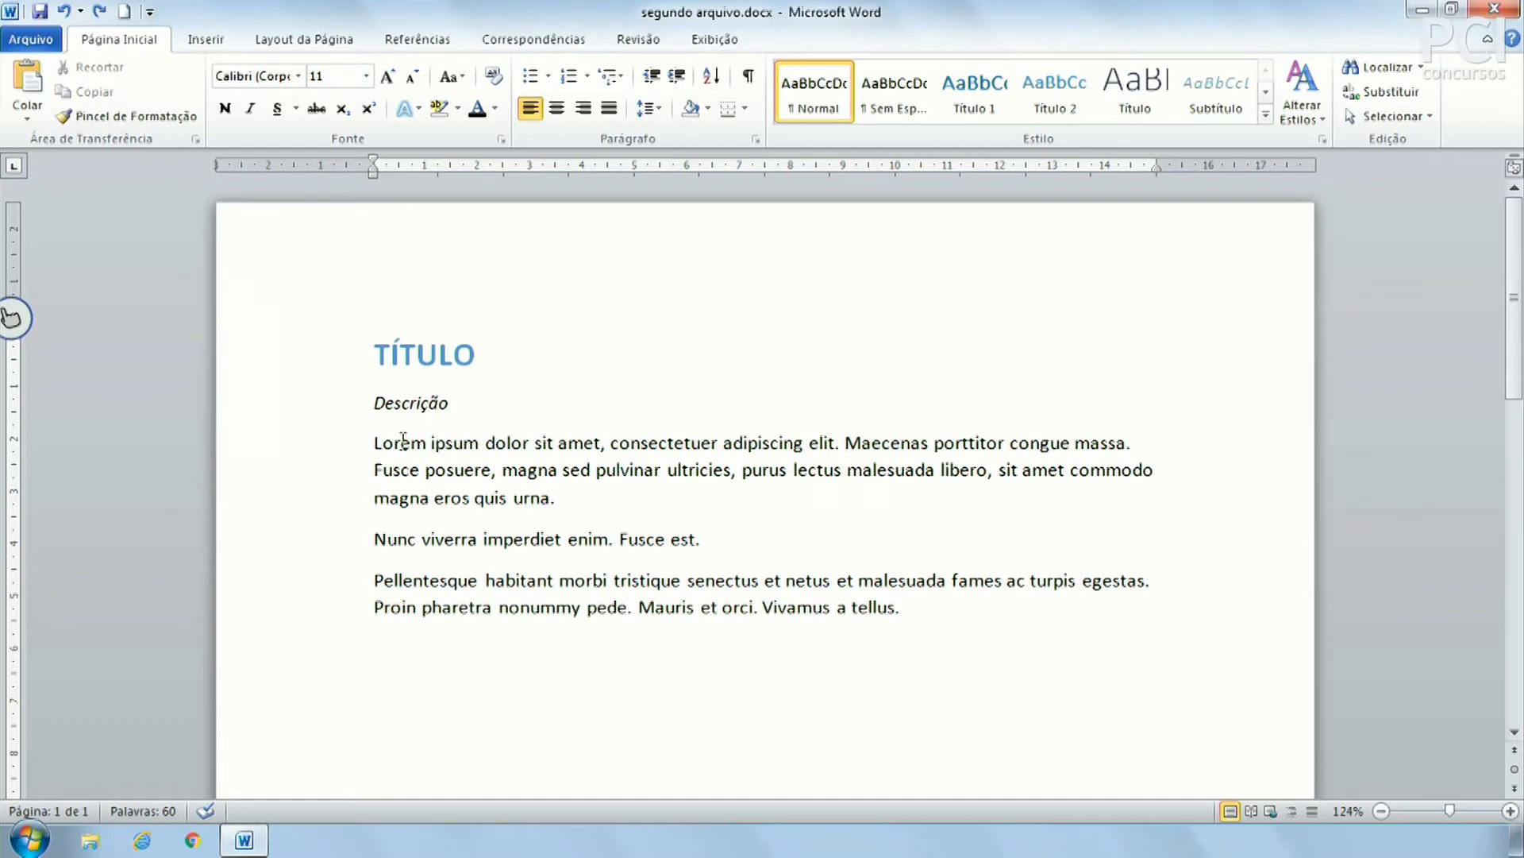
{"action": "key", "text": "Up"}
{"action": "key", "text": "Up"}
{"action": "left_click", "coordinate": [848, 470]}
{"action": "left_click", "coordinate": [651, 580]}
{"action": "left_click", "coordinate": [703, 472]}
{"action": "left_click", "coordinate": [732, 472]}
{"action": "key", "text": "BackSpace"}
{"action": "type", "text": ","}
{"action": "left_click_drag", "start_coordinate": [436, 349], "coordinate": [565, 540]}
{"action": "left_click", "coordinate": [722, 606]}
{"action": "left_click", "coordinate": [514, 497]}
{"action": "mouse_move", "coordinate": [375, 442]}
{"action": "left_mouse_down"}
{"action": "mouse_move", "coordinate": [568, 506]}
{"action": "mouse_move", "coordinate": [373, 449]}
{"action": "left_mouse_up"}
{"action": "left_click", "coordinate": [569, 501]}
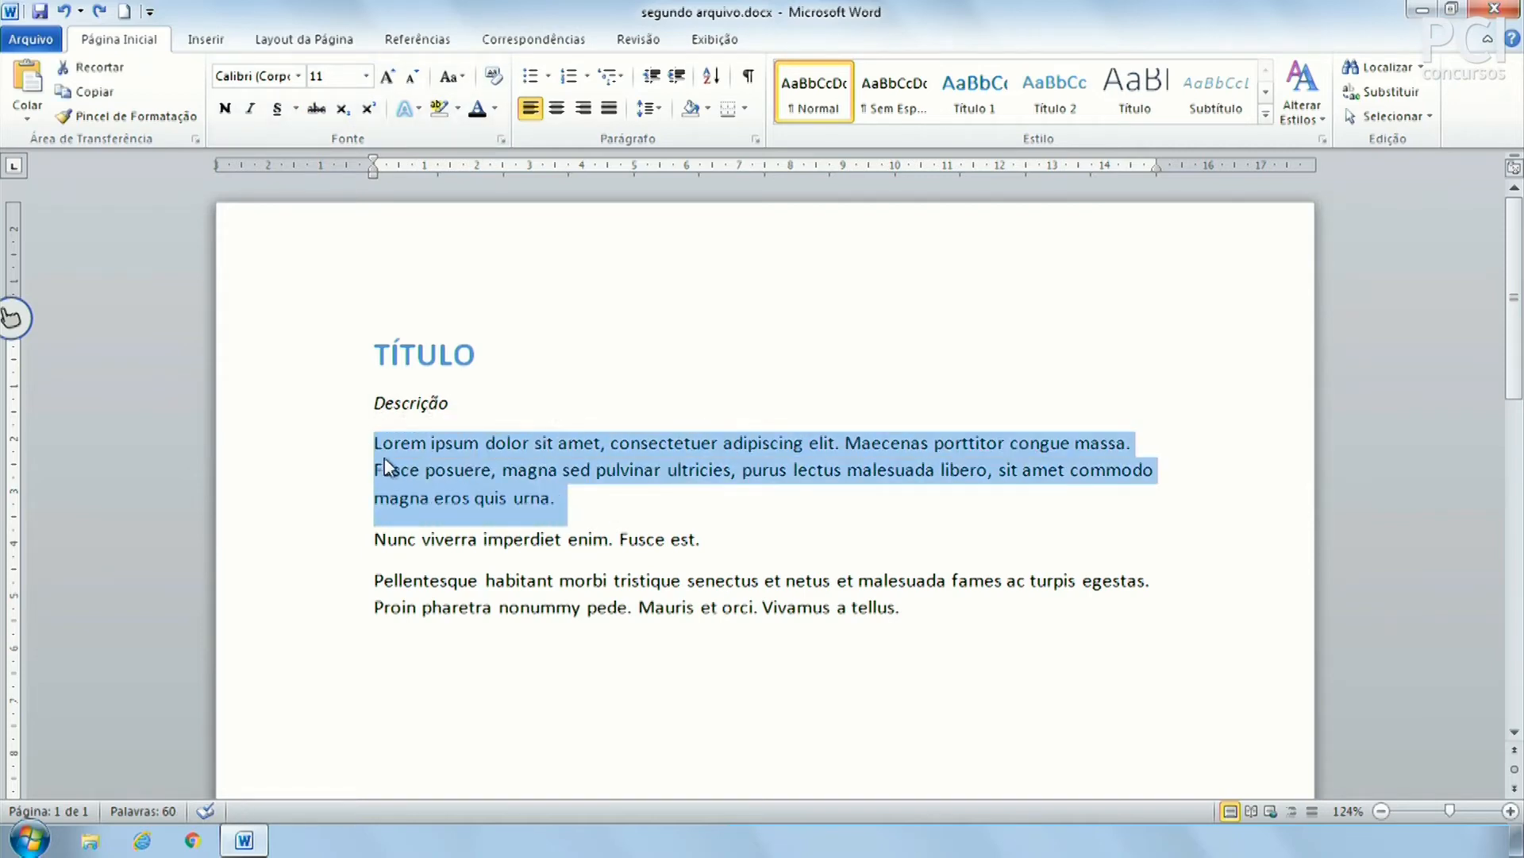
{"action": "left_click", "coordinate": [385, 469]}
{"action": "left_click_drag", "start_coordinate": [374, 443], "coordinate": [578, 512]}
{"action": "left_click", "coordinate": [577, 516]}
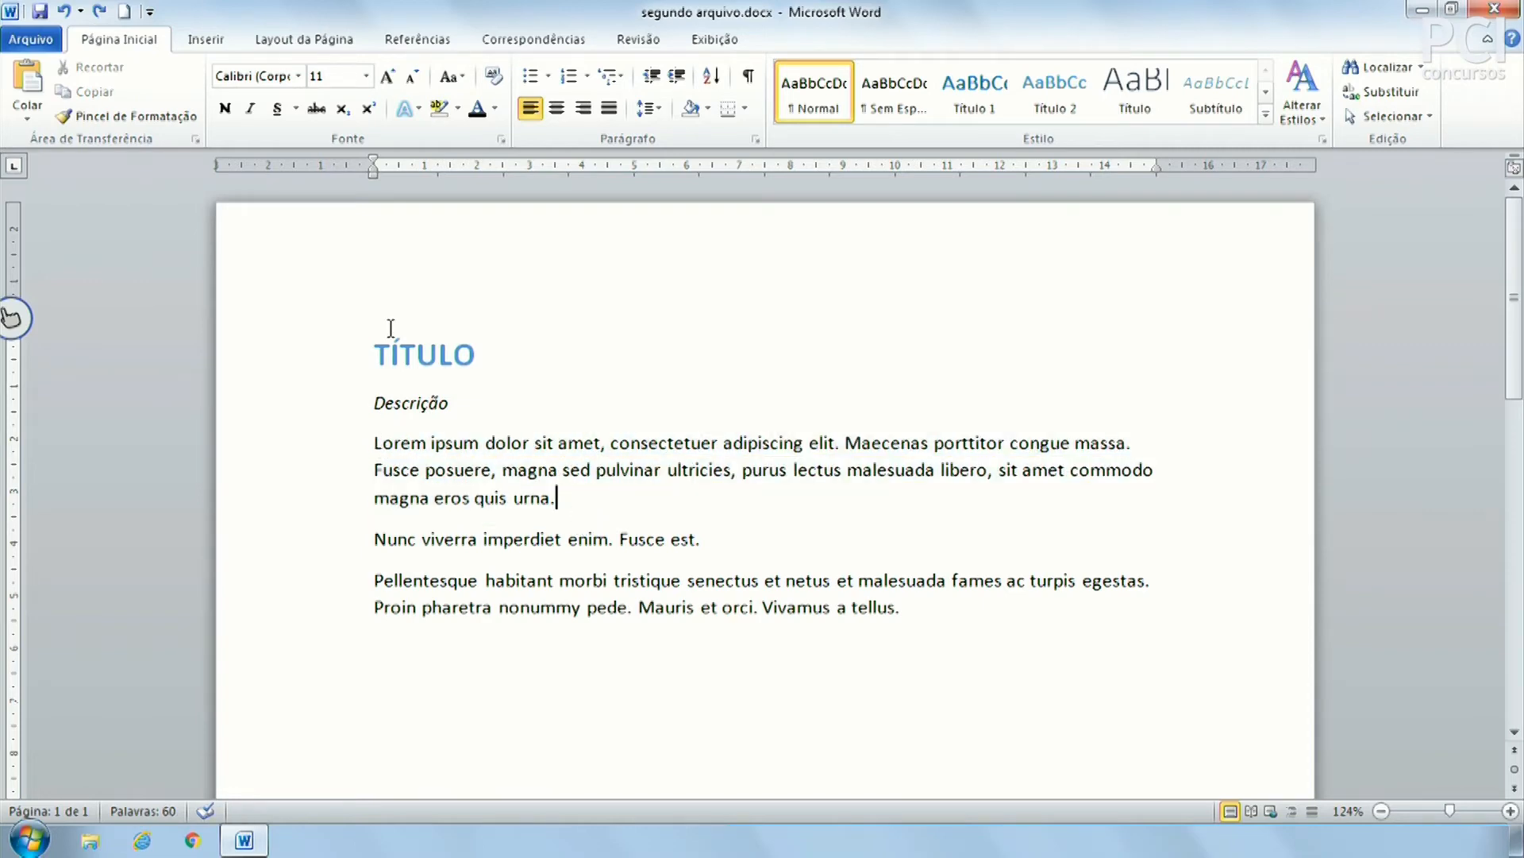
{"action": "left_click", "coordinate": [298, 75]}
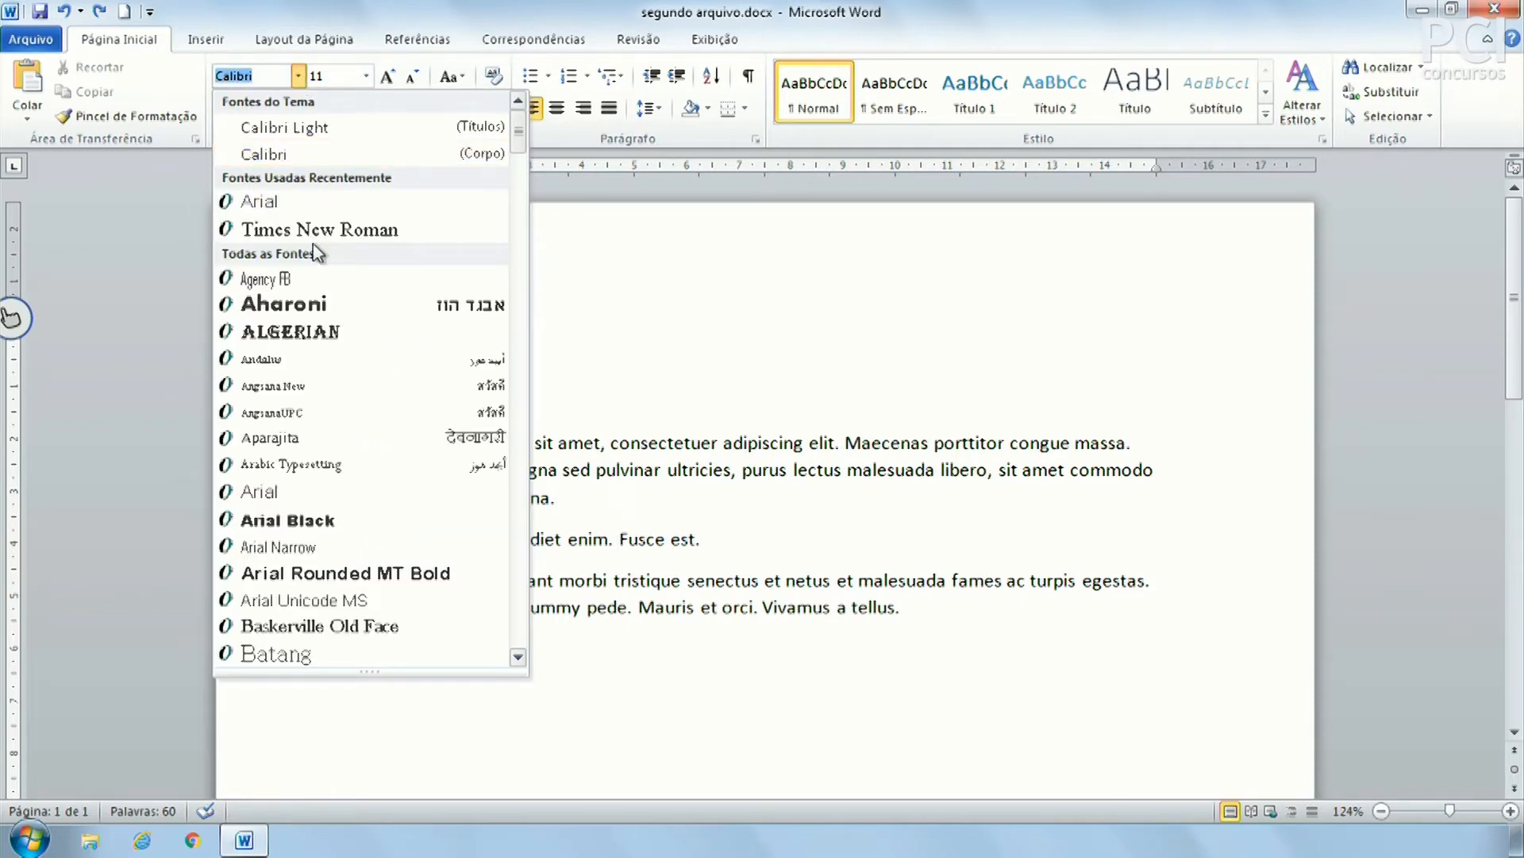
{"action": "scroll", "coordinate": [350, 525], "scroll_direction": "down", "scroll_amount": 1}
{"action": "scroll", "coordinate": [353, 524], "scroll_direction": "down", "scroll_amount": 12}
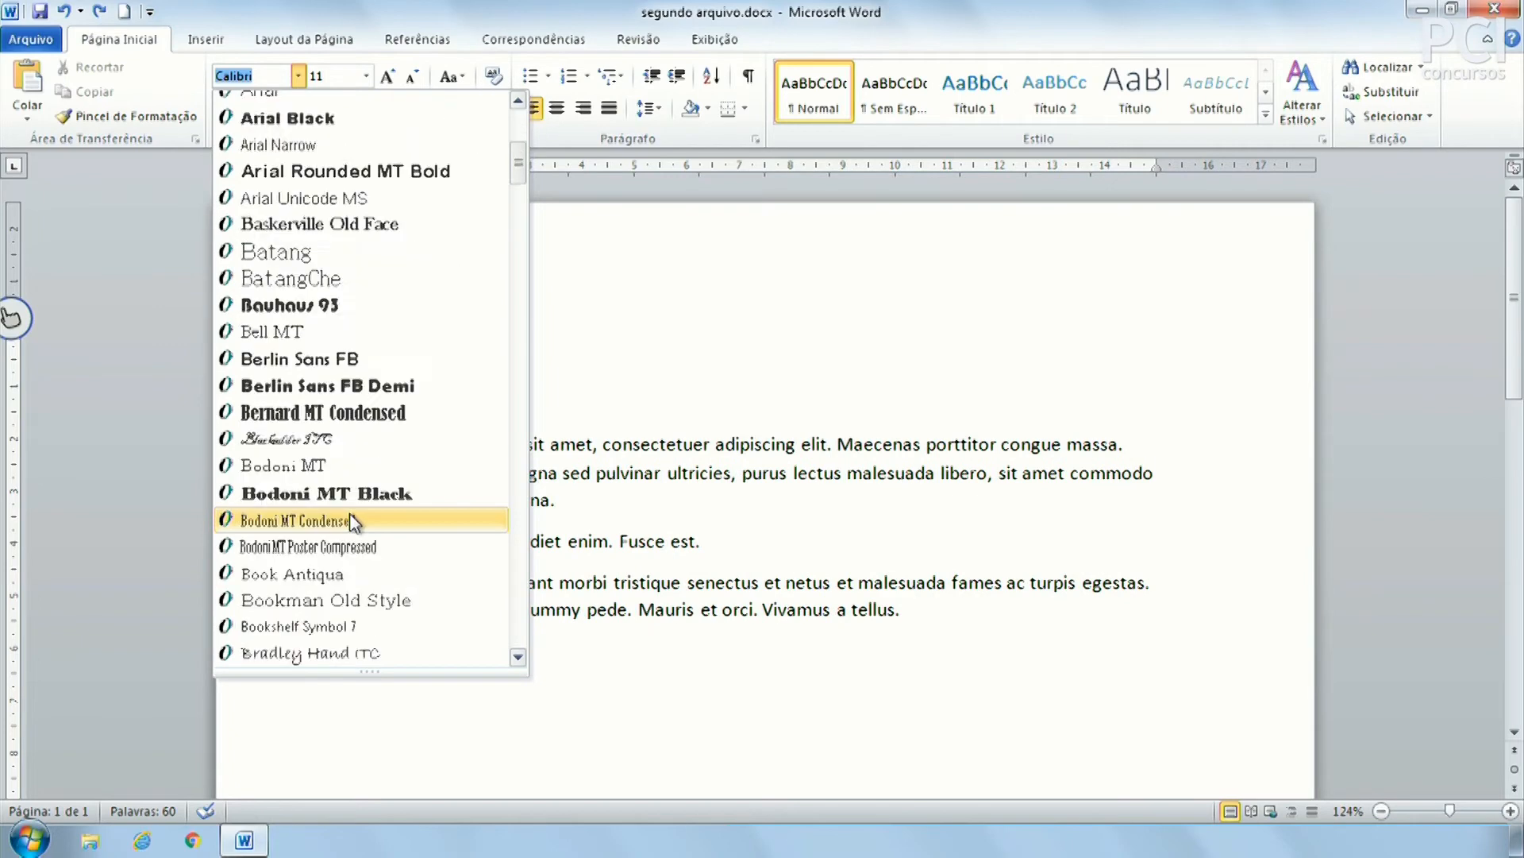
{"action": "scroll", "coordinate": [354, 520], "scroll_direction": "down", "scroll_amount": 5}
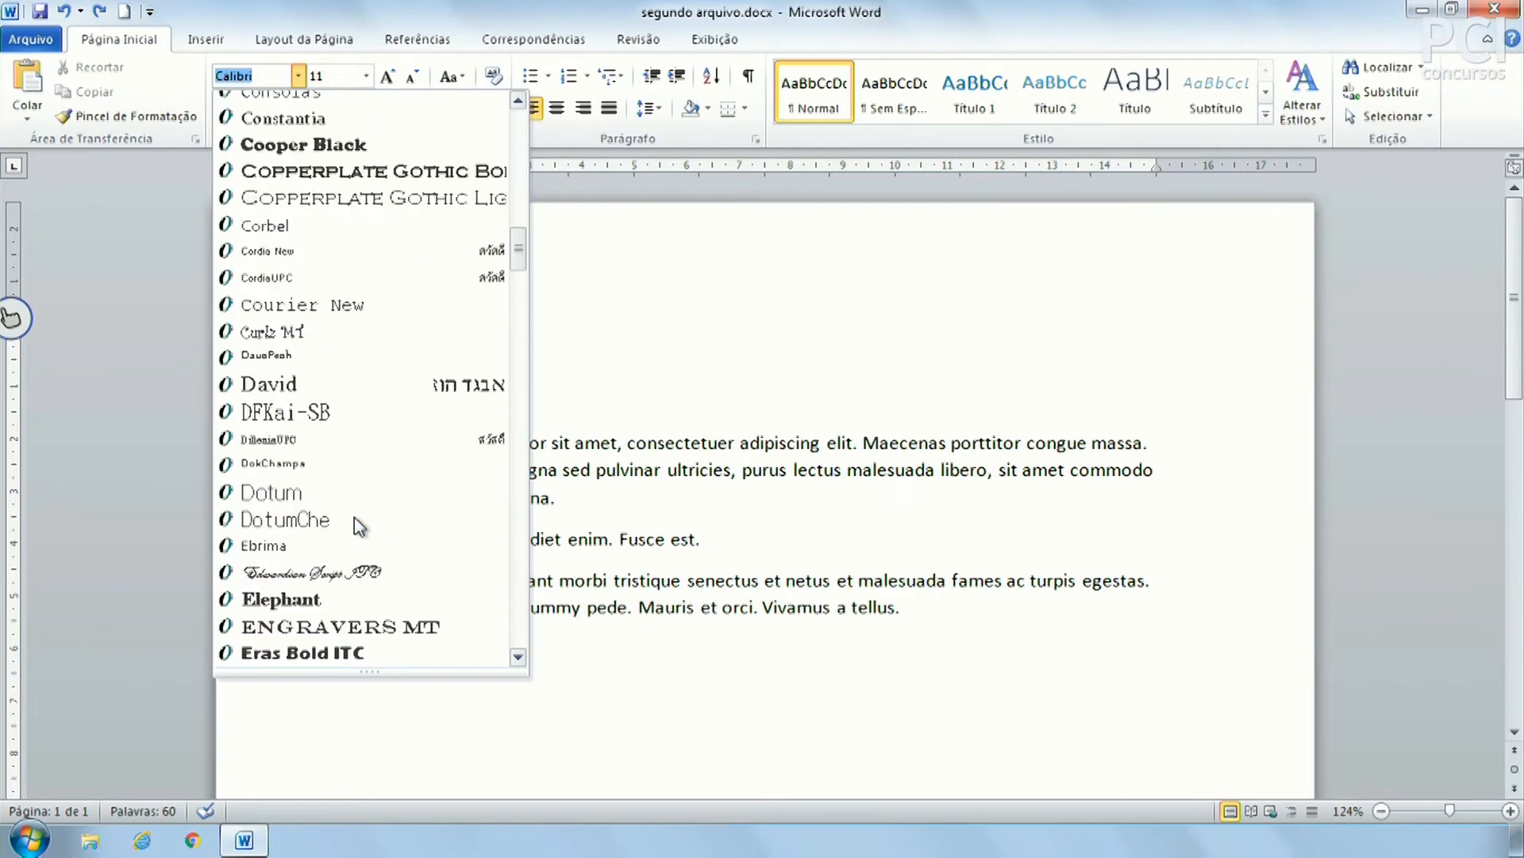
{"action": "scroll", "coordinate": [354, 521], "scroll_direction": "up", "scroll_amount": 5}
{"action": "scroll", "coordinate": [357, 570], "scroll_direction": "down", "scroll_amount": 1}
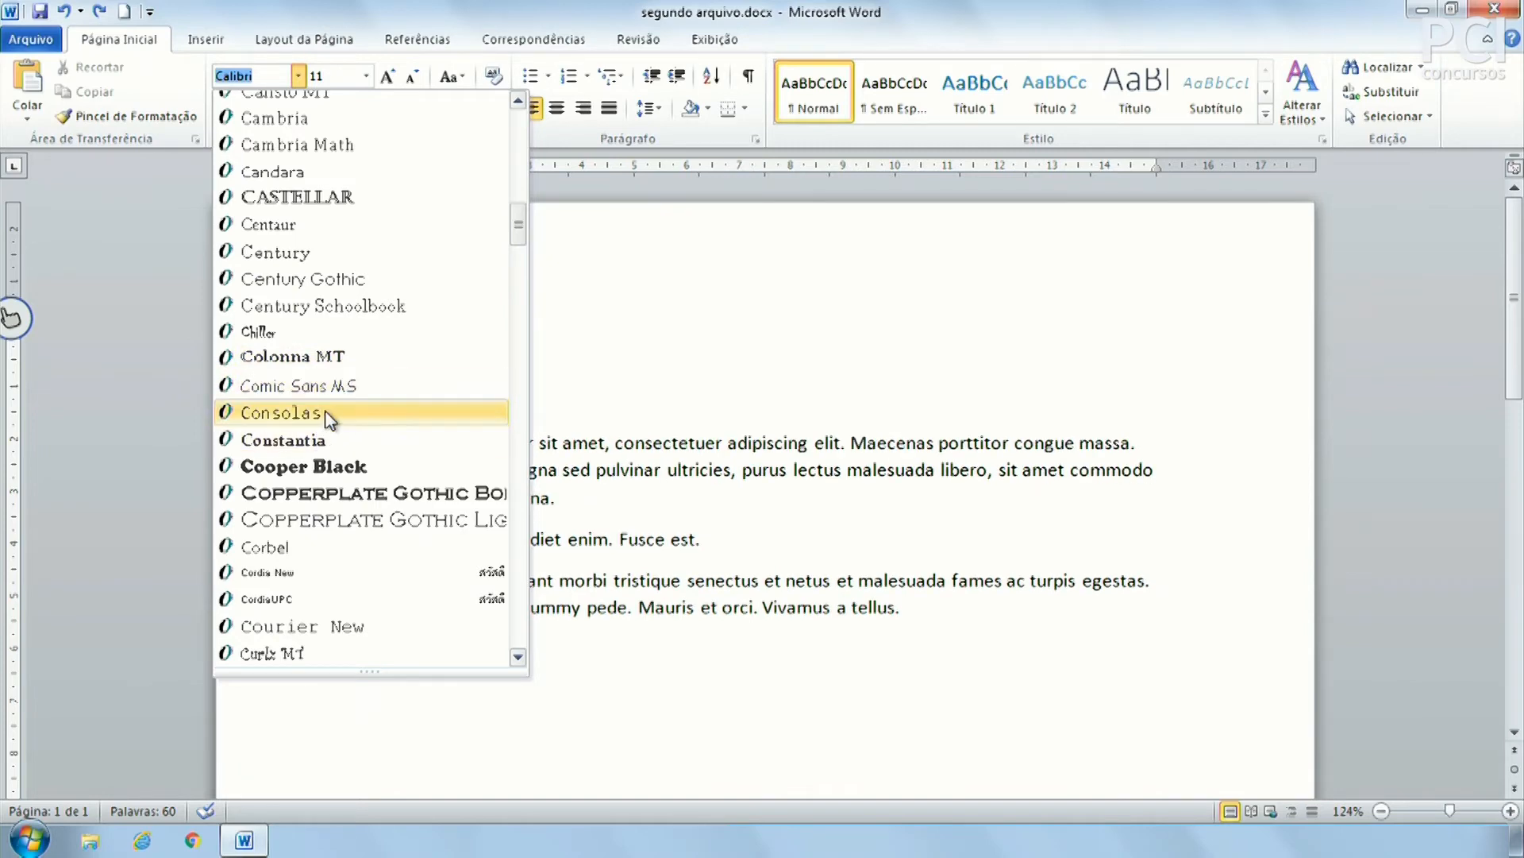
{"action": "scroll", "coordinate": [350, 439], "scroll_direction": "down", "scroll_amount": 10}
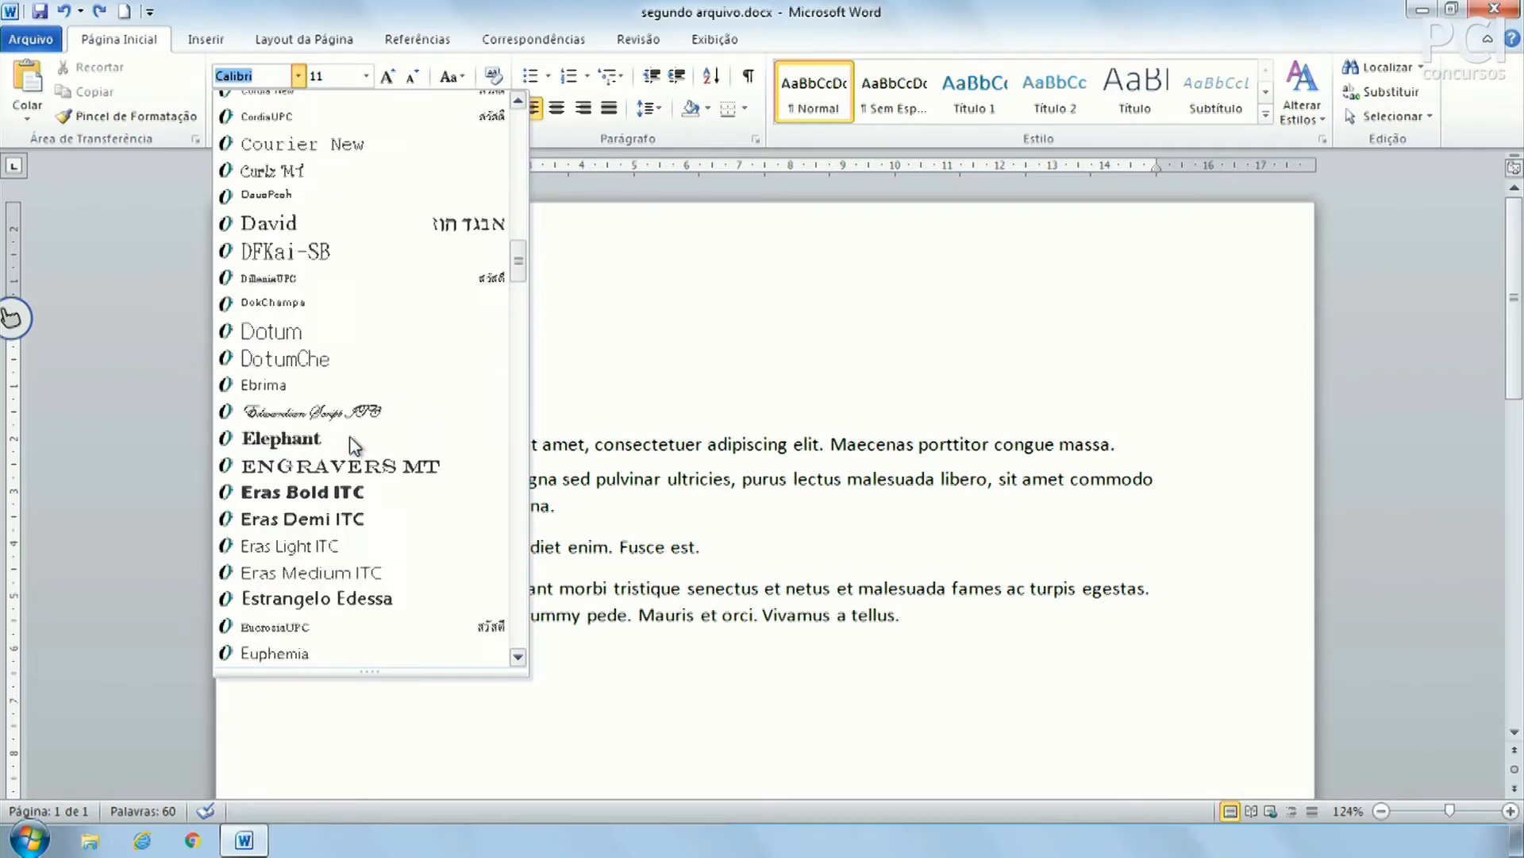
{"action": "scroll", "coordinate": [354, 444], "scroll_direction": "up", "scroll_amount": 9}
{"action": "scroll", "coordinate": [361, 441], "scroll_direction": "up", "scroll_amount": 12}
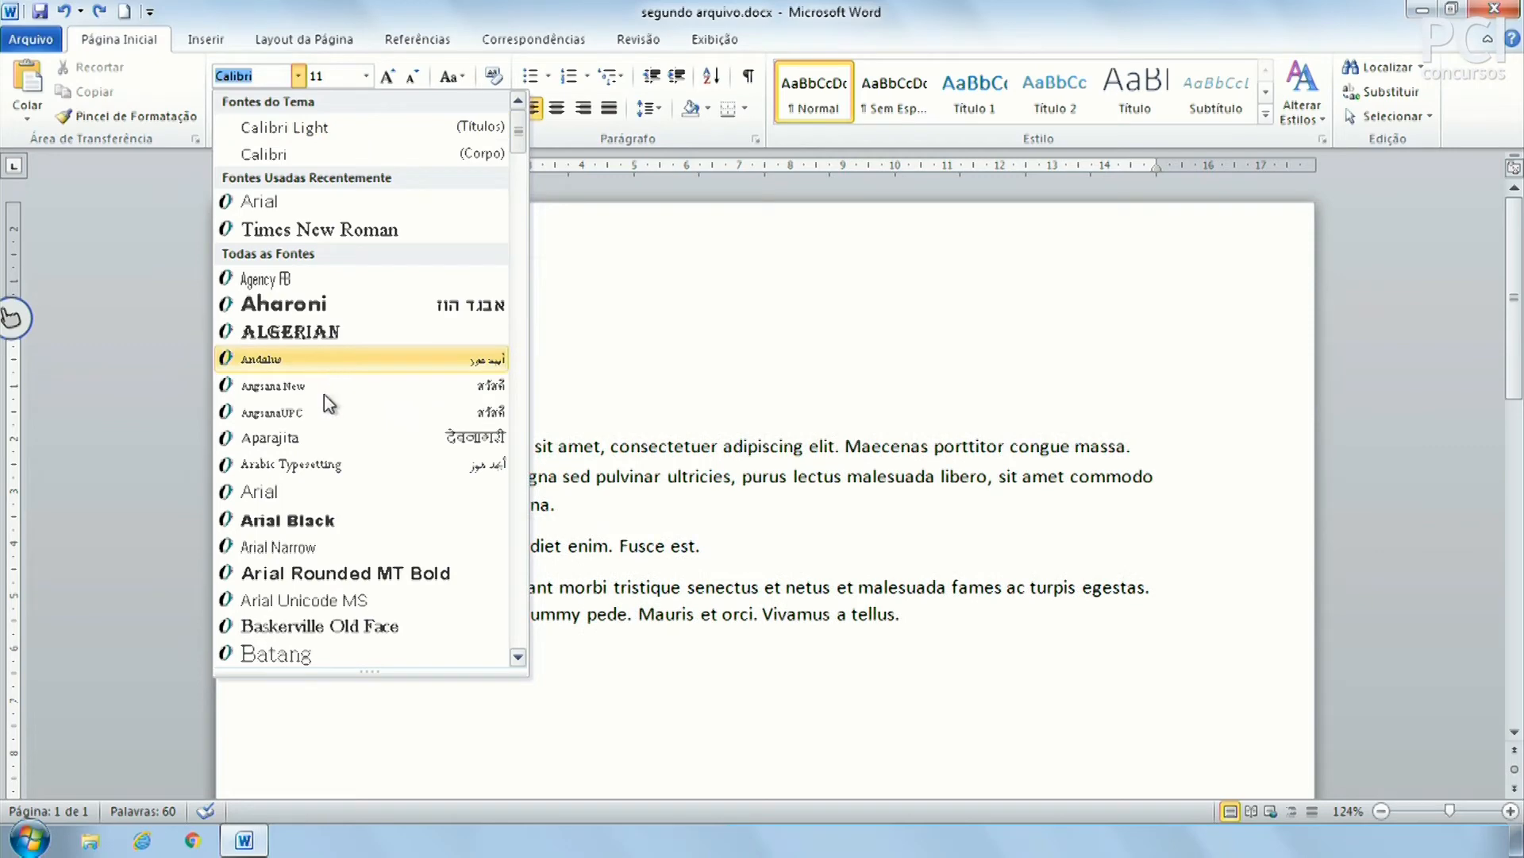
{"action": "left_click", "coordinate": [591, 442]}
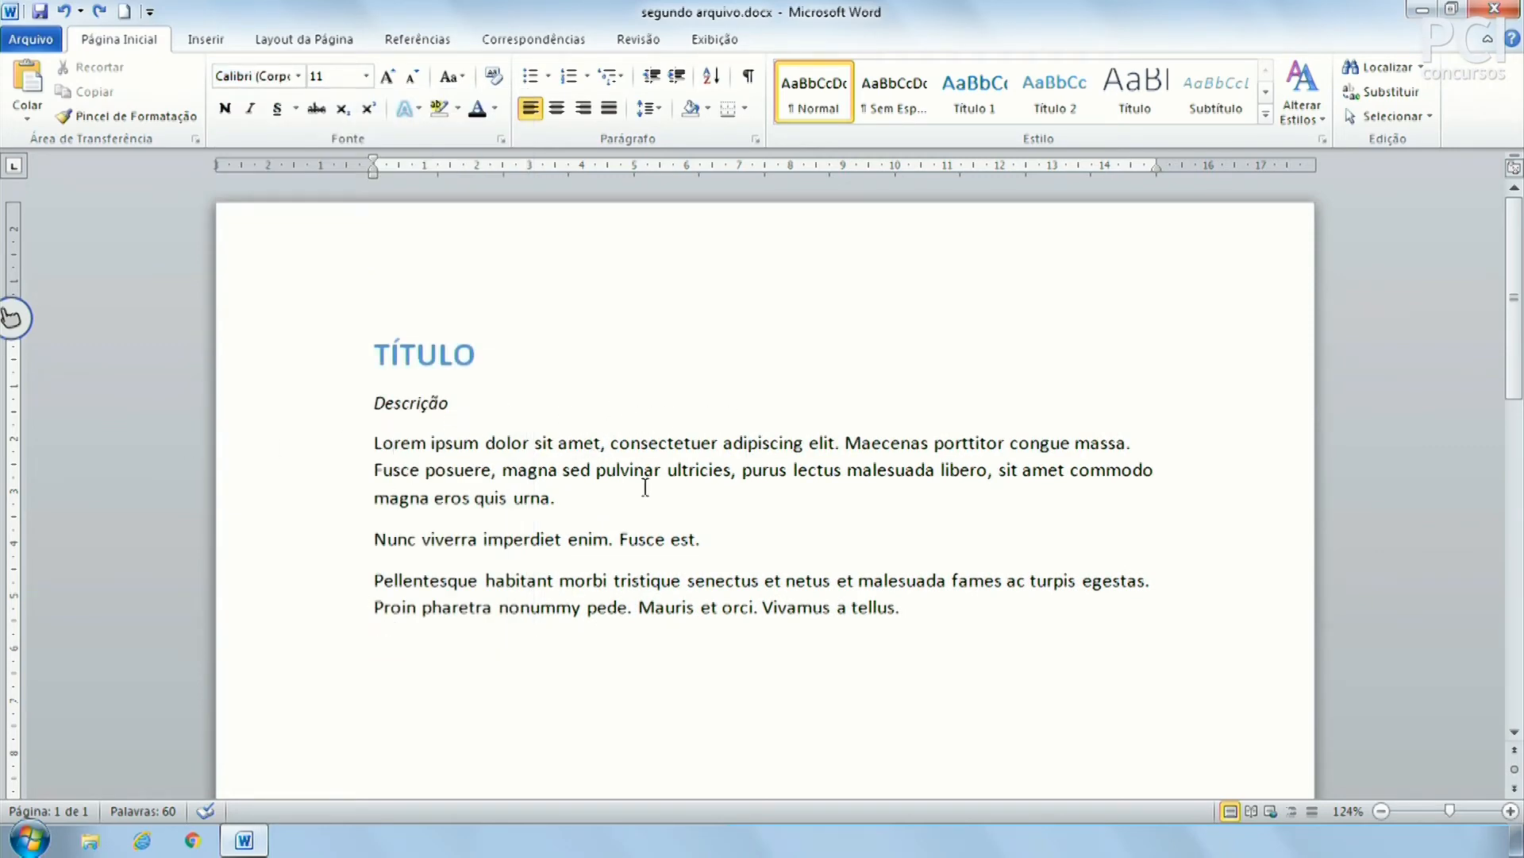
{"action": "left_click", "coordinate": [889, 446]}
{"action": "left_click", "coordinate": [891, 443]}
{"action": "left_click", "coordinate": [298, 76]}
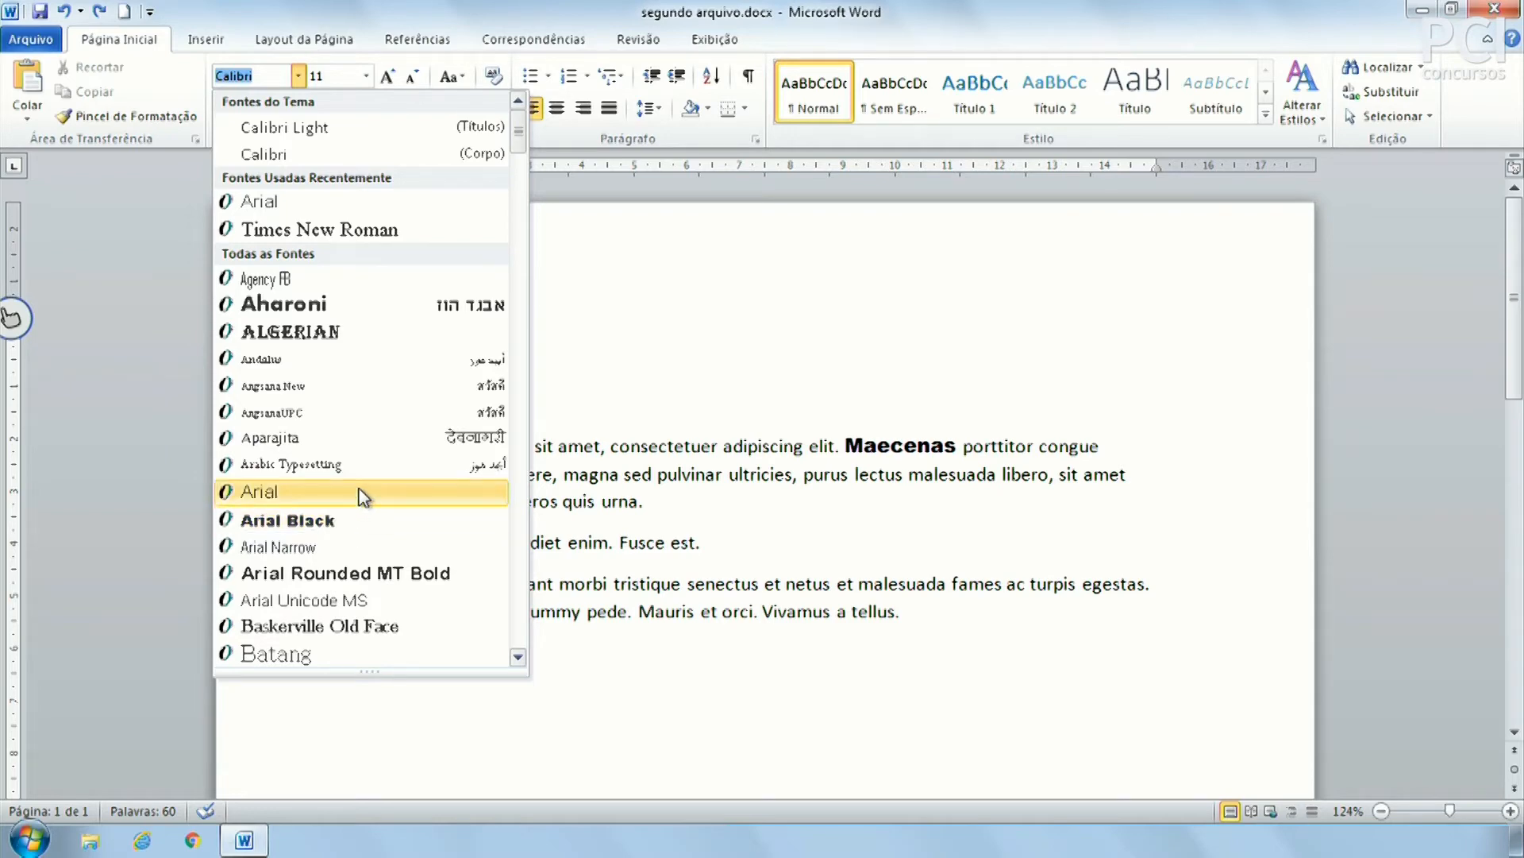
{"action": "scroll", "coordinate": [369, 525], "scroll_direction": "down", "scroll_amount": 2}
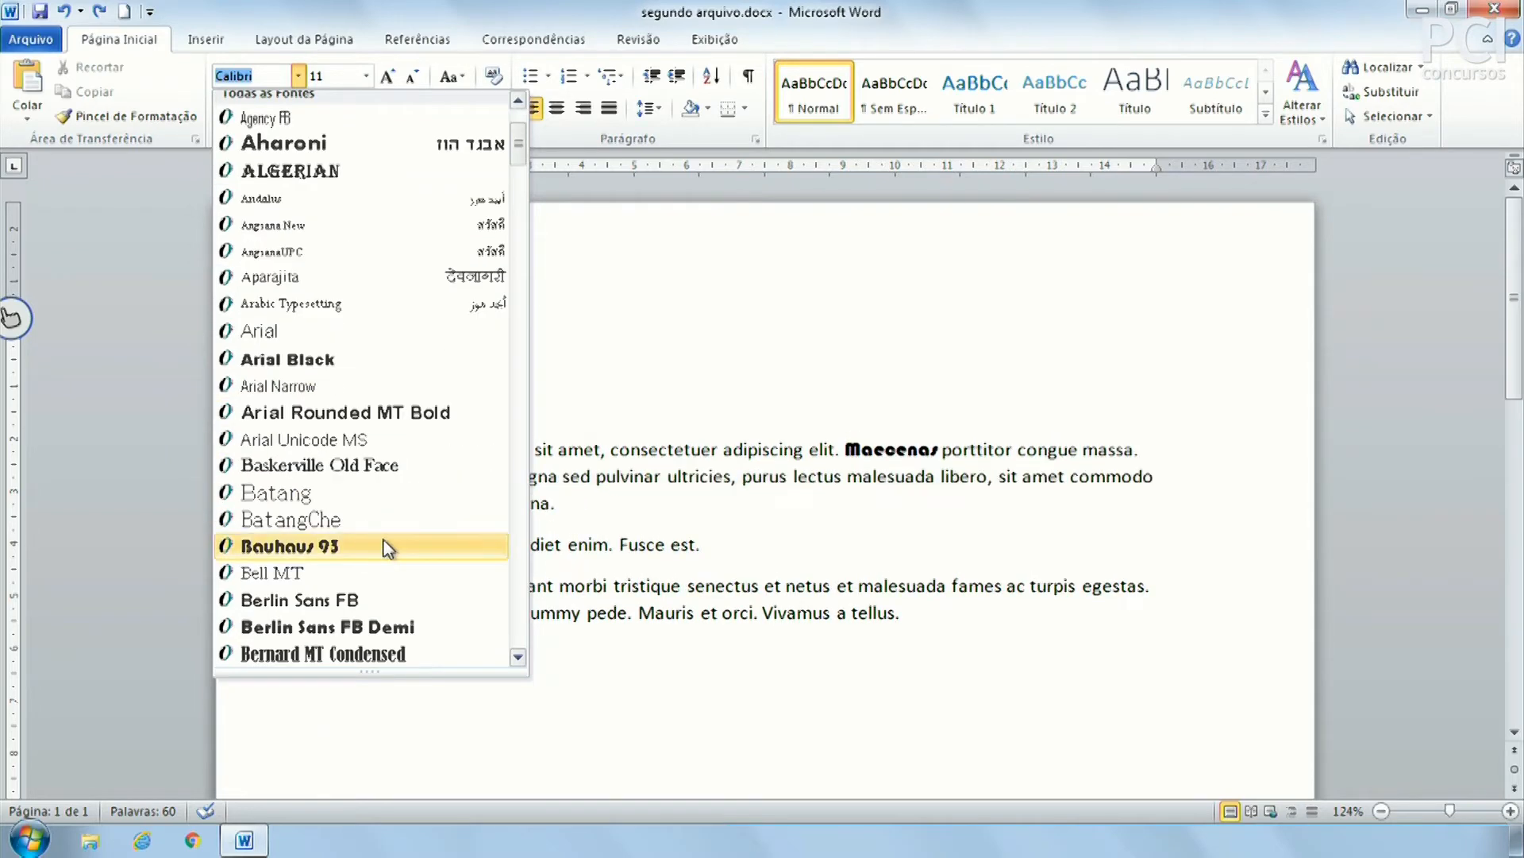
{"action": "left_click", "coordinate": [943, 511]}
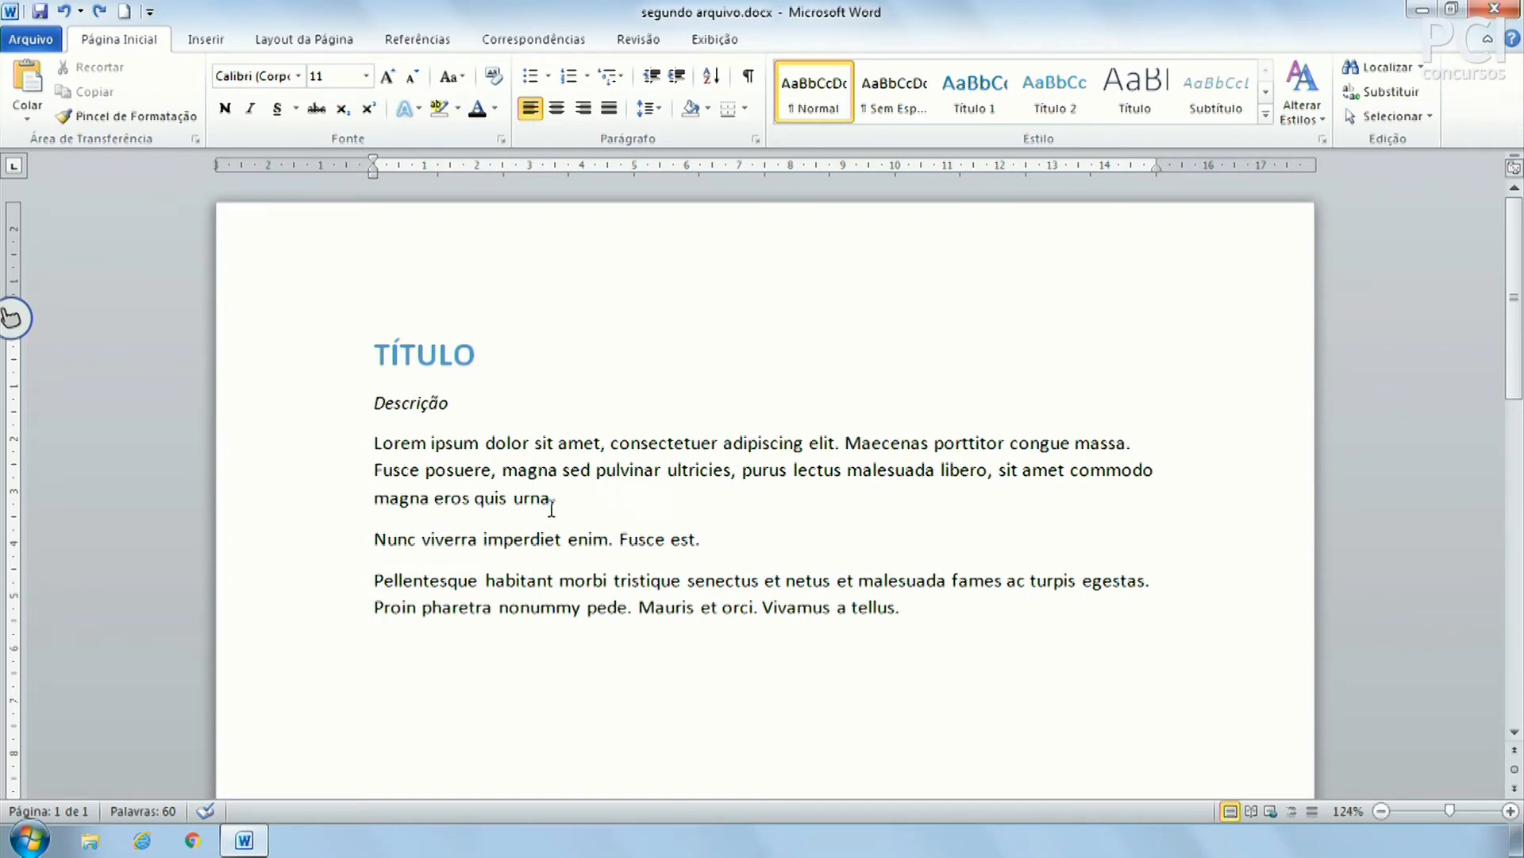
Apply Arial Narrow to the first paragraph, Lorem through urna
{"action": "left_click_drag", "start_coordinate": [575, 500], "coordinate": [365, 449]}
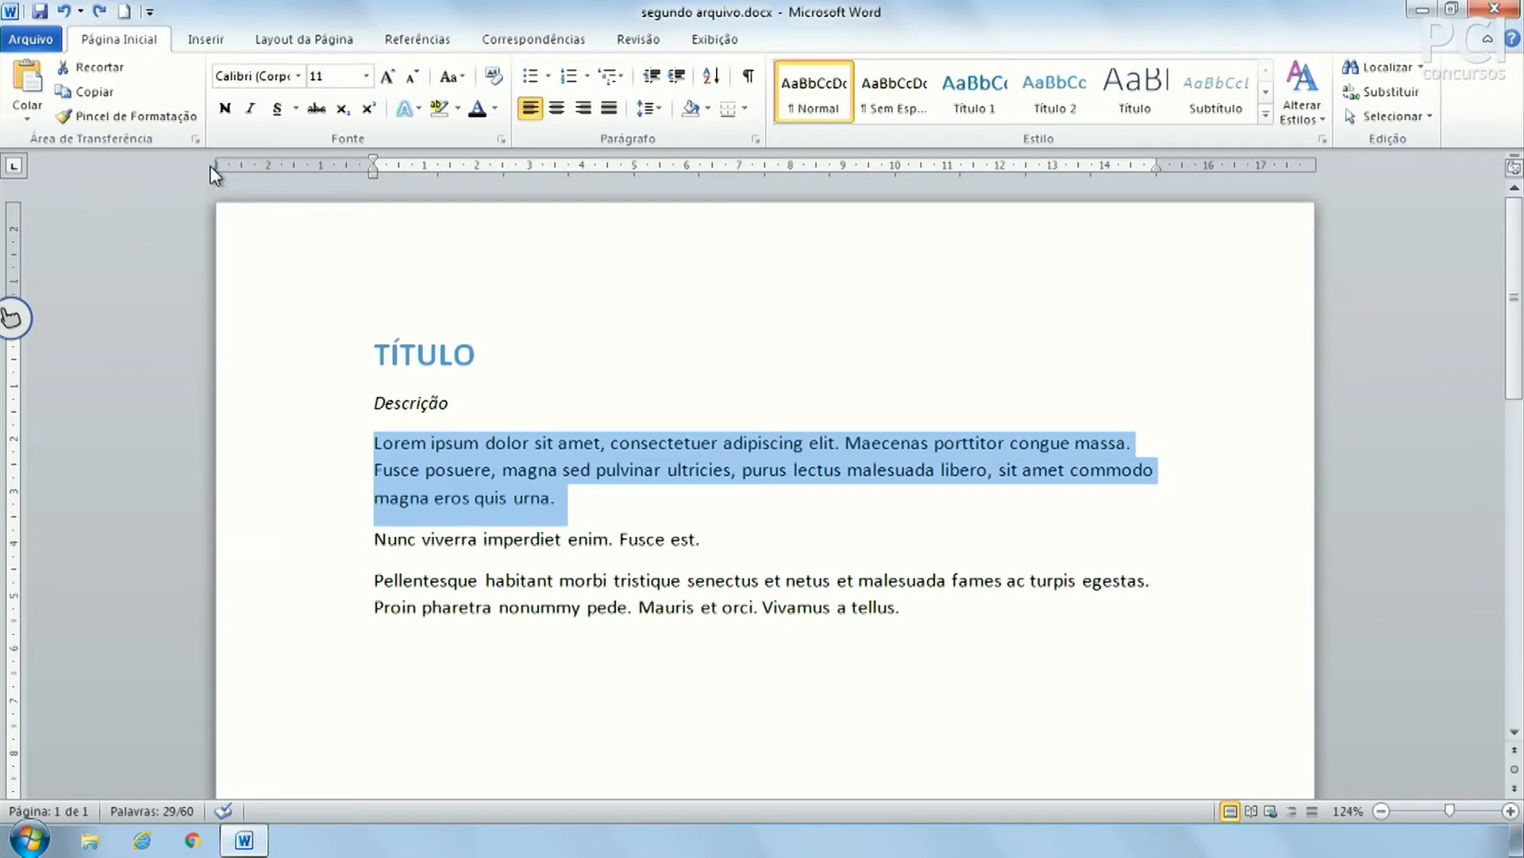
{"action": "left_click", "coordinate": [297, 77]}
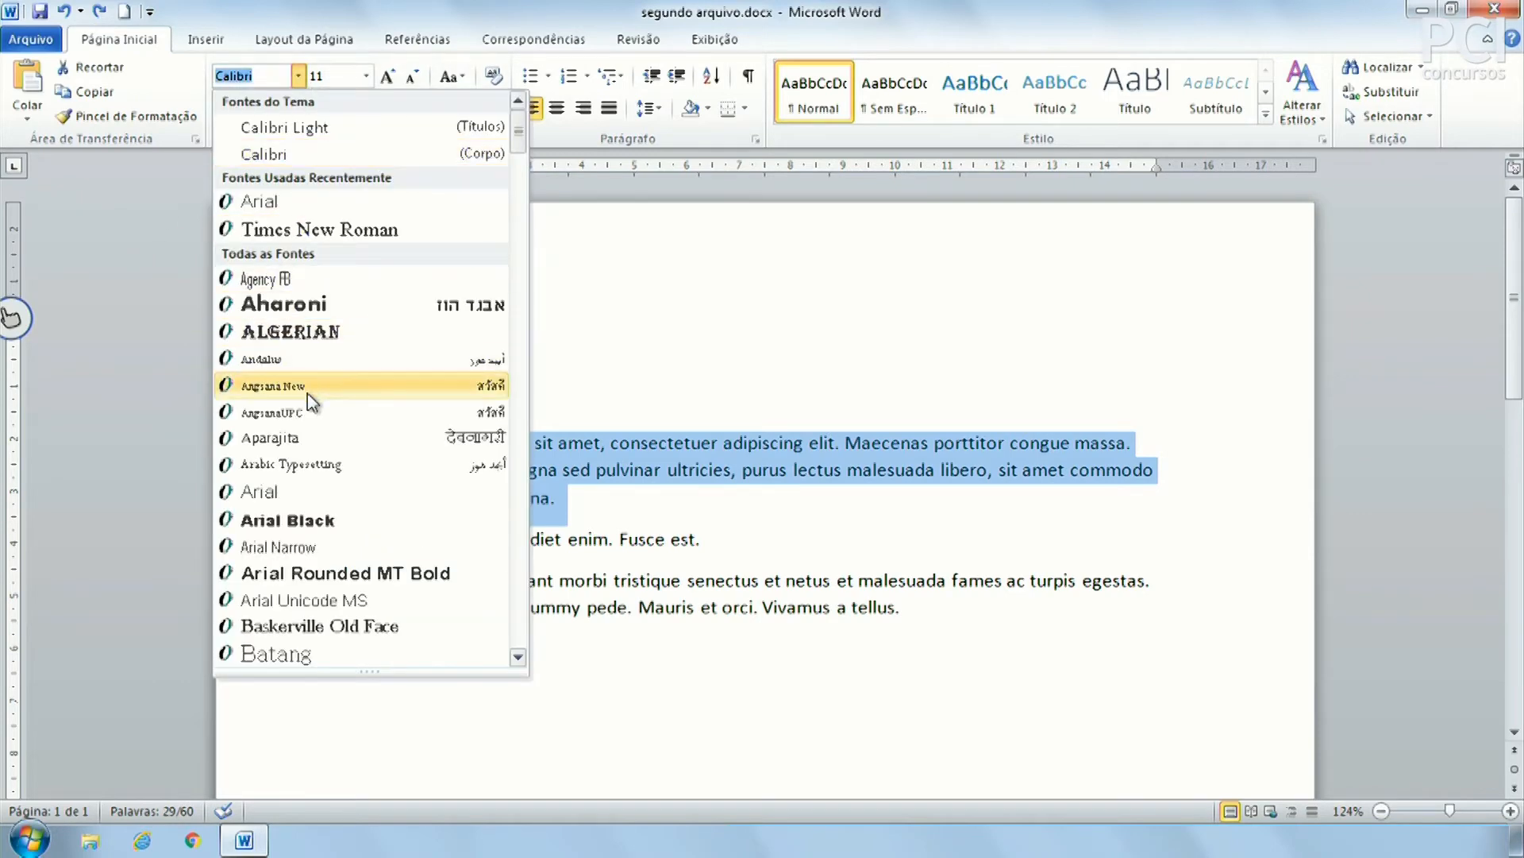
{"action": "left_click", "coordinate": [335, 547]}
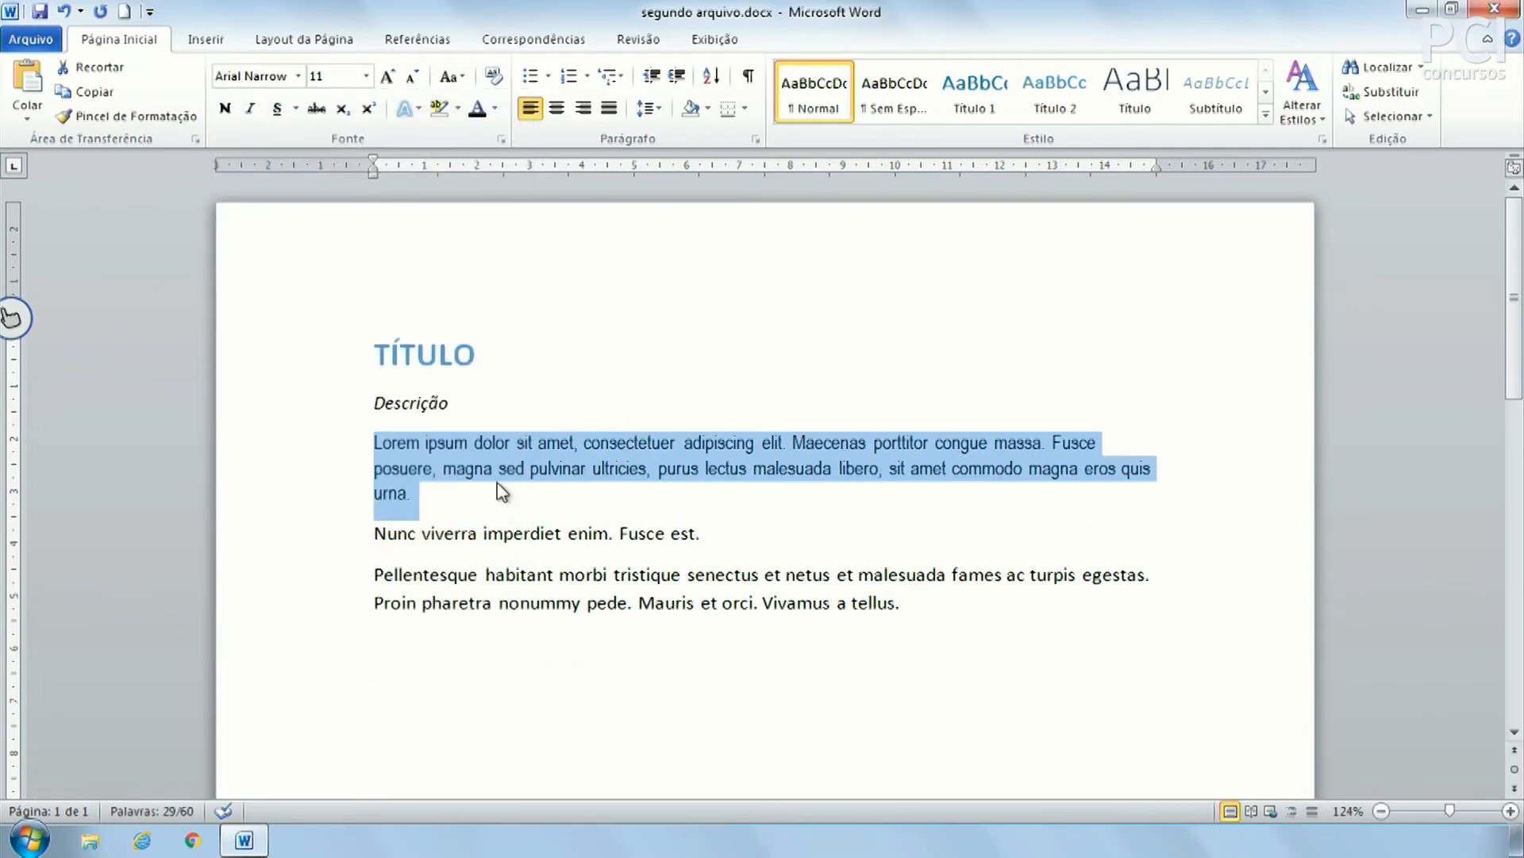
Compare the fonts of the Lorem, Nunc and Pellentesque lines, then place the caret in Maecenas
{"action": "left_click", "coordinate": [560, 574]}
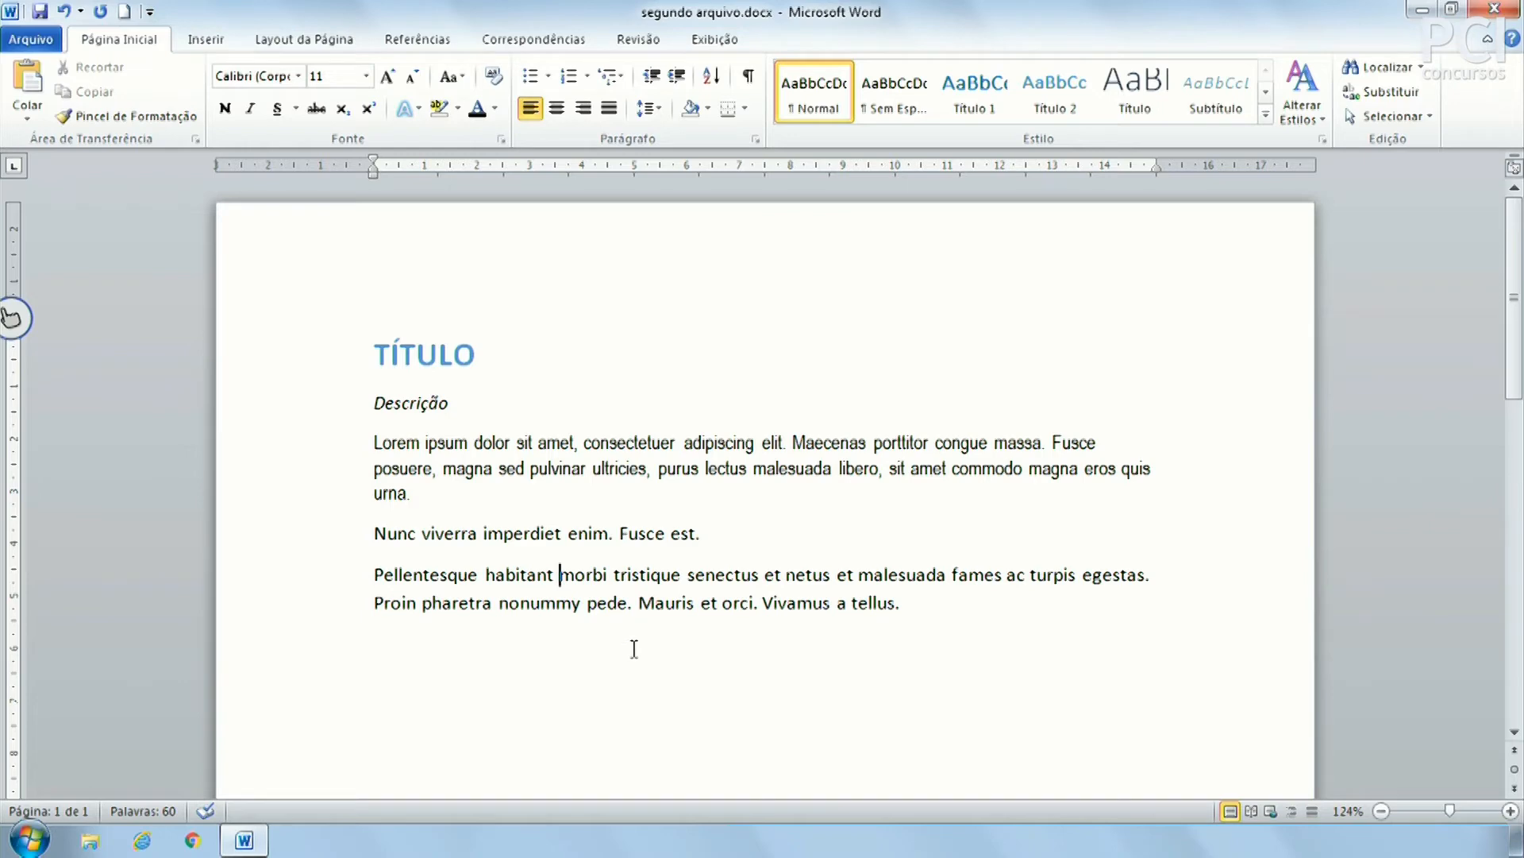
{"action": "left_click", "coordinate": [640, 437]}
{"action": "left_click", "coordinate": [640, 533]}
{"action": "left_click", "coordinate": [837, 442]}
{"action": "left_click", "coordinate": [365, 76]}
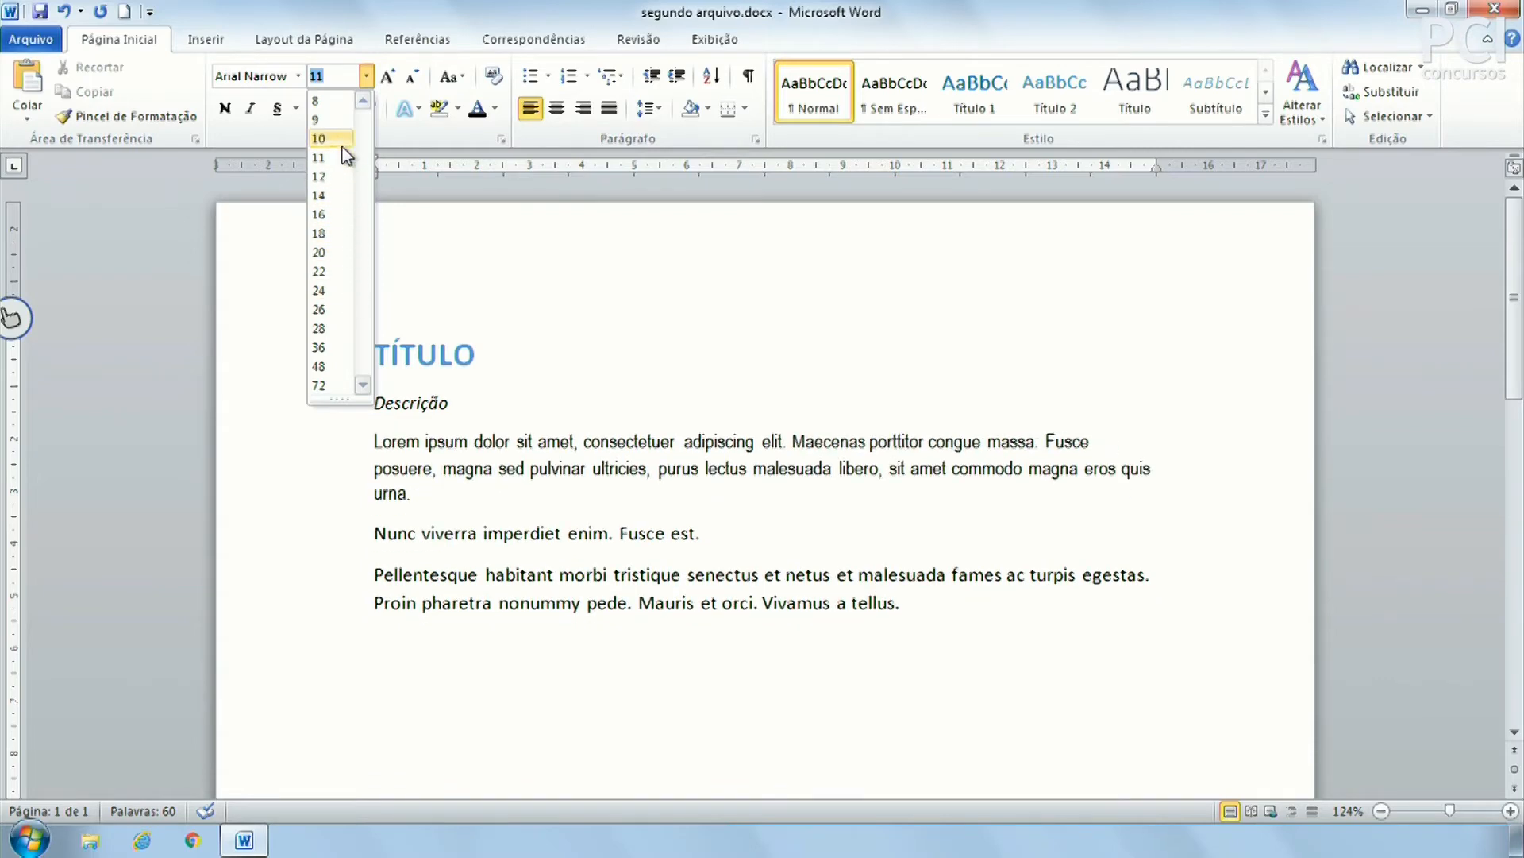
Set Maecenas to 18 pt, then select the Nunc viverra line
{"action": "left_click", "coordinate": [319, 233]}
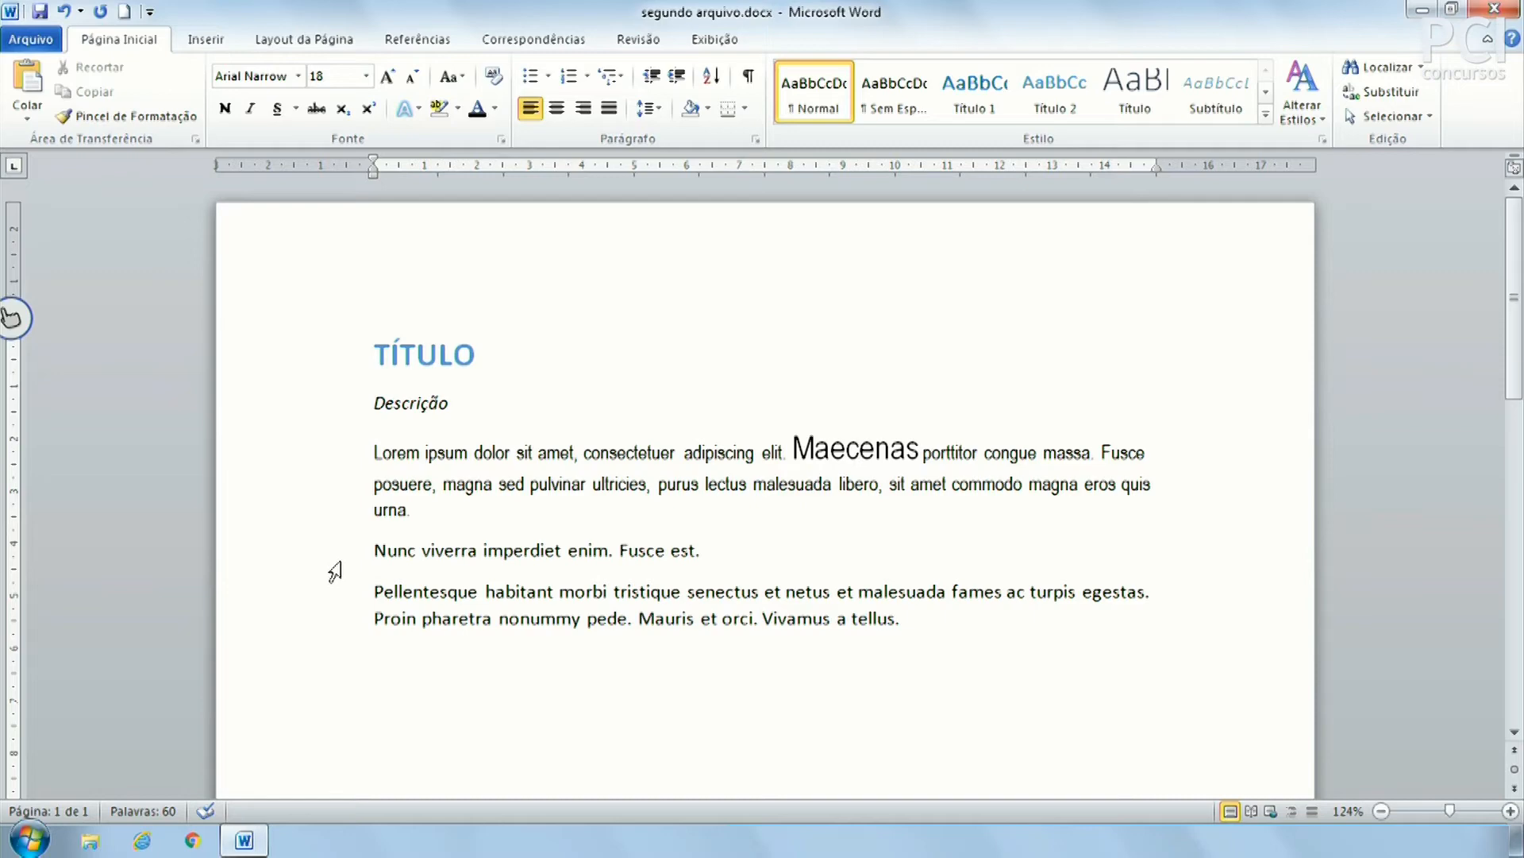
{"action": "left_click", "coordinate": [329, 561]}
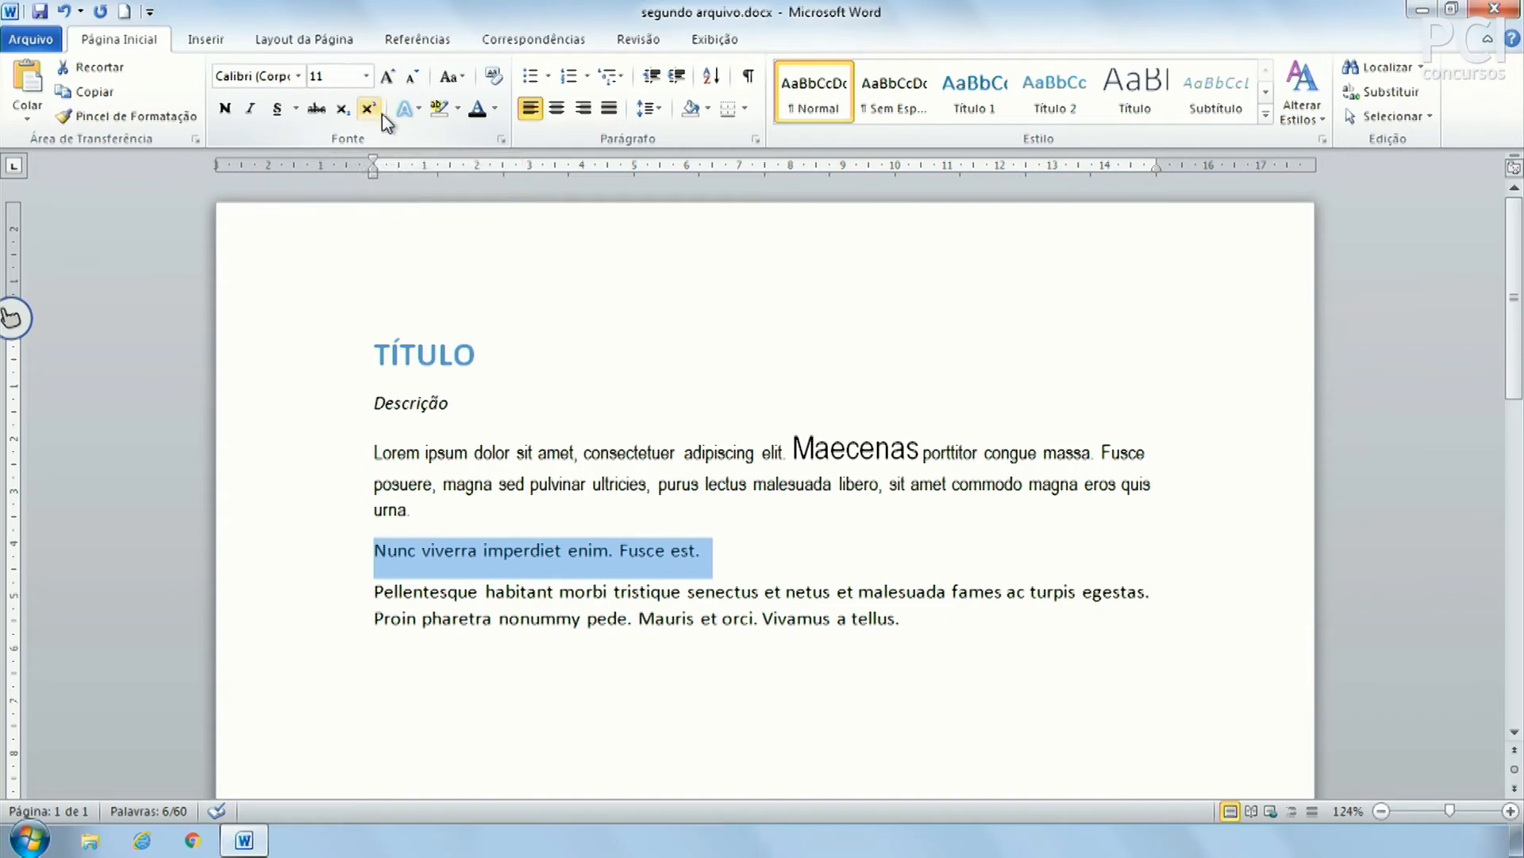
Enlarge the Nunc viverra line with Grow Font, then shrink it back to 14 pt
{"action": "left_click", "coordinate": [386, 77]}
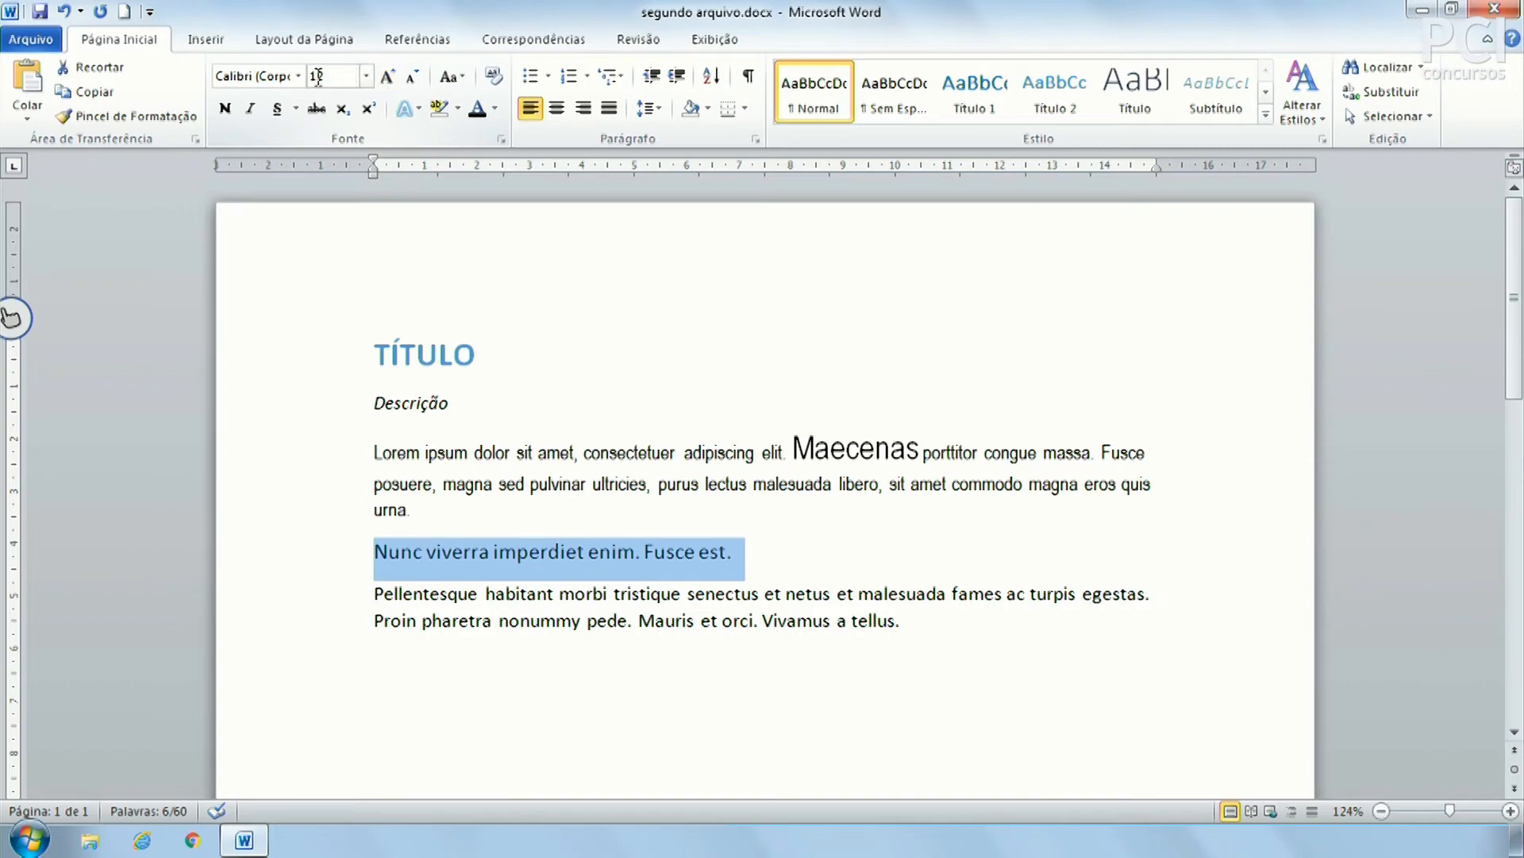
{"action": "left_click", "coordinate": [389, 77]}
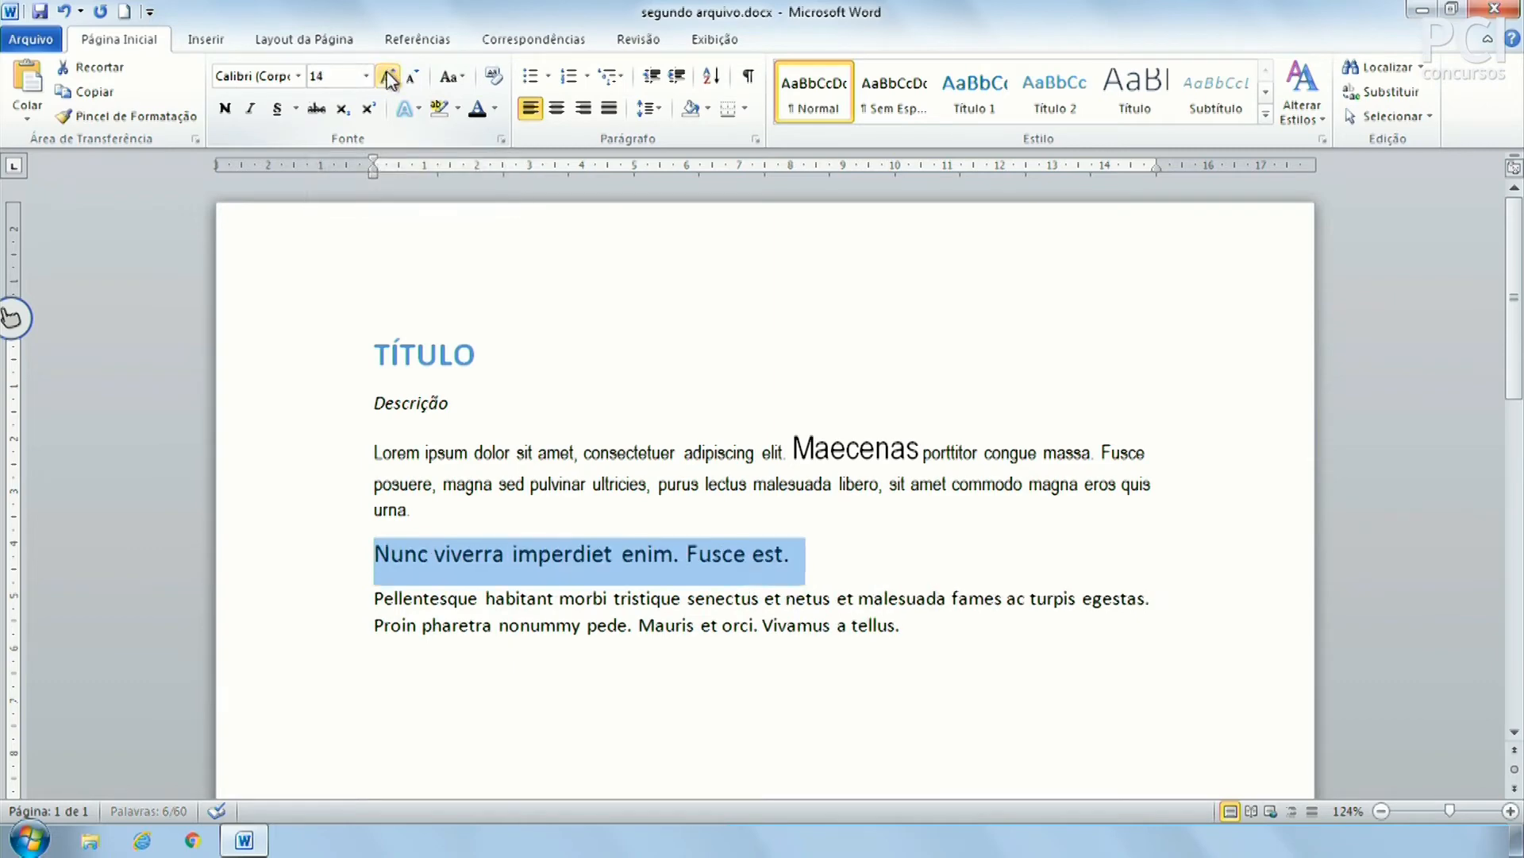
{"action": "left_click", "coordinate": [389, 77]}
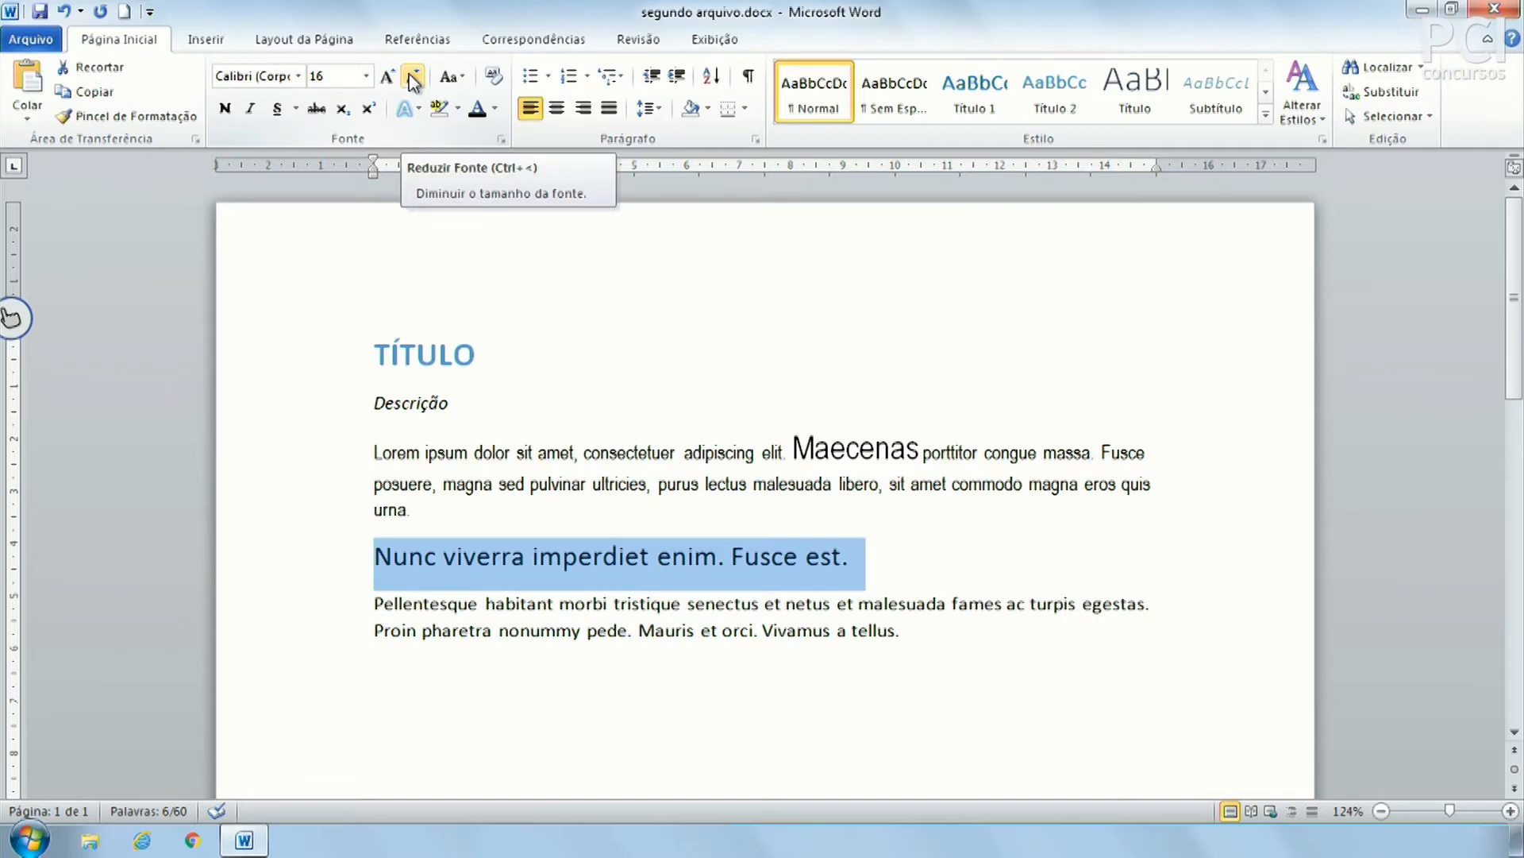
{"action": "left_click", "coordinate": [413, 77]}
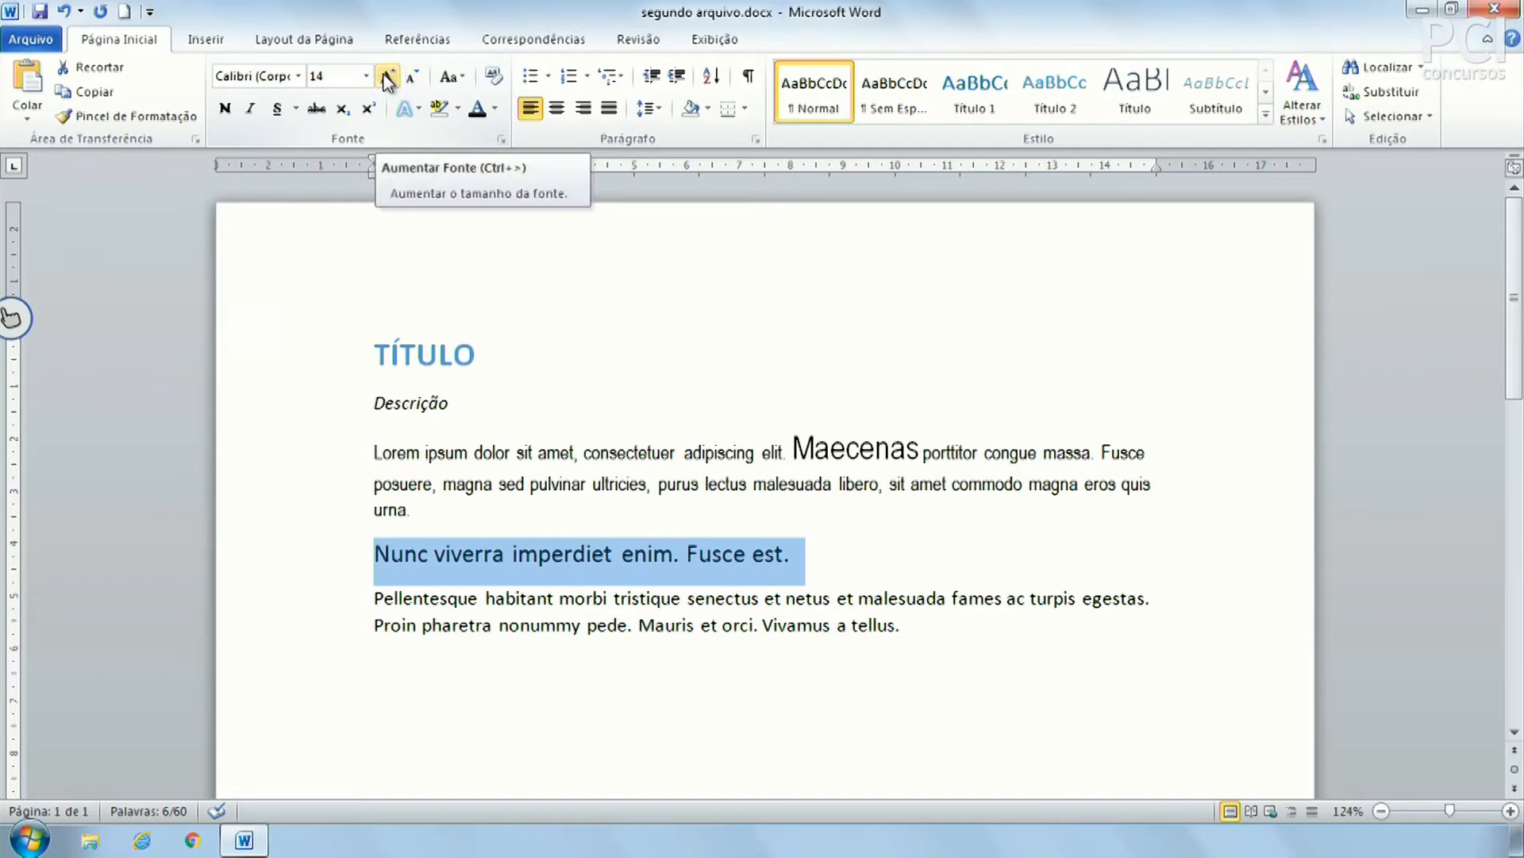
Reselect the Nunc viverra line and step its size with Ctrl+Shift+< and >, reaching 18 pt
{"action": "left_click", "coordinate": [775, 534]}
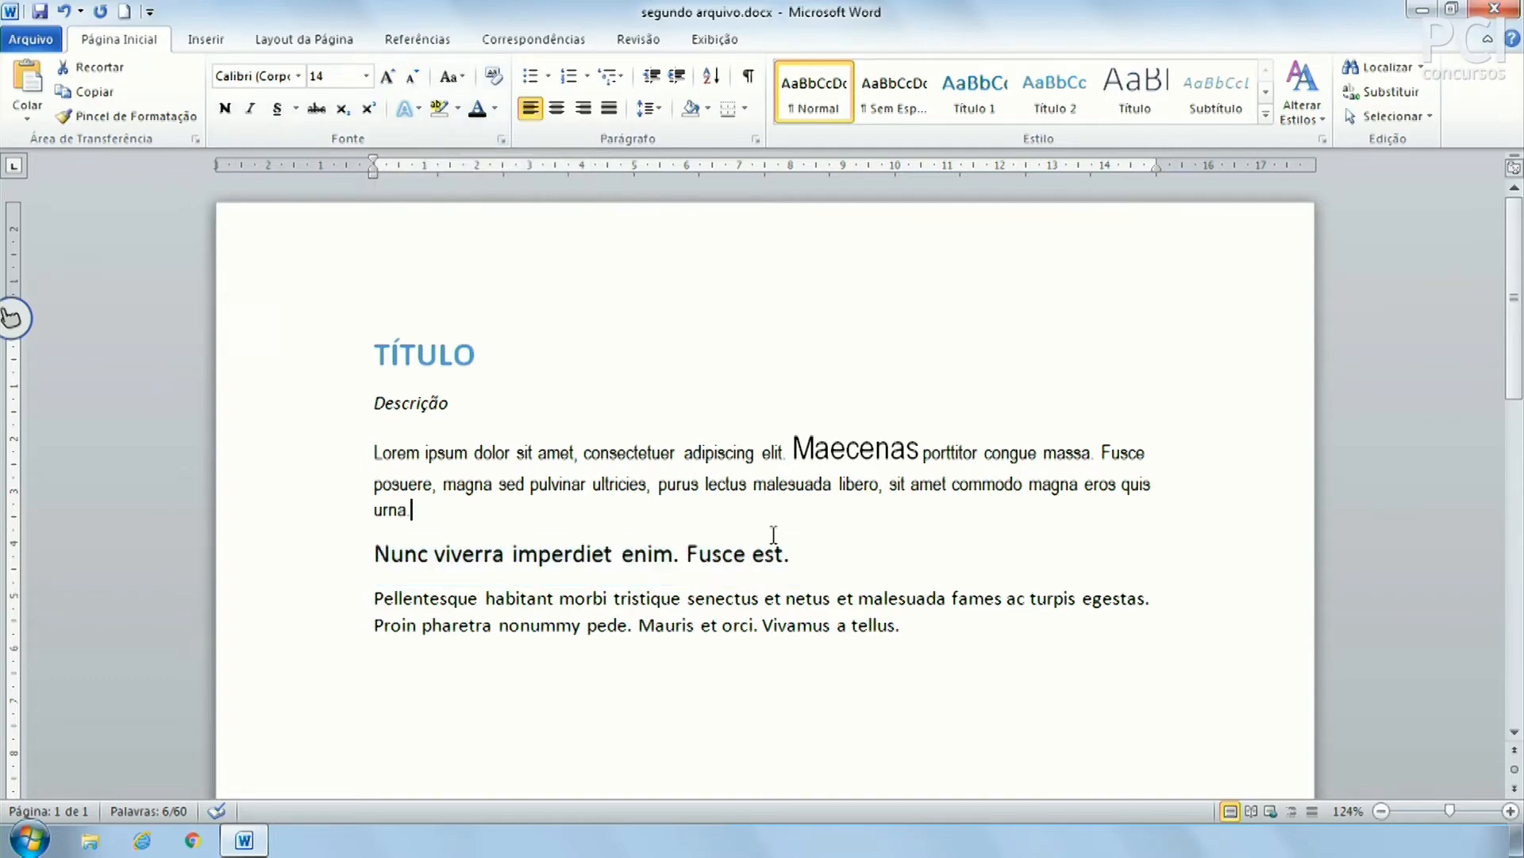
{"action": "left_click", "coordinate": [293, 553]}
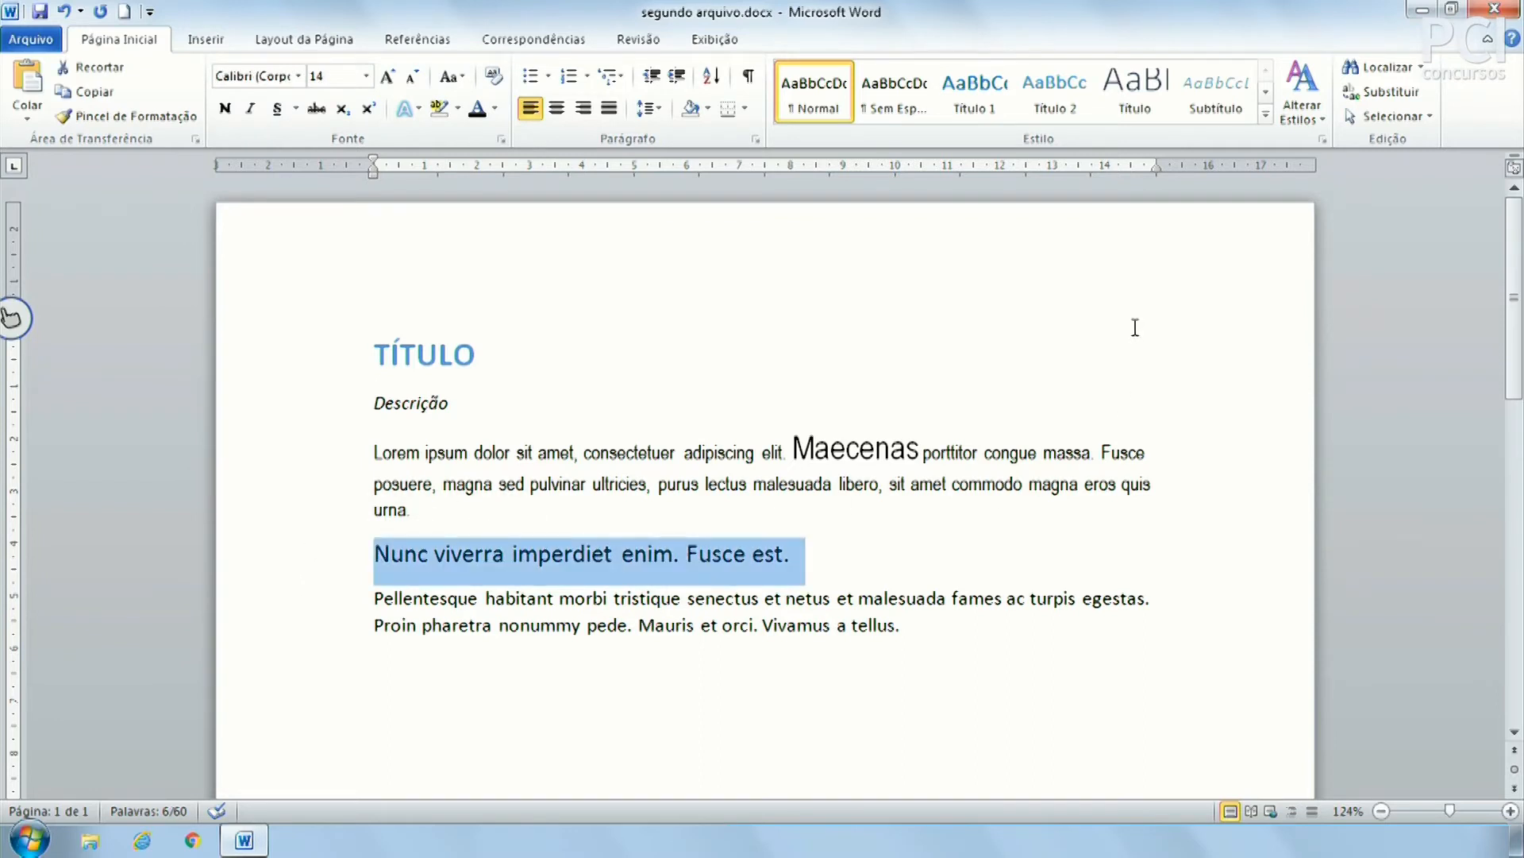
{"action": "key", "text": "ctrl+shift+comma"}
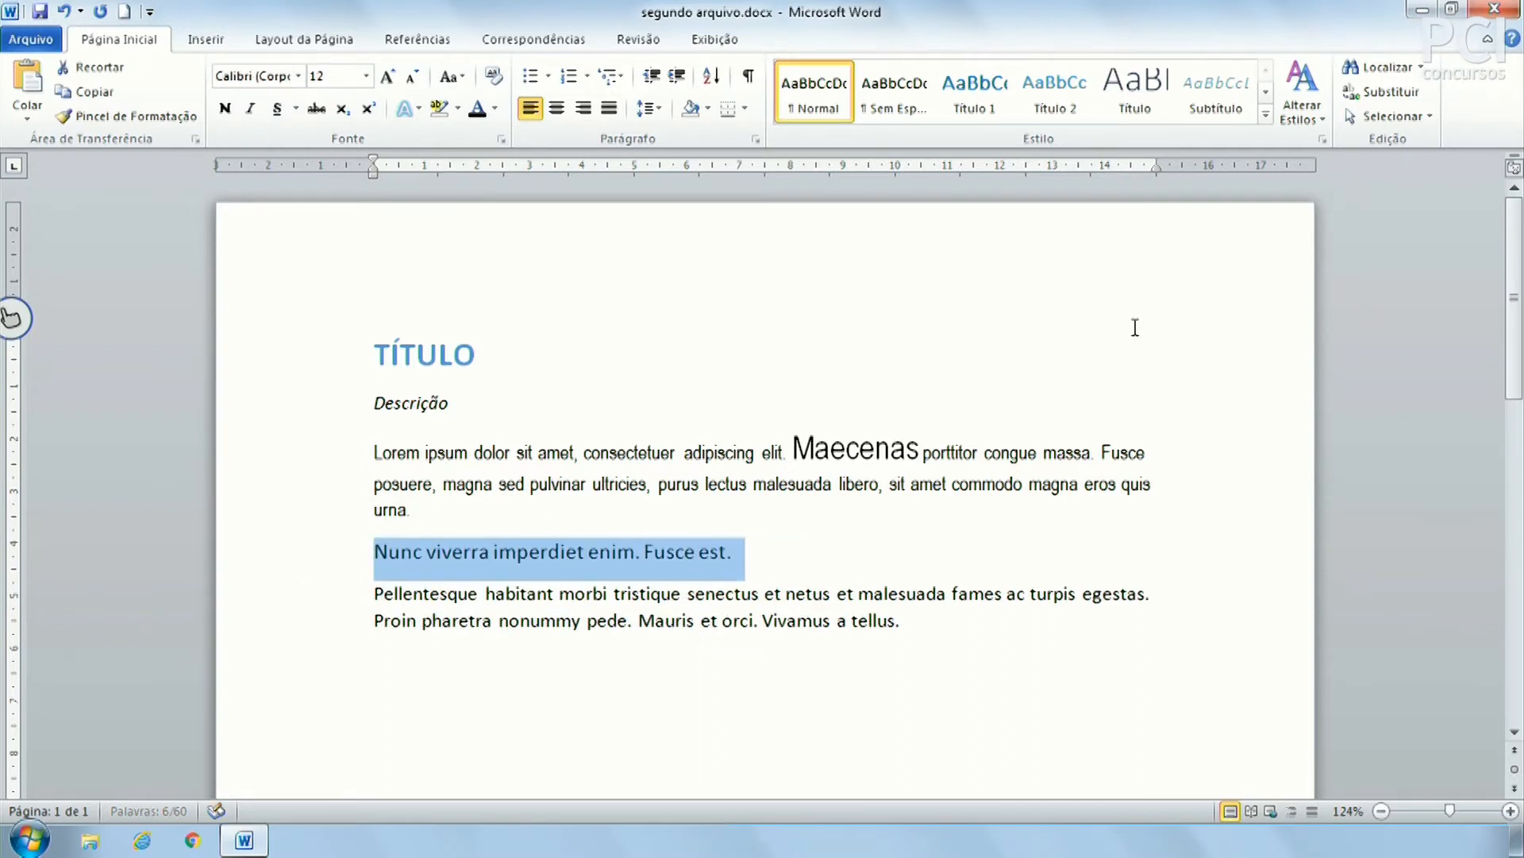
{"action": "key", "text": "ctrl+shift+period"}
{"action": "key", "text": "ctrl+shift+period"}
{"action": "key", "text": "ctrl+shift+period"}
{"action": "key", "text": "ctrl+shift+period"}
{"action": "key", "text": "ctrl+shift+comma"}
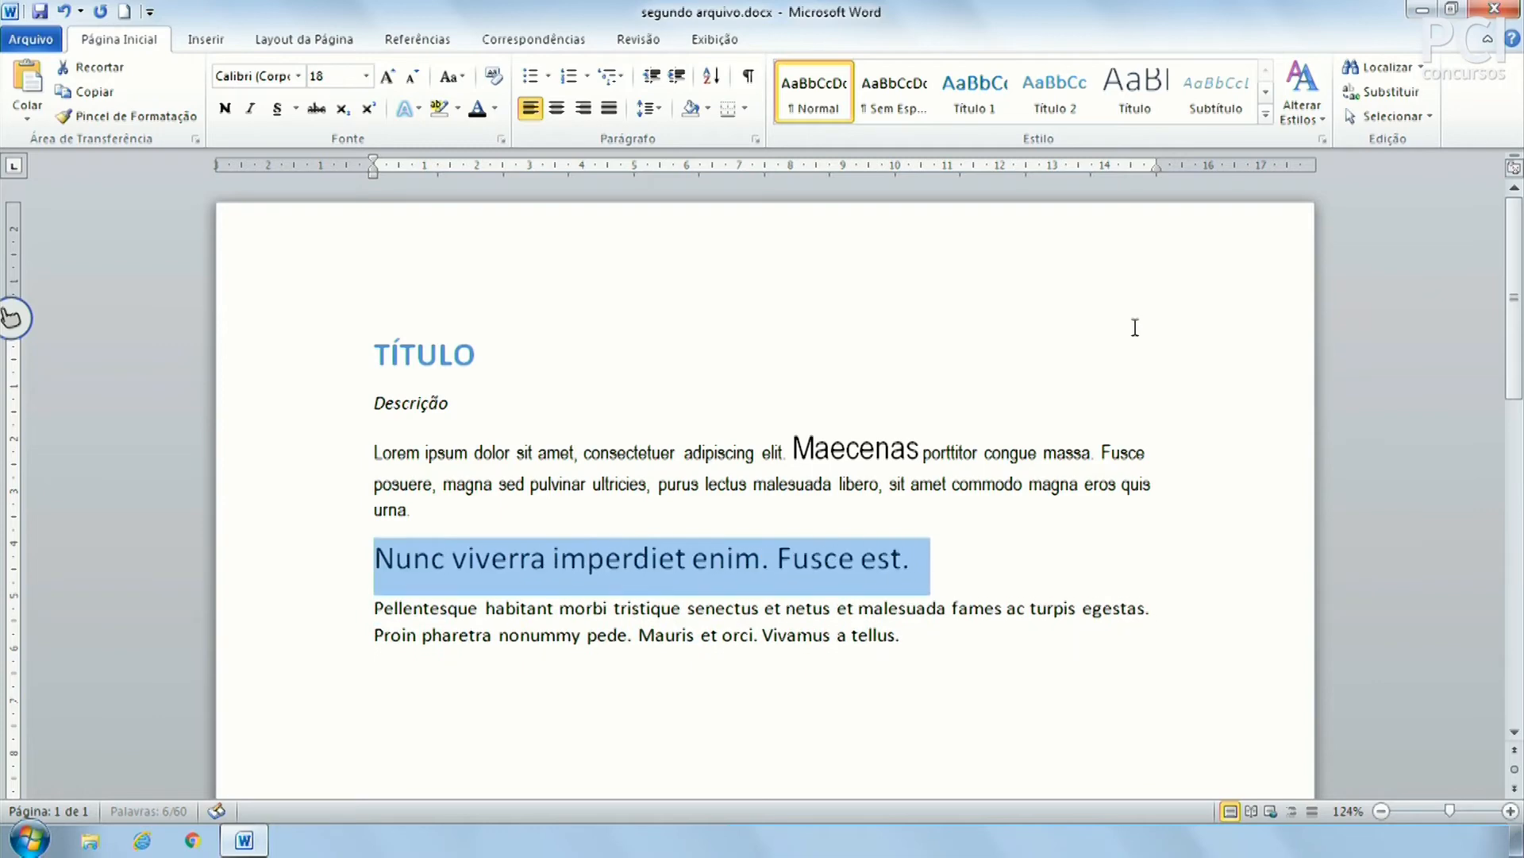
{"action": "key", "text": "ctrl+shift+comma"}
{"action": "key", "text": "ctrl+shift+comma"}
{"action": "key", "text": "ctrl+shift+comma"}
{"action": "key", "text": "ctrl+shift+comma"}
{"action": "key", "text": "ctrl+shift+period"}
{"action": "key", "text": "ctrl+shift+period"}
{"action": "key", "text": "ctrl+shift+period"}
{"action": "key", "text": "ctrl+shift+period"}
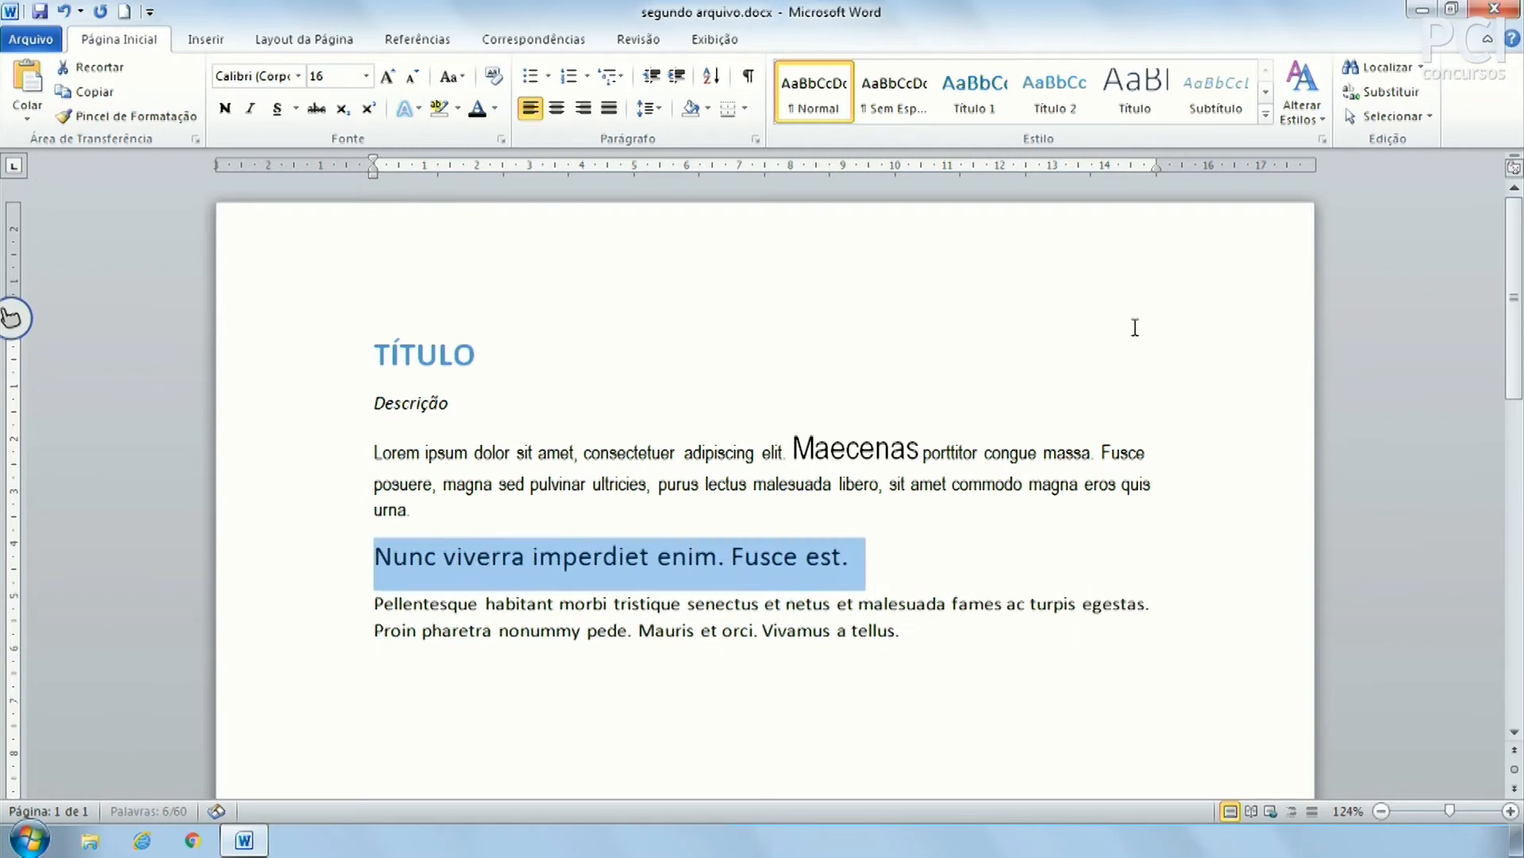
{"action": "left_click", "coordinate": [865, 515]}
{"action": "left_click", "coordinate": [808, 574]}
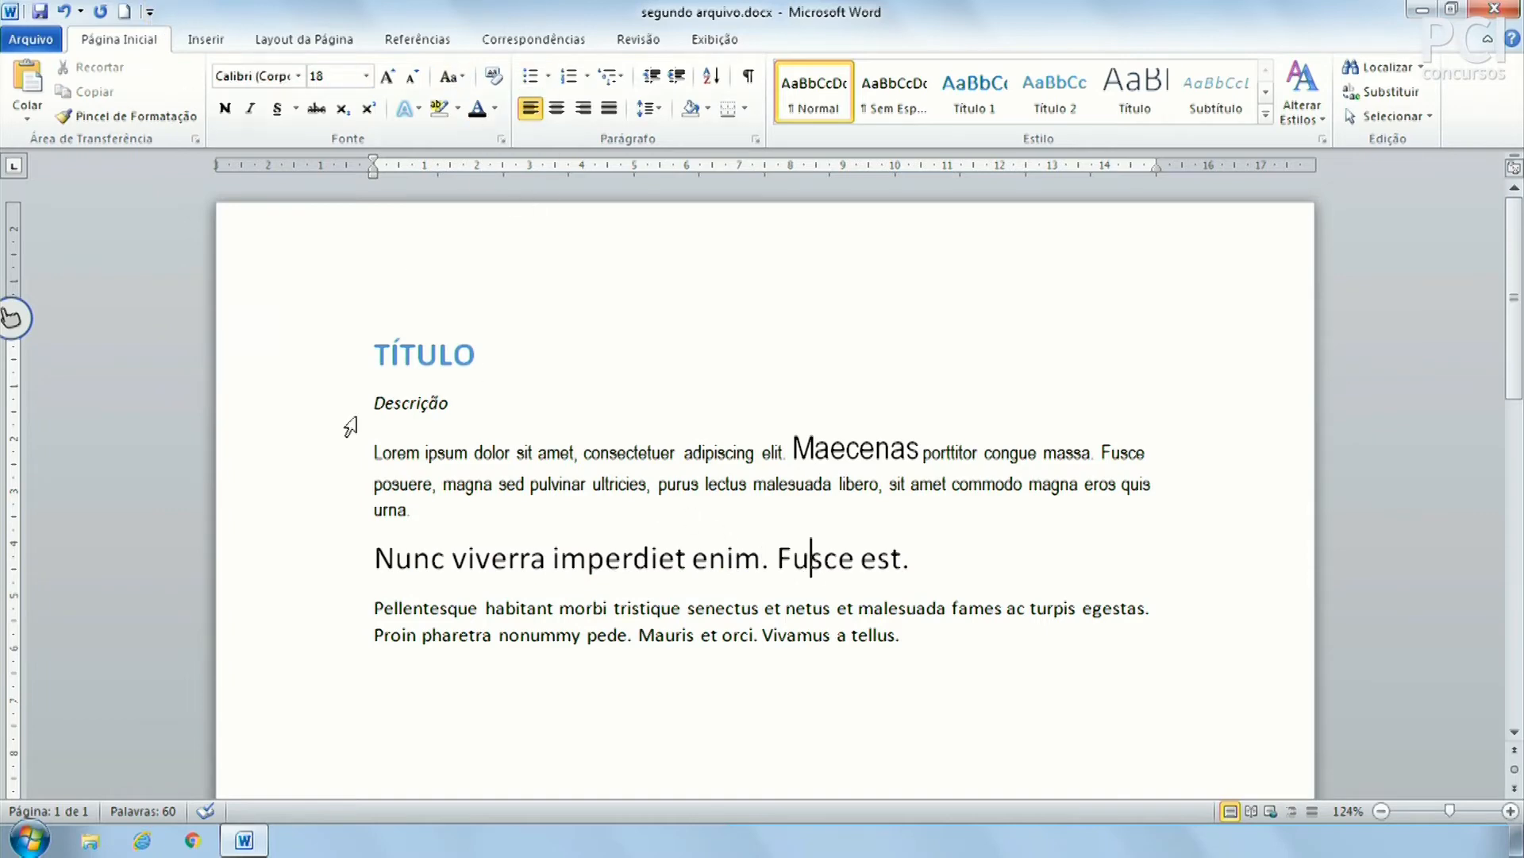
{"action": "left_click", "coordinate": [338, 564]}
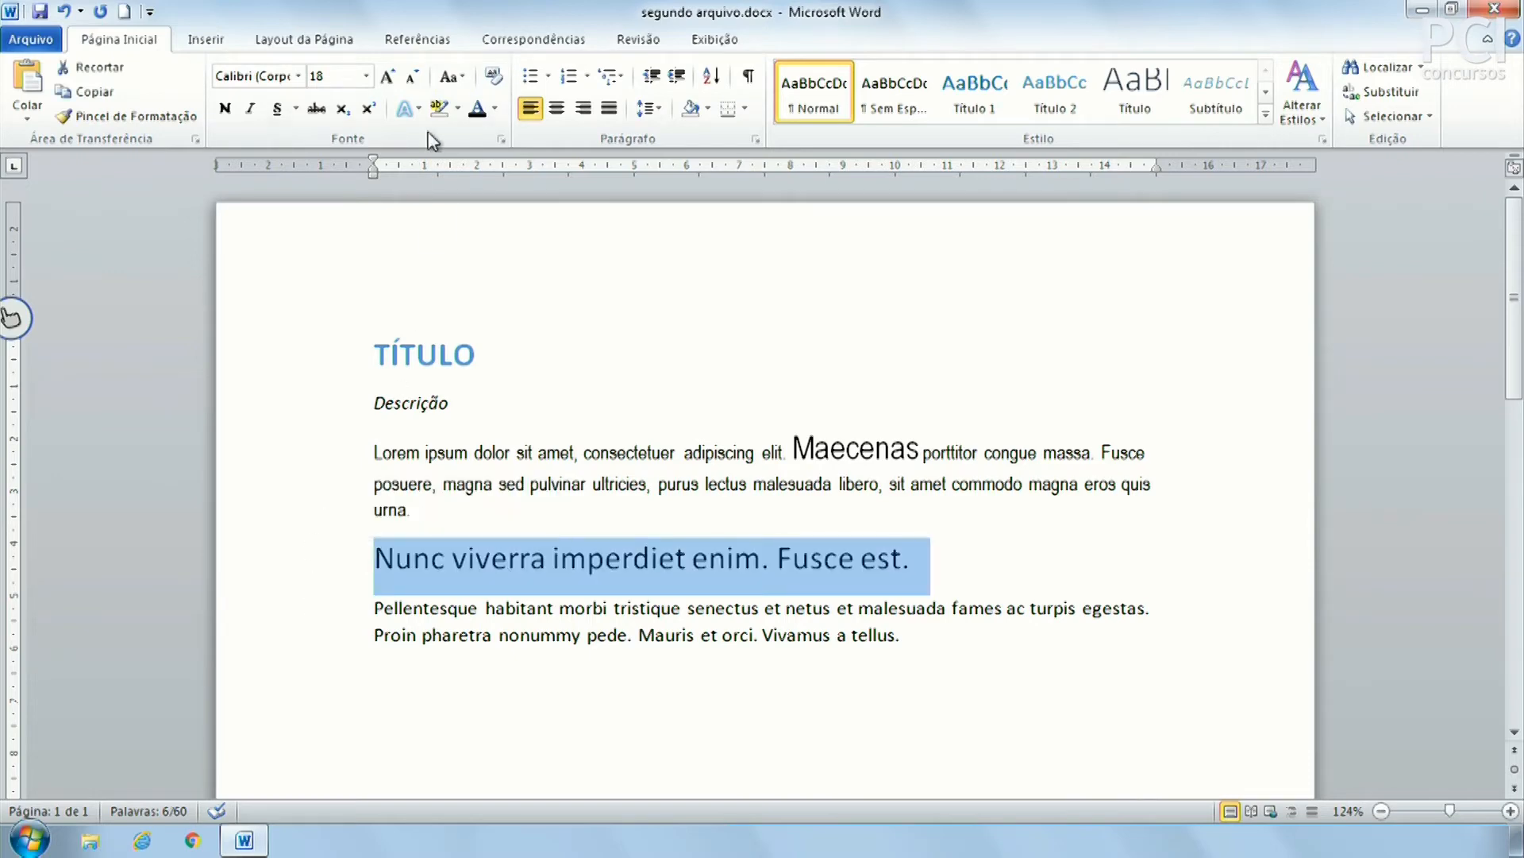
Add a new line below the Pellentesque paragraph and type the person's full name in lowercase
{"action": "left_click", "coordinate": [461, 78]}
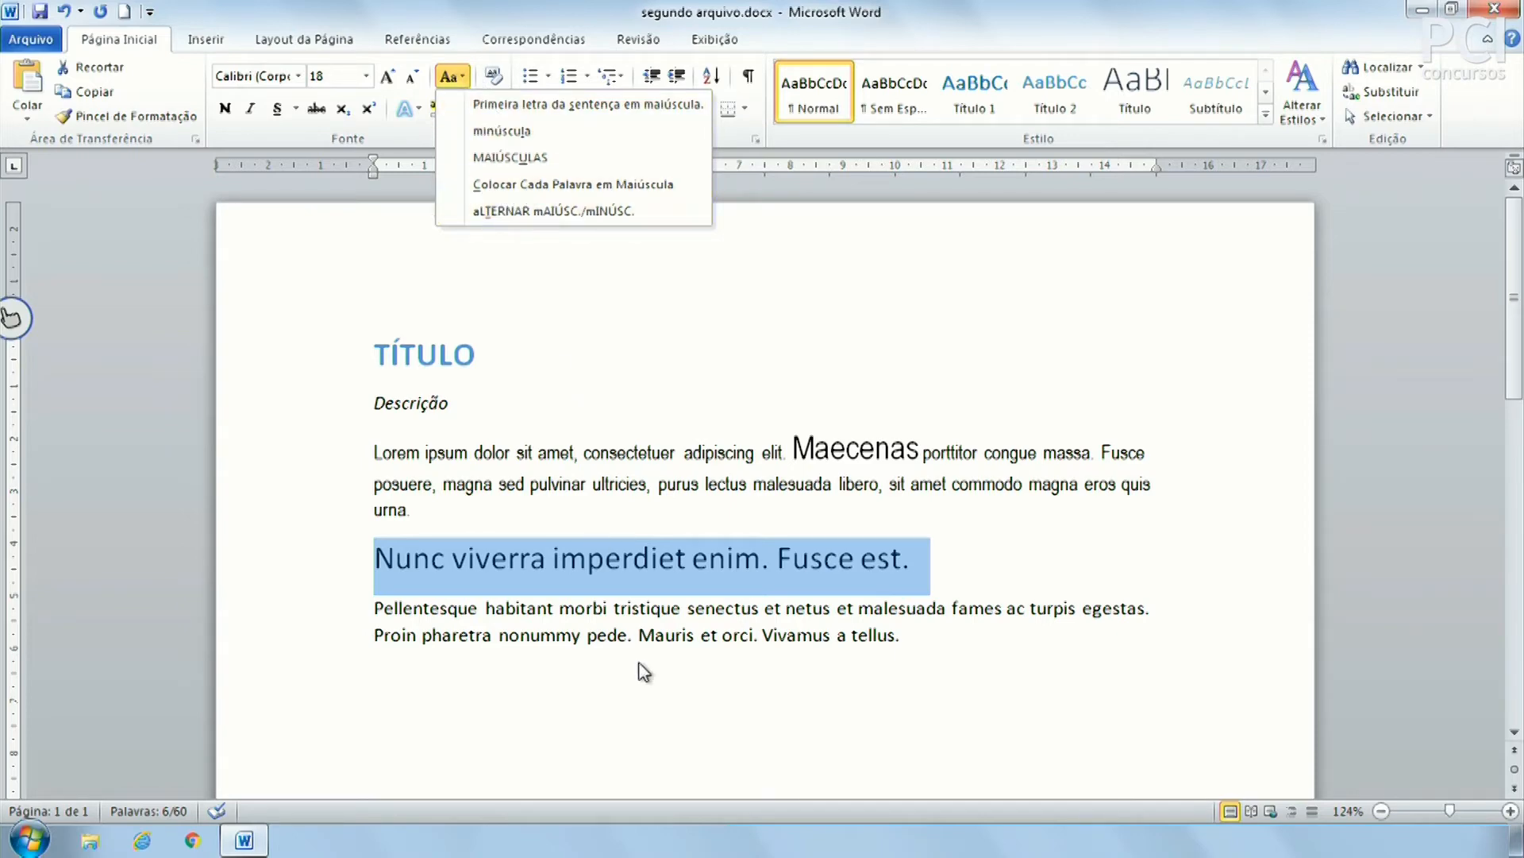
{"action": "left_click", "coordinate": [949, 662]}
{"action": "left_click", "coordinate": [949, 662]}
{"action": "key", "text": "Return"}
{"action": "key", "text": "Return"}
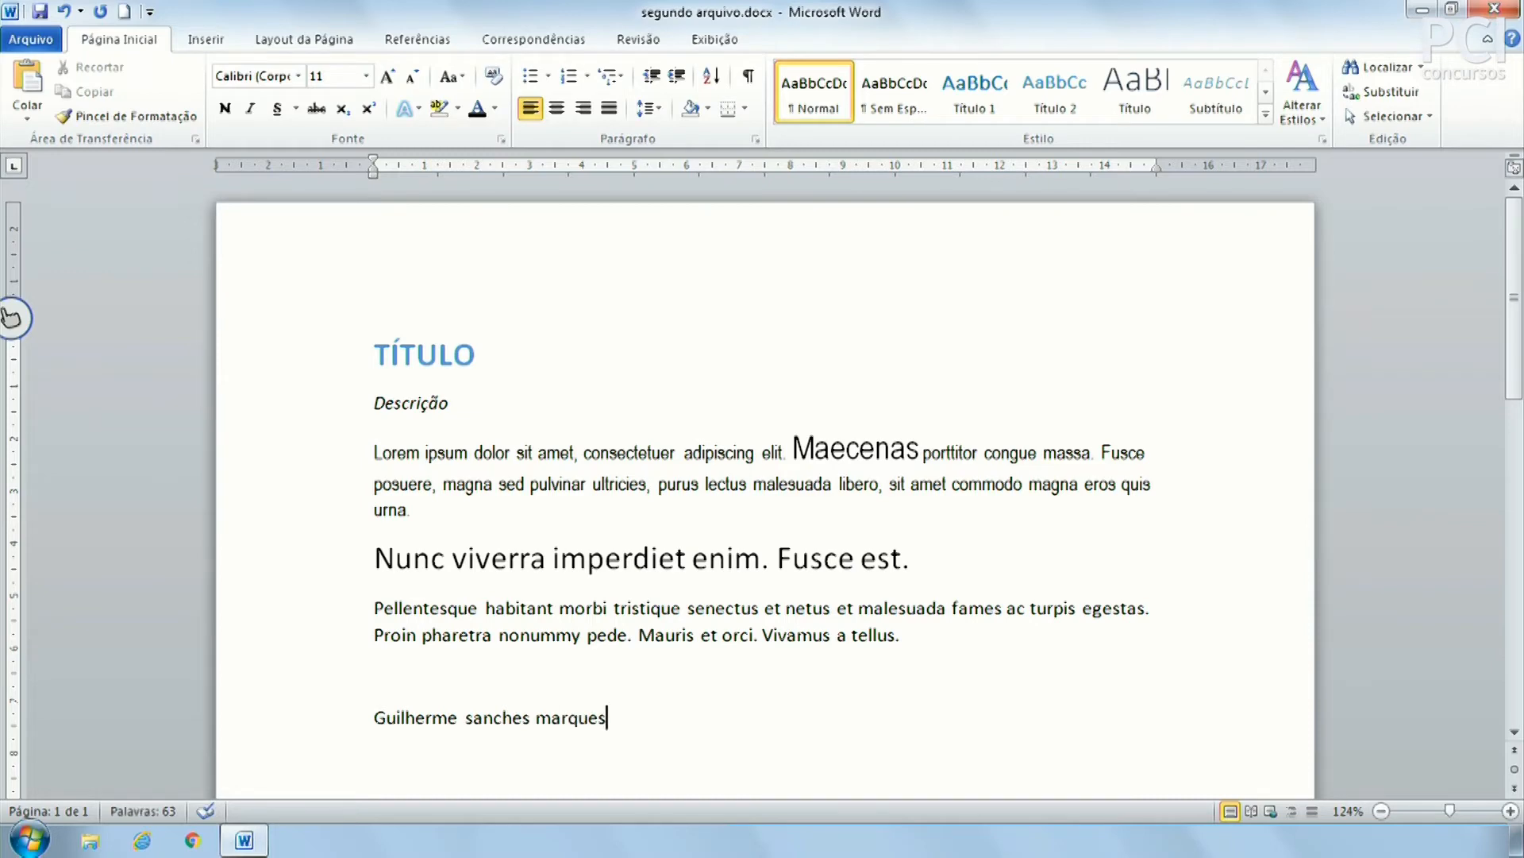
Add an 'olá' line below the name, then delete it with the empty lines
{"action": "key", "text": "shift+Home"}
{"action": "key", "text": "Left"}
{"action": "key", "text": "End"}
{"action": "key", "text": "Return"}
{"action": "key", "text": "Return"}
{"action": "type", "text": "olá"}
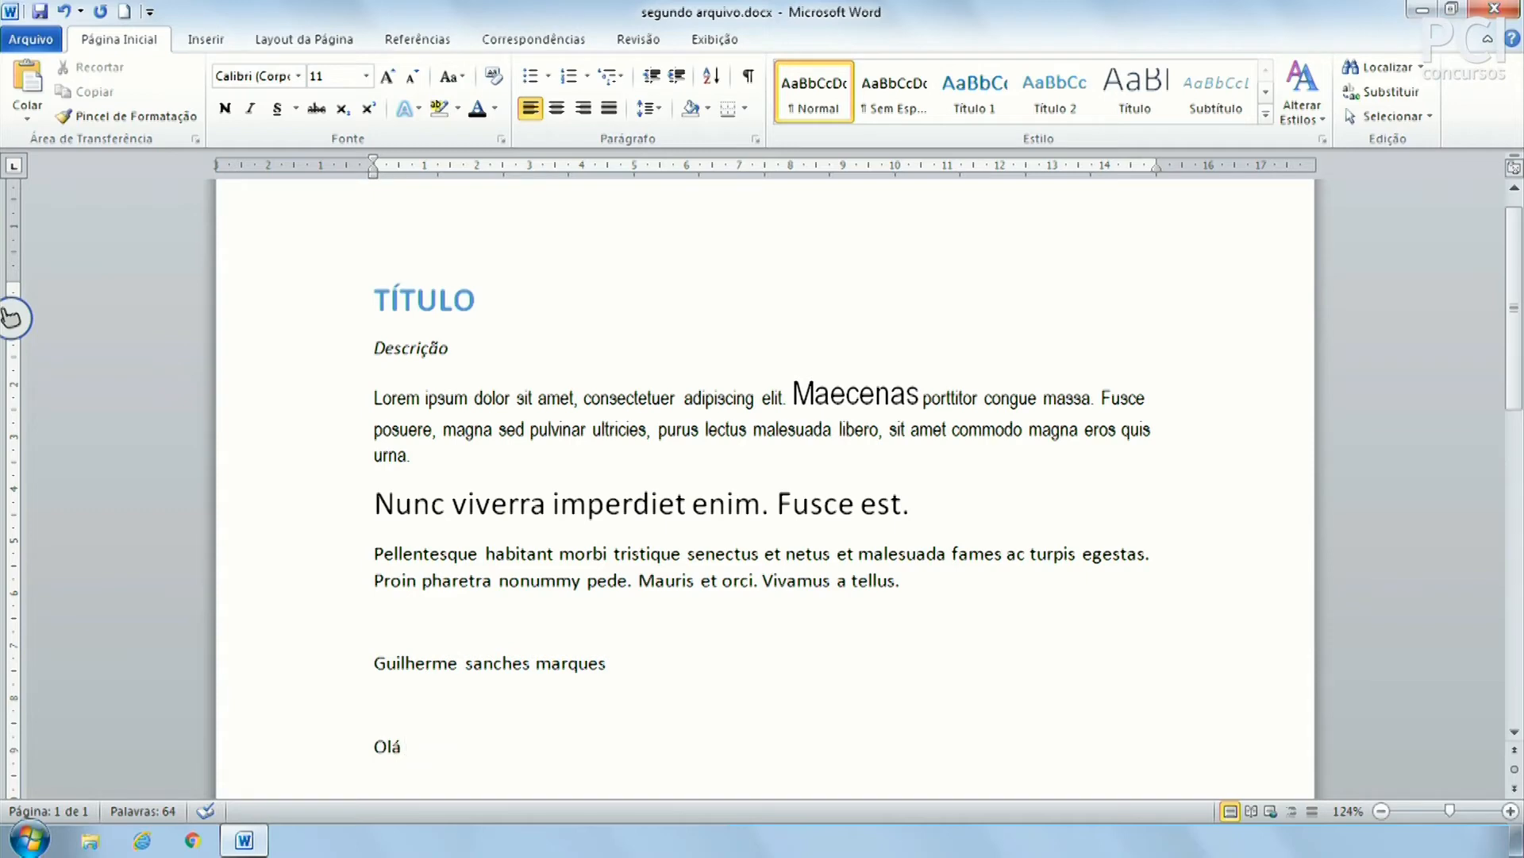
{"action": "left_click", "coordinate": [345, 750]}
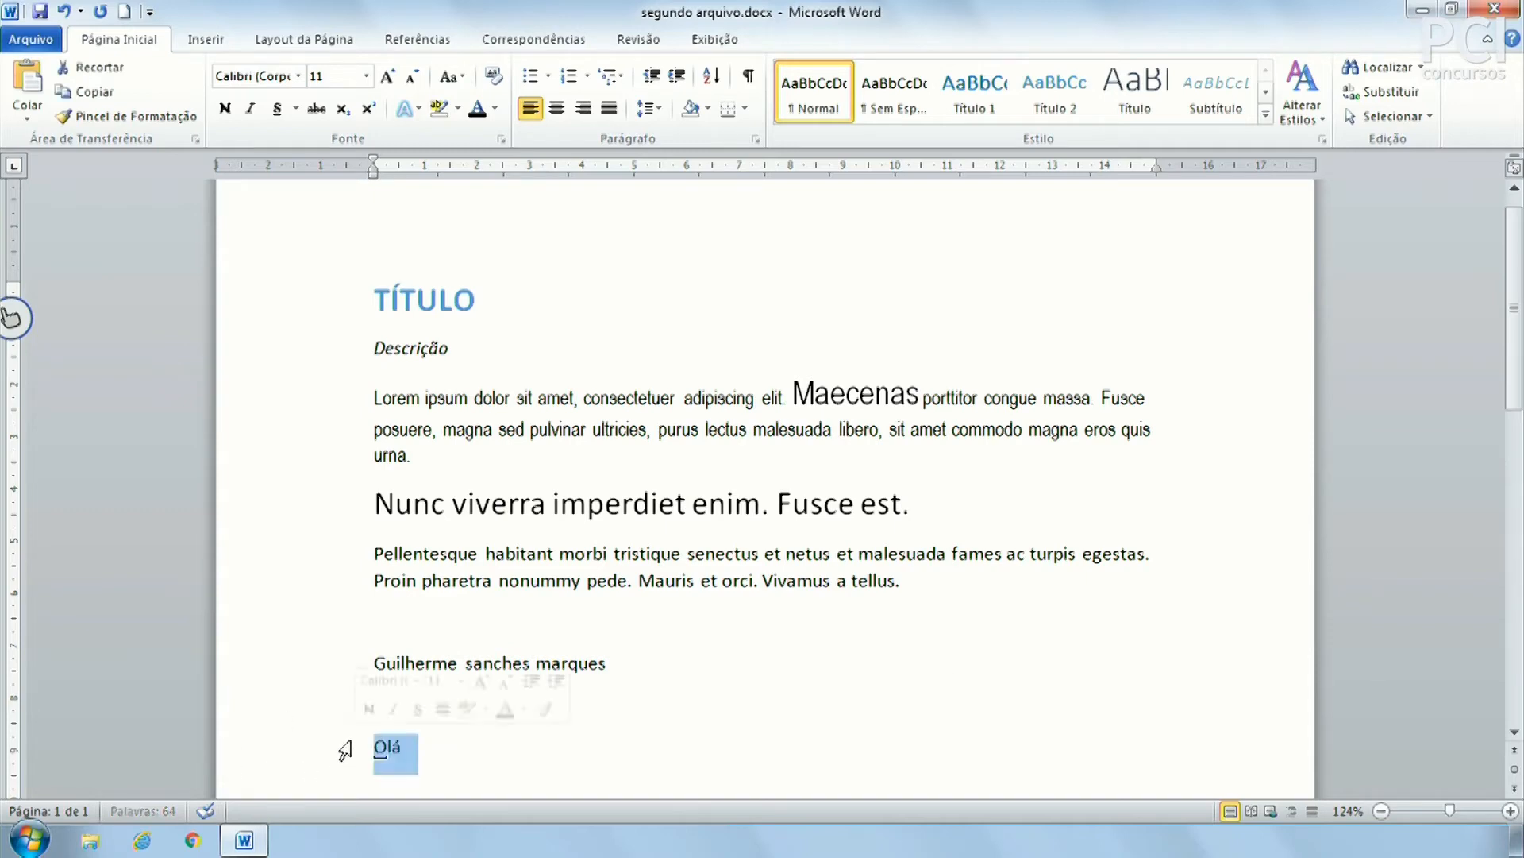
{"action": "key", "text": "BackSpace"}
{"action": "key", "text": "BackSpace"}
{"action": "key", "text": "BackSpace"}
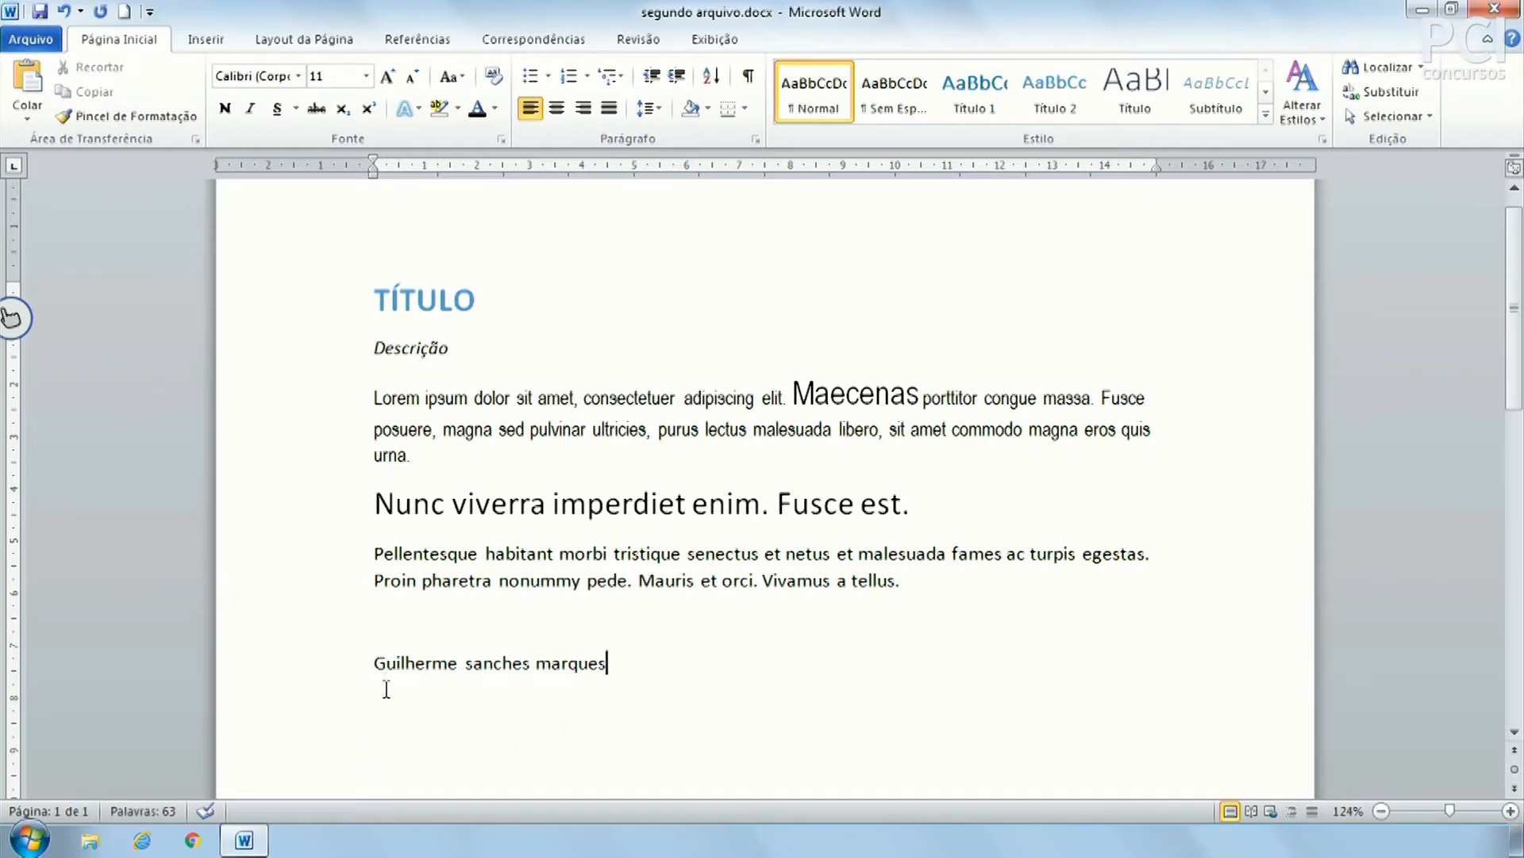
Replace the name's capital first letter with a lowercase one
{"action": "left_click", "coordinate": [381, 663]}
{"action": "key", "text": "BackSpace"}
{"action": "type", "text": "g"}
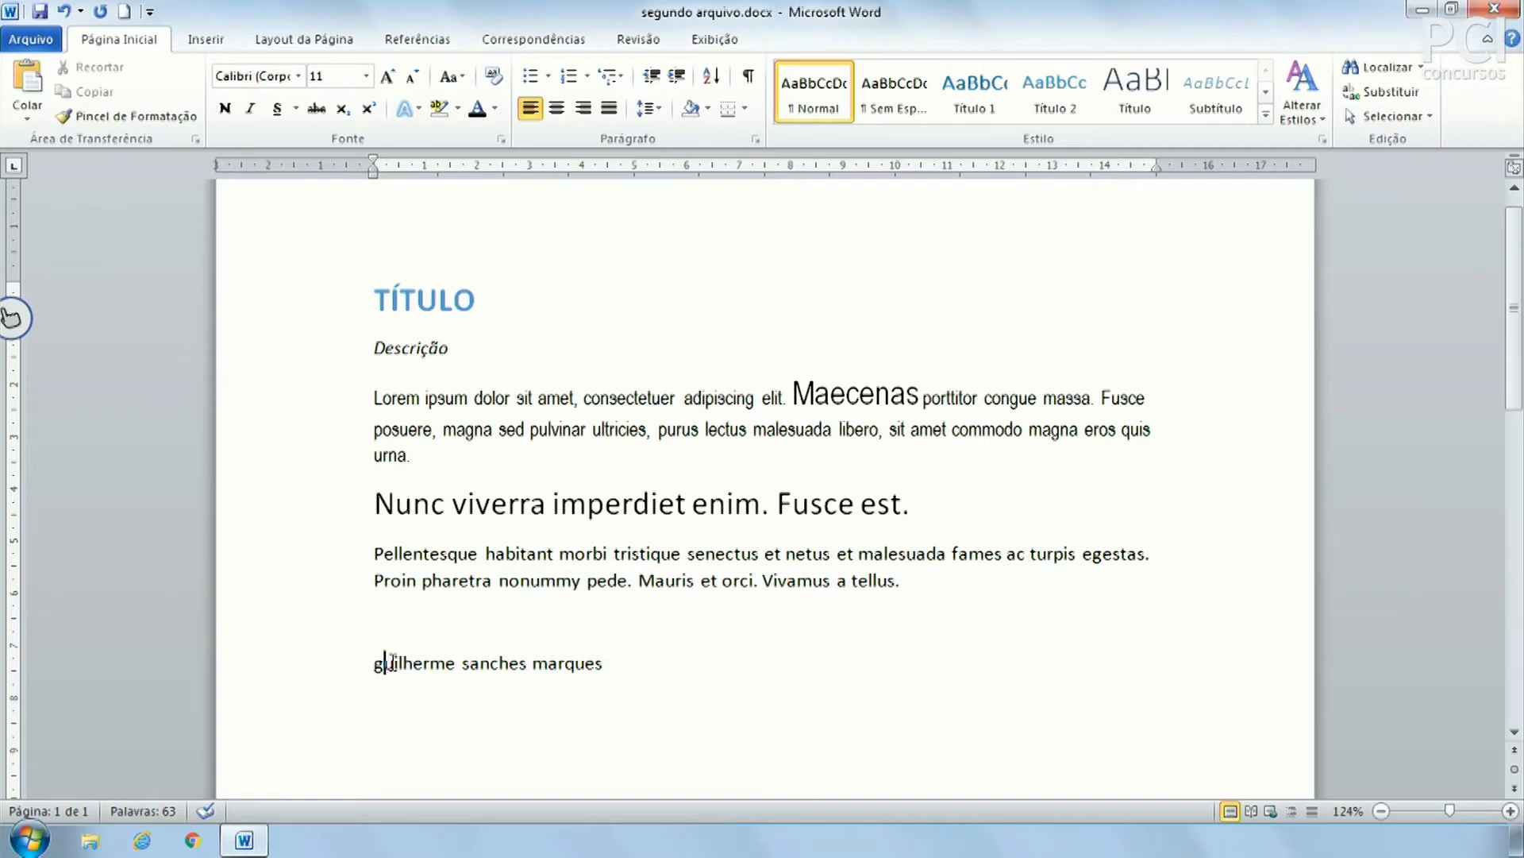
Apply Change Case 'Colocar Cada Palavra em Maiúscula' to the whole name line
{"action": "left_click", "coordinate": [468, 662]}
{"action": "left_click", "coordinate": [548, 662]}
{"action": "left_click", "coordinate": [314, 680]}
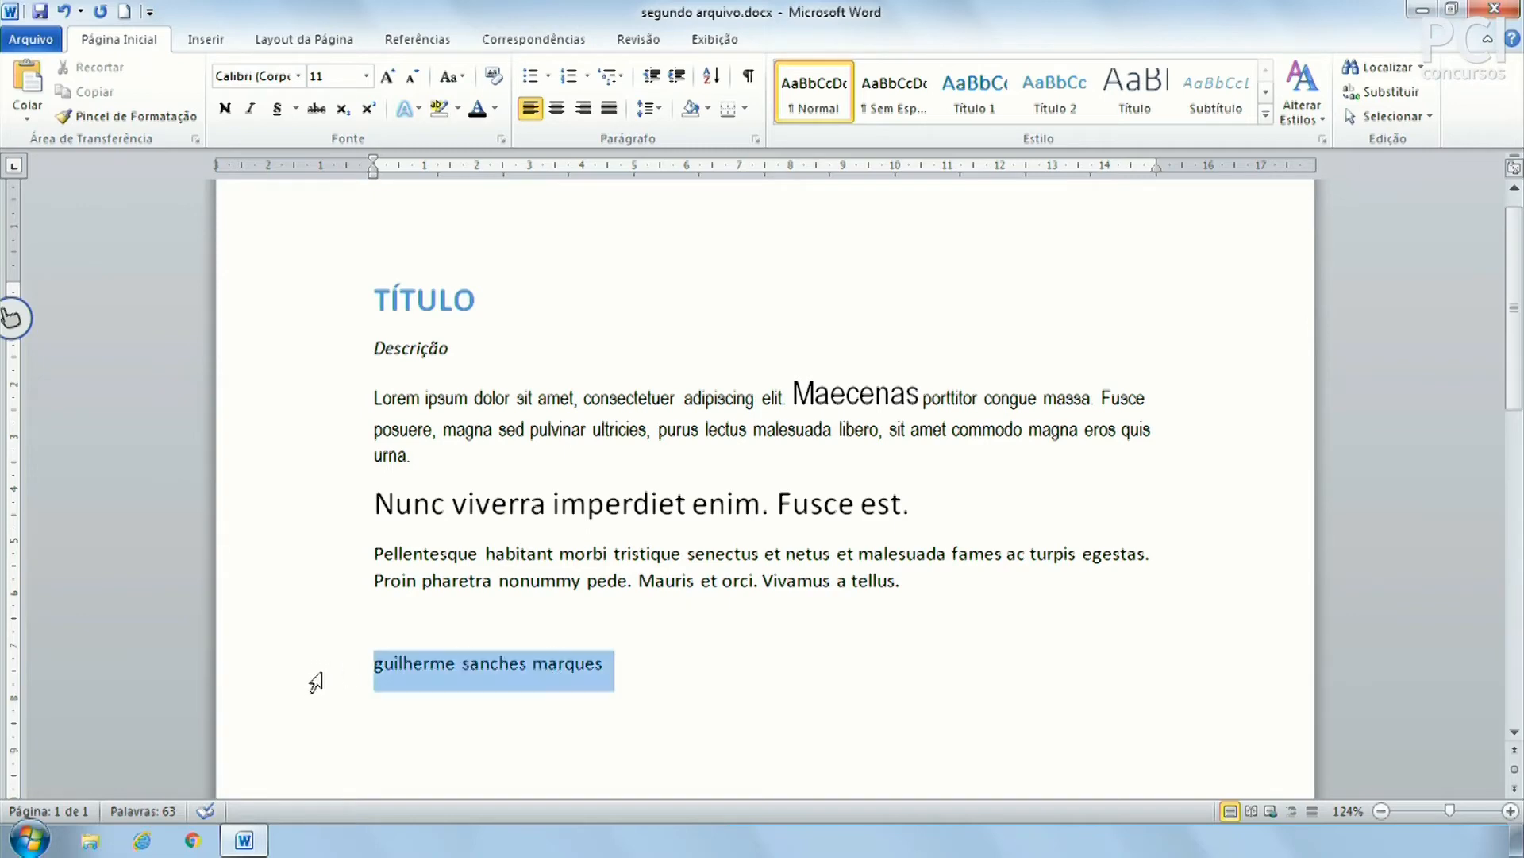
{"action": "left_click", "coordinate": [516, 530]}
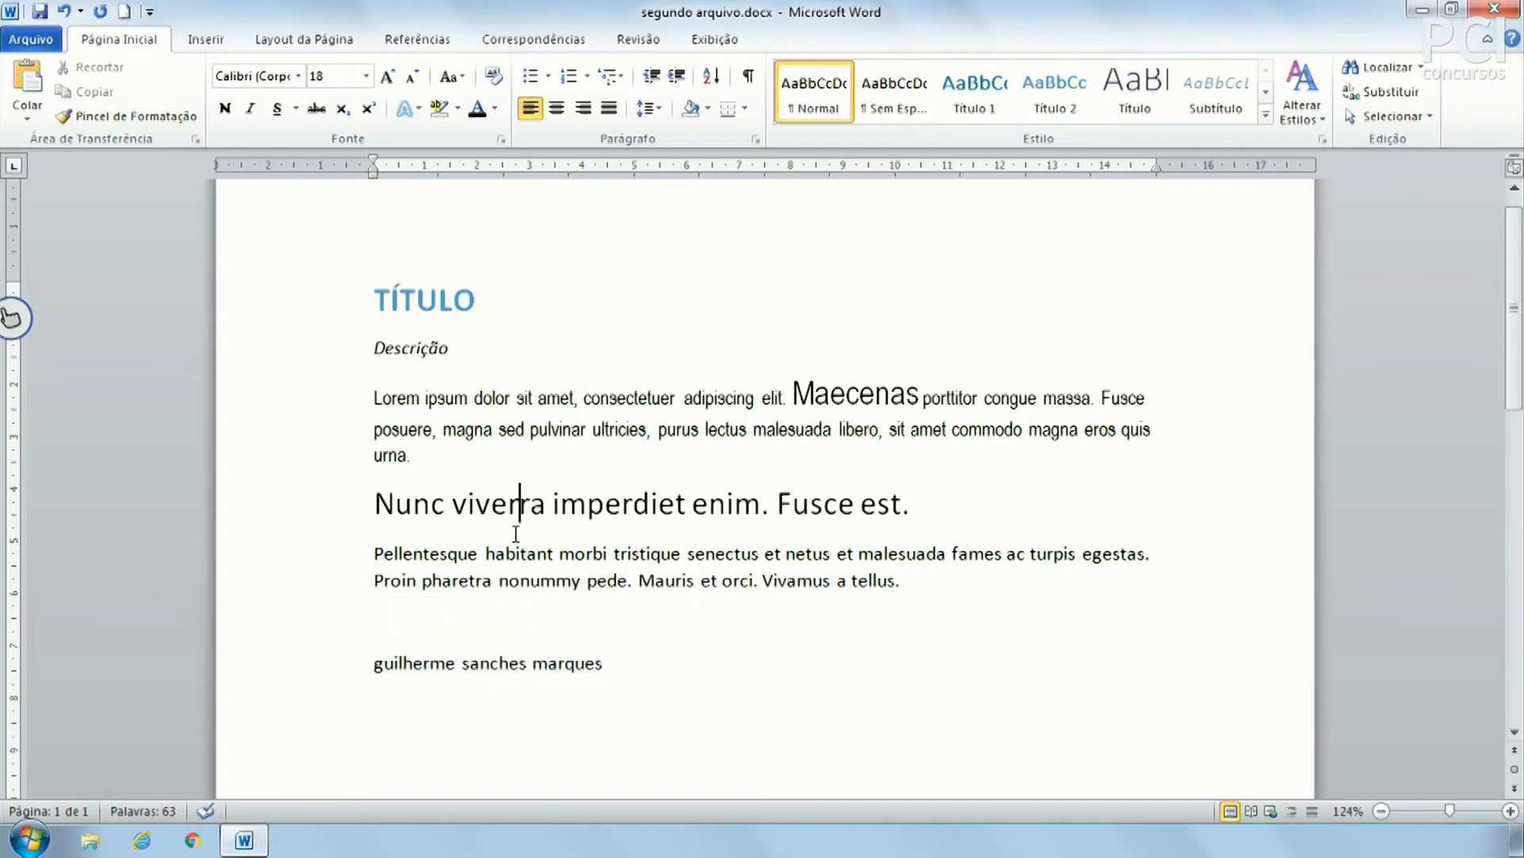
{"action": "left_click", "coordinate": [331, 680]}
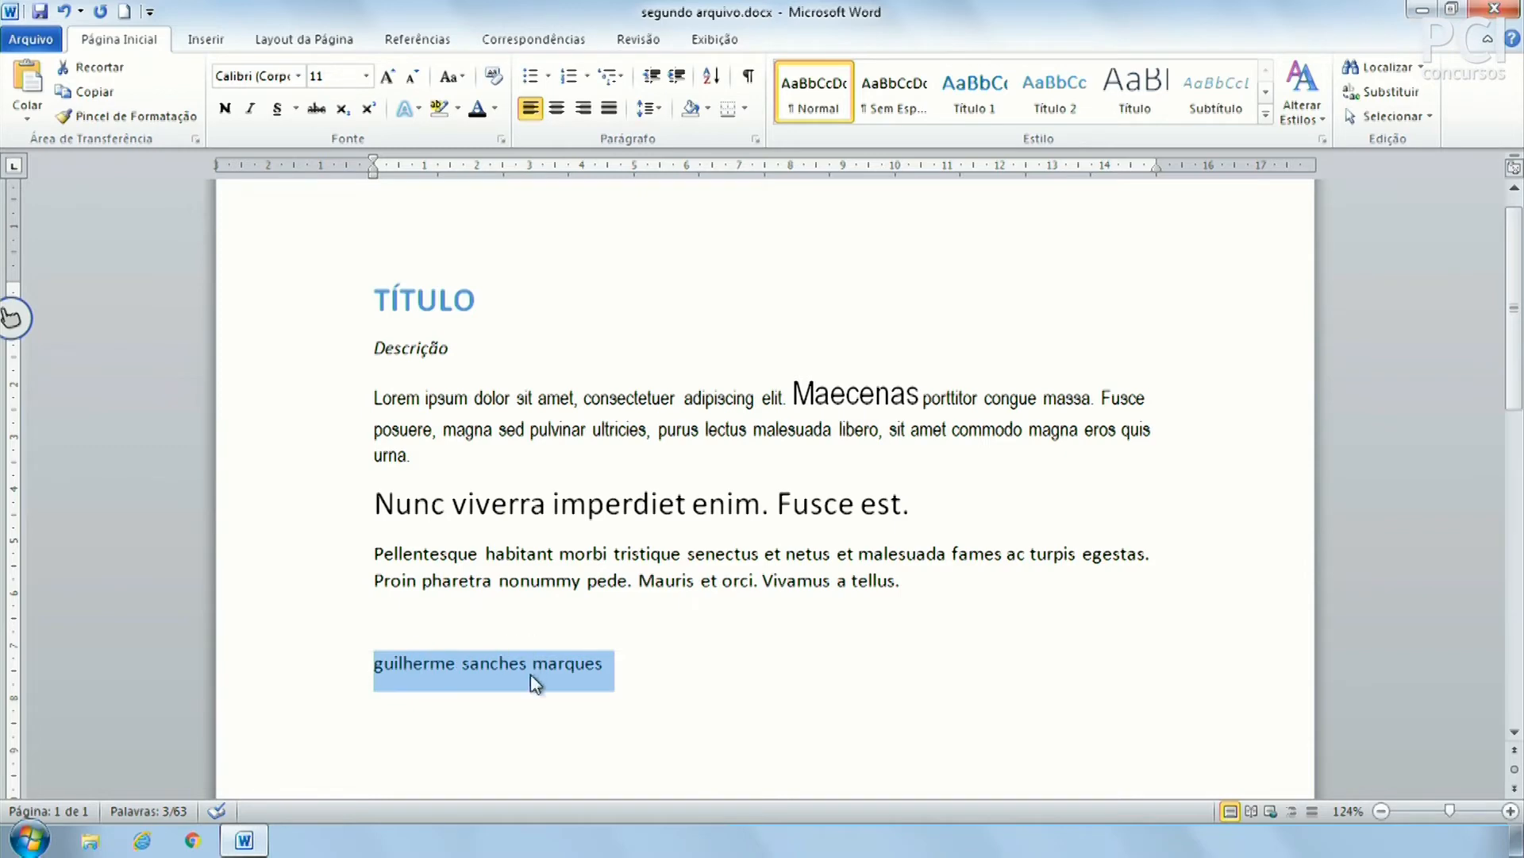
{"action": "left_click", "coordinate": [468, 75]}
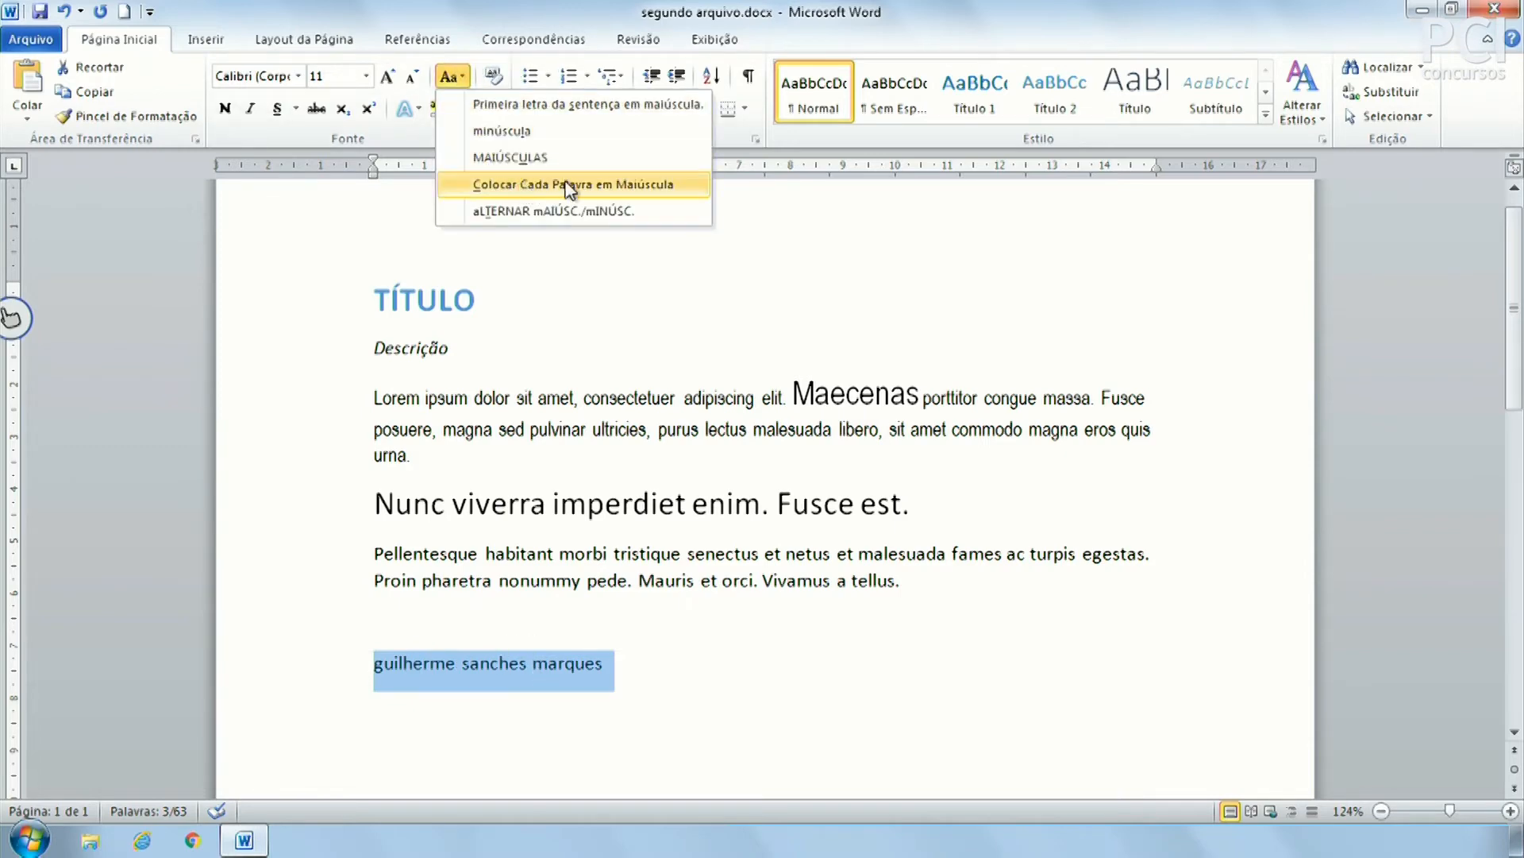
{"action": "left_click", "coordinate": [630, 185]}
{"action": "left_click", "coordinate": [762, 681]}
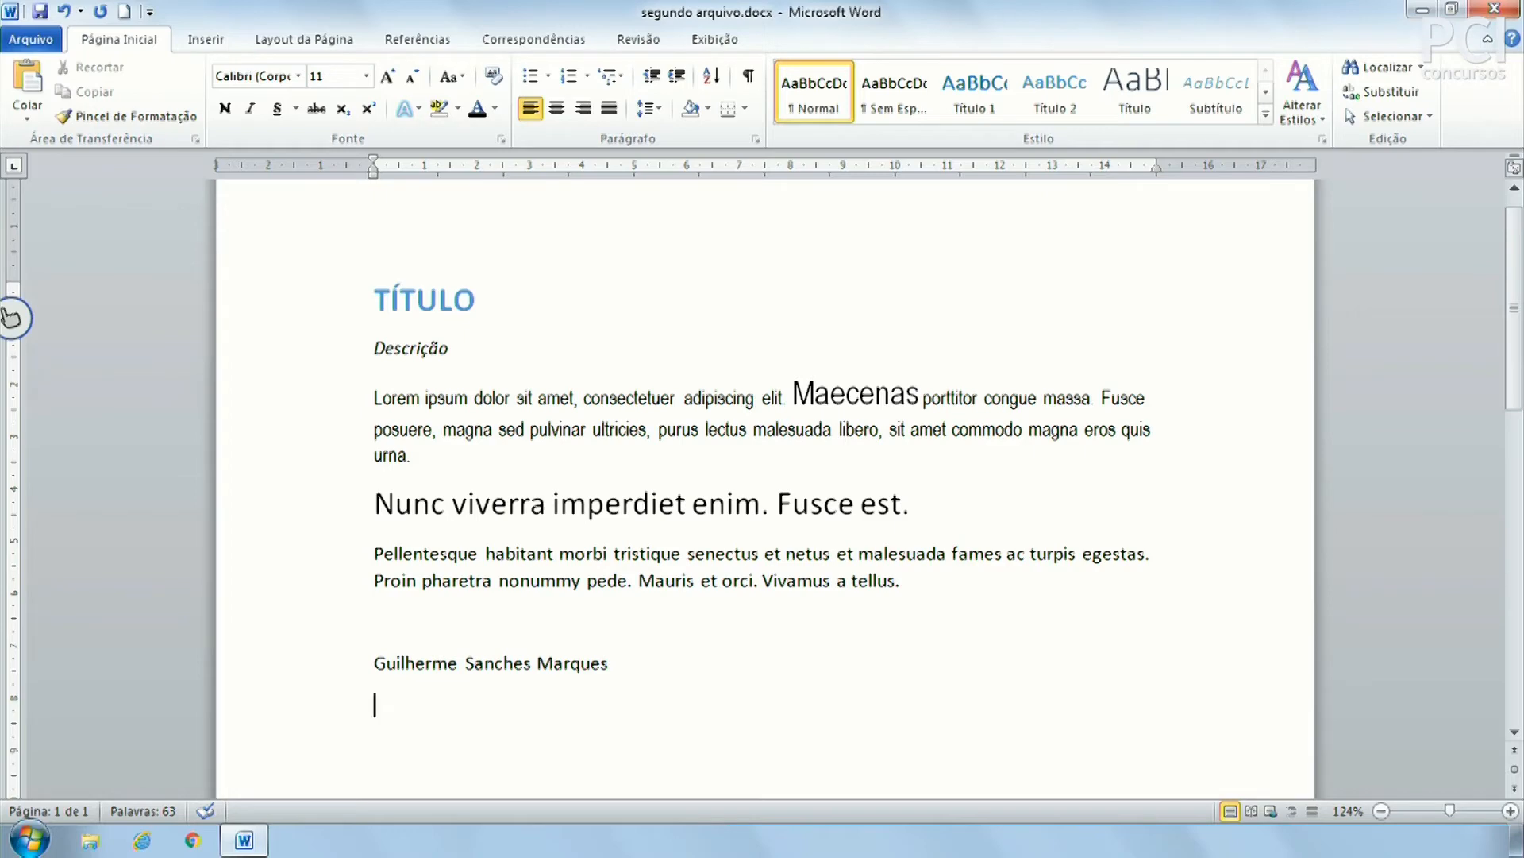
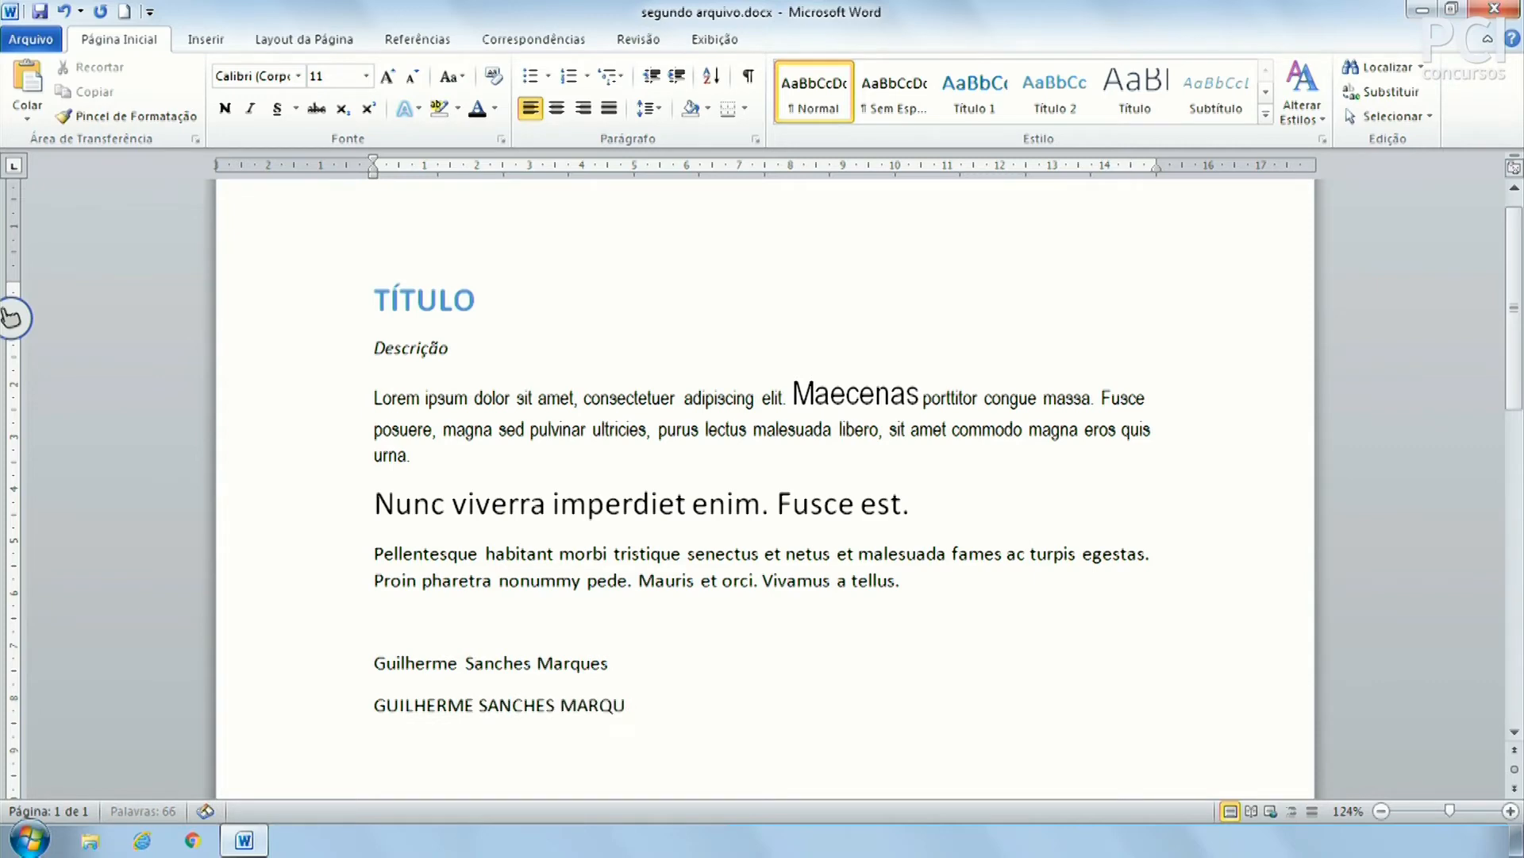
Type the person's full name in capitals and convert that line to sentence case
{"action": "type", "text": "ES"}
{"action": "left_click", "coordinate": [333, 705]}
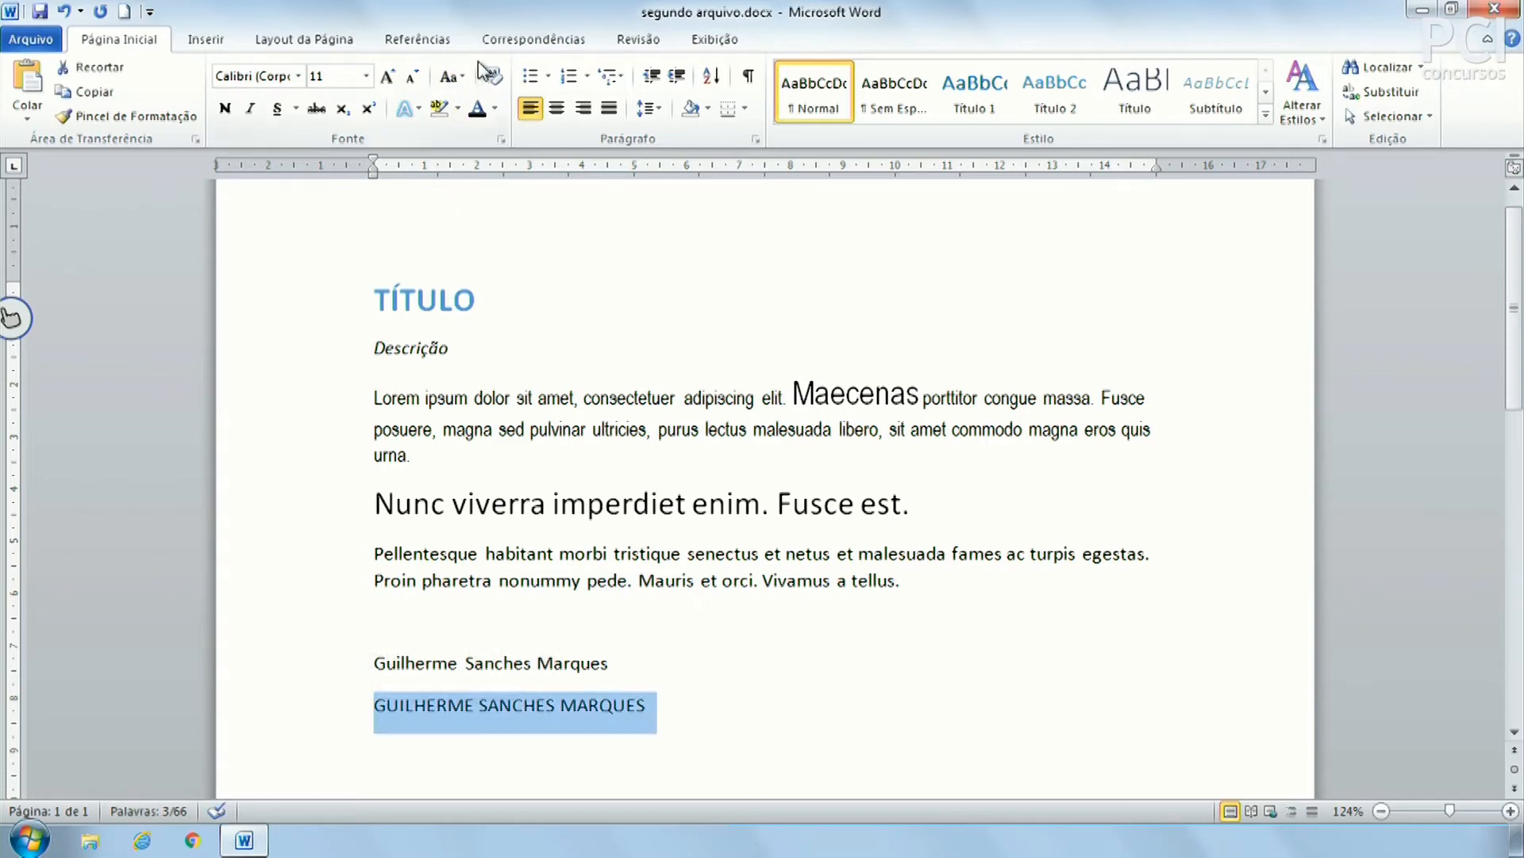
{"action": "left_click", "coordinate": [452, 76]}
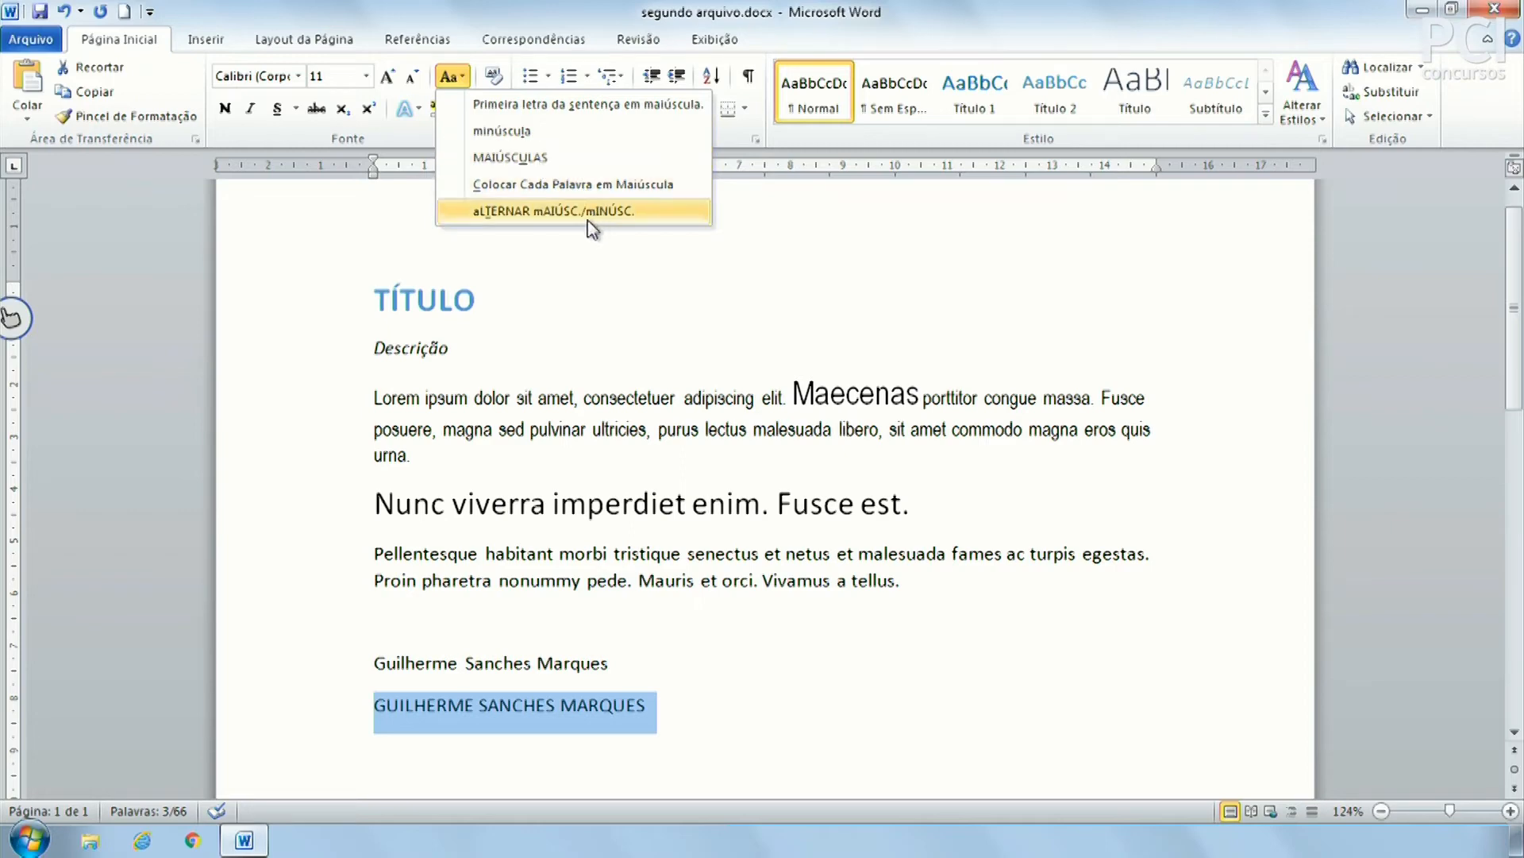
{"action": "left_click", "coordinate": [603, 104]}
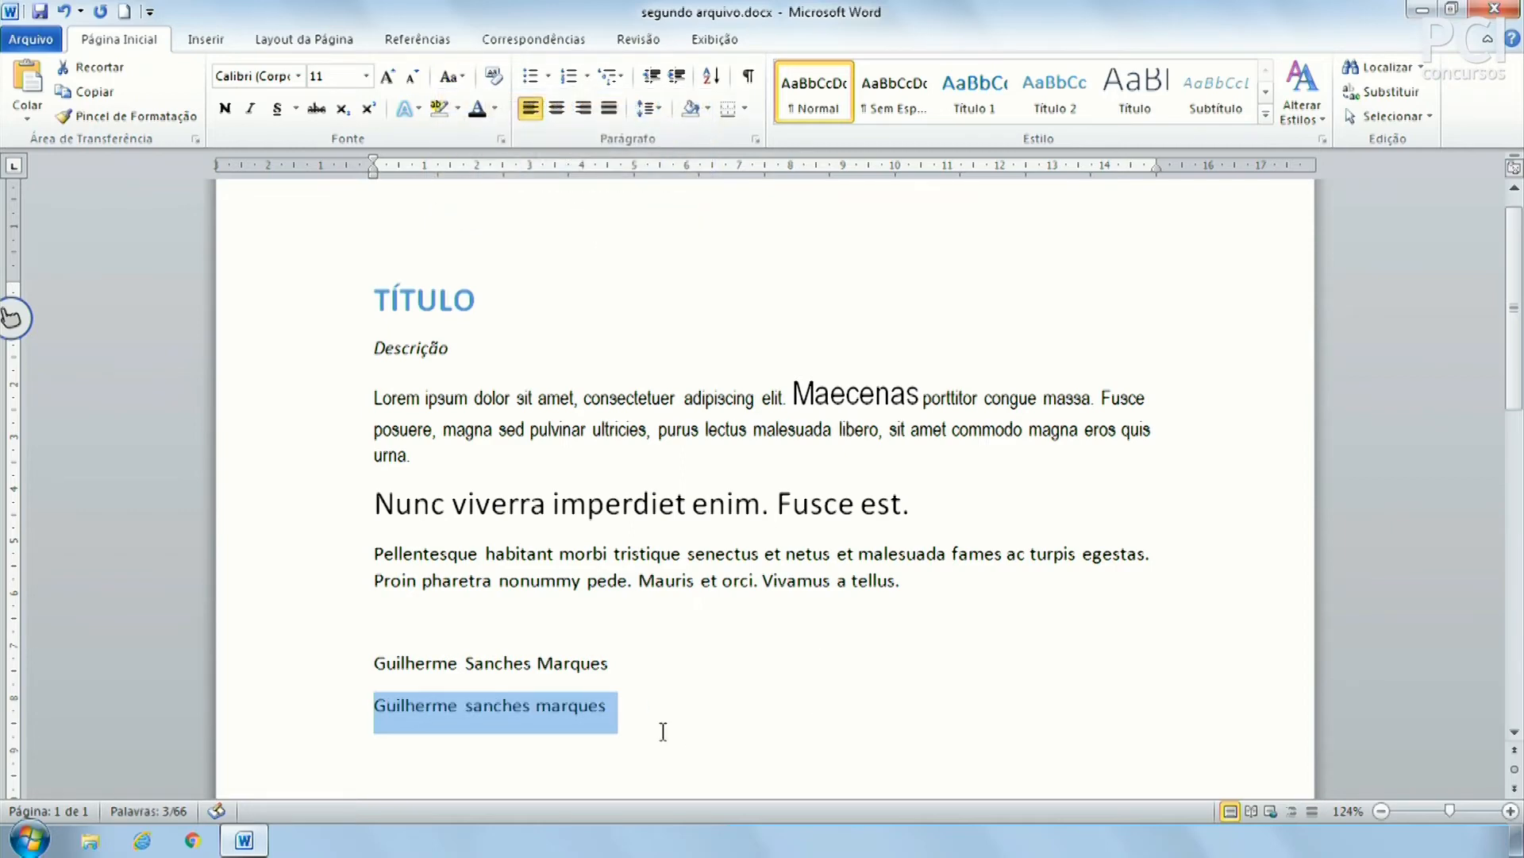
Add a period after the name, then delete both name lines
{"action": "left_click", "coordinate": [719, 698]}
{"action": "type", "text": "."}
{"action": "left_click_drag", "start_coordinate": [623, 706], "coordinate": [385, 660]}
{"action": "key", "text": "BackSpace"}
{"action": "key", "text": "BackSpace"}
{"action": "key", "text": "BackSpace"}
{"action": "key", "text": "BackSpace"}
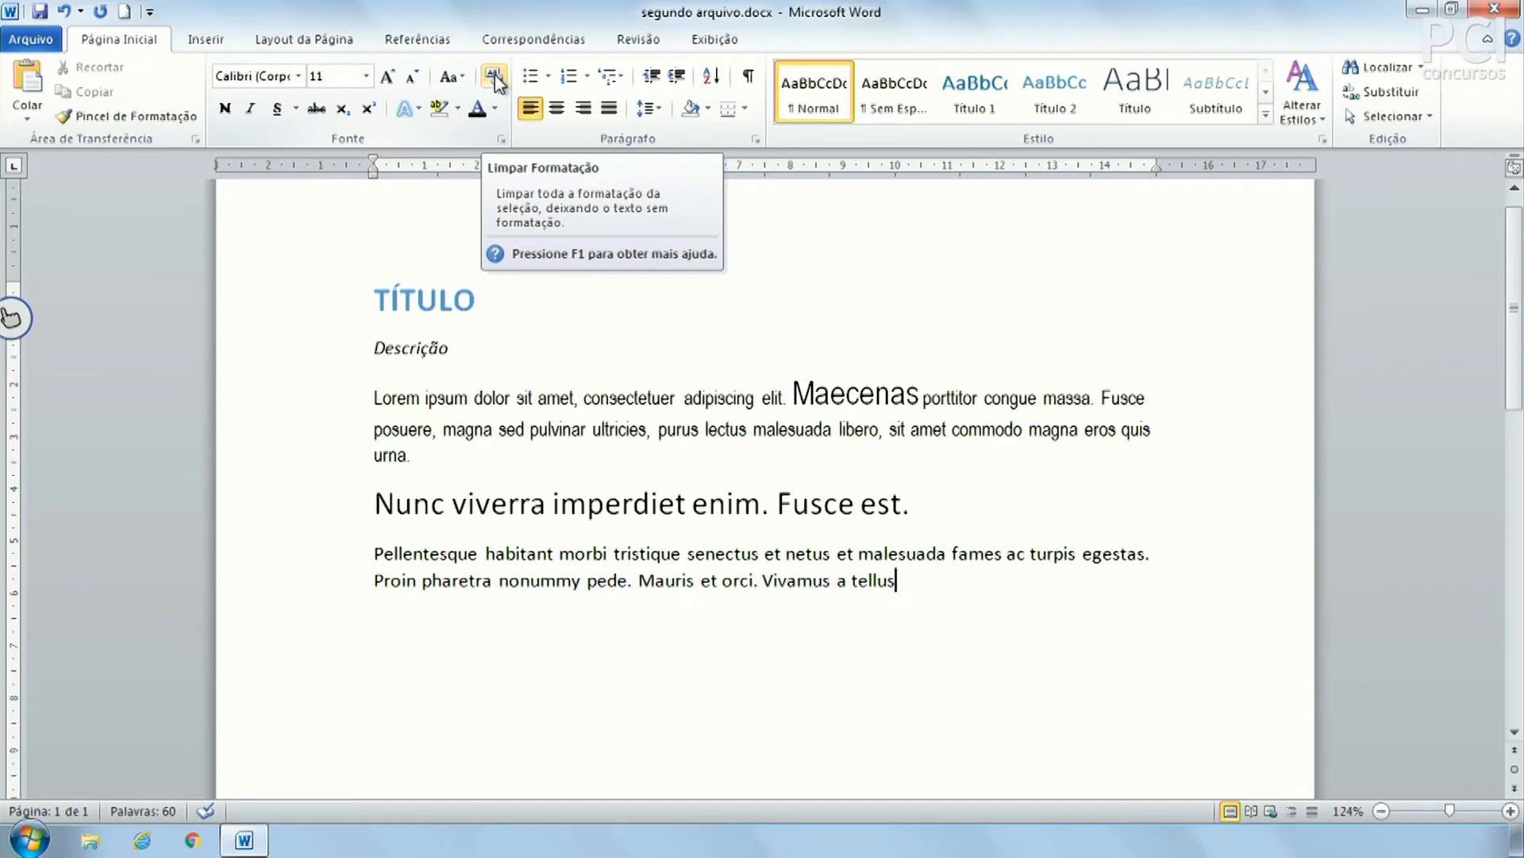
Underline the word tristique with Ctrl+S
{"action": "left_click_drag", "start_coordinate": [659, 505], "coordinate": [707, 558]}
{"action": "left_click_drag", "start_coordinate": [615, 554], "coordinate": [676, 564]}
{"action": "left_click", "coordinate": [666, 554]}
{"action": "key", "text": "ctrl+s"}
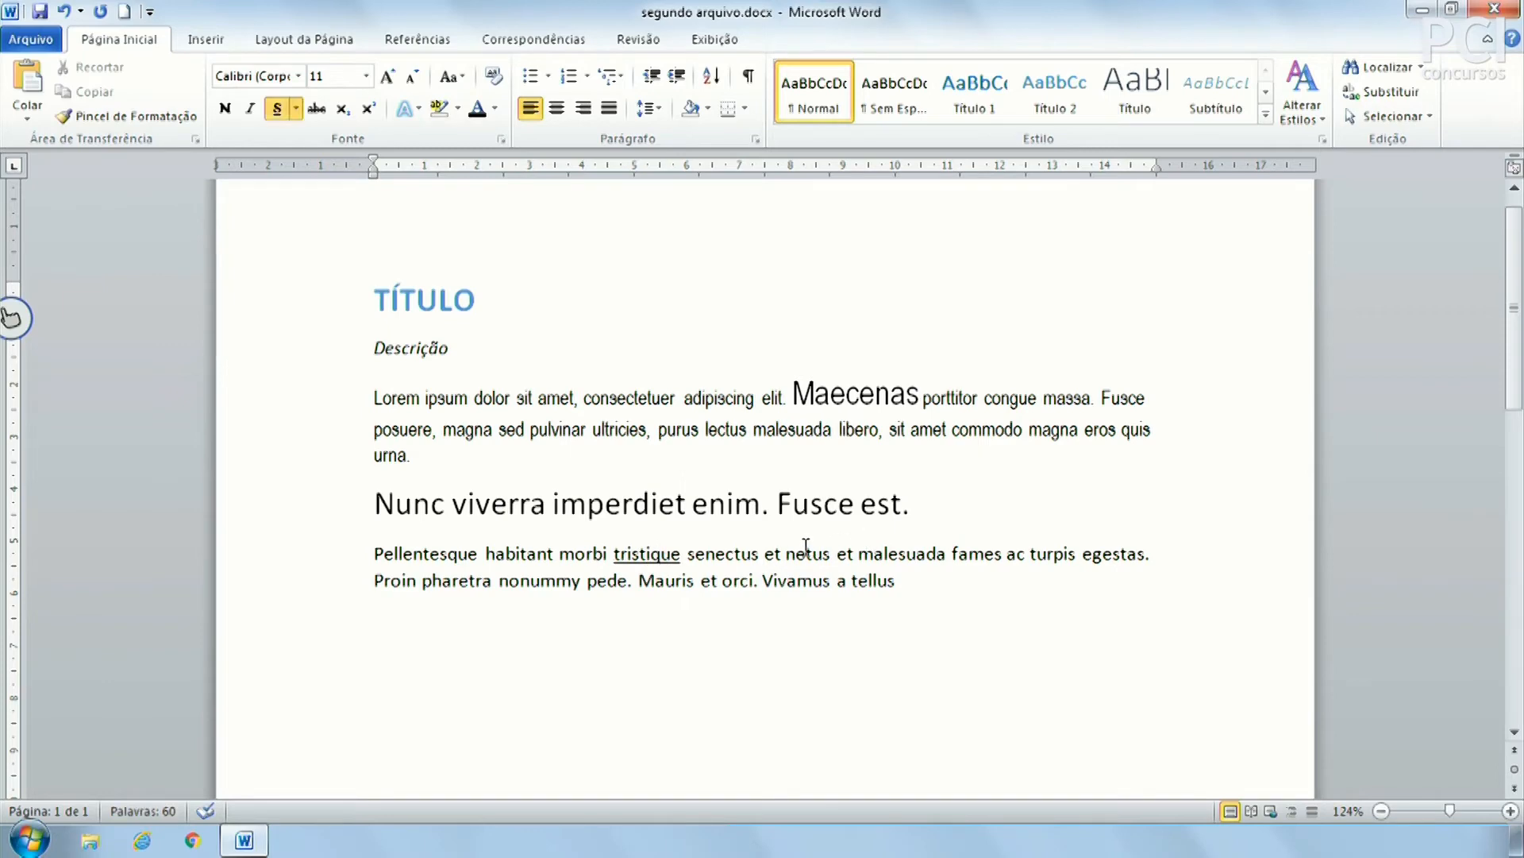
Make netus bold with Ctrl+N and check the formatting of both words
{"action": "left_click", "coordinate": [806, 548]}
{"action": "key", "text": "ctrl+n"}
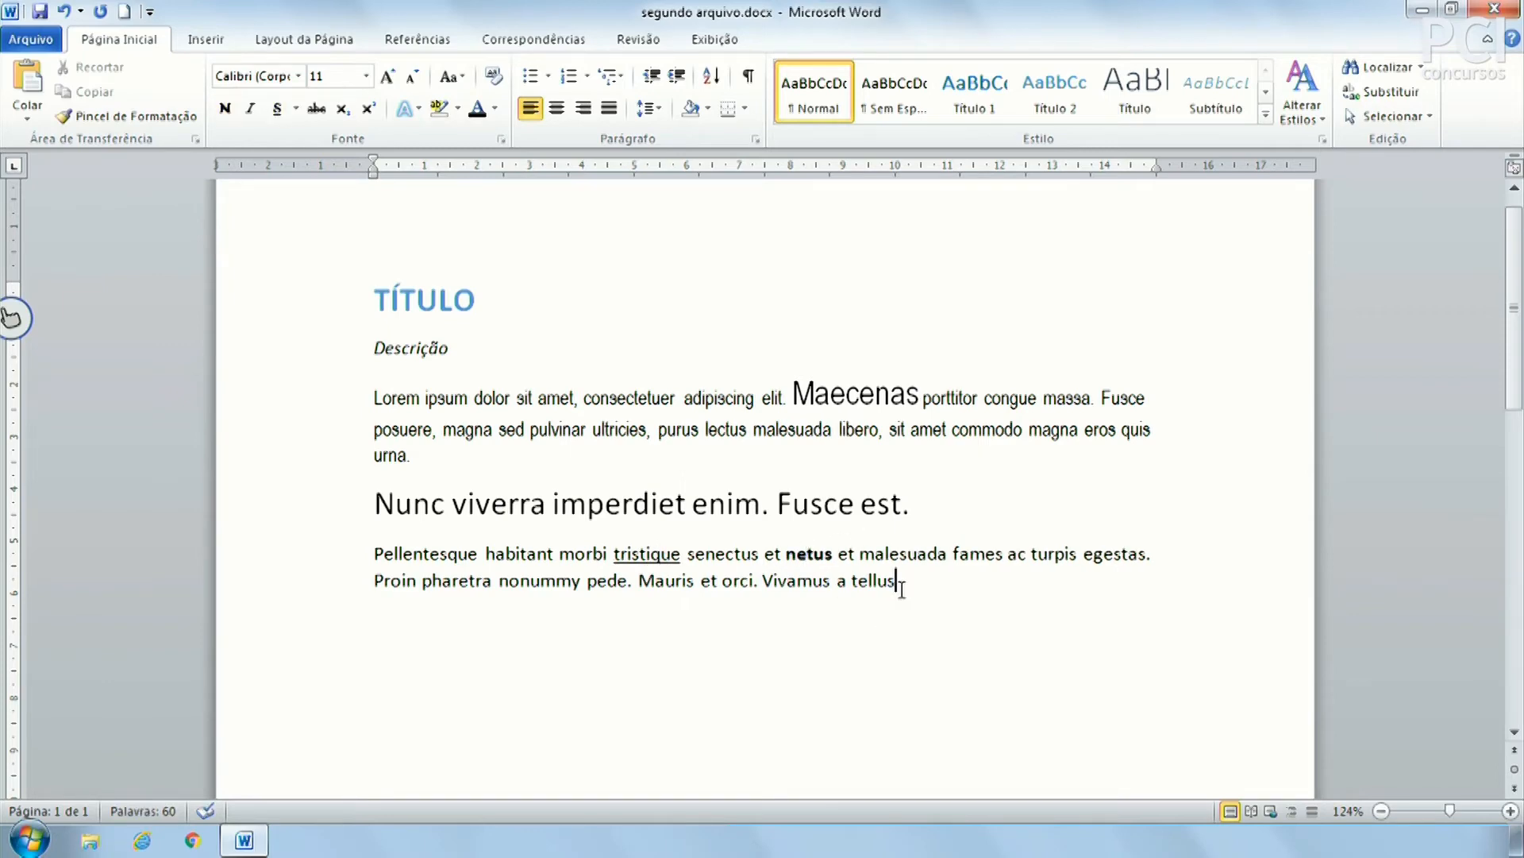
{"action": "left_click", "coordinate": [653, 549]}
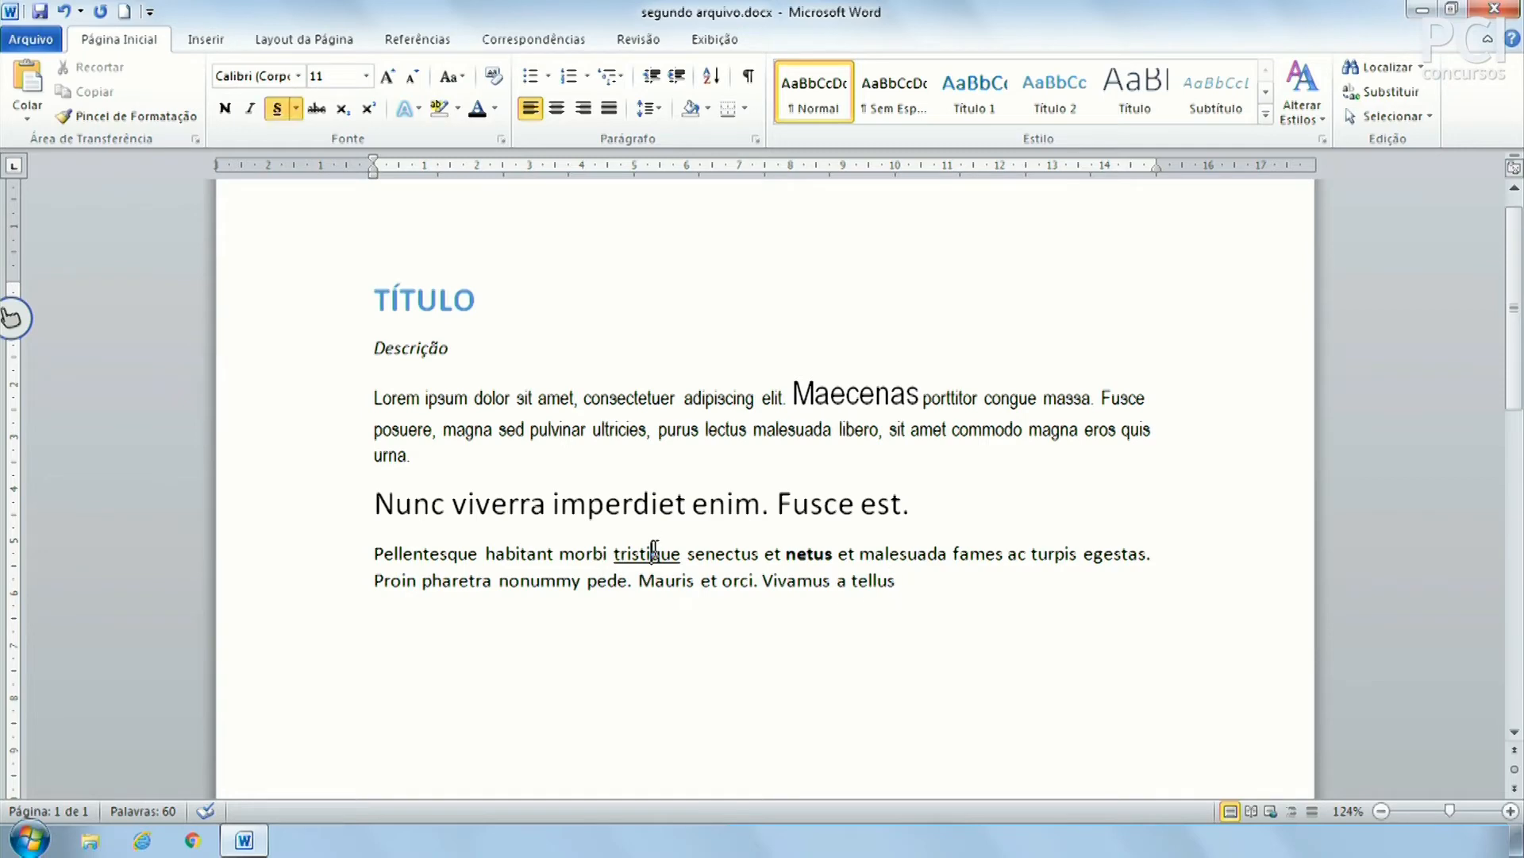
{"action": "left_click", "coordinate": [814, 553]}
{"action": "left_click", "coordinate": [510, 397]}
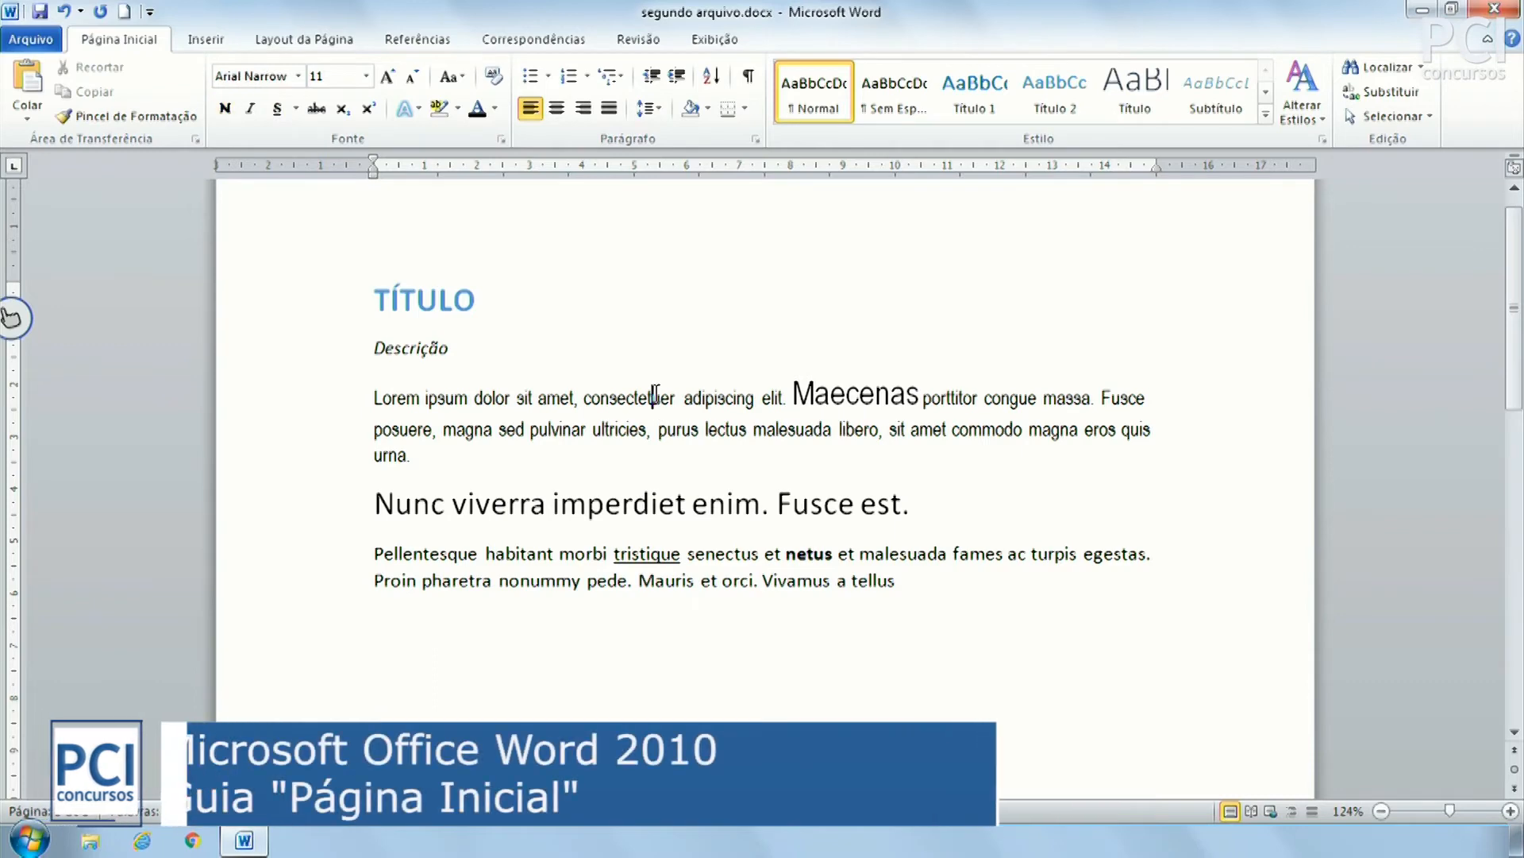
Clear all formatting from the whole document so Maecenas and the Nunc viverra line return to plain Calibri 11
{"action": "left_click_drag", "start_coordinate": [976, 606], "coordinate": [254, 313]}
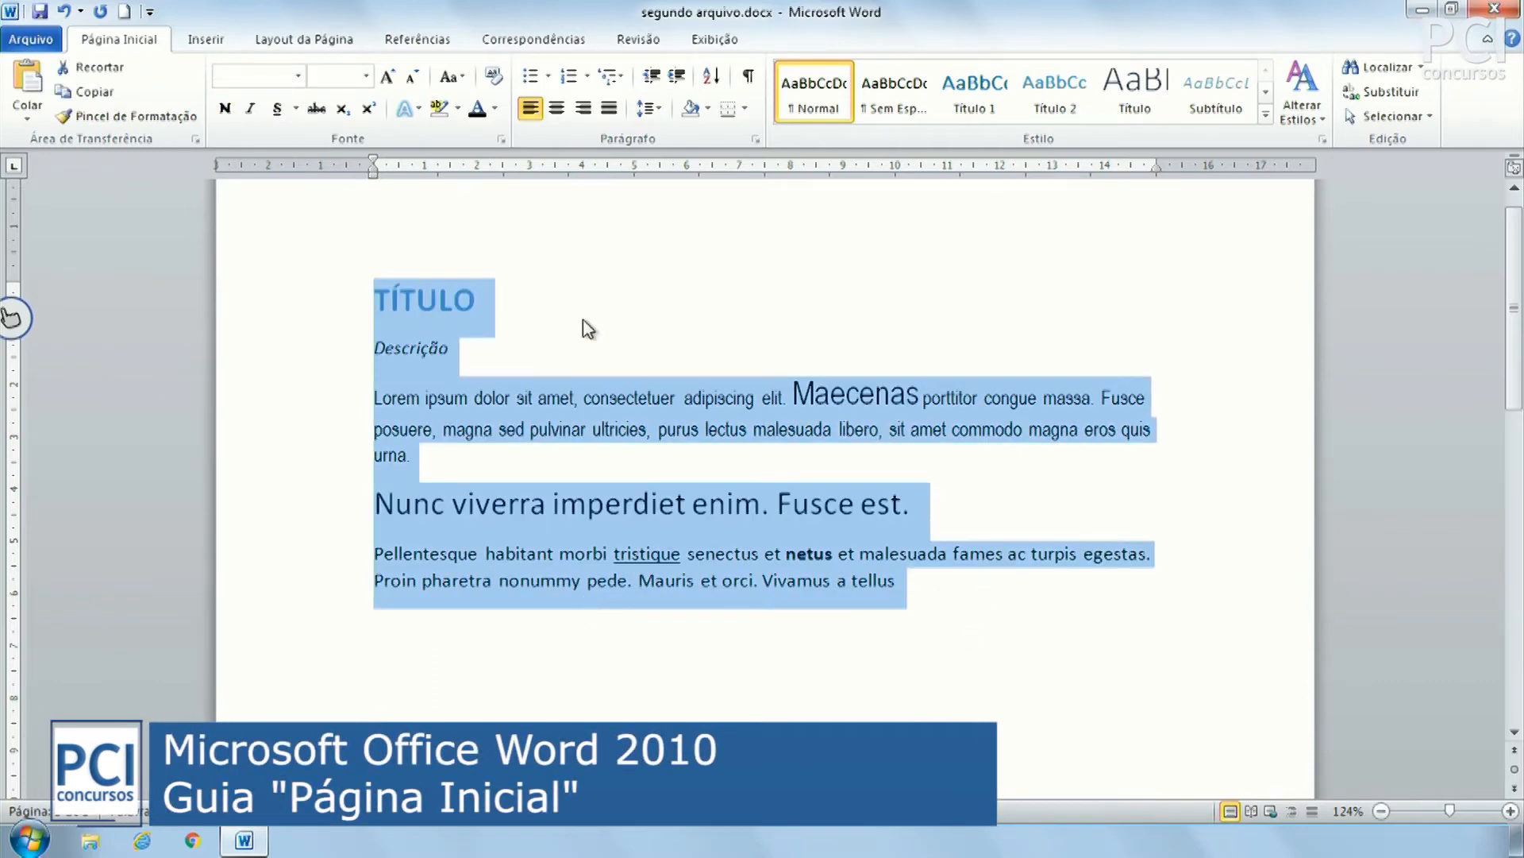
{"action": "left_click", "coordinate": [494, 76]}
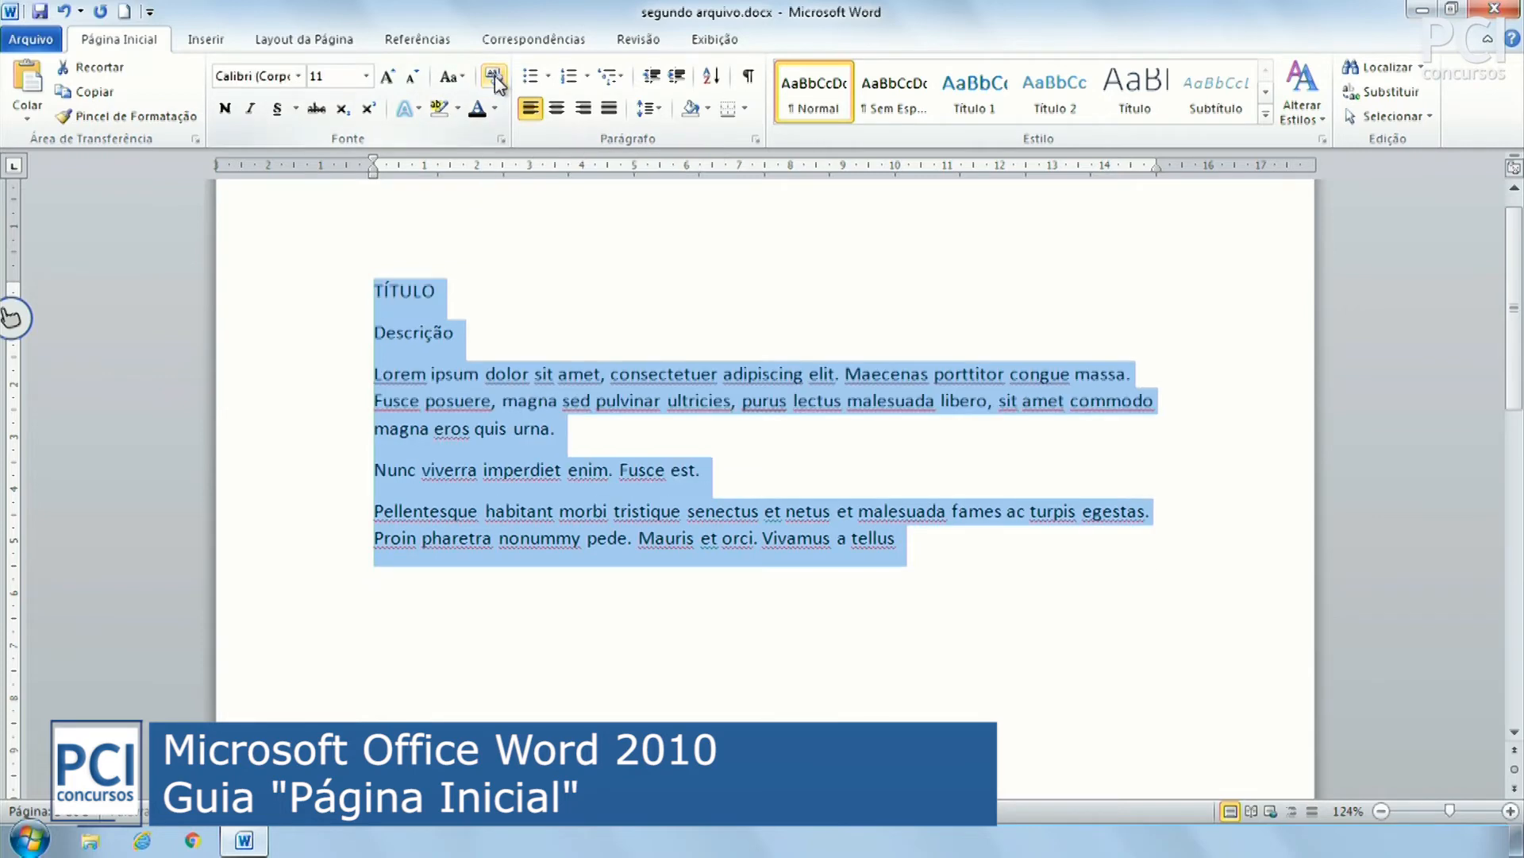
{"action": "left_click", "coordinate": [842, 615]}
{"action": "left_click_drag", "start_coordinate": [374, 374], "coordinate": [565, 472]}
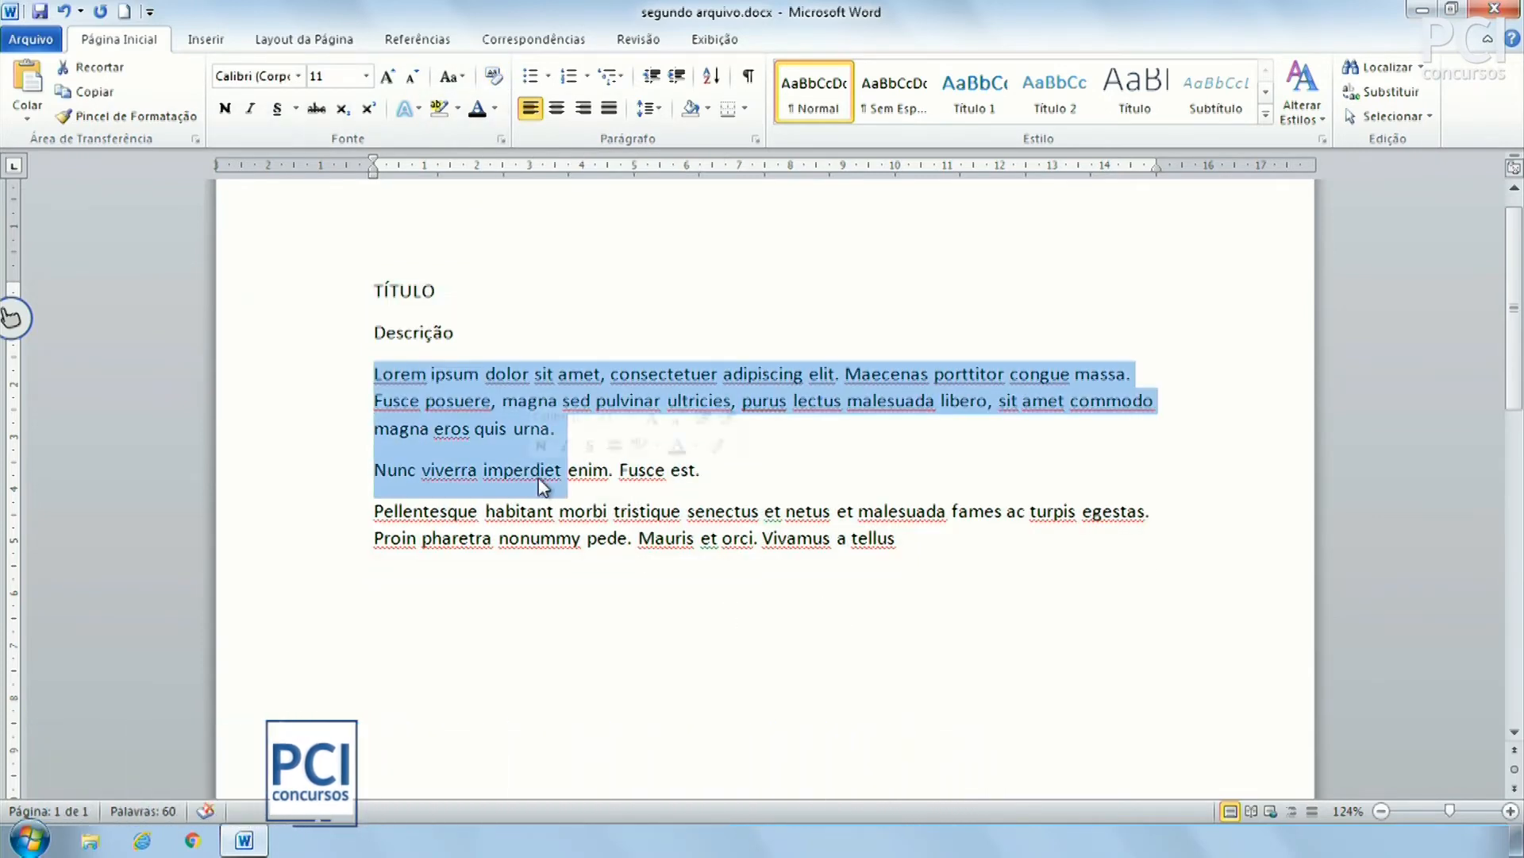
{"action": "left_click", "coordinate": [812, 550]}
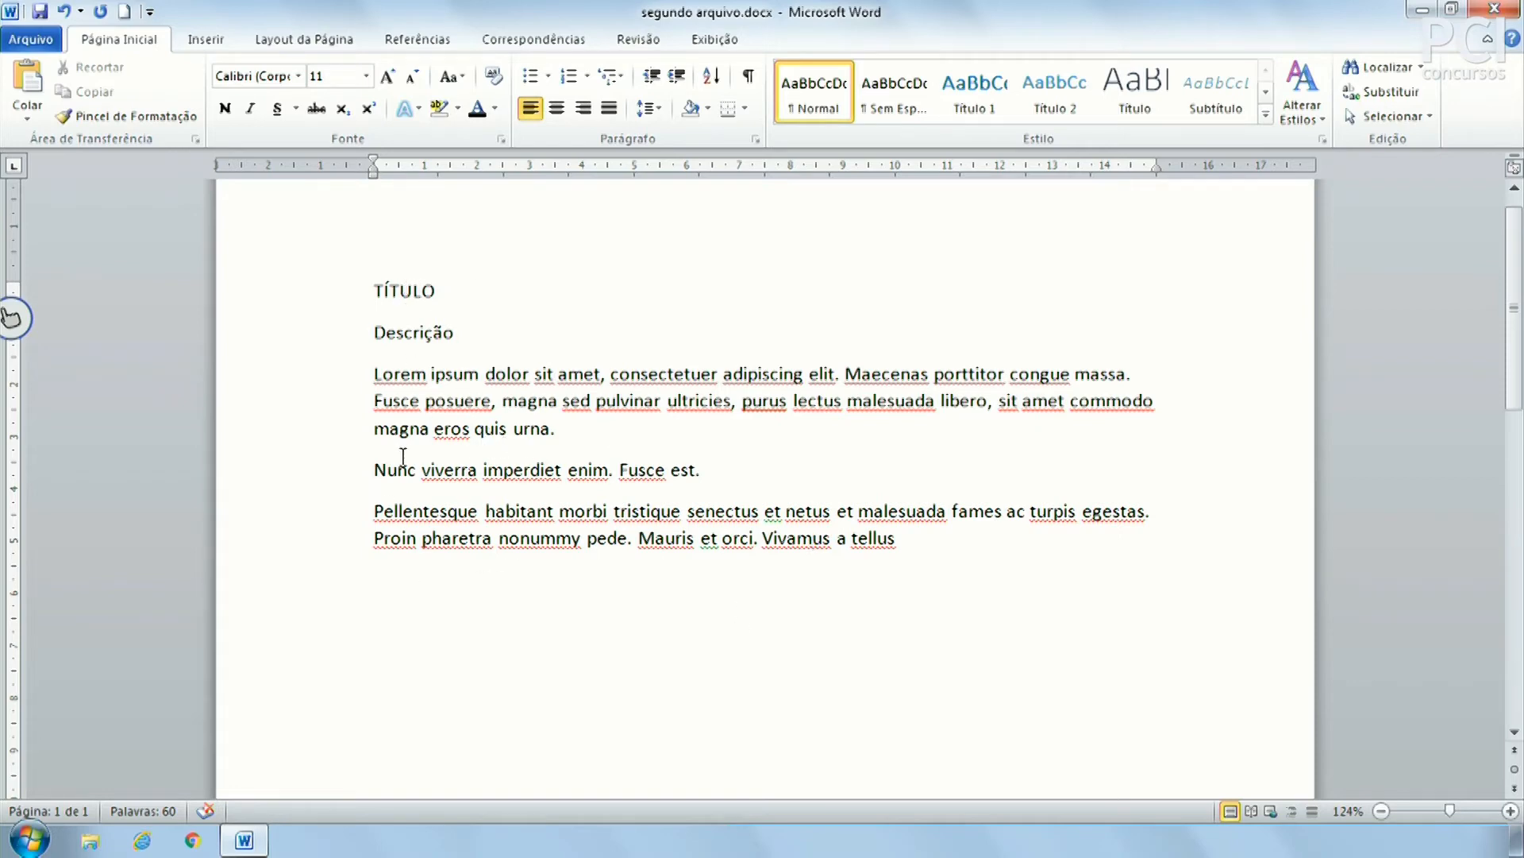
{"action": "left_click", "coordinate": [933, 547]}
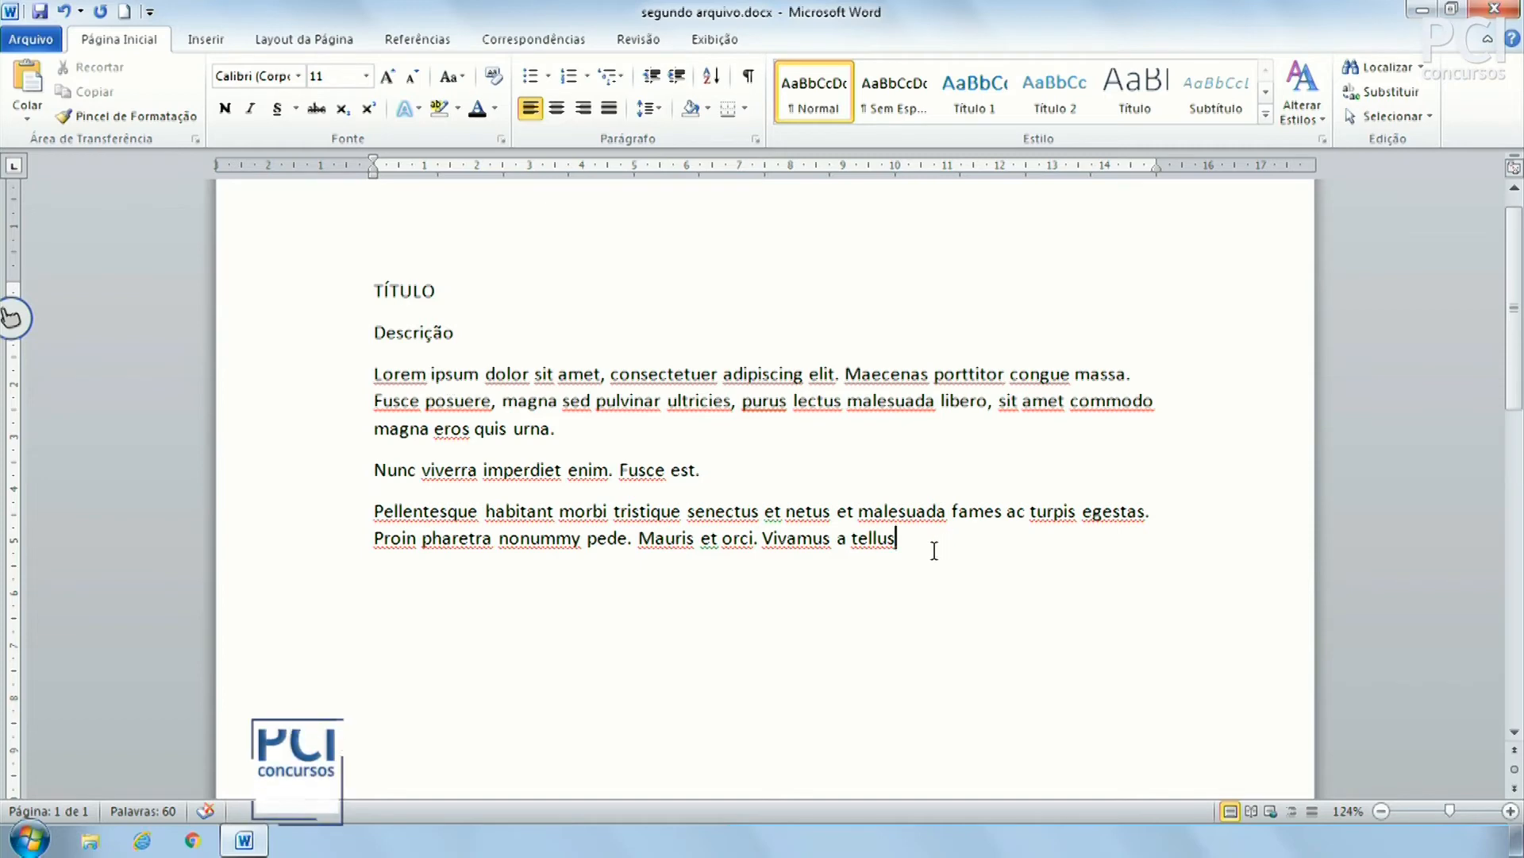
{"action": "scroll", "coordinate": [934, 550], "scroll_direction": "up", "scroll_amount": 1}
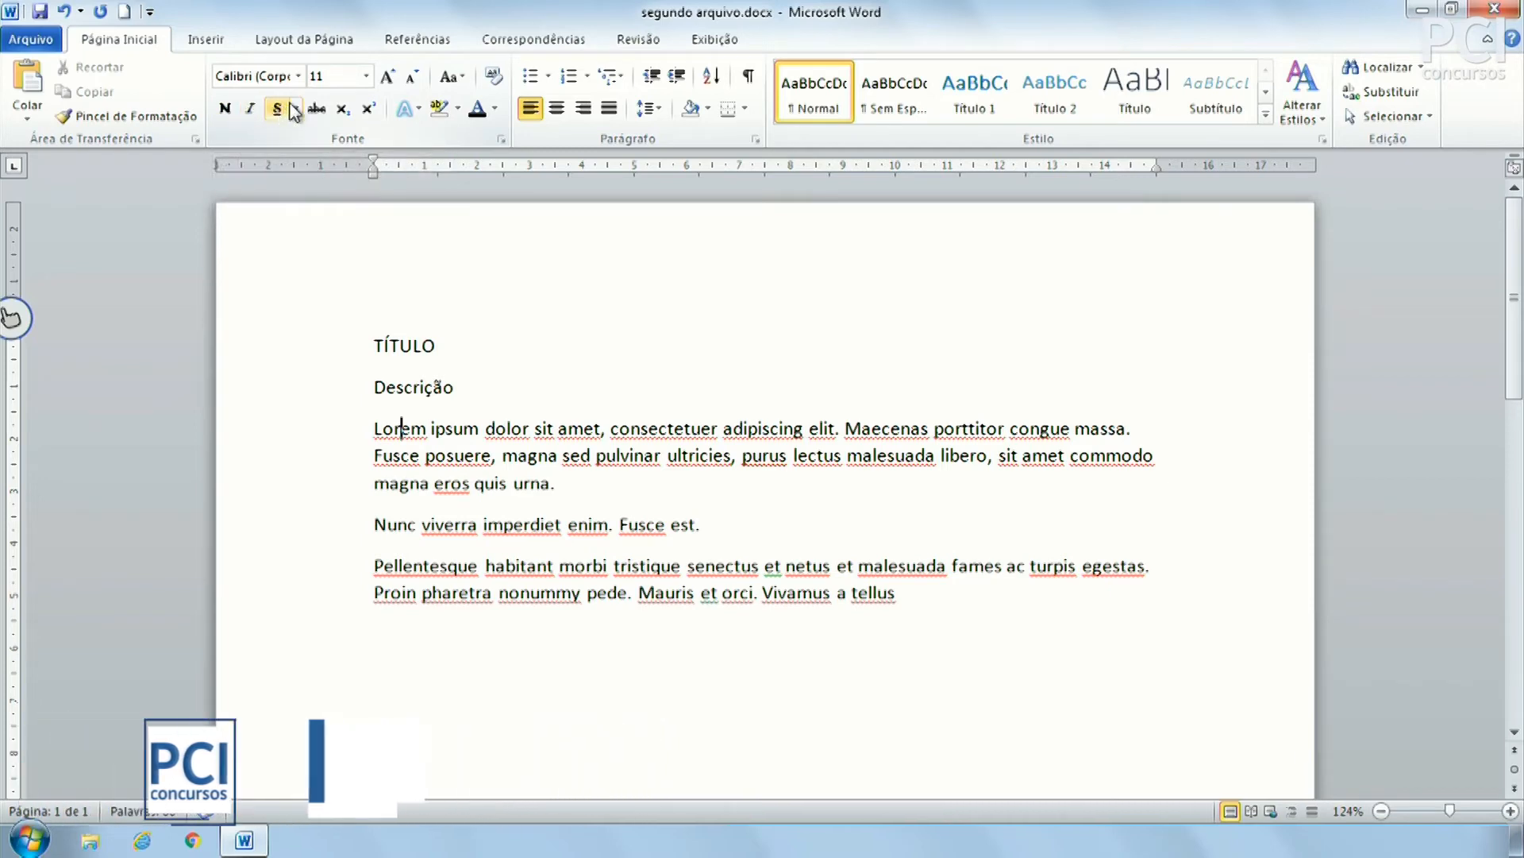
{"action": "left_click", "coordinate": [296, 110]}
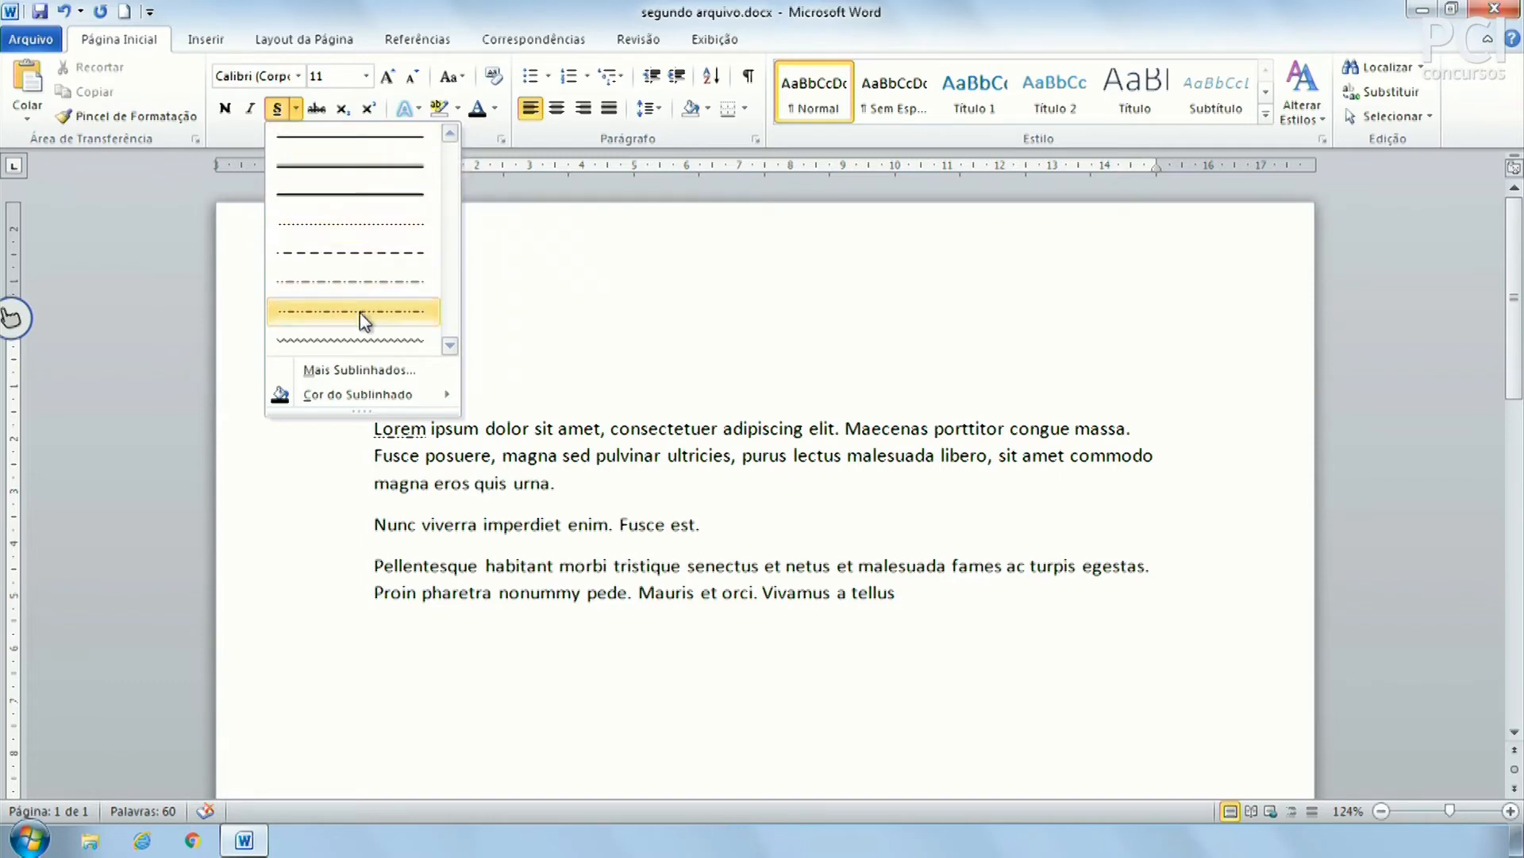
{"action": "left_click", "coordinate": [347, 343]}
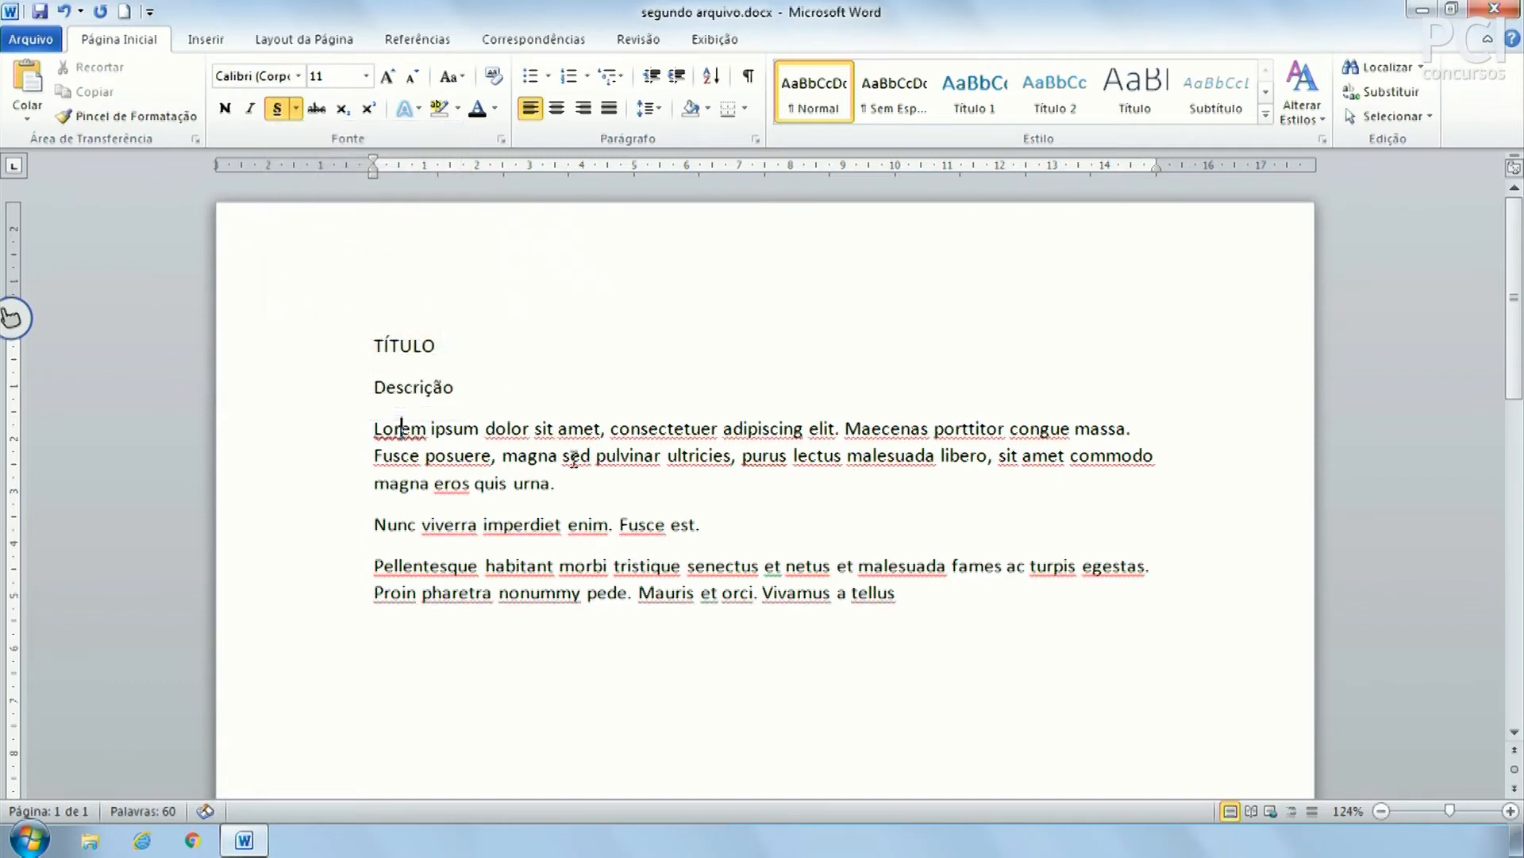
{"action": "left_click", "coordinate": [548, 455]}
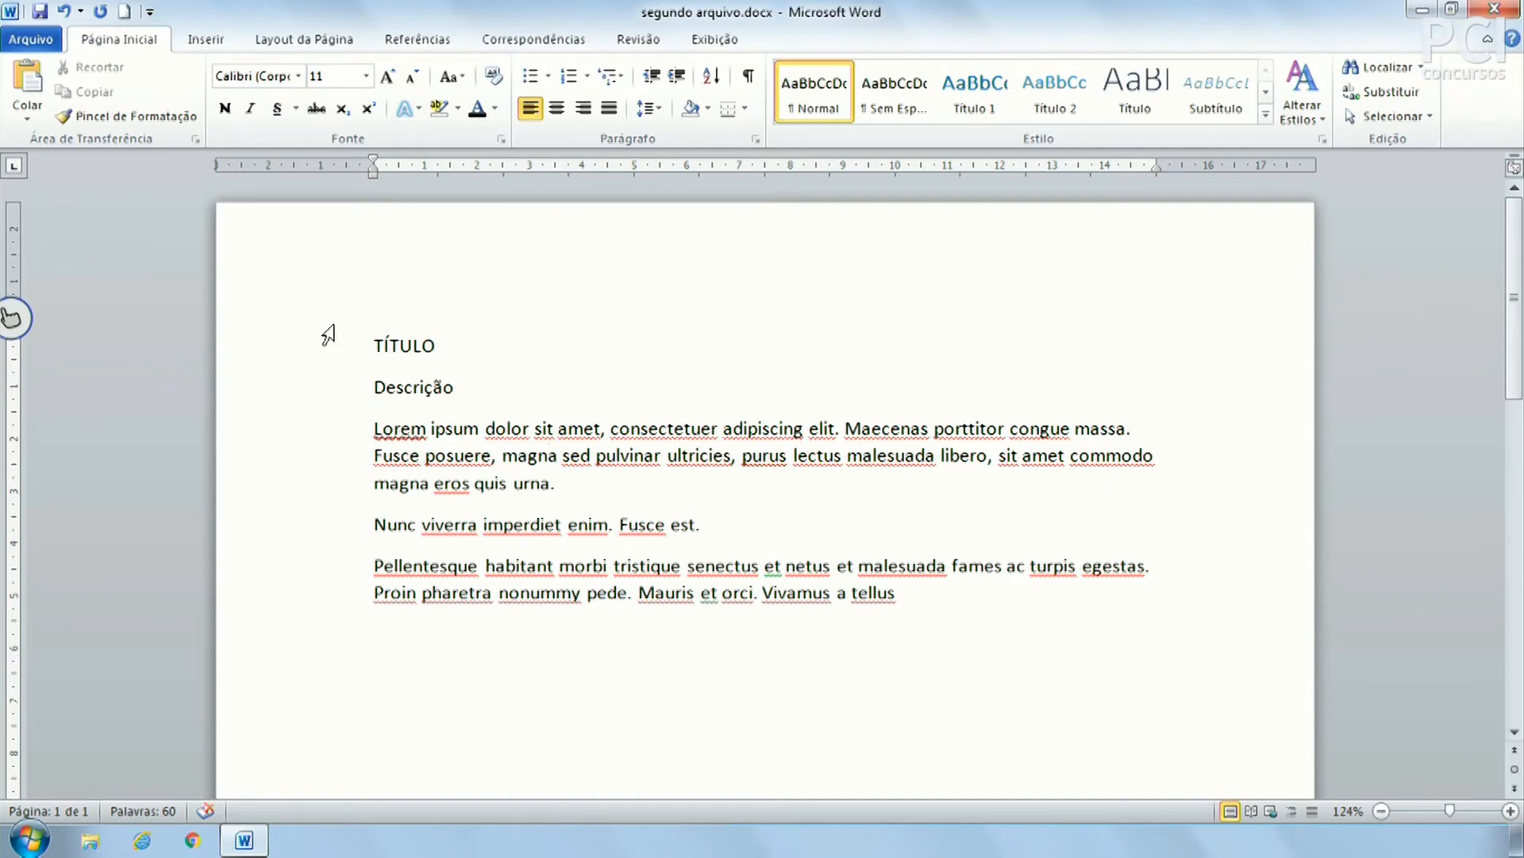
{"action": "left_click_drag", "start_coordinate": [324, 338], "coordinate": [411, 612]}
{"action": "left_click", "coordinate": [598, 592]}
Strike through the word Descrição and add an empty line after the last paragraph
{"action": "double_click", "coordinate": [429, 387]}
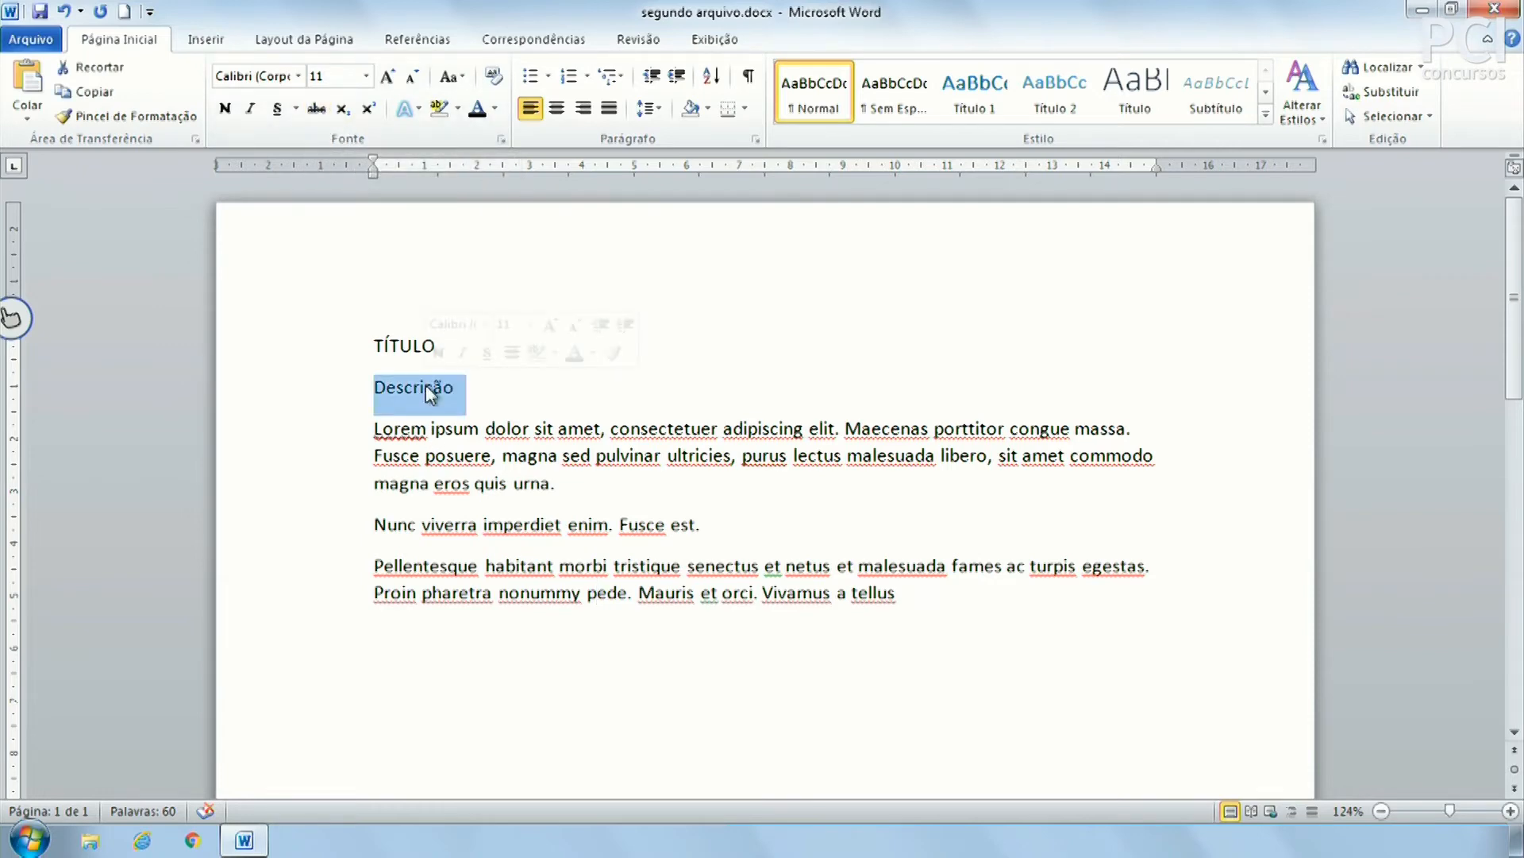
{"action": "left_click", "coordinate": [317, 108]}
{"action": "left_click", "coordinate": [620, 421]}
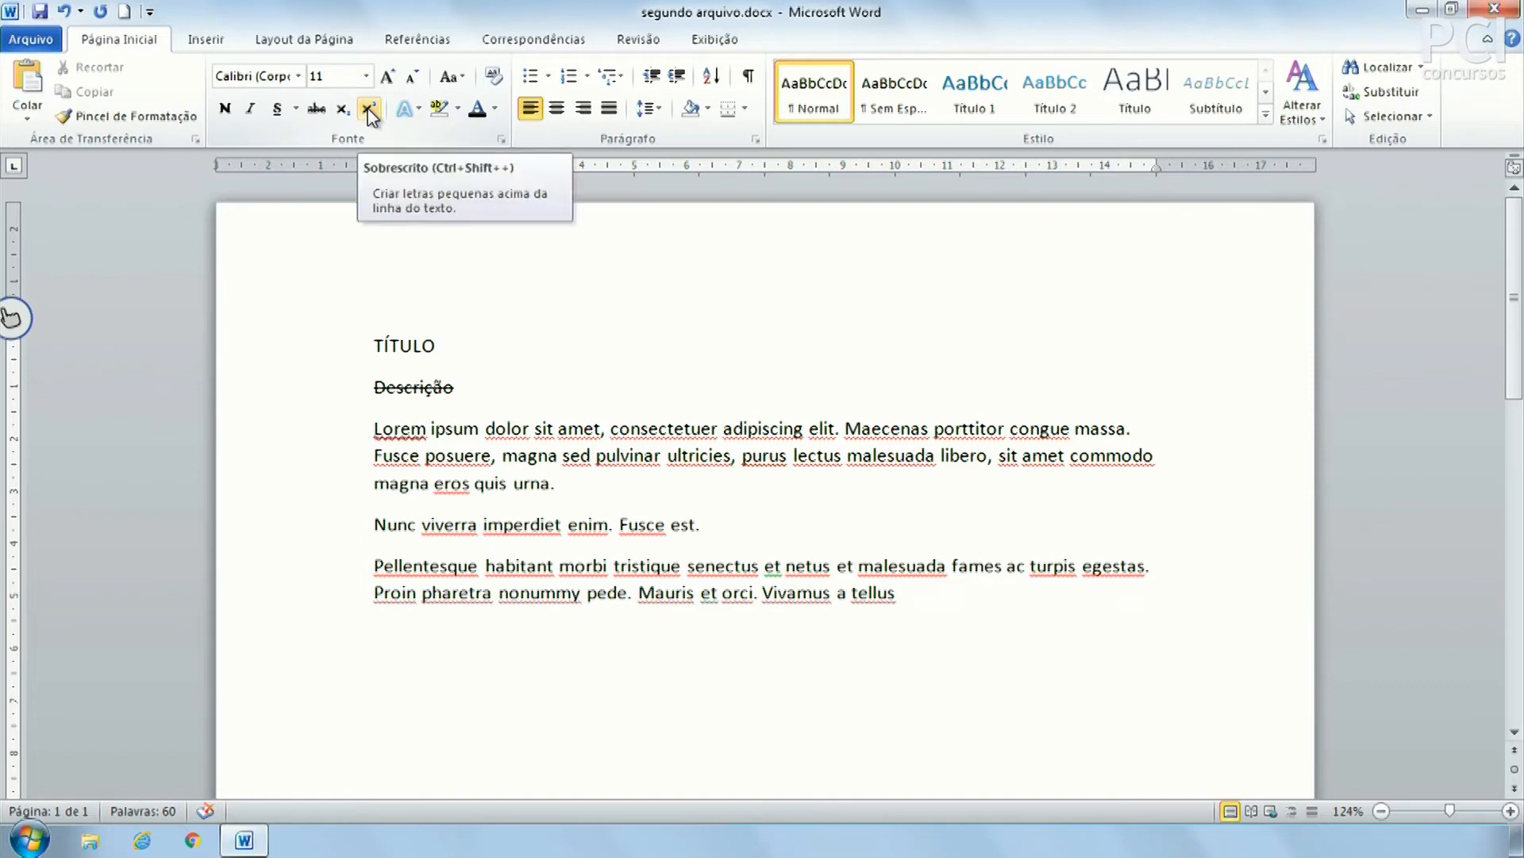
{"action": "left_click", "coordinate": [1025, 671]}
{"action": "key", "text": "Return"}
{"action": "key", "text": "Return"}
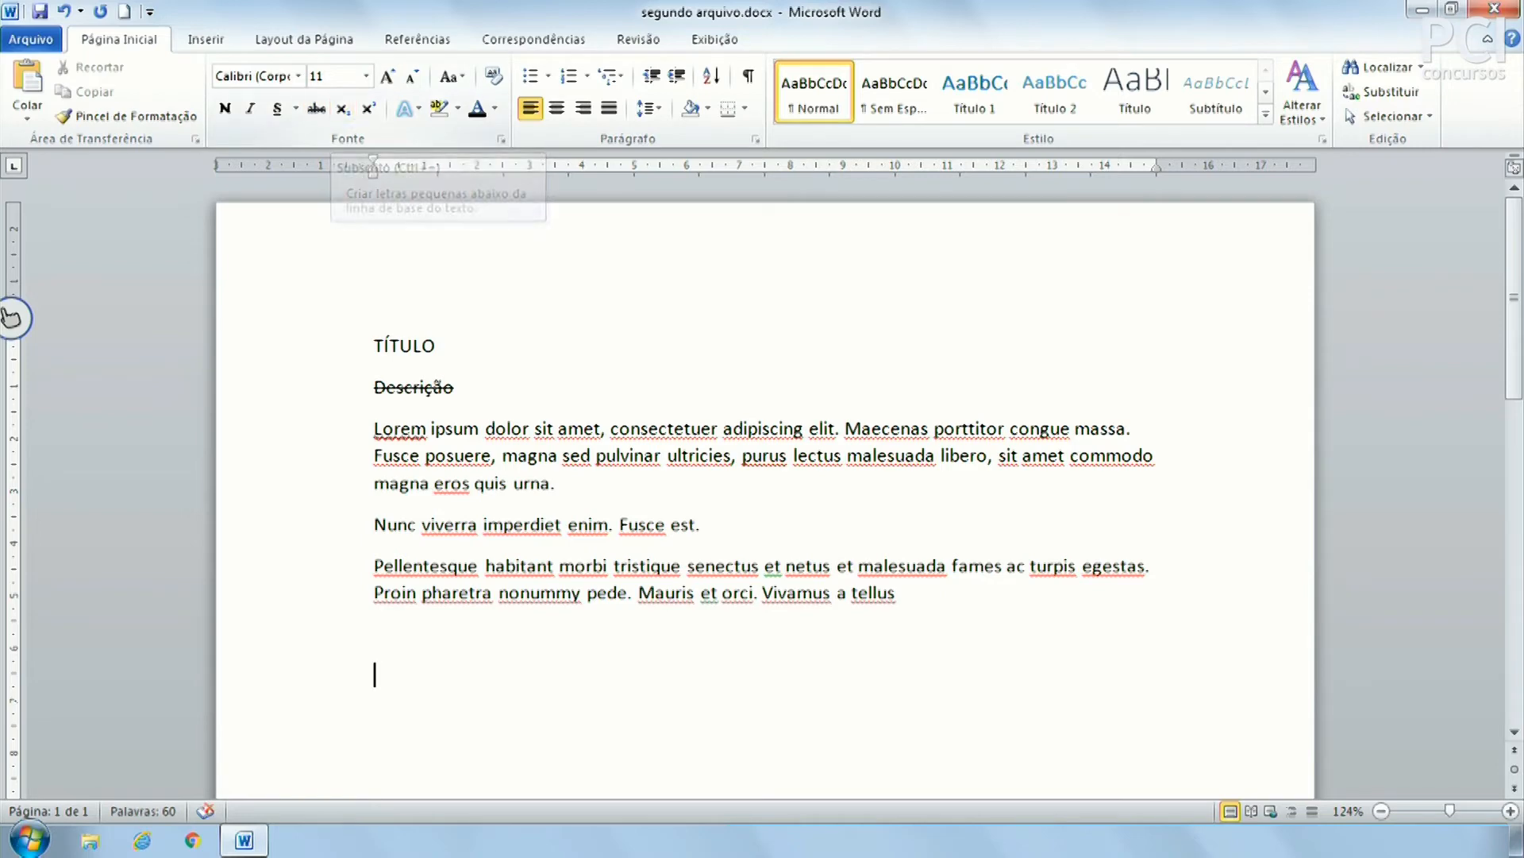
Type H2O and x2 on two new lines below the last paragraph
{"action": "type", "text": "H2O"}
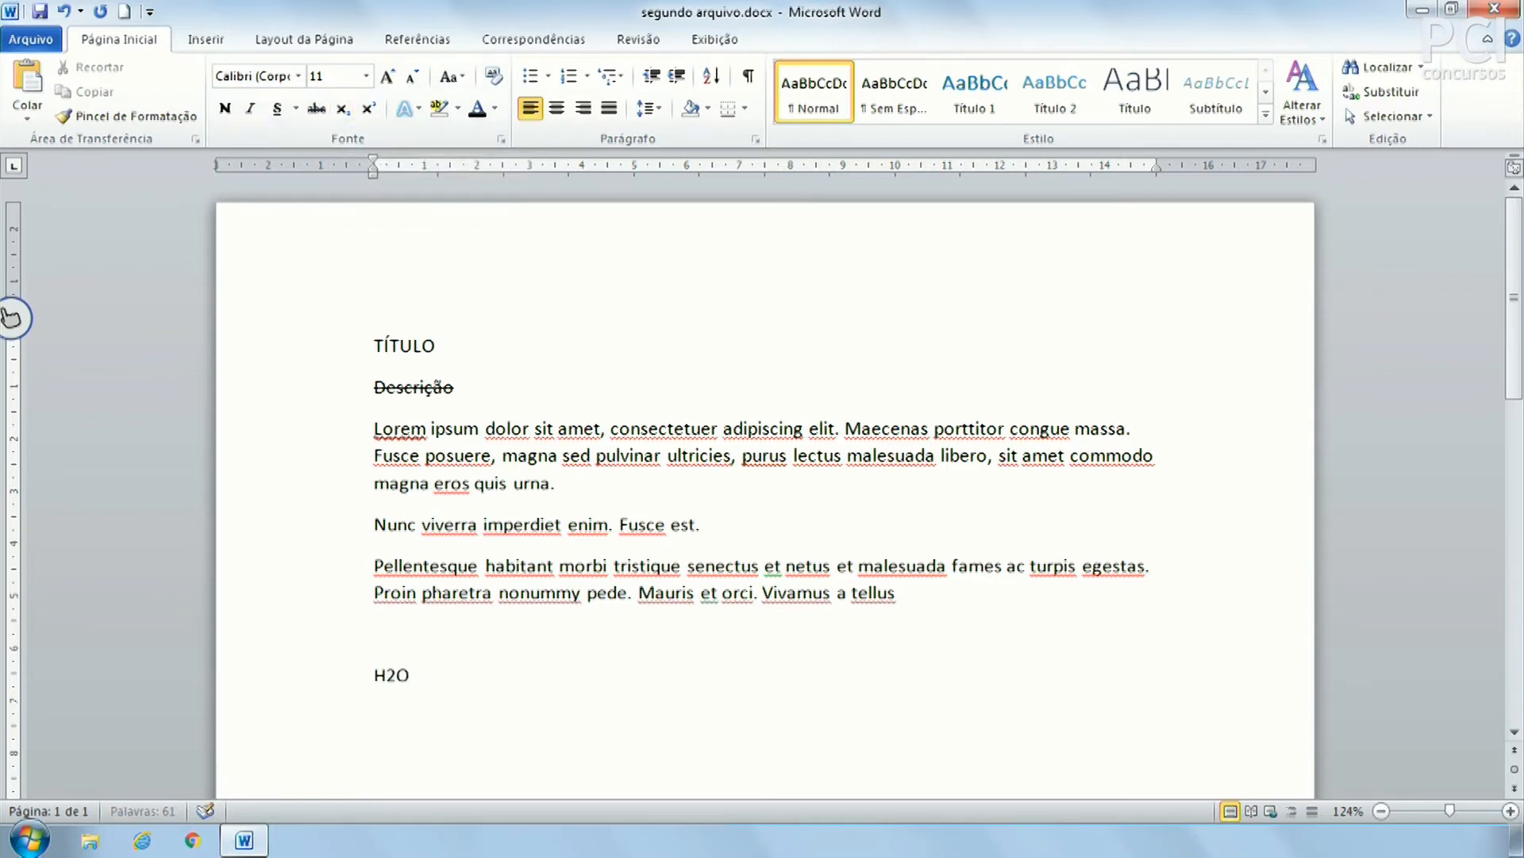
{"action": "key", "text": "Return"}
{"action": "type", "text": "x"}
{"action": "key", "text": "BackSpace"}
{"action": "type", "text": "X2"}
{"action": "key", "text": "Left"}
{"action": "key", "text": "shift+Left"}
{"action": "type", "text": "x"}
Make the 2 in H2O subscript so it reads H₂O
{"action": "left_click", "coordinate": [396, 677]}
{"action": "key", "text": "shift+Left"}
{"action": "scroll", "coordinate": [770, 671], "scroll_direction": "down", "scroll_amount": 3}
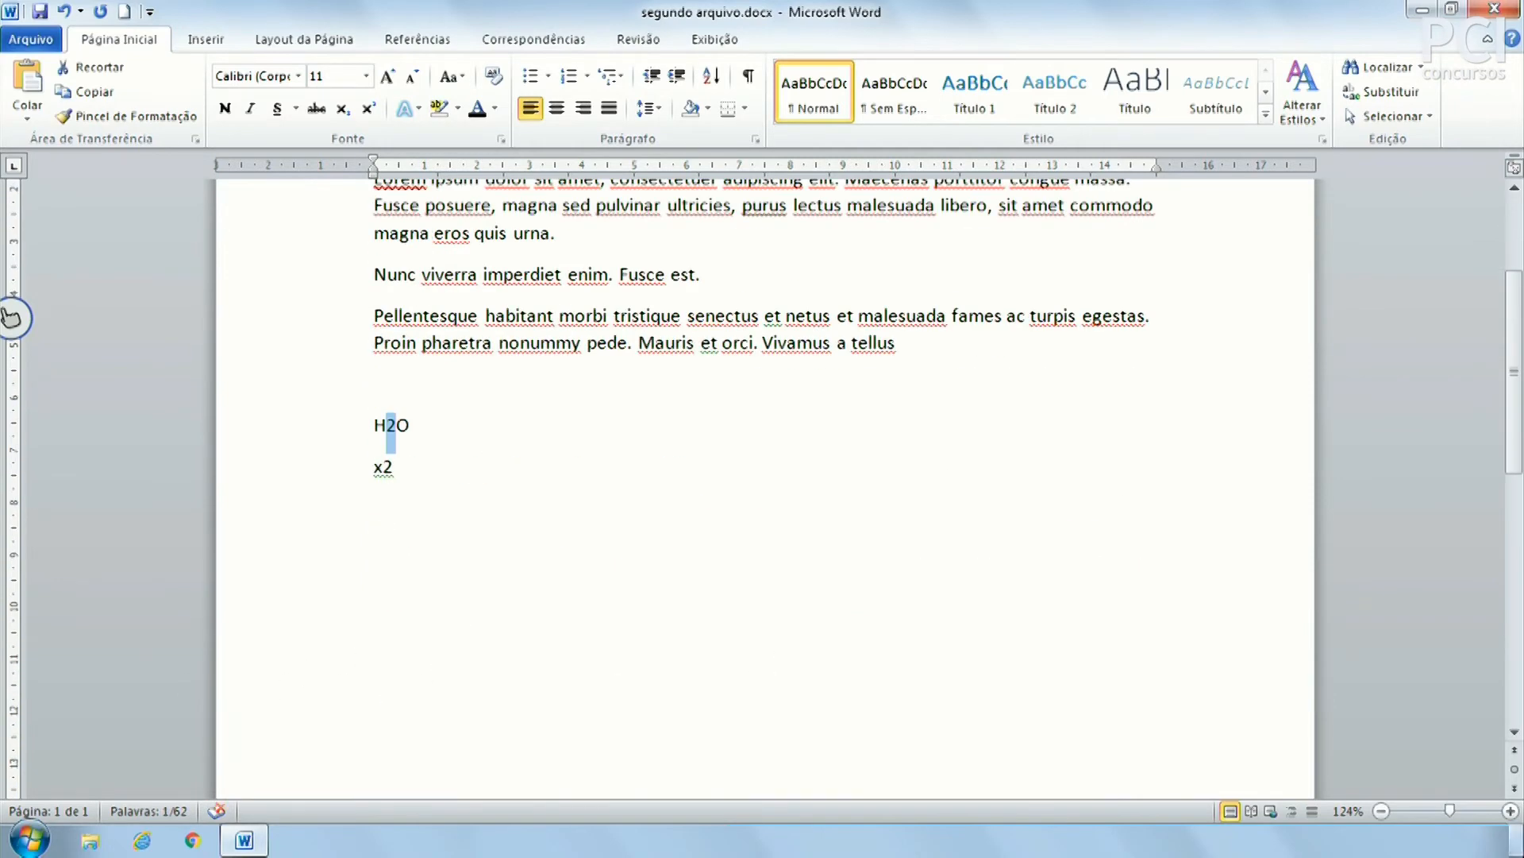
{"action": "left_click_drag", "start_coordinate": [1451, 810], "coordinate": [1460, 811]}
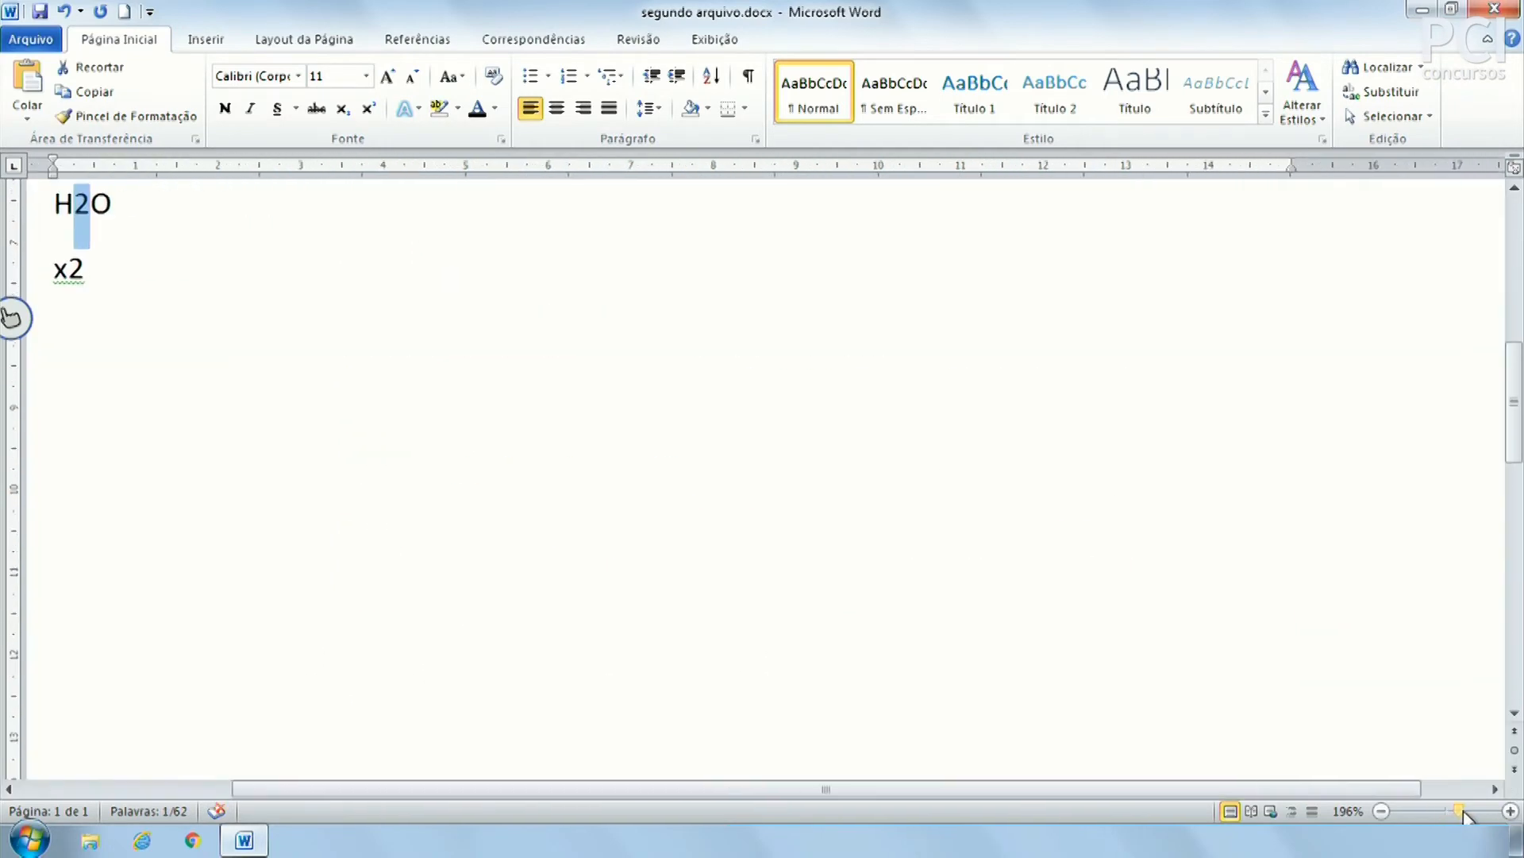
{"action": "left_click_drag", "start_coordinate": [1364, 789], "coordinate": [1143, 790]}
{"action": "scroll", "coordinate": [372, 572], "scroll_direction": "up", "scroll_amount": 5}
{"action": "scroll", "coordinate": [373, 572], "scroll_direction": "down", "scroll_amount": 3}
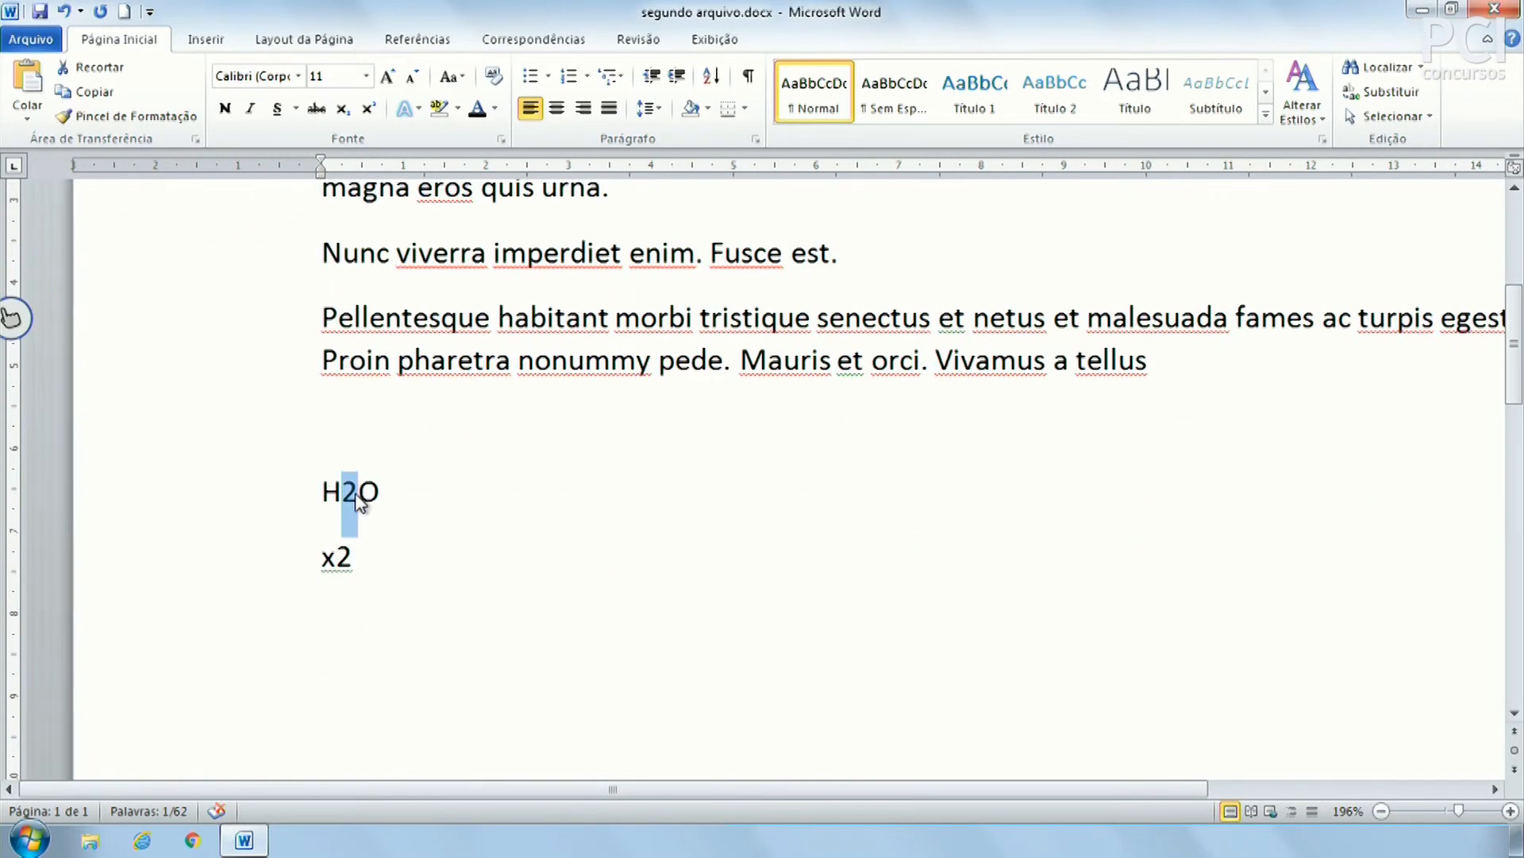
{"action": "left_click", "coordinate": [343, 110]}
{"action": "left_click", "coordinate": [487, 506]}
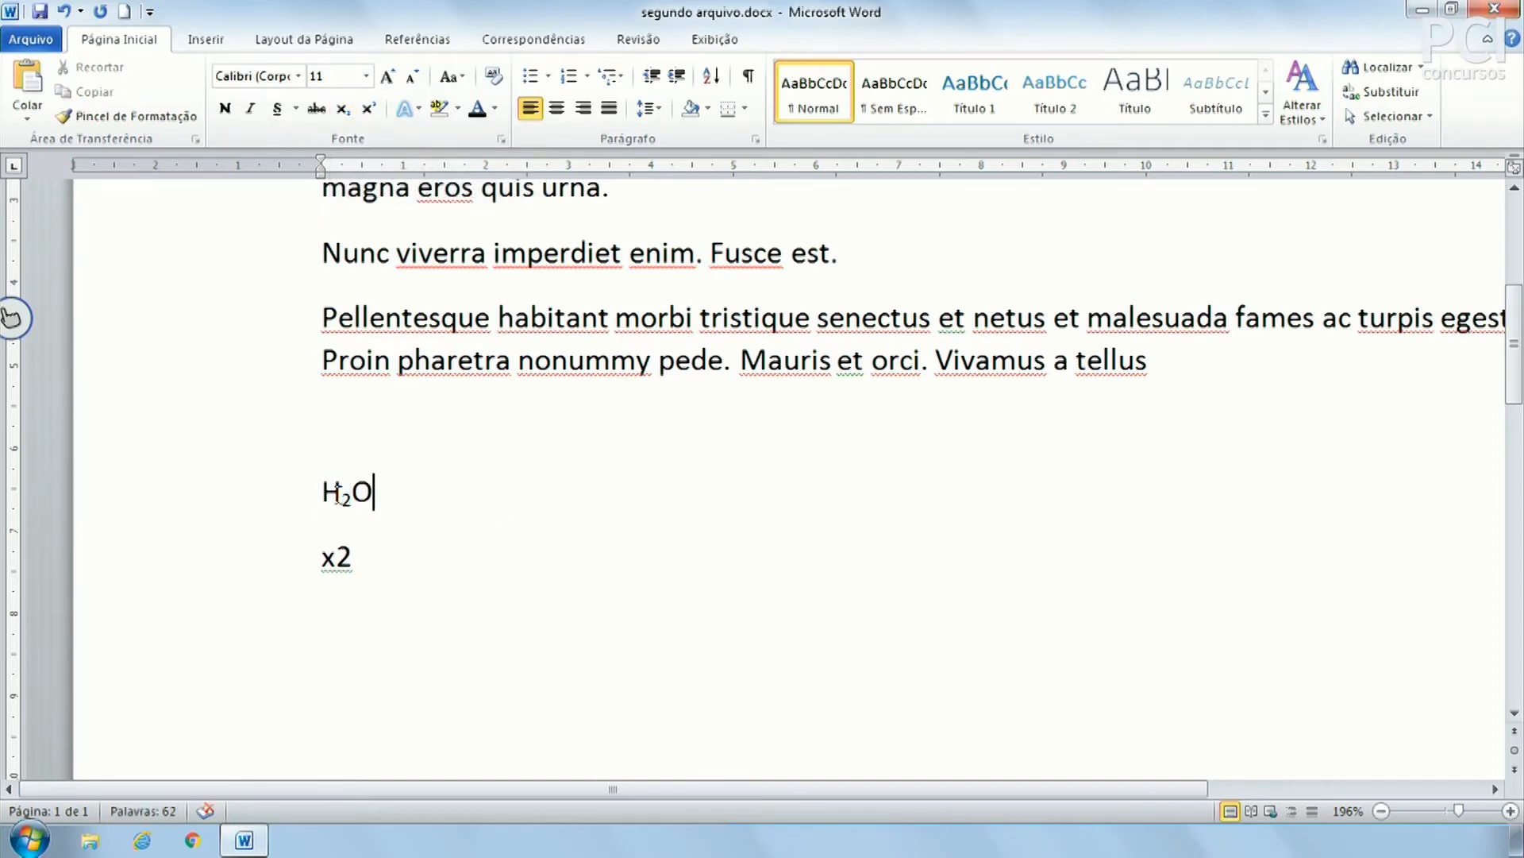
Make the 2 in x2 superscript and add 'lkçjasdlfkj lksdj' at normal size after x²
{"action": "left_click_drag", "start_coordinate": [337, 556], "coordinate": [354, 560]}
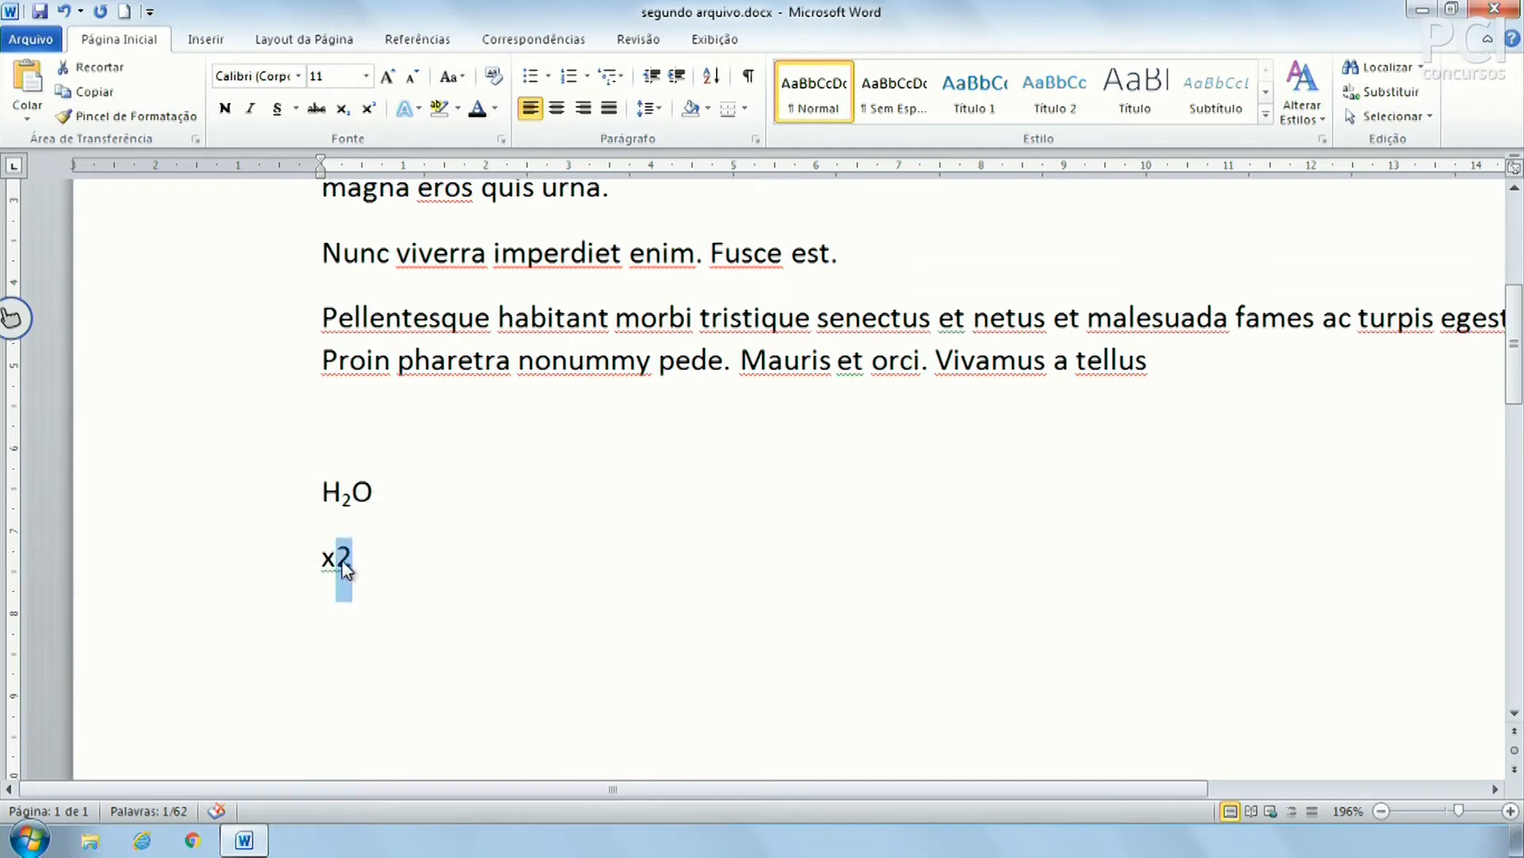
{"action": "left_click", "coordinate": [369, 110]}
{"action": "left_click", "coordinate": [517, 571]}
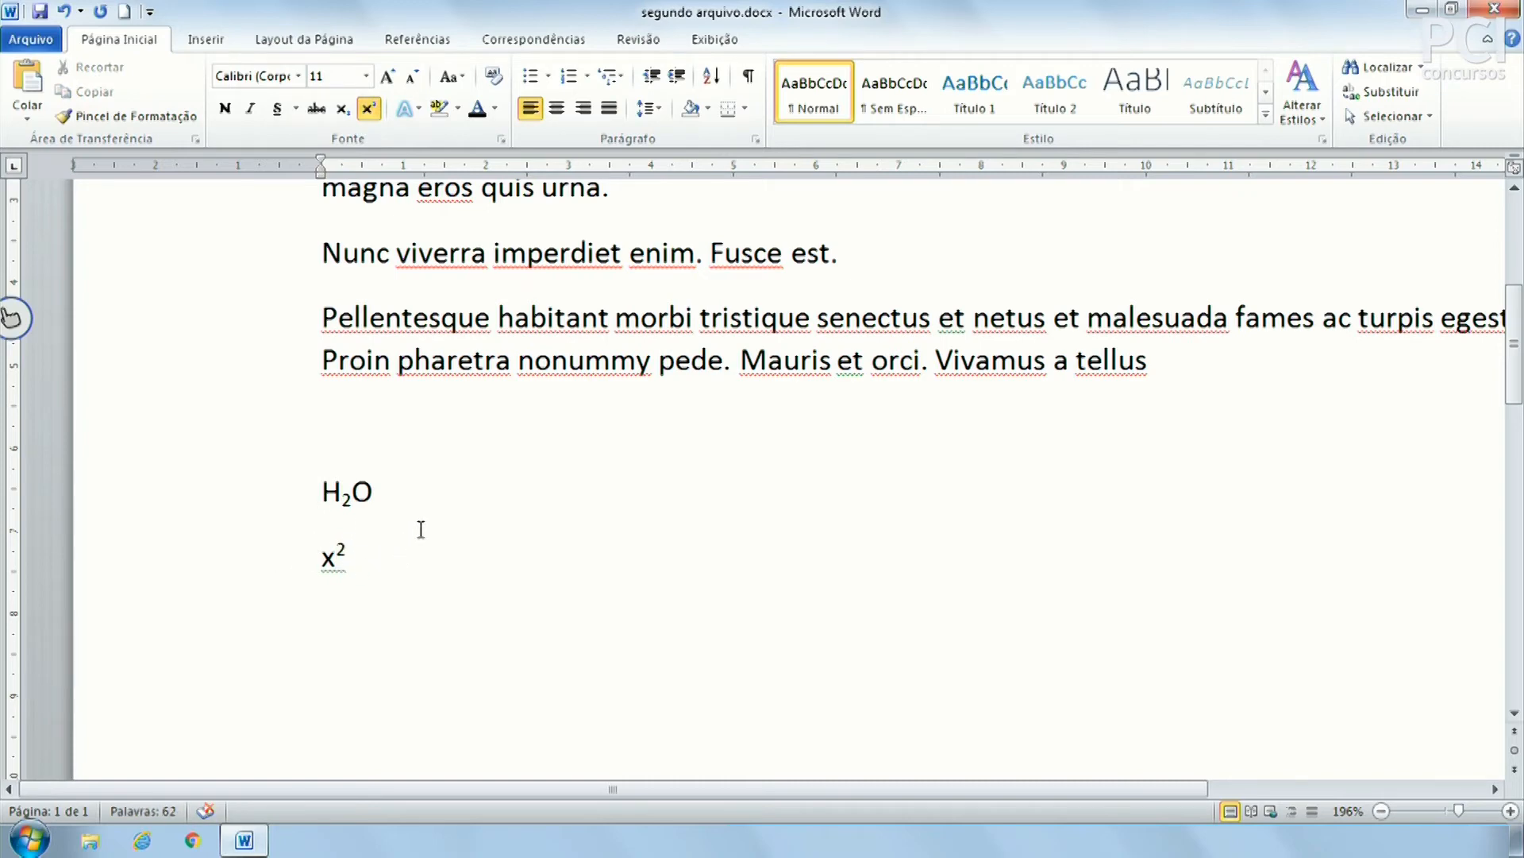
{"action": "type", "text": "lkçjasdlfkj lksdj"}
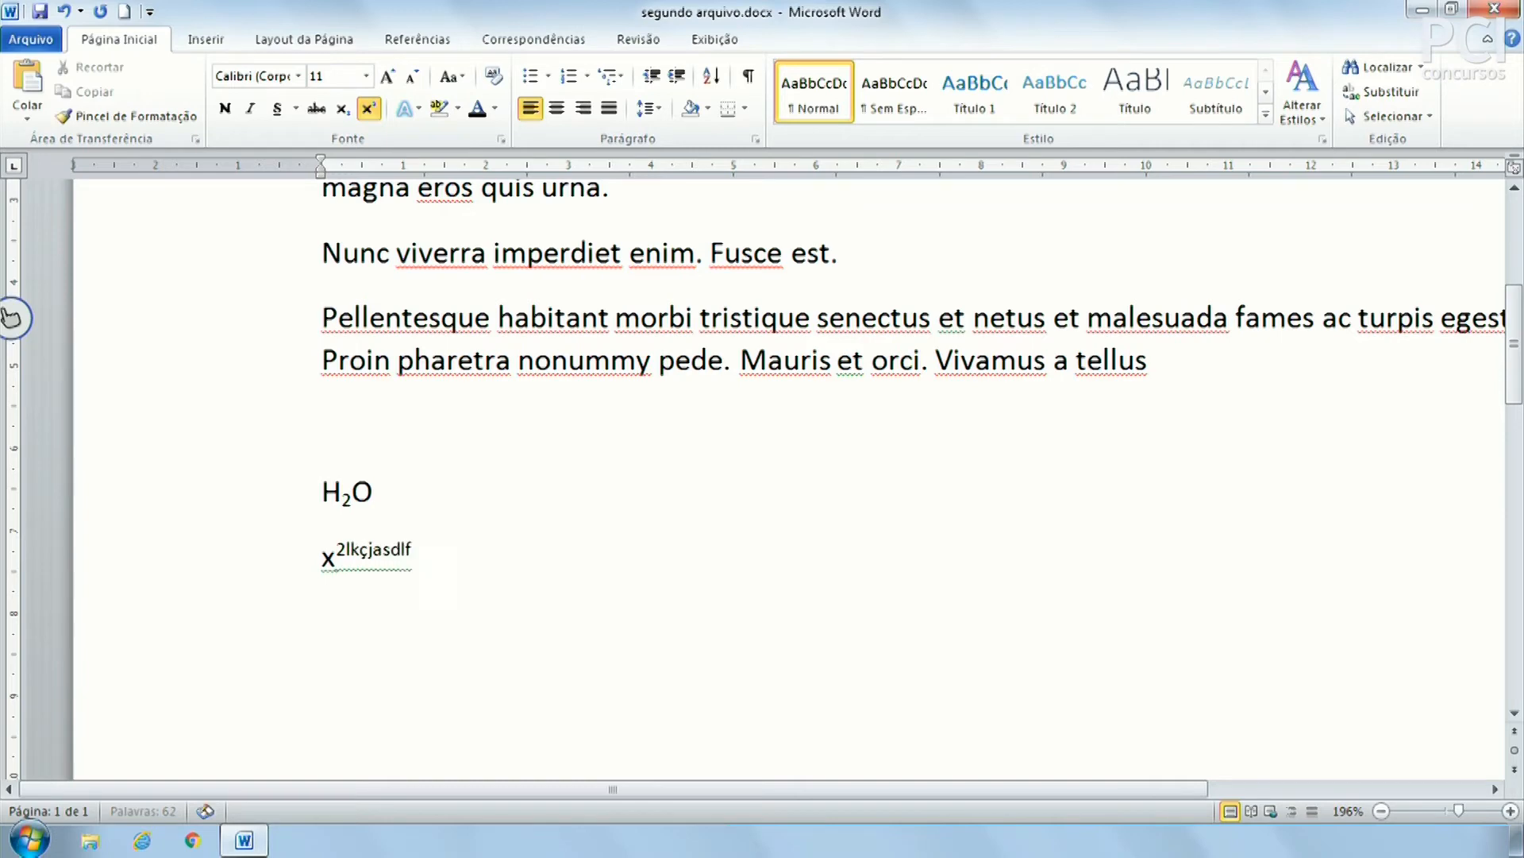
{"action": "key", "text": "shift+Left"}
{"action": "key", "text": "shift+Left"}
{"action": "key", "text": "shift+Left"}
{"action": "key", "text": "shift+Left"}
{"action": "key", "text": "shift+Left"}
{"action": "key", "text": "shift+Left"}
{"action": "key", "text": "shift+Left"}
{"action": "key", "text": "shift+Left"}
{"action": "key", "text": "shift+Left"}
{"action": "key", "text": "shift+Left"}
{"action": "key", "text": "shift+Left"}
{"action": "key", "text": "shift+Left"}
{"action": "key", "text": "shift+Left"}
{"action": "key", "text": "shift+Left"}
{"action": "key", "text": "shift+Left"}
{"action": "key", "text": "shift+Left"}
{"action": "key", "text": "shift+Left"}
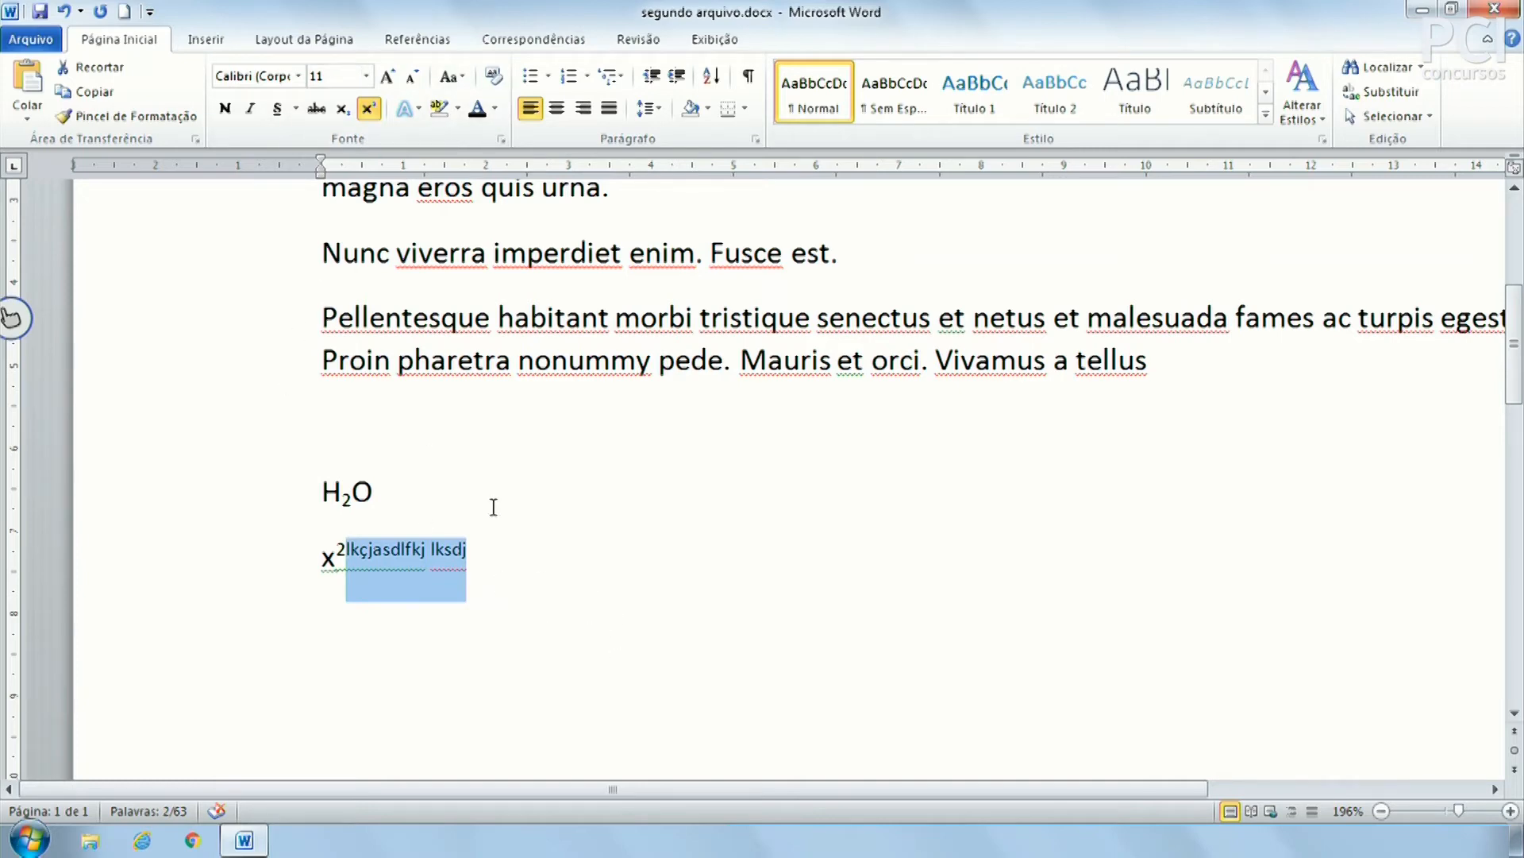
{"action": "left_click", "coordinate": [372, 111]}
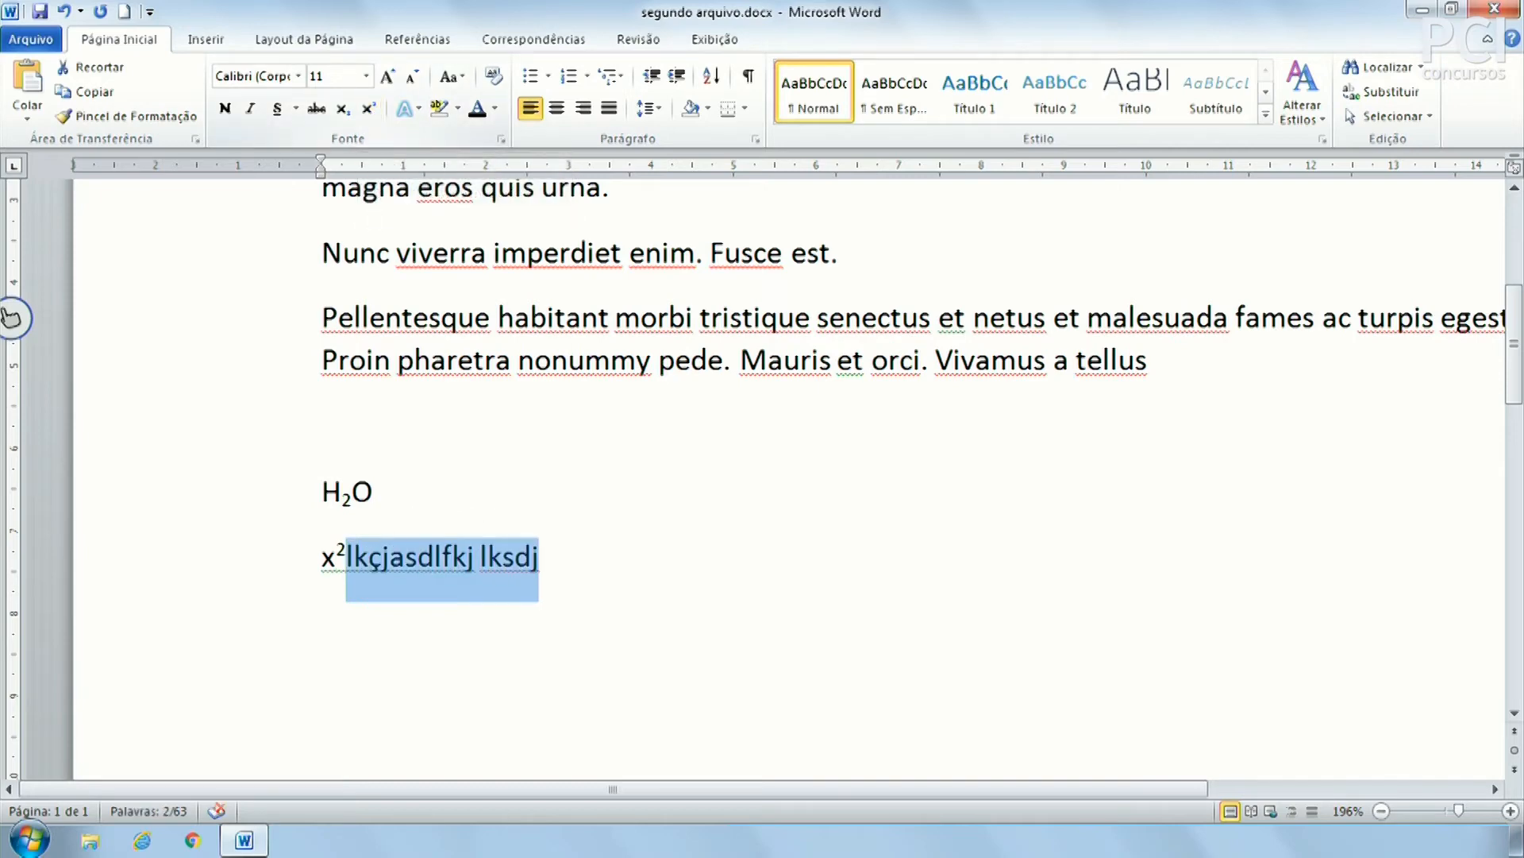
{"action": "left_click", "coordinate": [579, 599]}
Add 'kshdkfjhksdajhdf' after H₂O and select both new lines
{"action": "left_click_drag", "start_coordinate": [612, 569], "coordinate": [334, 493]}
{"action": "left_click", "coordinate": [417, 493]}
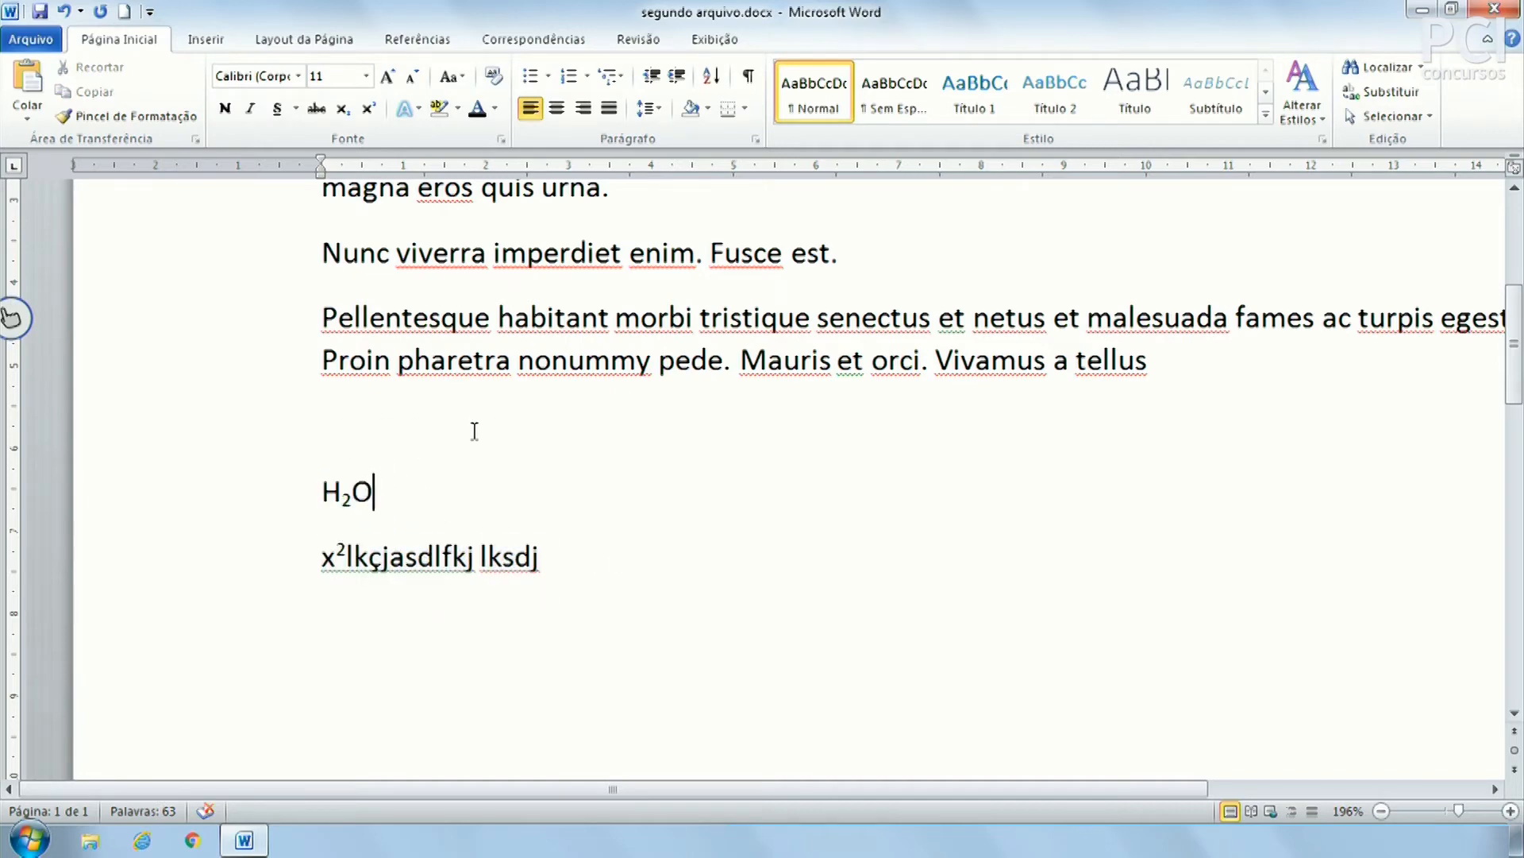
{"action": "type", "text": "kshdkfjhksdajhdf"}
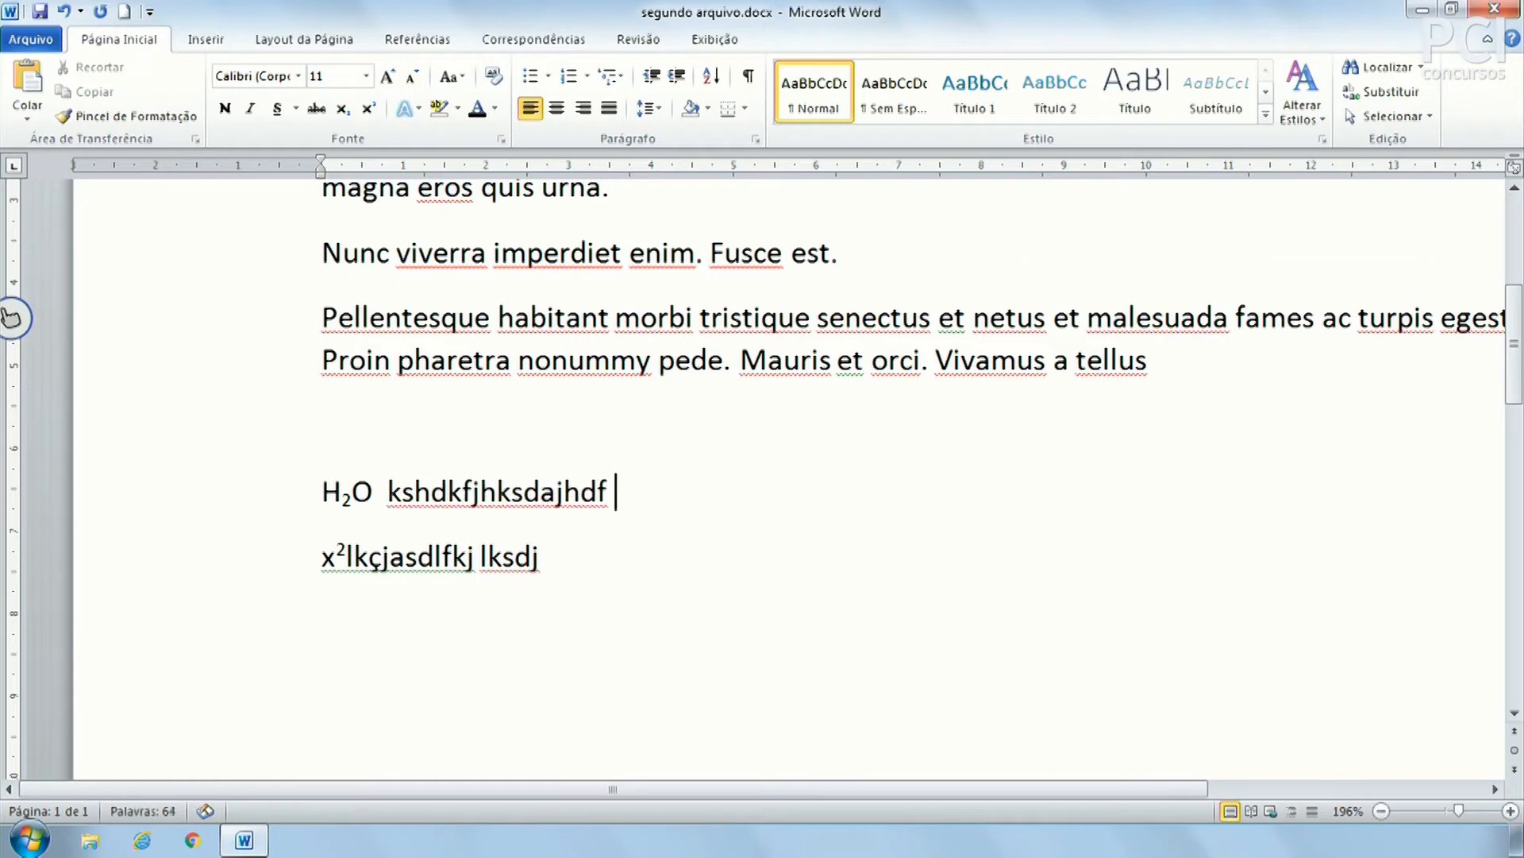
{"action": "left_click_drag", "start_coordinate": [634, 582], "coordinate": [255, 497]}
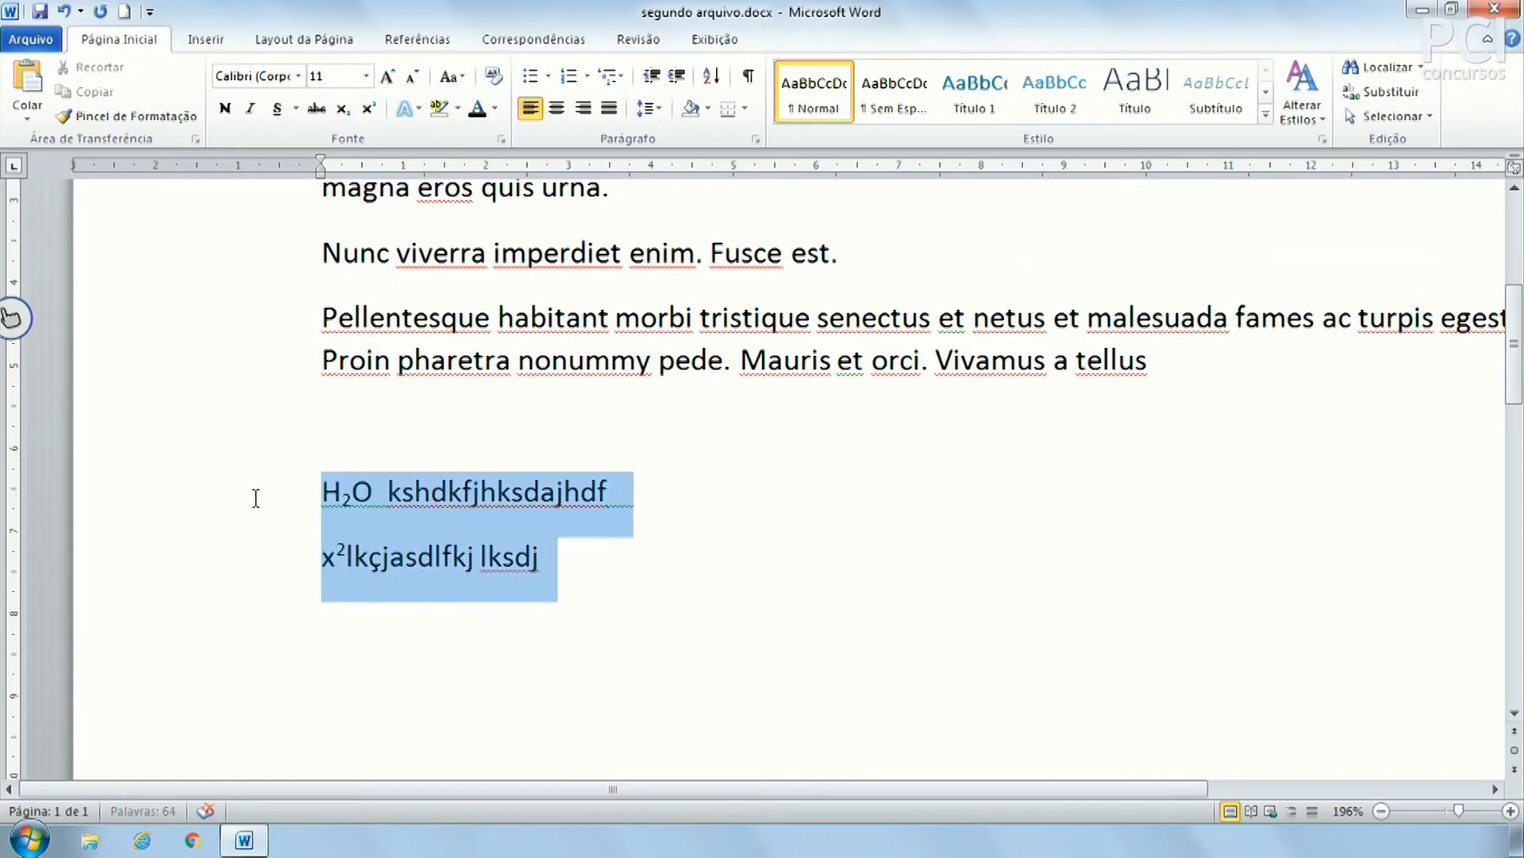
Apply the grey gradient text effect to the TÍTULO heading
{"action": "scroll", "coordinate": [762, 564], "scroll_direction": "down", "scroll_amount": 7, "text": "ctrl"}
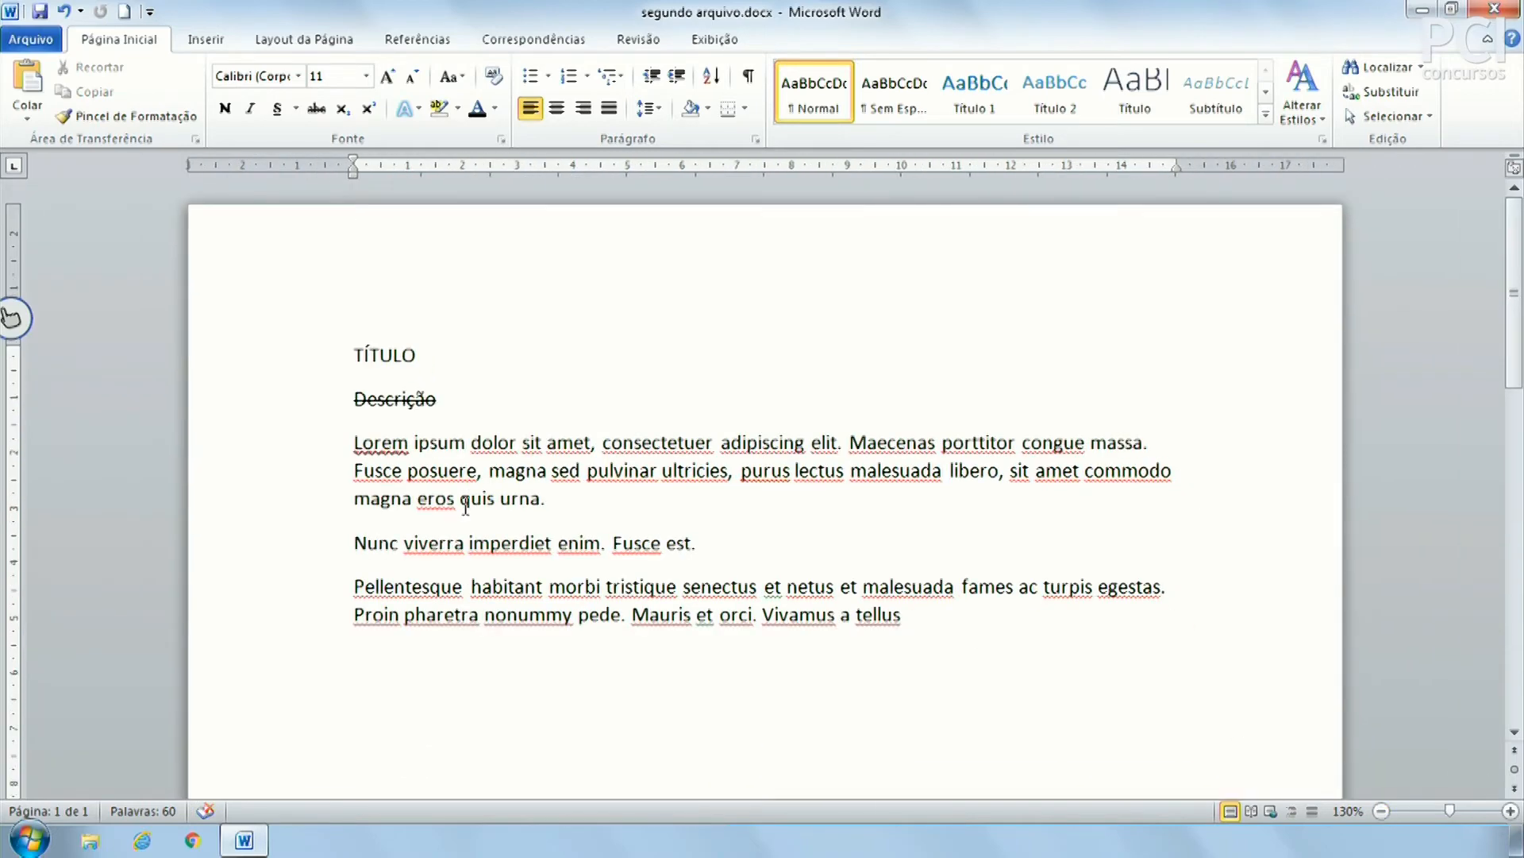
{"action": "scroll", "coordinate": [463, 502], "scroll_direction": "down", "scroll_amount": 4}
{"action": "scroll", "coordinate": [469, 505], "scroll_direction": "up", "scroll_amount": 1}
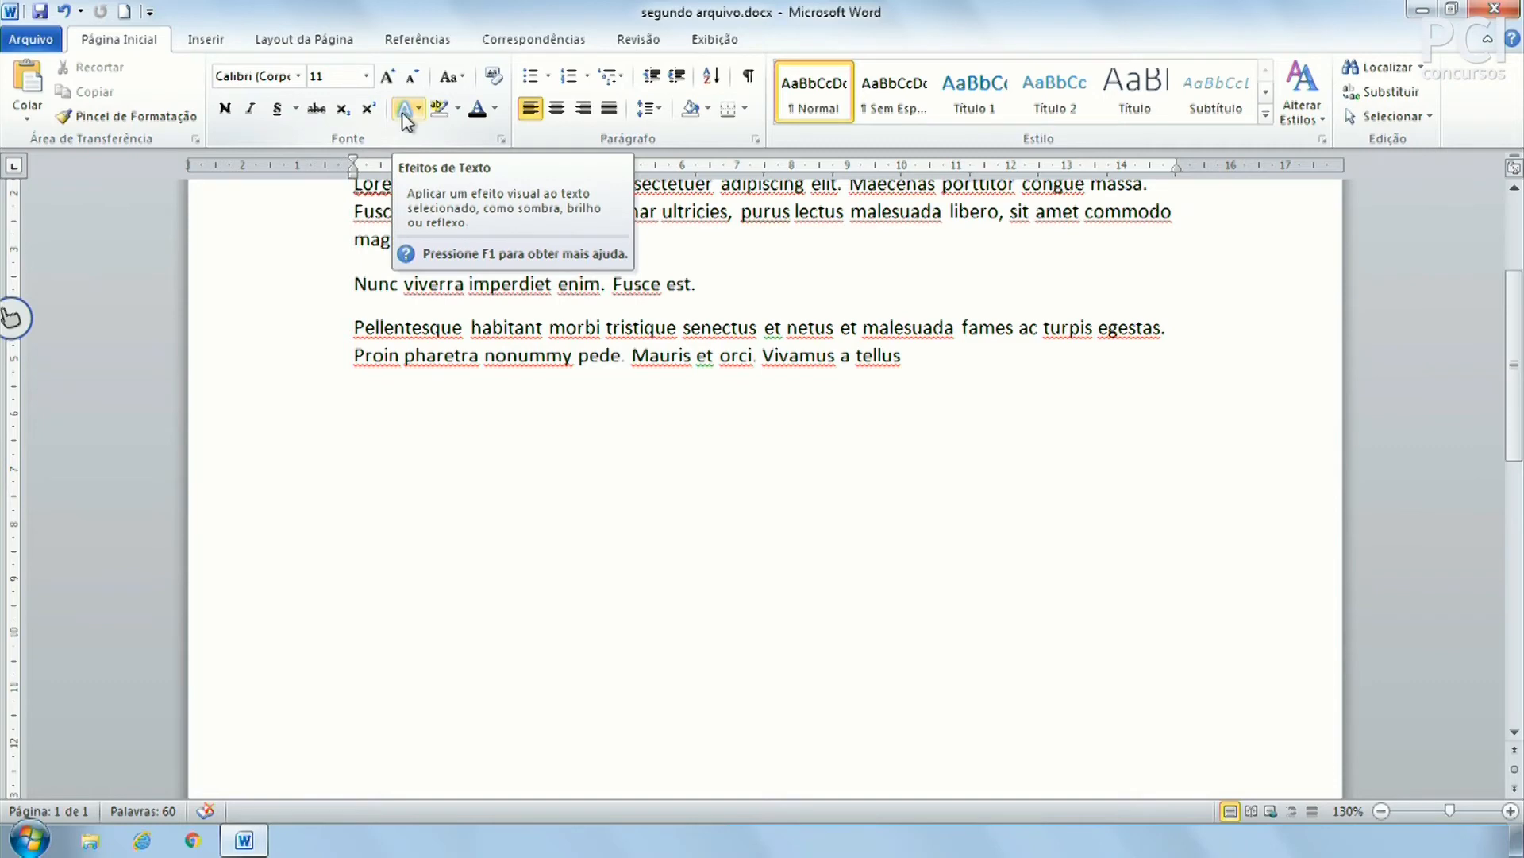
{"action": "scroll", "coordinate": [497, 381], "scroll_direction": "up", "scroll_amount": 3}
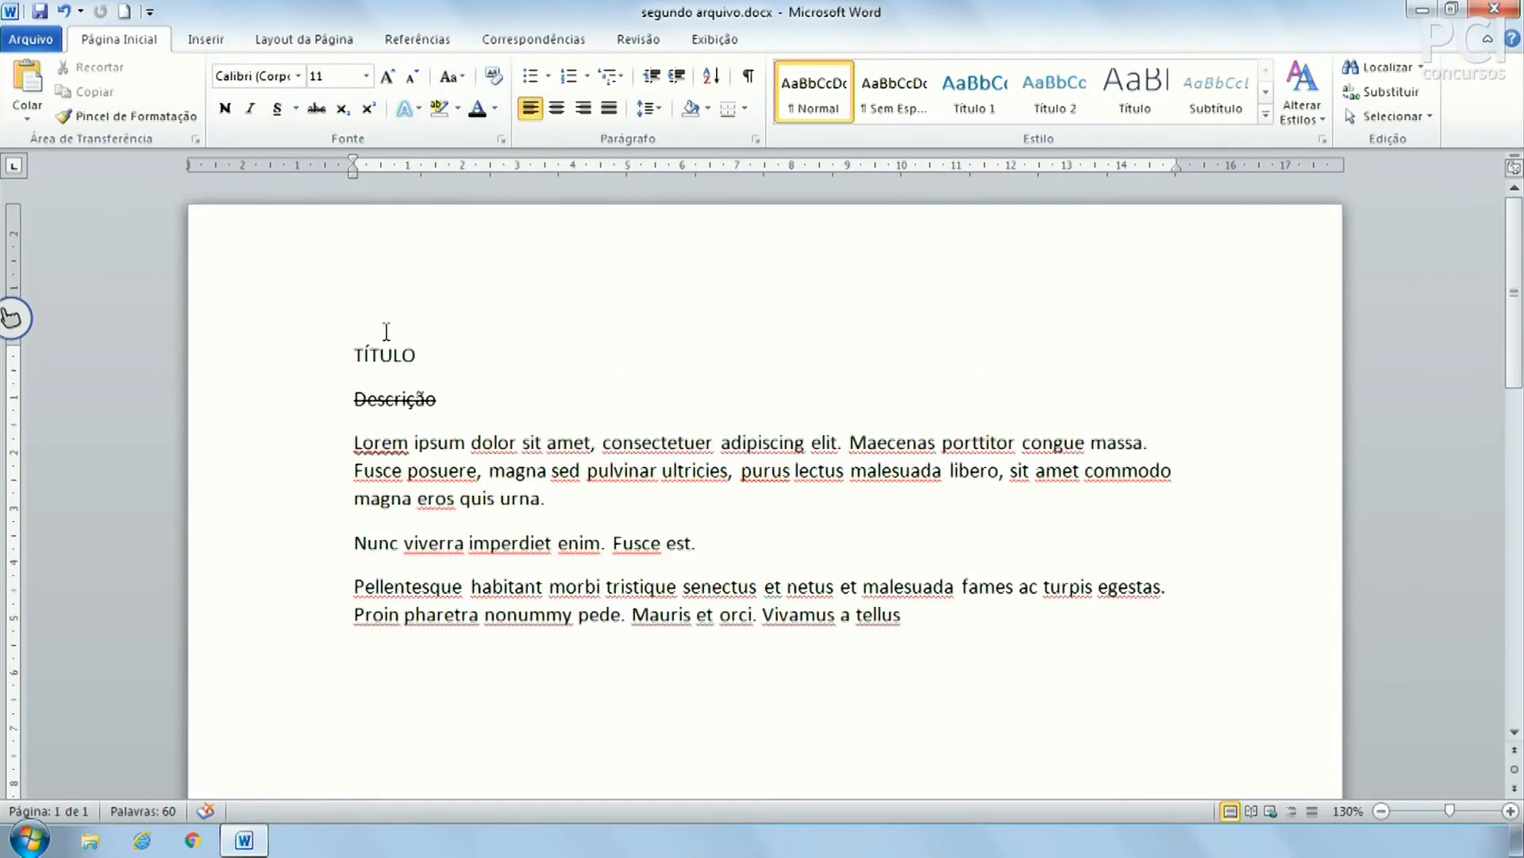
{"action": "left_click", "coordinate": [324, 364]}
{"action": "left_click", "coordinate": [416, 112]}
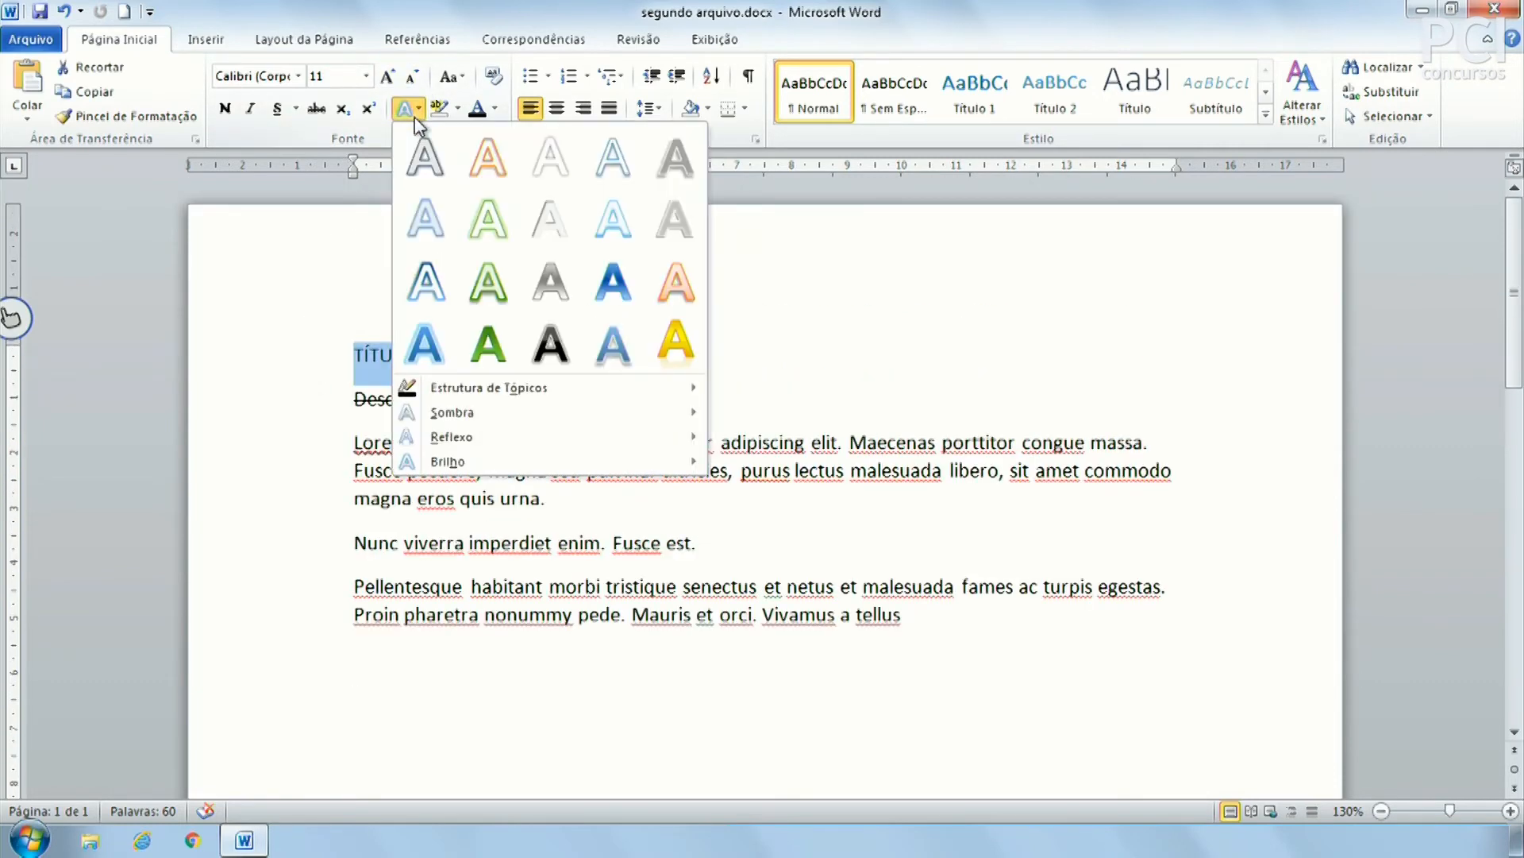
{"action": "left_click", "coordinate": [575, 289]}
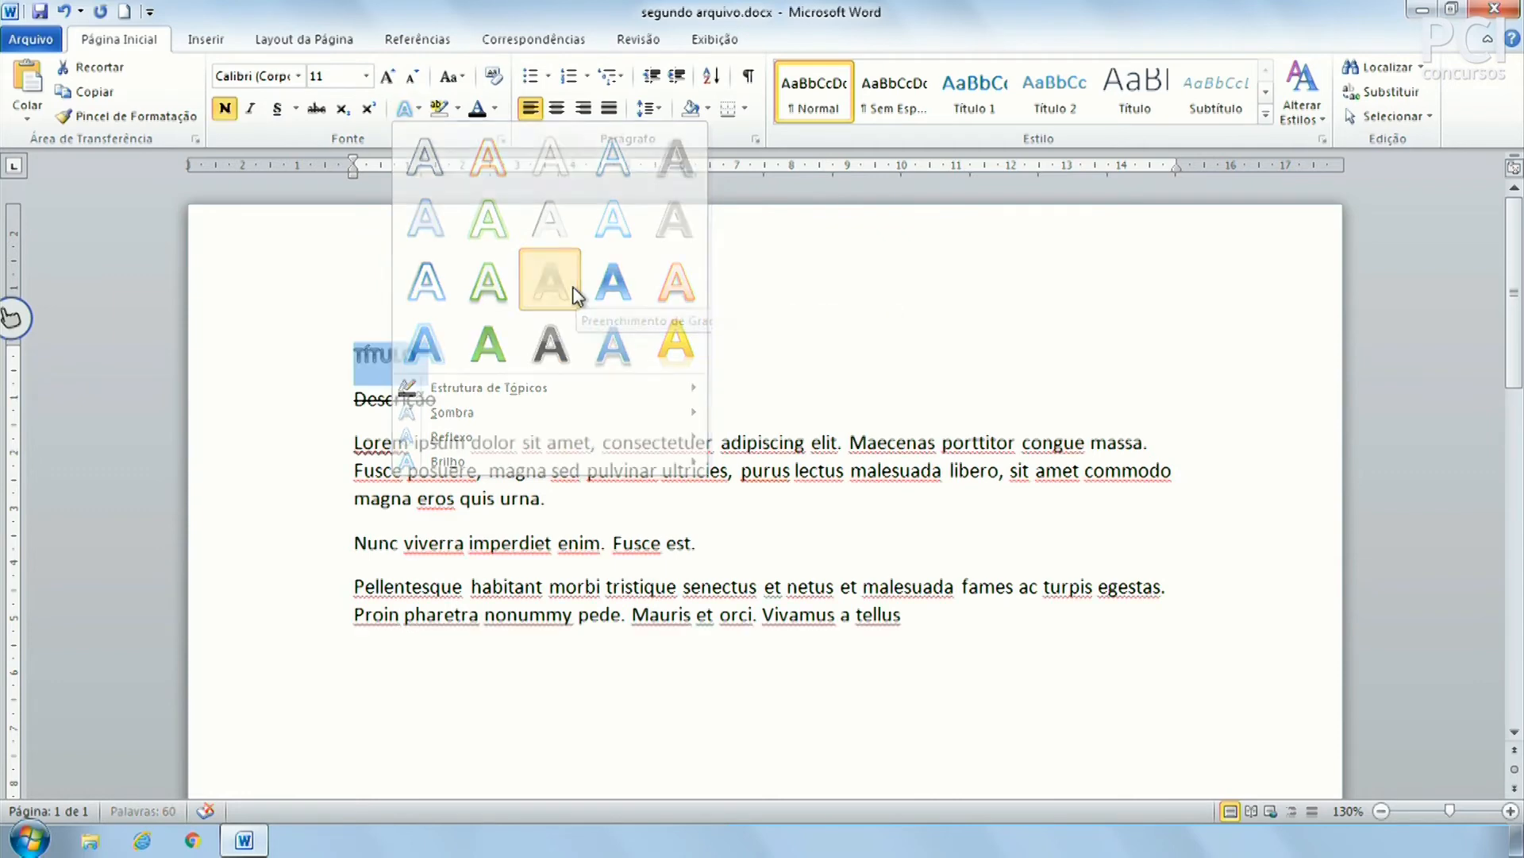
Grow the TÍTULO font size step by step up to 72 points
{"action": "left_click", "coordinate": [389, 77]}
{"action": "left_click", "coordinate": [389, 77]}
{"action": "left_click", "coordinate": [389, 77]}
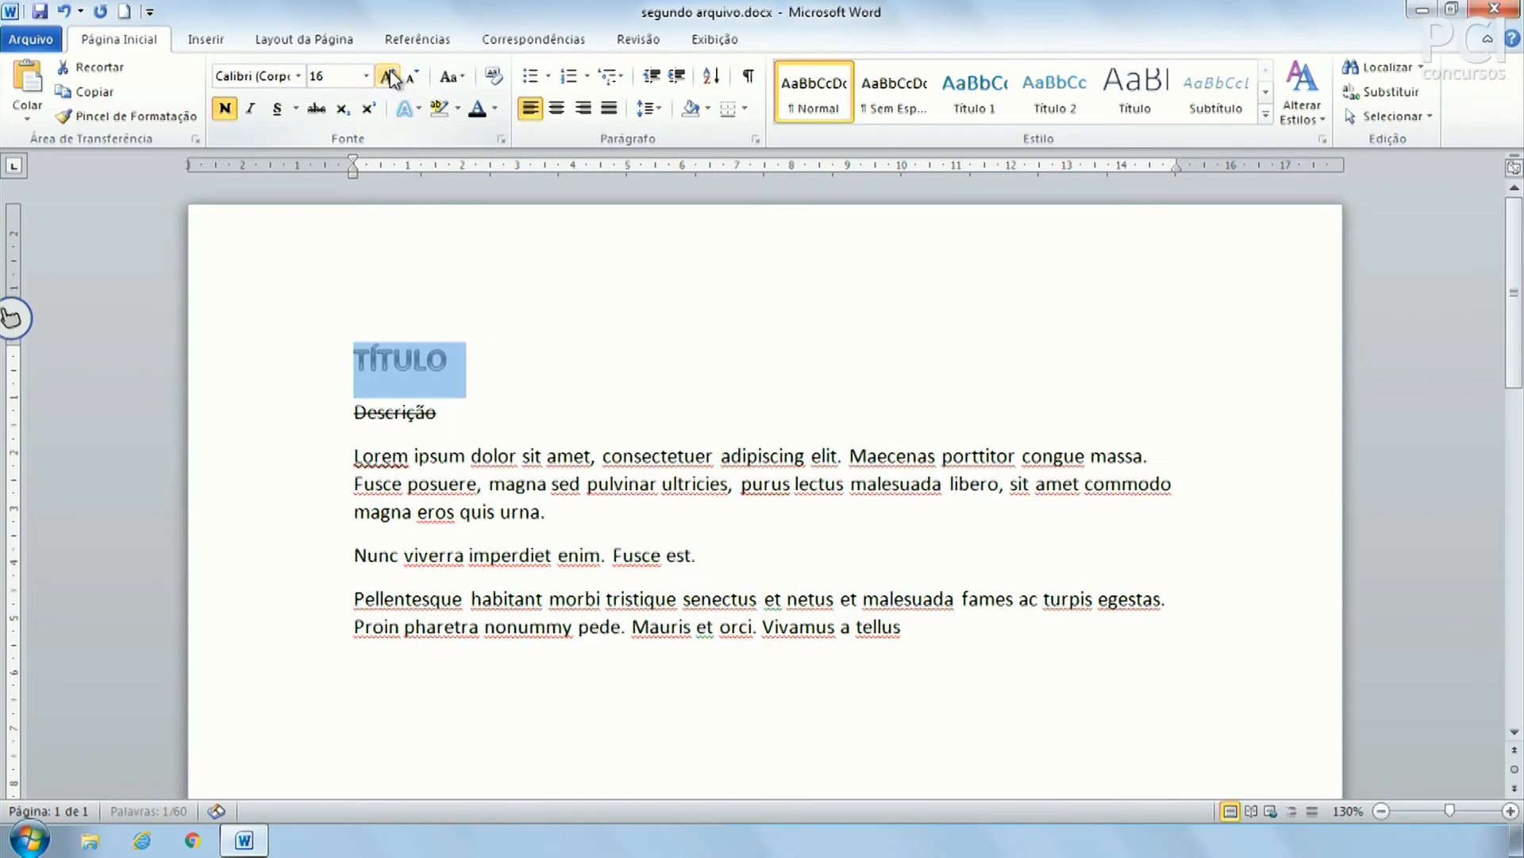
{"action": "left_click", "coordinate": [389, 77]}
{"action": "left_click", "coordinate": [389, 77]}
{"action": "left_click", "coordinate": [389, 77]}
{"action": "double_click", "coordinate": [389, 77]}
{"action": "left_click", "coordinate": [389, 77]}
{"action": "left_click", "coordinate": [389, 77]}
{"action": "left_click", "coordinate": [389, 77]}
{"action": "left_click", "coordinate": [389, 77]}
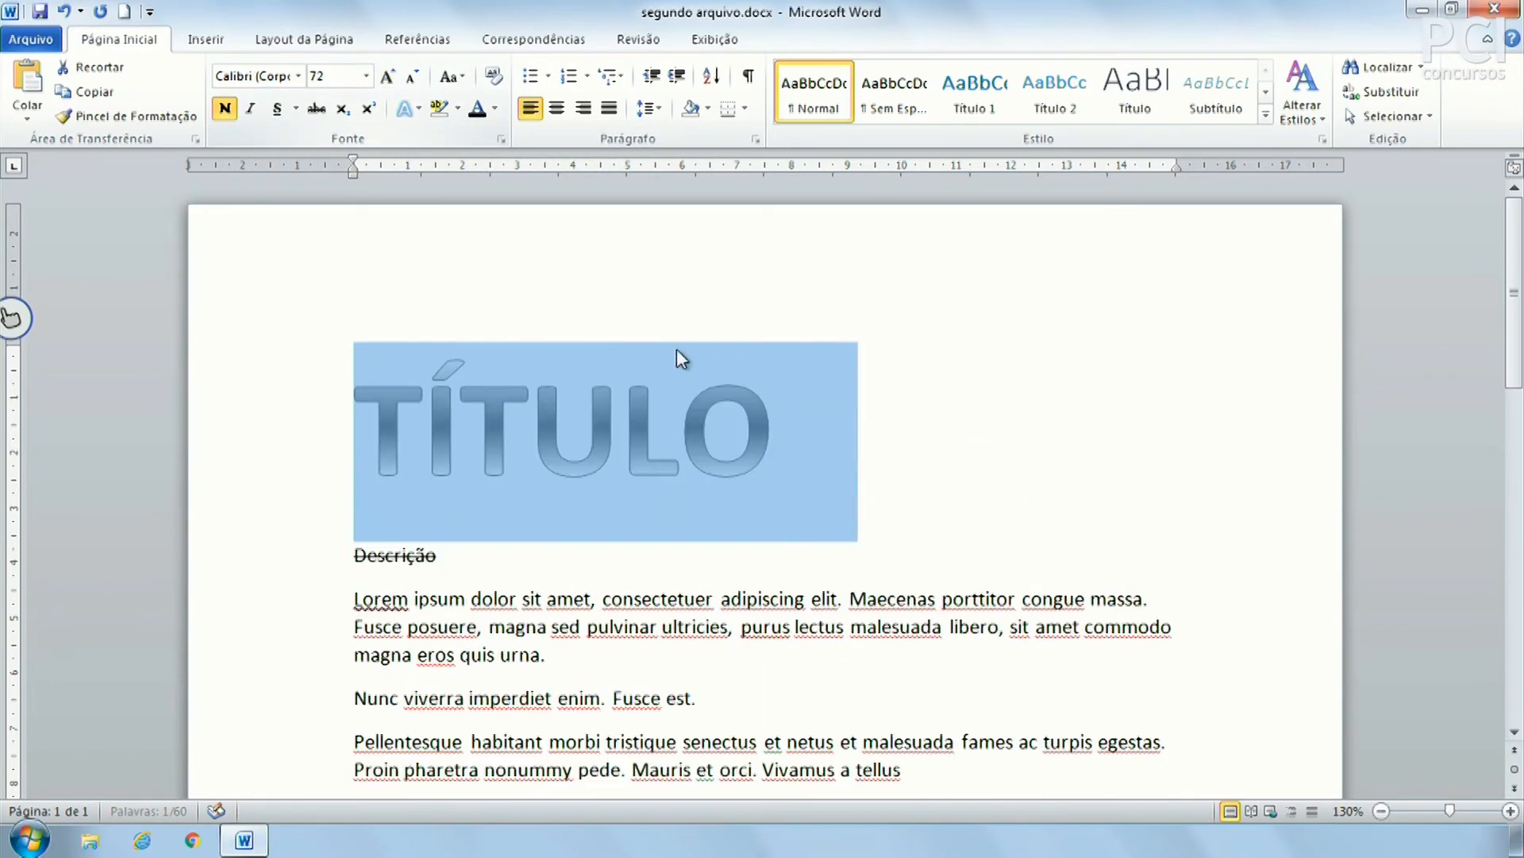
{"action": "left_click", "coordinate": [1054, 526]}
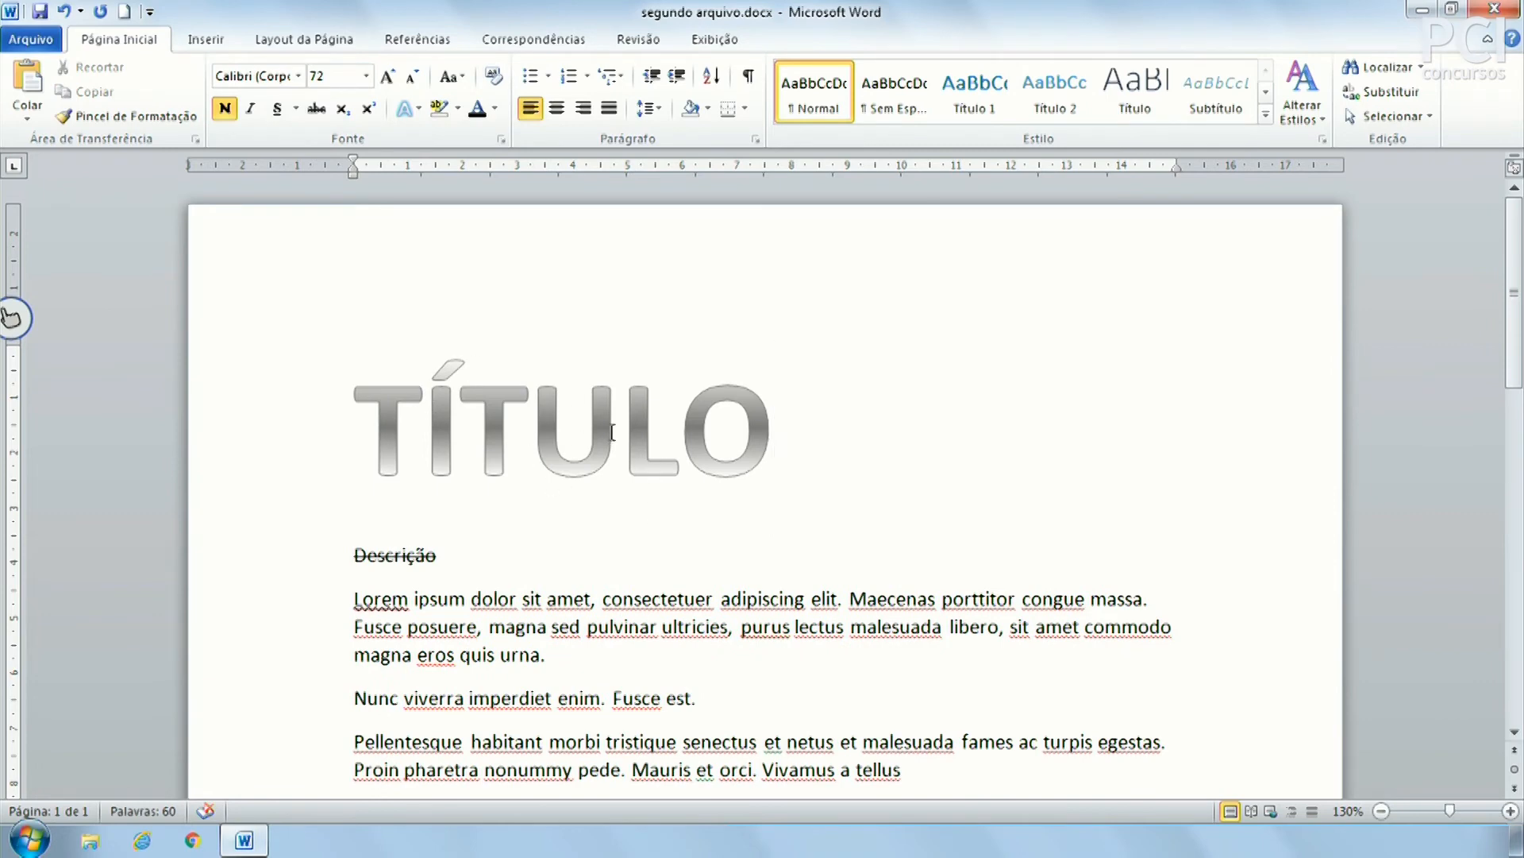
Shrink TÍTULO two steps to 36, then grow it one step to 48 points
{"action": "left_click", "coordinate": [274, 421]}
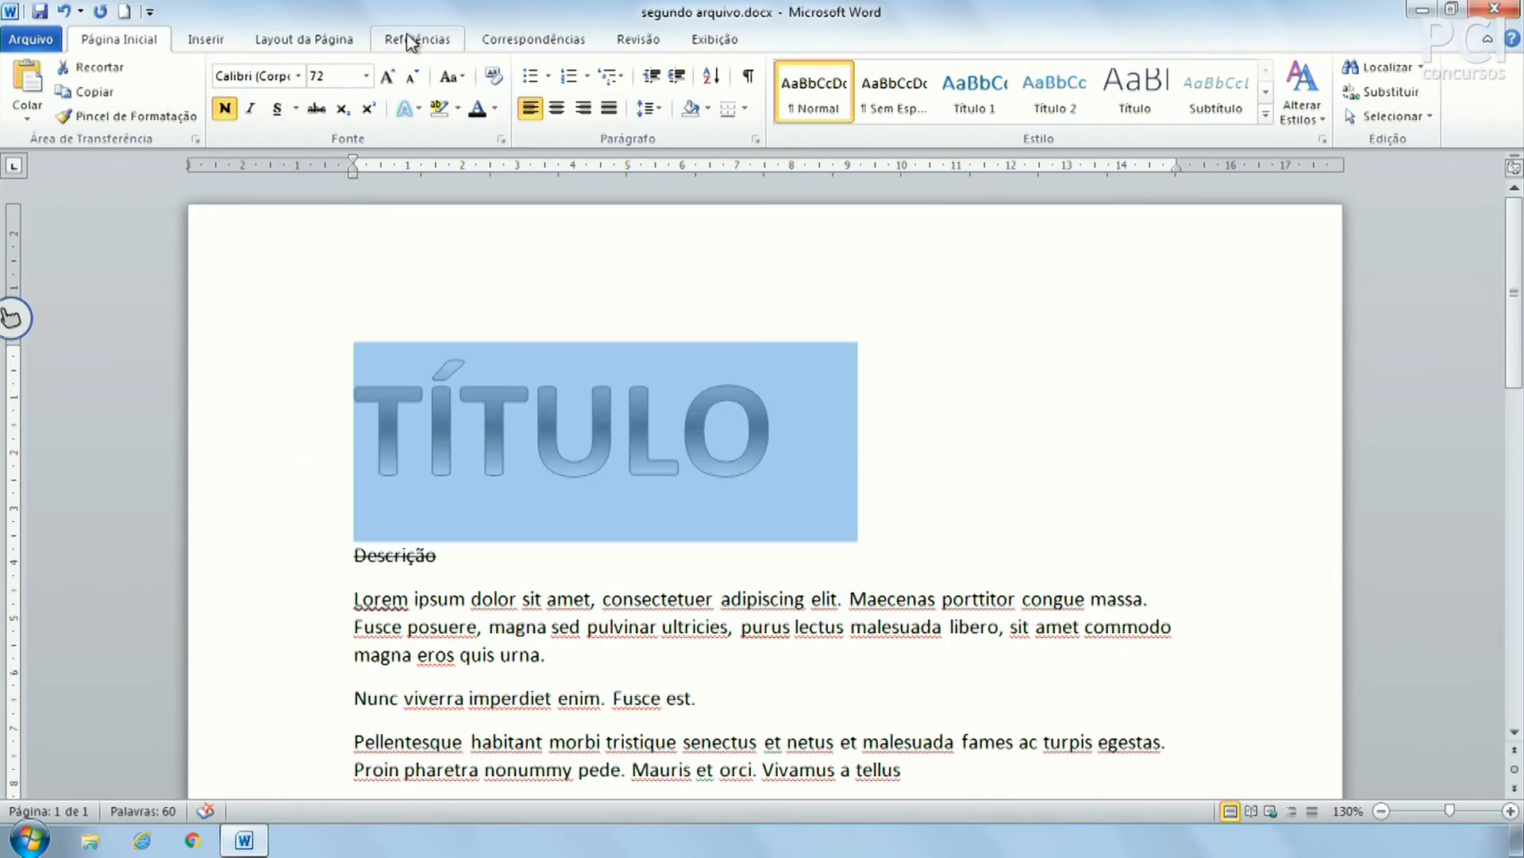
{"action": "left_click", "coordinate": [412, 77]}
{"action": "left_click", "coordinate": [412, 78]}
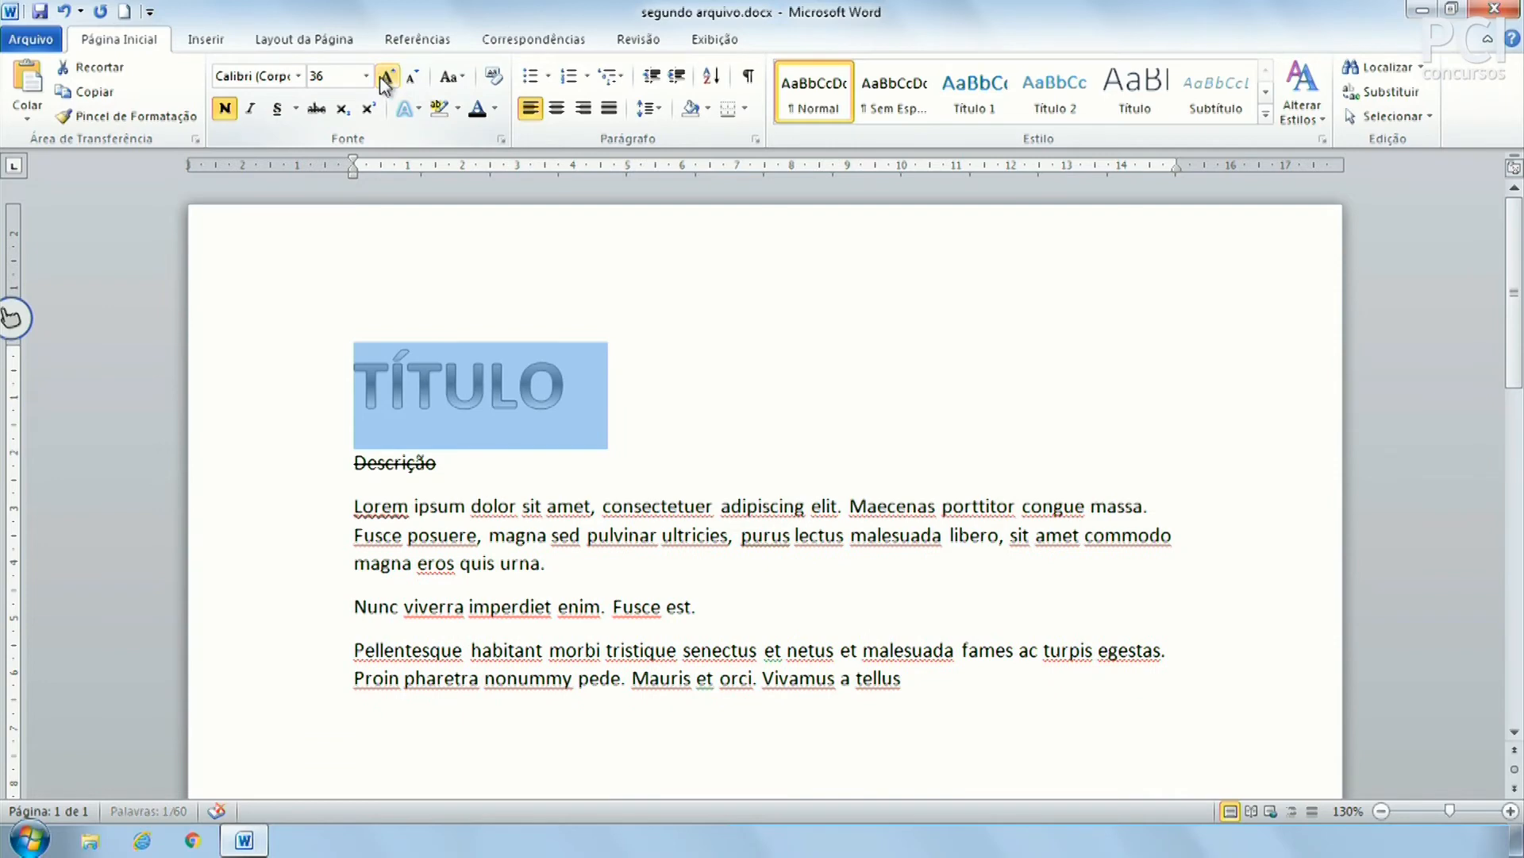
{"action": "left_click", "coordinate": [386, 78]}
{"action": "left_click", "coordinate": [1048, 661]}
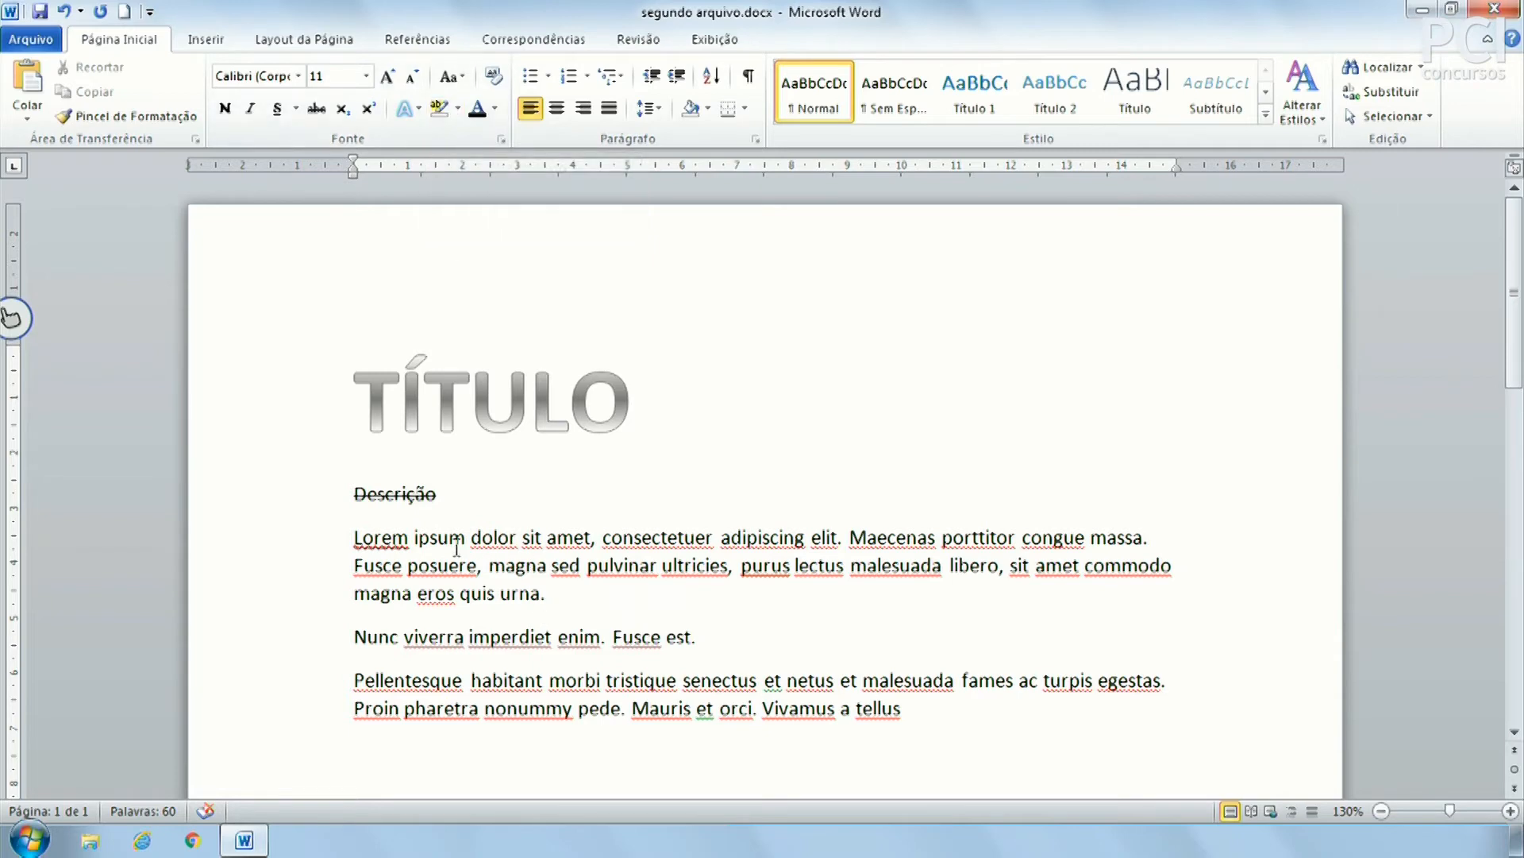
Highlight "ipsum dolor sit amet, consectetuer" in yellow
{"action": "left_click_drag", "start_coordinate": [413, 539], "coordinate": [646, 552]}
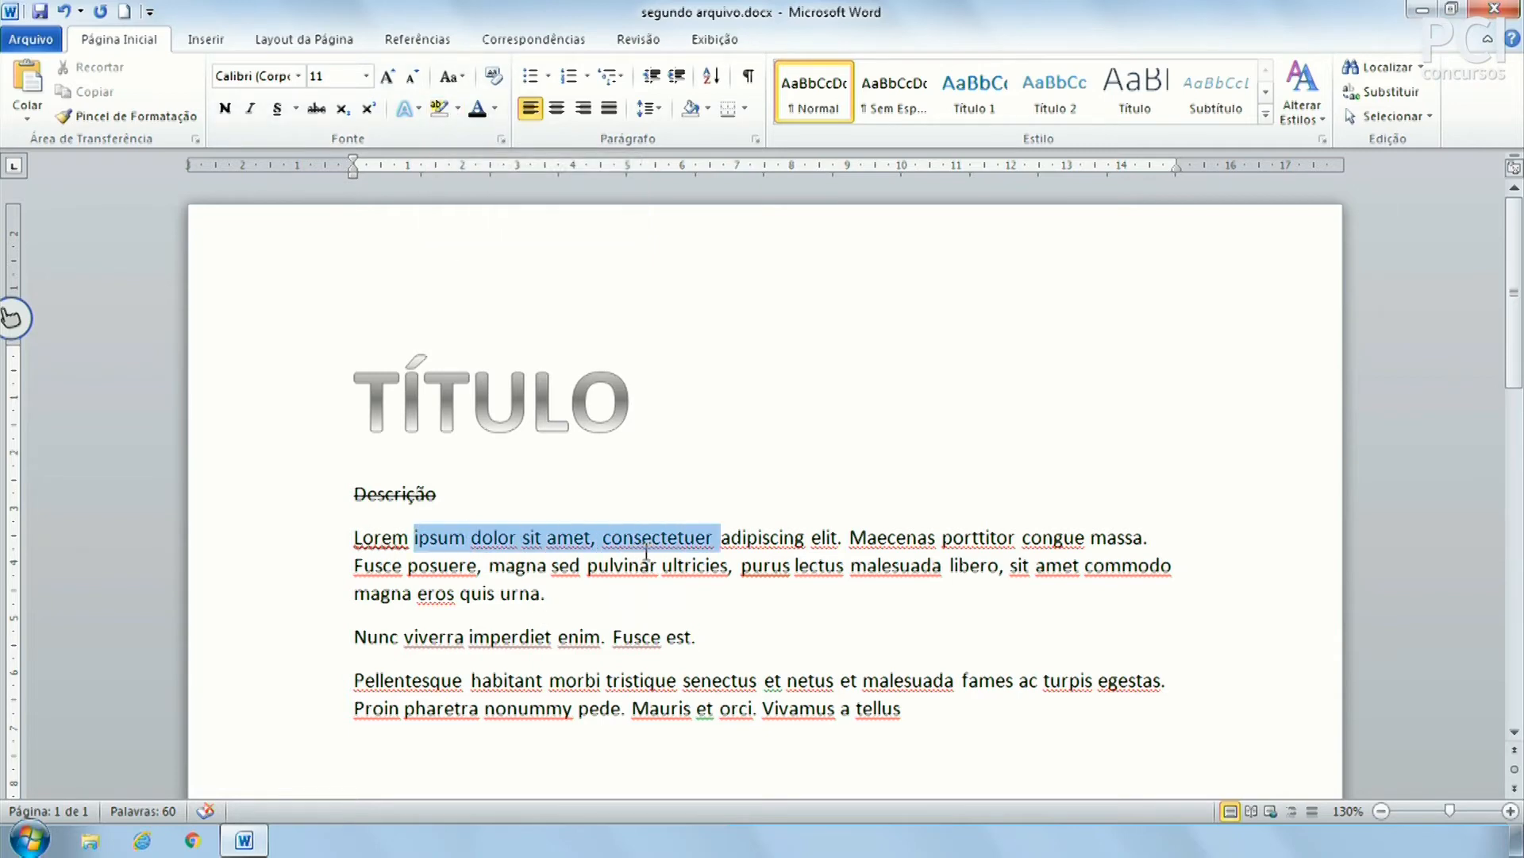
{"action": "left_click", "coordinate": [458, 108]}
{"action": "left_click", "coordinate": [445, 206]}
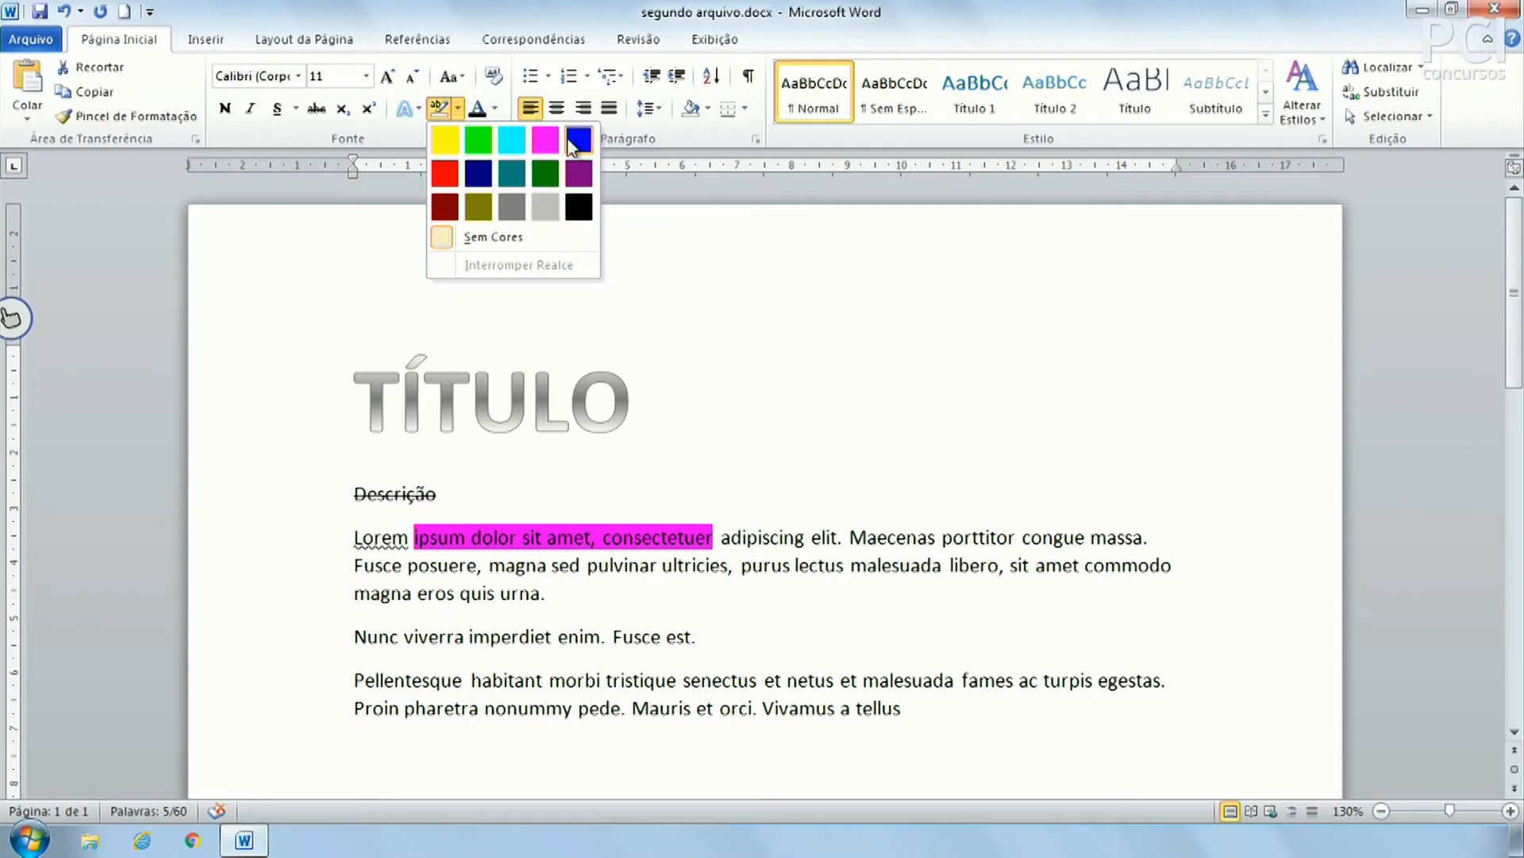
{"action": "left_click", "coordinate": [453, 143]}
Colour the words "adipiscing elit. Maecenas" green
{"action": "left_click_drag", "start_coordinate": [471, 538], "coordinate": [599, 539]}
{"action": "left_click", "coordinate": [635, 538]}
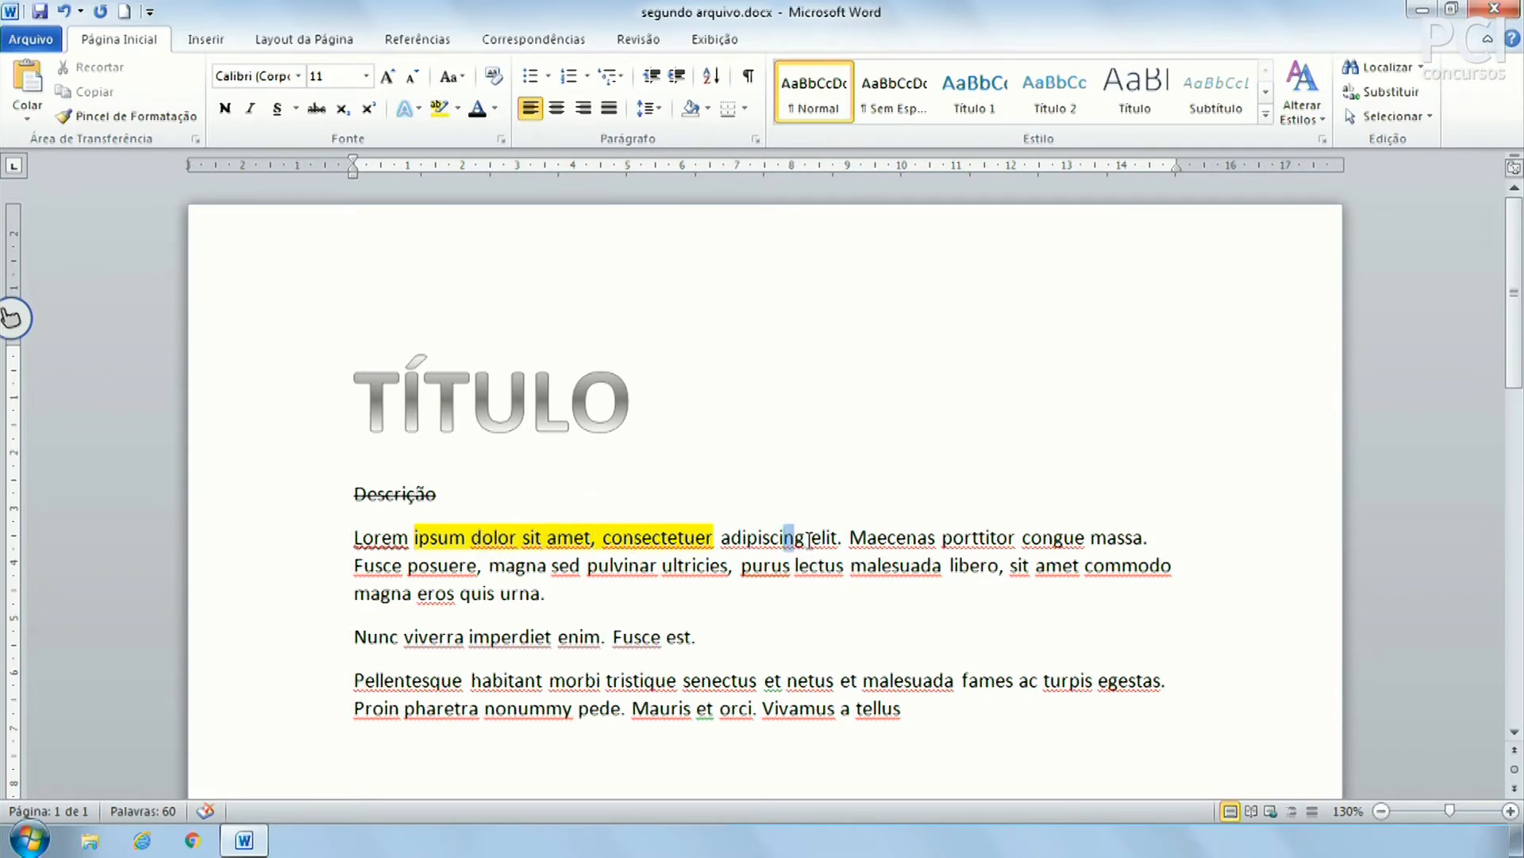
{"action": "left_click_drag", "start_coordinate": [788, 537], "coordinate": [937, 538]}
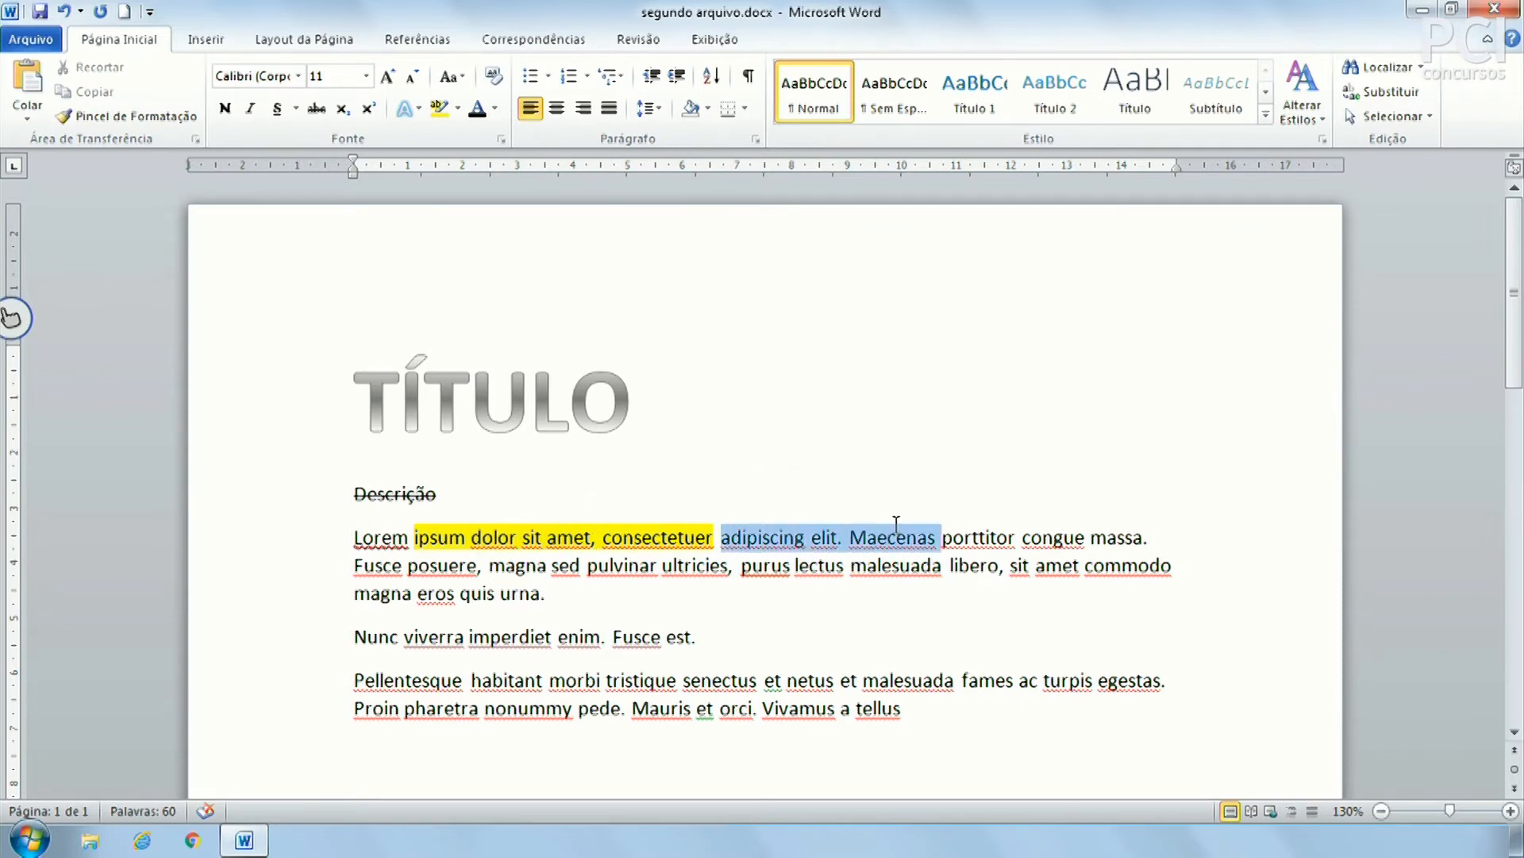
{"action": "left_click", "coordinate": [495, 108]}
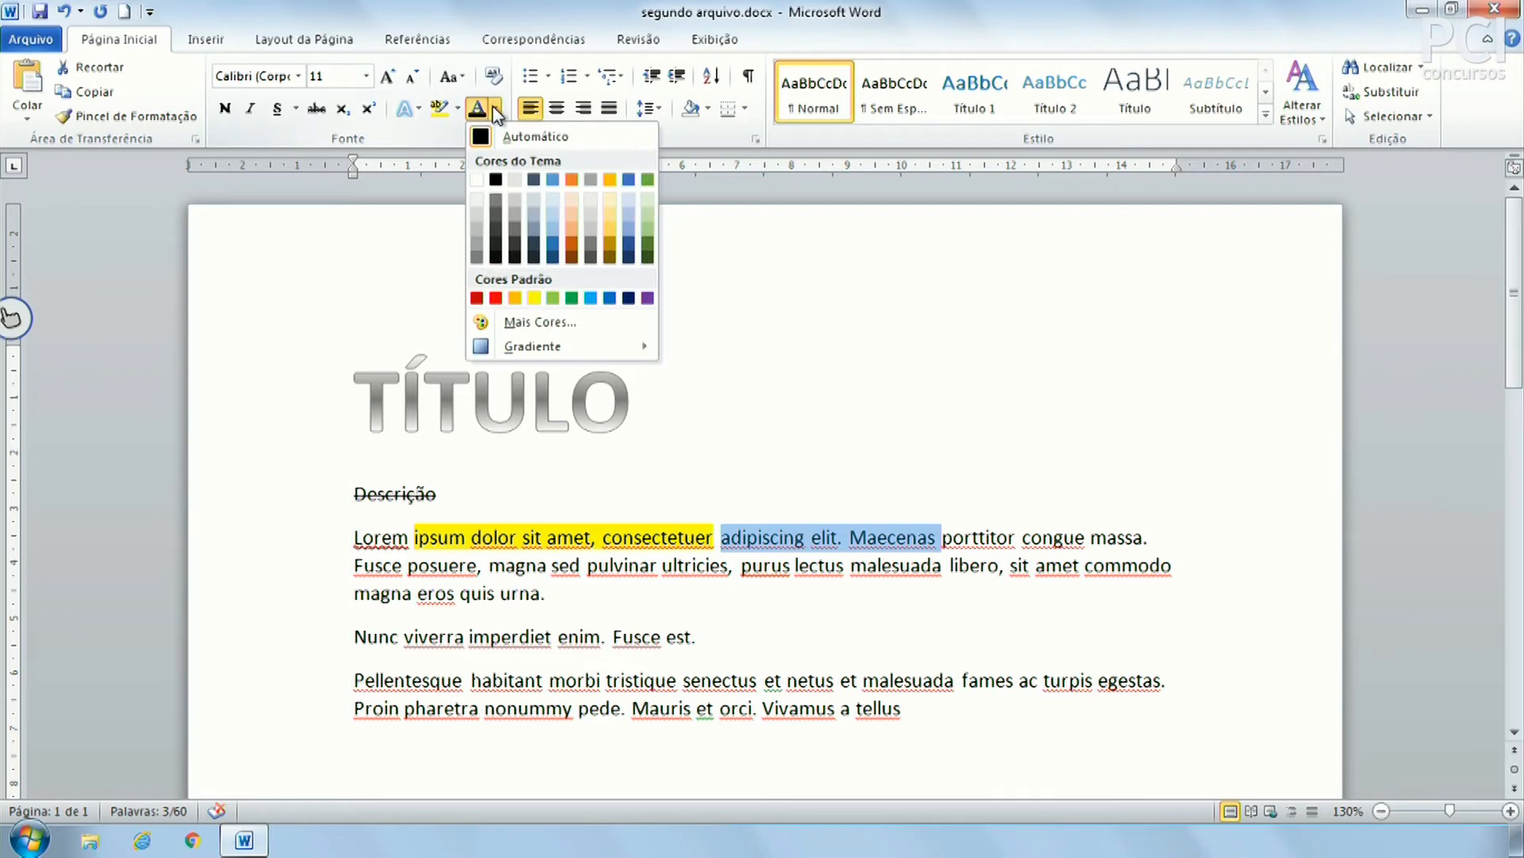
{"action": "left_click", "coordinate": [572, 297]}
{"action": "left_click", "coordinate": [878, 680]}
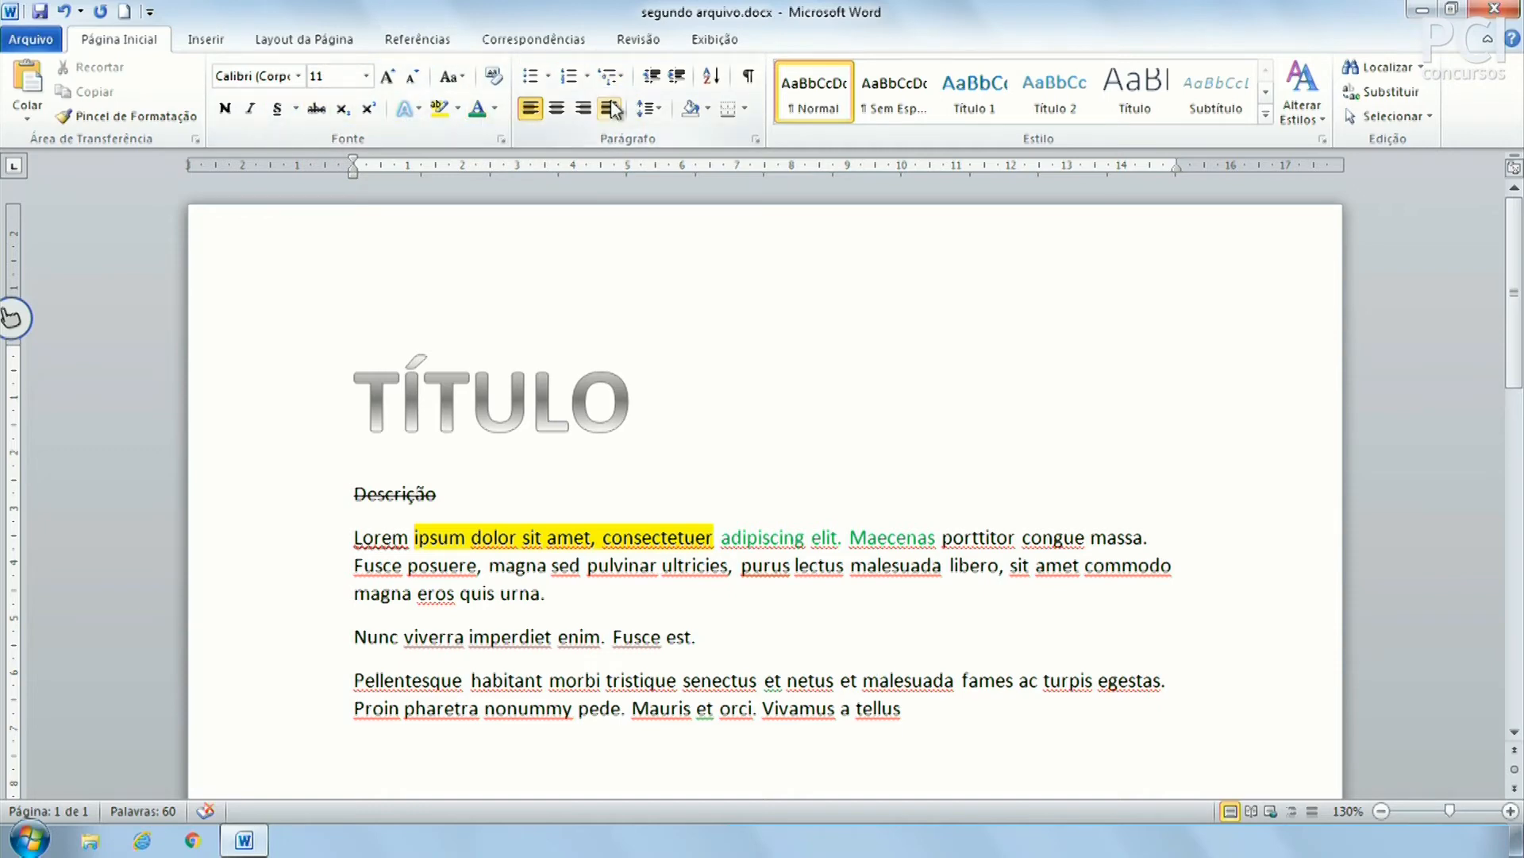
Clear all formatting from the entire document text
{"action": "left_click_drag", "start_coordinate": [958, 730], "coordinate": [231, 374]}
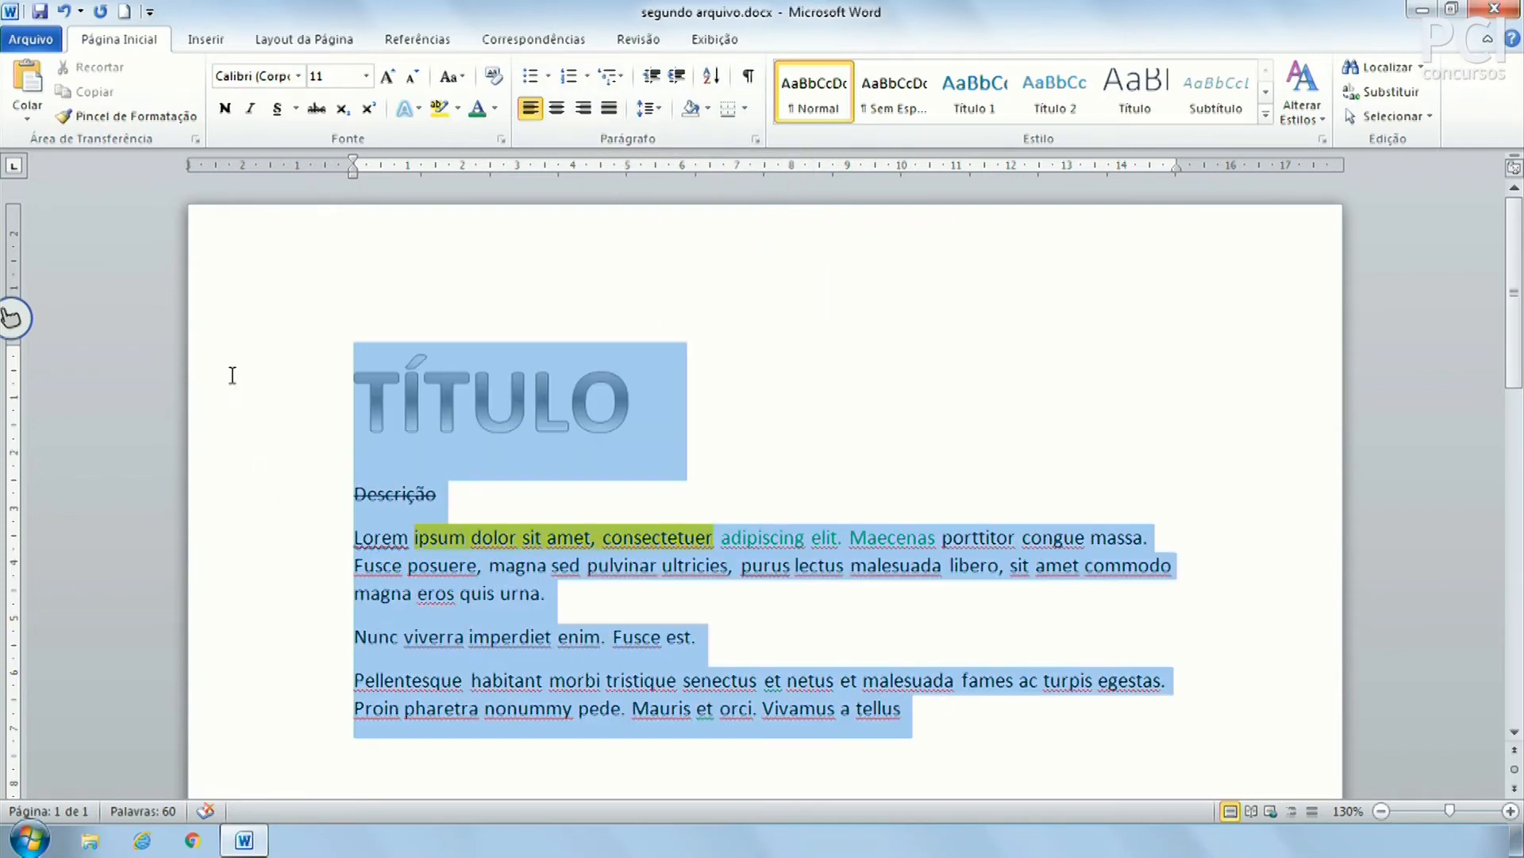
{"action": "left_click", "coordinate": [496, 76]}
{"action": "left_click", "coordinate": [819, 473]}
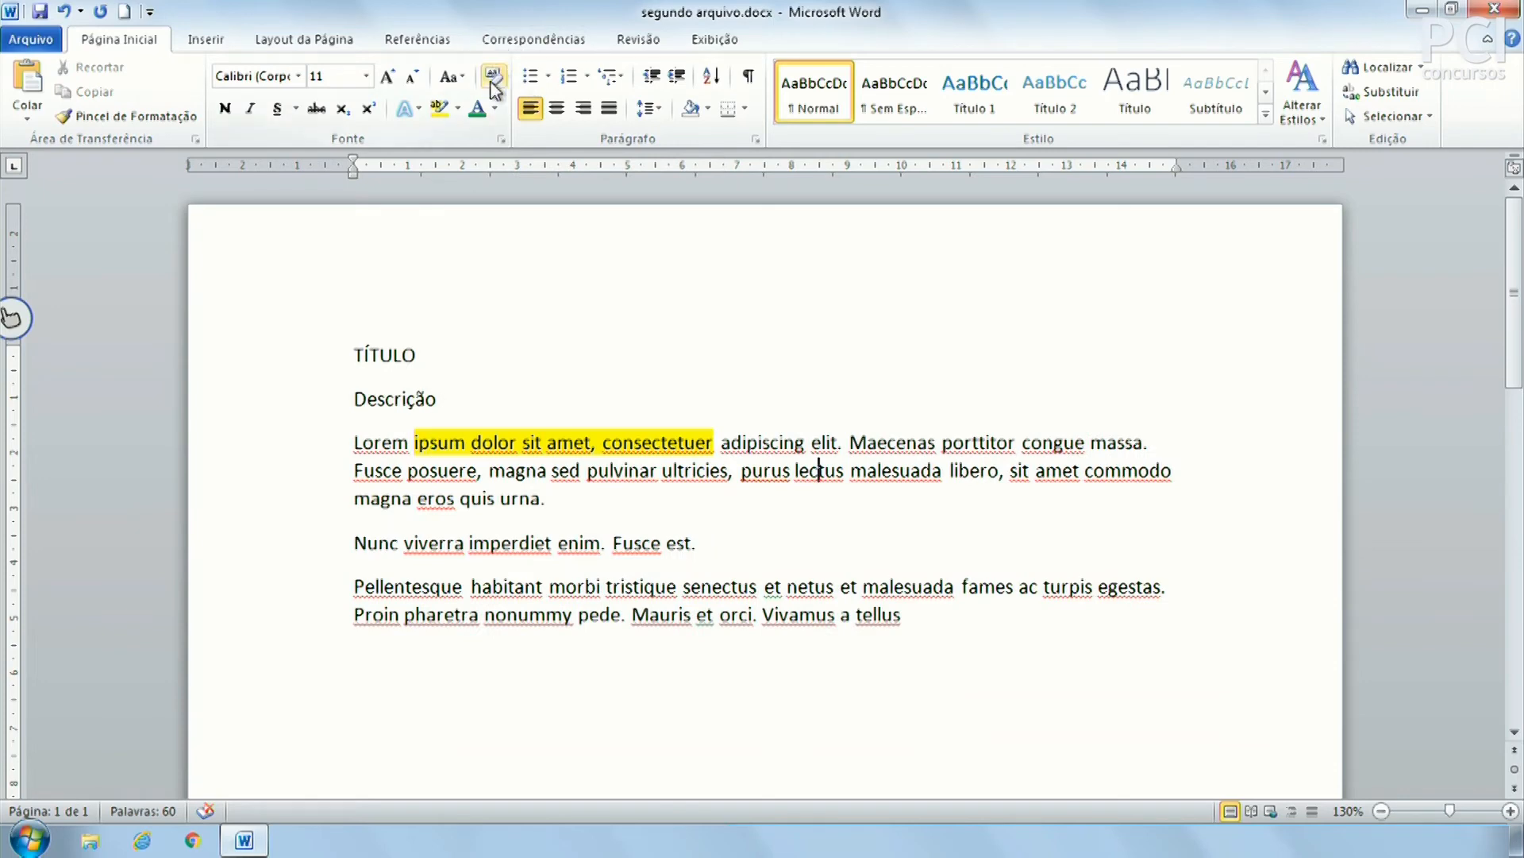
Remove the remaining highlight from the first phrase with Sem Cores
{"action": "mouse_move", "coordinate": [409, 453]}
{"action": "left_mouse_down"}
{"action": "mouse_move", "coordinate": [732, 469]}
{"action": "mouse_move", "coordinate": [411, 449]}
{"action": "left_mouse_up"}
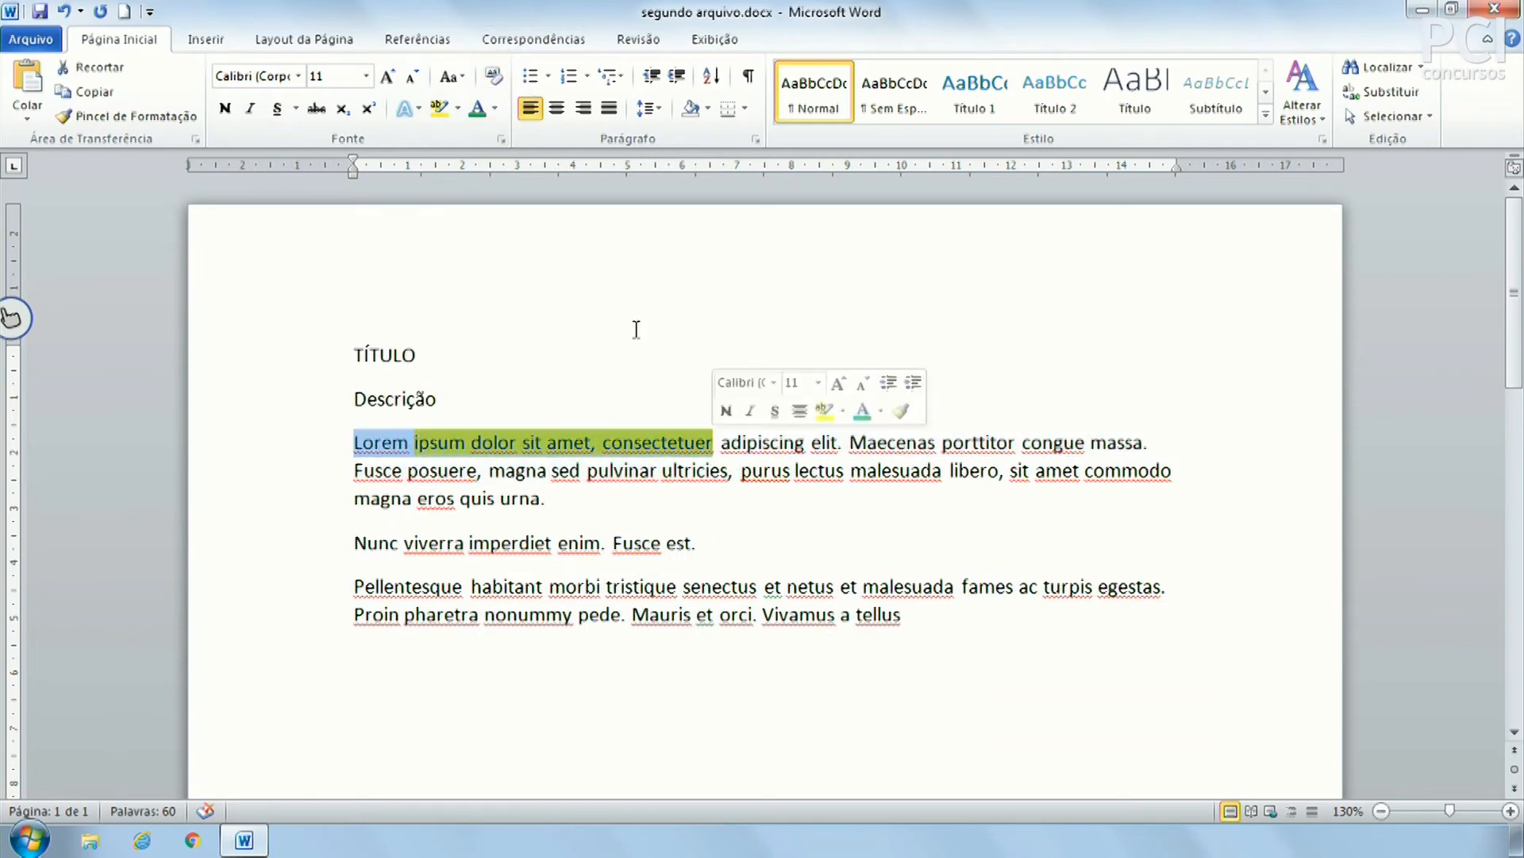
{"action": "left_click", "coordinate": [457, 105]}
{"action": "left_click", "coordinate": [457, 105]}
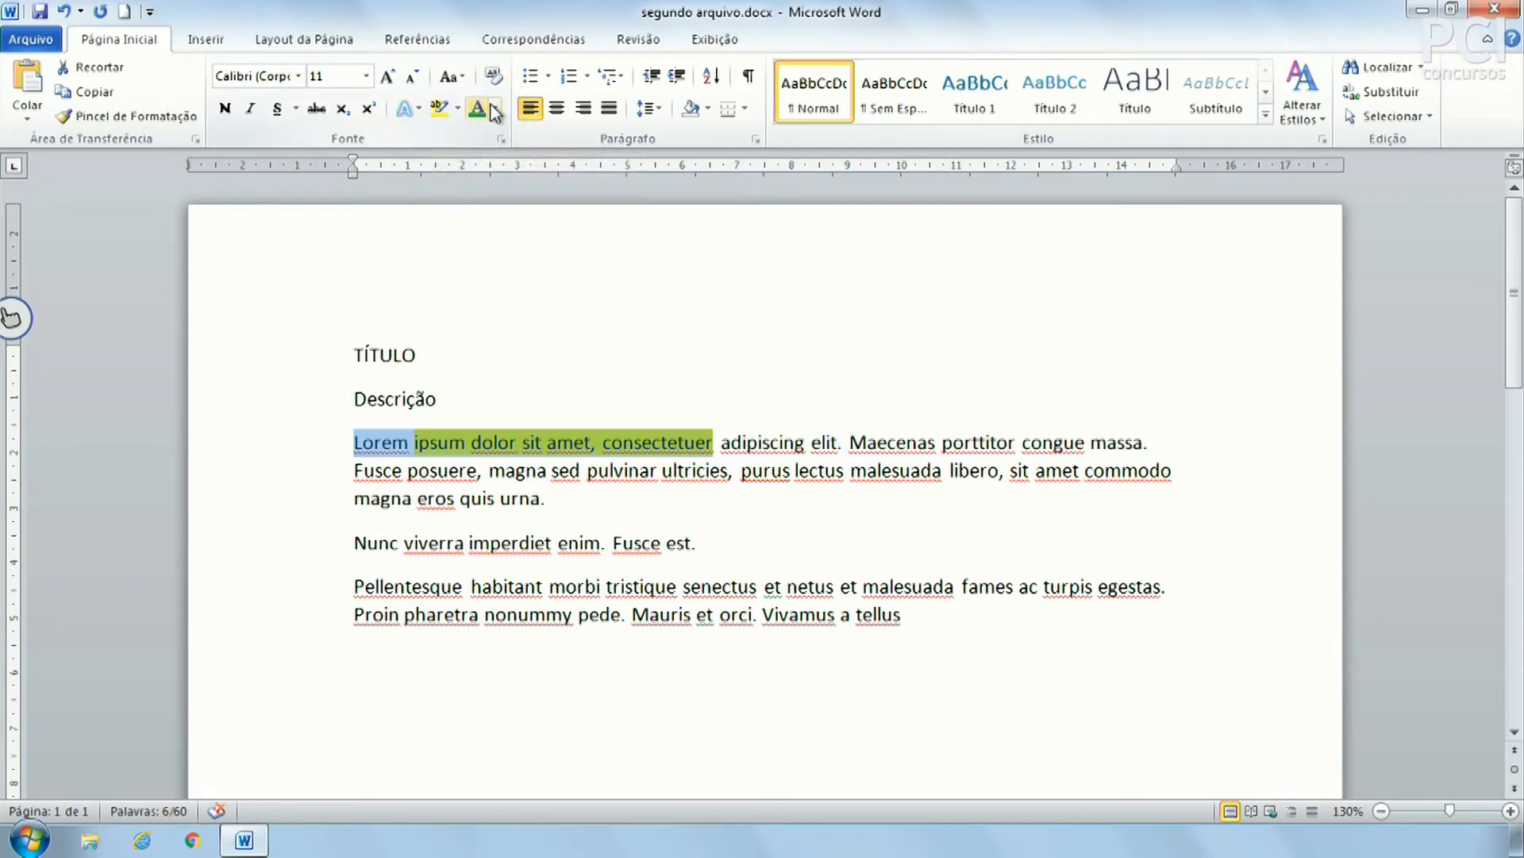
{"action": "left_click", "coordinate": [457, 106]}
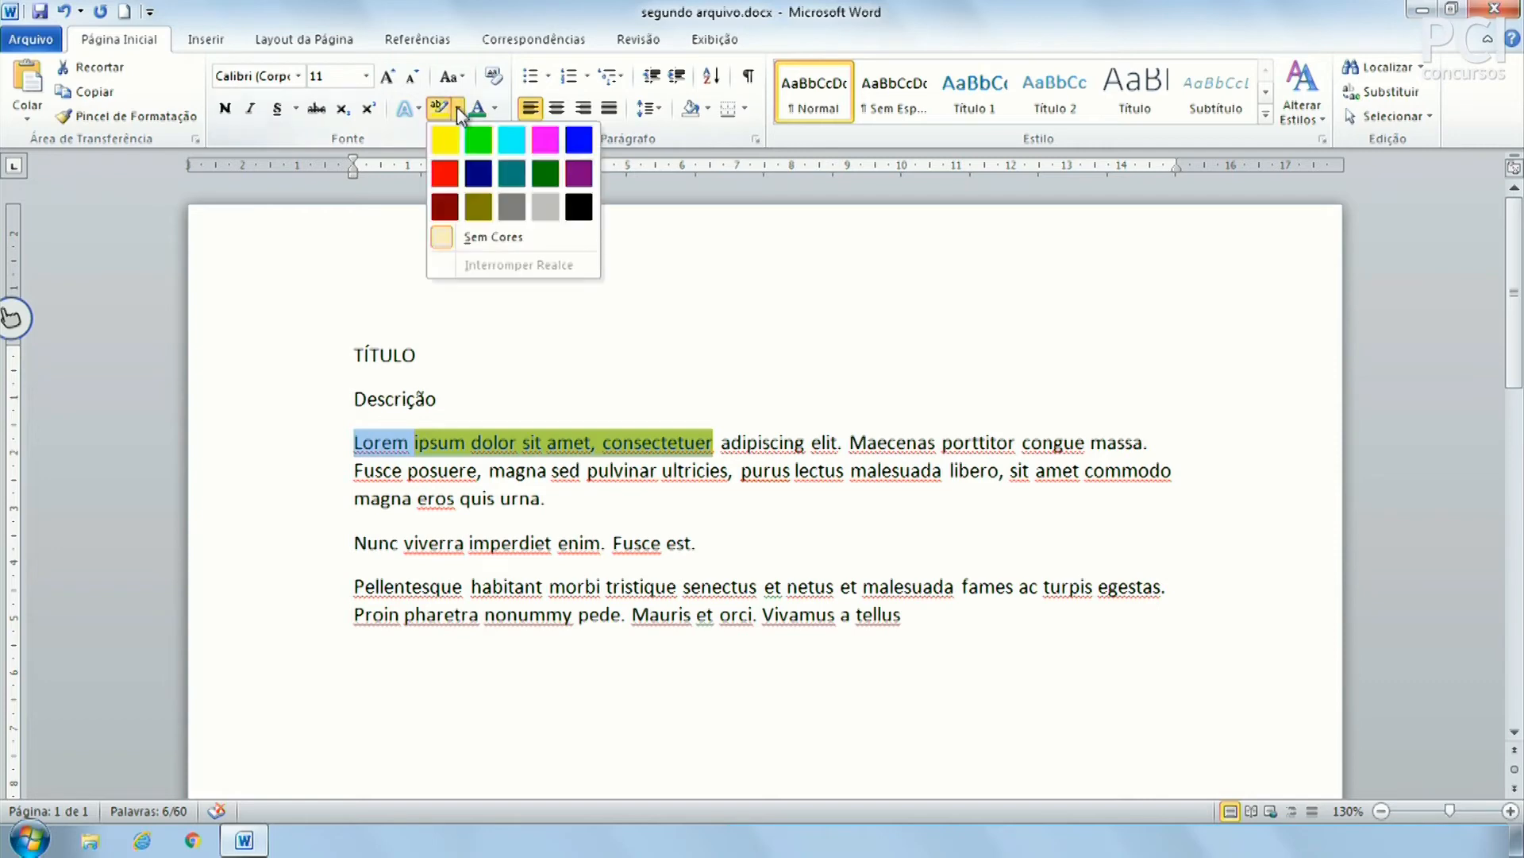
{"action": "left_click", "coordinate": [500, 238]}
{"action": "left_click", "coordinate": [714, 542]}
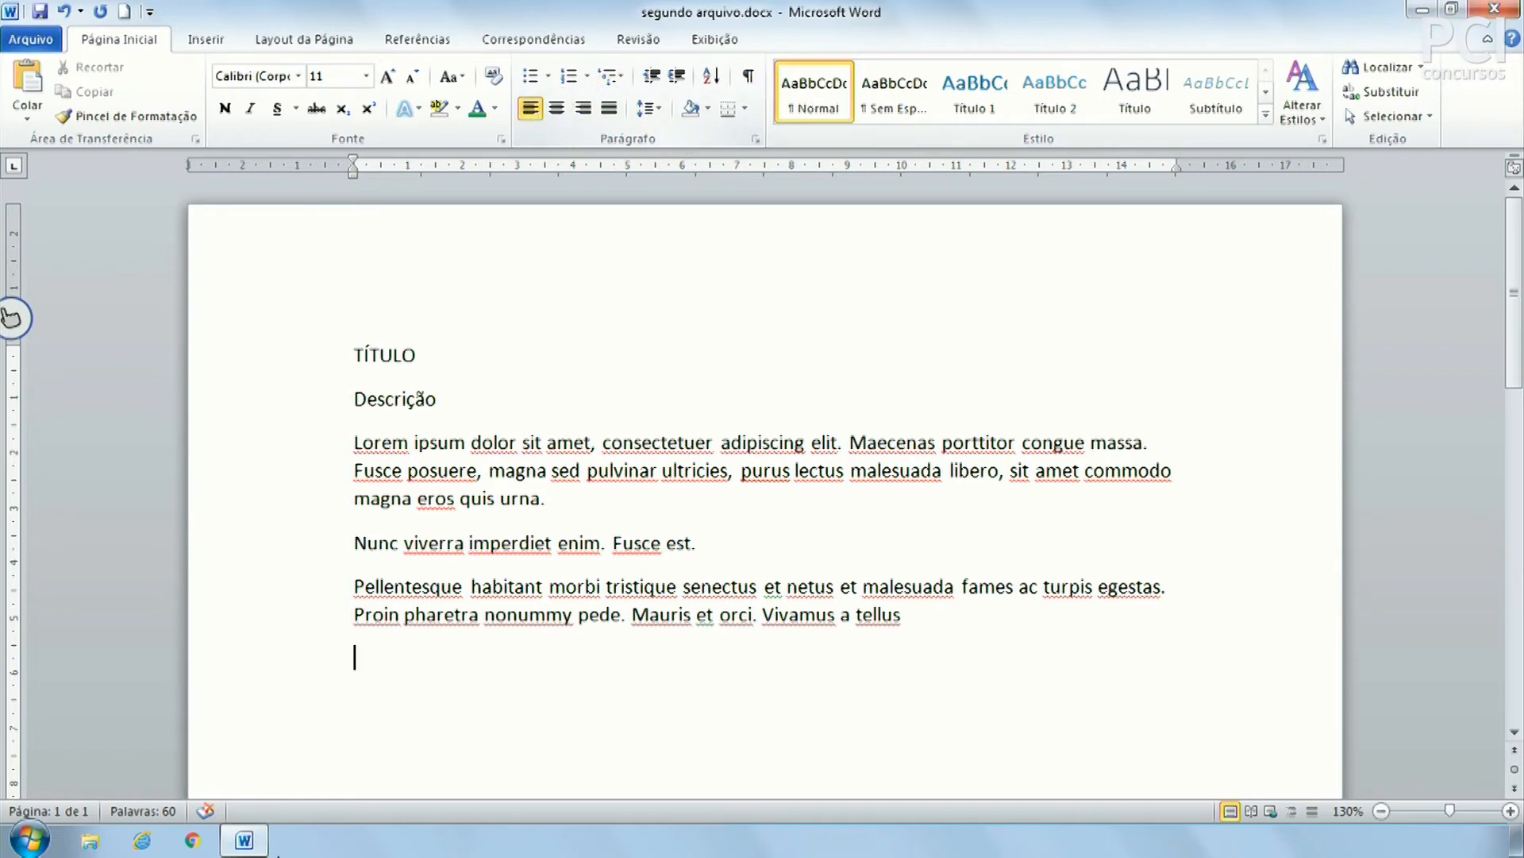
{"action": "left_click", "coordinate": [543, 441]}
{"action": "left_click_drag", "start_coordinate": [576, 442], "coordinate": [703, 442]}
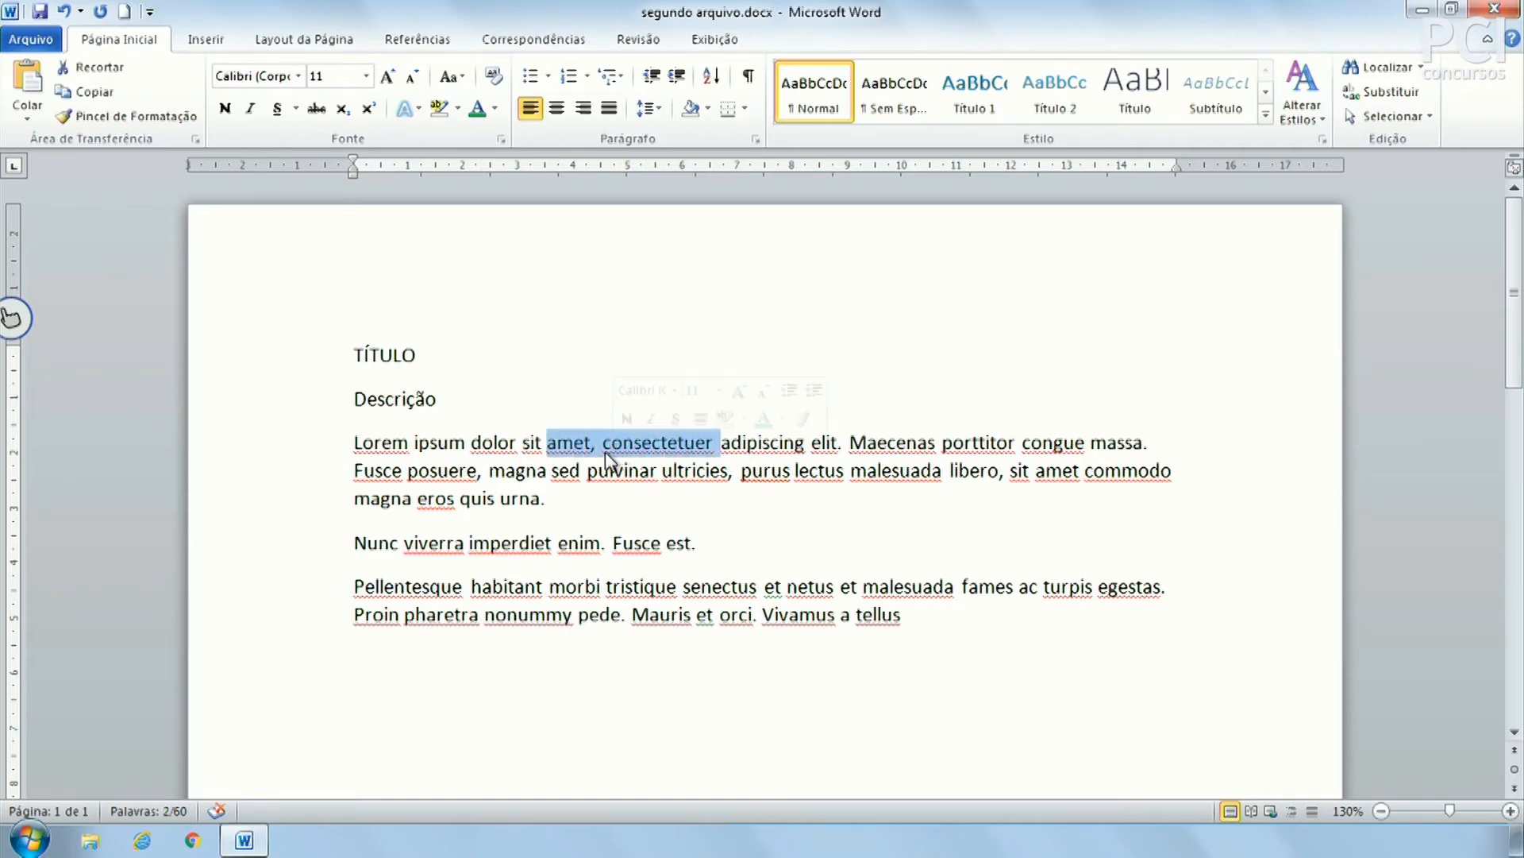
{"action": "left_click", "coordinate": [585, 445]}
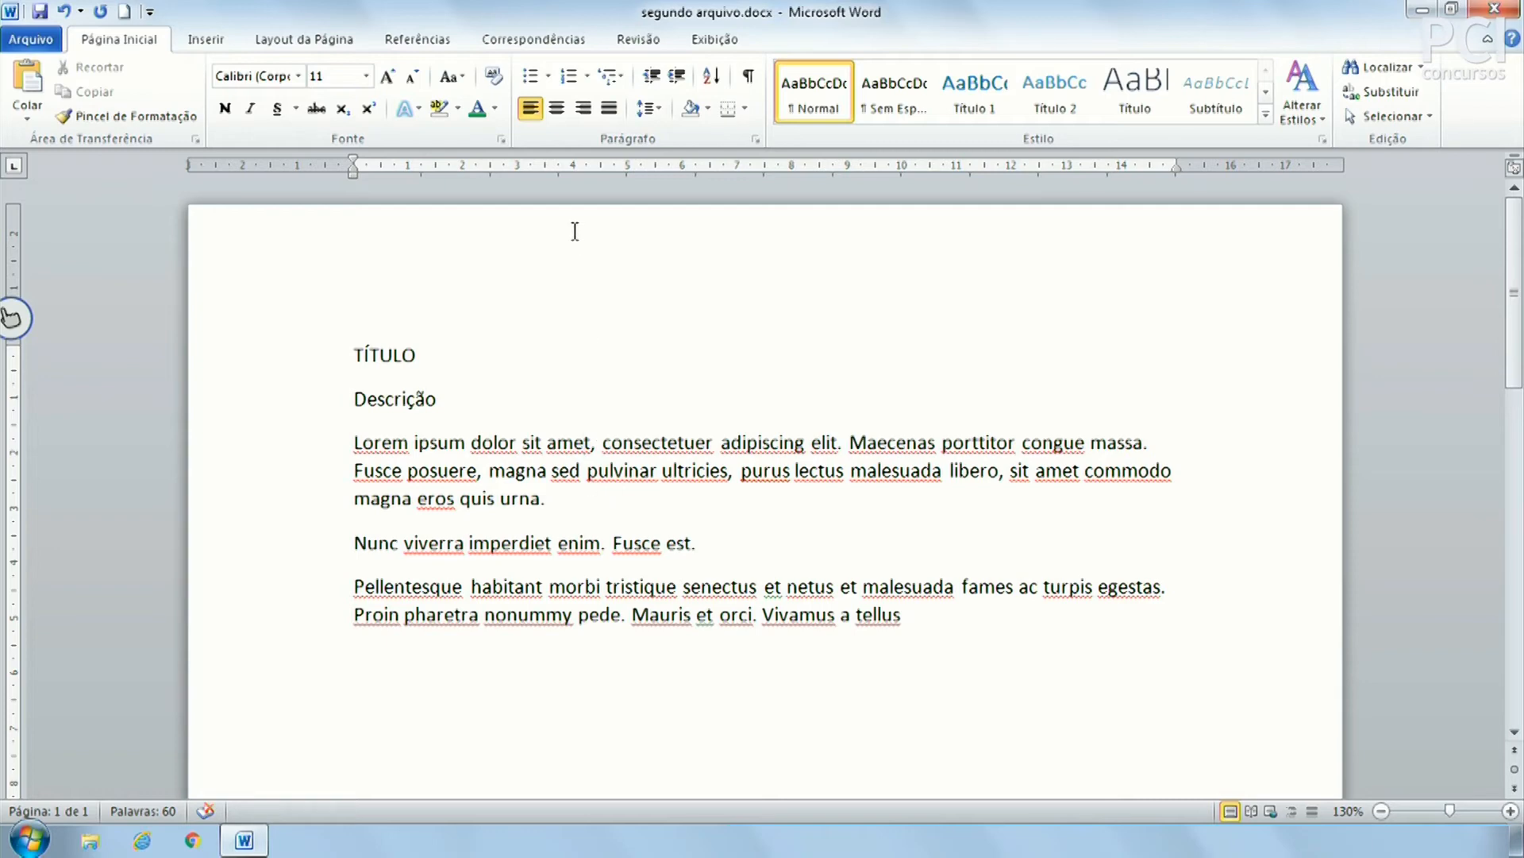
Turn the Lorem ipsum paragraph into a bulleted list item
{"action": "left_click", "coordinate": [531, 77]}
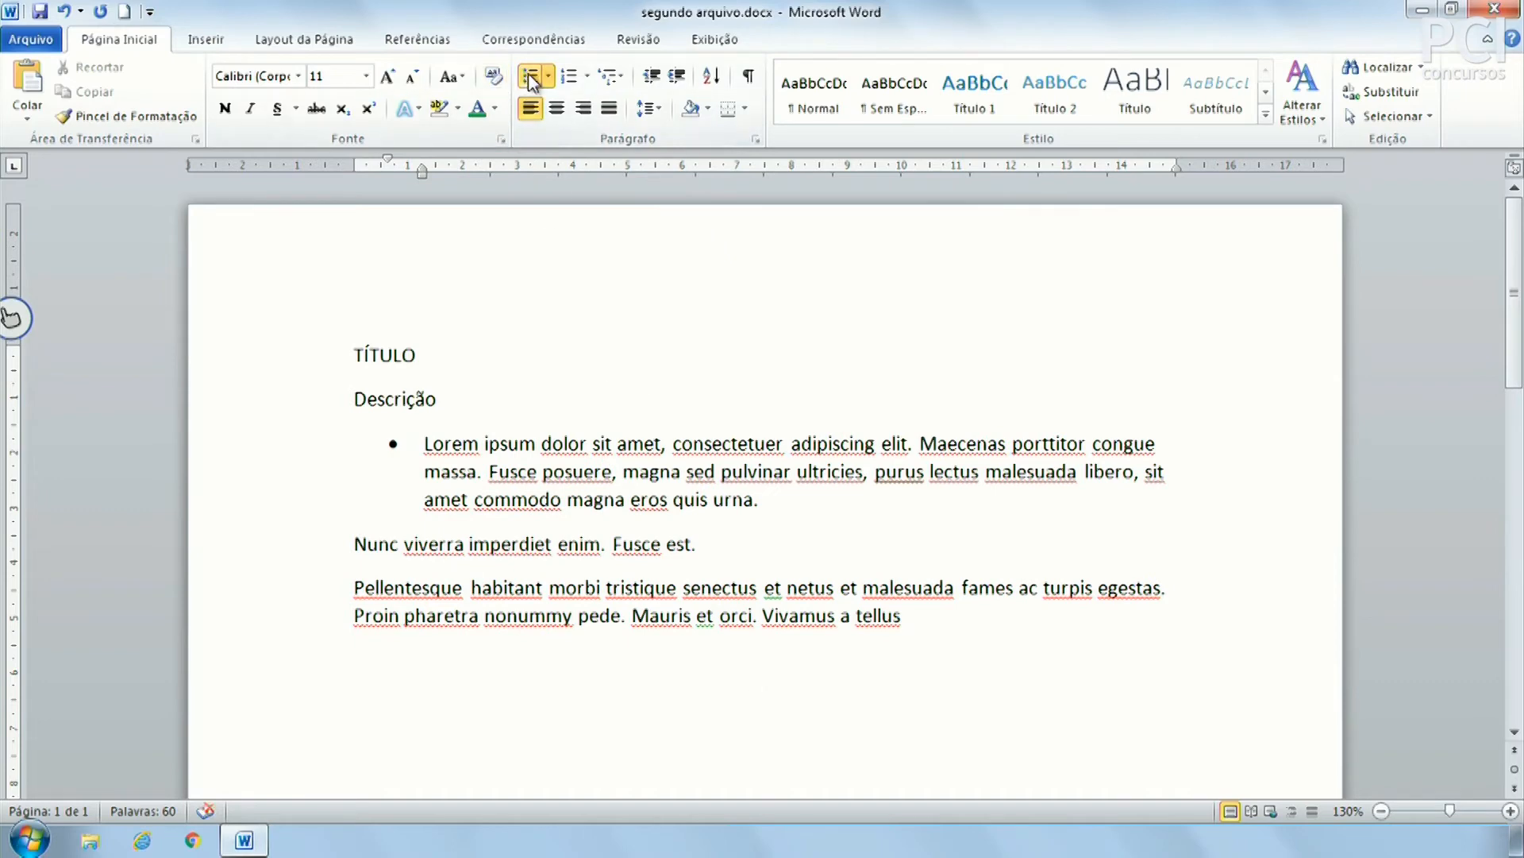
{"action": "left_click_drag", "start_coordinate": [424, 443], "coordinate": [796, 520]}
{"action": "left_click", "coordinate": [916, 528]}
{"action": "left_click", "coordinate": [601, 442]}
{"action": "left_click", "coordinate": [472, 544]}
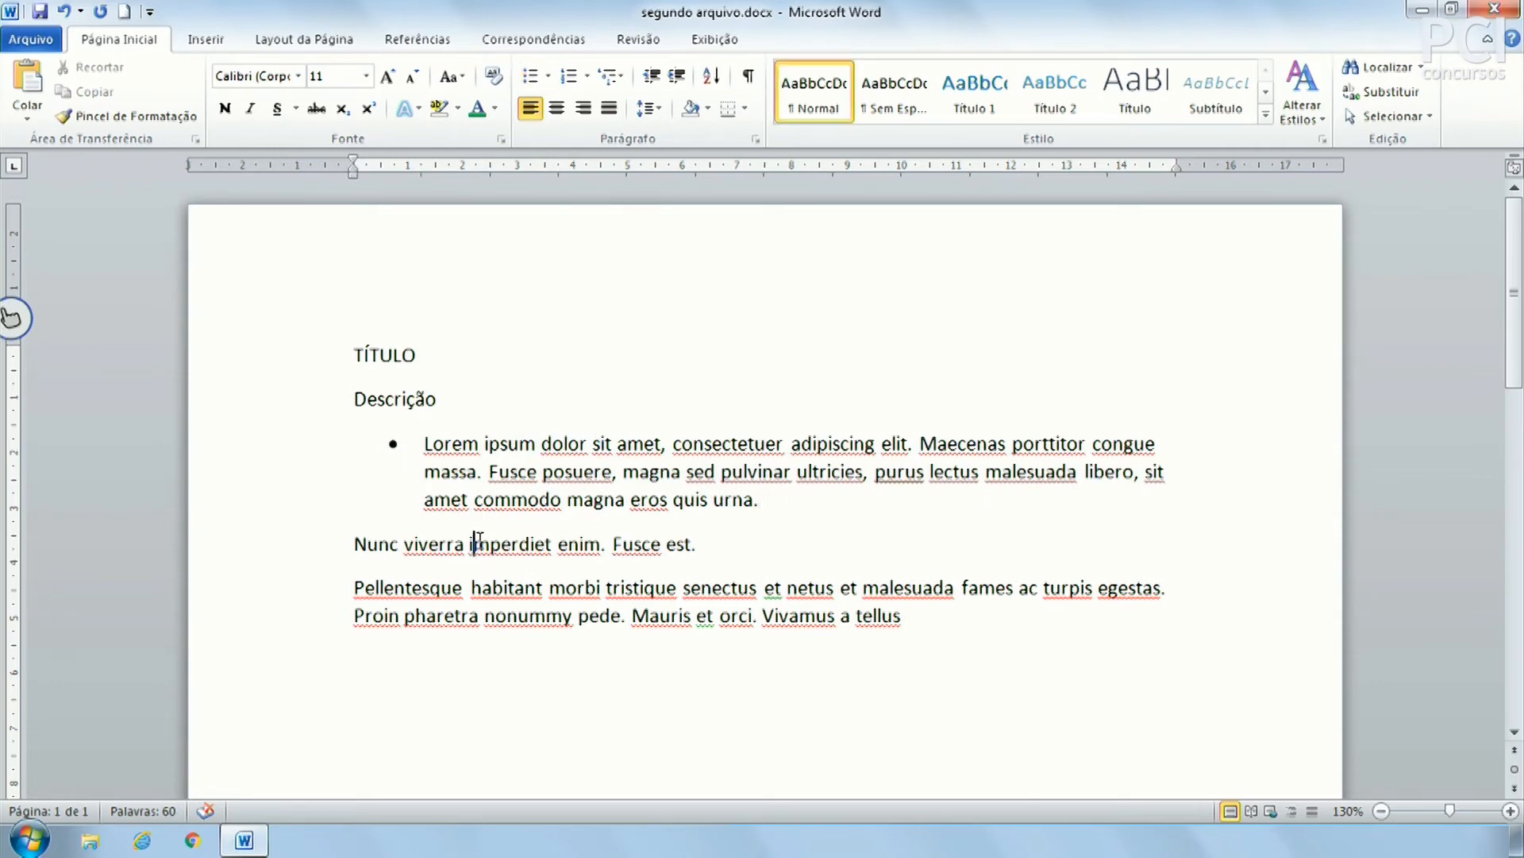
{"action": "left_click", "coordinate": [854, 494]}
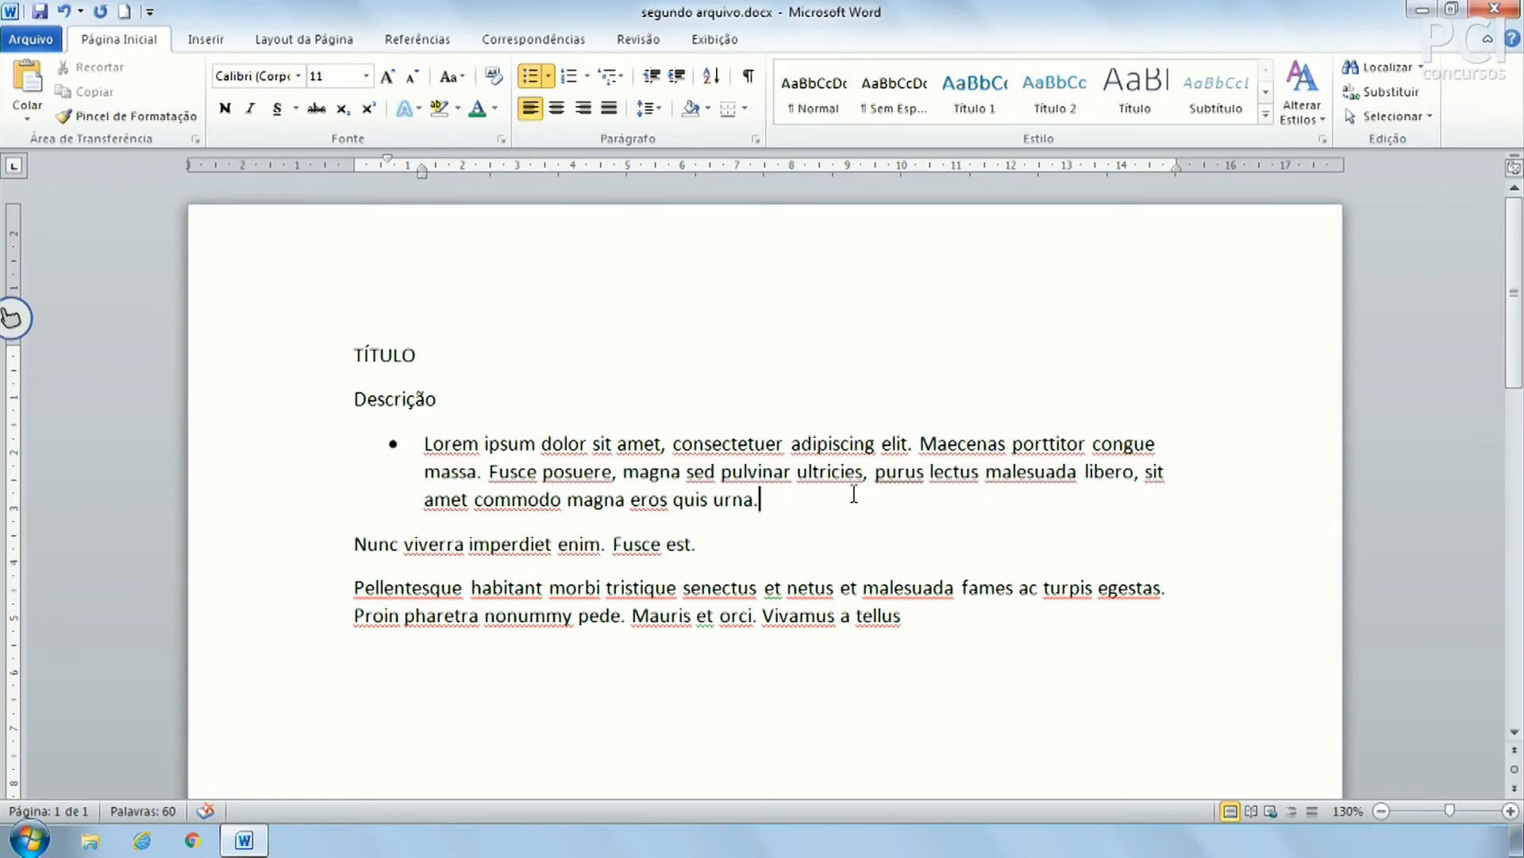
{"action": "left_click", "coordinate": [426, 442]}
{"action": "left_click", "coordinate": [813, 502]}
Add an empty bullet item after "urna.", deleting the stray empty paragraph above Nunc viverra
{"action": "key", "text": "Return"}
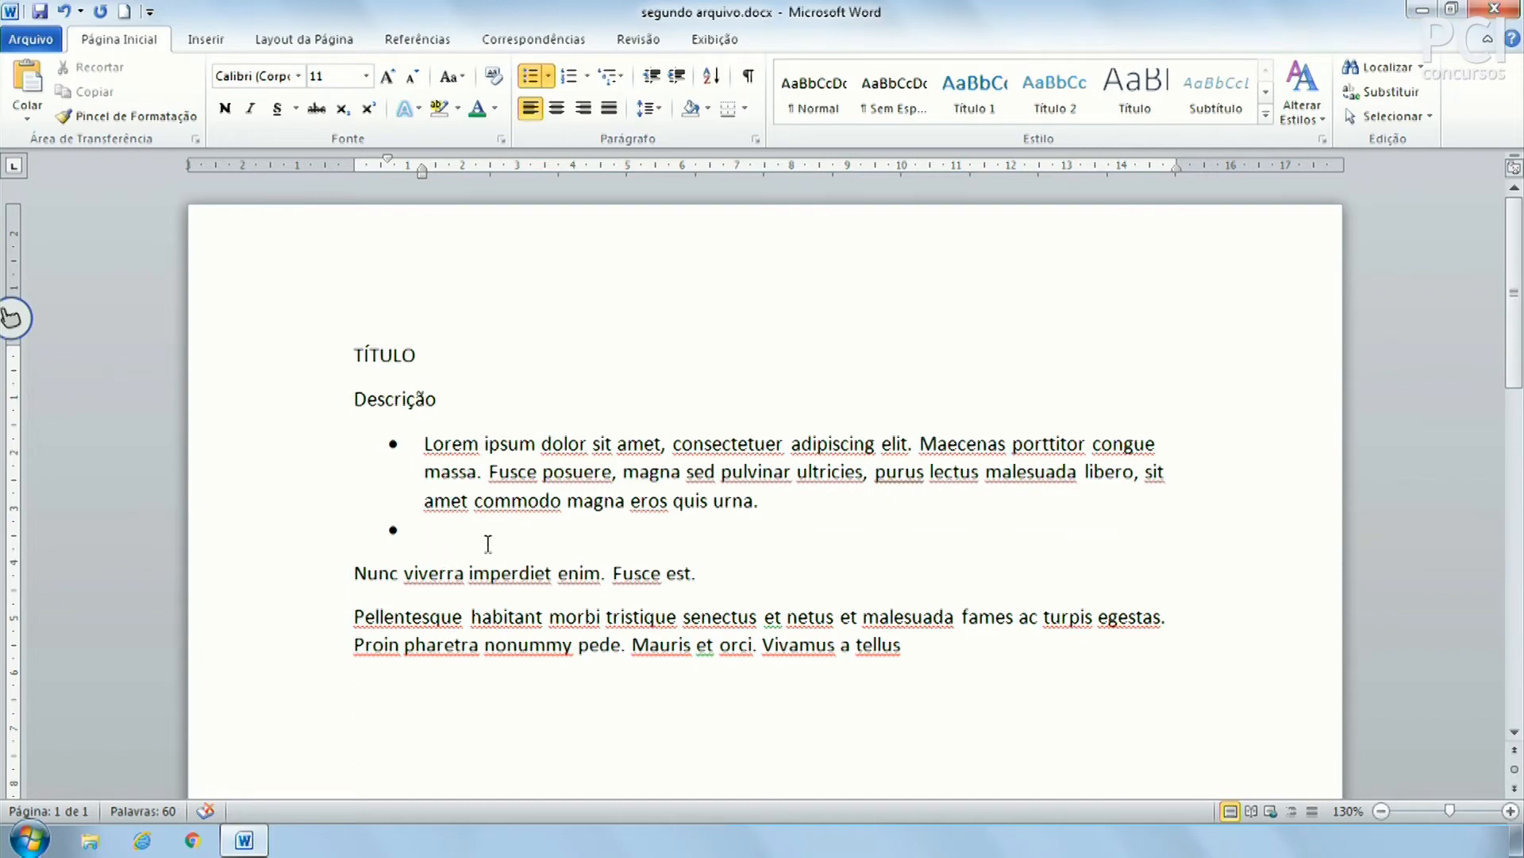
{"action": "key", "text": "BackSpace"}
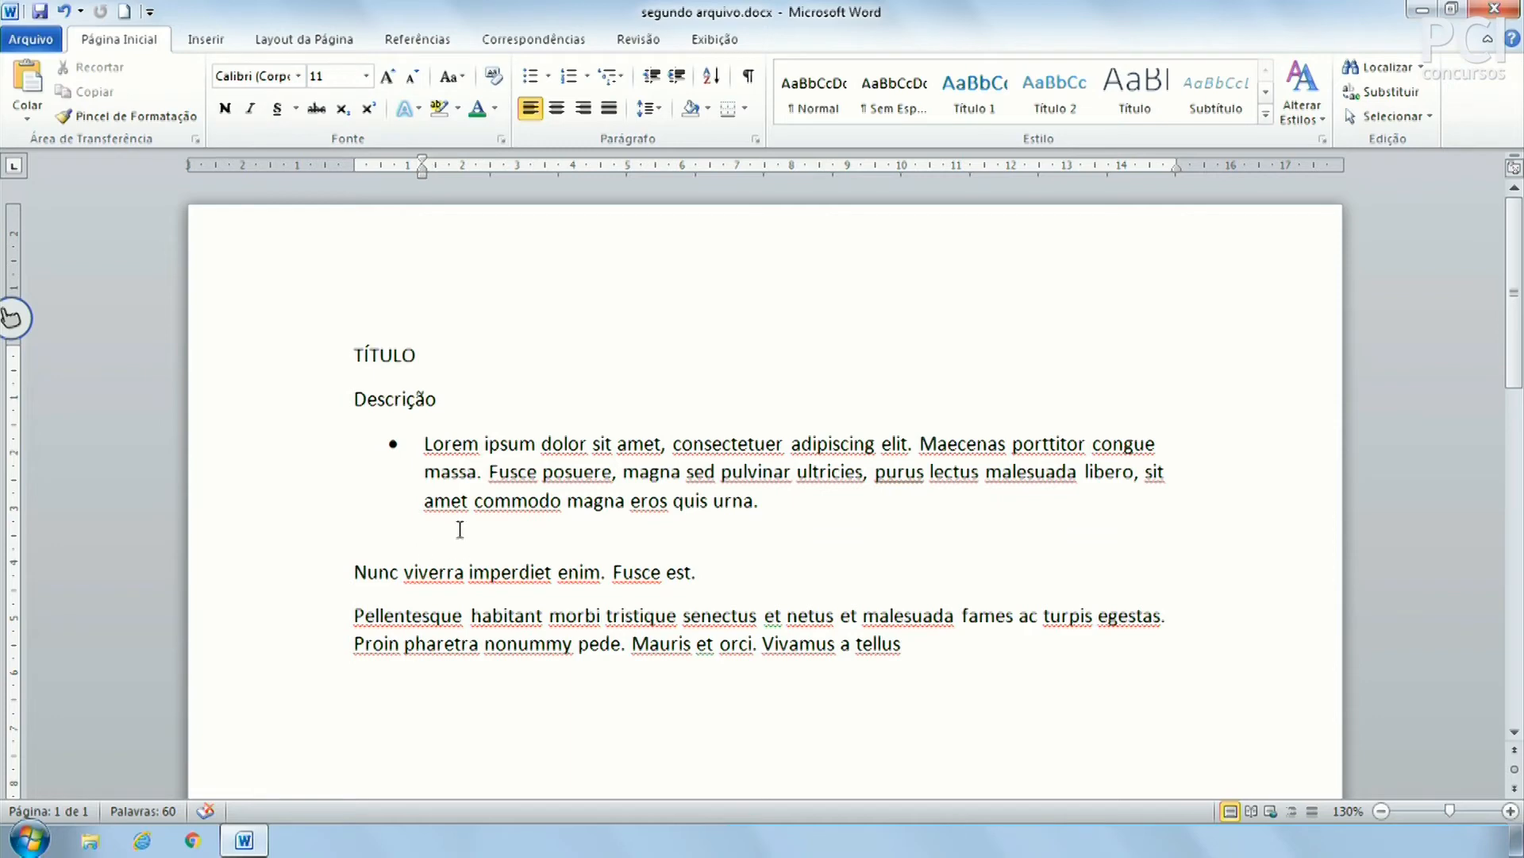
{"action": "key", "text": "Return"}
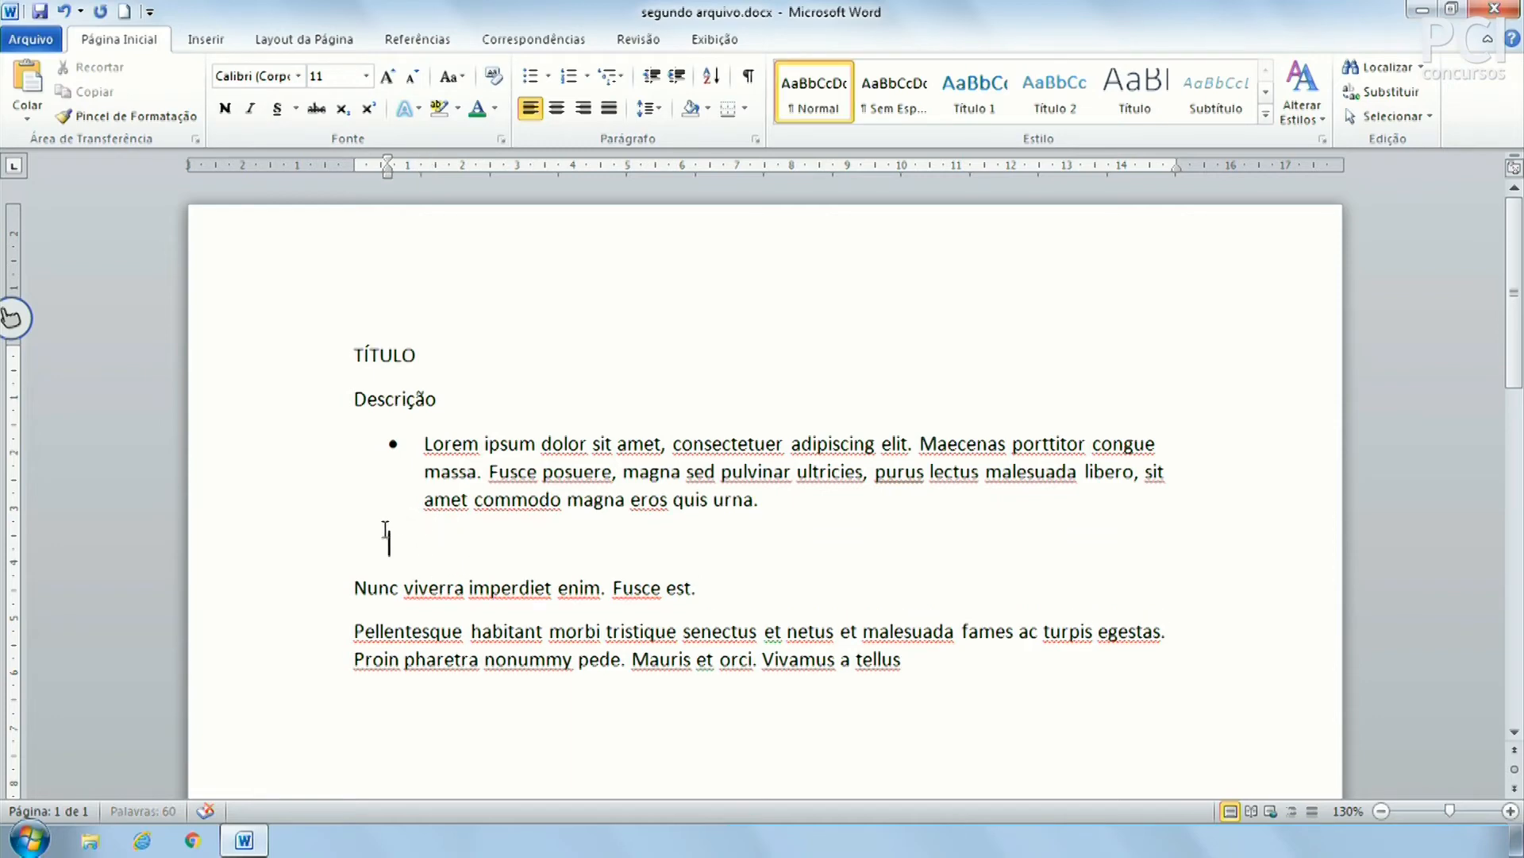
{"action": "key", "text": "BackSpace"}
{"action": "key", "text": "BackSpace"}
{"action": "key", "text": "Return"}
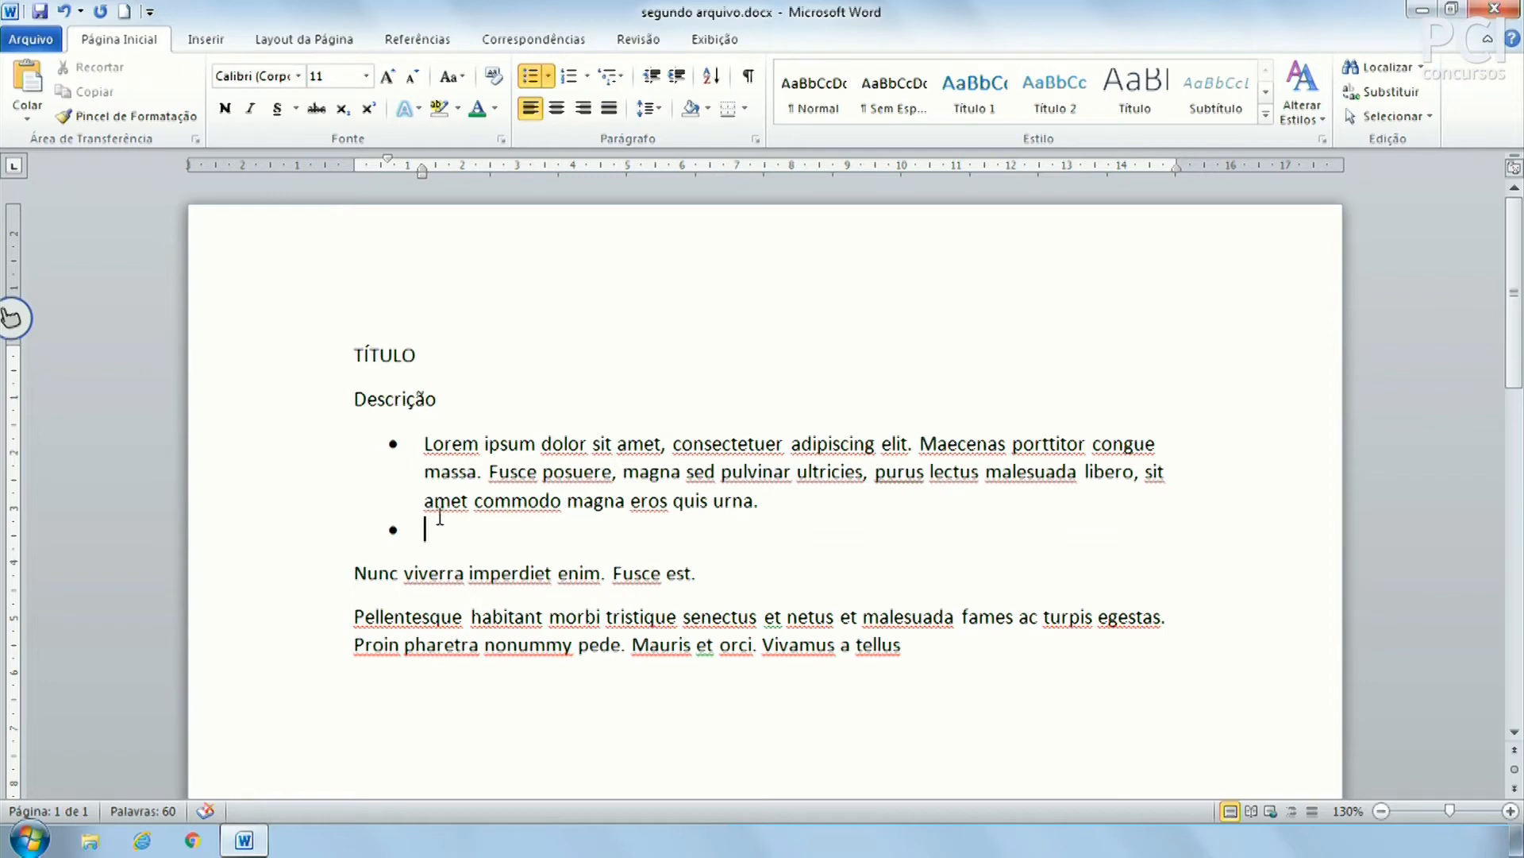
{"action": "key", "text": "Return"}
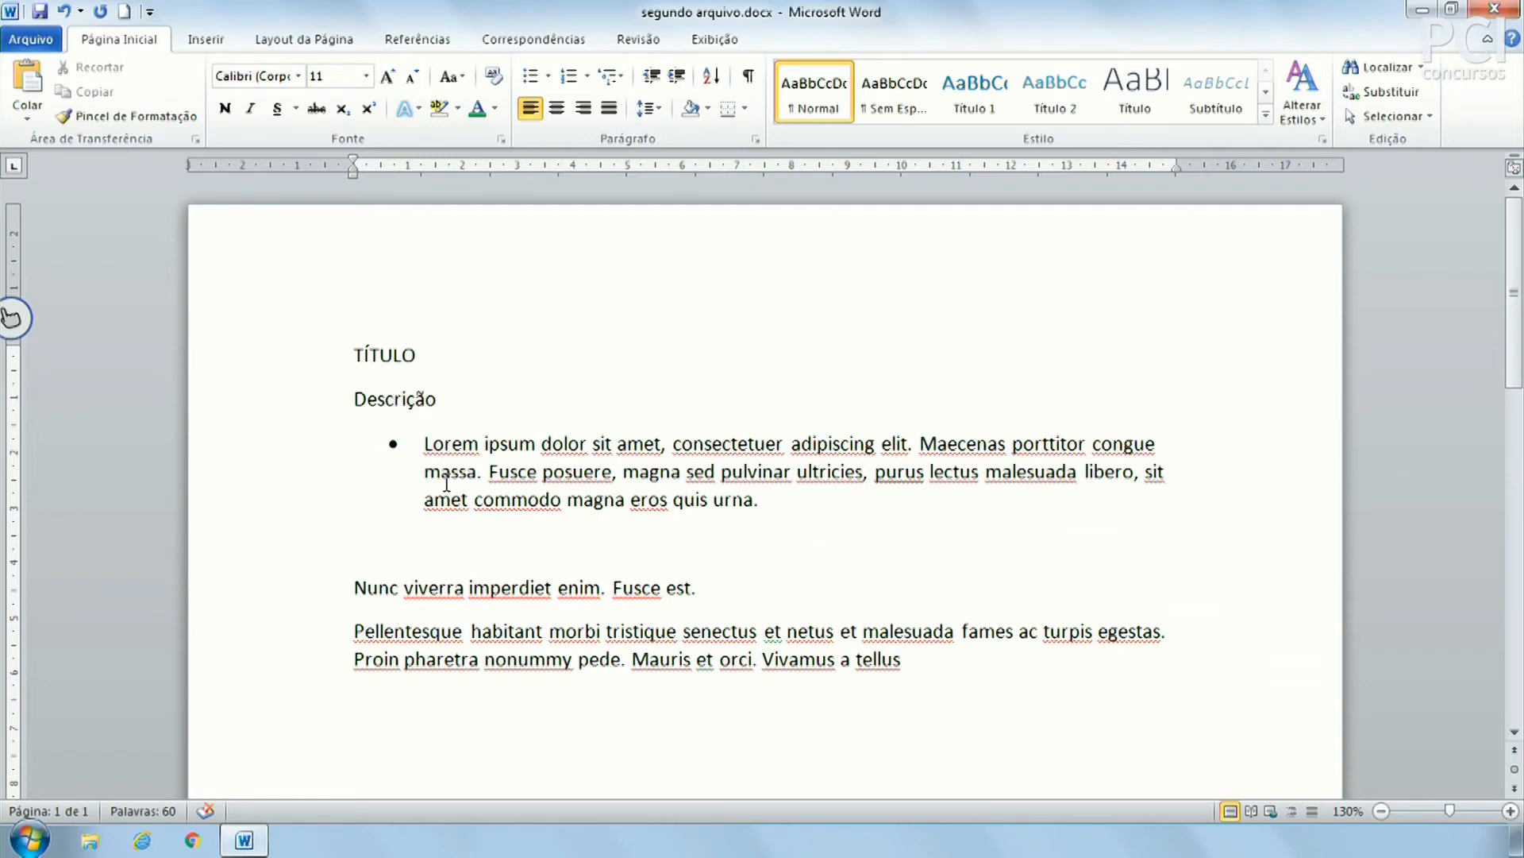
{"action": "key", "text": "Delete"}
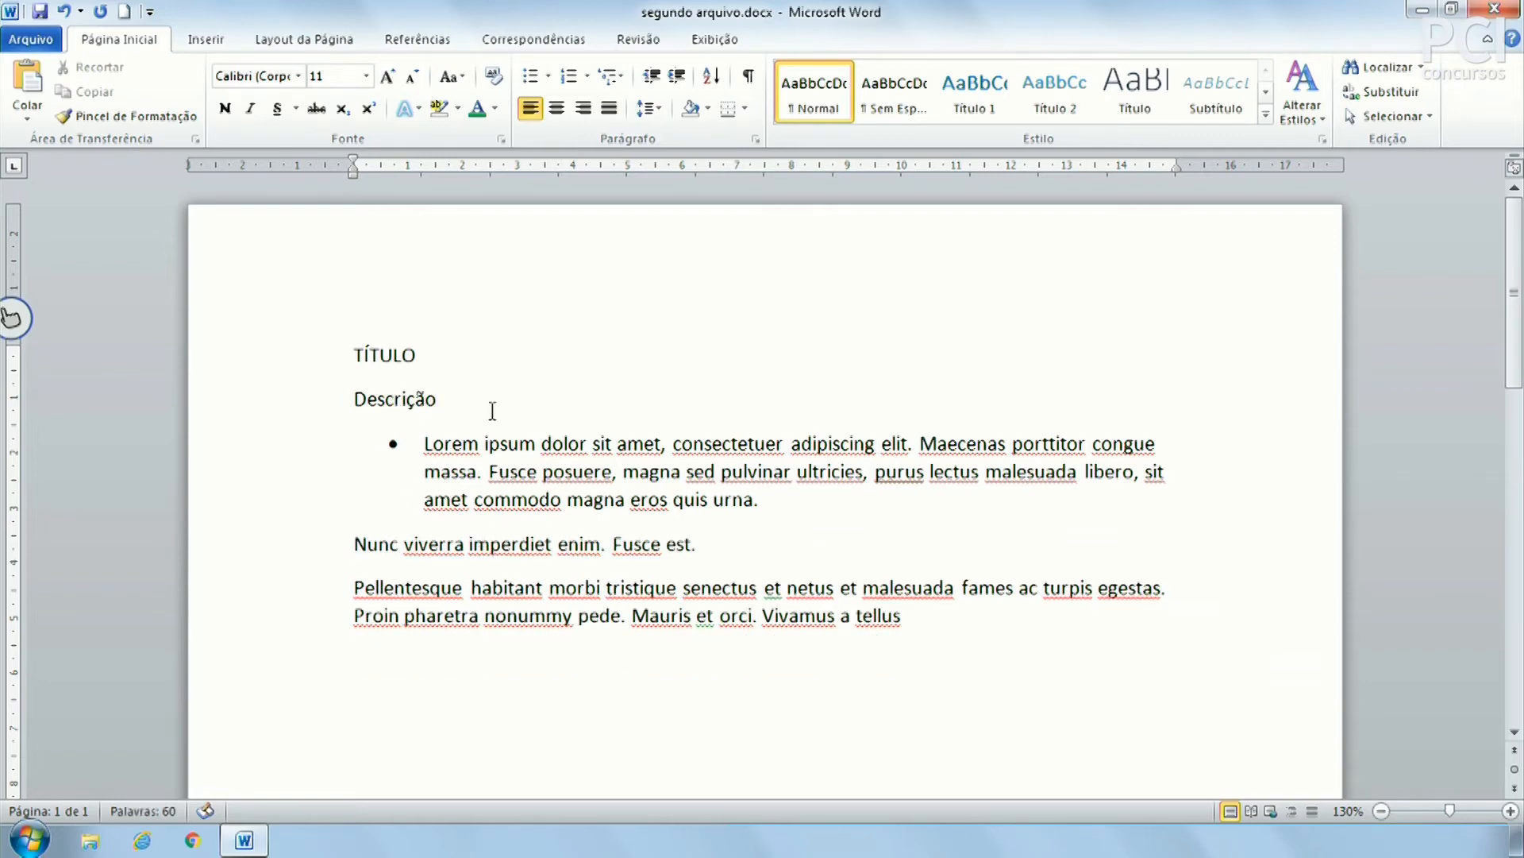
{"action": "left_click", "coordinate": [800, 500]}
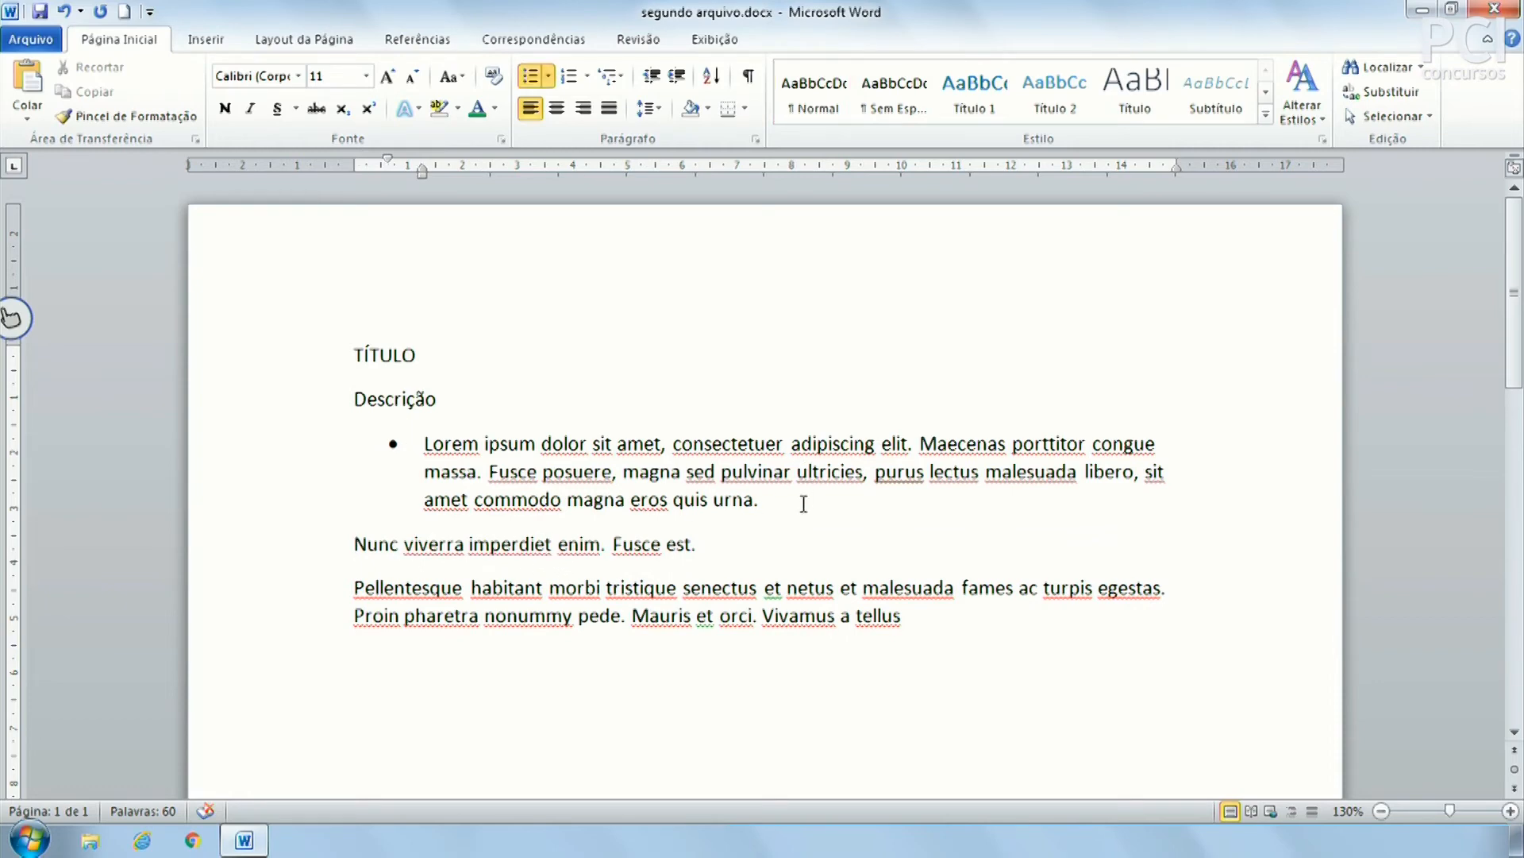
{"action": "key", "text": "Return"}
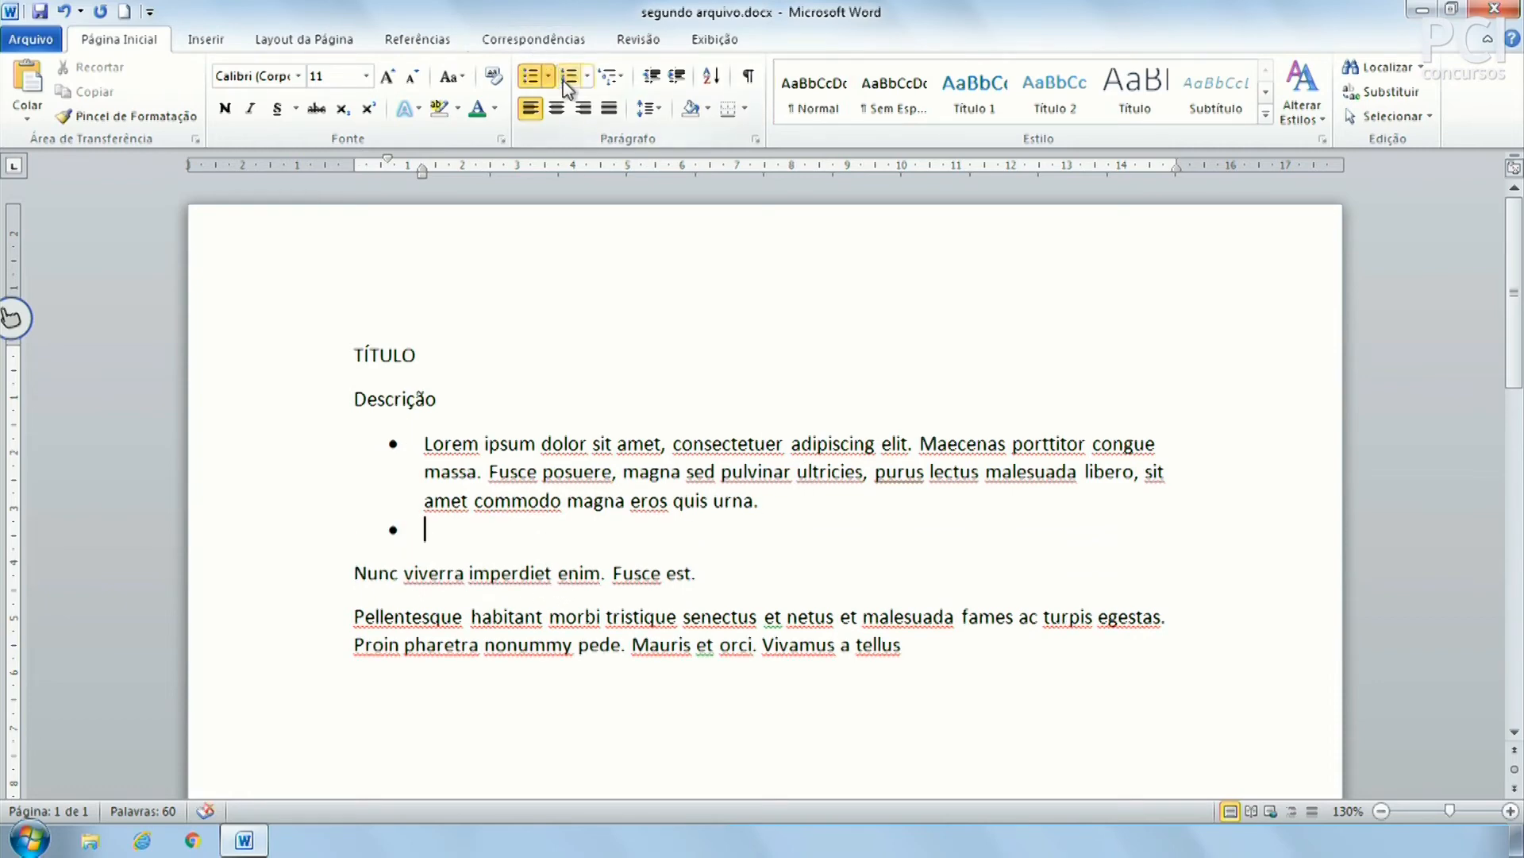
Convert the two bullet items to numbered items 1. and 2., keeping the default 1. 2. 3. format
{"action": "left_click", "coordinate": [566, 76]}
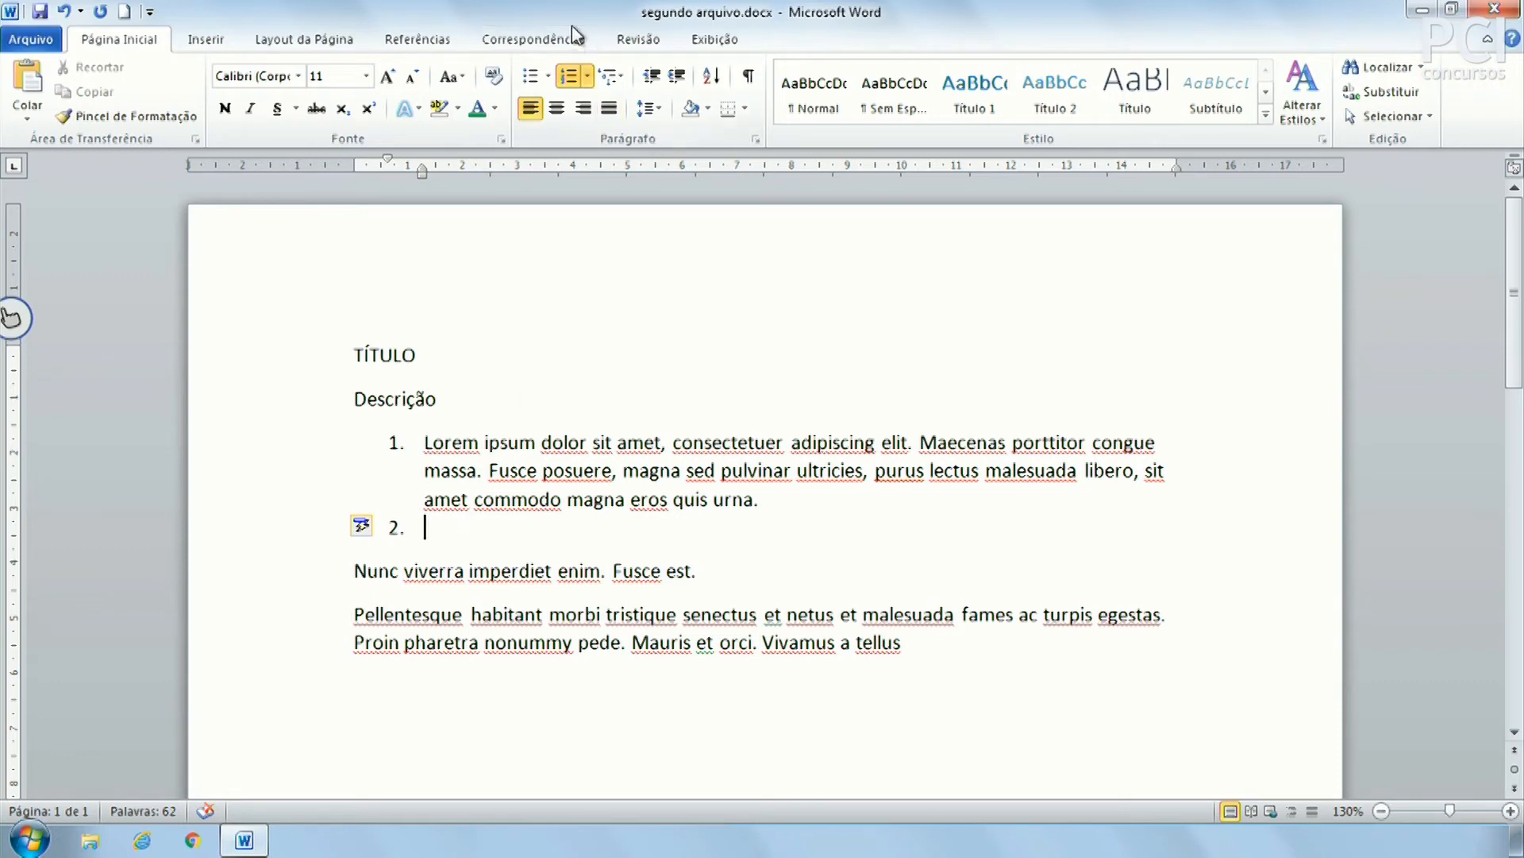
{"action": "left_click", "coordinate": [589, 77]}
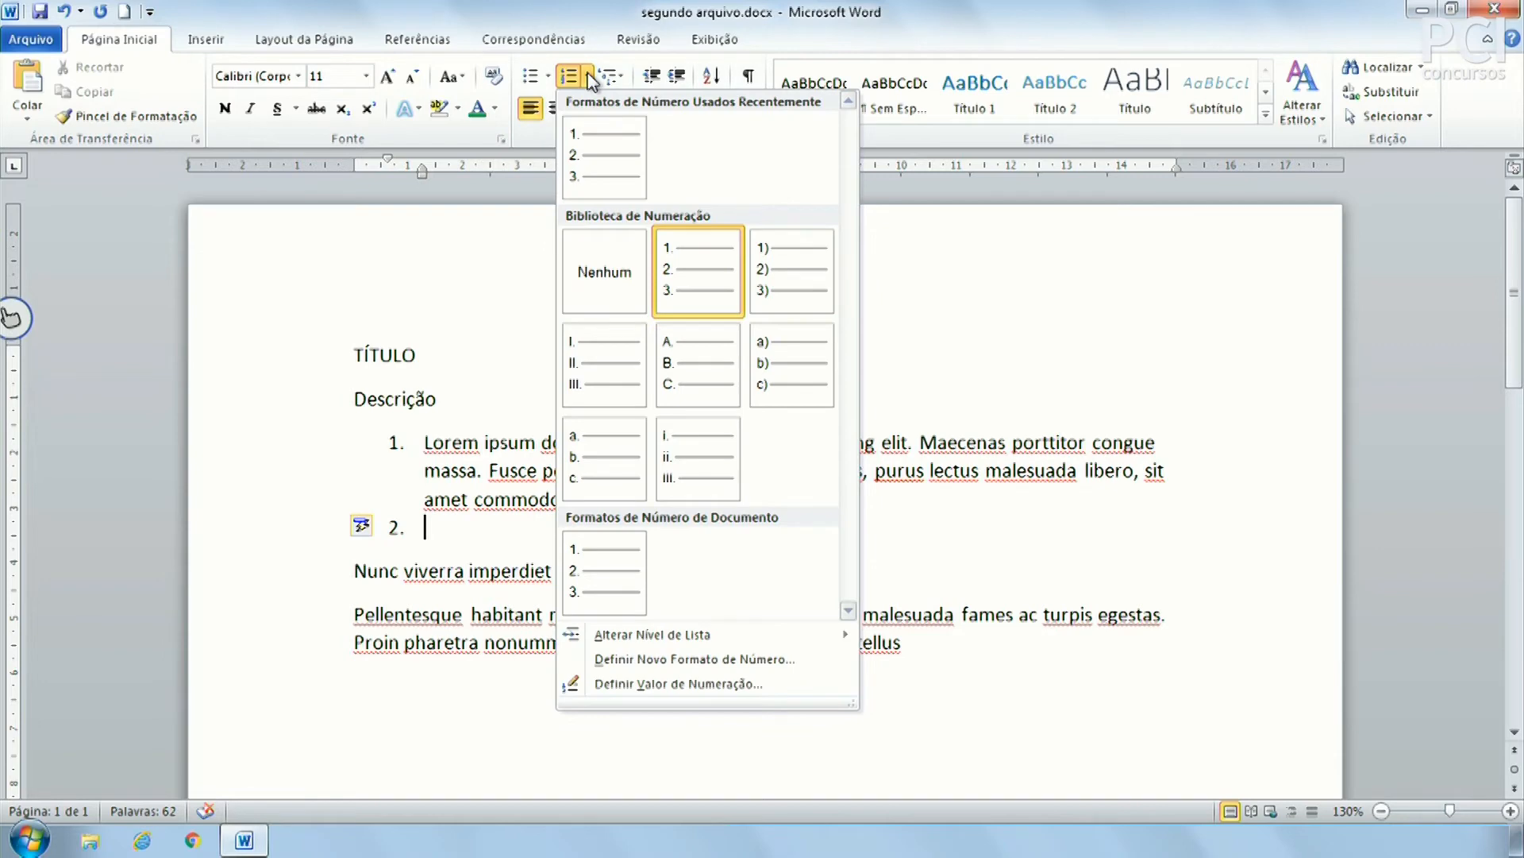
{"action": "left_click", "coordinate": [697, 296]}
{"action": "left_click", "coordinate": [589, 78]}
{"action": "left_click", "coordinate": [589, 78]}
{"action": "left_click", "coordinate": [958, 518]}
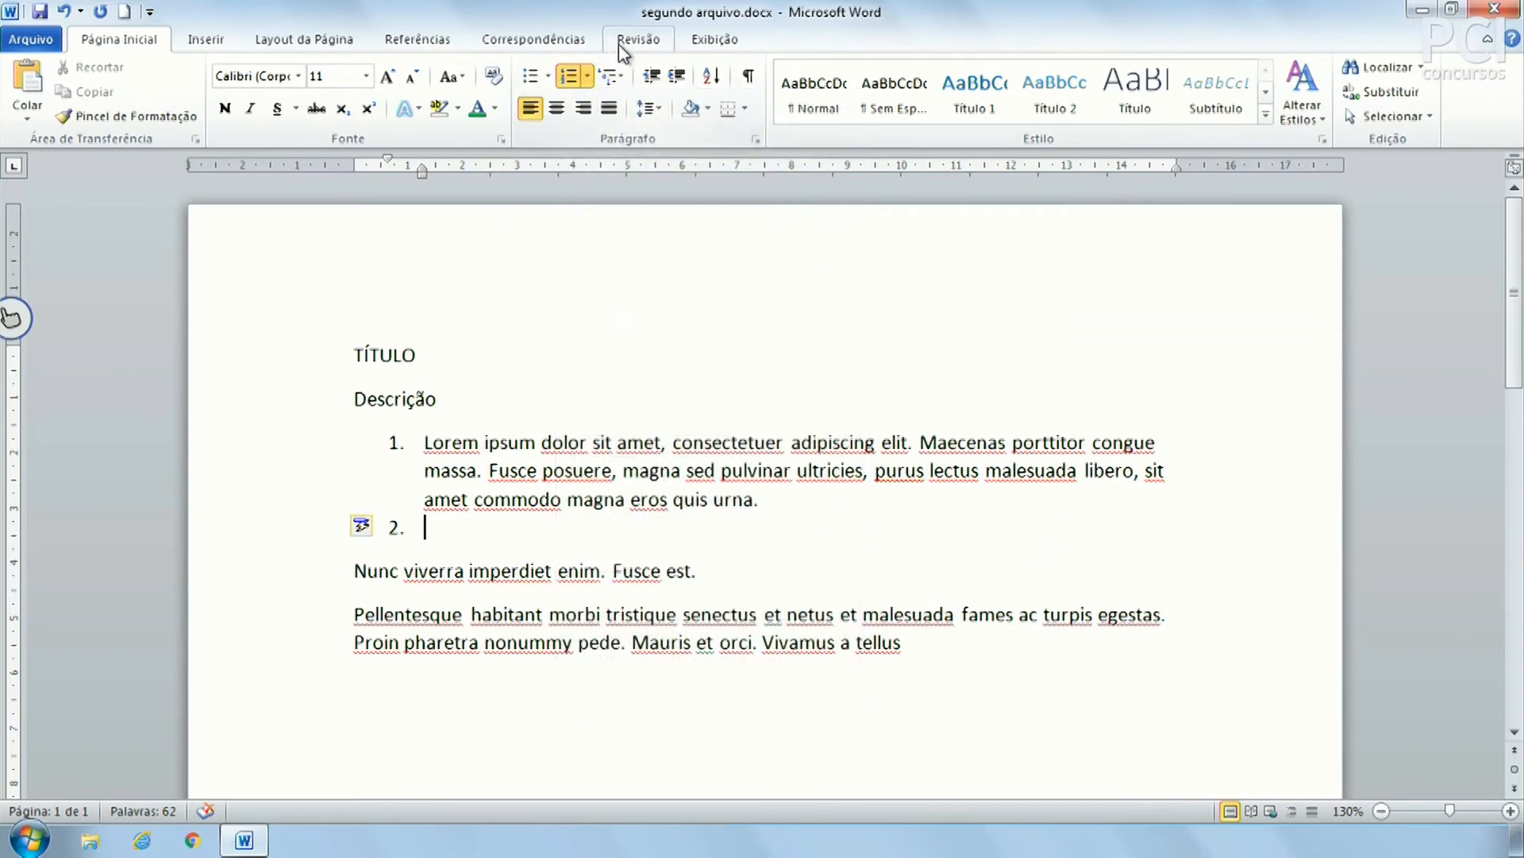
{"action": "left_click", "coordinate": [625, 76]}
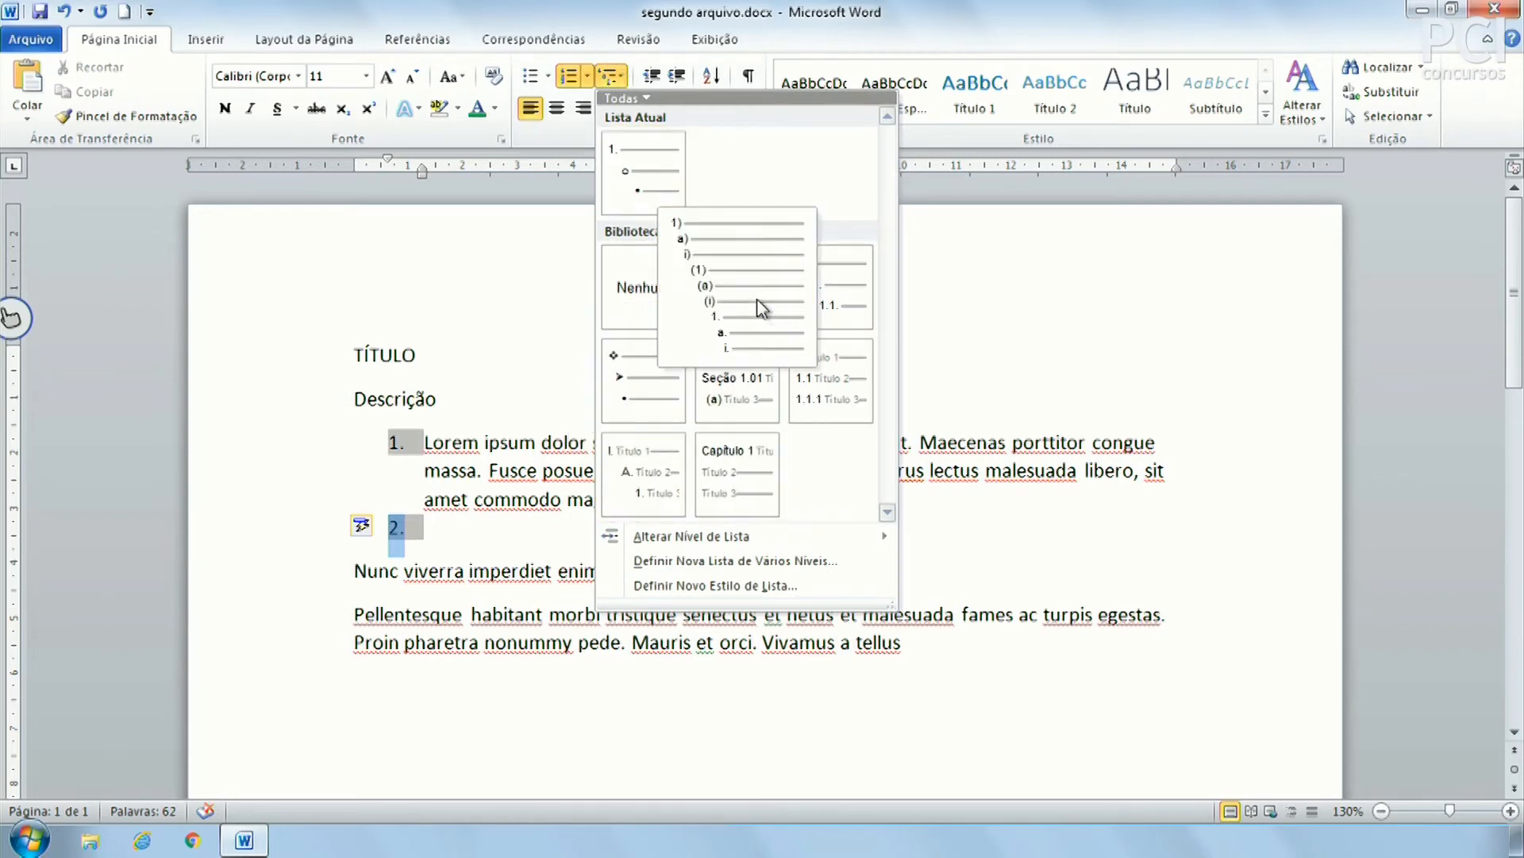
{"action": "left_click", "coordinate": [486, 508]}
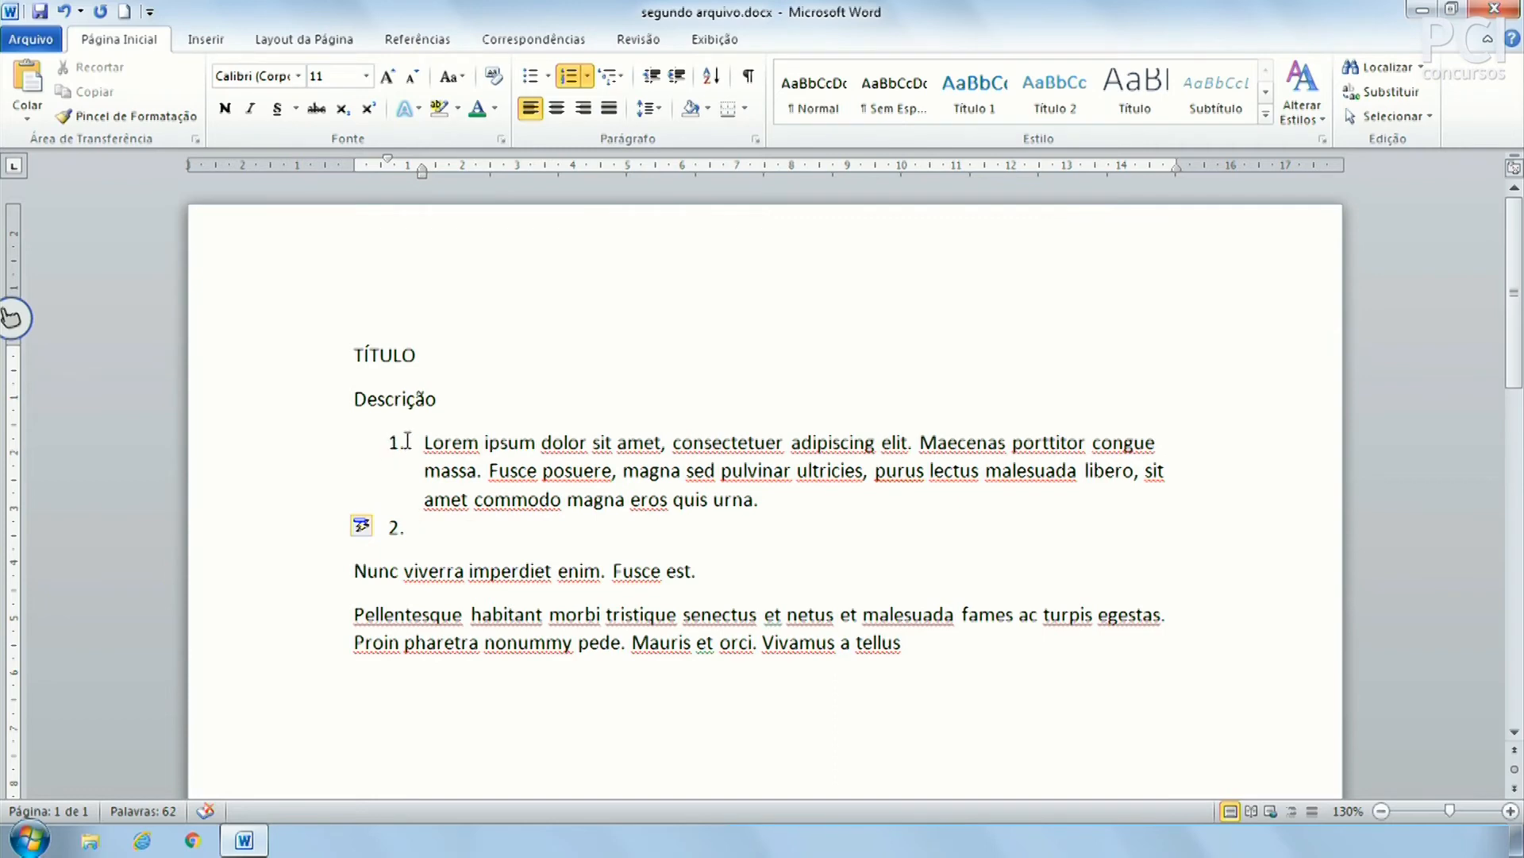
{"action": "left_click", "coordinate": [616, 78]}
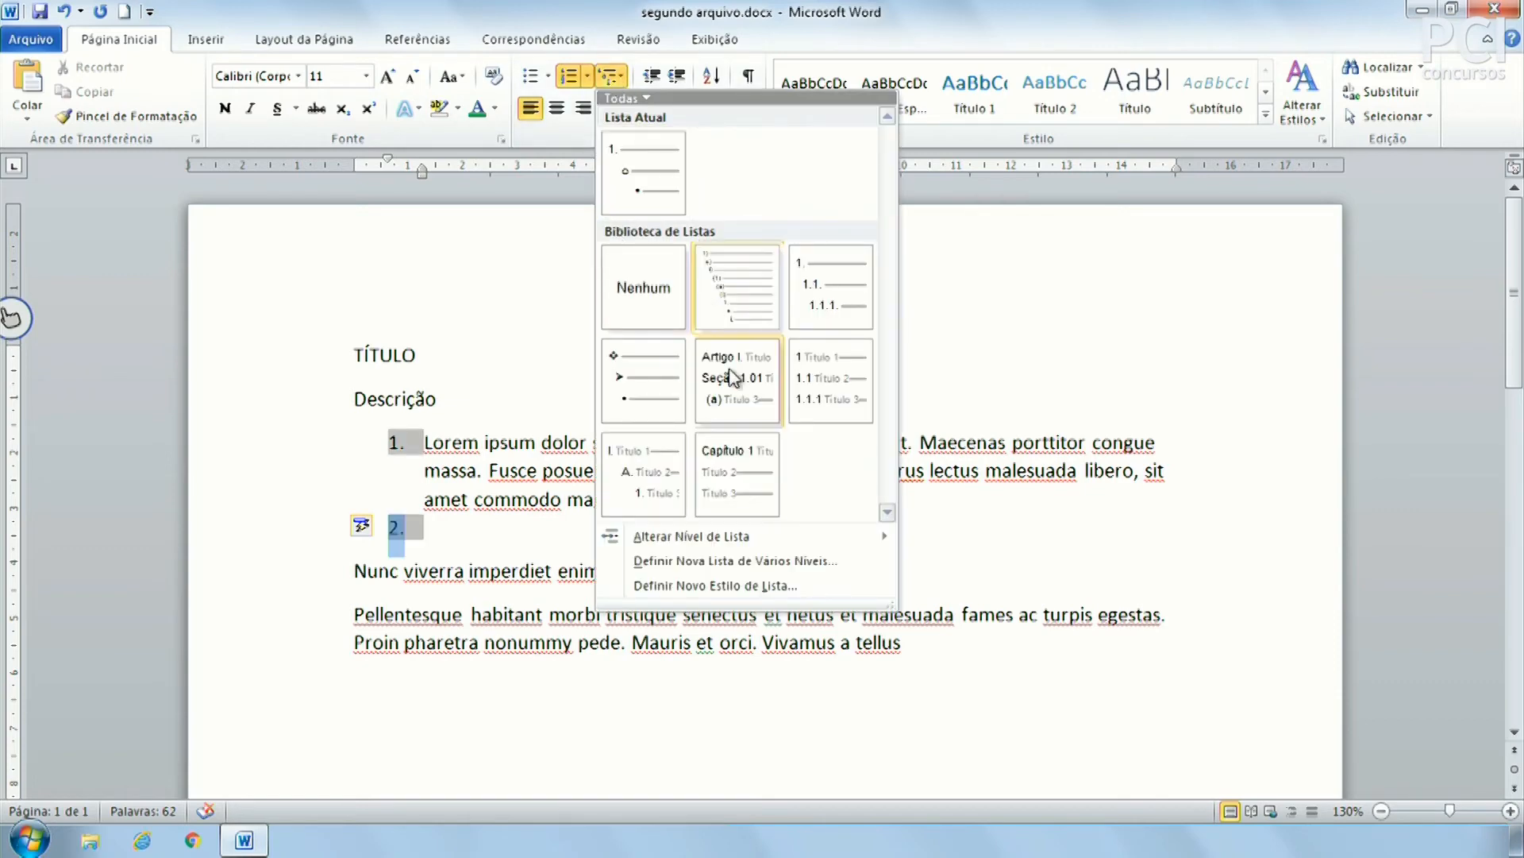
{"action": "mouse_move", "coordinate": [850, 368]}
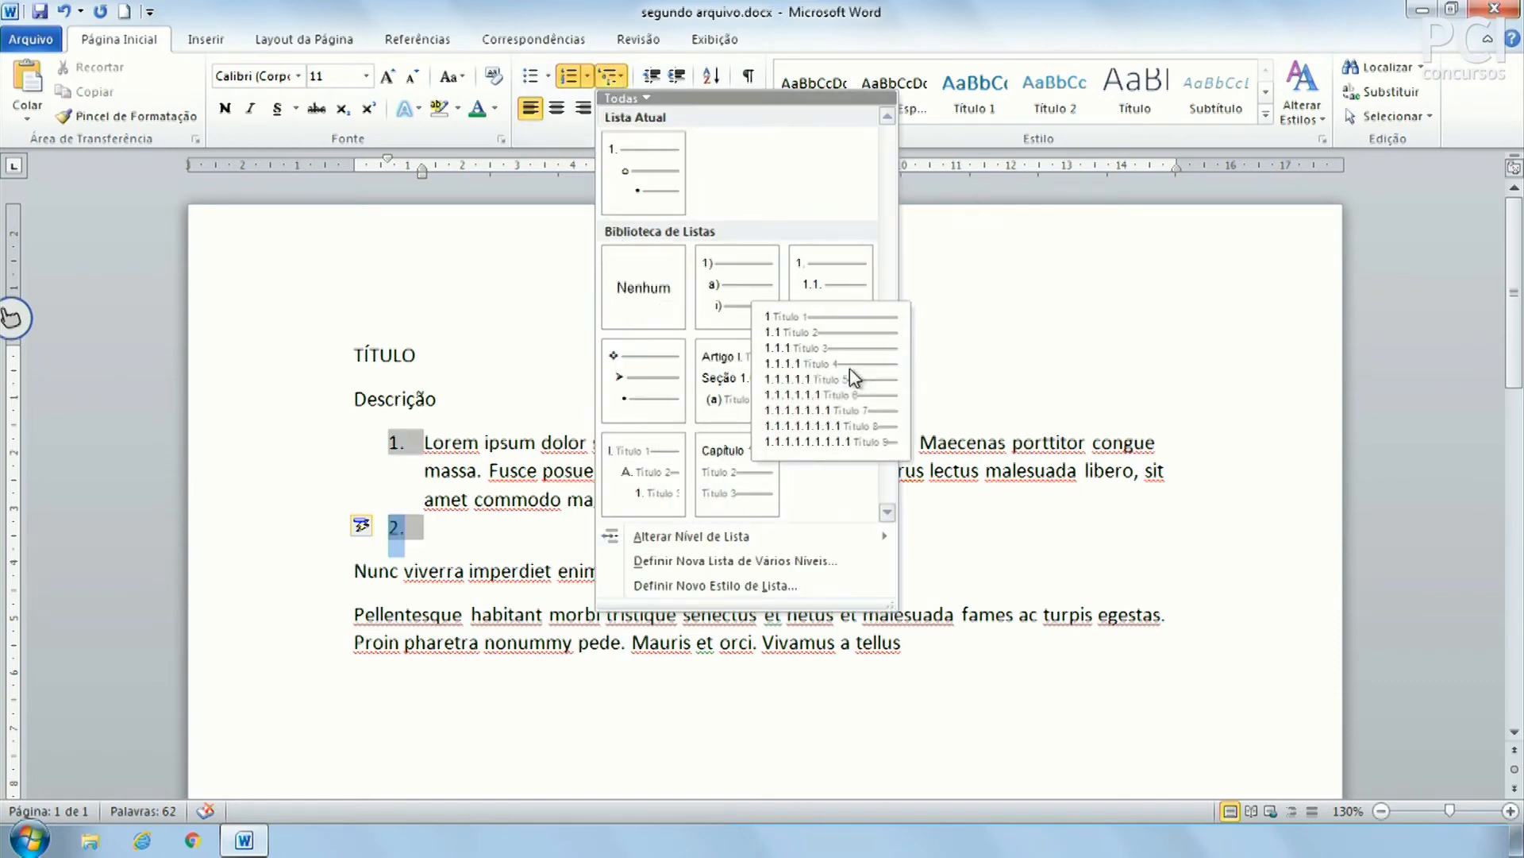
{"action": "left_click", "coordinate": [437, 513]}
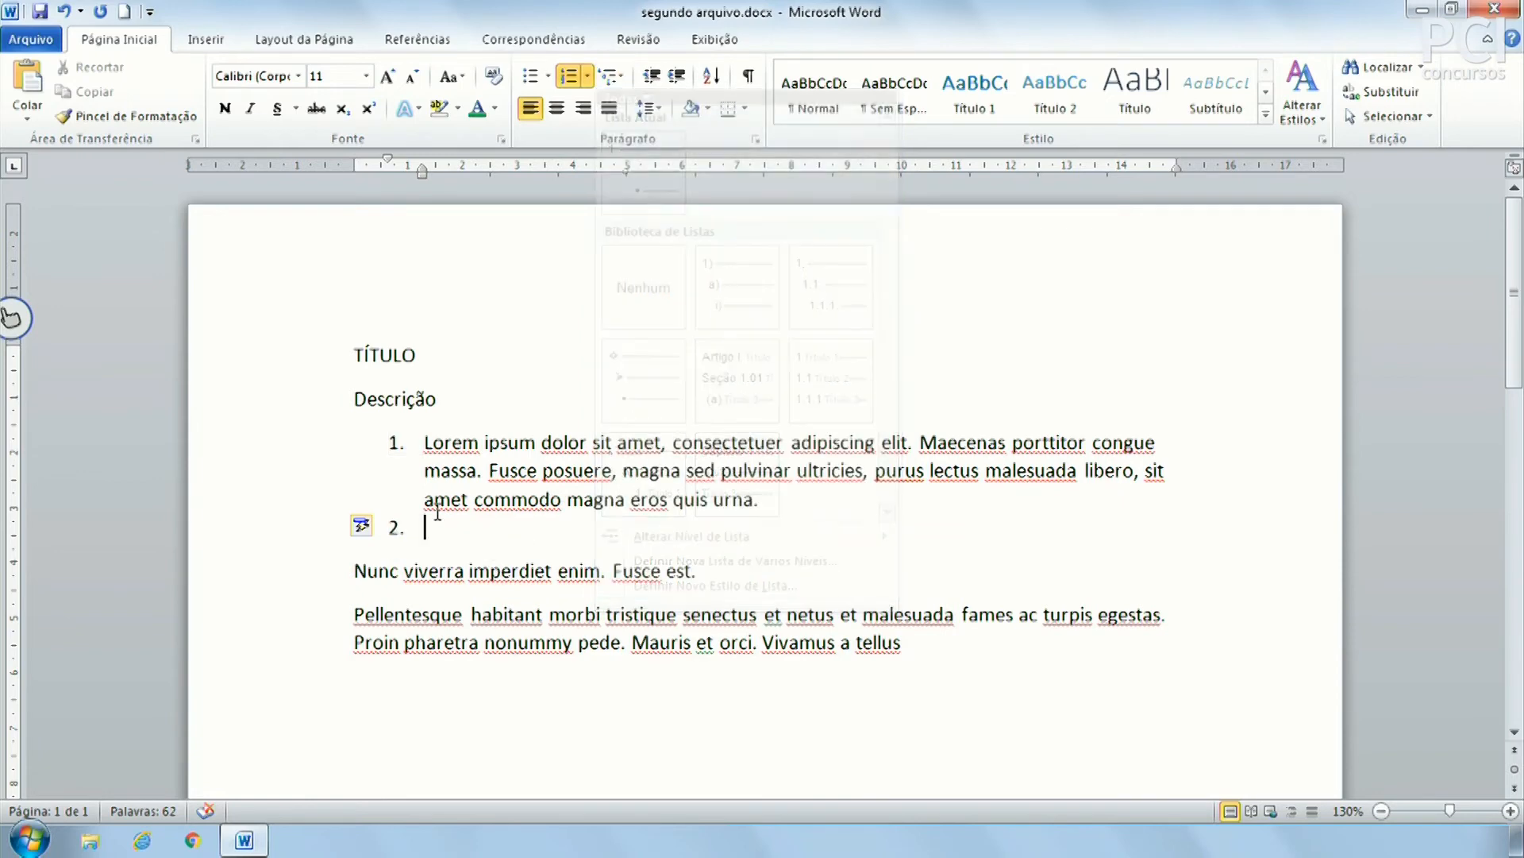
{"action": "left_click", "coordinate": [616, 77]}
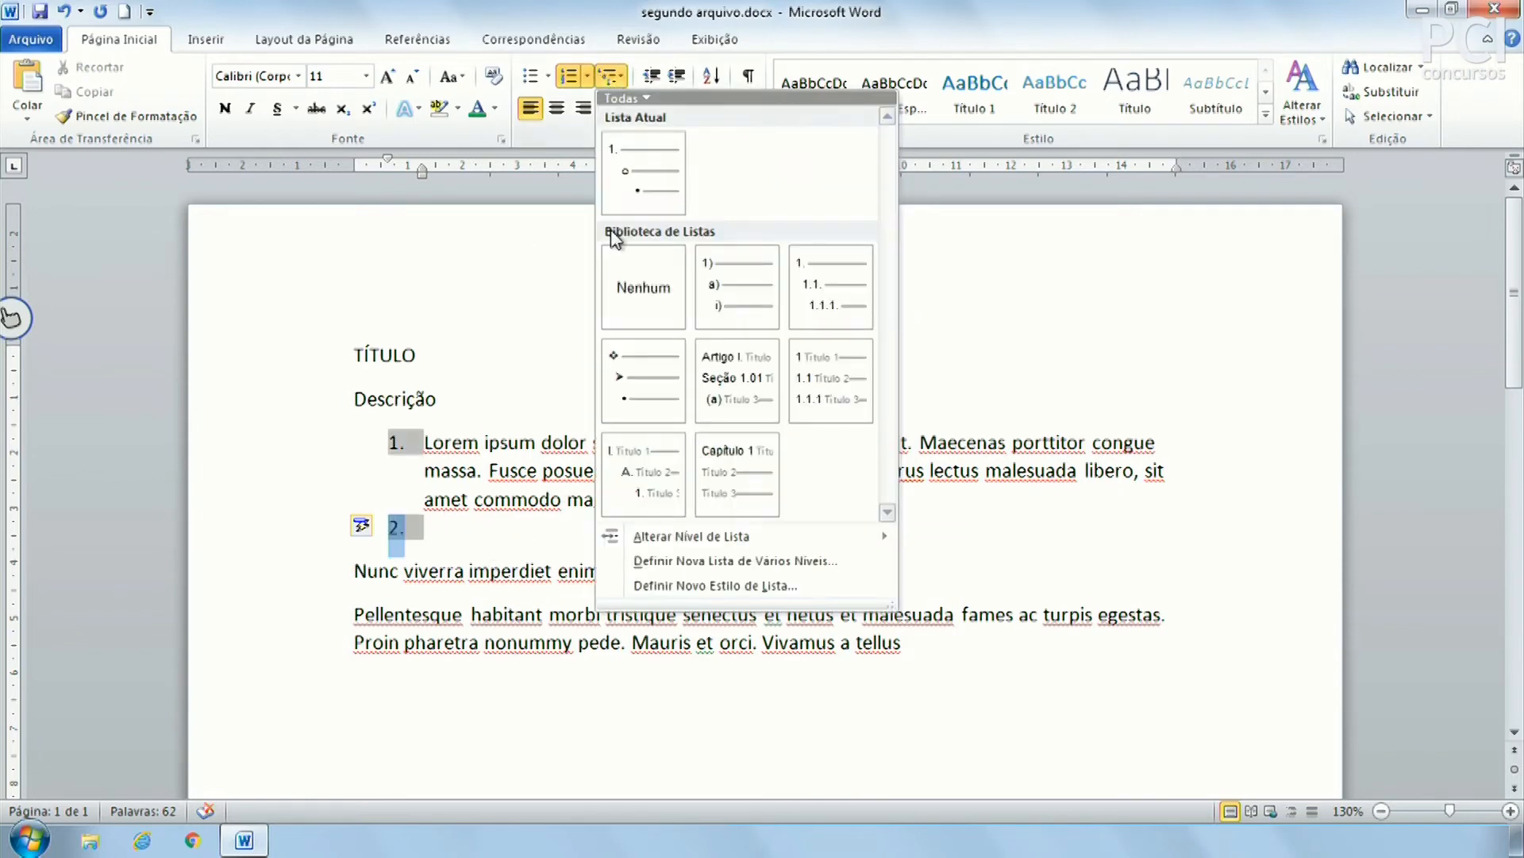
{"action": "mouse_move", "coordinate": [639, 470]}
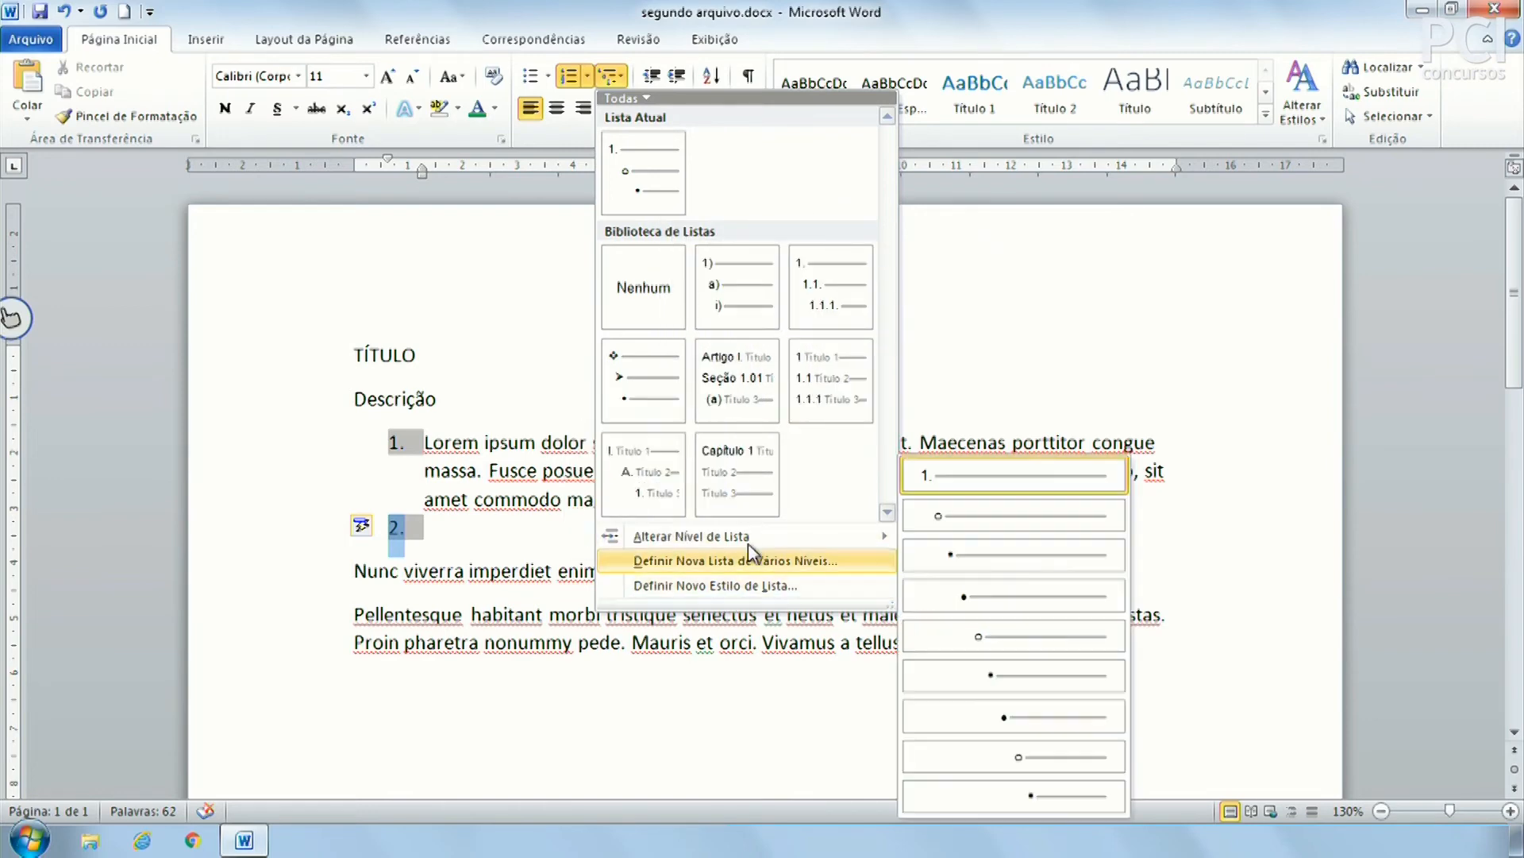
{"action": "left_click", "coordinate": [449, 537]}
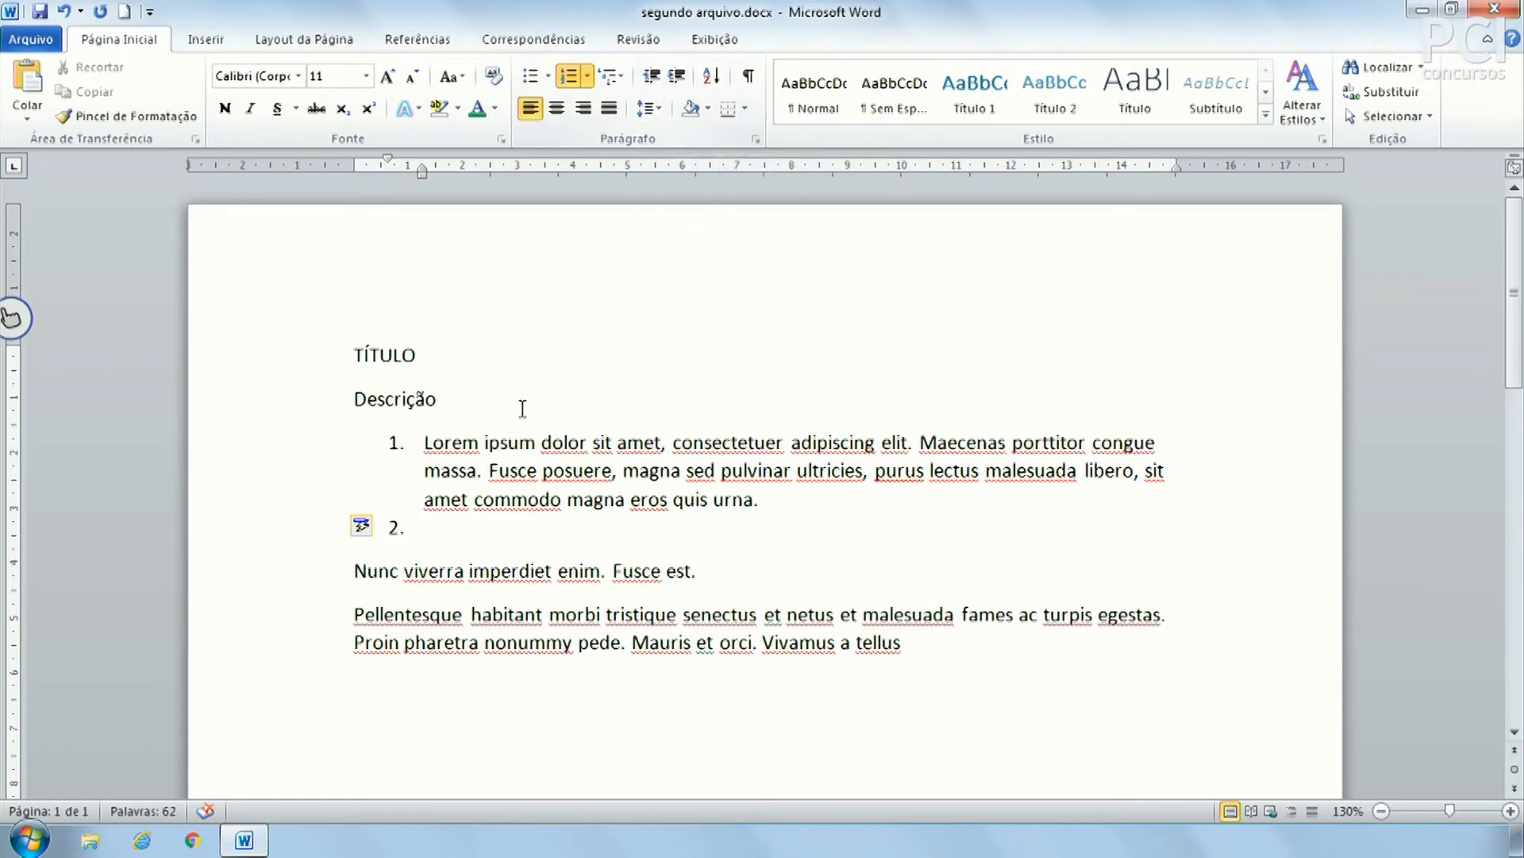
Undo back to a single bullet, then number the Lorem, Nunc and Pellentesque paragraphs 1 to 3
{"action": "key", "text": "ctrl+z"}
{"action": "key", "text": "ctrl+z"}
{"action": "key", "text": "ctrl+z"}
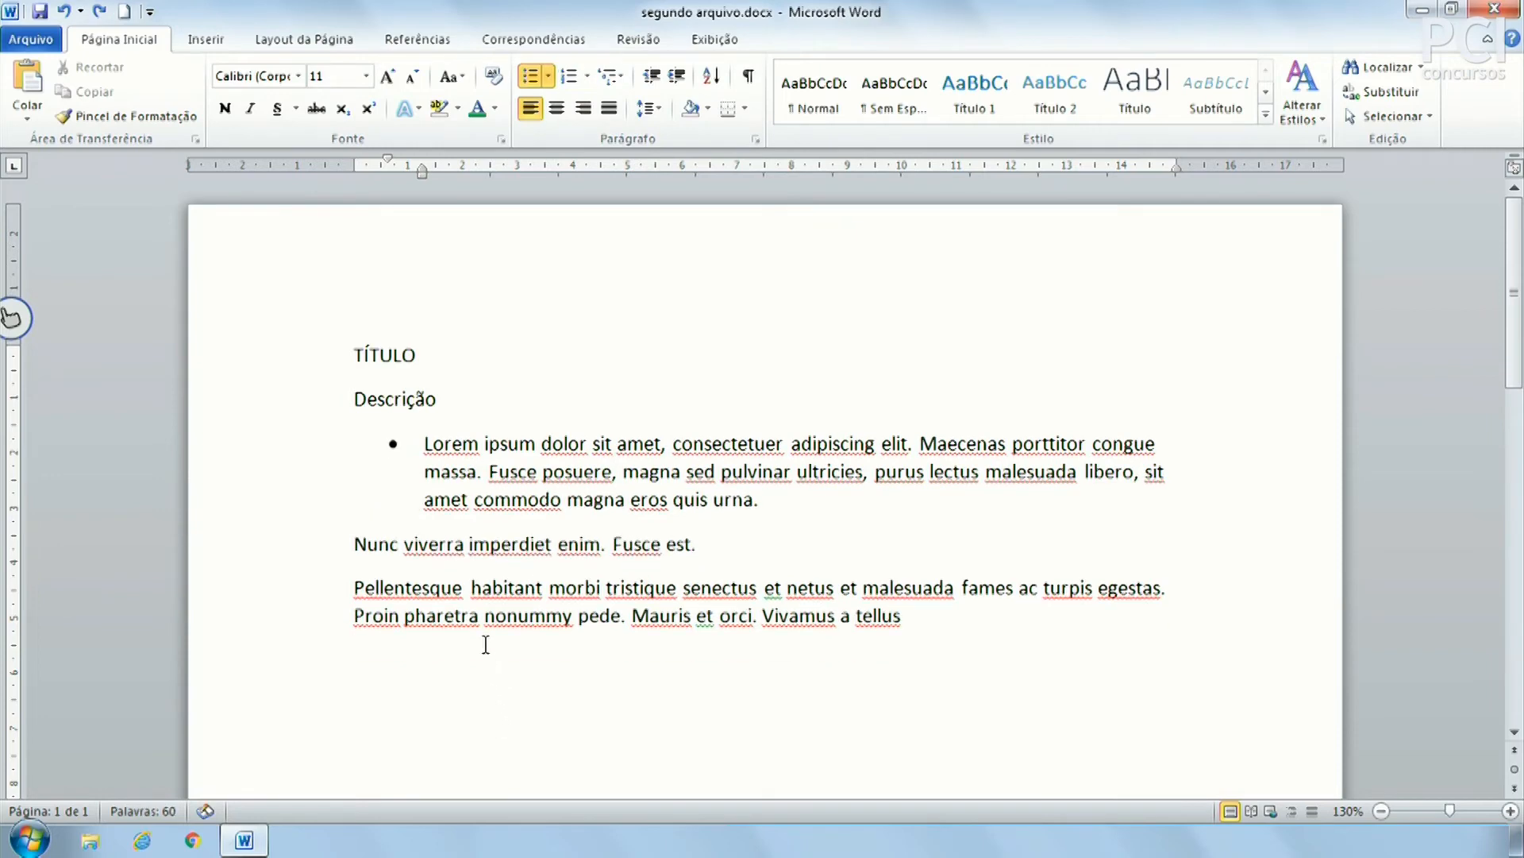
{"action": "key", "text": "ctrl+z"}
{"action": "key", "text": "ctrl+z"}
{"action": "key", "text": "ctrl+z"}
{"action": "key", "text": "ctrl+z"}
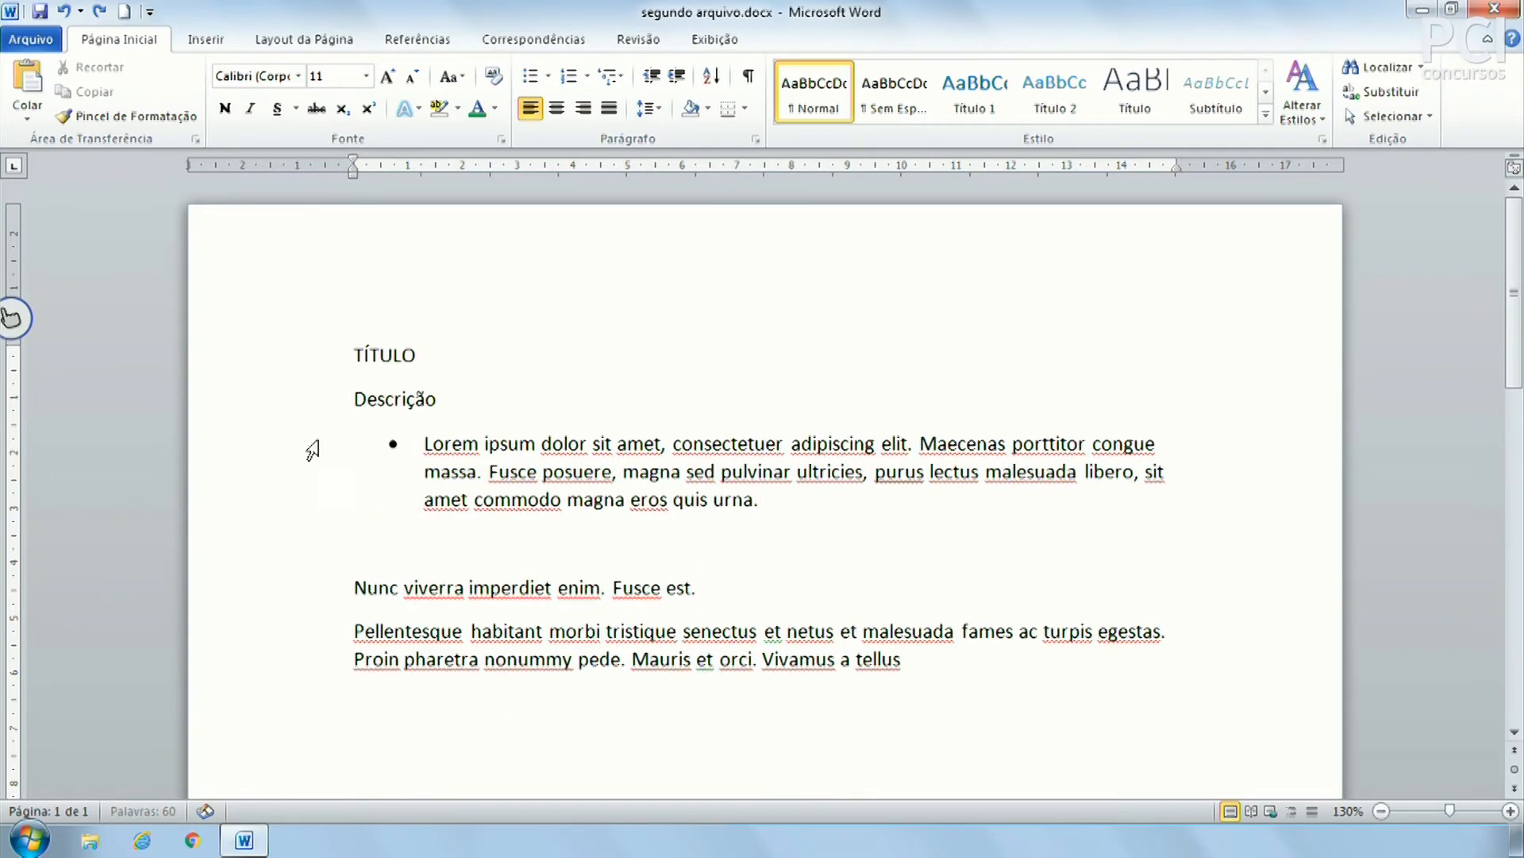
{"action": "key", "text": "ctrl+z"}
{"action": "key", "text": "ctrl+z"}
{"action": "key", "text": "ctrl+z"}
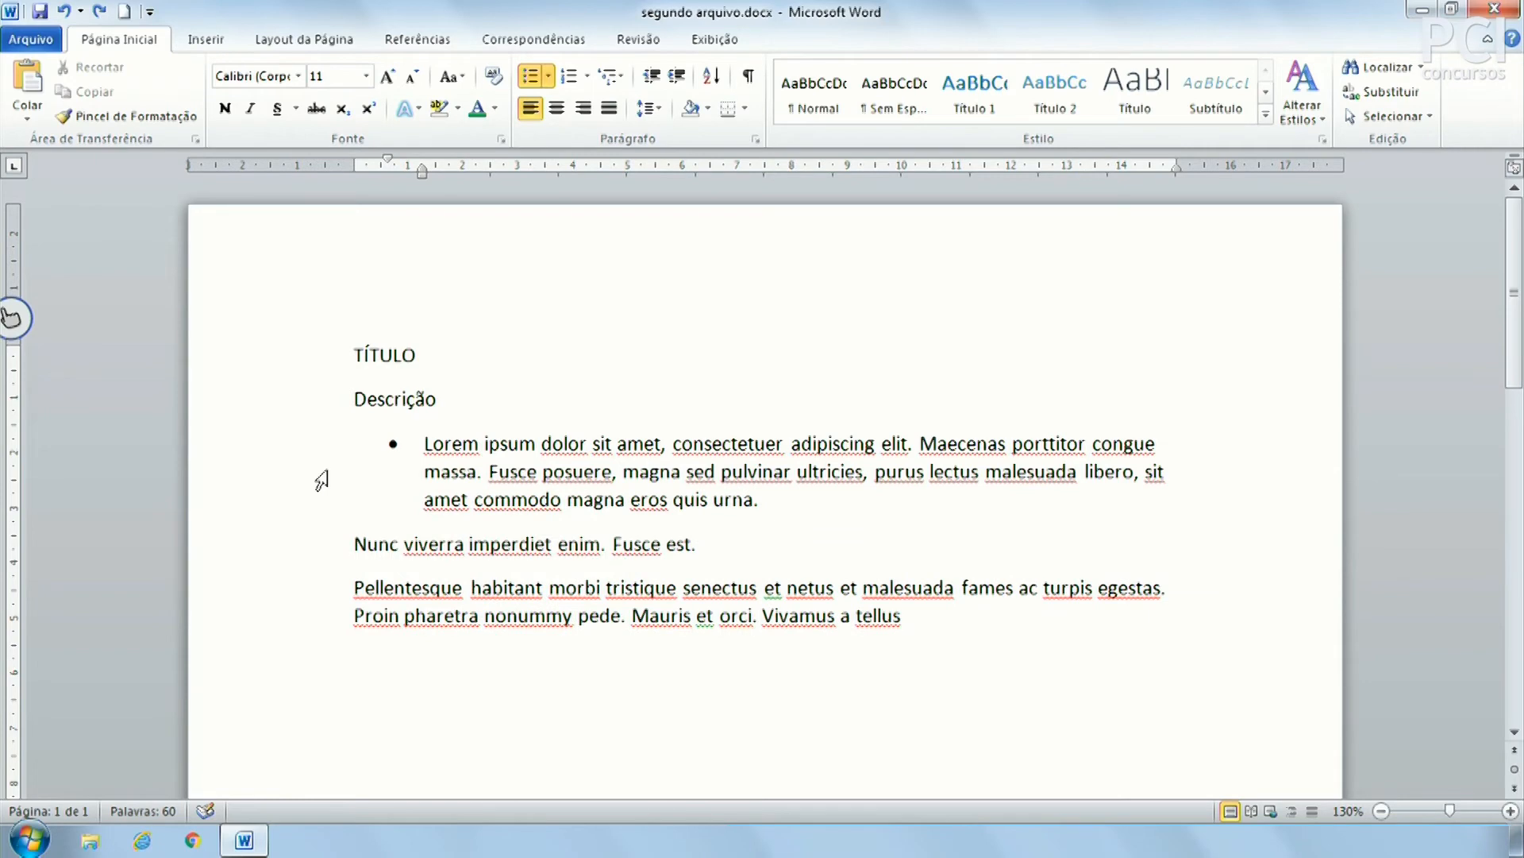
{"action": "left_click_drag", "start_coordinate": [322, 462], "coordinate": [299, 630]}
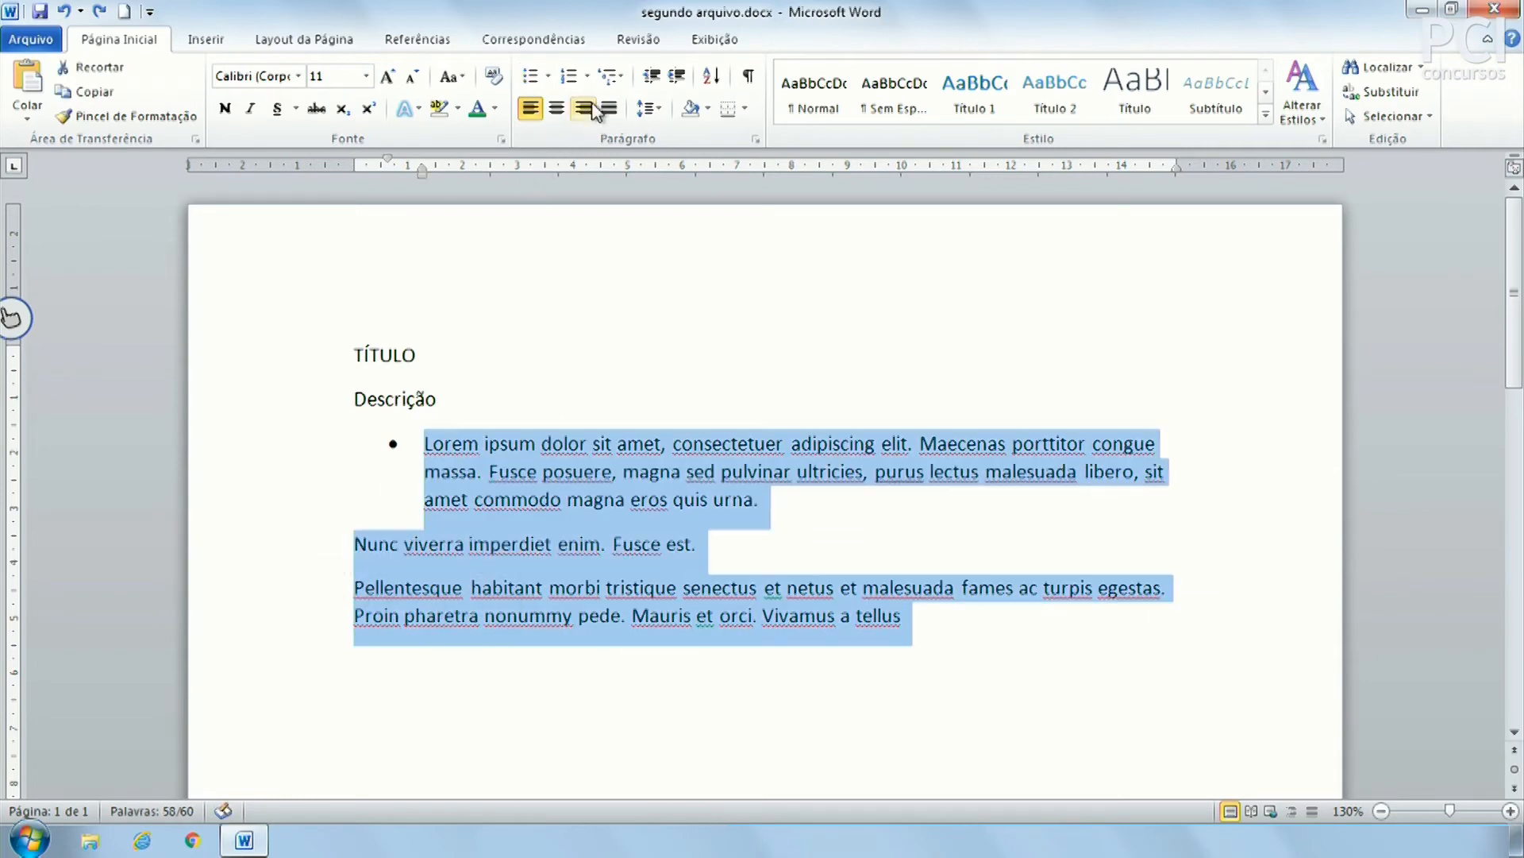
{"action": "left_click", "coordinate": [569, 77]}
{"action": "left_click", "coordinate": [404, 632]}
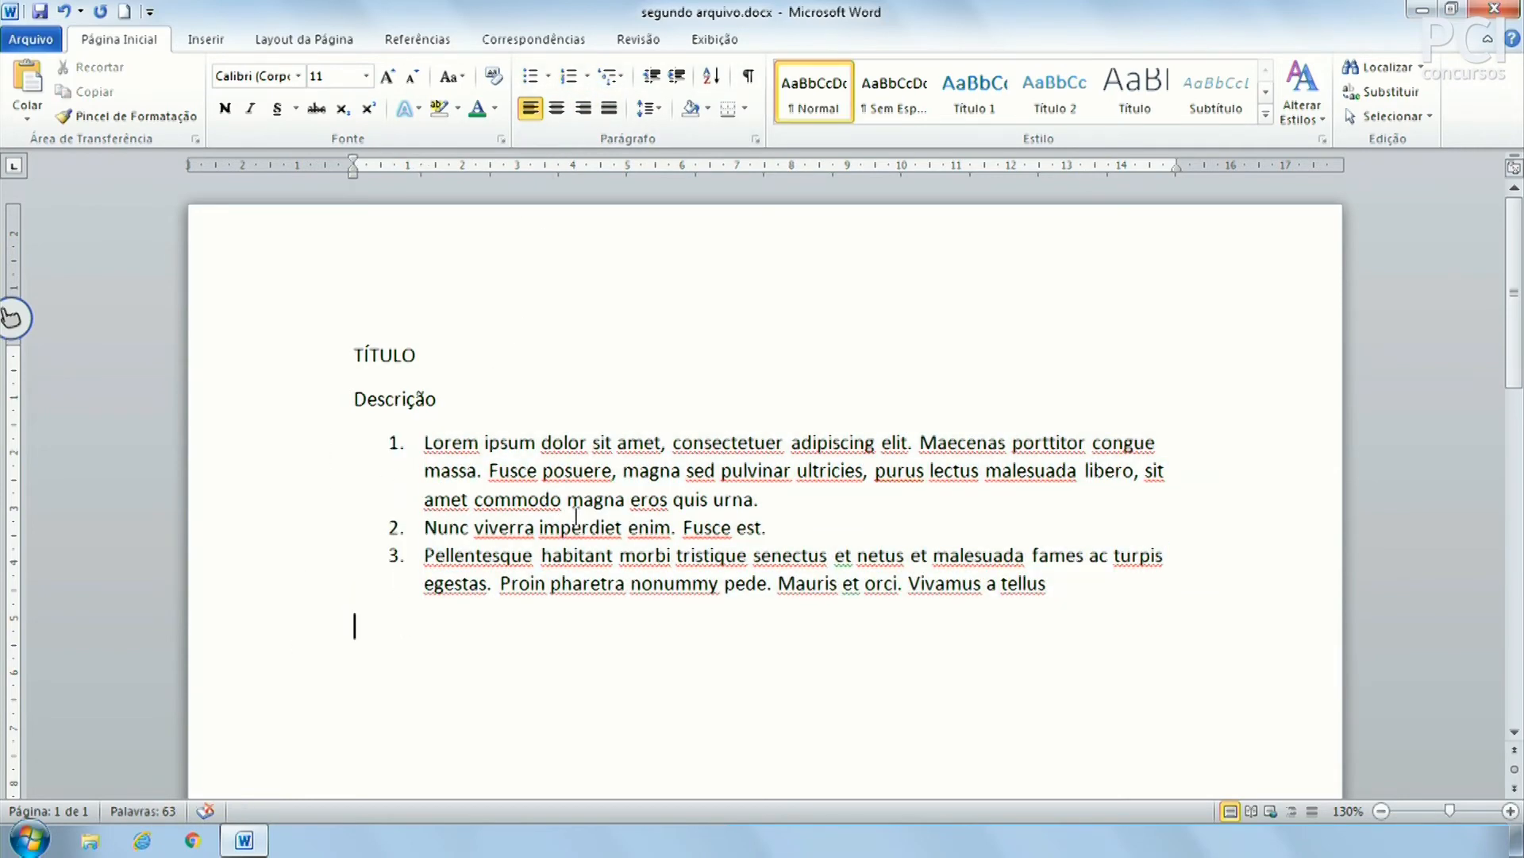
{"action": "left_click", "coordinate": [396, 527]}
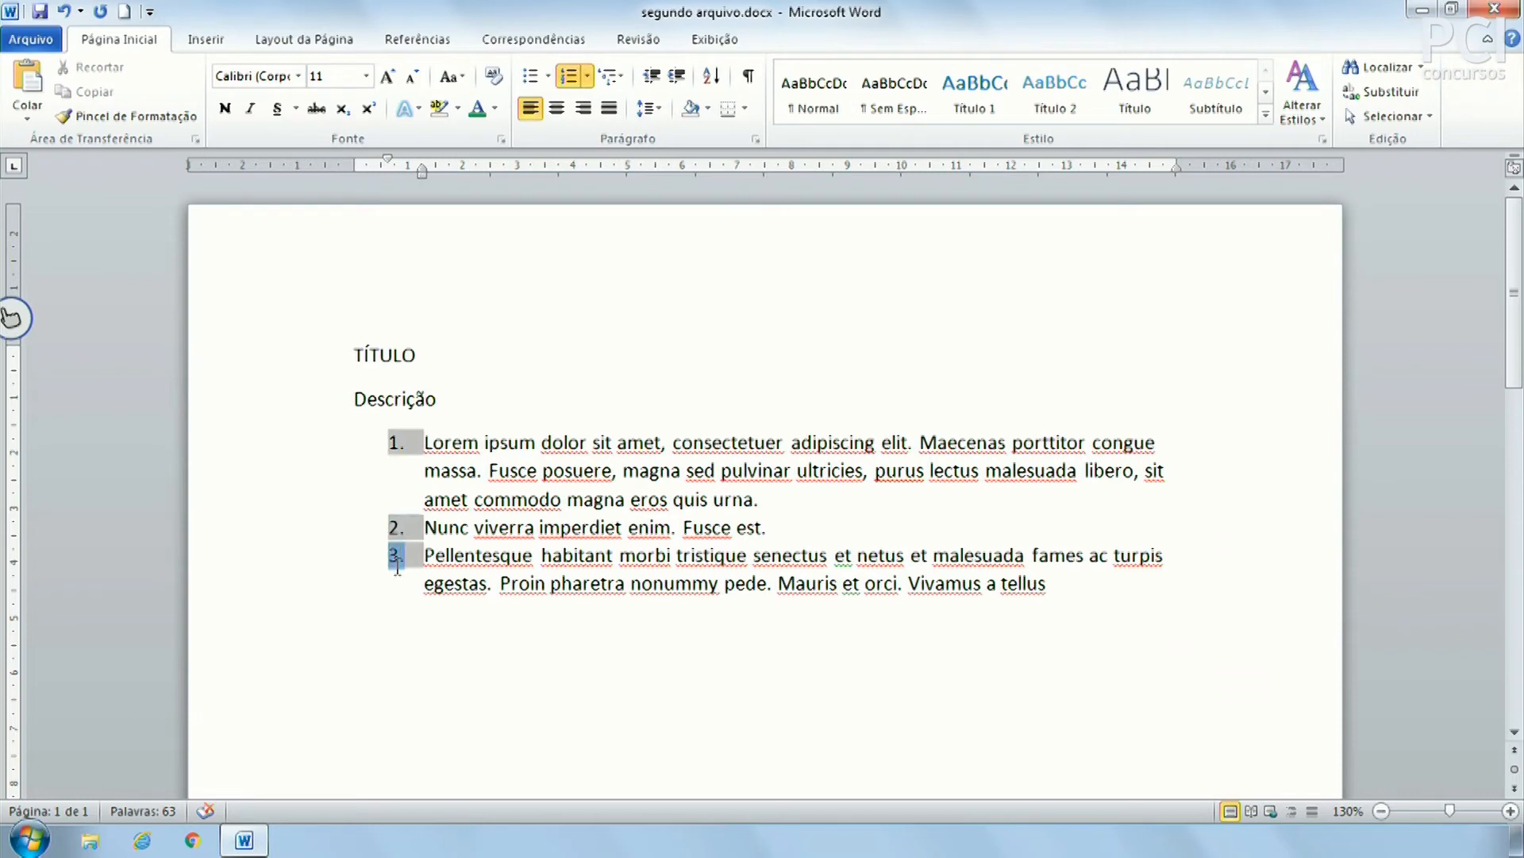
{"action": "left_click", "coordinate": [412, 530]}
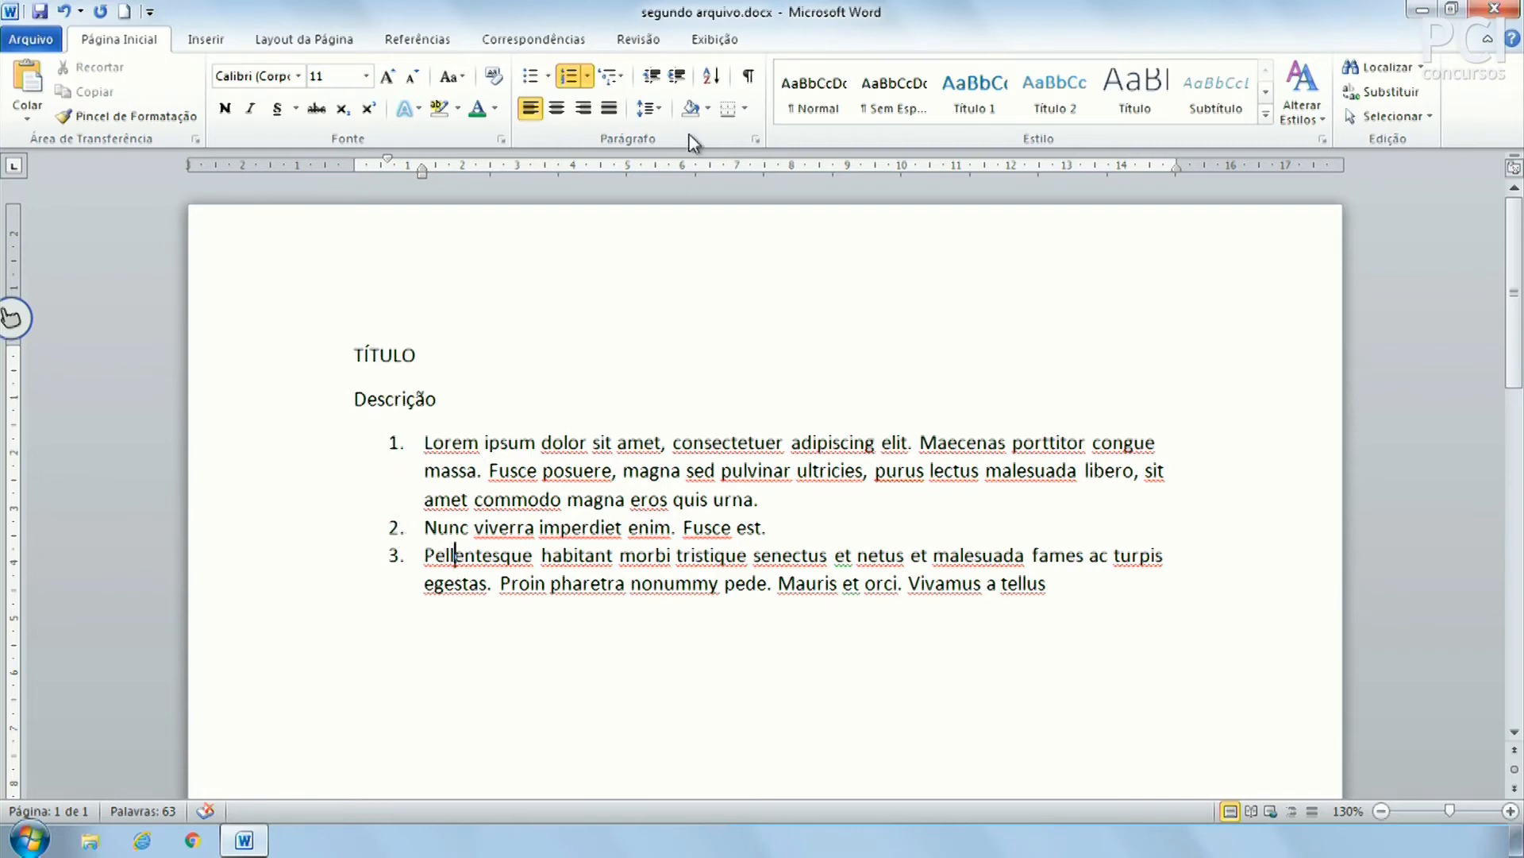
Demote the Pellentesque item to sub-item a. under item 2
{"action": "left_click", "coordinate": [677, 74]}
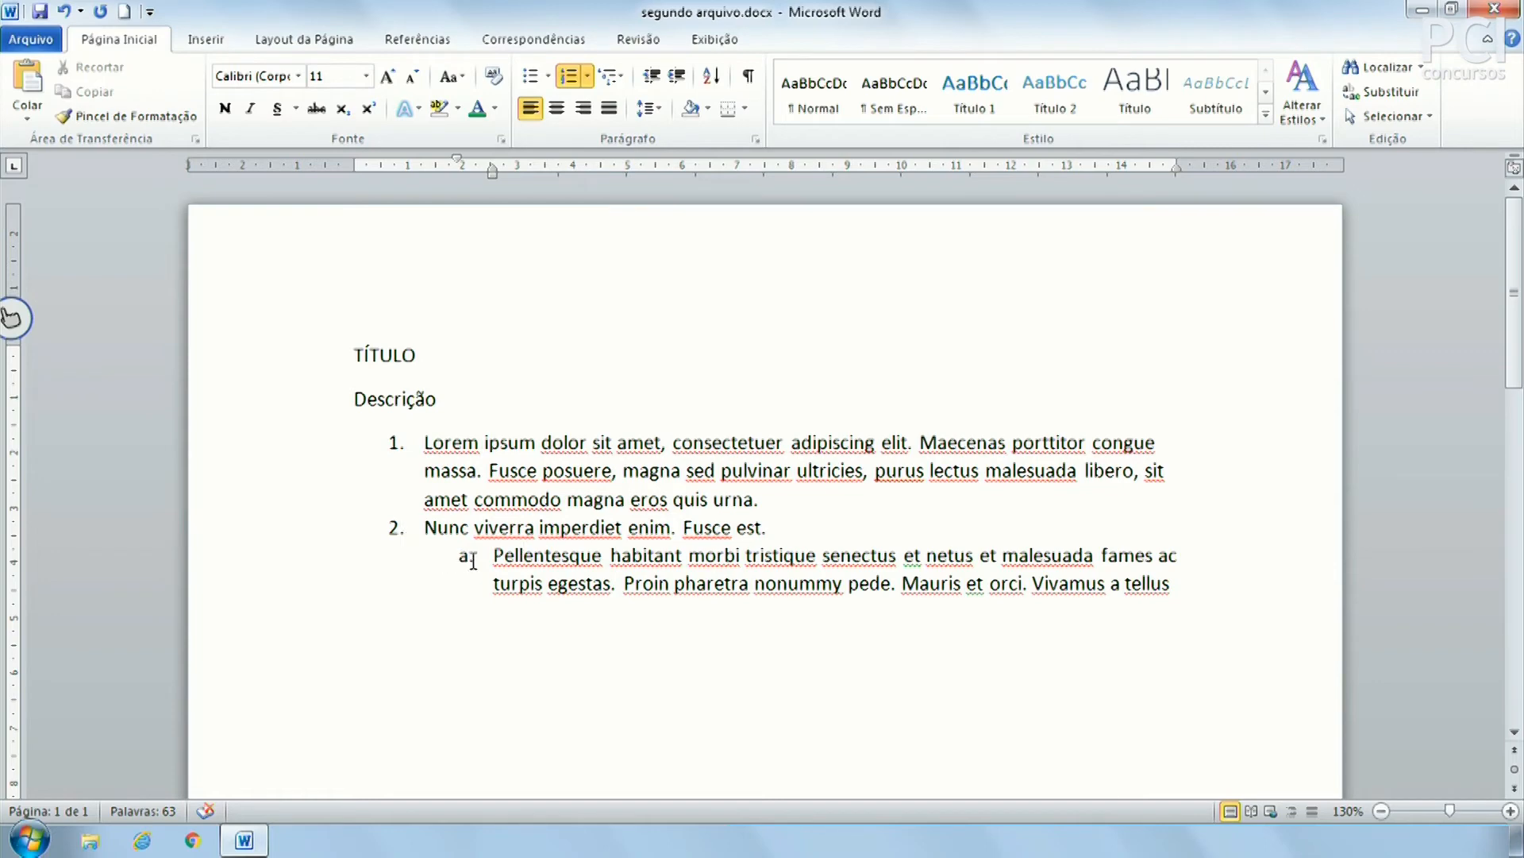
{"action": "left_click", "coordinate": [675, 84]}
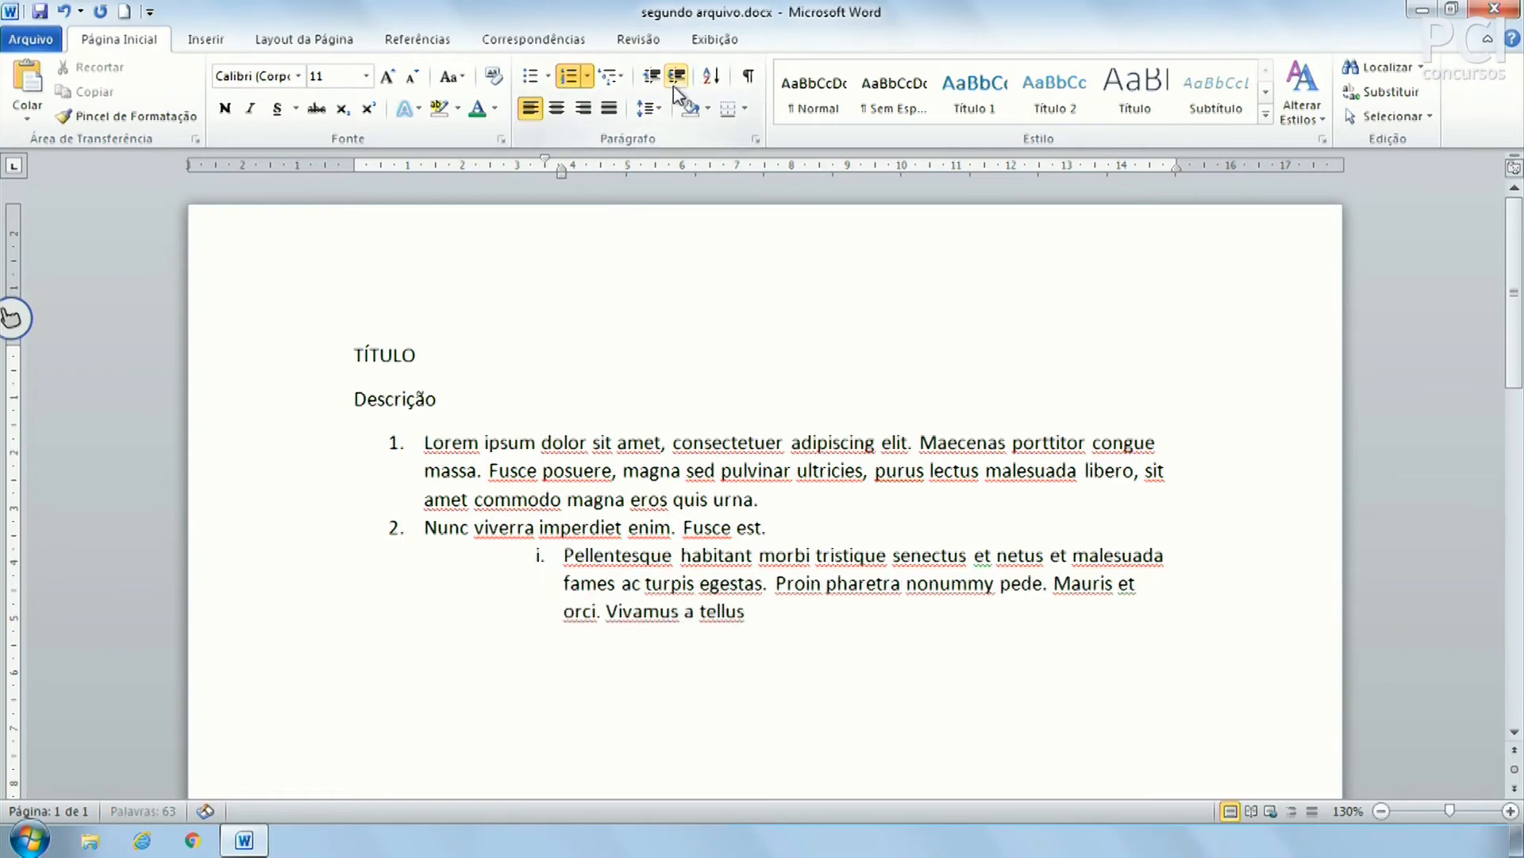
{"action": "left_click", "coordinate": [681, 74]}
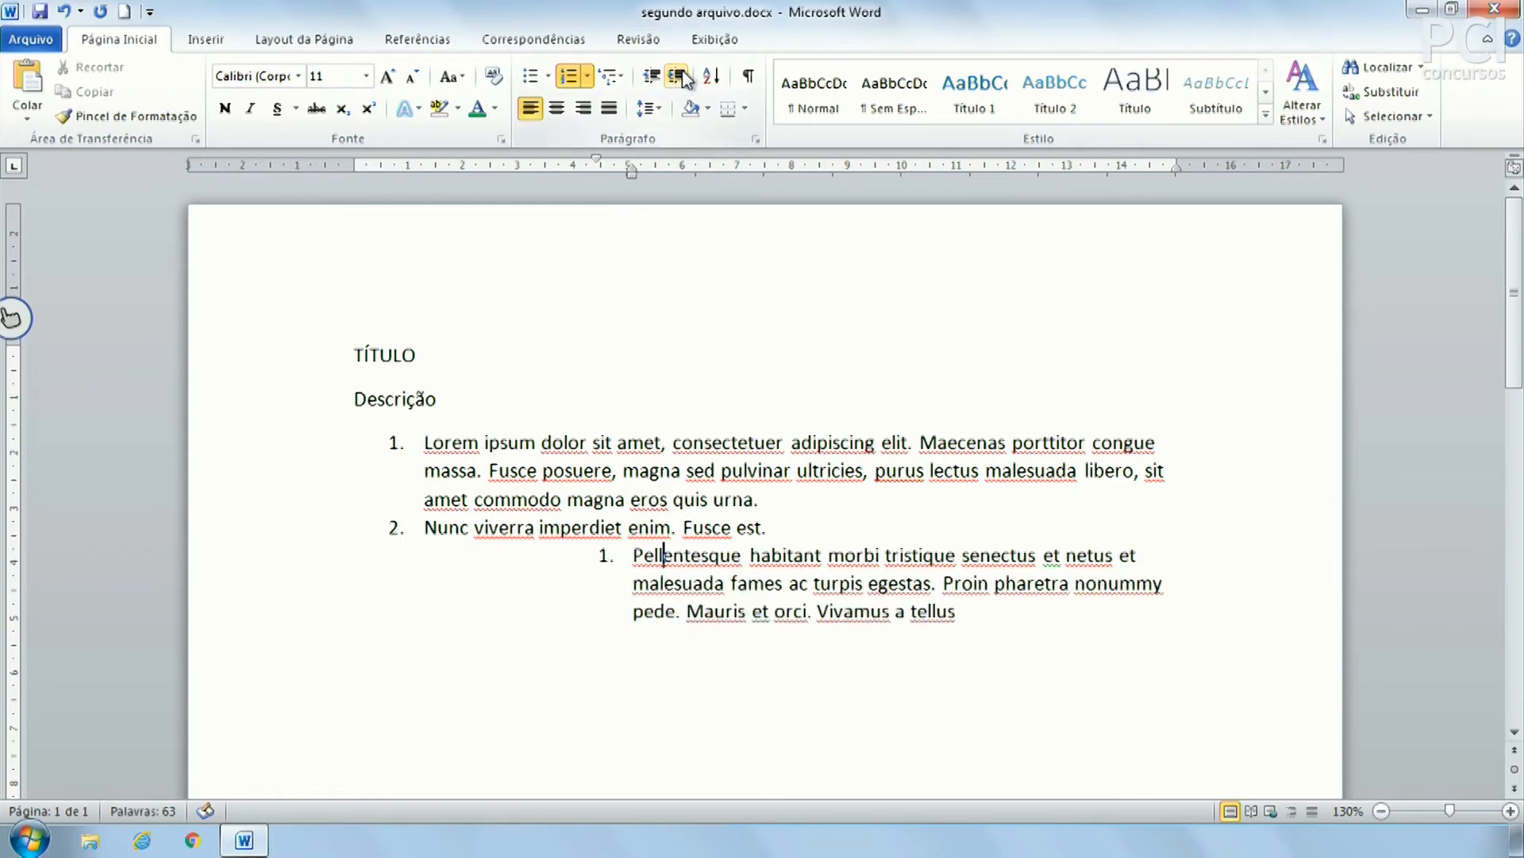
{"action": "left_click", "coordinate": [648, 79]}
{"action": "left_click", "coordinate": [648, 81]}
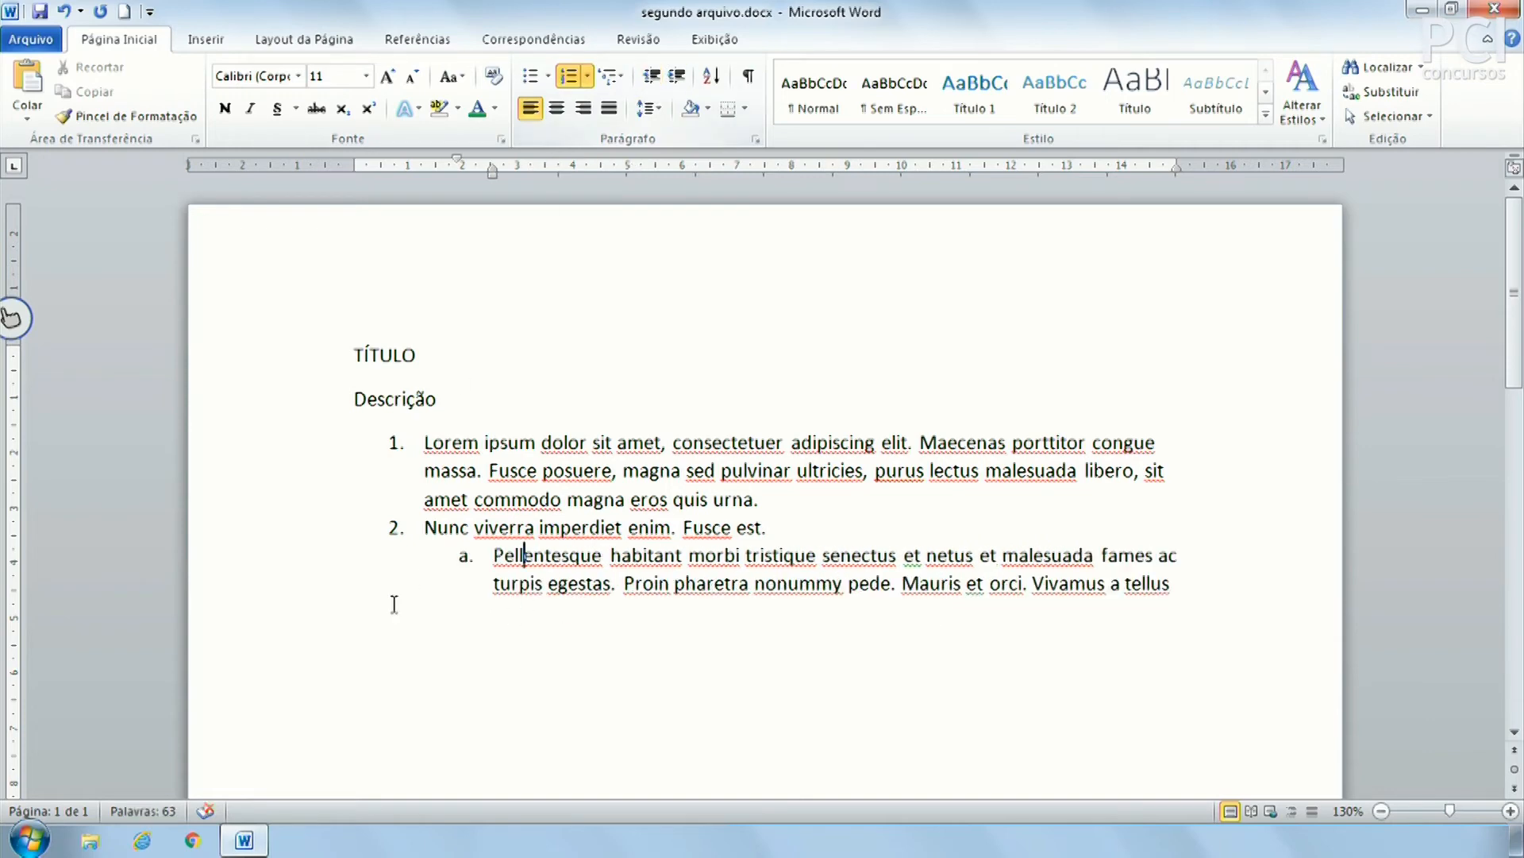
{"action": "left_click", "coordinate": [465, 555]}
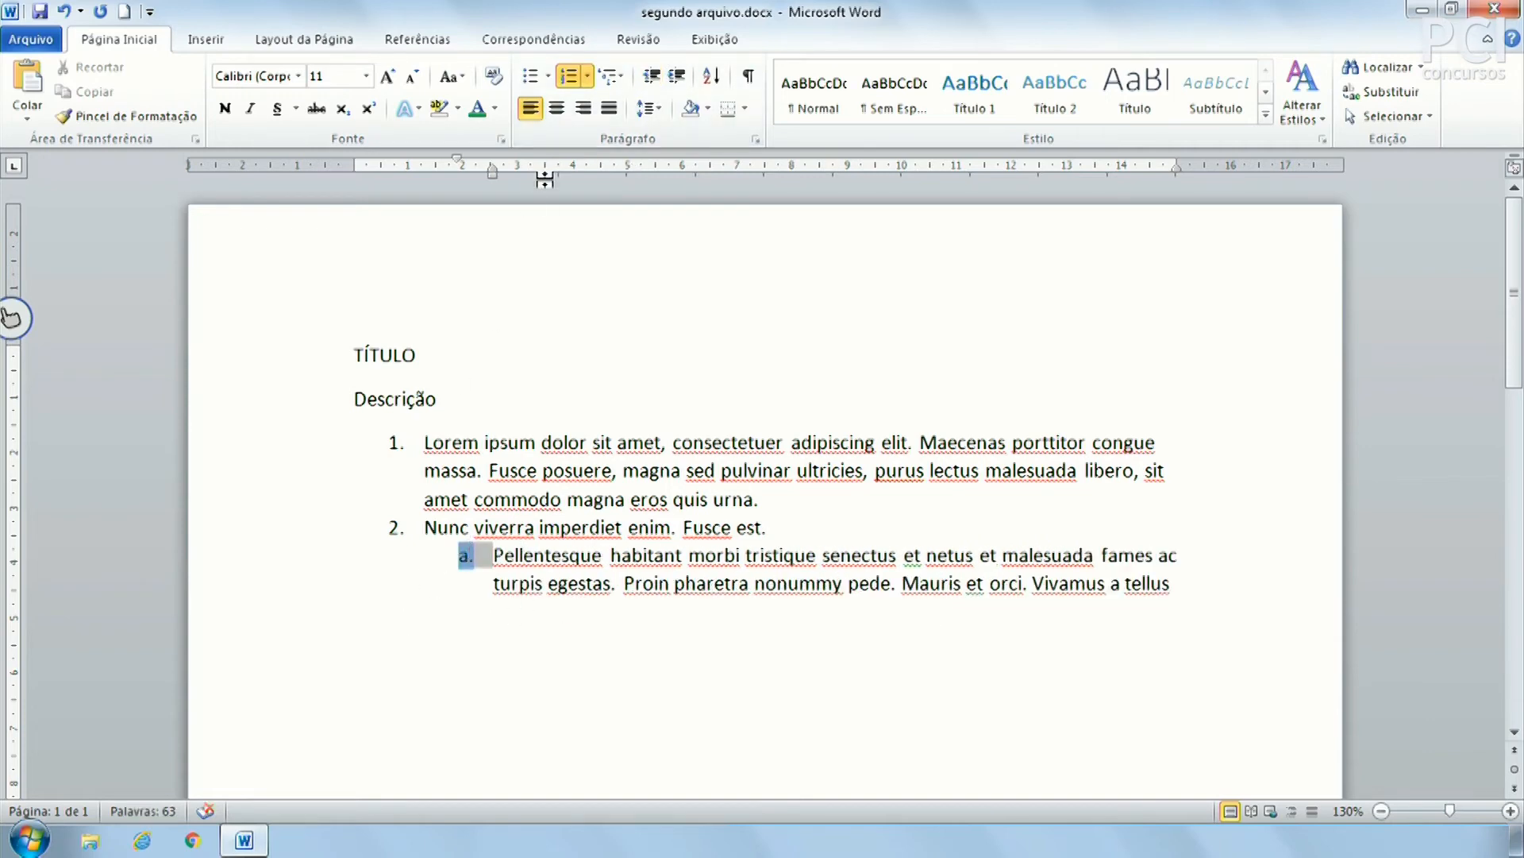
{"action": "left_click", "coordinate": [622, 77]}
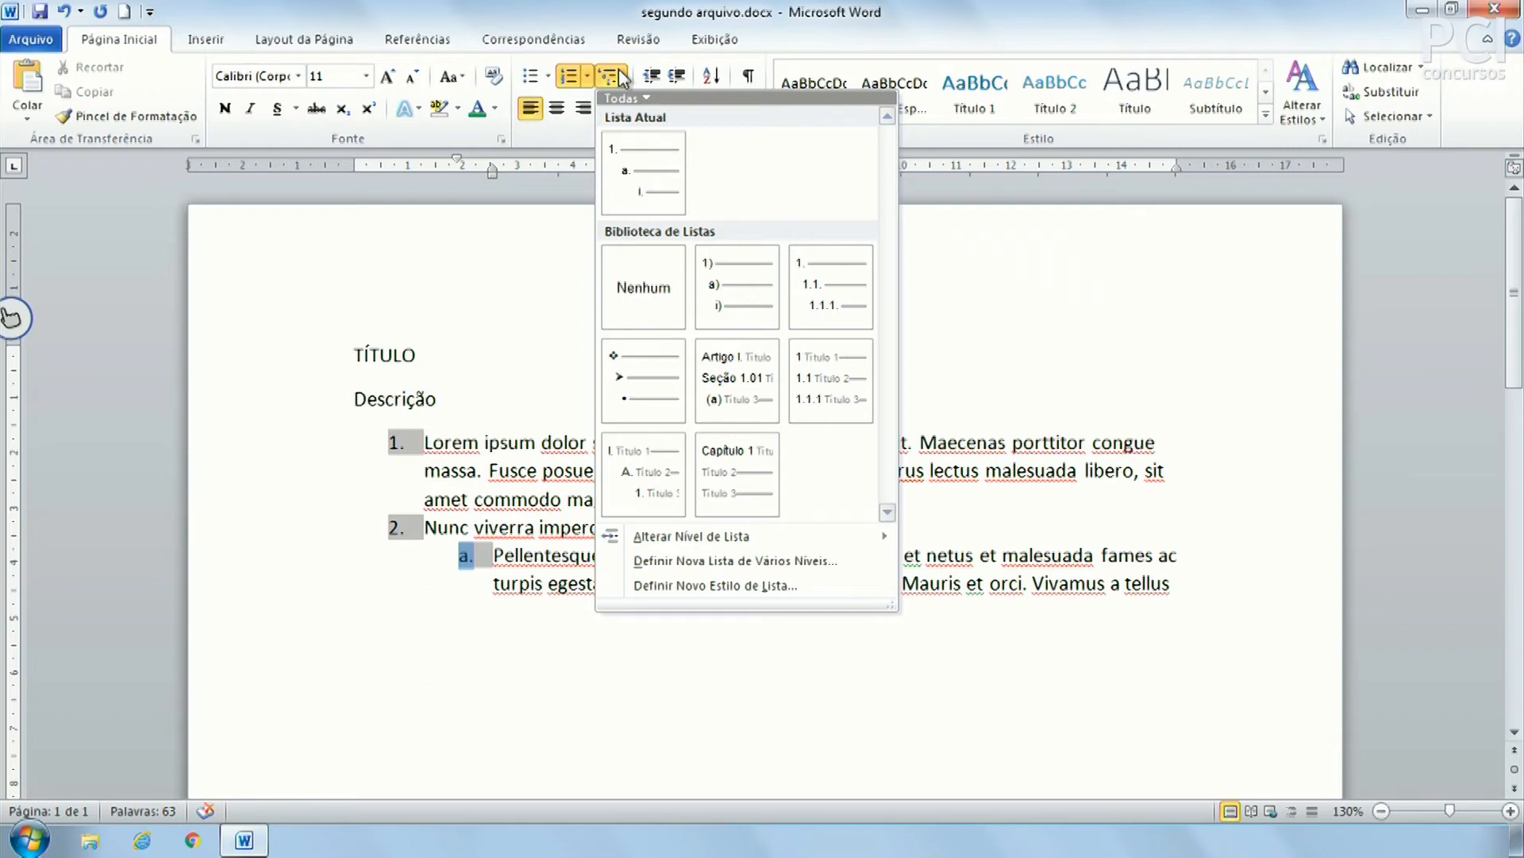
Apply the 1. / 1.1. / 1.1.1. multilevel numbering style to the list
{"action": "mouse_move", "coordinate": [618, 136]}
{"action": "mouse_move", "coordinate": [832, 292]}
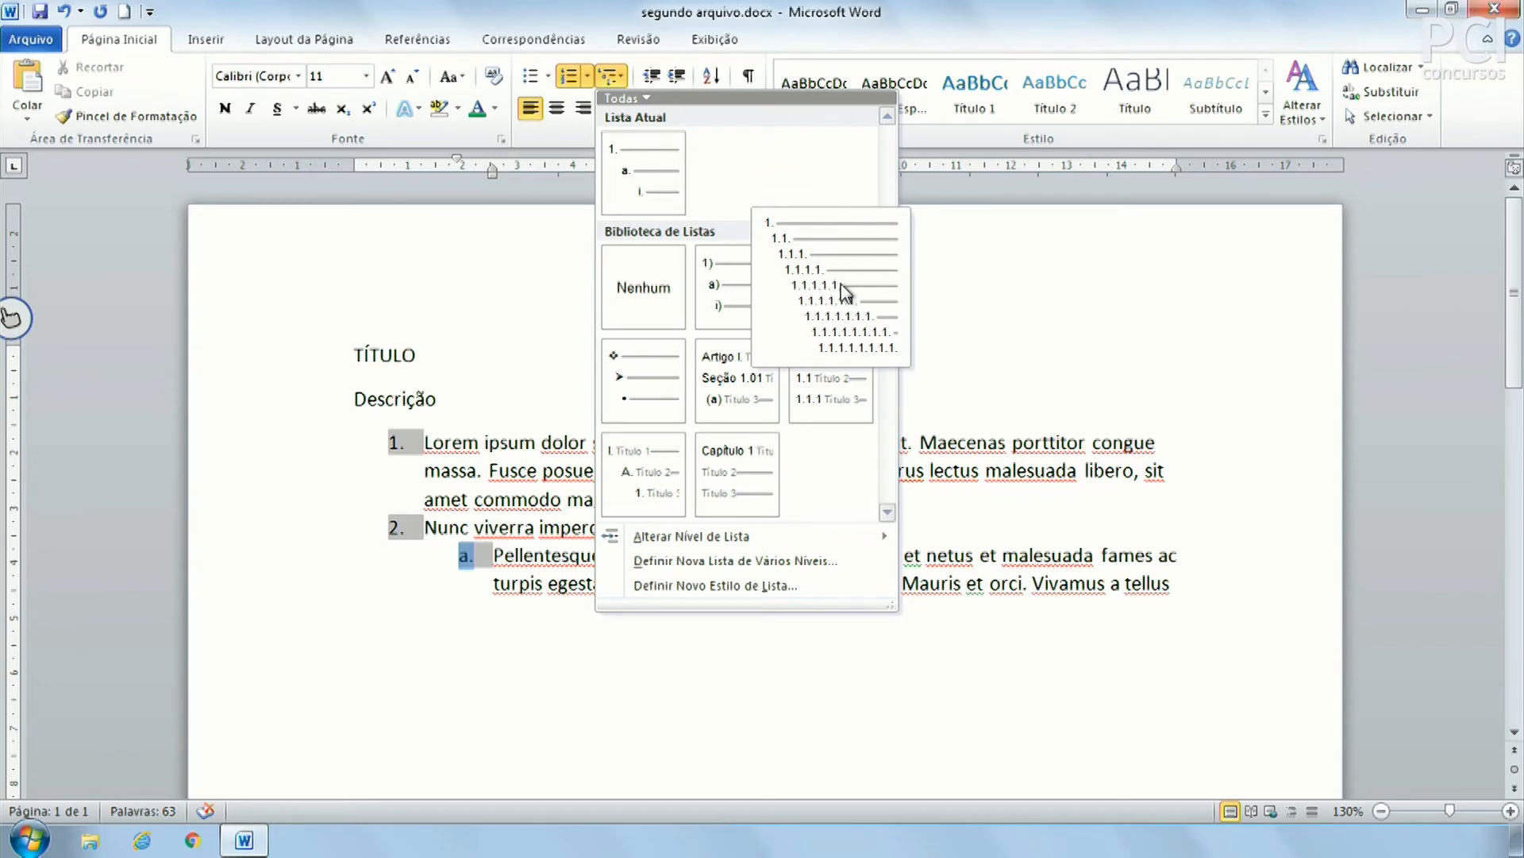
{"action": "left_click", "coordinate": [843, 292]}
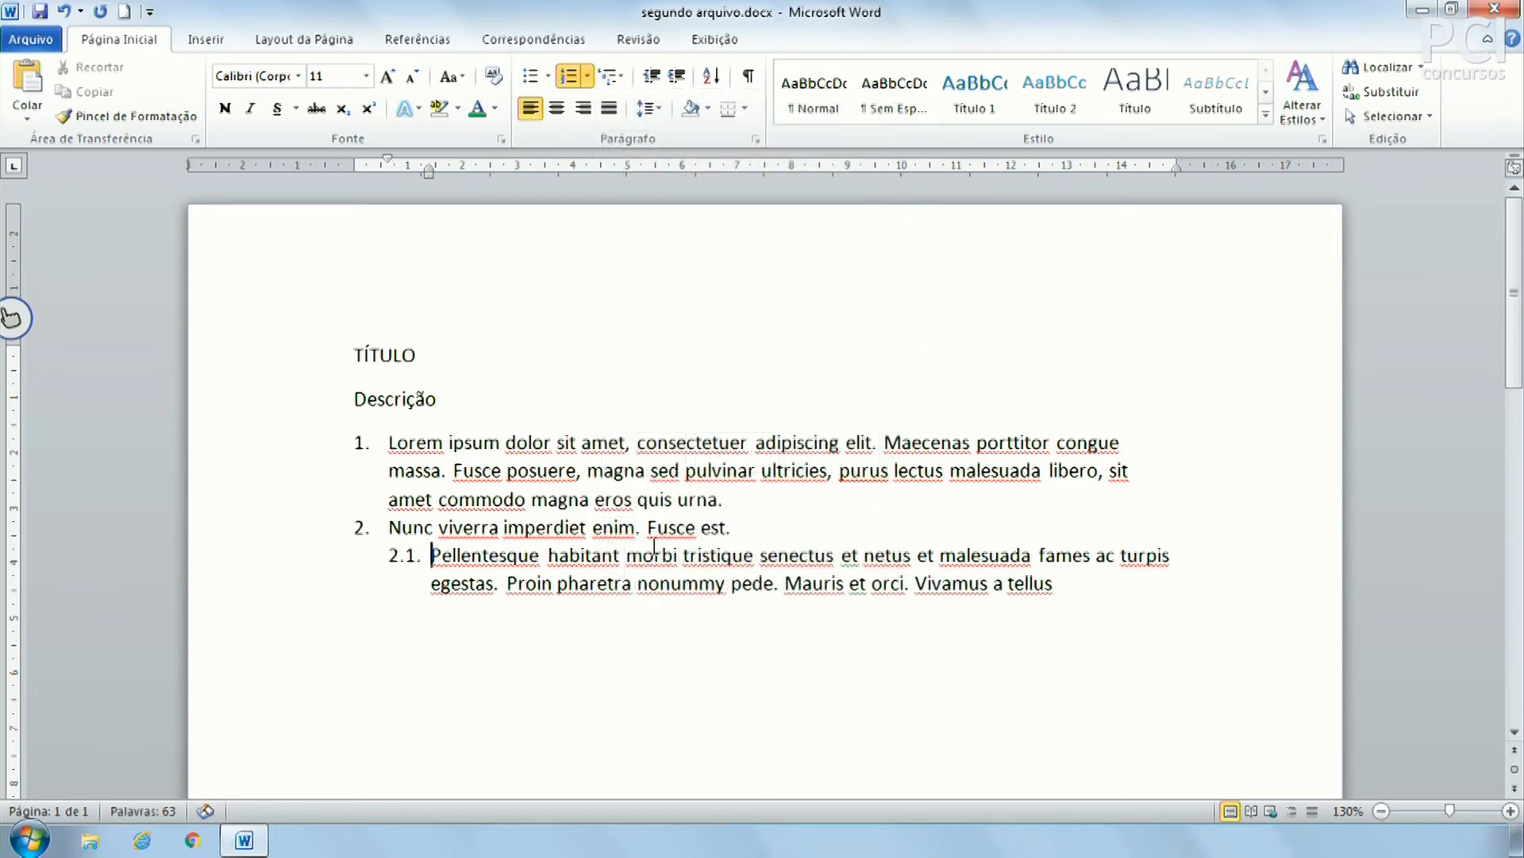
{"action": "left_click", "coordinate": [361, 446]}
{"action": "left_click", "coordinate": [375, 443]}
Demote Pellentesque to 2.1.1. and add a new 2.1.2. item reading 'Teste'
{"action": "left_click", "coordinate": [503, 556]}
{"action": "left_click", "coordinate": [675, 76]}
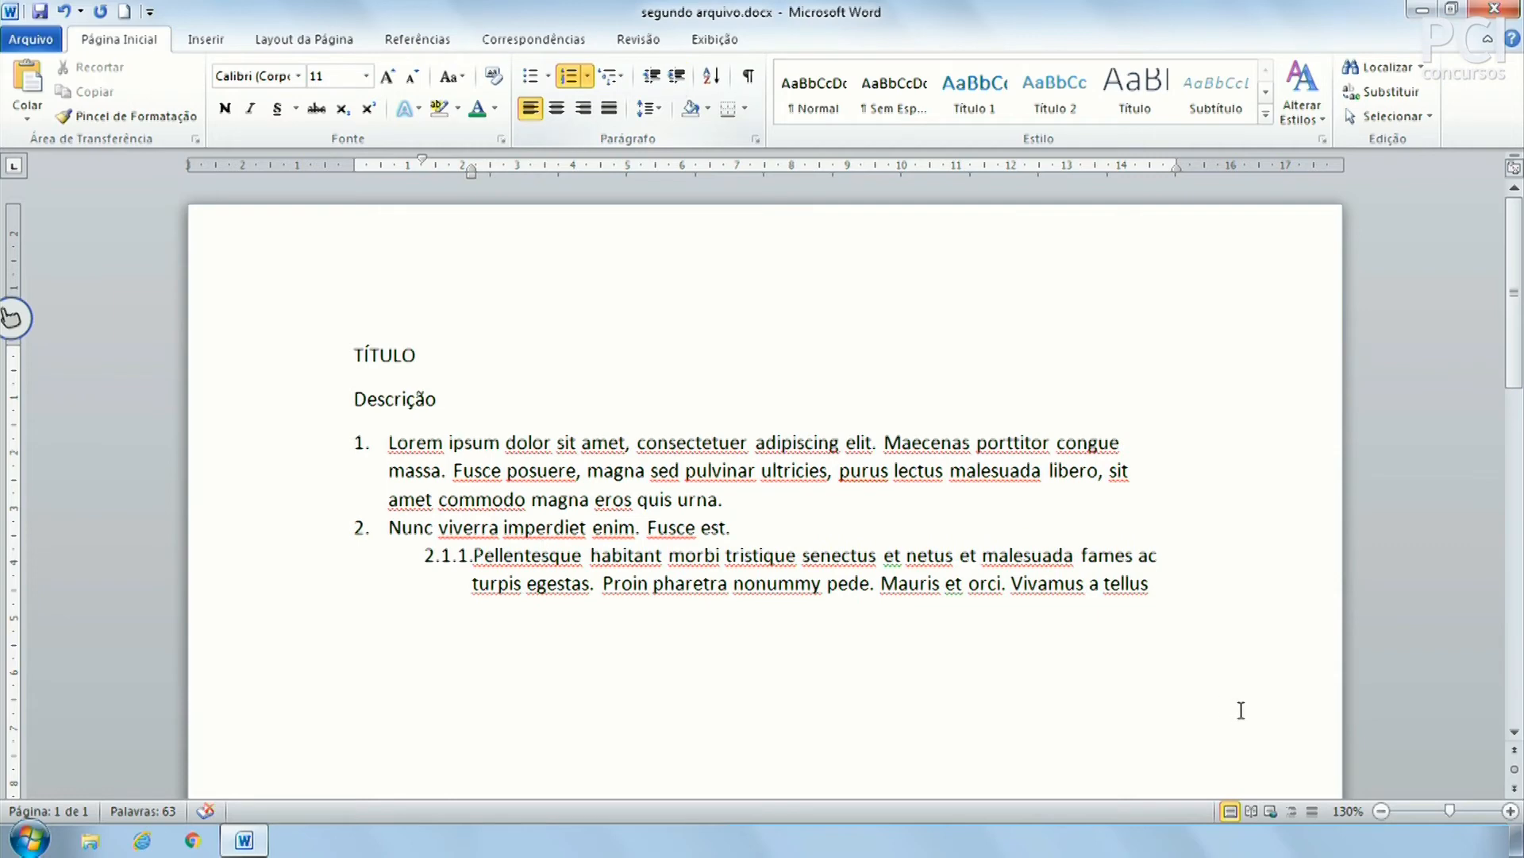
{"action": "left_click", "coordinate": [1152, 584]}
{"action": "key", "text": "Return"}
{"action": "type", "text": "Teste"}
{"action": "key", "text": "Return"}
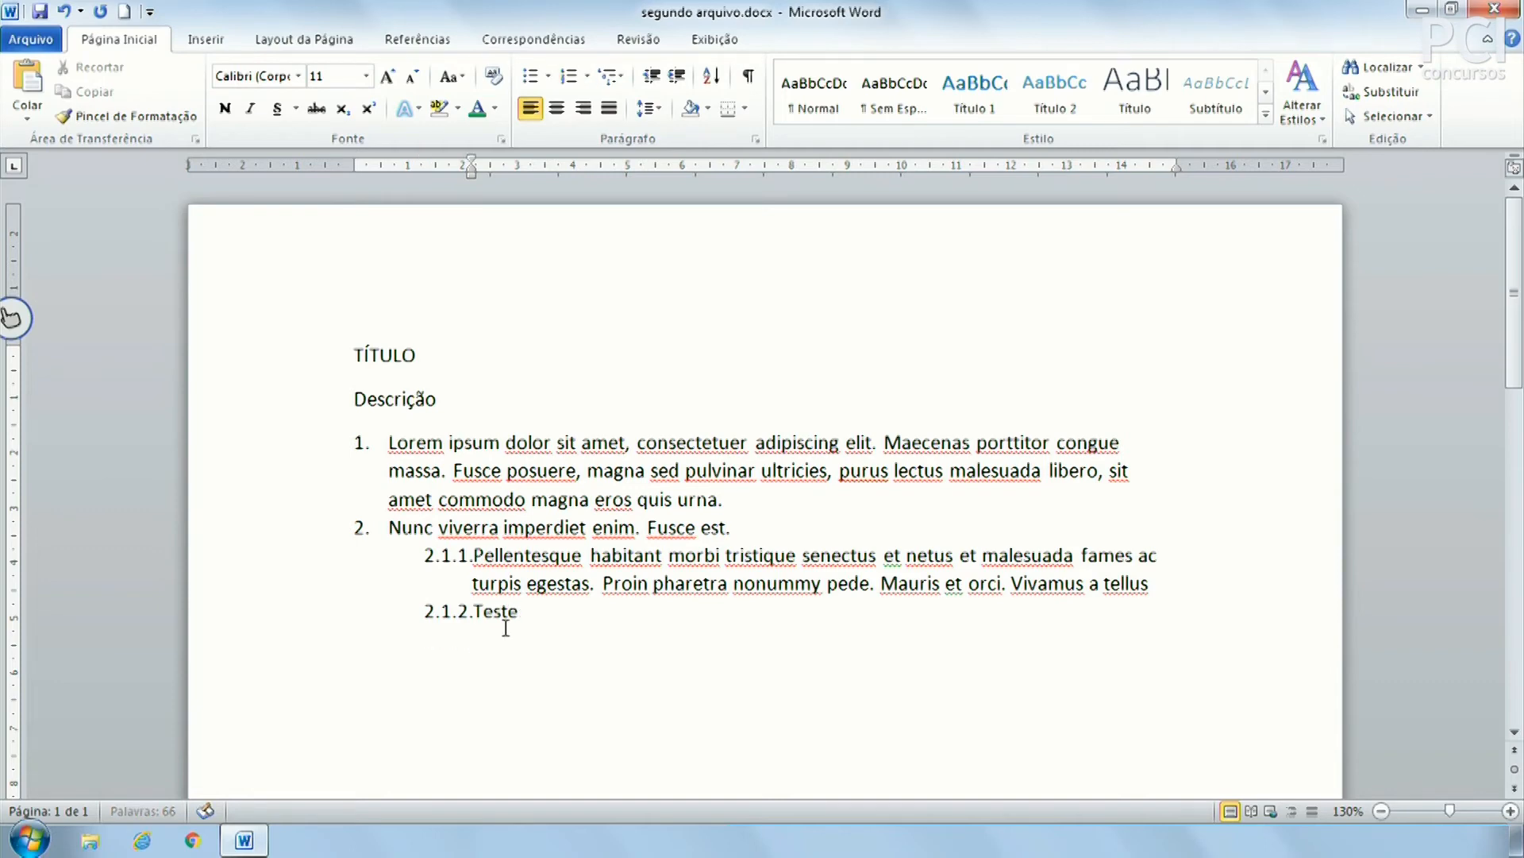
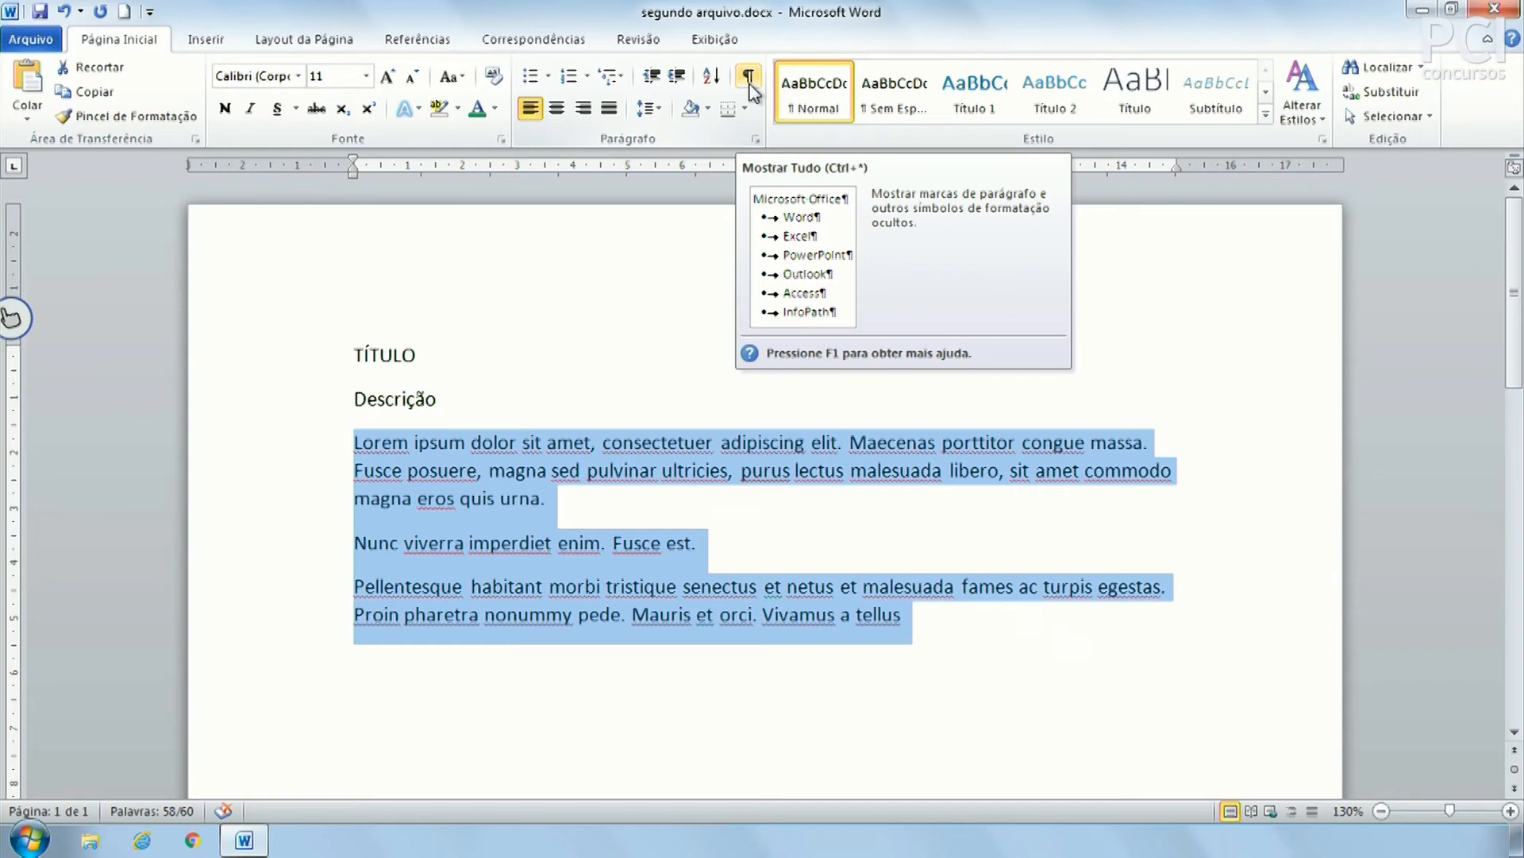
Show formatting marks and inspect the paragraph marks after 'urna.' and TÍTULO
{"action": "left_click", "coordinate": [750, 79]}
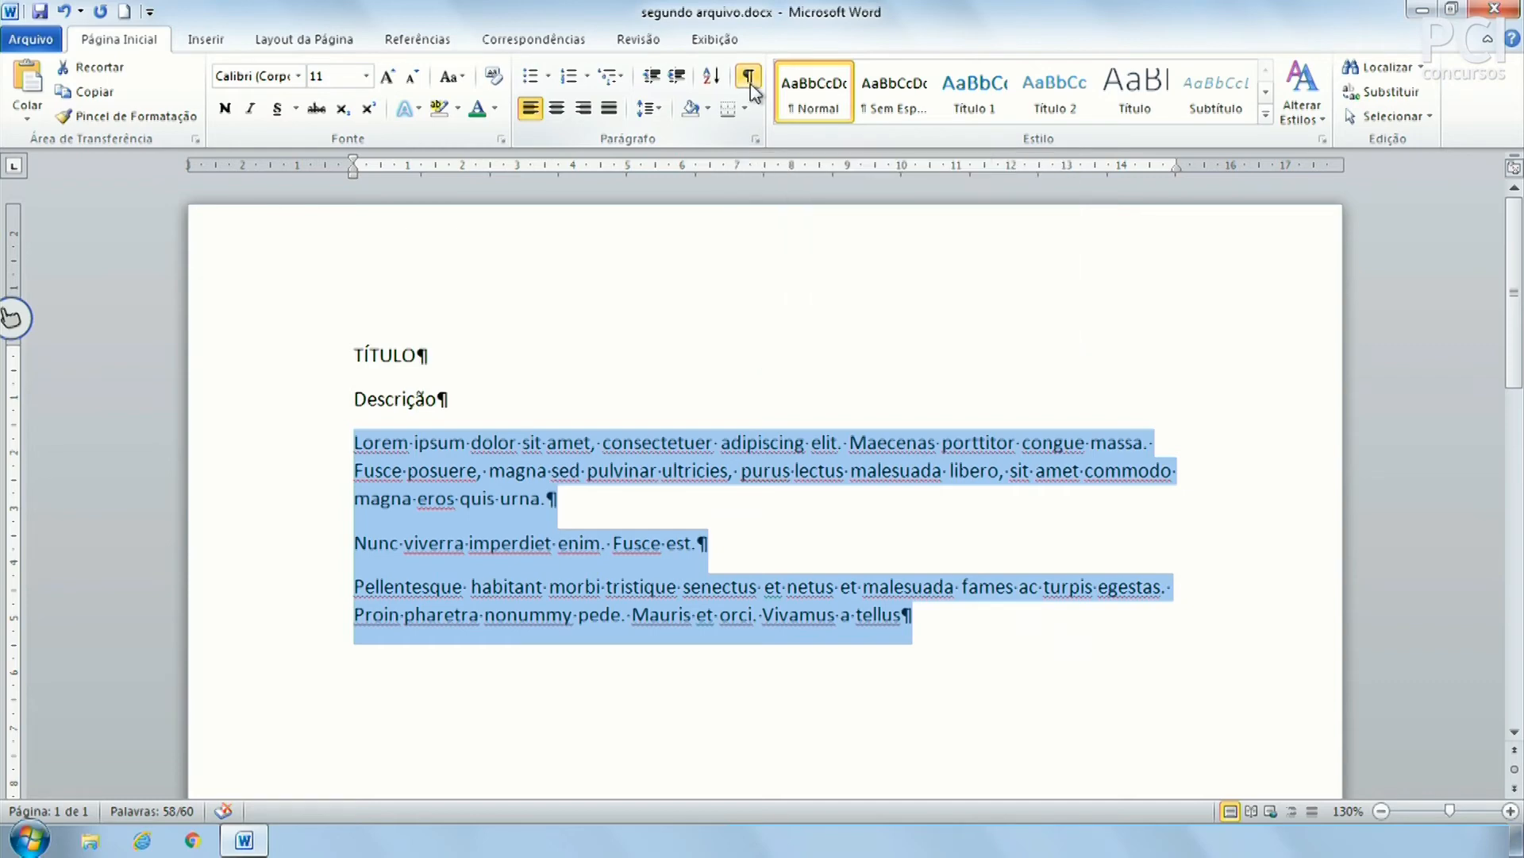
{"action": "left_click", "coordinate": [756, 300]}
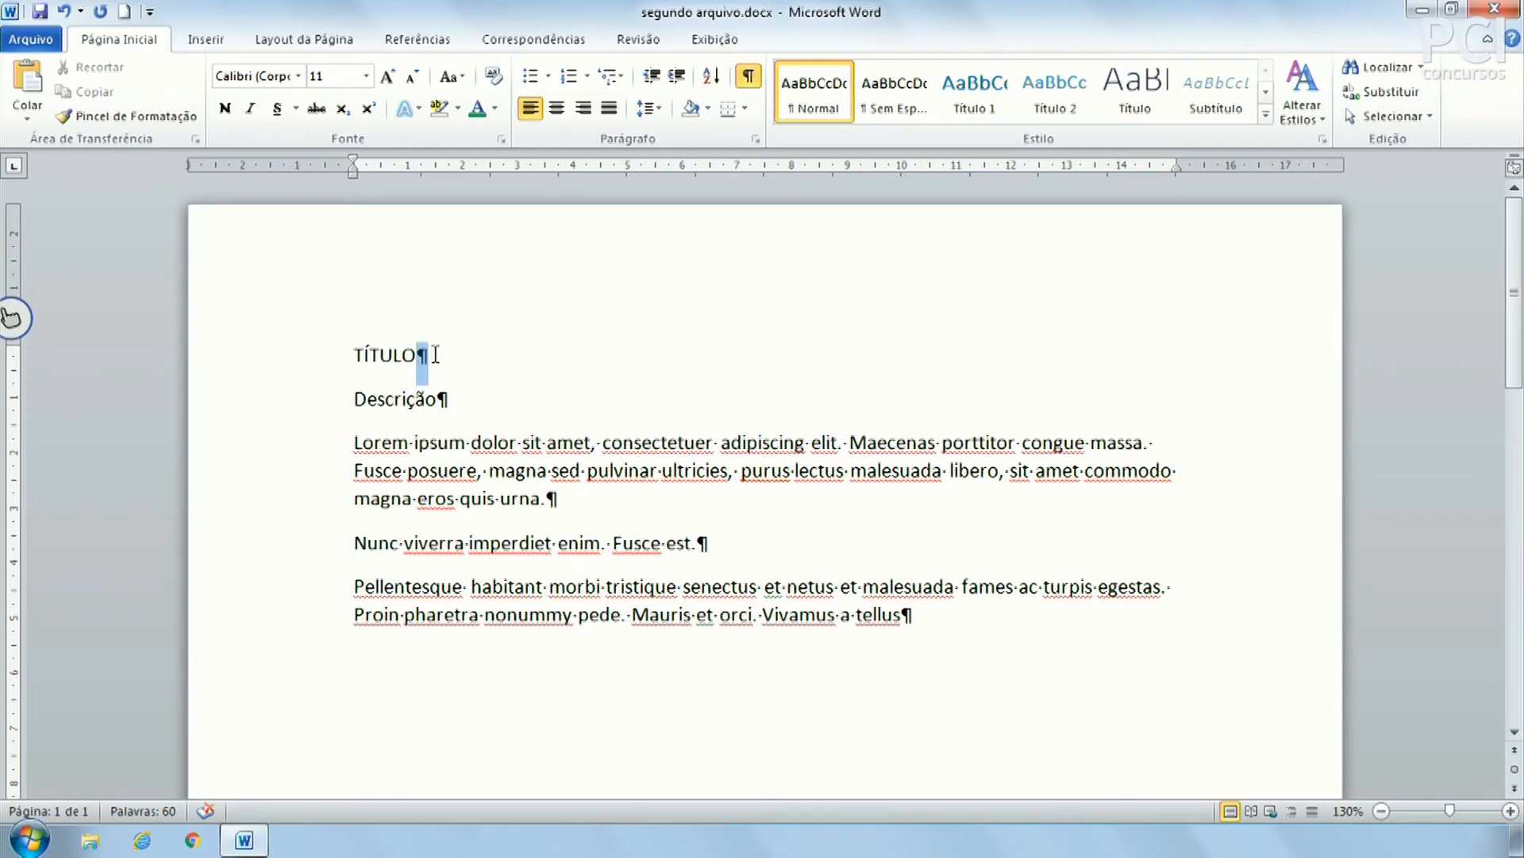
{"action": "left_click", "coordinate": [438, 398]}
{"action": "scroll", "coordinate": [594, 477], "scroll_direction": "down", "scroll_amount": 1}
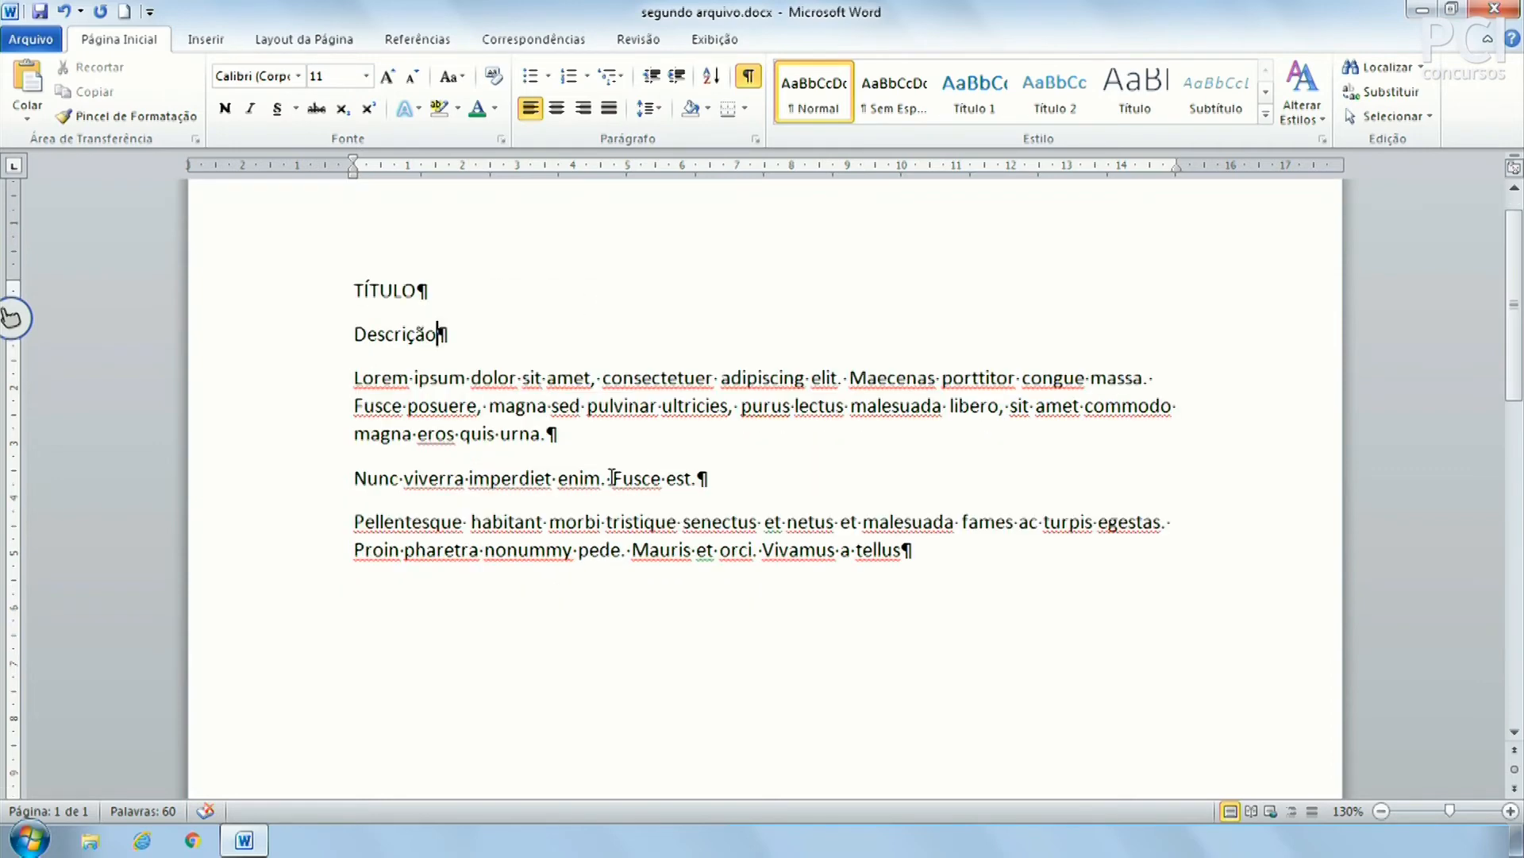
{"action": "left_click", "coordinate": [541, 433]}
{"action": "left_click", "coordinate": [697, 477]}
{"action": "left_click_drag", "start_coordinate": [542, 435], "coordinate": [570, 437]}
{"action": "left_click", "coordinate": [570, 437]}
{"action": "left_click_drag", "start_coordinate": [541, 434], "coordinate": [576, 437]}
{"action": "left_click", "coordinate": [578, 436]}
{"action": "left_click_drag", "start_coordinate": [418, 287], "coordinate": [446, 289]}
{"action": "left_click", "coordinate": [446, 294]}
Toggle formatting marks off and on, reselecting the paragraph mark after TÍTULO
{"action": "left_click", "coordinate": [747, 85]}
{"action": "left_click", "coordinate": [574, 408]}
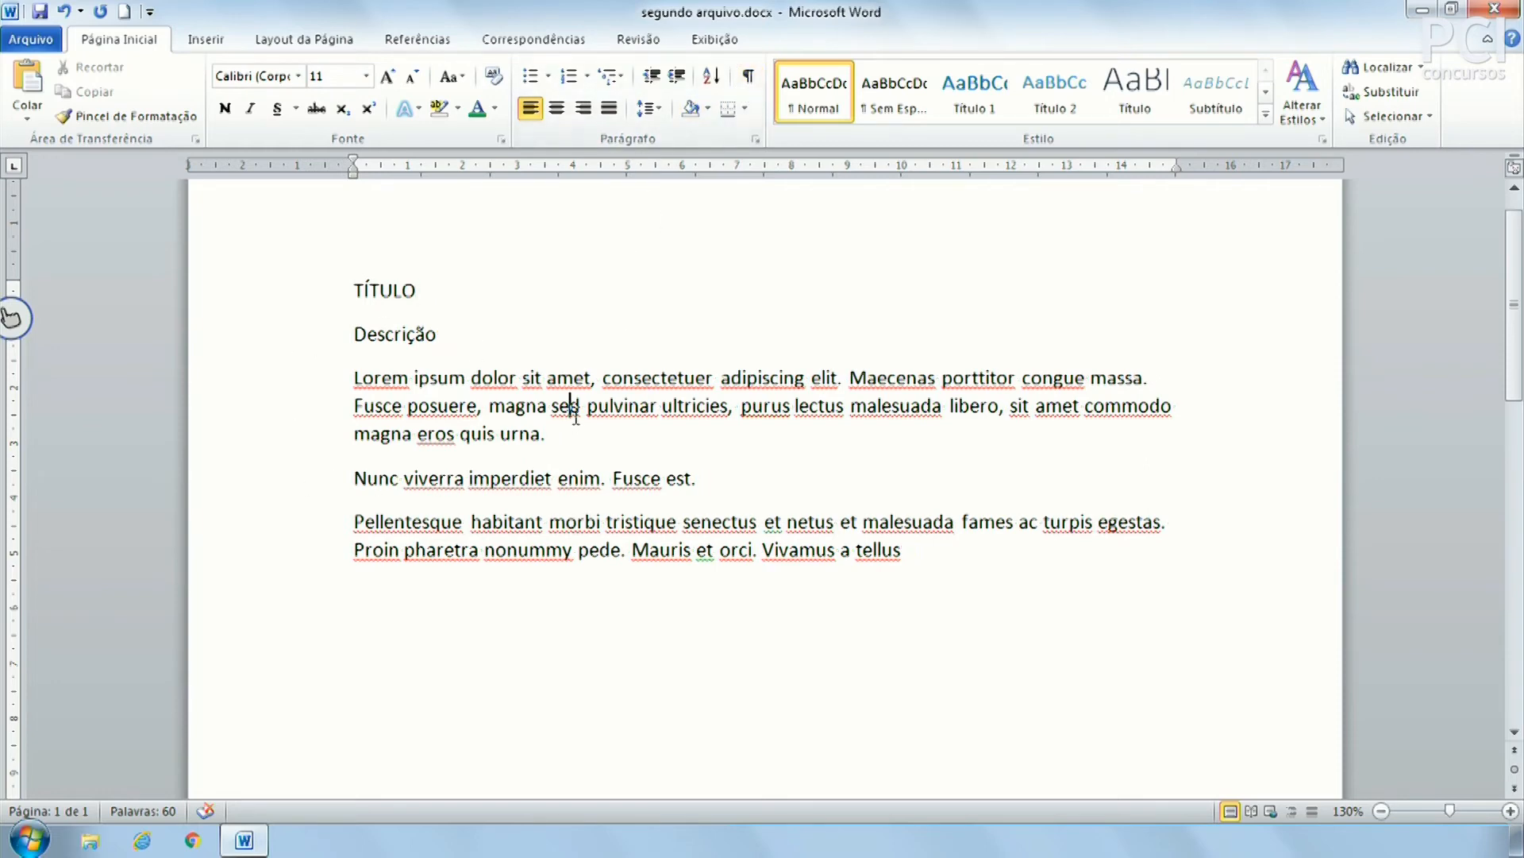
{"action": "left_click", "coordinate": [747, 79]}
{"action": "left_click_drag", "start_coordinate": [417, 290], "coordinate": [433, 294]}
{"action": "left_click", "coordinate": [434, 294]}
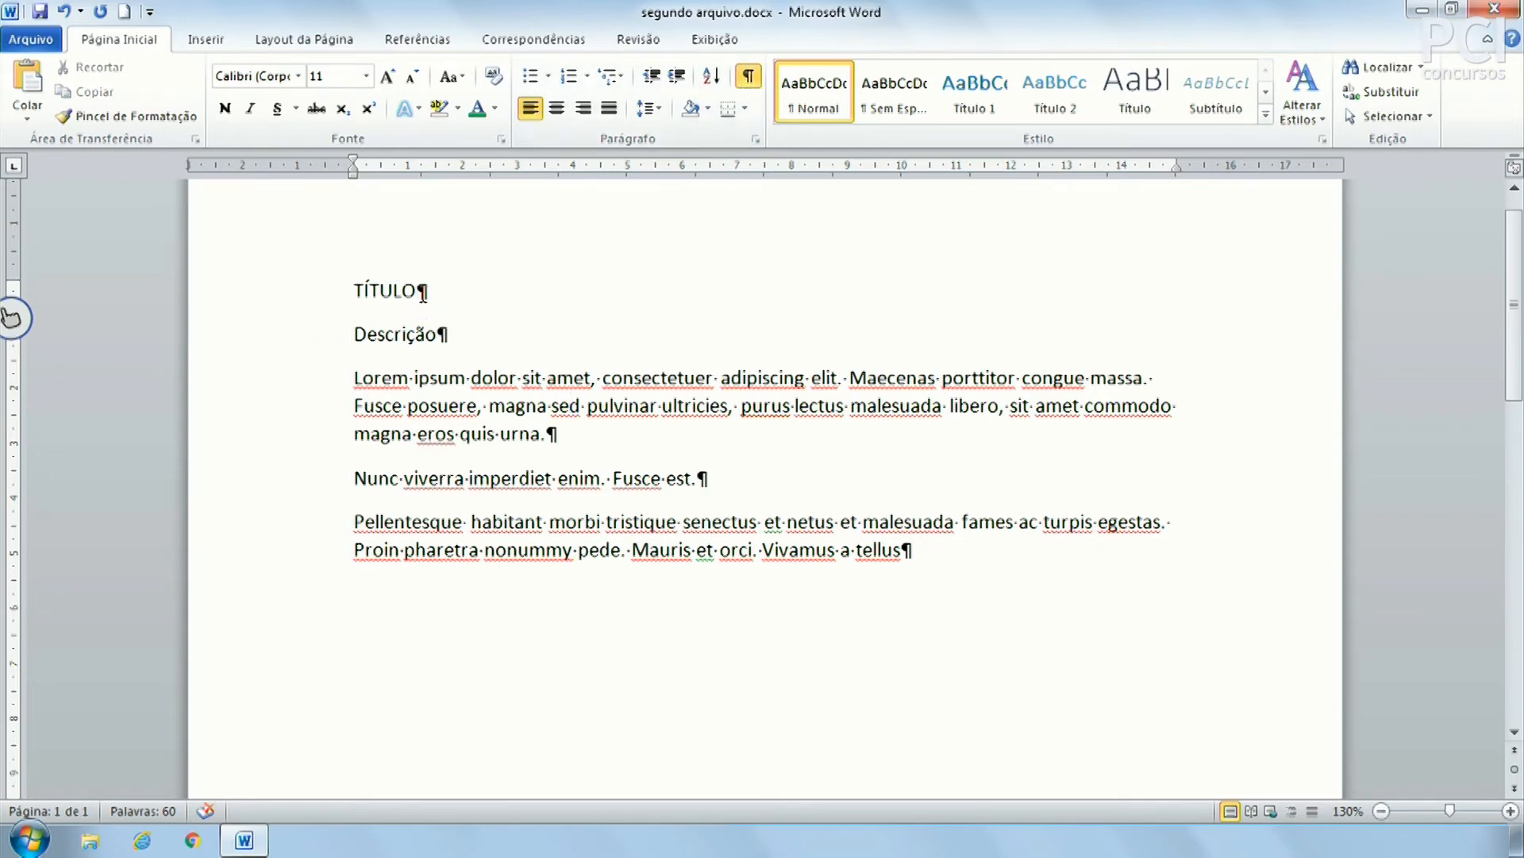
{"action": "left_click_drag", "start_coordinate": [417, 291], "coordinate": [432, 293]}
{"action": "left_click", "coordinate": [423, 294]}
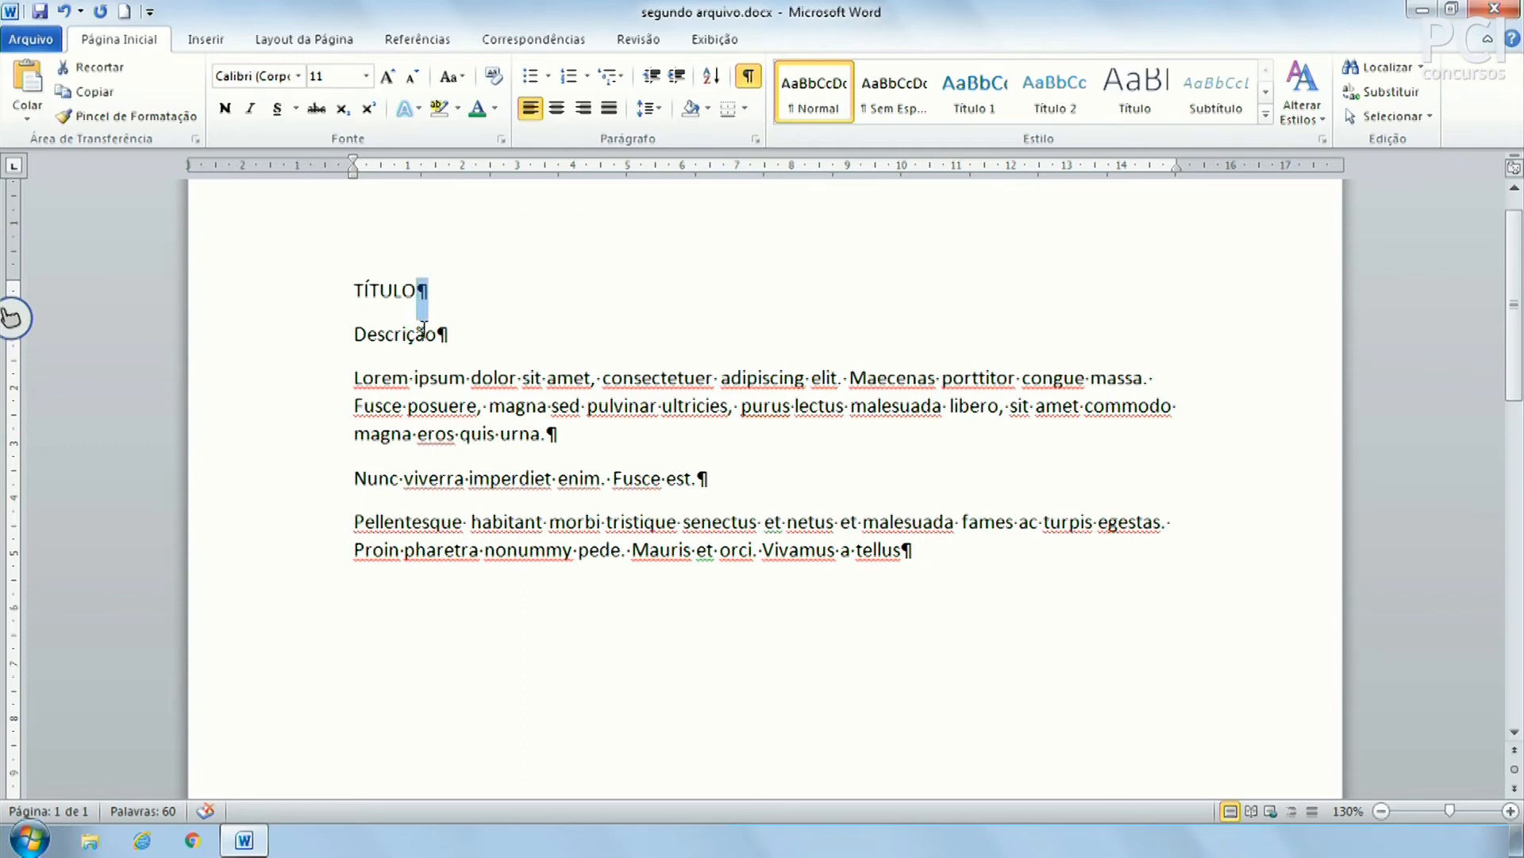
{"action": "left_click", "coordinate": [353, 333]}
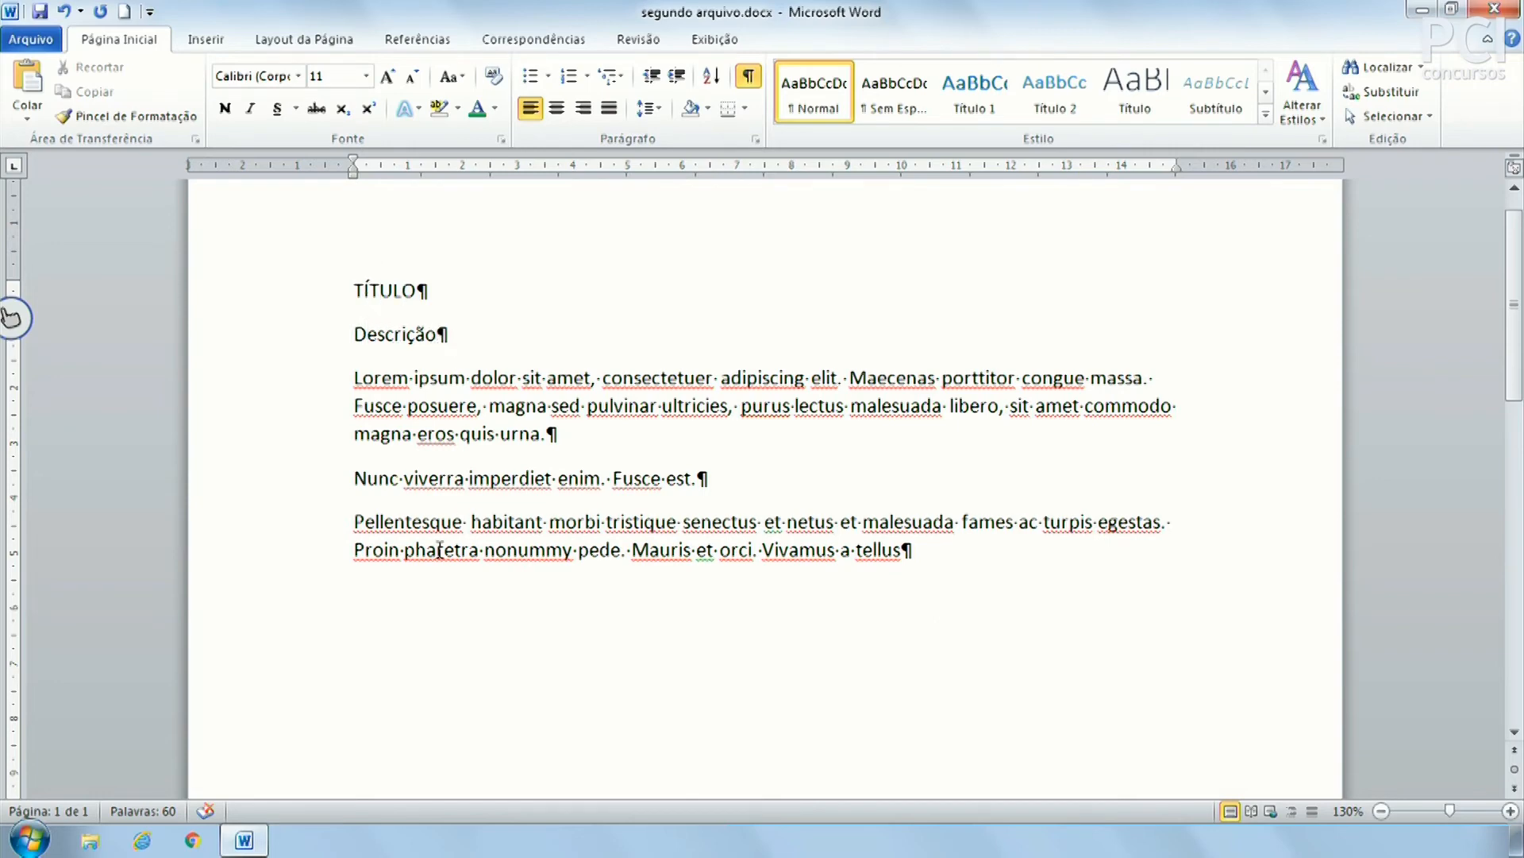
Re-examine the mark after 'urna.', then add an empty paragraph after 'tellus'
{"action": "mouse_move", "coordinate": [546, 435]}
{"action": "left_mouse_down"}
{"action": "mouse_move", "coordinate": [572, 445]}
{"action": "mouse_move", "coordinate": [557, 433]}
{"action": "left_mouse_up"}
{"action": "left_click", "coordinate": [548, 433]}
{"action": "left_click", "coordinate": [556, 433]}
{"action": "left_click_drag", "start_coordinate": [547, 434], "coordinate": [578, 405]}
{"action": "left_click", "coordinate": [554, 433]}
{"action": "left_click", "coordinate": [584, 436]}
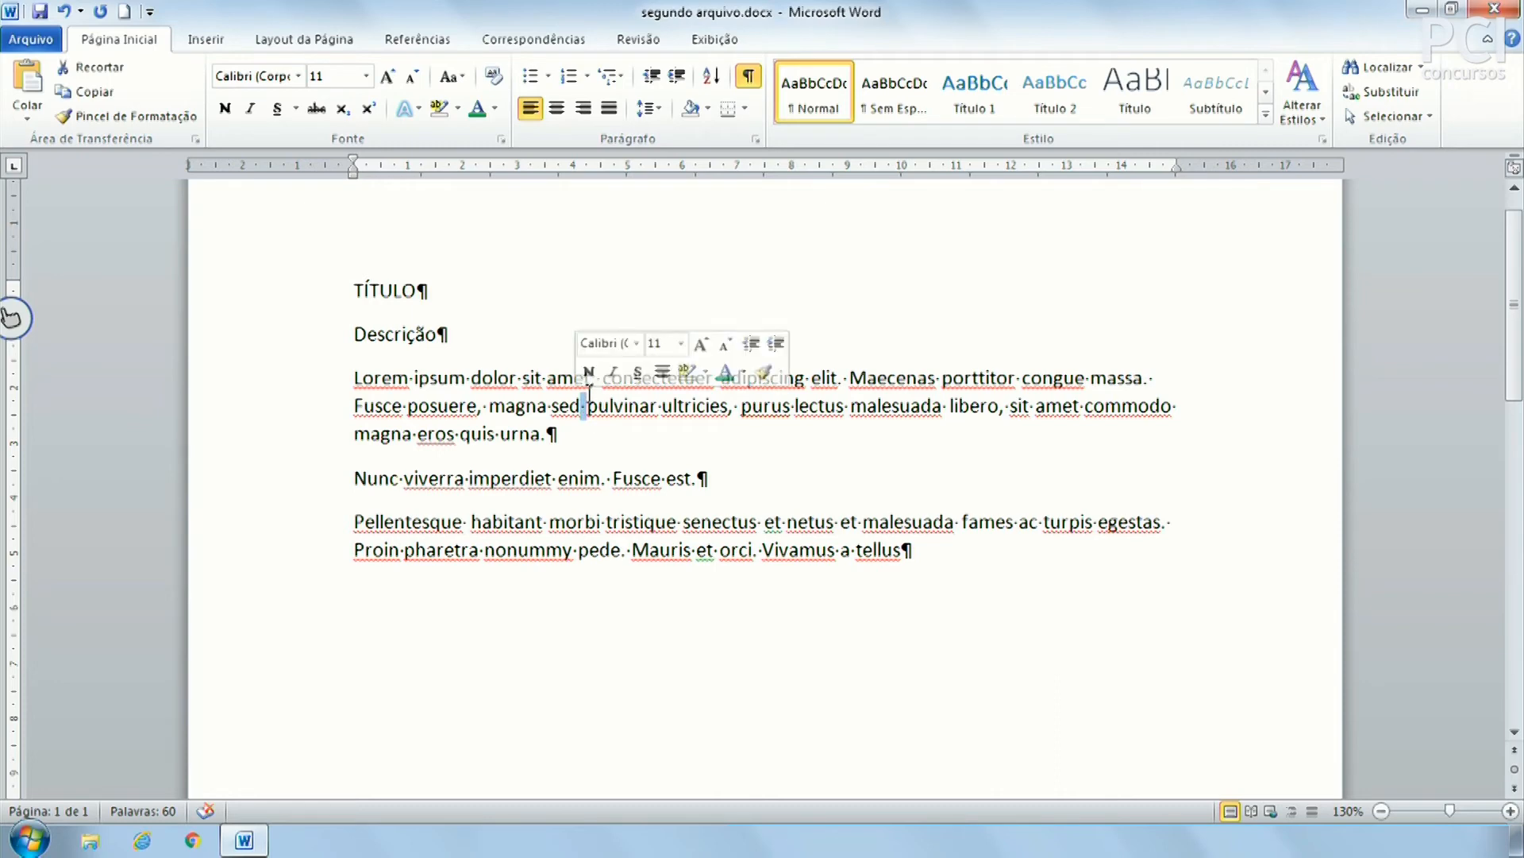
{"action": "left_click", "coordinate": [604, 429]}
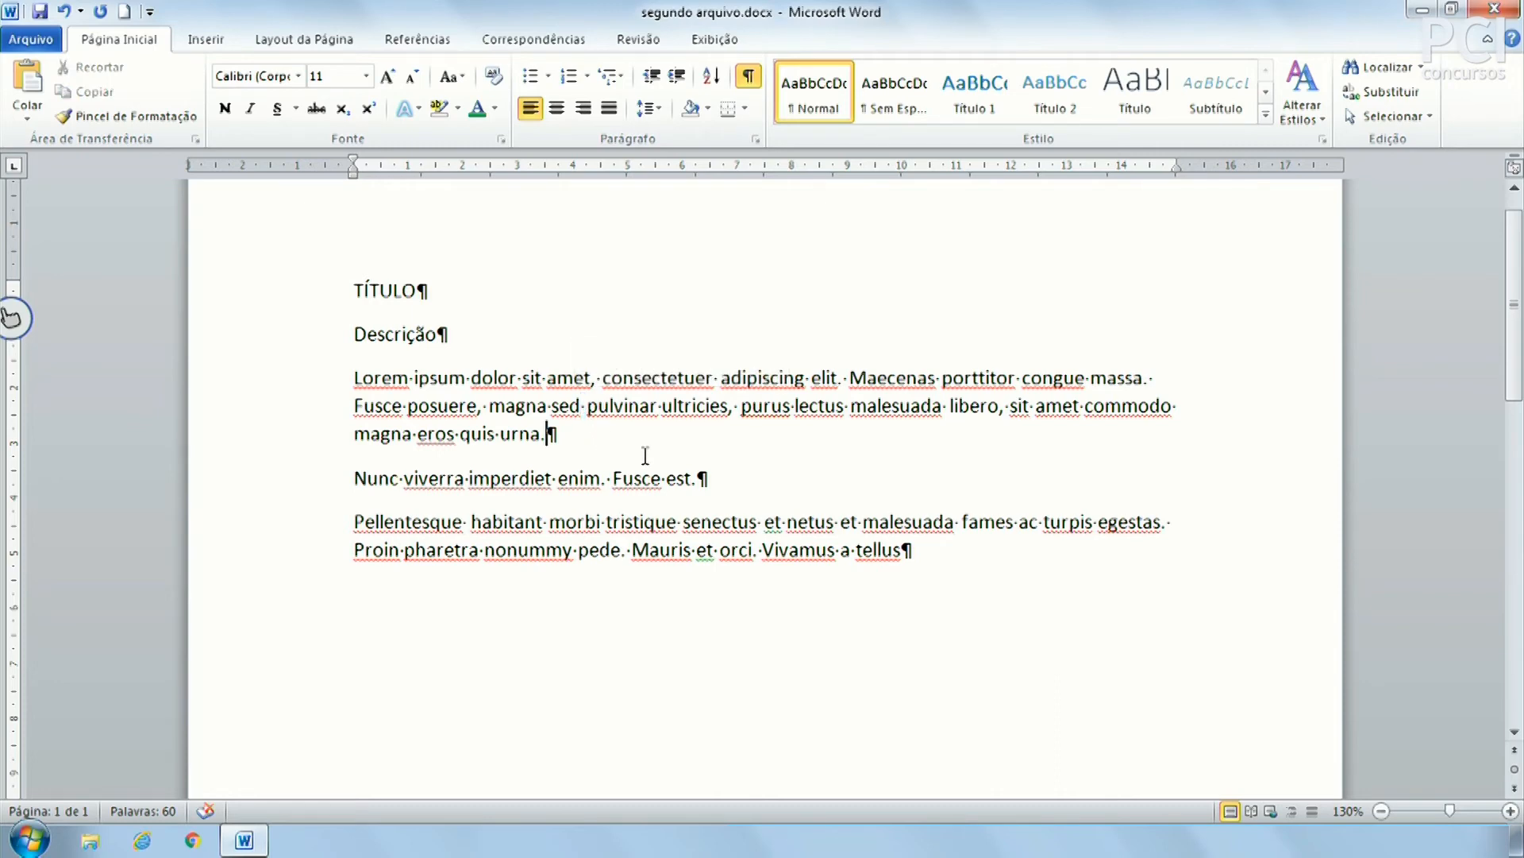
{"action": "left_click", "coordinate": [1056, 574]}
{"action": "key", "text": "Return"}
Insert a page break after the last paragraph and select its marker
{"action": "left_click", "coordinate": [206, 41]}
{"action": "left_click", "coordinate": [155, 87]}
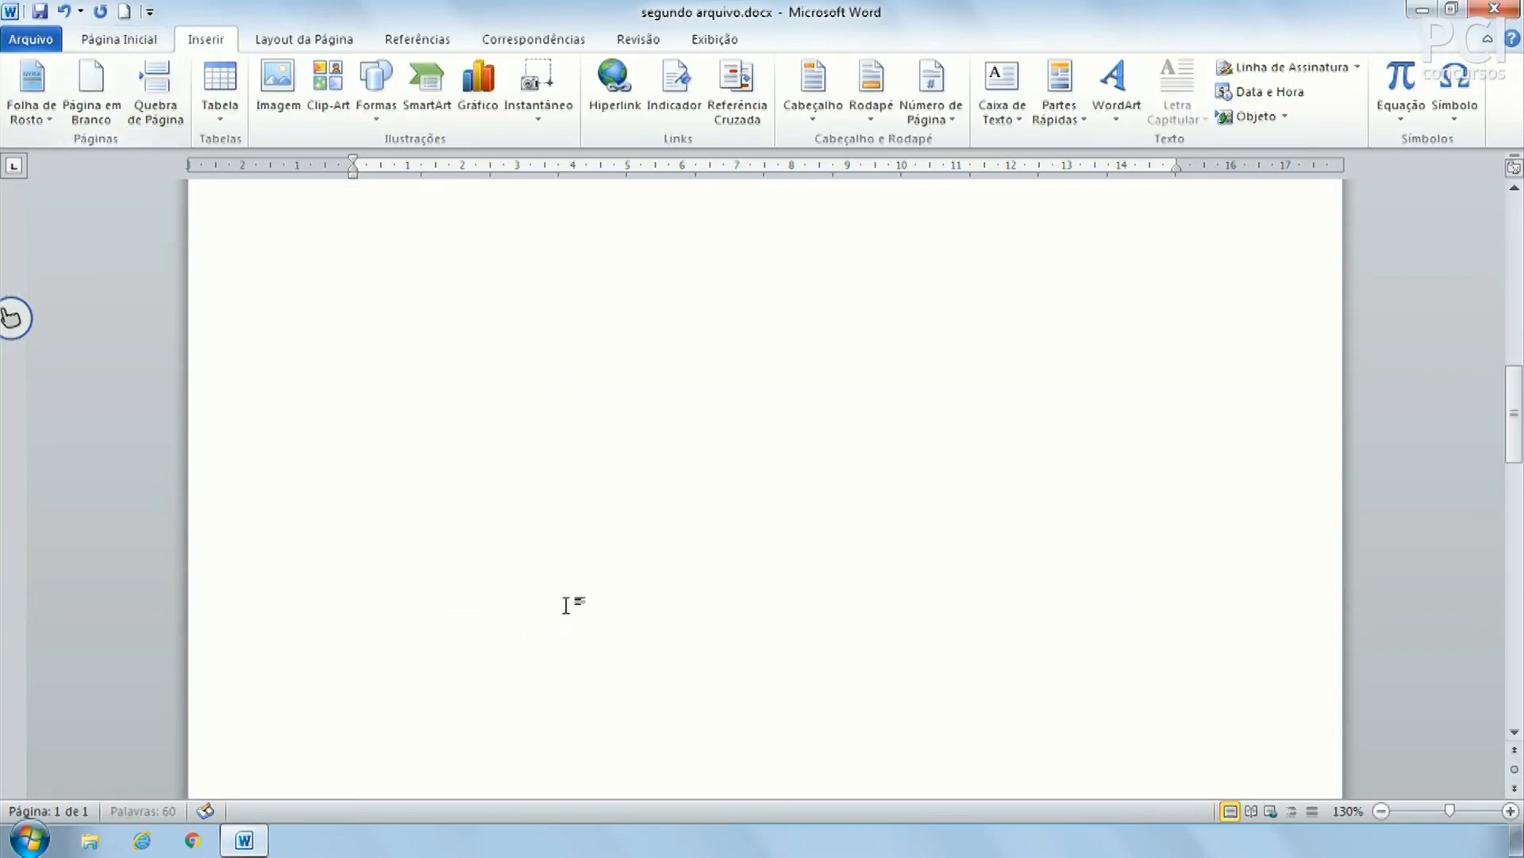
{"action": "left_click_drag", "start_coordinate": [633, 495], "coordinate": [427, 496]}
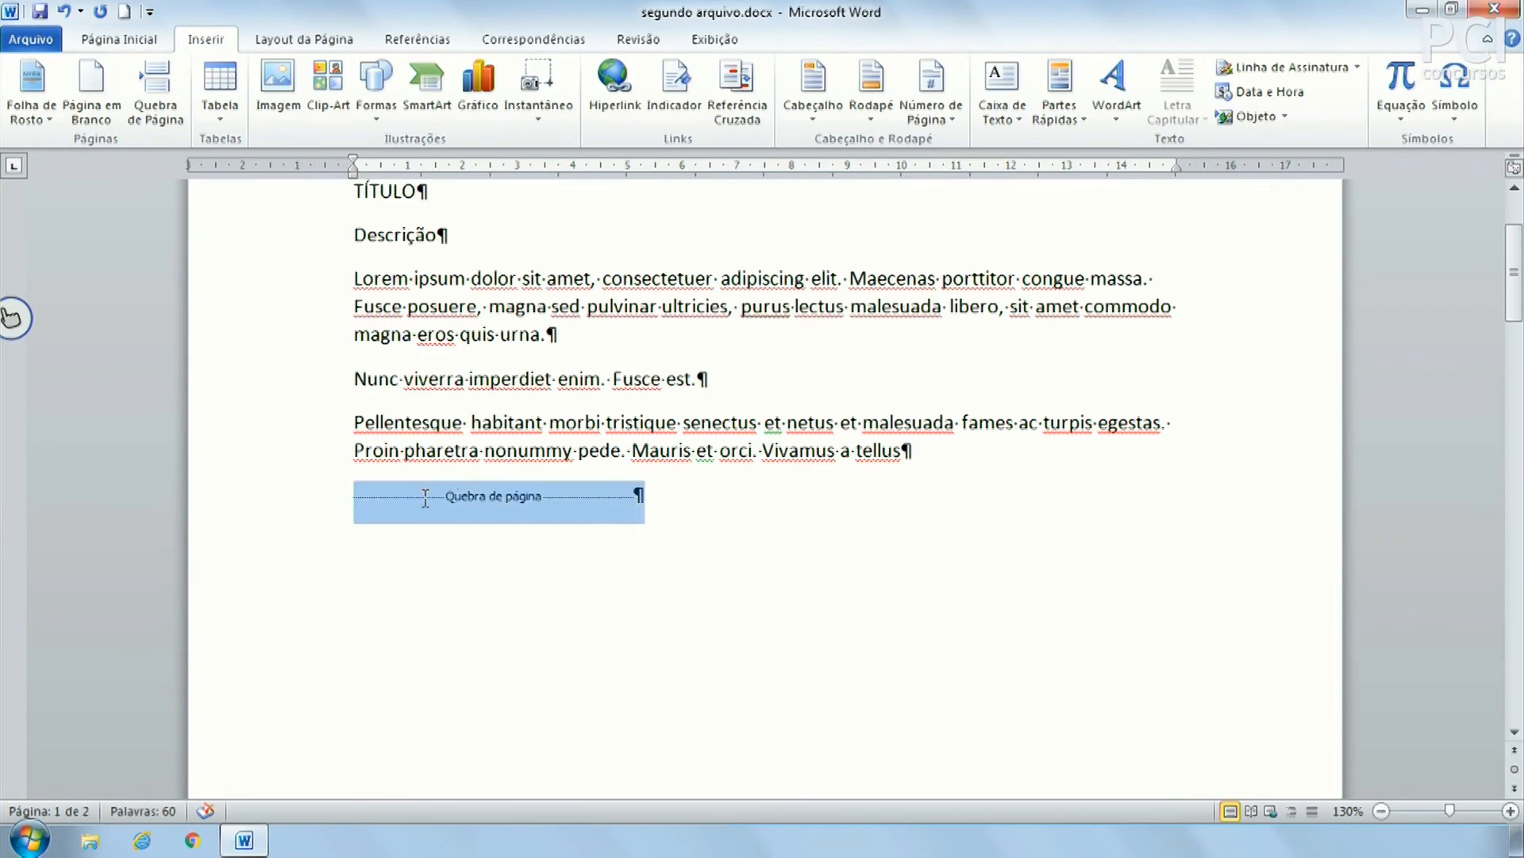
{"action": "left_click", "coordinate": [782, 508]}
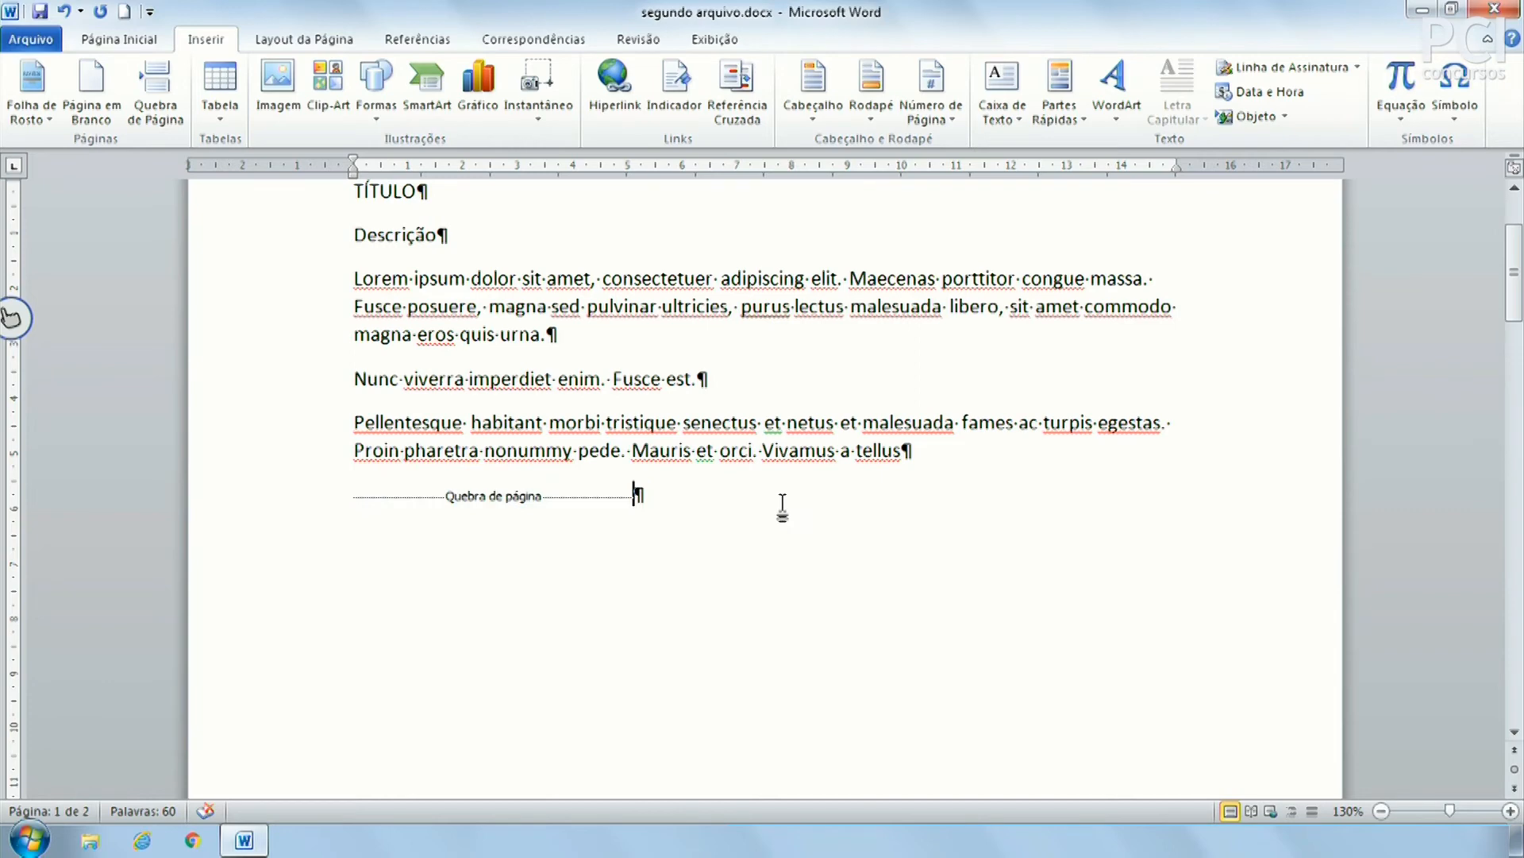
{"action": "left_click", "coordinate": [119, 39]}
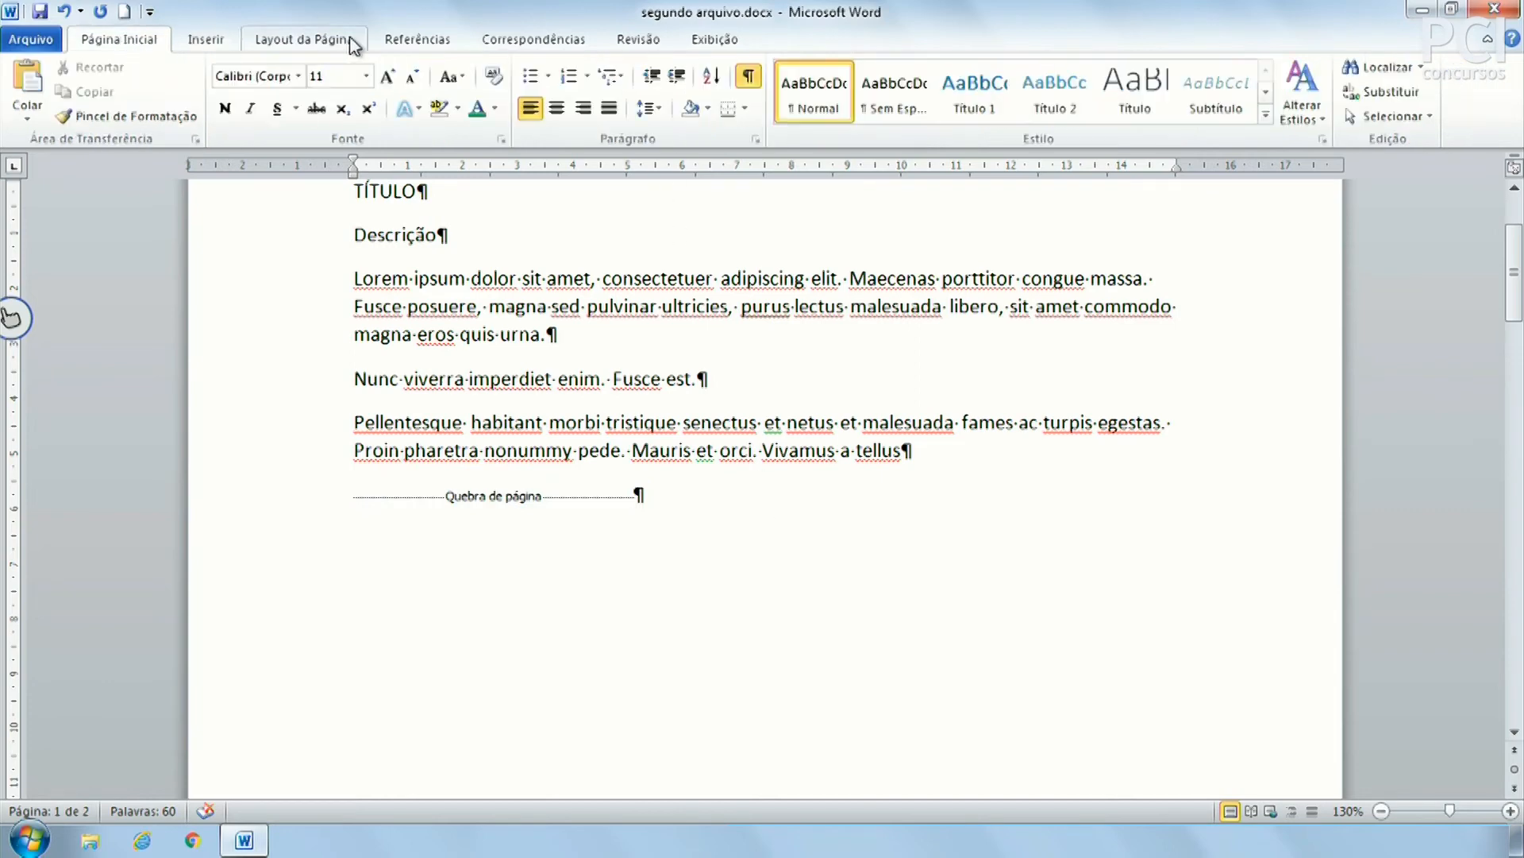
{"action": "left_click", "coordinate": [749, 77]}
{"action": "left_click", "coordinate": [749, 77]}
{"action": "scroll", "coordinate": [549, 577], "scroll_direction": "up", "scroll_amount": 3}
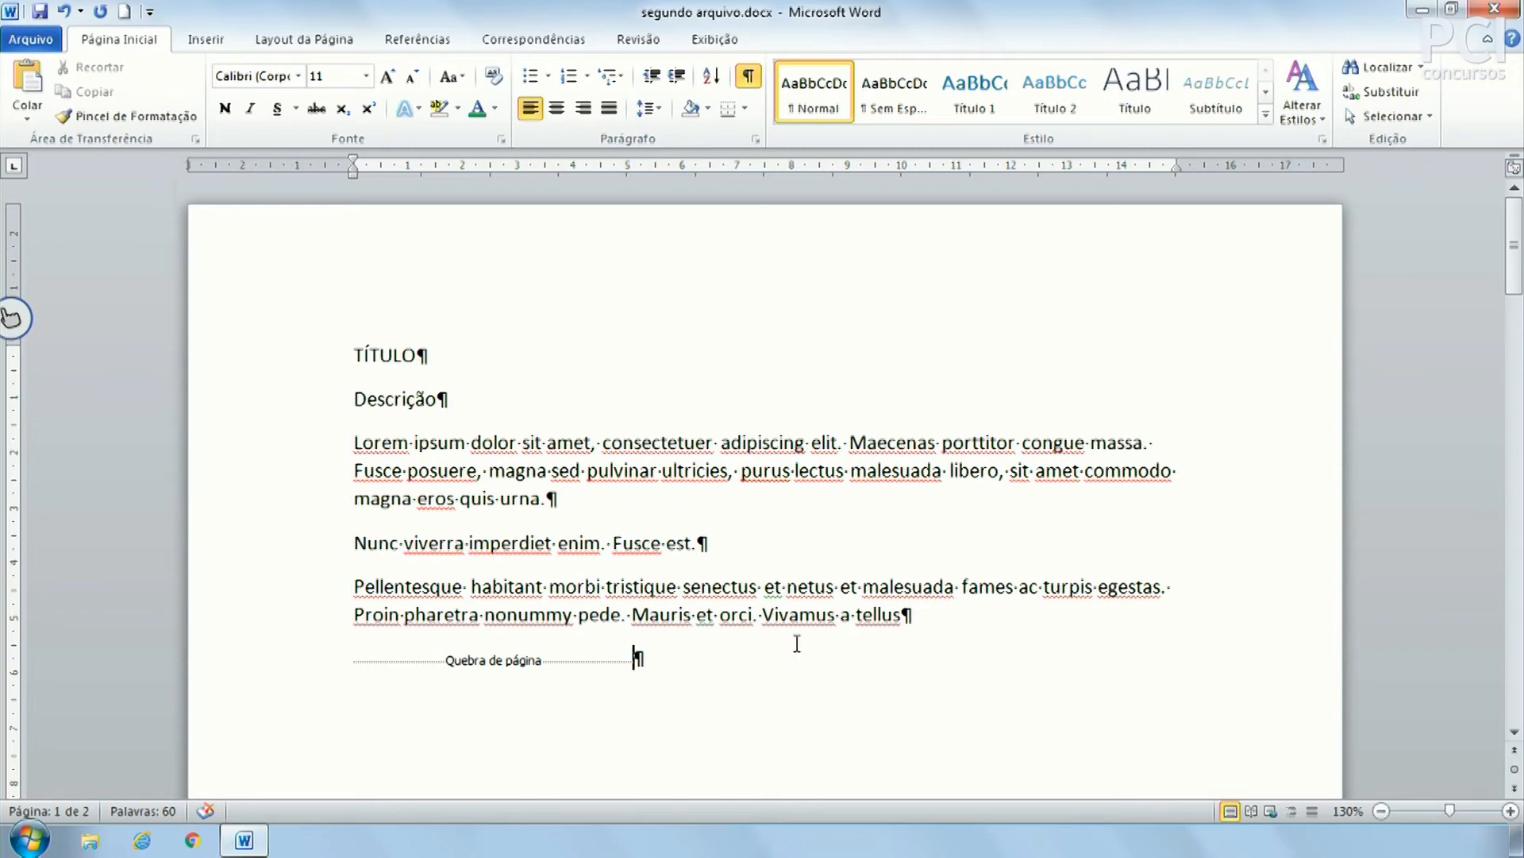
{"action": "left_click_drag", "start_coordinate": [658, 670], "coordinate": [409, 668]}
{"action": "left_click", "coordinate": [410, 669]}
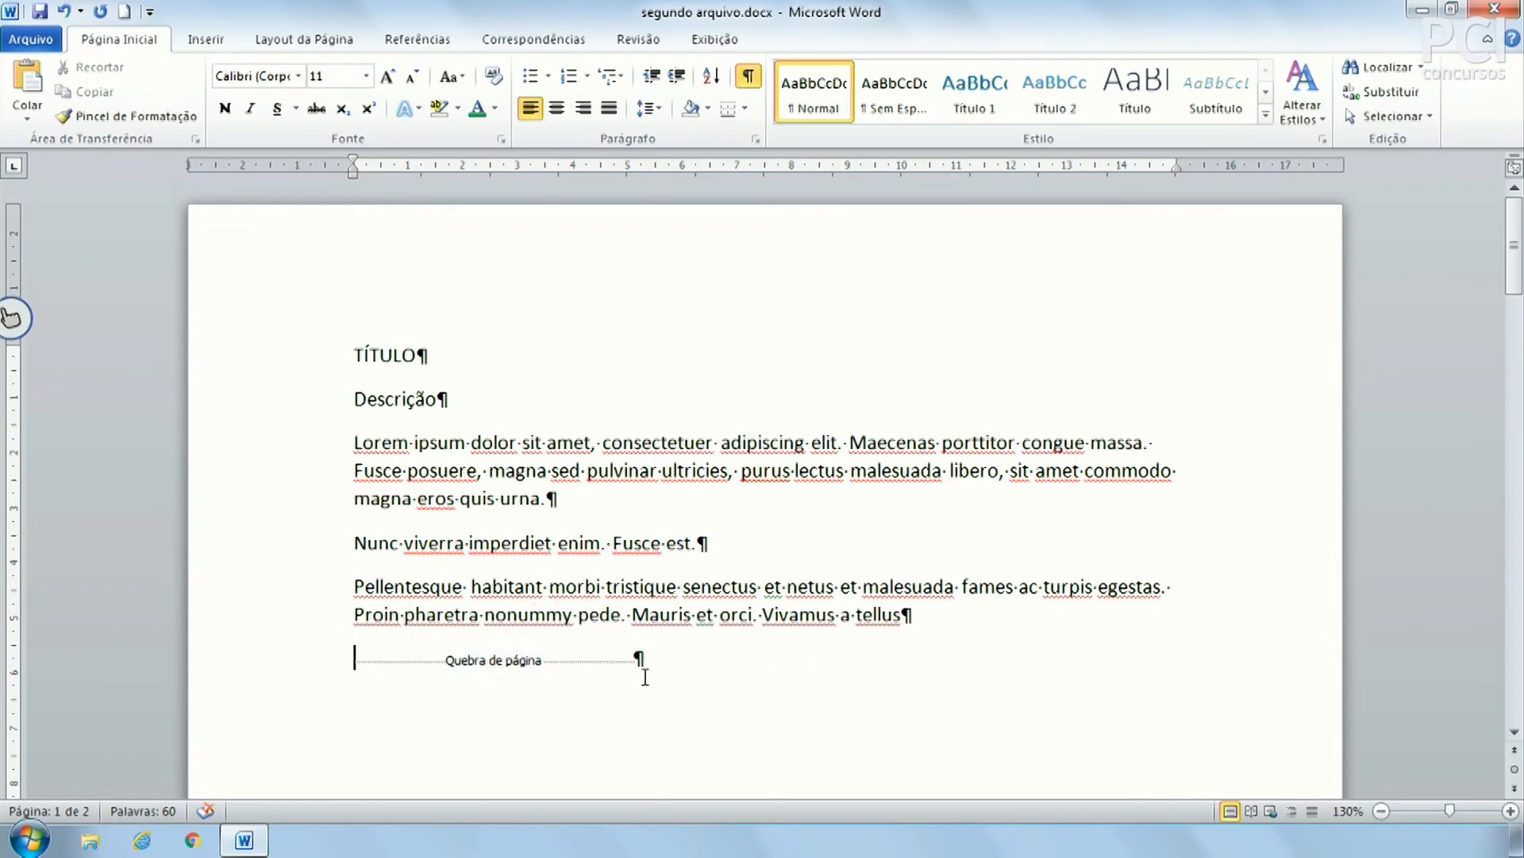
Add a tab on page 2's first line, then undo the tab and page break
{"action": "left_click", "coordinate": [749, 76]}
{"action": "left_click", "coordinate": [749, 76]}
{"action": "left_click", "coordinate": [688, 653]}
{"action": "key", "text": "Down"}
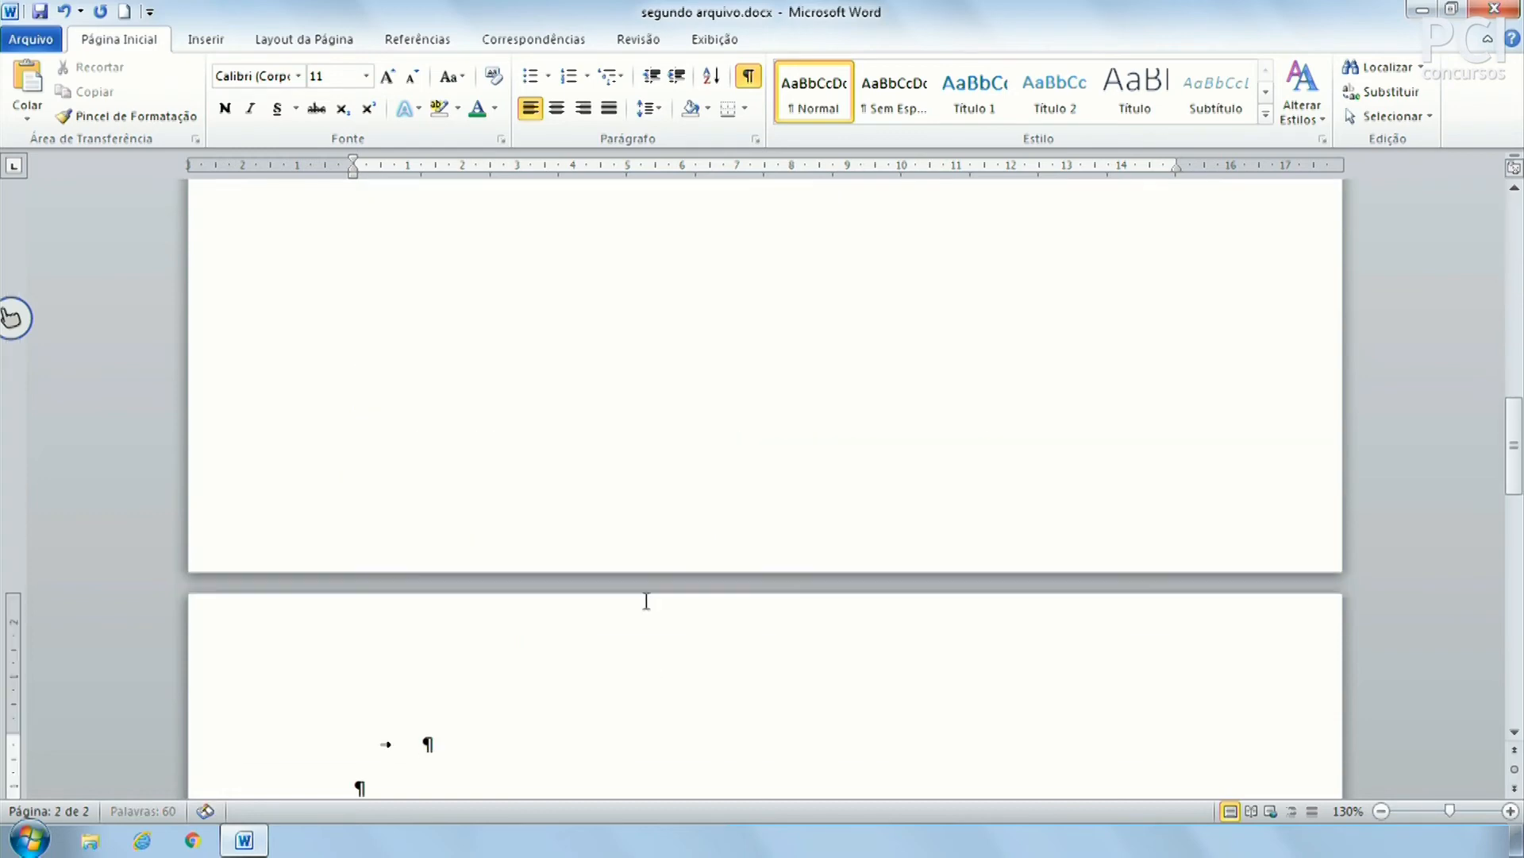
{"action": "scroll", "coordinate": [646, 601], "scroll_direction": "down", "scroll_amount": 3}
{"action": "key", "text": "Tab"}
{"action": "key", "text": "Tab"}
{"action": "key", "text": "Tab"}
{"action": "key", "text": "Tab"}
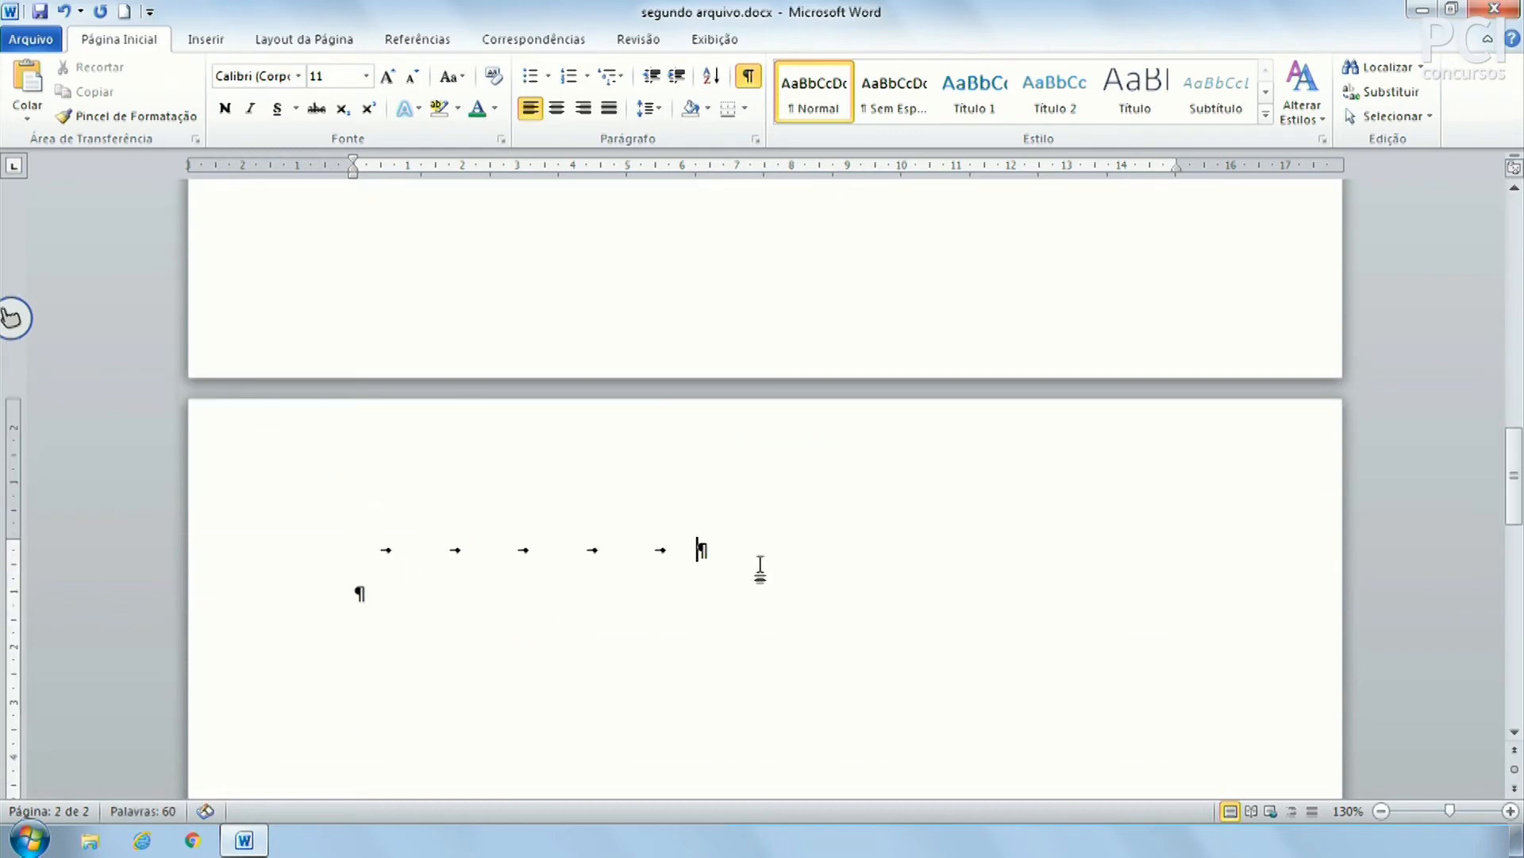
{"action": "key", "text": "ctrl+z"}
{"action": "key", "text": "ctrl+z"}
Check the document is one page again and hide the formatting marks
{"action": "scroll", "coordinate": [863, 622], "scroll_direction": "up", "scroll_amount": 3}
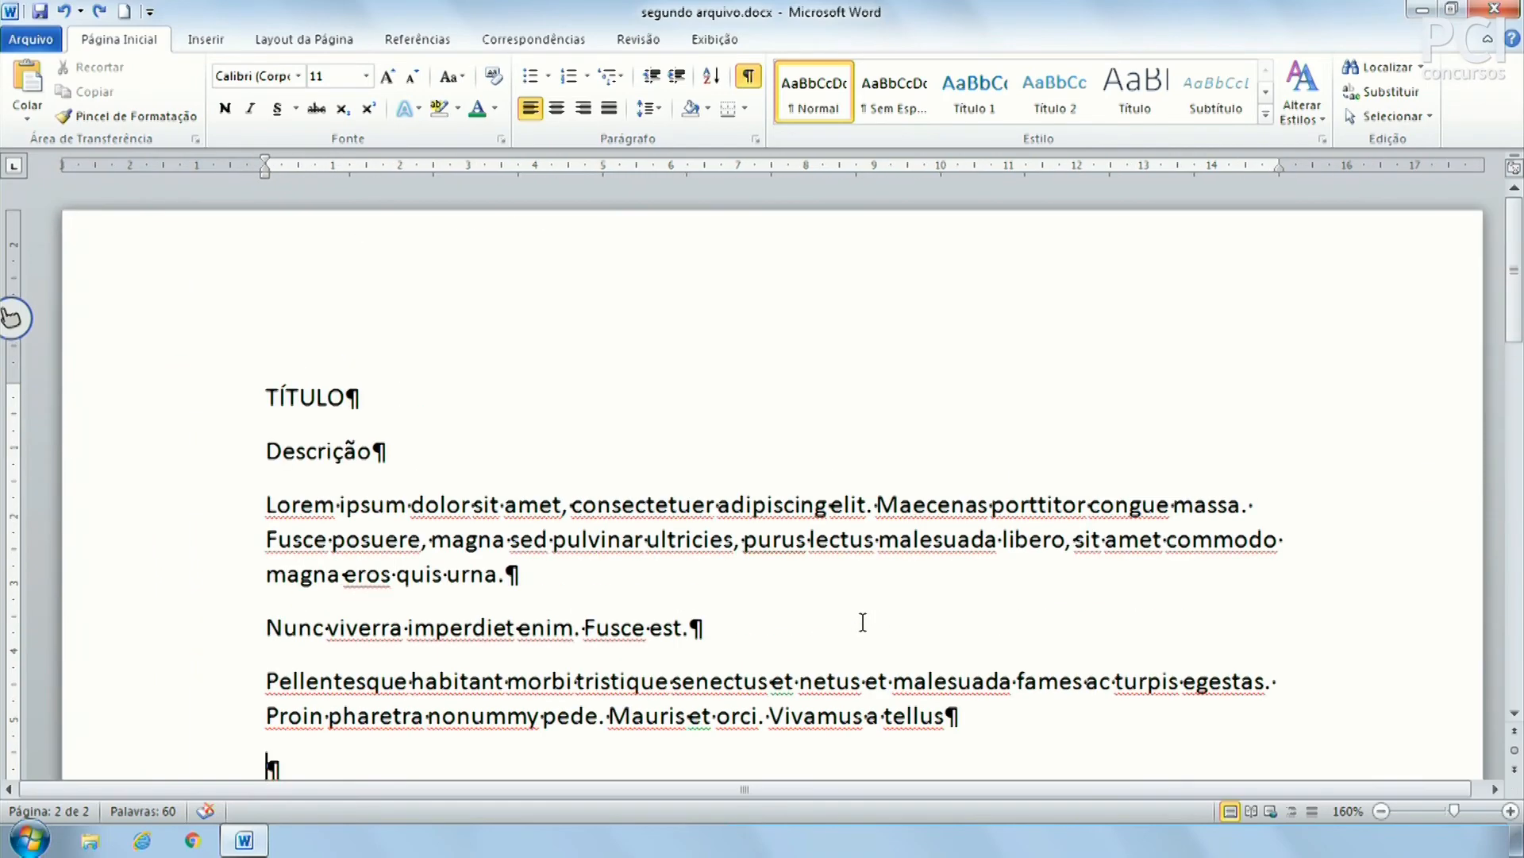
{"action": "scroll", "coordinate": [864, 622], "scroll_direction": "down", "scroll_amount": 3}
{"action": "scroll", "coordinate": [860, 622], "scroll_direction": "down", "scroll_amount": 3}
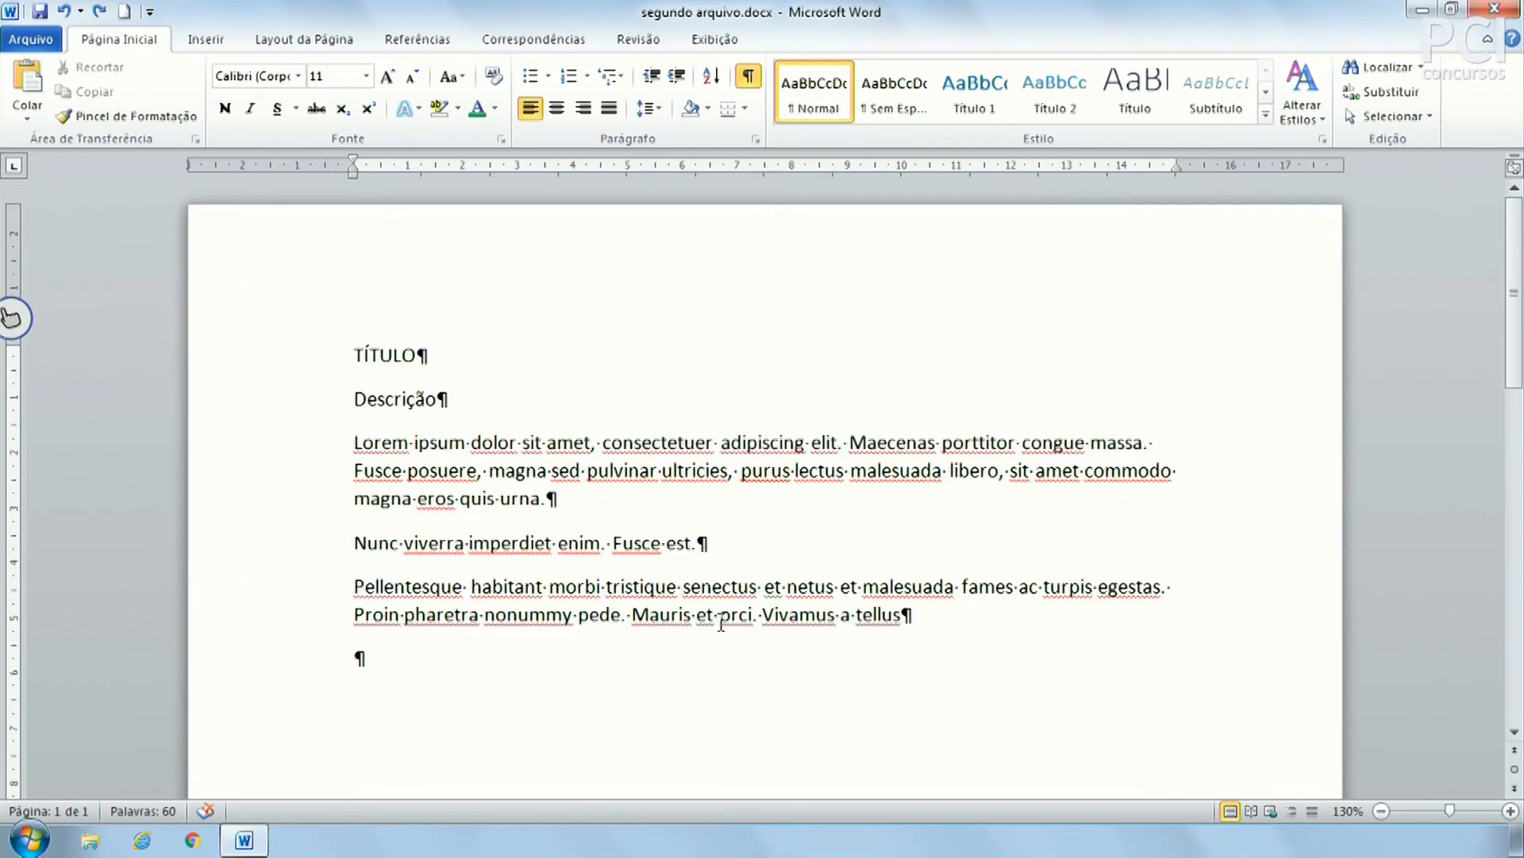
{"action": "scroll", "coordinate": [719, 623], "scroll_direction": "down", "scroll_amount": 1}
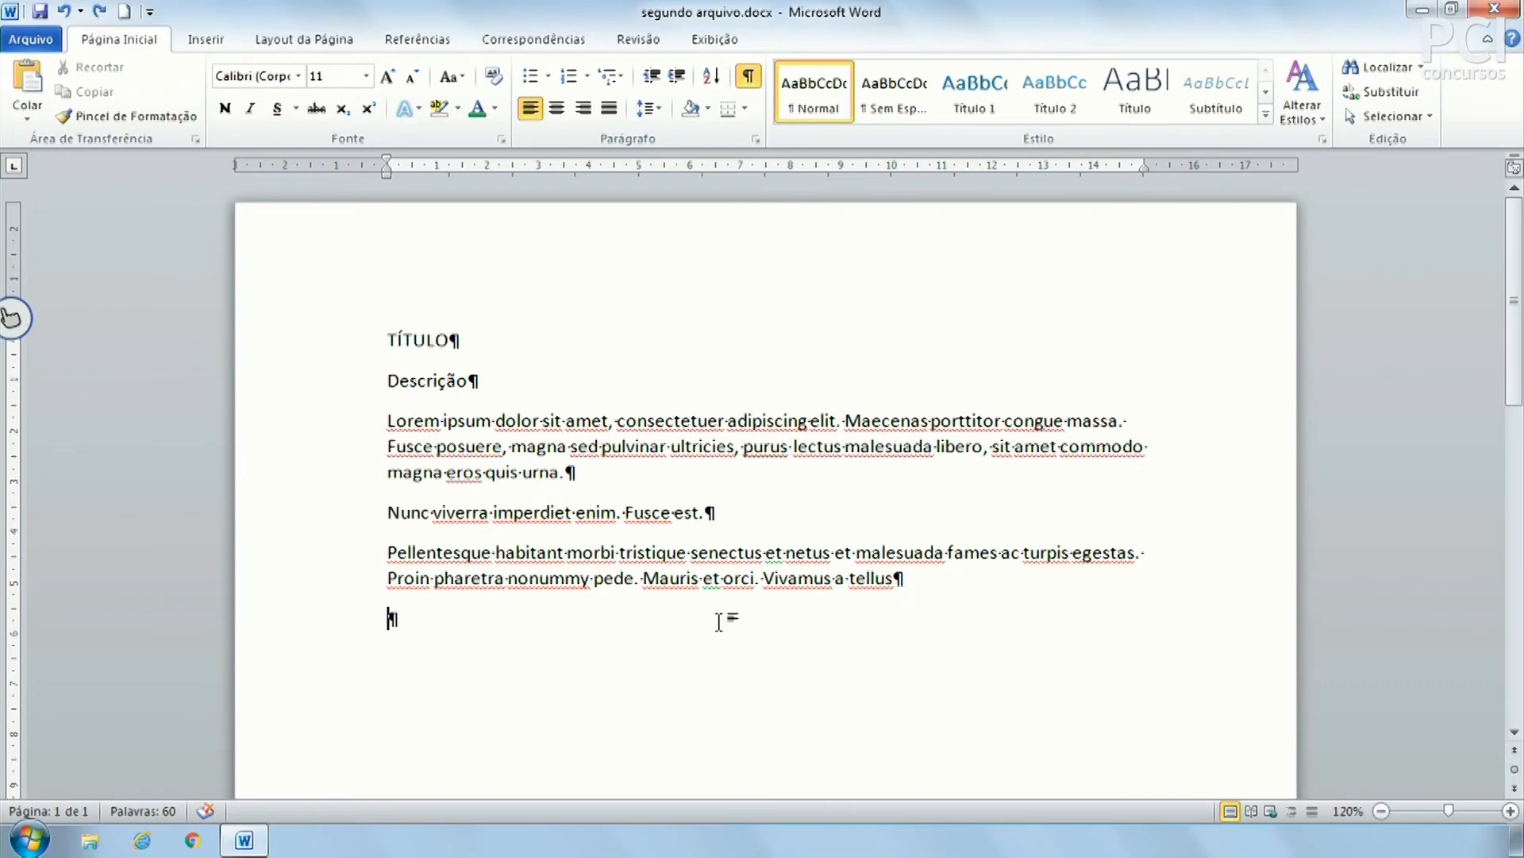
{"action": "left_click", "coordinate": [754, 84]}
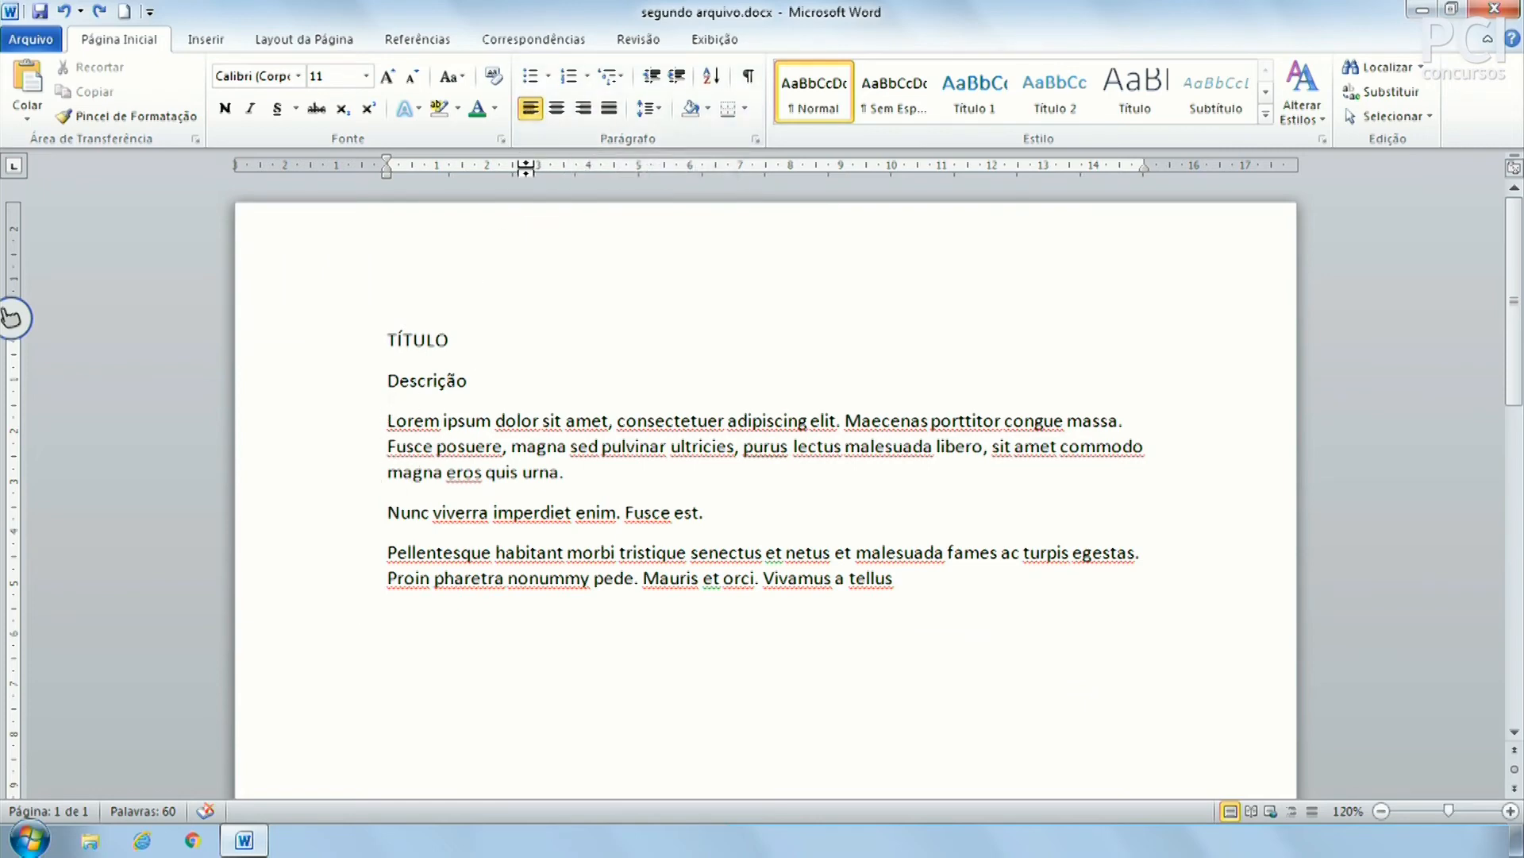
Center the TÍTULO heading, leaving the first Lorem ipsum paragraph left-aligned
{"action": "left_click", "coordinate": [556, 108]}
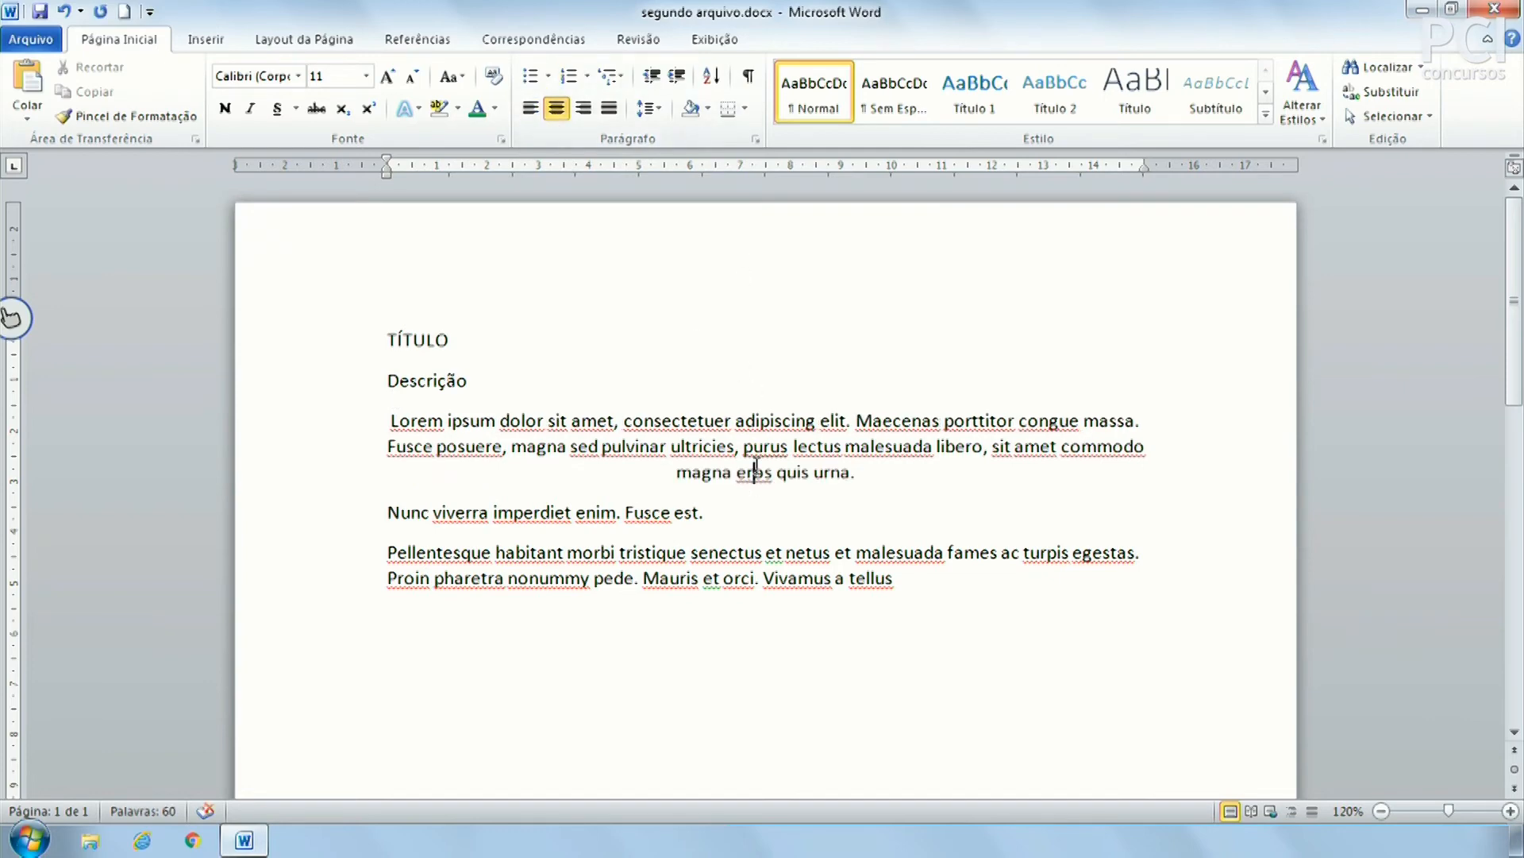
{"action": "left_click", "coordinate": [530, 110]}
{"action": "left_click", "coordinate": [435, 340]}
{"action": "left_click", "coordinate": [557, 108]}
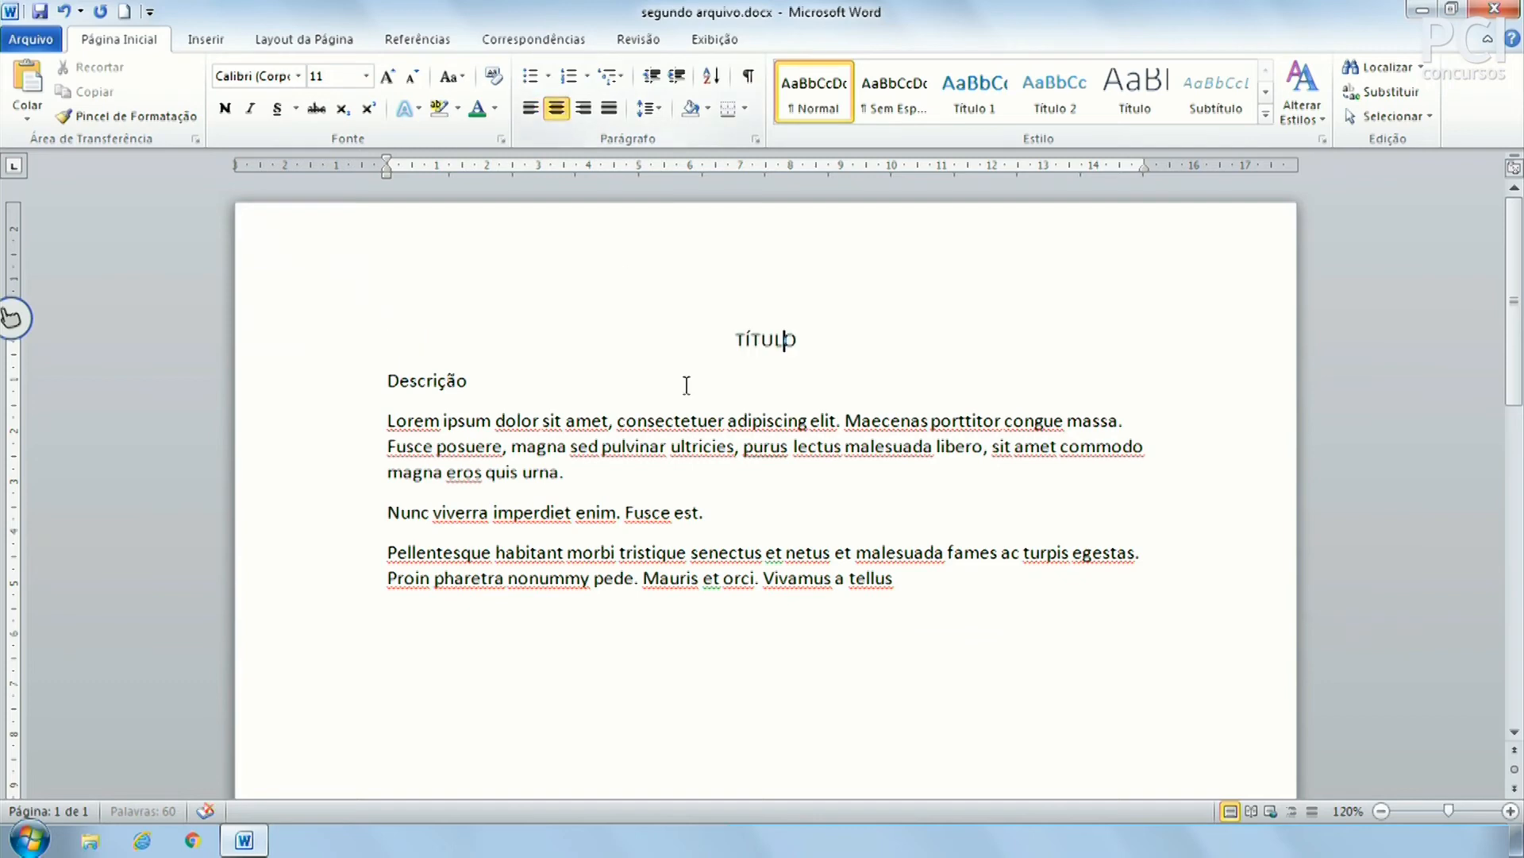
{"action": "left_click", "coordinate": [749, 516]}
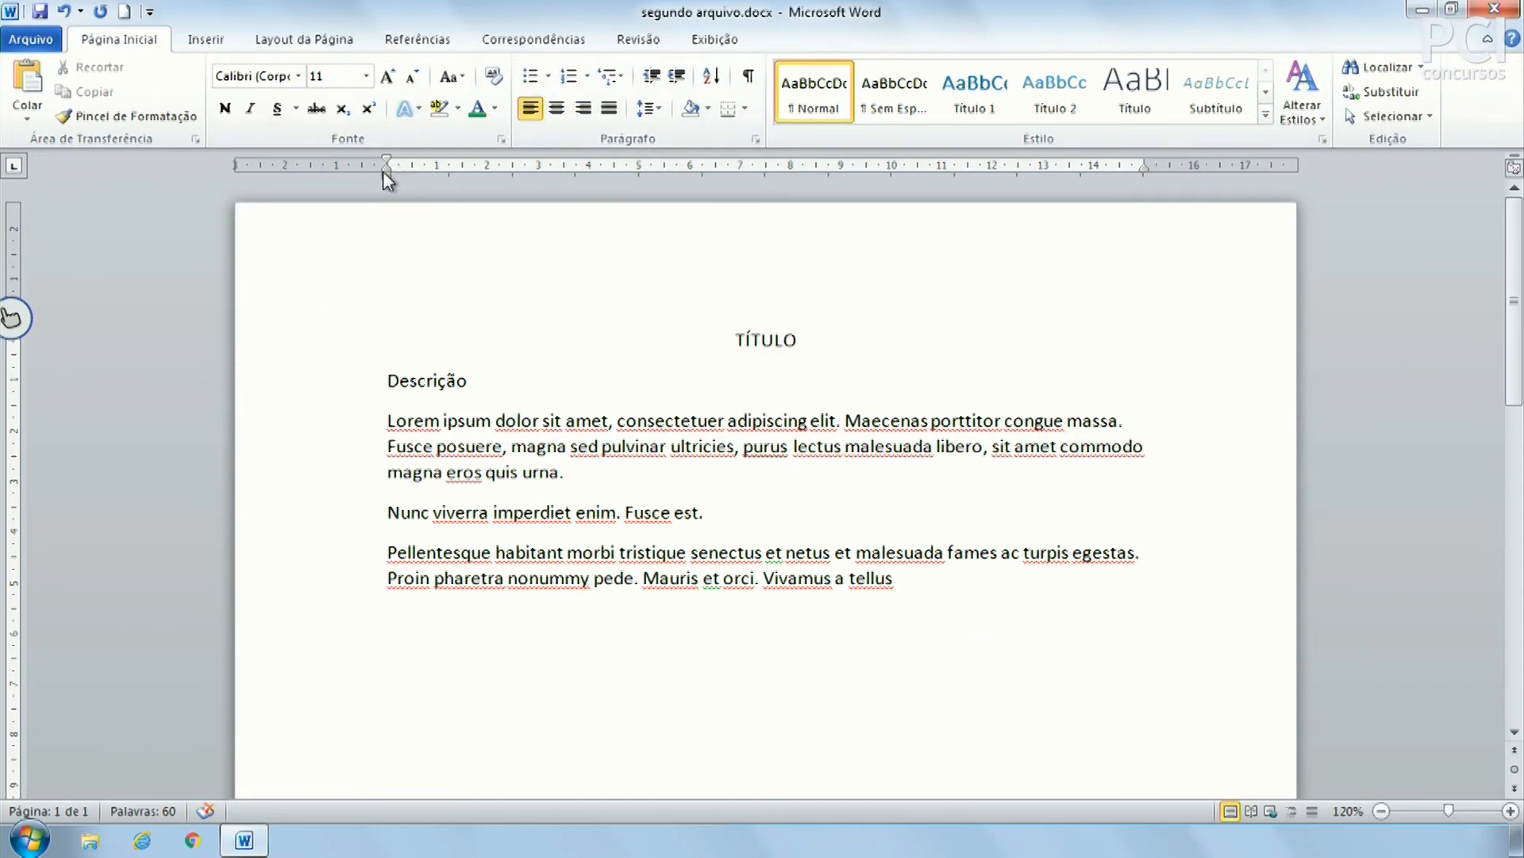
Select the three Lorem ipsum paragraphs from the margin and justify them
{"action": "left_click_drag", "start_coordinate": [622, 449], "coordinate": [626, 446]}
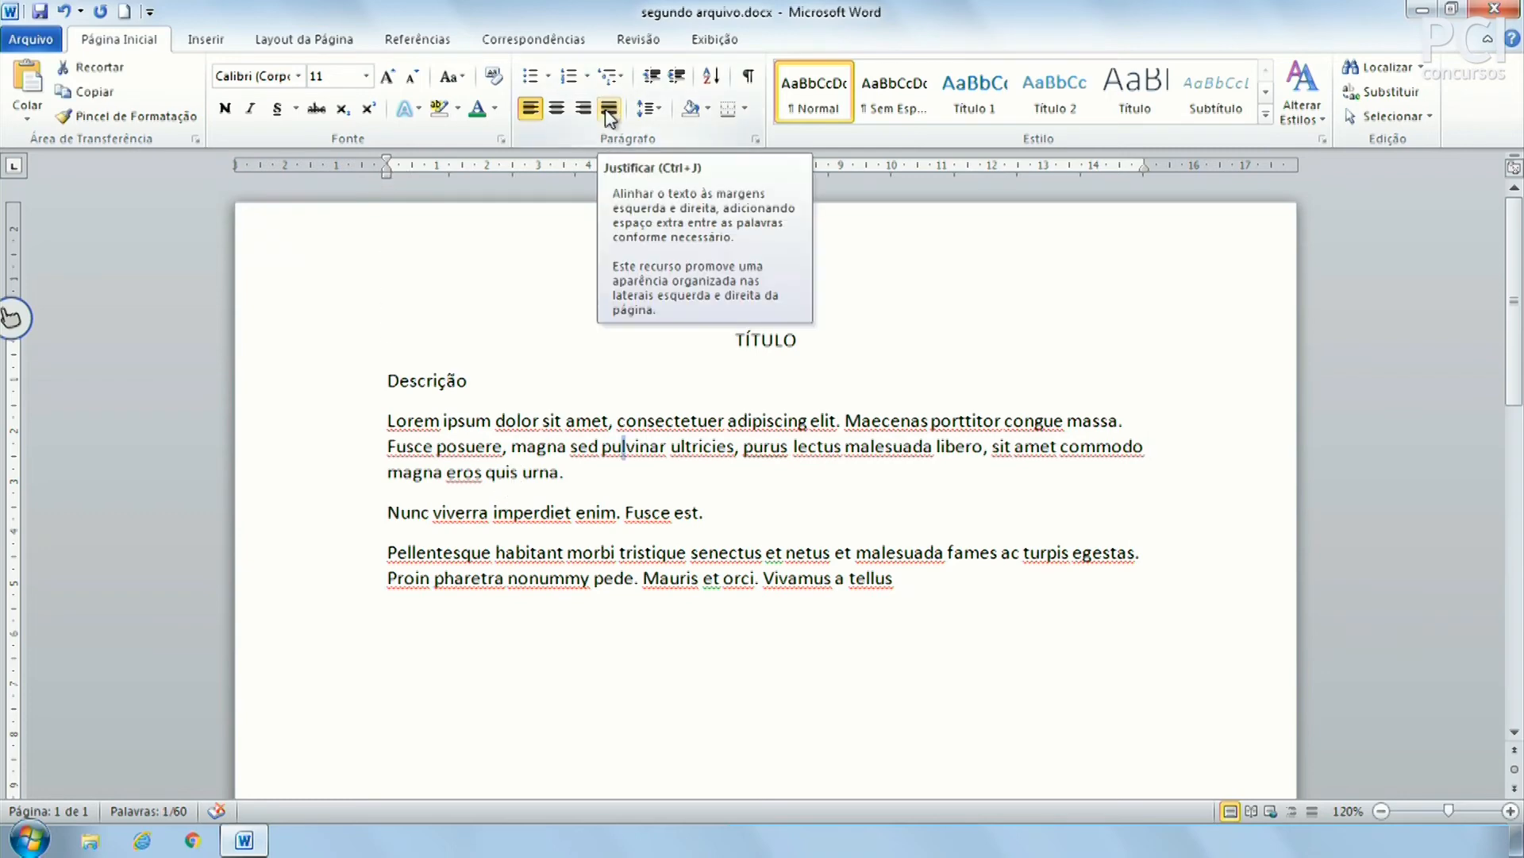
{"action": "left_click_drag", "start_coordinate": [360, 432], "coordinate": [308, 612]}
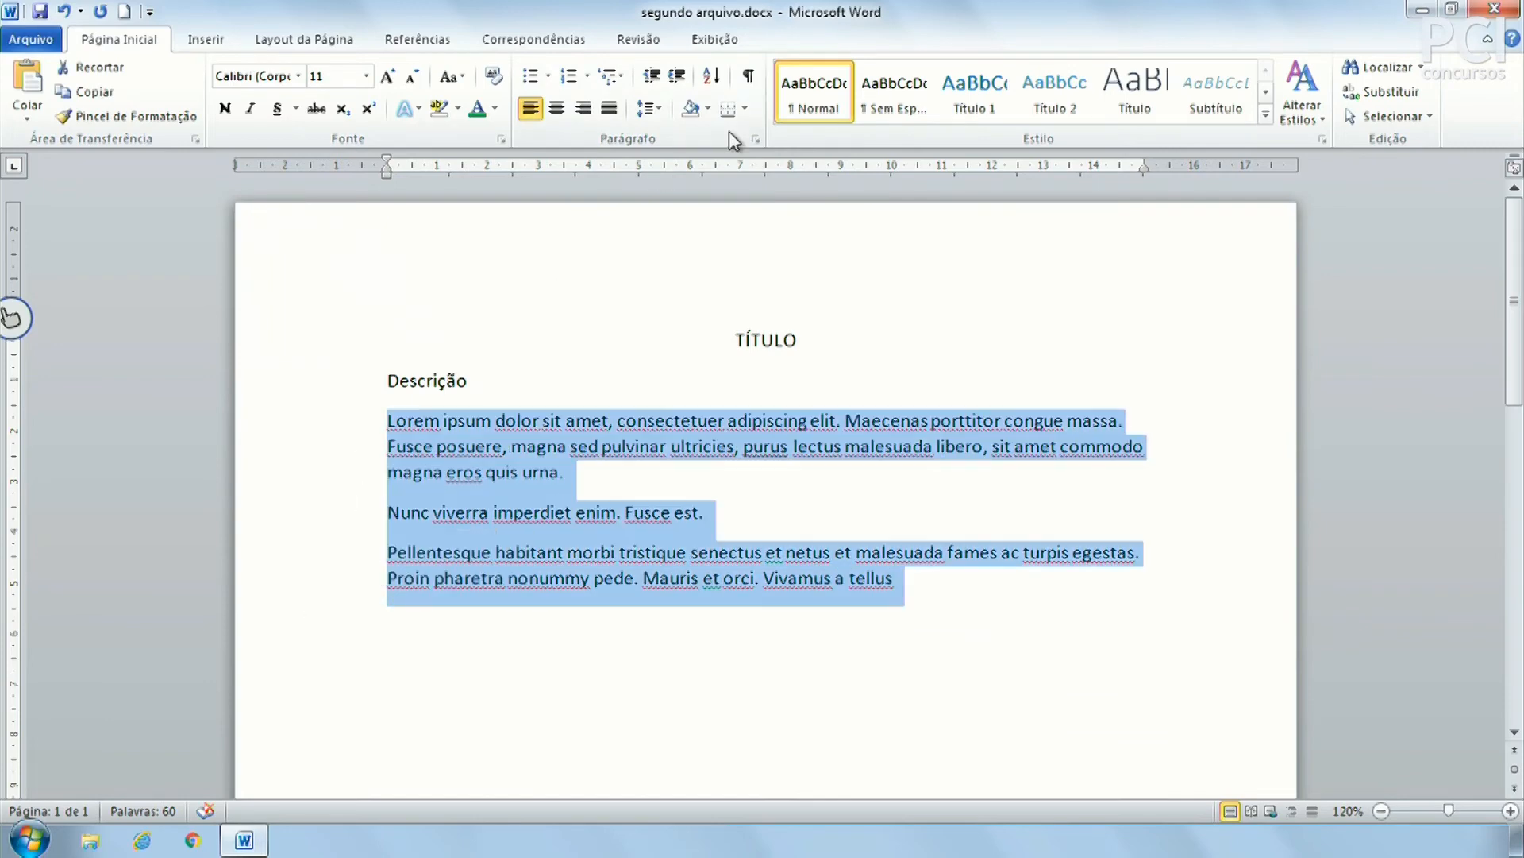
{"action": "left_click", "coordinate": [609, 109]}
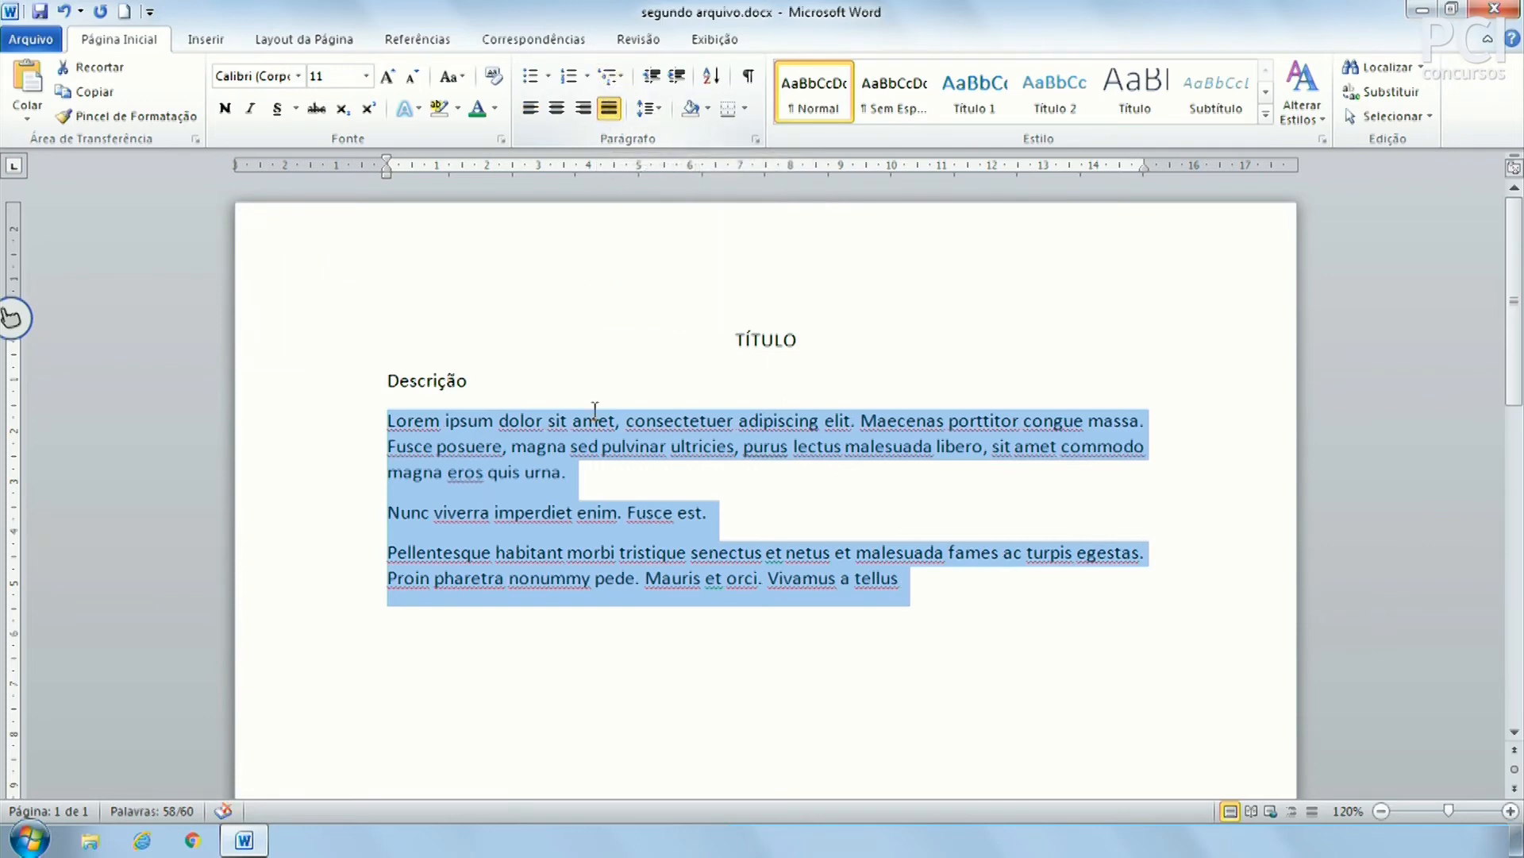
{"action": "left_click", "coordinate": [1131, 420]}
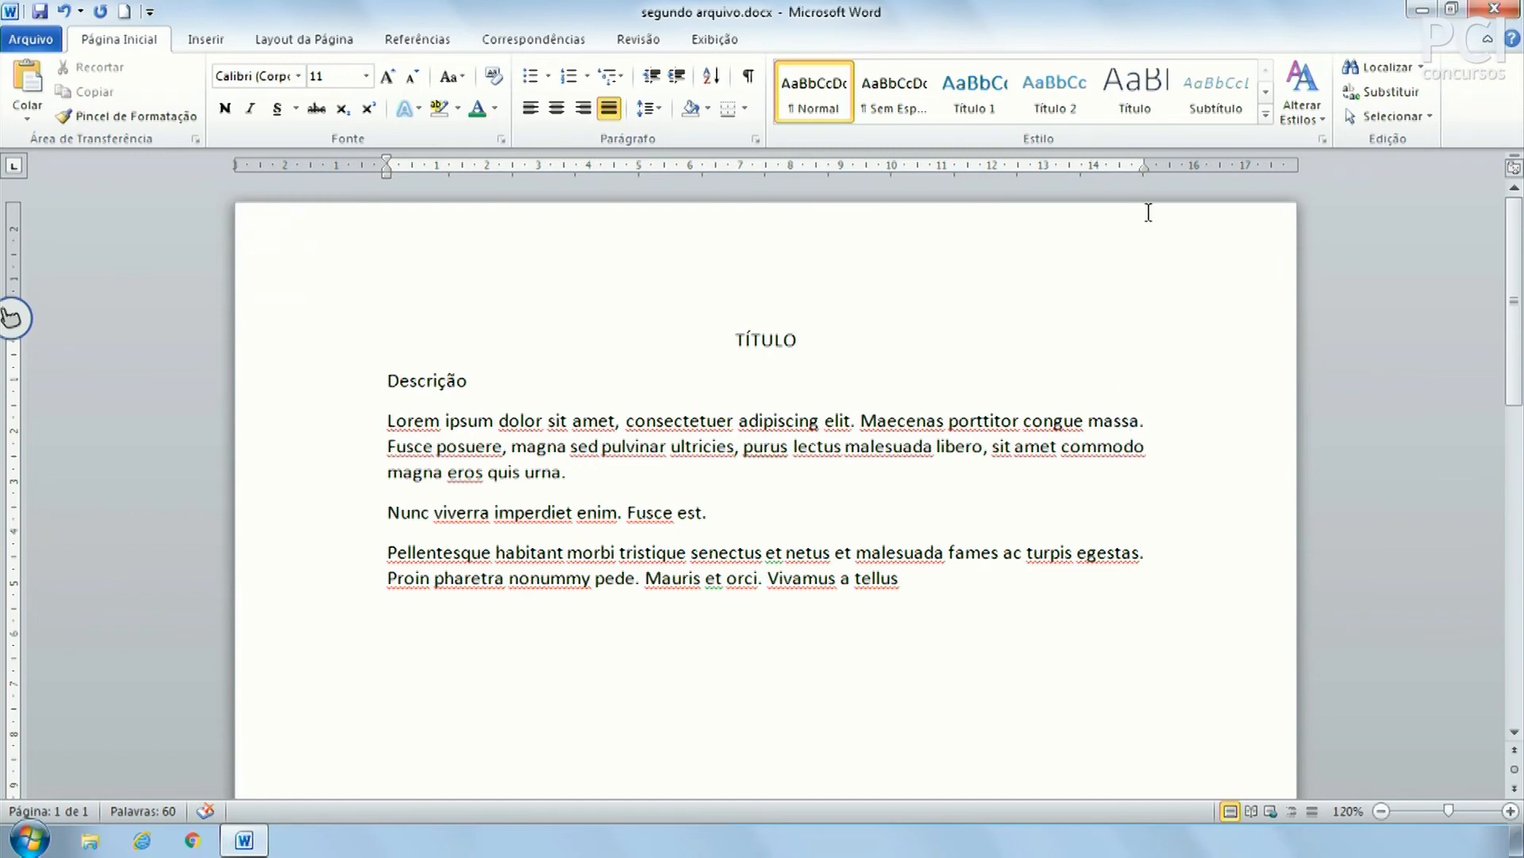
{"action": "left_click", "coordinate": [740, 459]}
{"action": "left_click", "coordinate": [390, 421]}
{"action": "left_click_drag", "start_coordinate": [1145, 160], "coordinate": [1145, 160]}
{"action": "left_click_drag", "start_coordinate": [389, 164], "coordinate": [389, 169]}
{"action": "left_click_drag", "start_coordinate": [946, 597], "coordinate": [364, 426]}
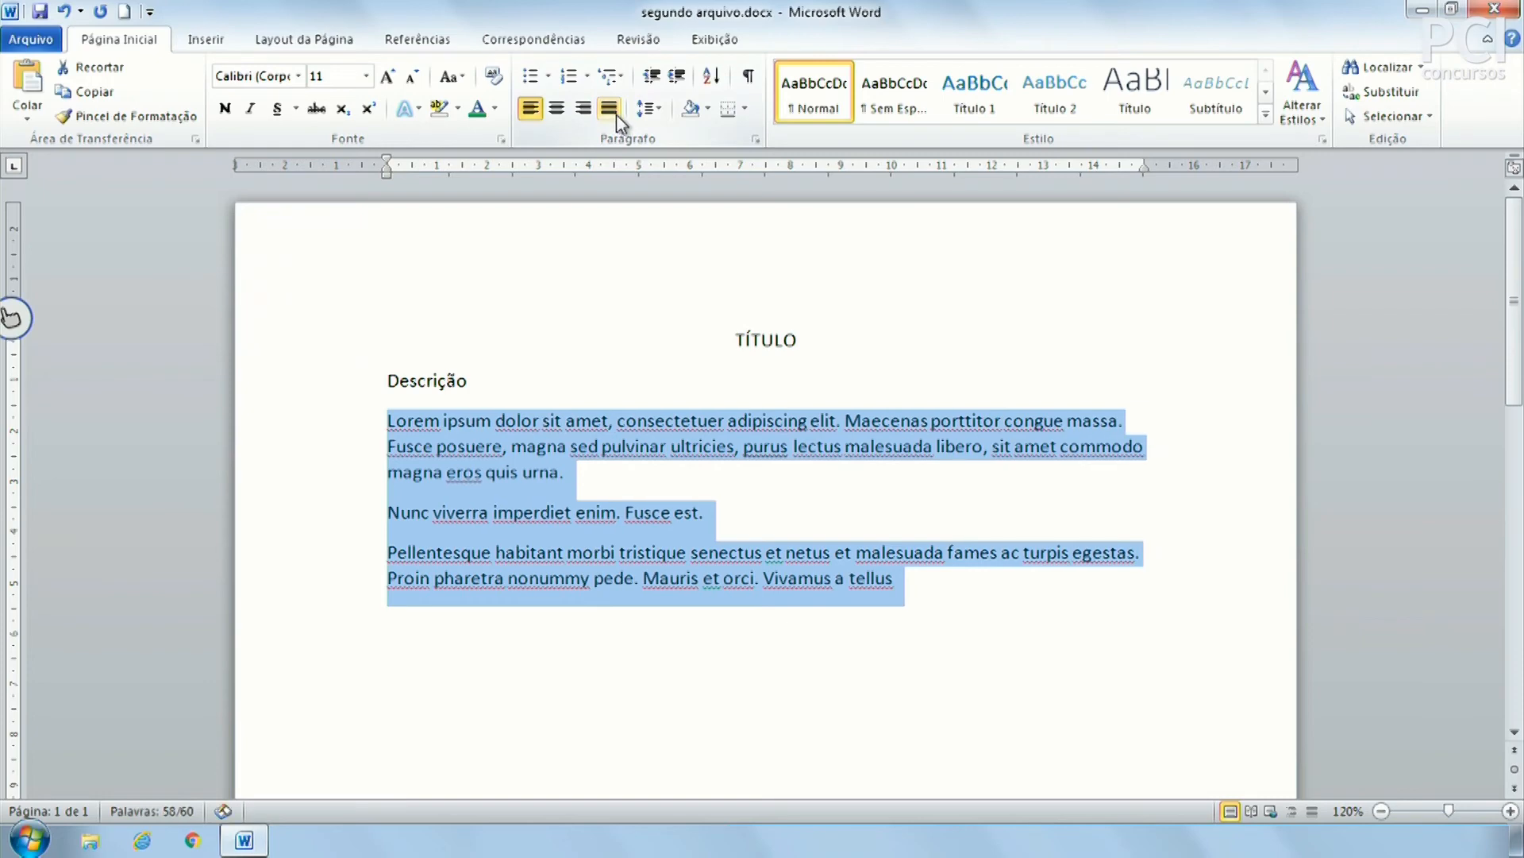
Enlarge the selected text's font, then left-align the three body paragraphs
{"action": "left_click", "coordinate": [391, 77]}
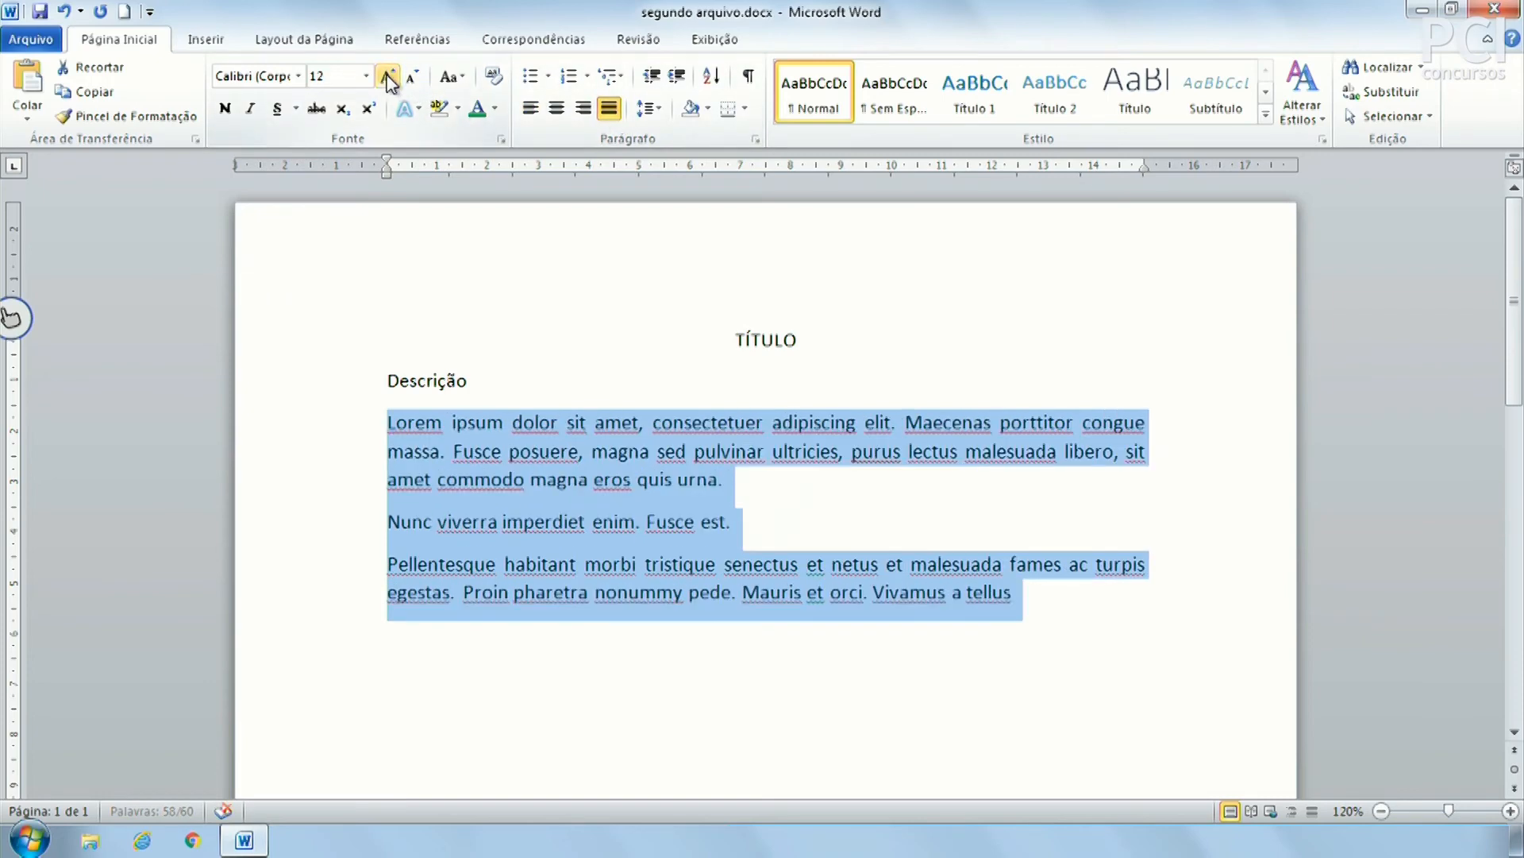
{"action": "left_click", "coordinate": [391, 77]}
{"action": "left_click", "coordinate": [391, 77]}
{"action": "left_click", "coordinate": [413, 77]}
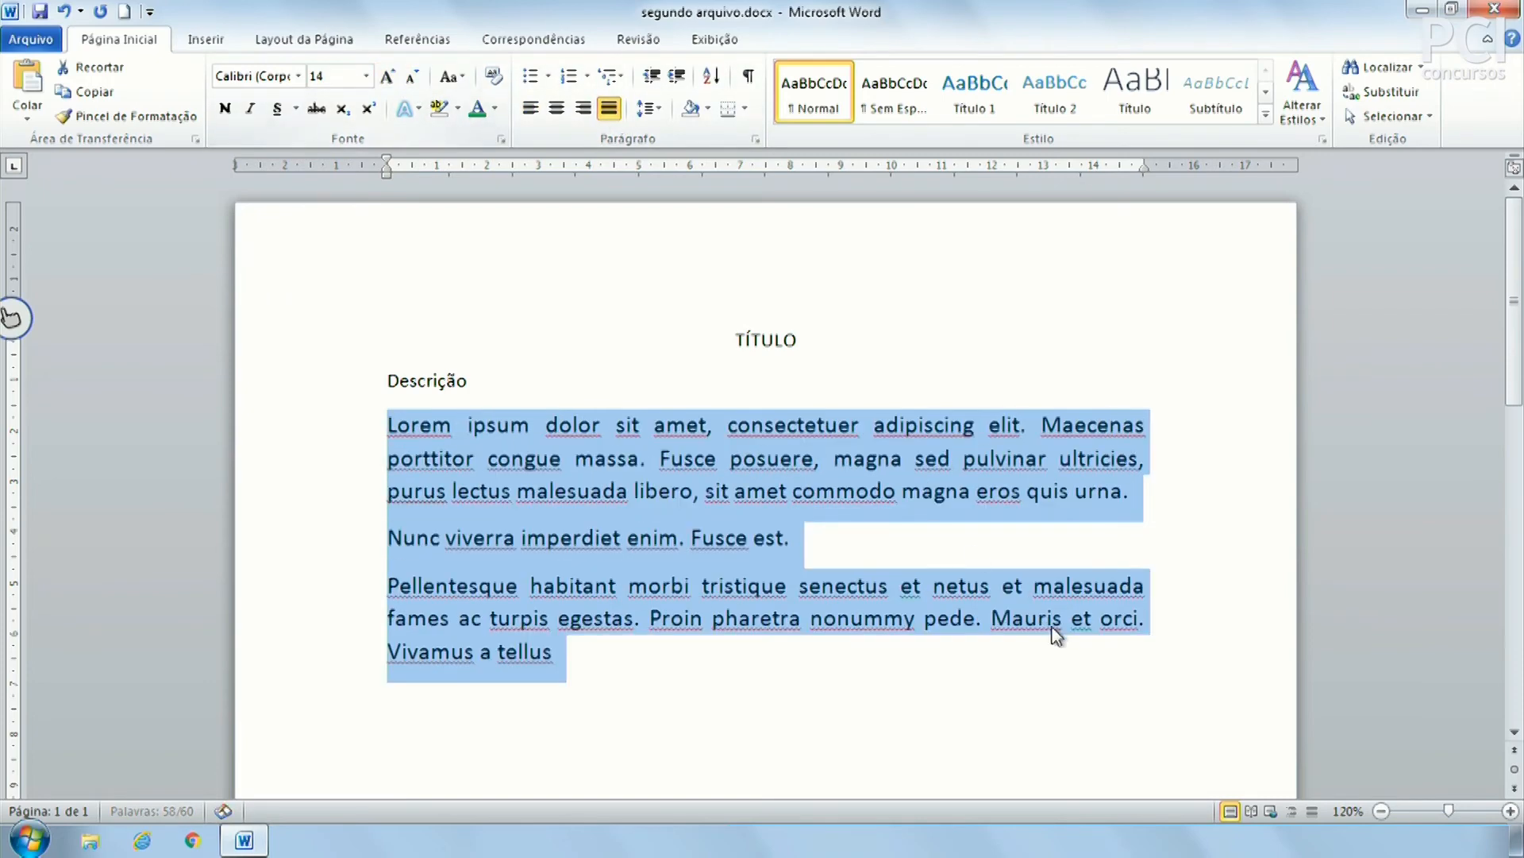
{"action": "left_click", "coordinate": [1053, 619]}
{"action": "left_click", "coordinate": [348, 429]}
{"action": "left_click_drag", "start_coordinate": [350, 441], "coordinate": [347, 654]}
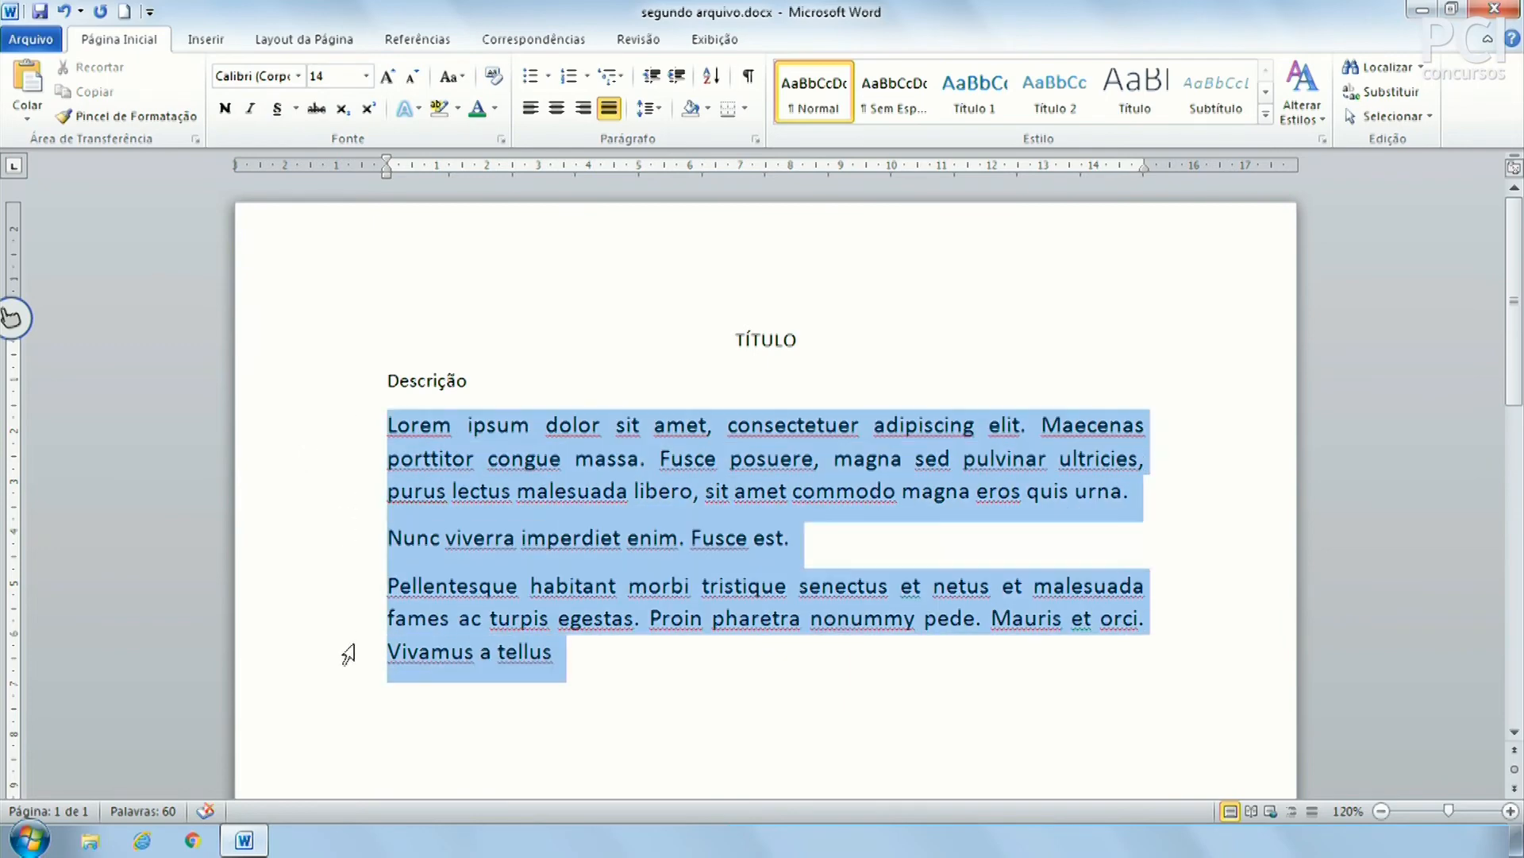
{"action": "left_click", "coordinate": [531, 109]}
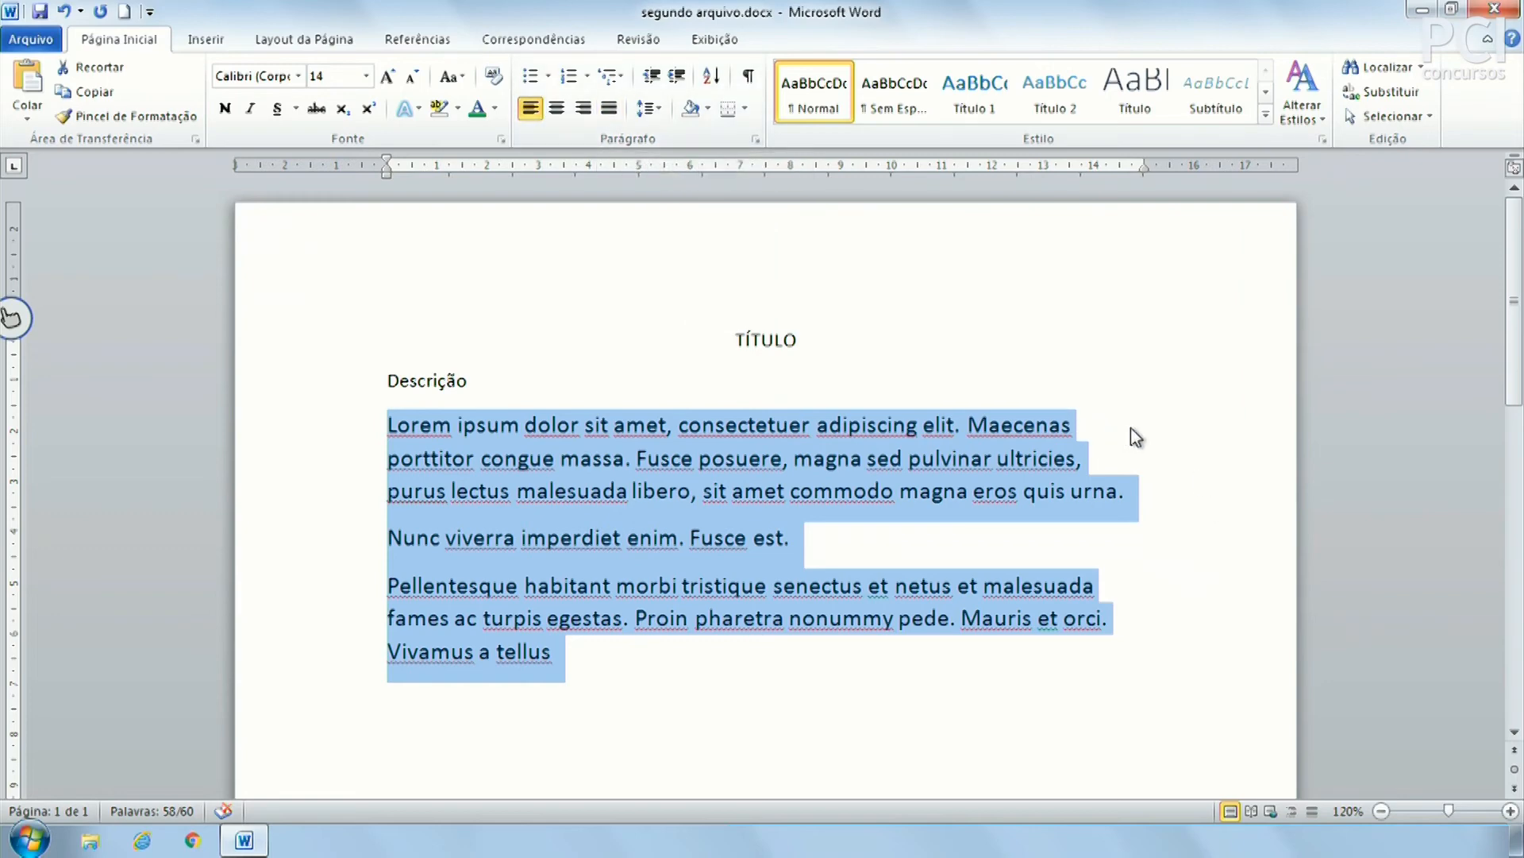
Try justifying the body paragraphs again, then leave them left-aligned
{"action": "left_click", "coordinate": [1145, 165]}
{"action": "left_click", "coordinate": [609, 109]}
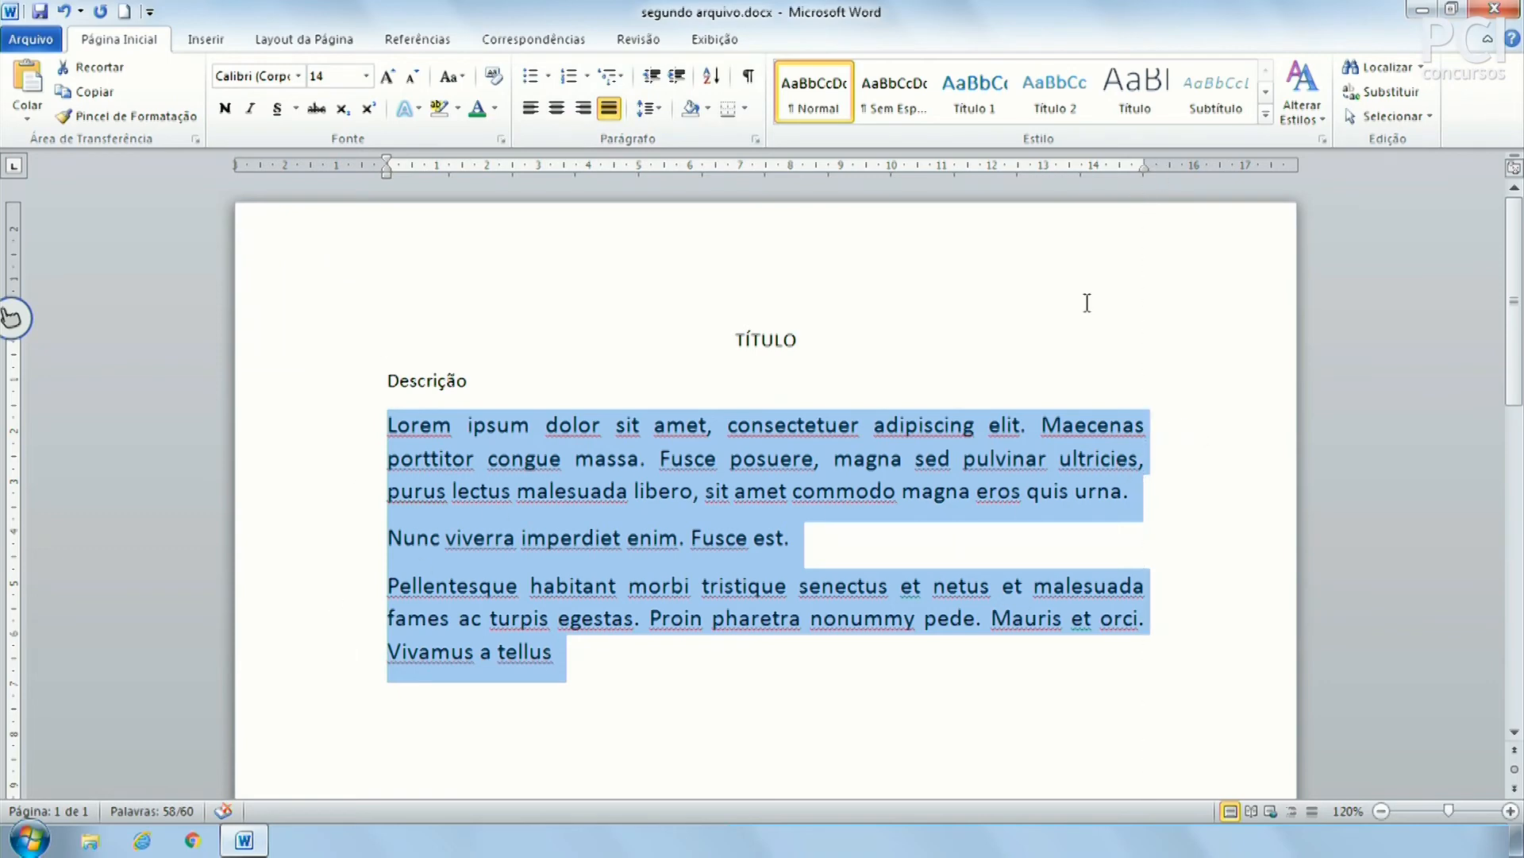
{"action": "left_click", "coordinate": [1022, 426]}
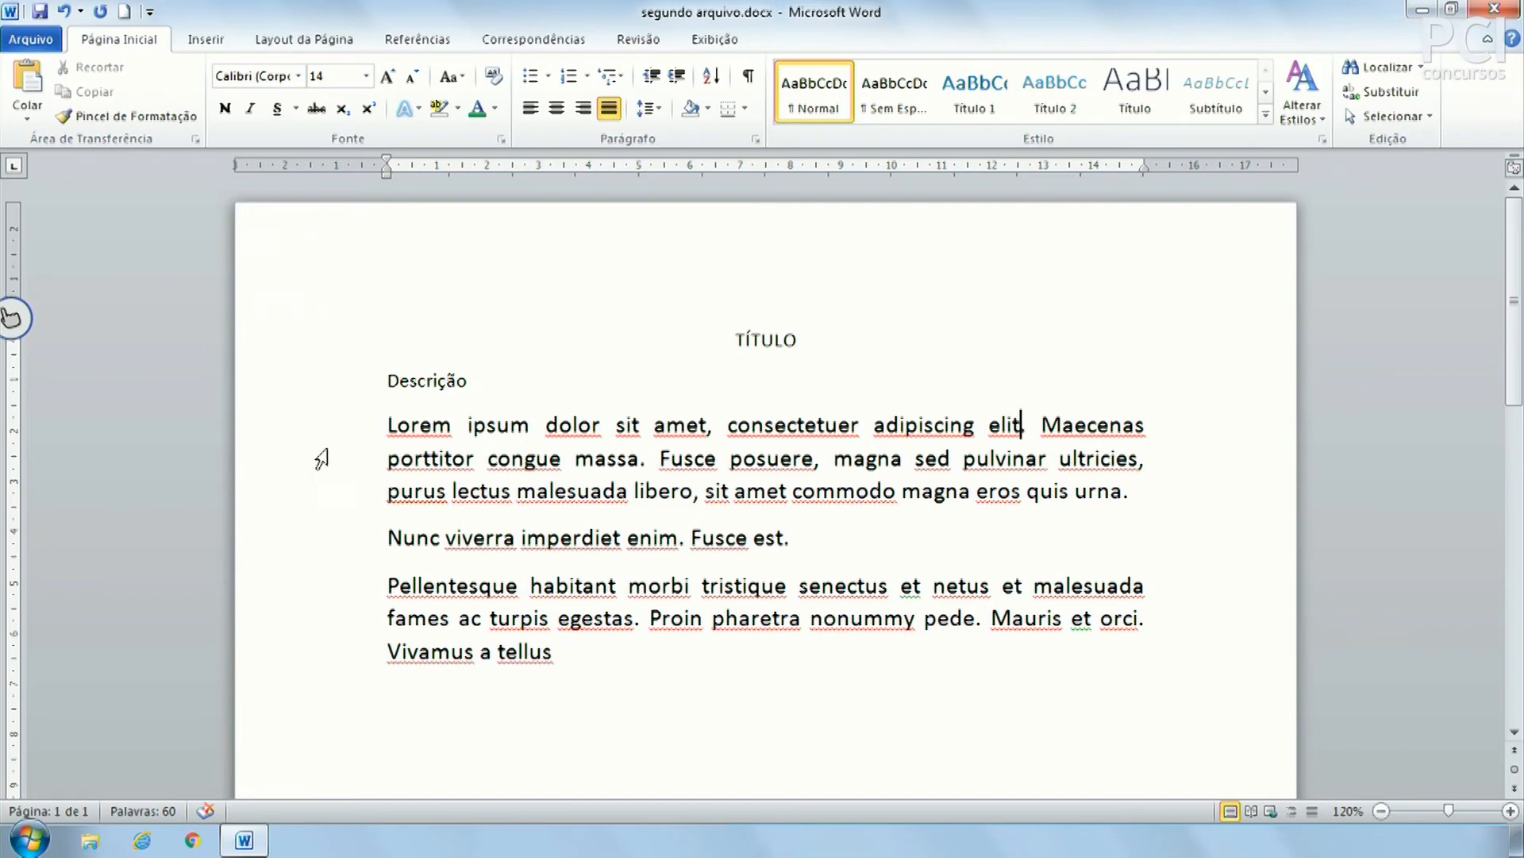
{"action": "left_click_drag", "start_coordinate": [350, 433], "coordinate": [317, 696]}
{"action": "left_click", "coordinate": [484, 536]}
{"action": "left_click_drag", "start_coordinate": [347, 419], "coordinate": [333, 704]}
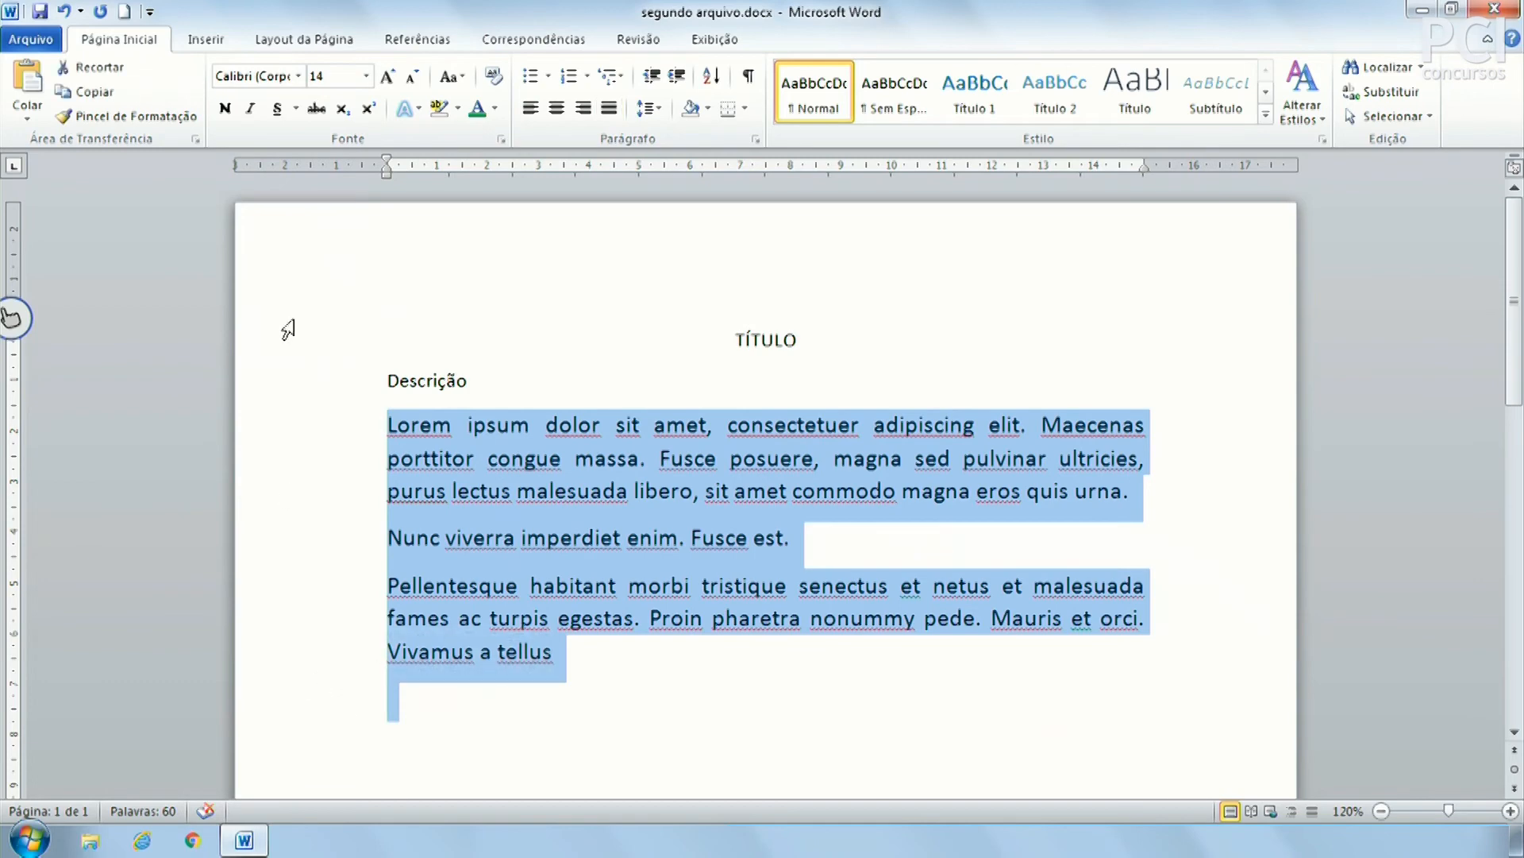
{"action": "left_click", "coordinate": [532, 111]}
{"action": "left_click", "coordinate": [1123, 466]}
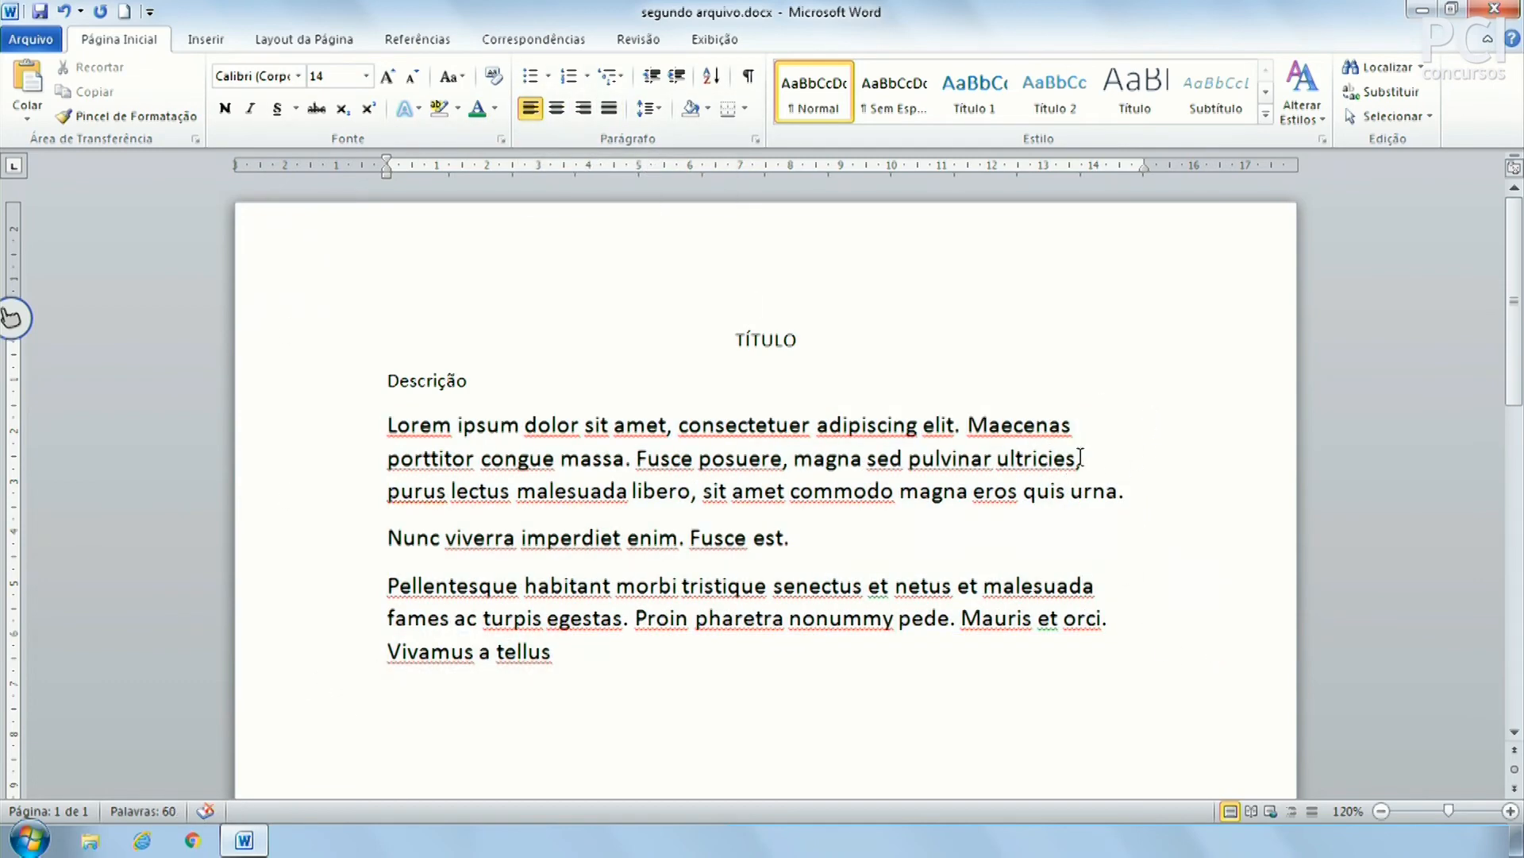
{"action": "left_click_drag", "start_coordinate": [1080, 425], "coordinate": [1080, 675]}
{"action": "left_click", "coordinate": [953, 706]}
{"action": "left_click", "coordinate": [655, 111]}
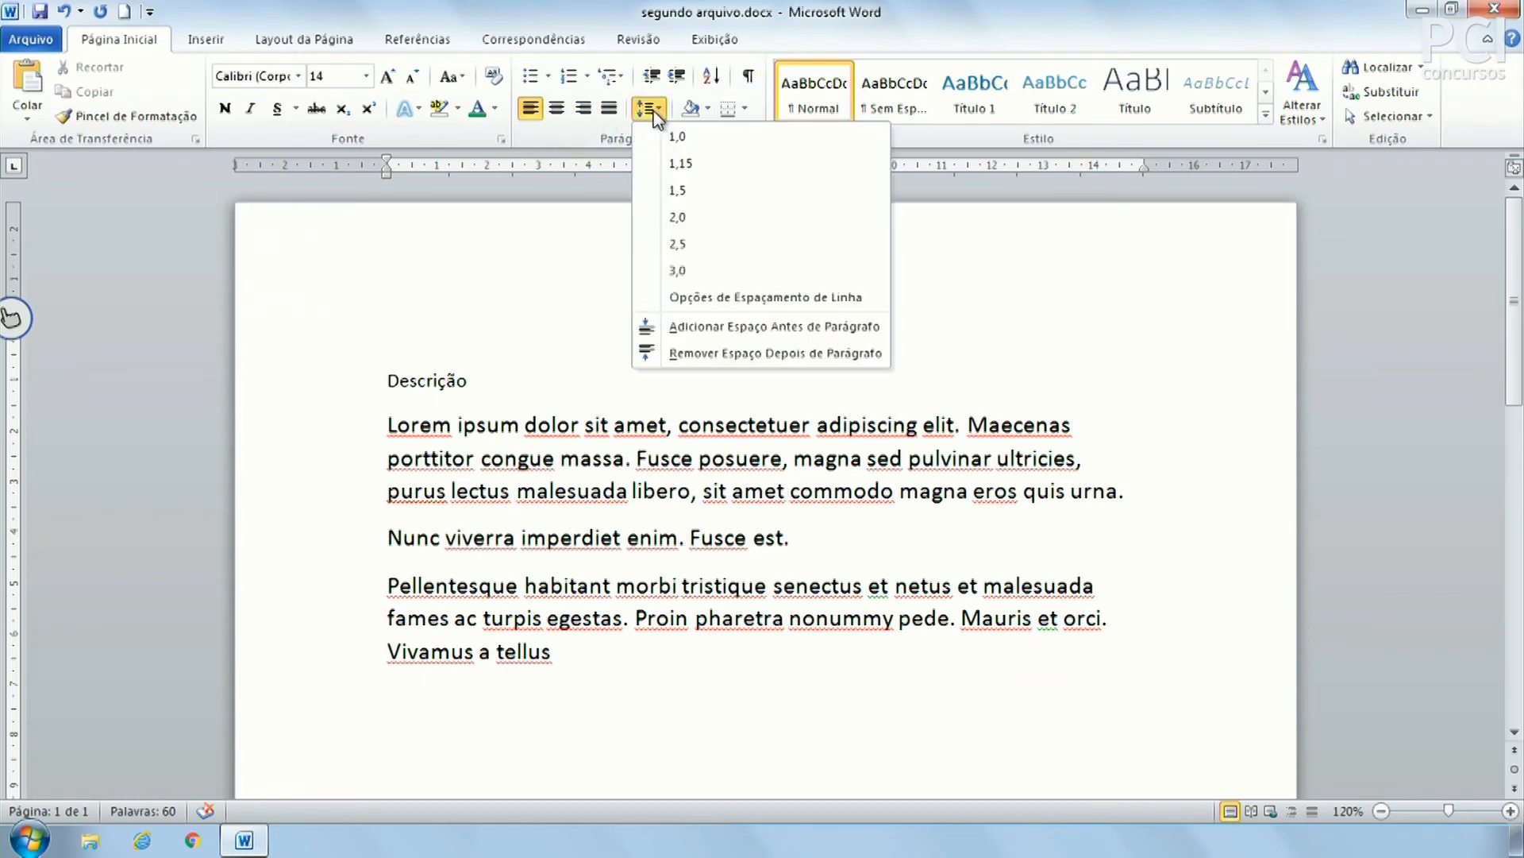
{"action": "left_click", "coordinate": [651, 111]}
{"action": "left_click", "coordinate": [651, 111]}
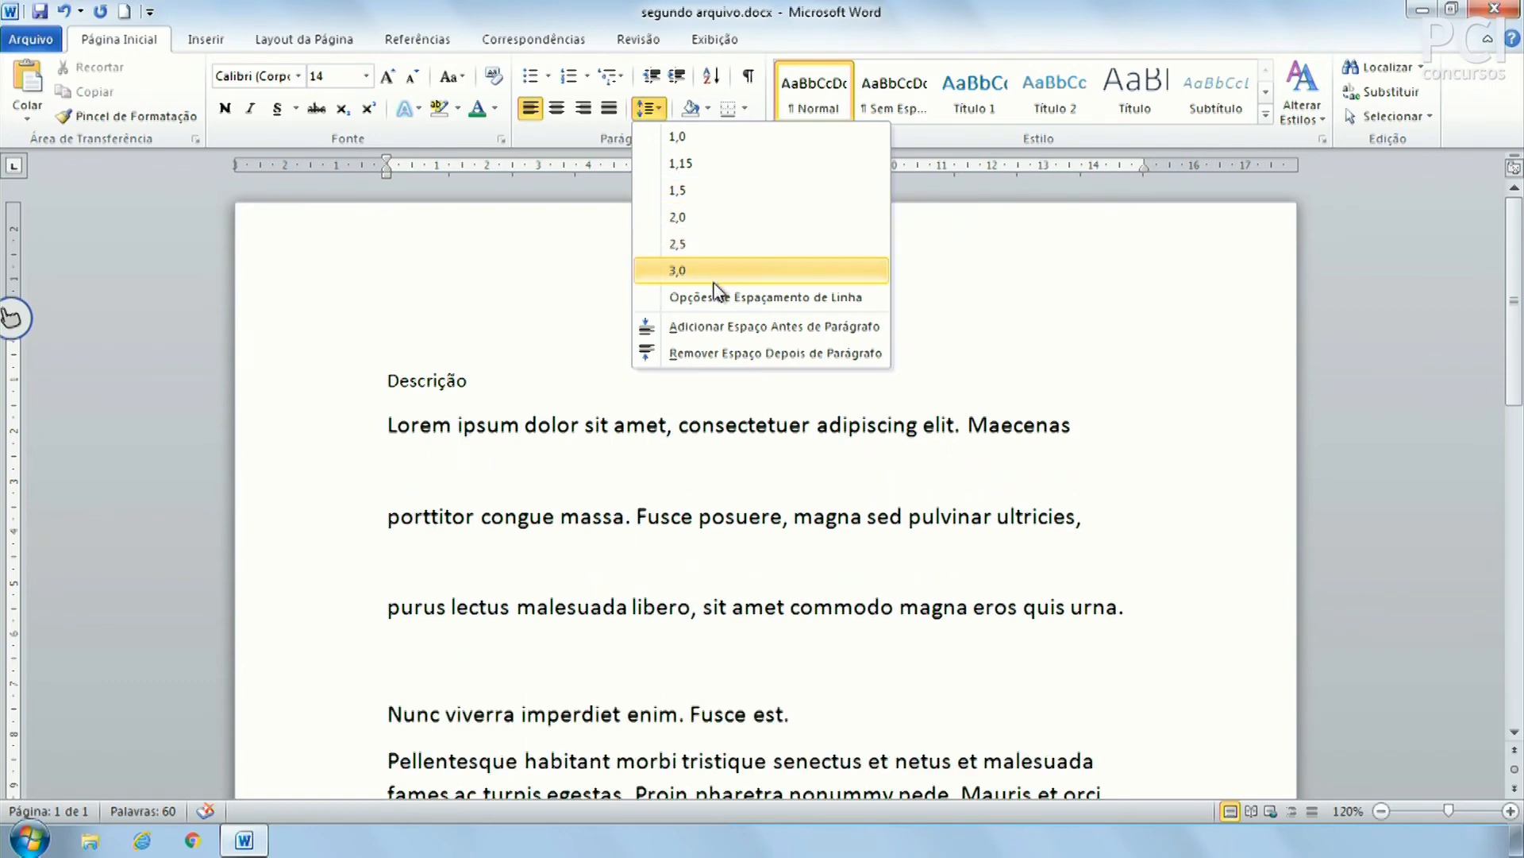
{"action": "left_click", "coordinate": [649, 107]}
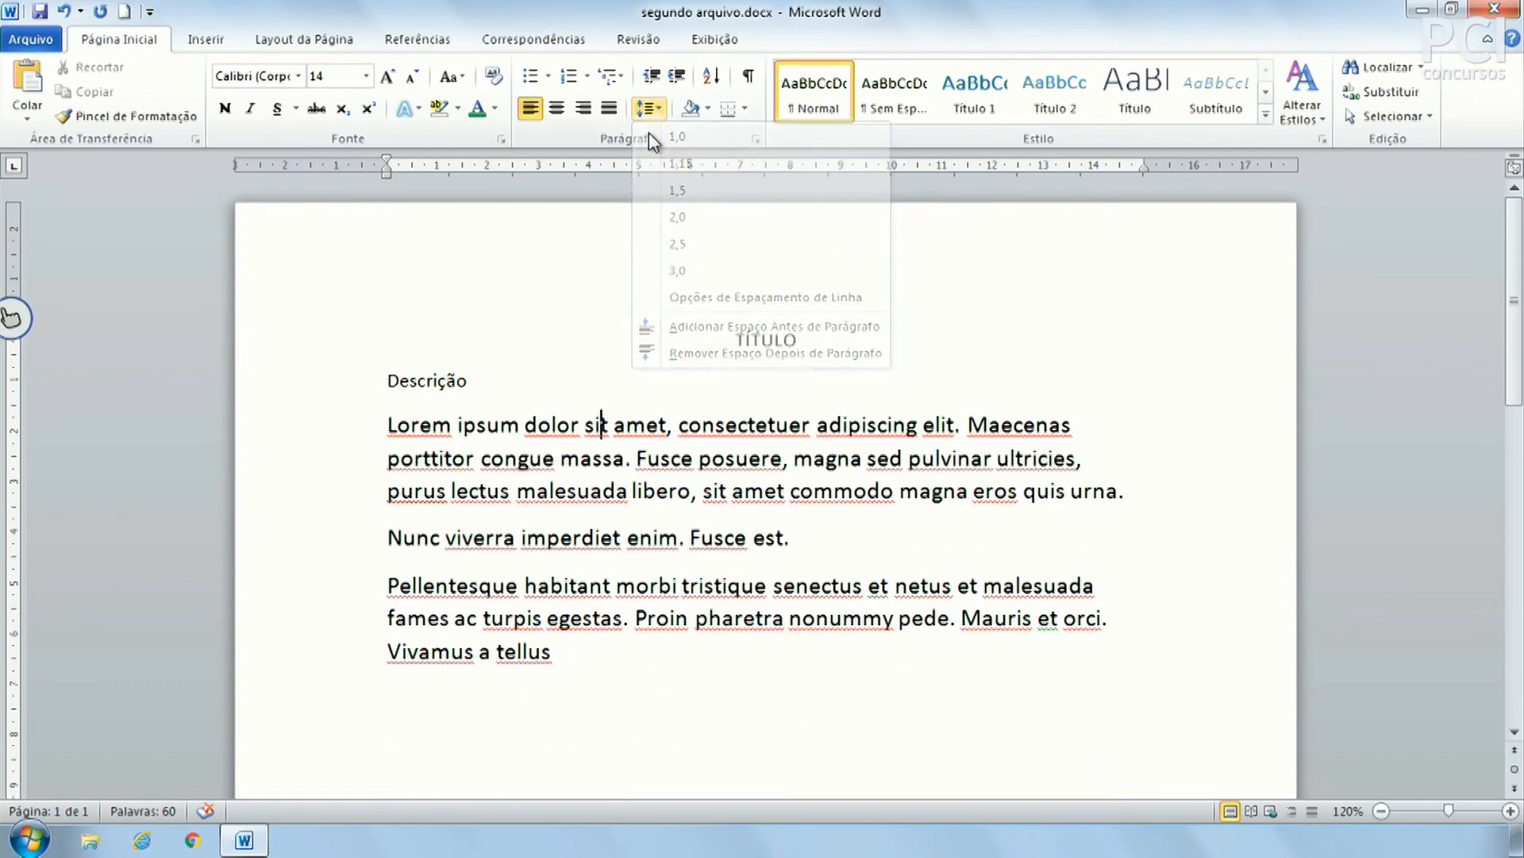
{"action": "left_click_drag", "start_coordinate": [653, 433], "coordinate": [703, 524]}
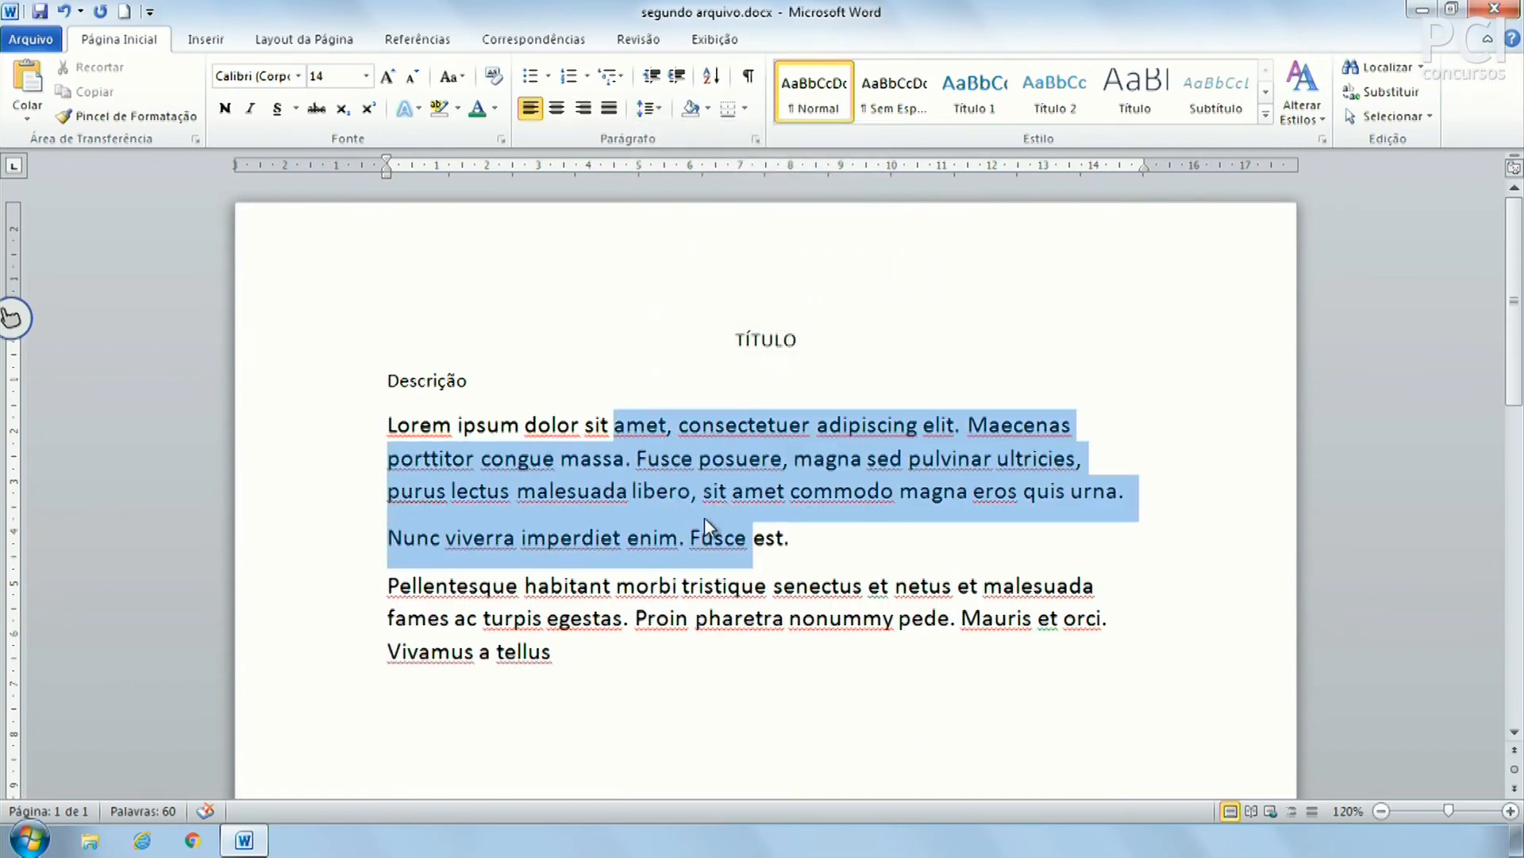
{"action": "left_click", "coordinate": [647, 458]}
{"action": "left_click", "coordinate": [649, 107]}
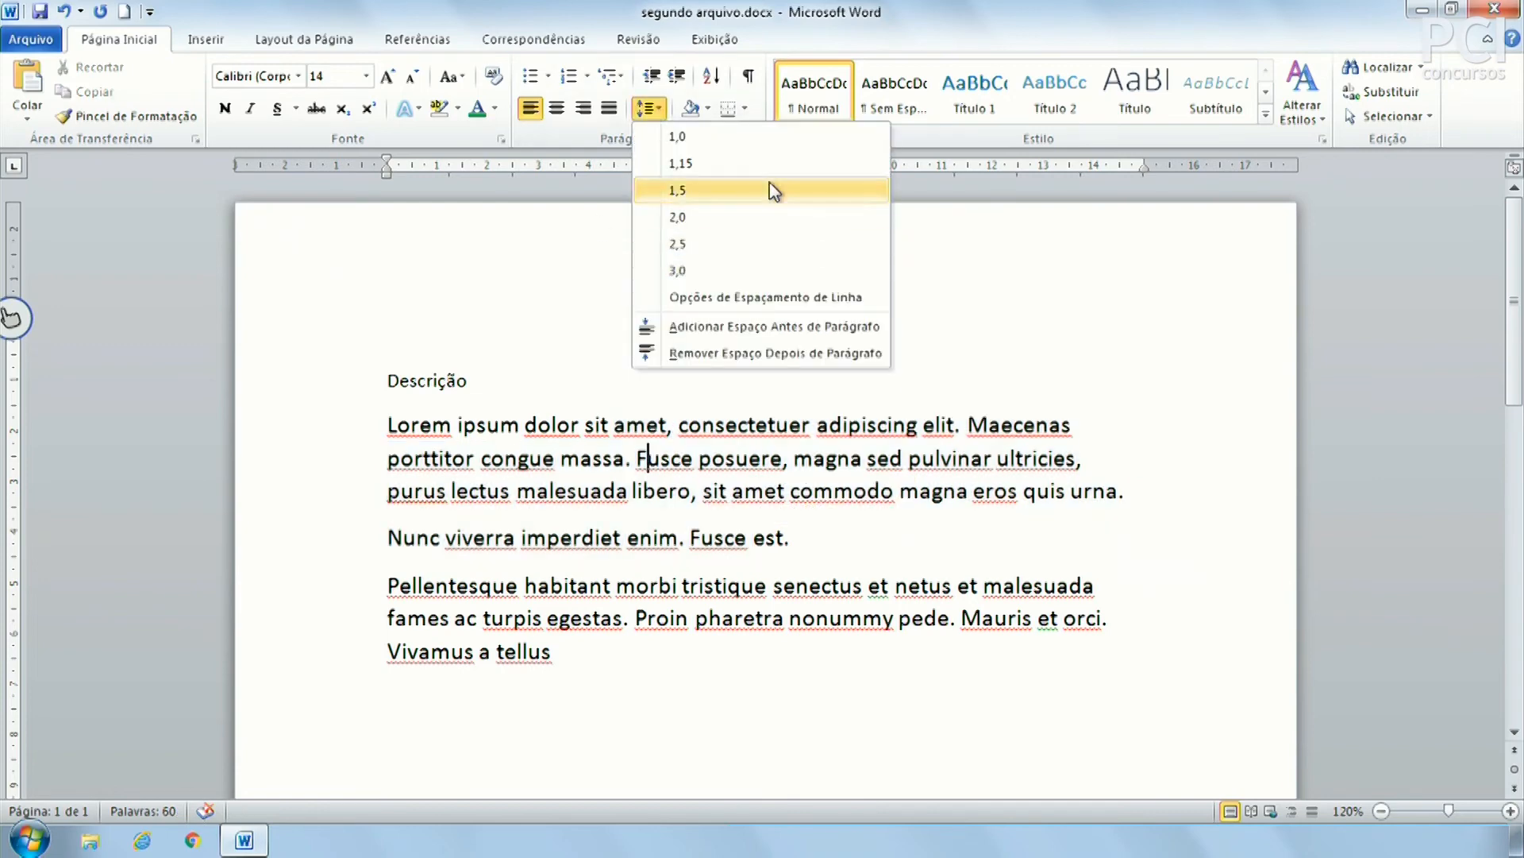
{"action": "left_click", "coordinate": [740, 516]}
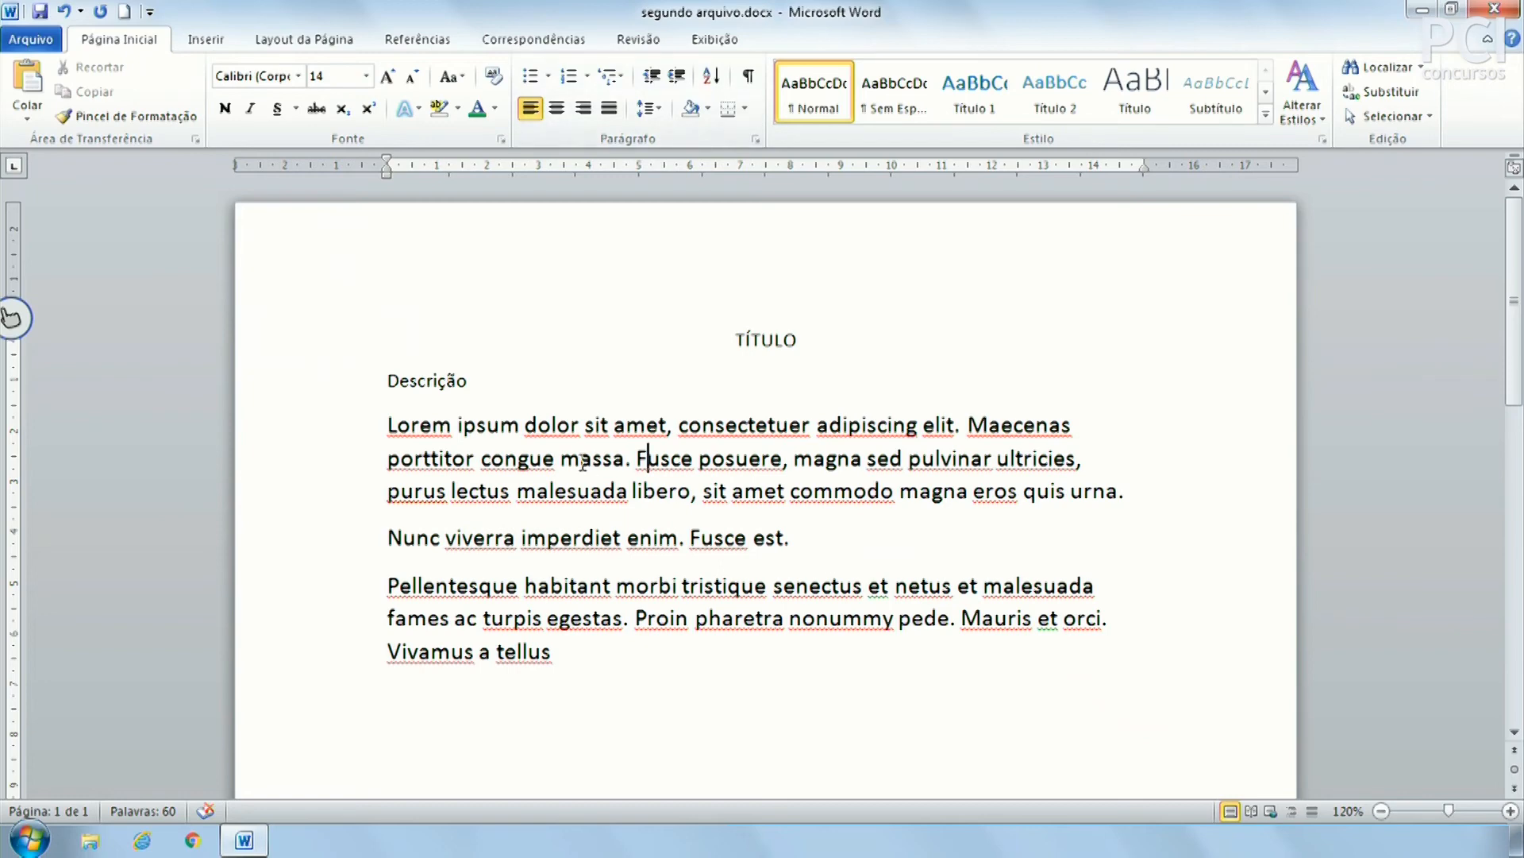
Preview shading and highlight colours on the 'Lorem'–'libero' text without applying, then show Borders options
{"action": "left_click", "coordinate": [707, 109]}
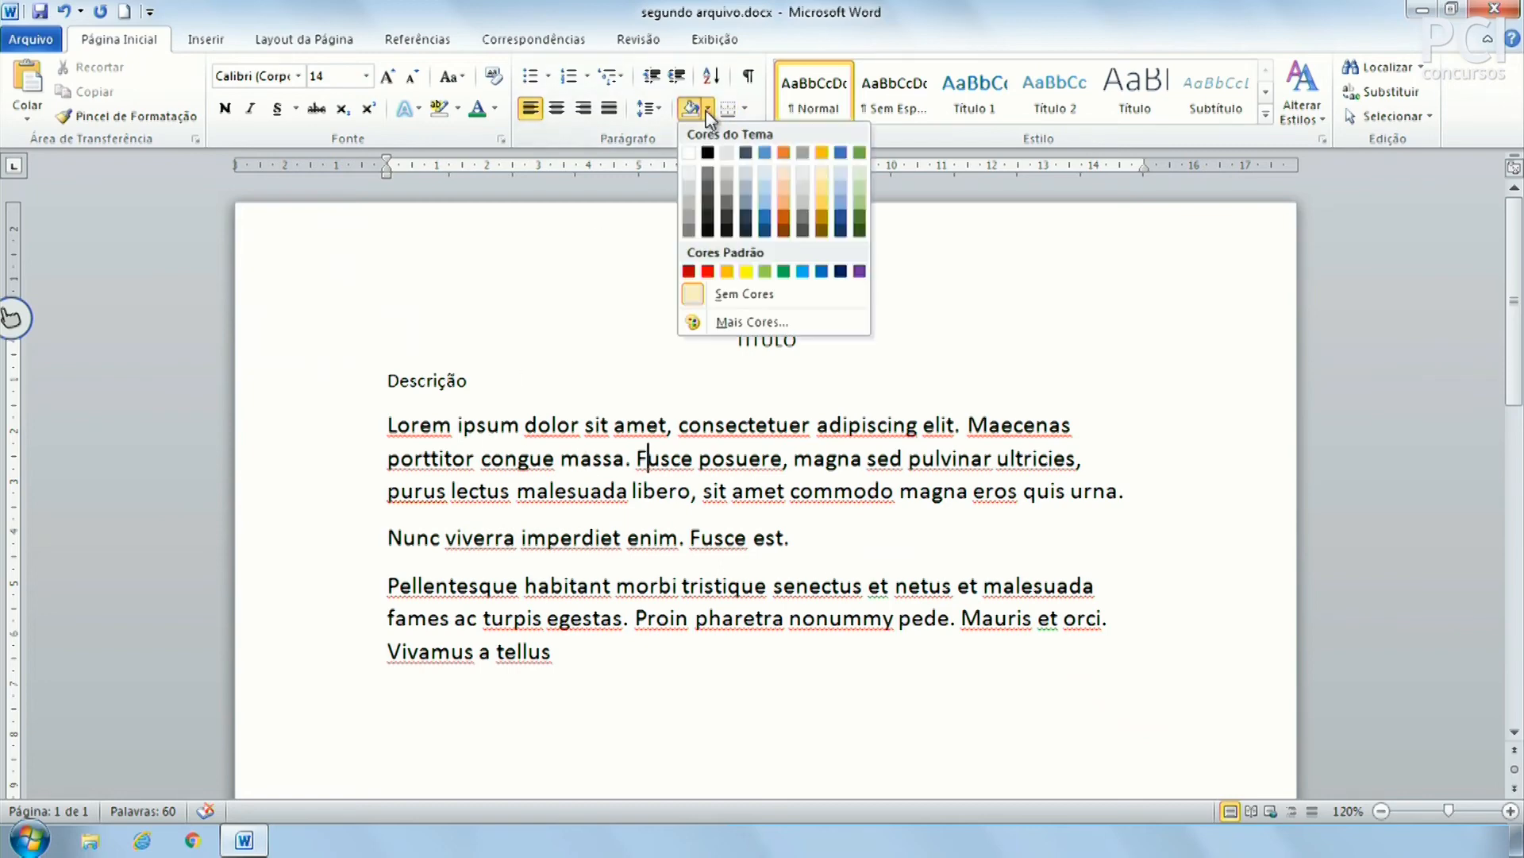
{"action": "left_click", "coordinate": [592, 354]}
{"action": "left_click_drag", "start_coordinate": [452, 427], "coordinate": [689, 493]}
{"action": "left_click", "coordinate": [711, 108]}
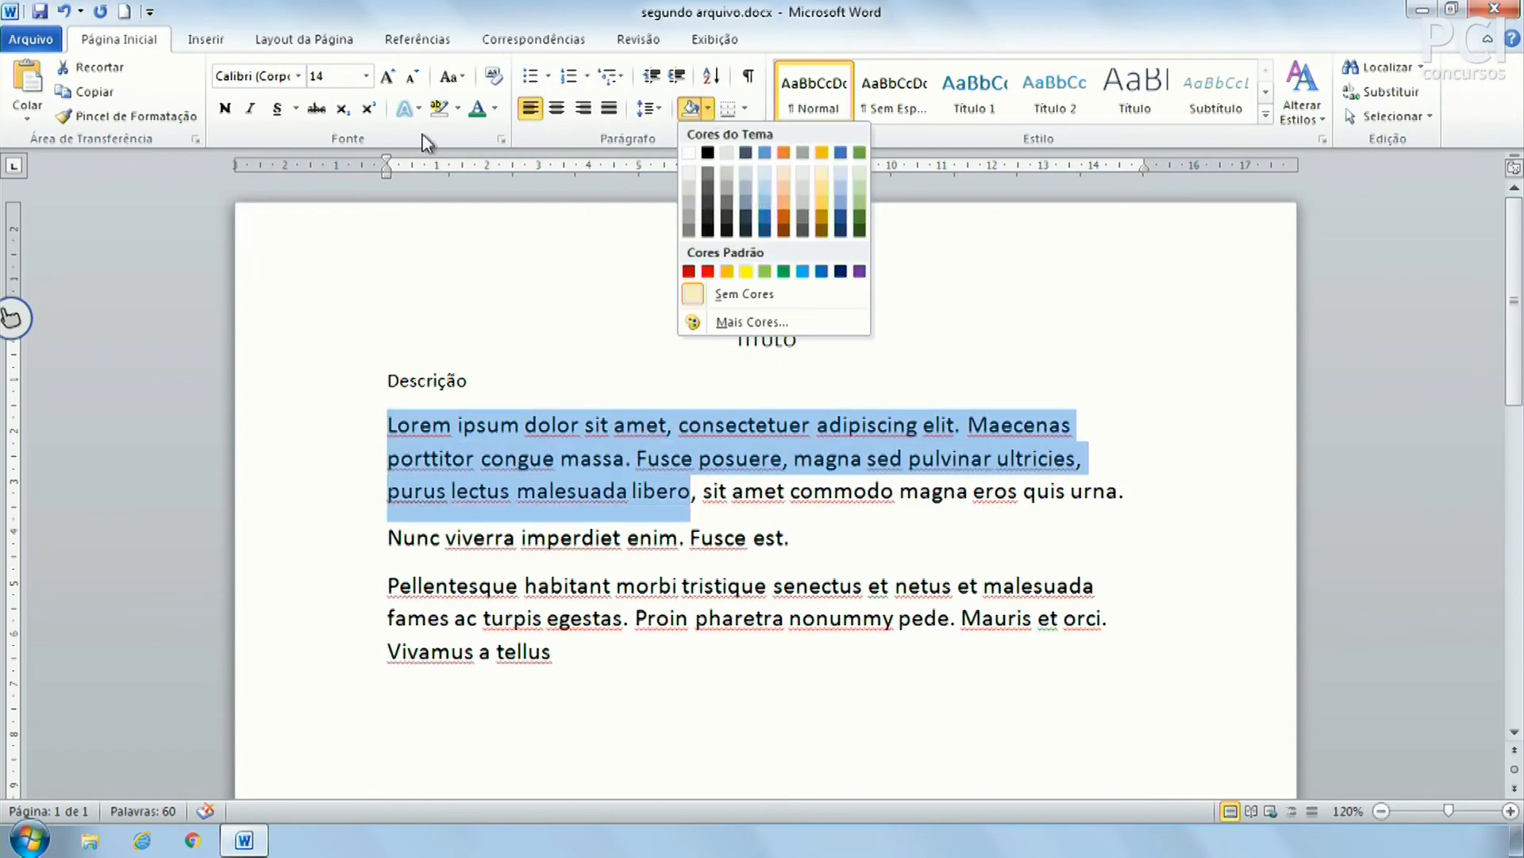
{"action": "left_click", "coordinate": [458, 108]}
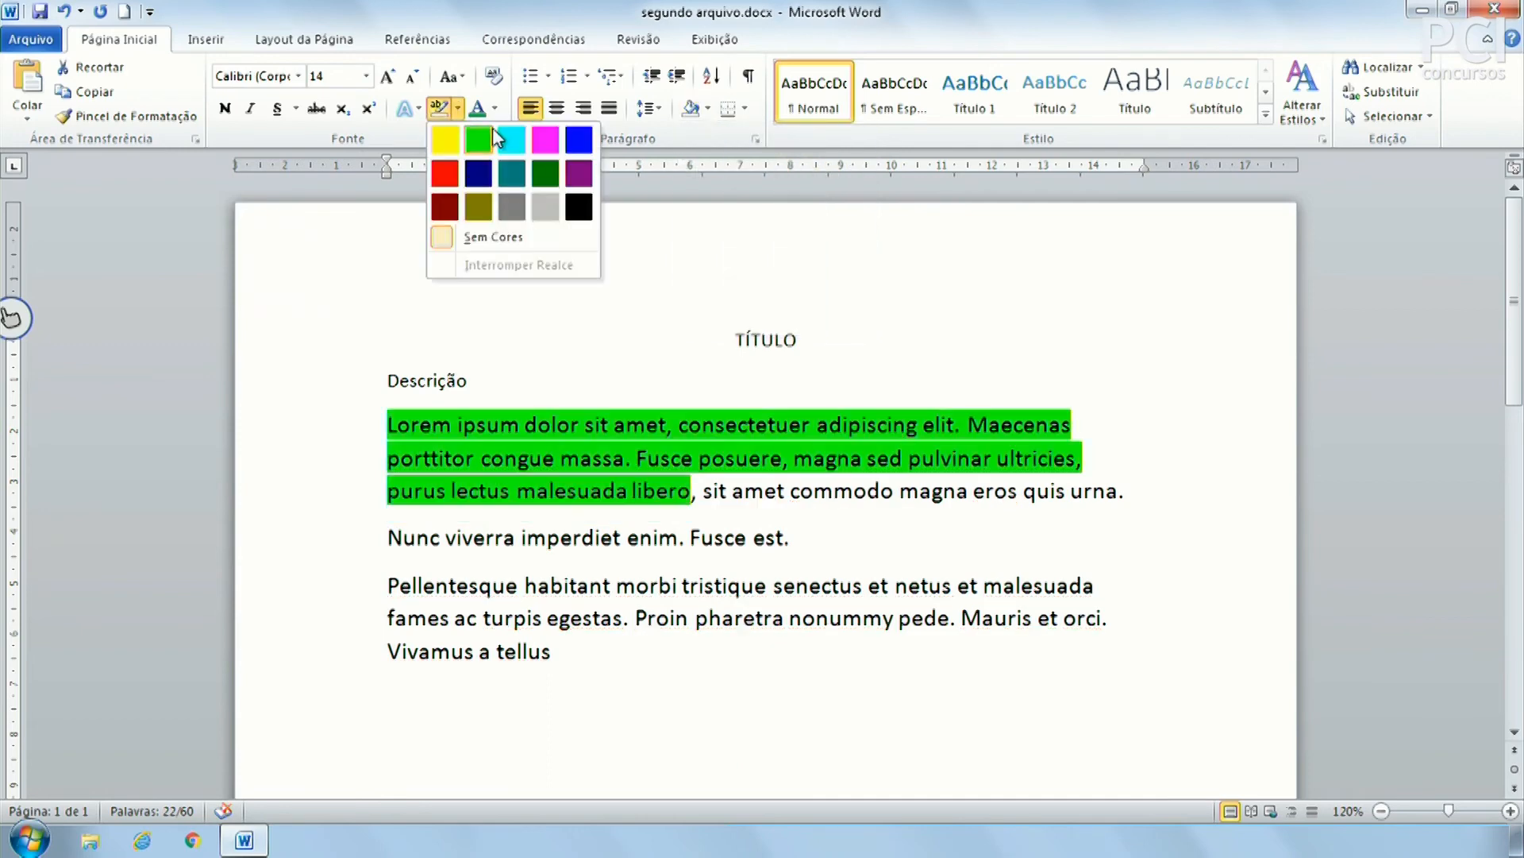
{"action": "left_click", "coordinate": [707, 109]}
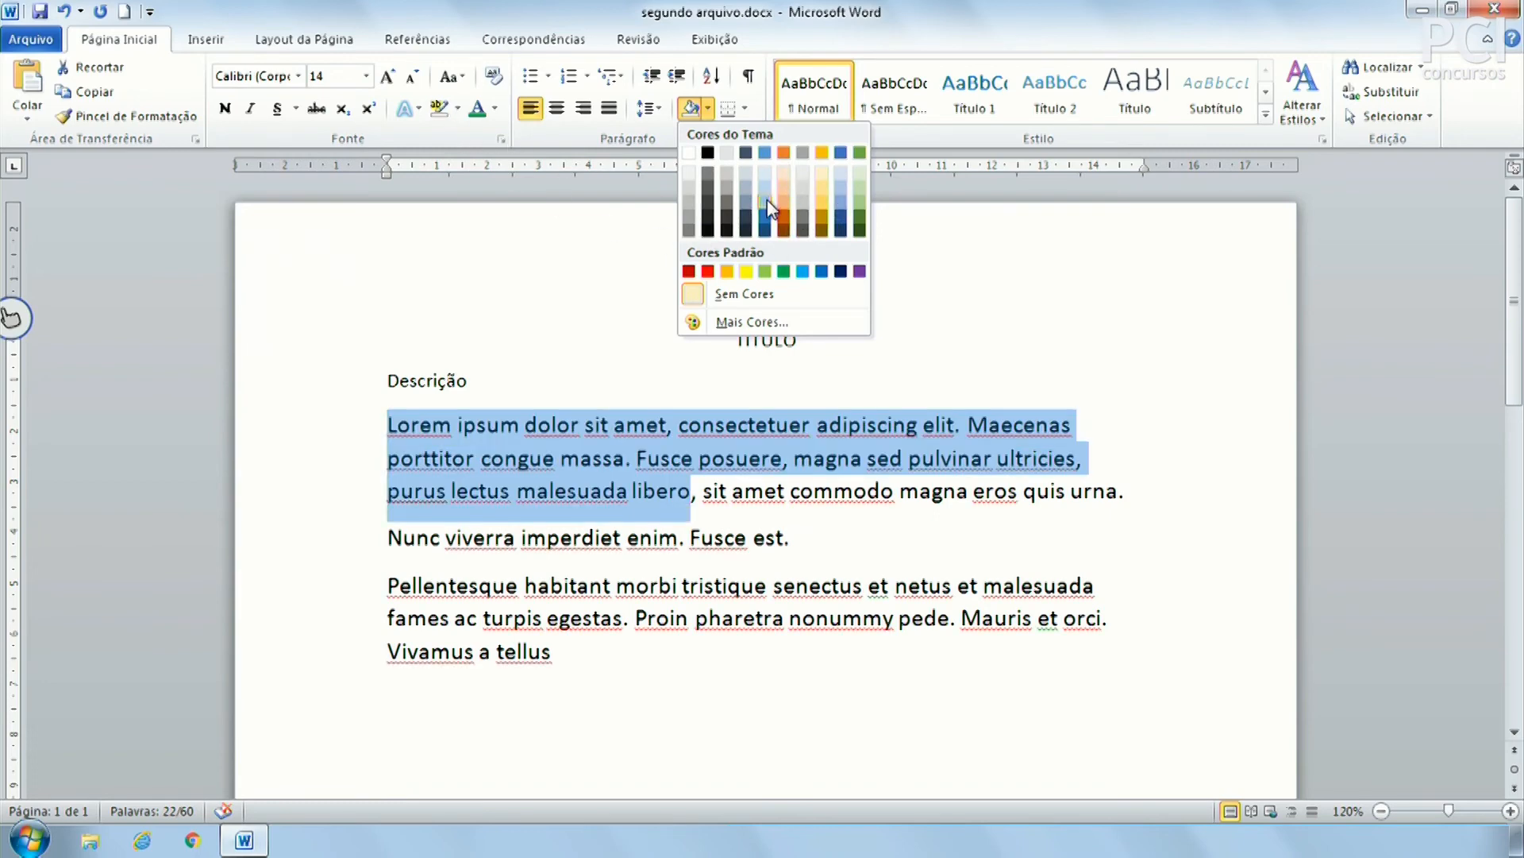
{"action": "left_click", "coordinate": [749, 463]}
{"action": "left_click", "coordinate": [612, 455]}
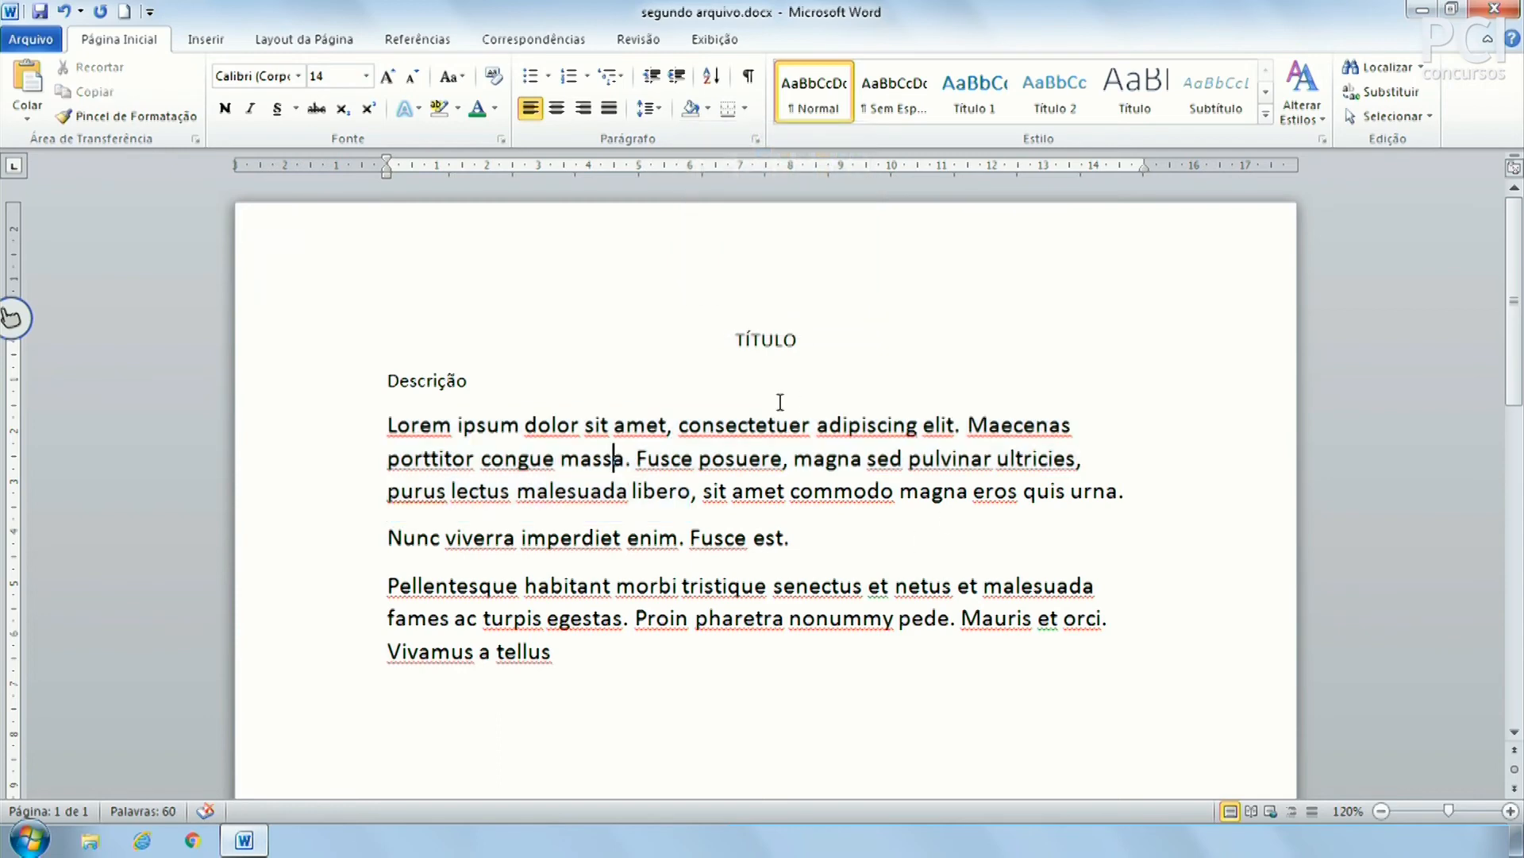
{"action": "left_click", "coordinate": [748, 110]}
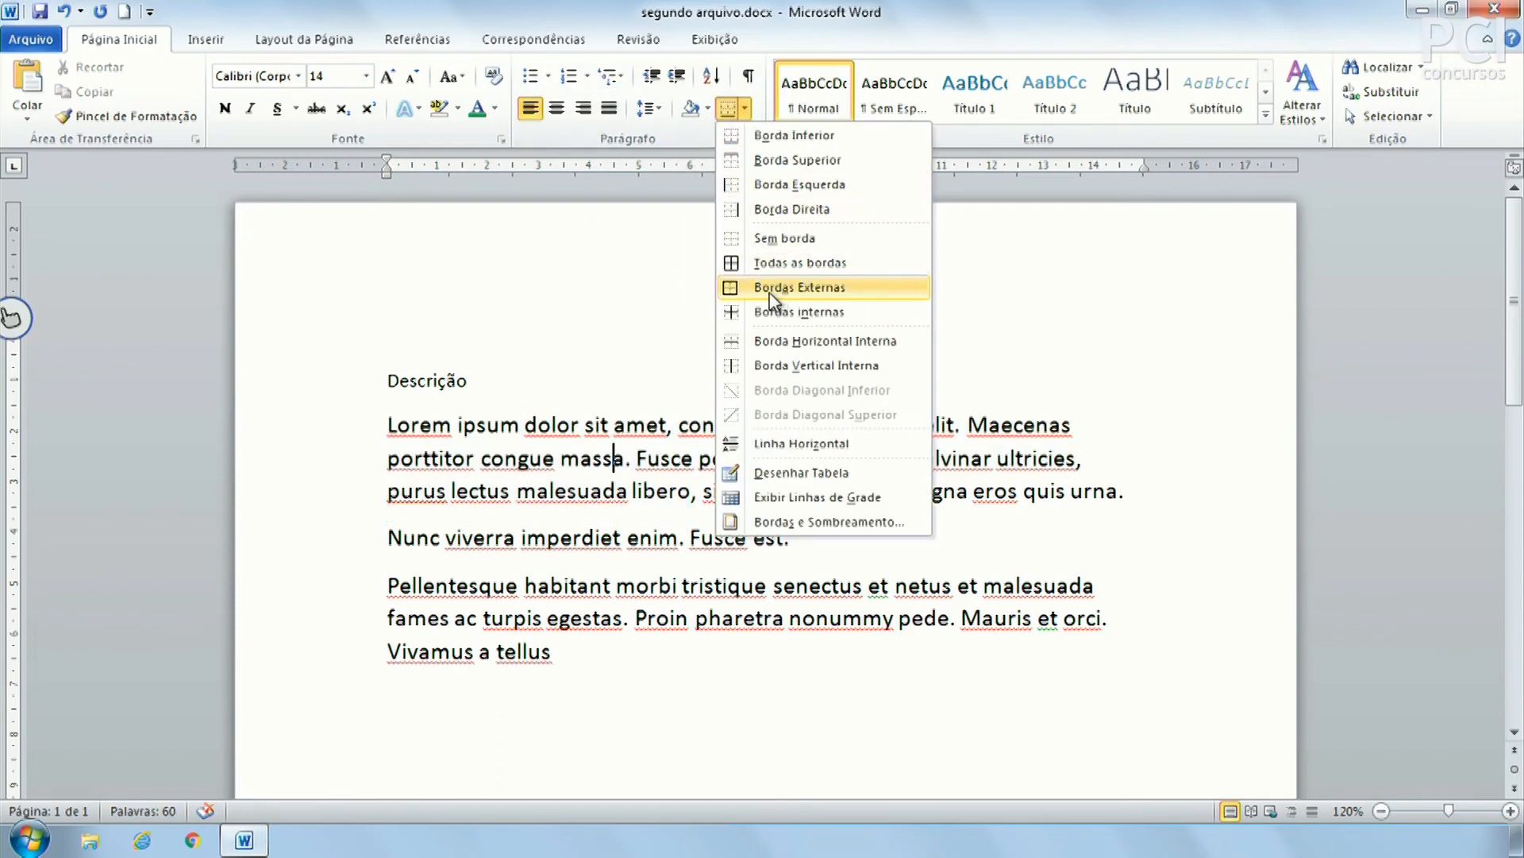
{"action": "left_click", "coordinate": [570, 424]}
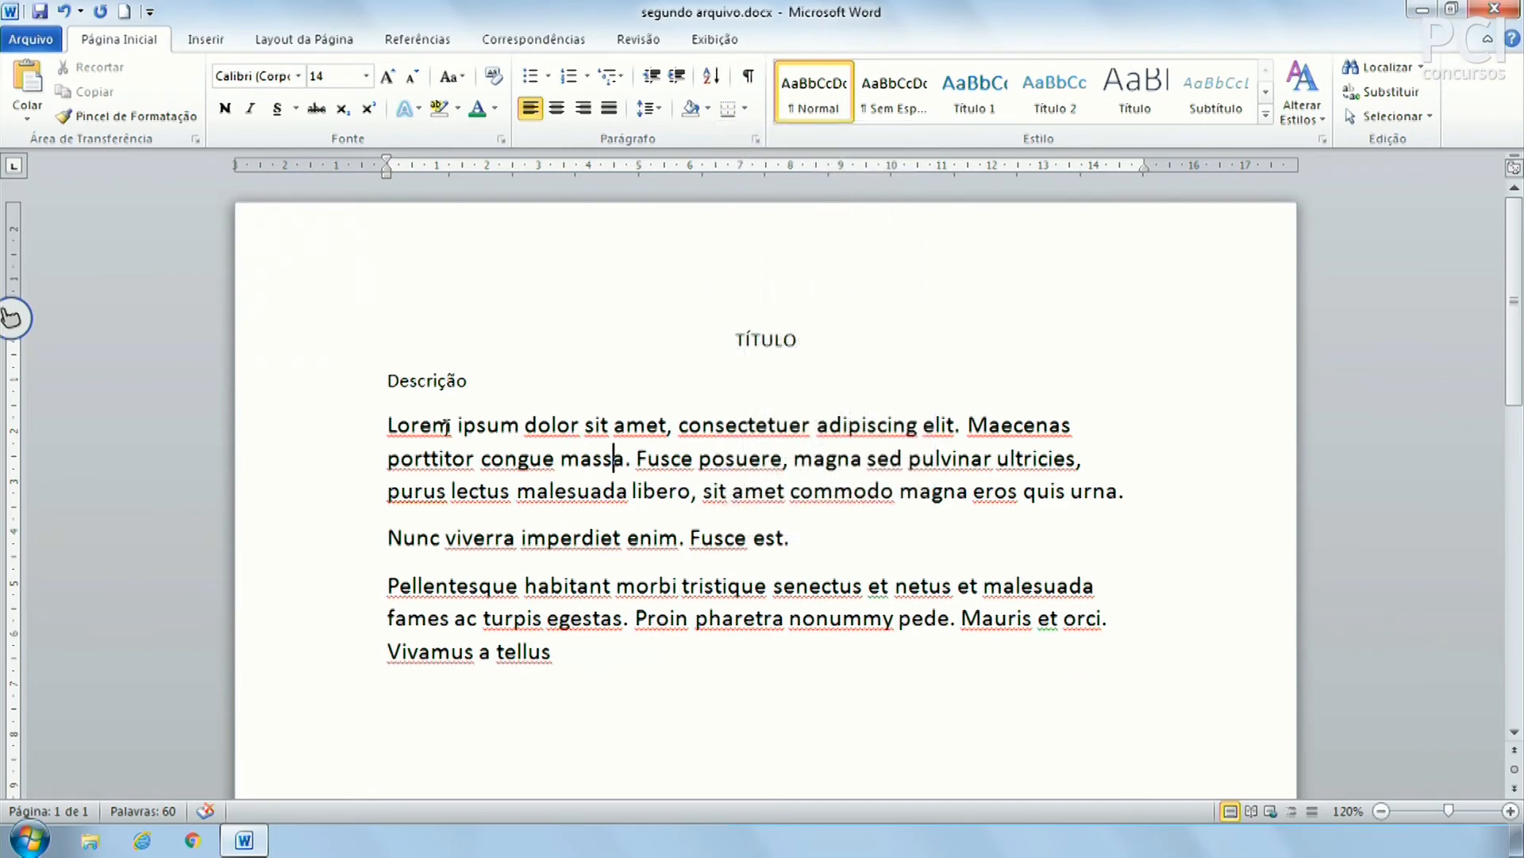
{"action": "left_click_drag", "start_coordinate": [402, 423], "coordinate": [1117, 495]}
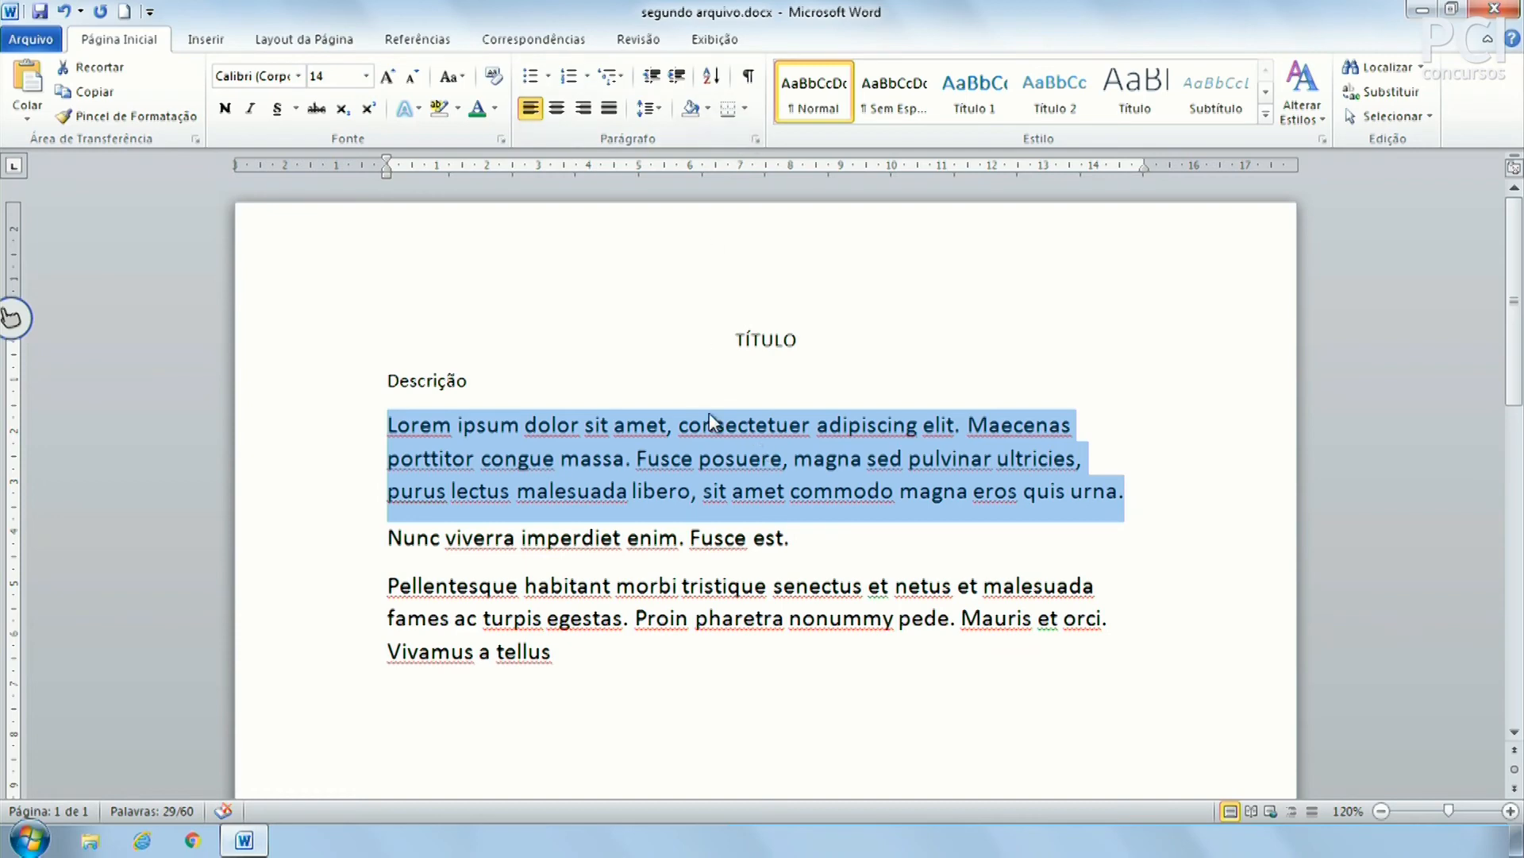
{"action": "left_click", "coordinate": [744, 109]}
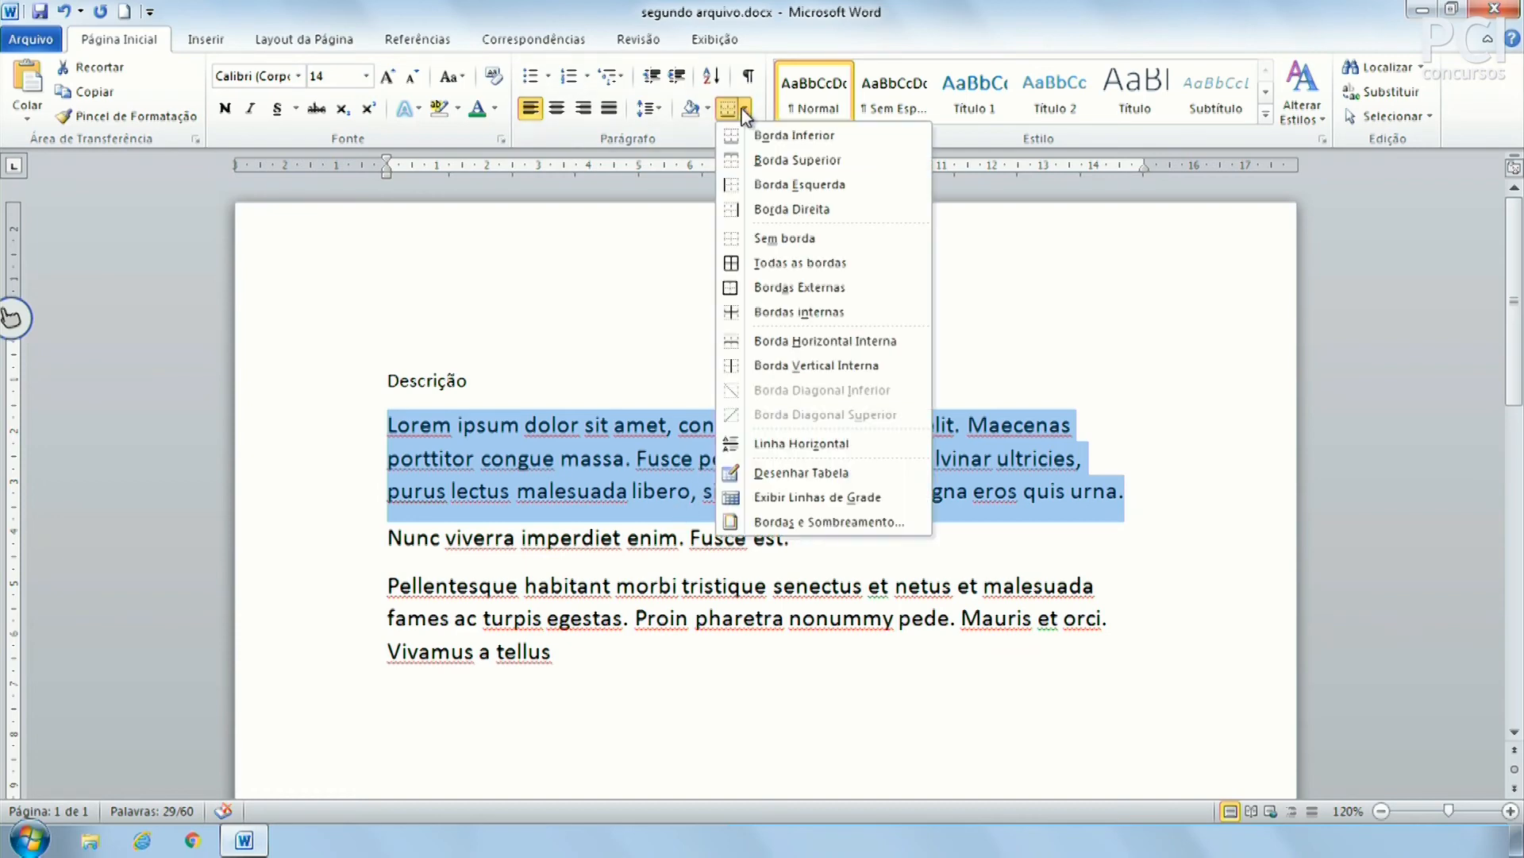
{"action": "left_click", "coordinate": [828, 293]}
{"action": "left_click", "coordinate": [536, 511]}
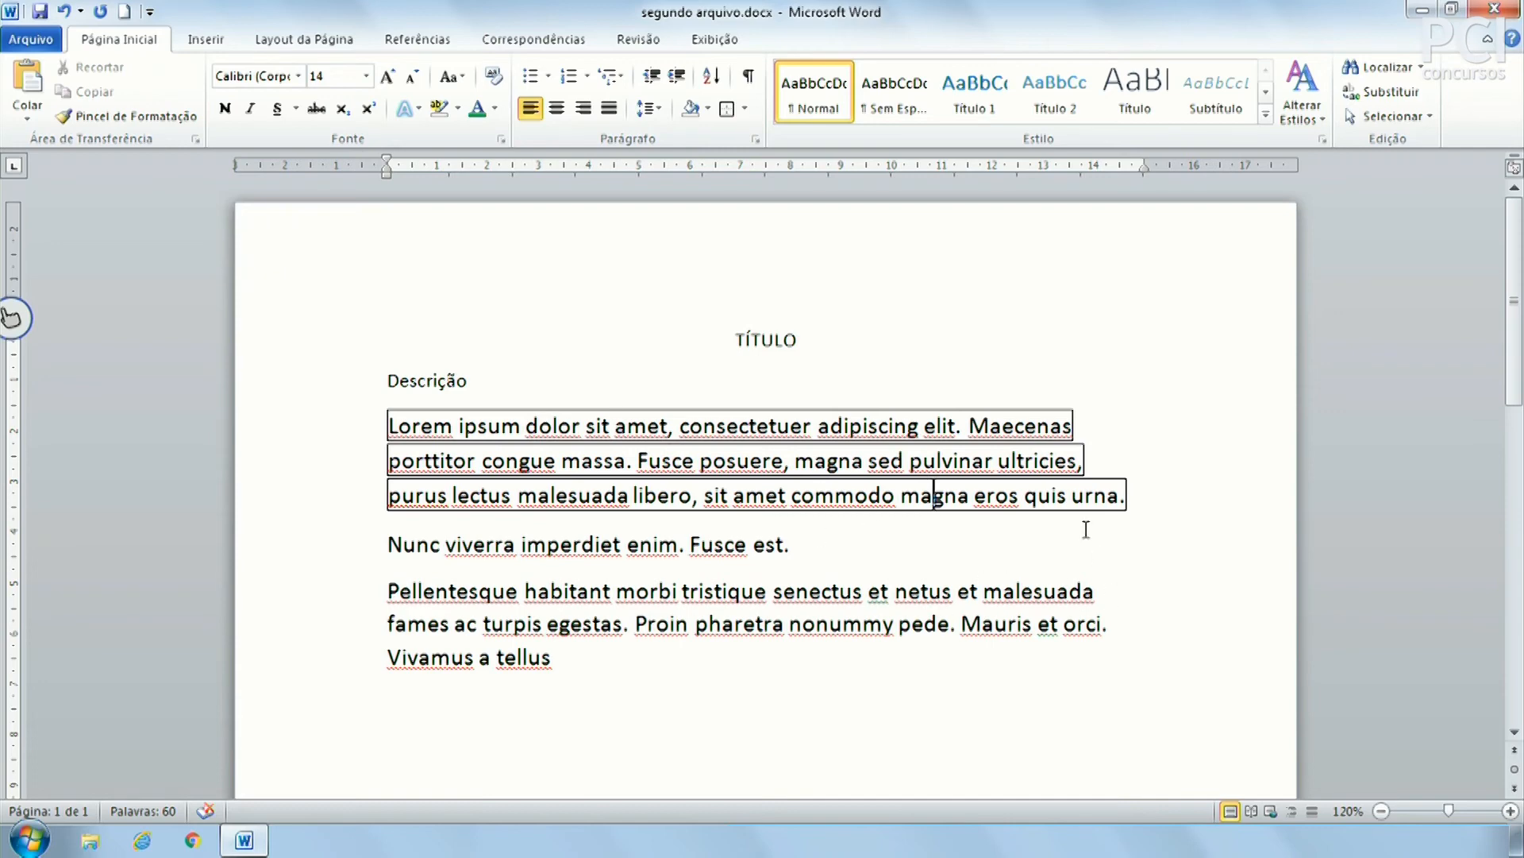
{"action": "left_click", "coordinate": [966, 427]}
{"action": "key", "text": "Return"}
{"action": "key", "text": "BackSpace"}
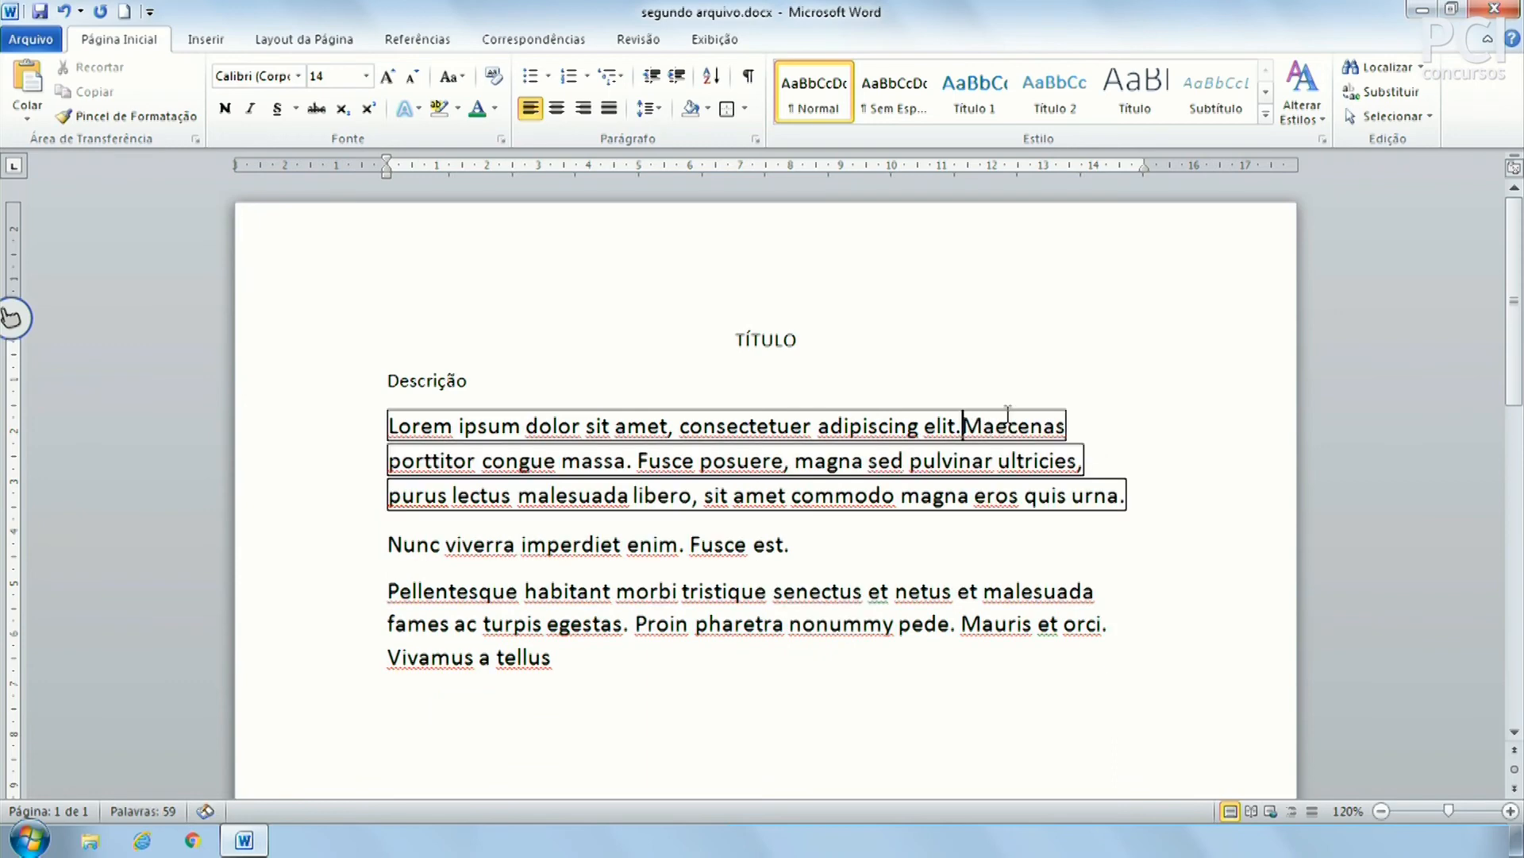
{"action": "key", "text": "ctrl+z"}
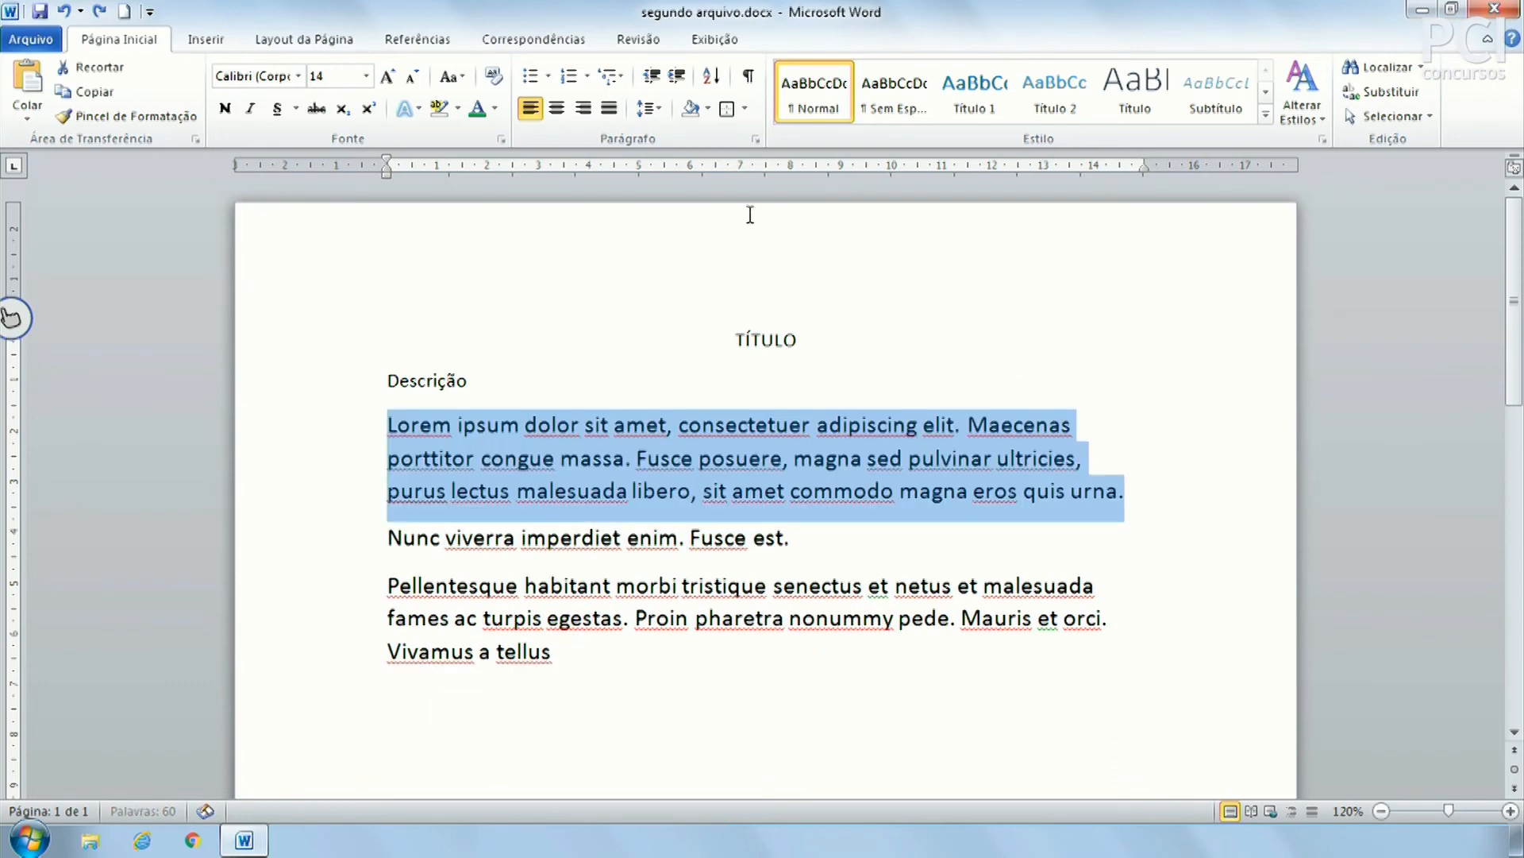
{"action": "left_click", "coordinate": [973, 490]}
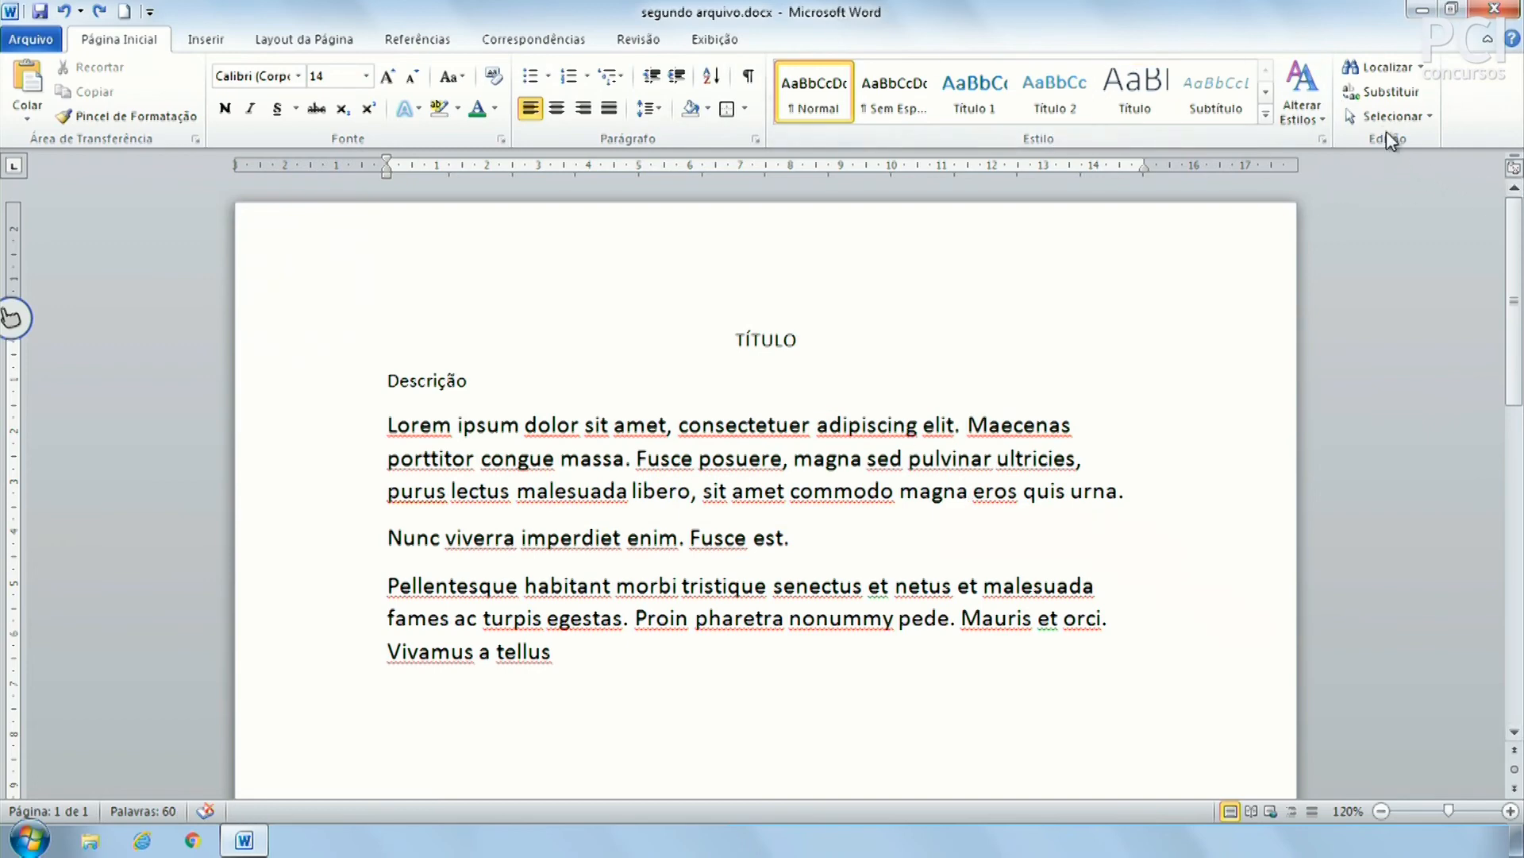
{"action": "left_click", "coordinate": [696, 459]}
{"action": "left_click", "coordinate": [810, 555]}
Clear all formatting from TÍTULO through 'tellus', then reselect the whole block
{"action": "left_click_drag", "start_coordinate": [564, 665], "coordinate": [357, 347]}
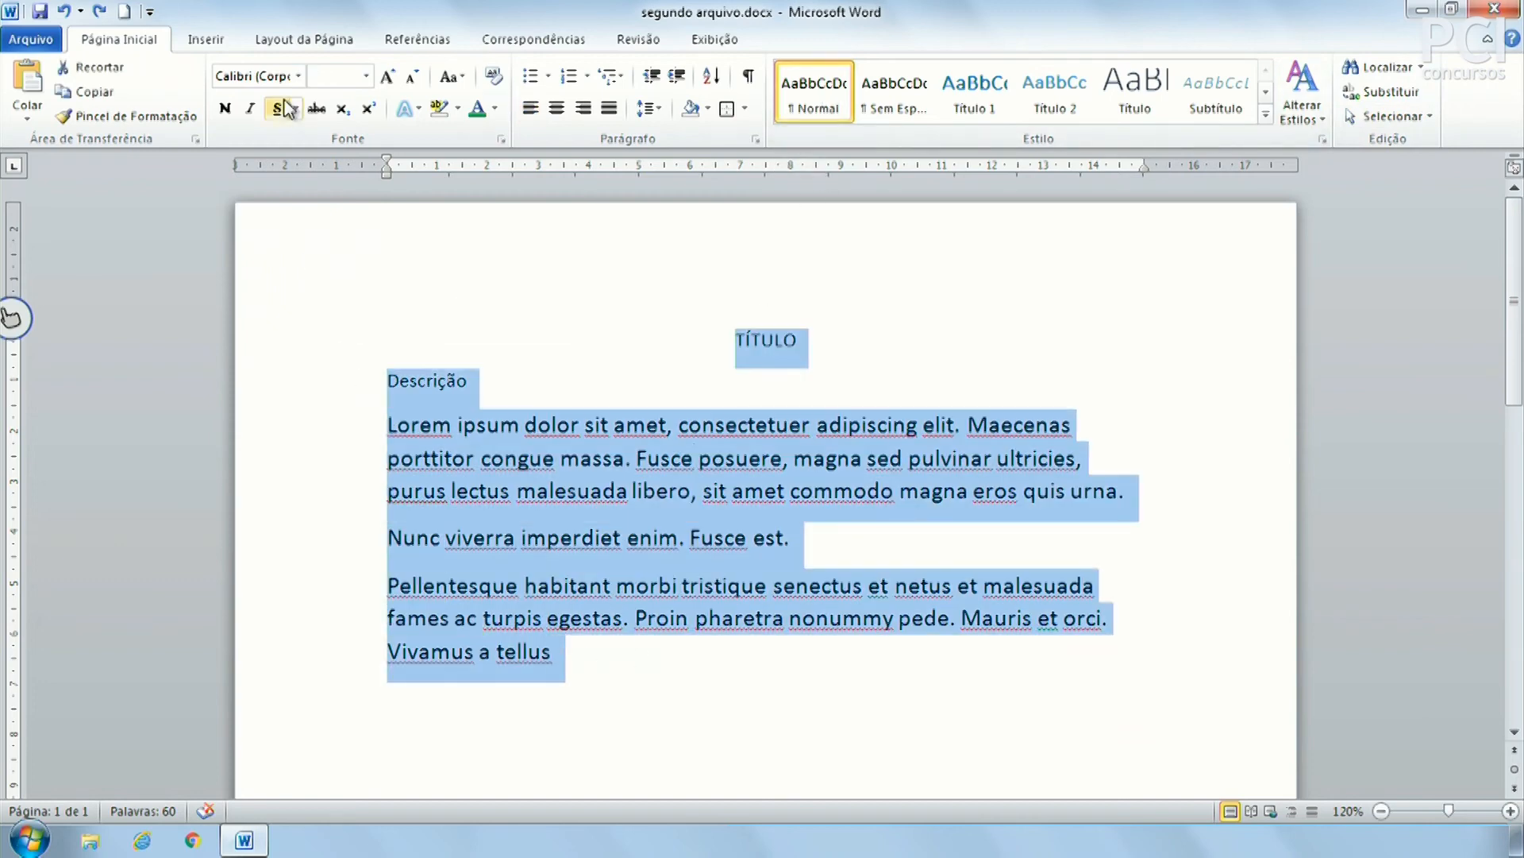
{"action": "left_click", "coordinate": [494, 76]}
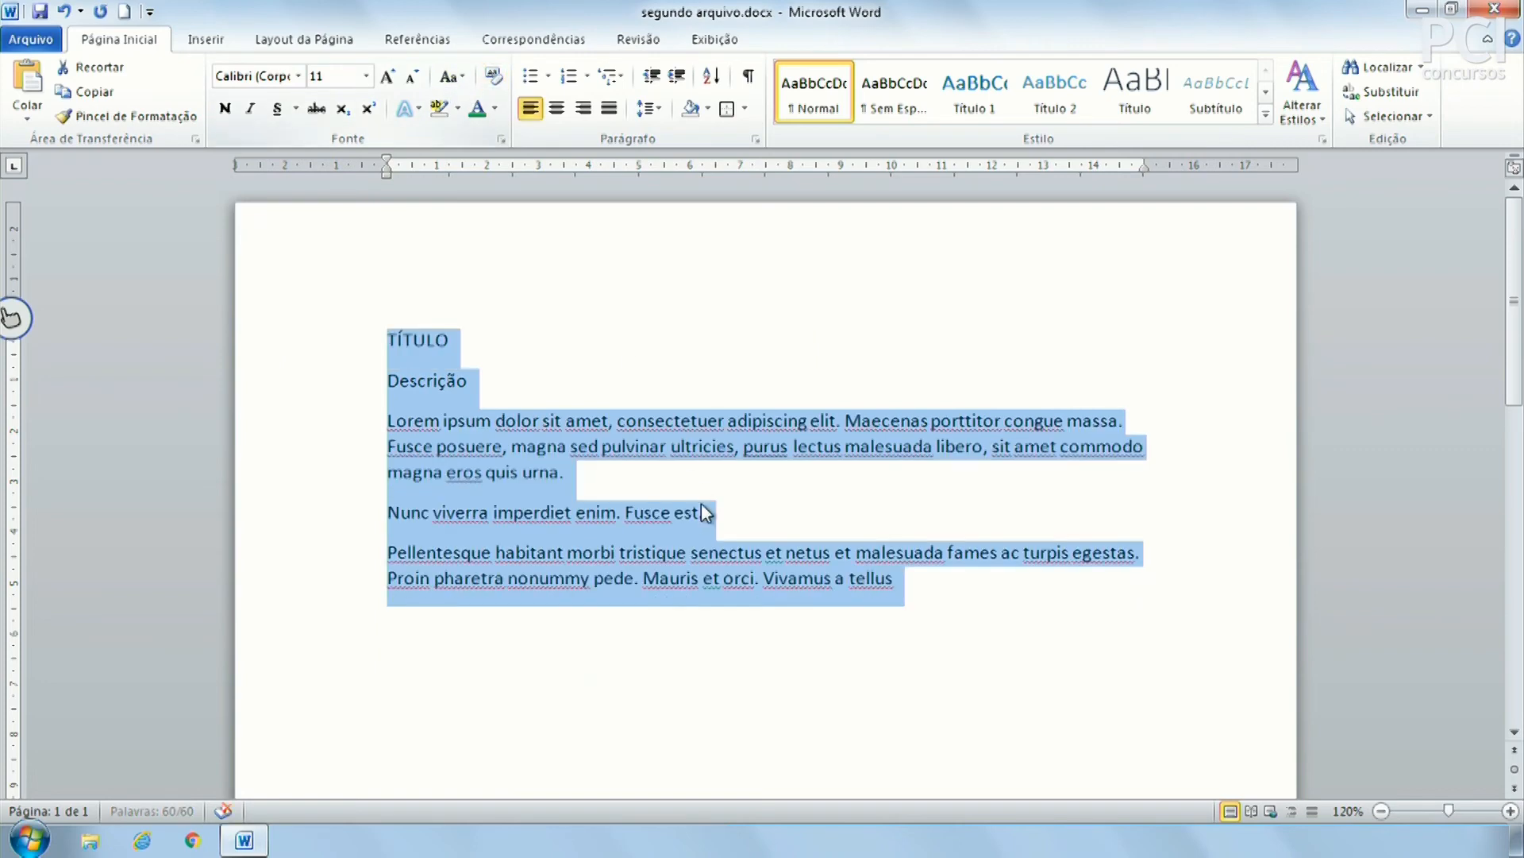
{"action": "left_click", "coordinate": [725, 516]}
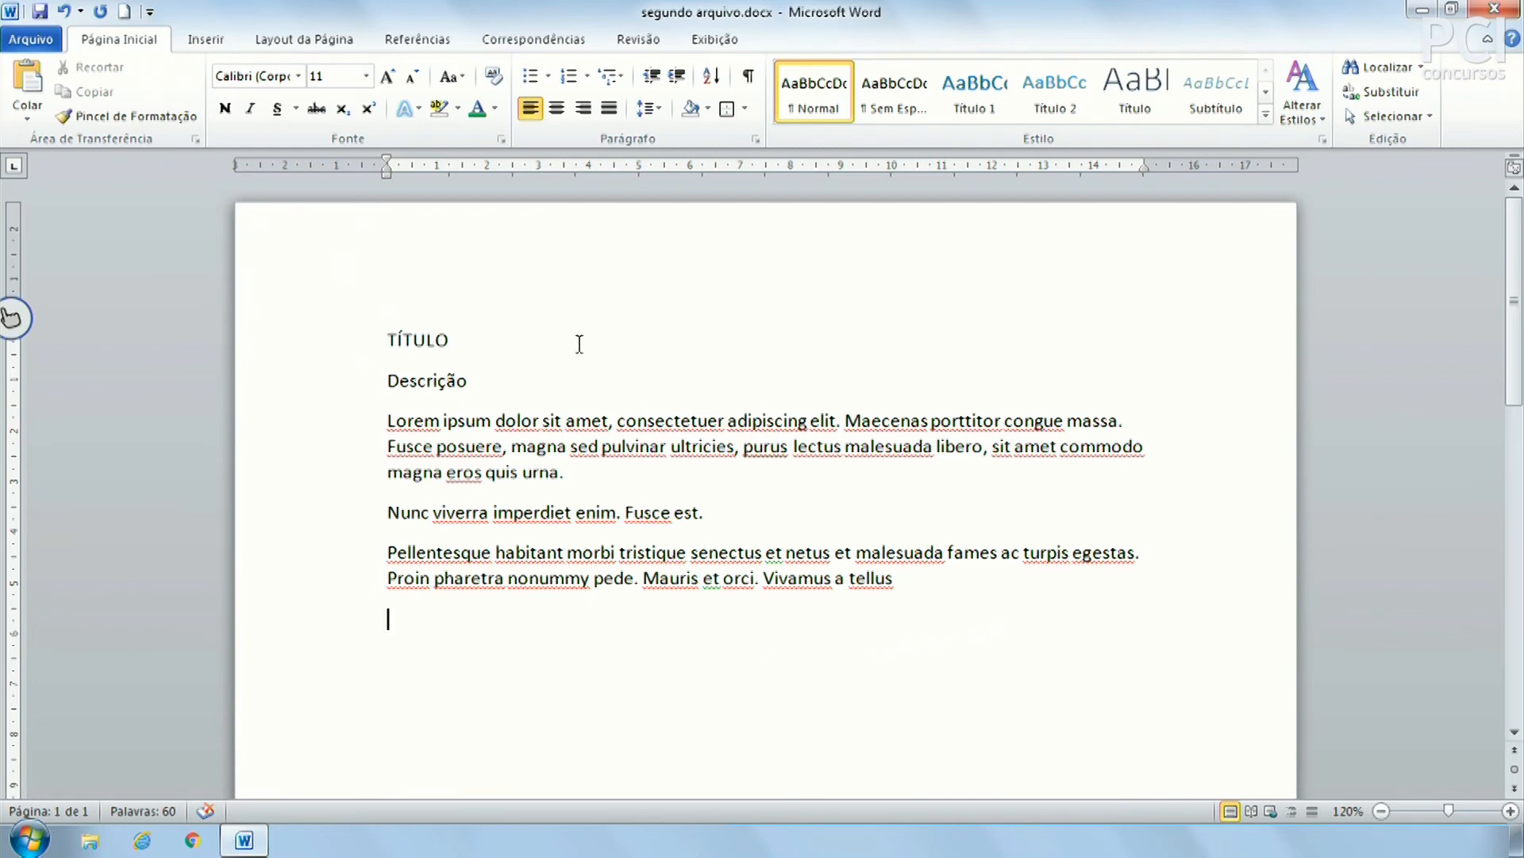
{"action": "left_click", "coordinate": [388, 340]}
{"action": "left_click_drag", "start_coordinate": [348, 346], "coordinate": [861, 596]}
{"action": "key", "text": "ctrl+c"}
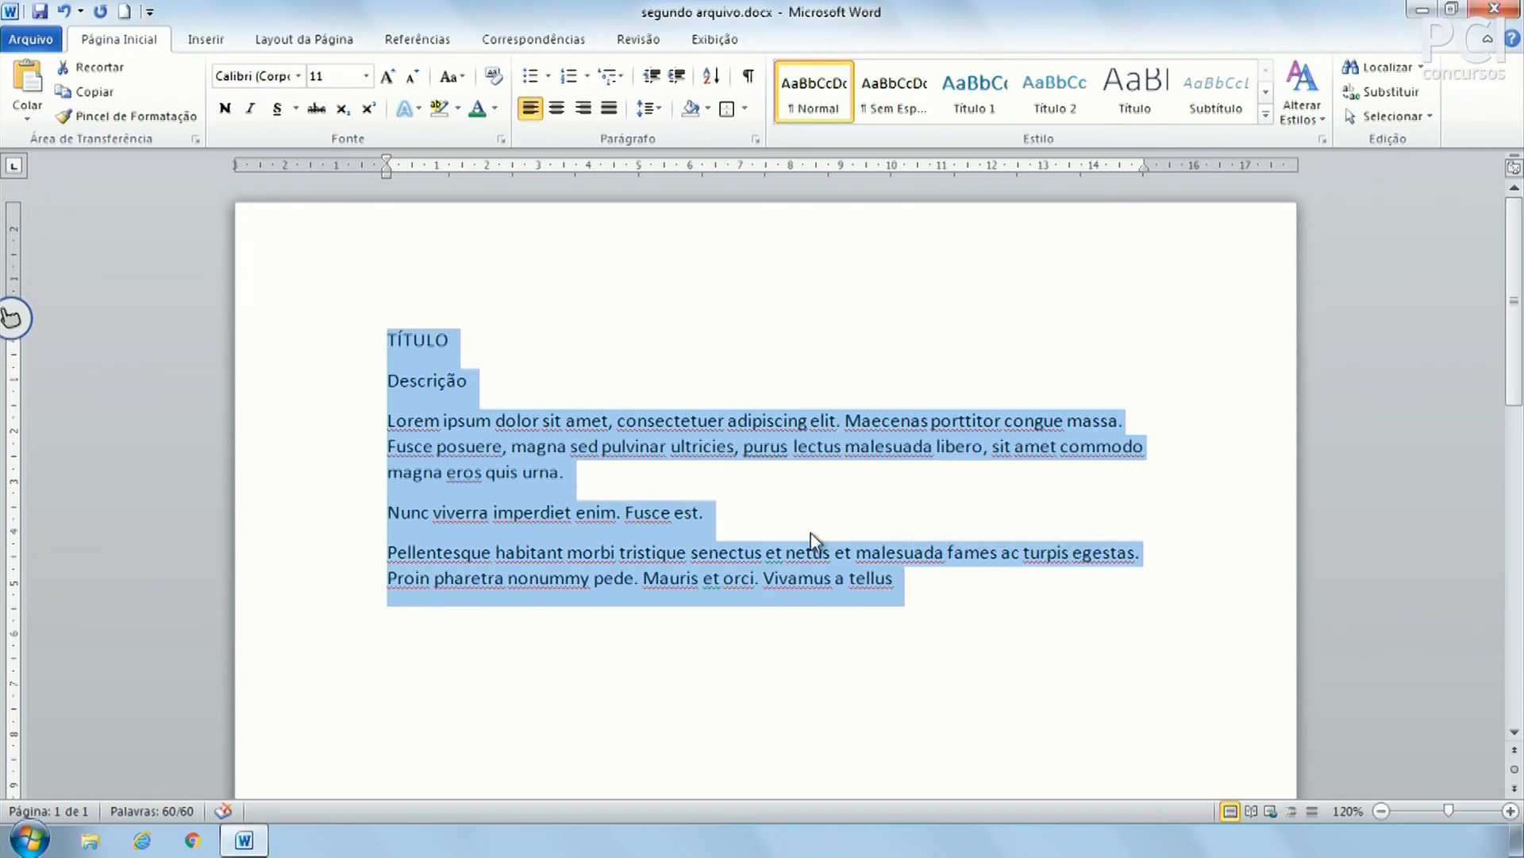
Paste two copies of the TÍTULO block below the text, each after an empty line
{"action": "scroll", "coordinate": [797, 527], "scroll_direction": "down", "scroll_amount": 2}
{"action": "left_click", "coordinate": [725, 579]}
{"action": "key", "text": "Return"}
{"action": "key", "text": "Return"}
{"action": "key", "text": "ctrl+v"}
{"action": "key", "text": "Return"}
{"action": "key", "text": "Return"}
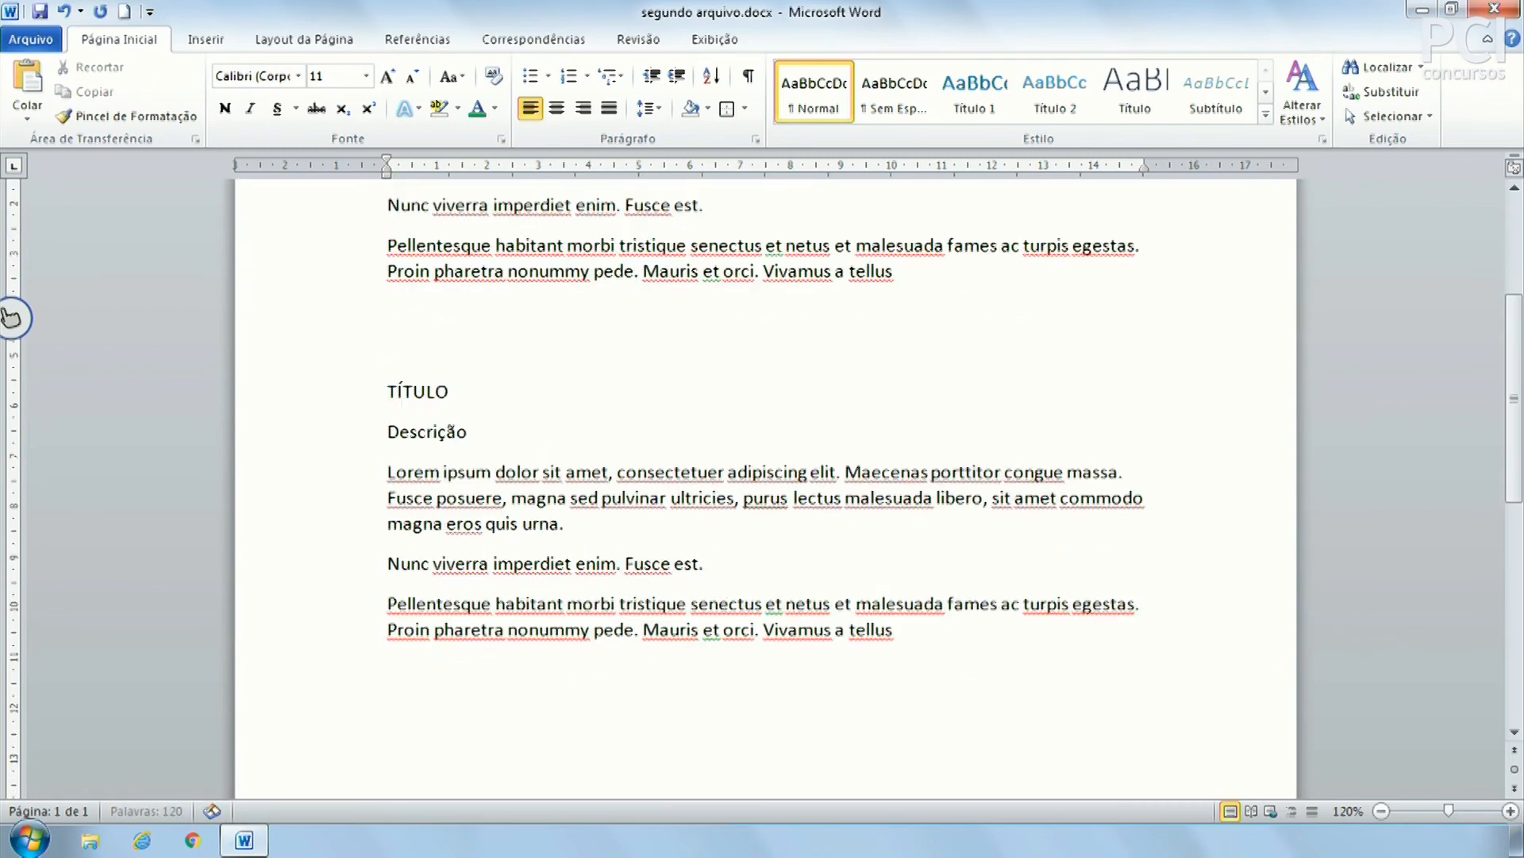
{"action": "key", "text": "ctrl+v"}
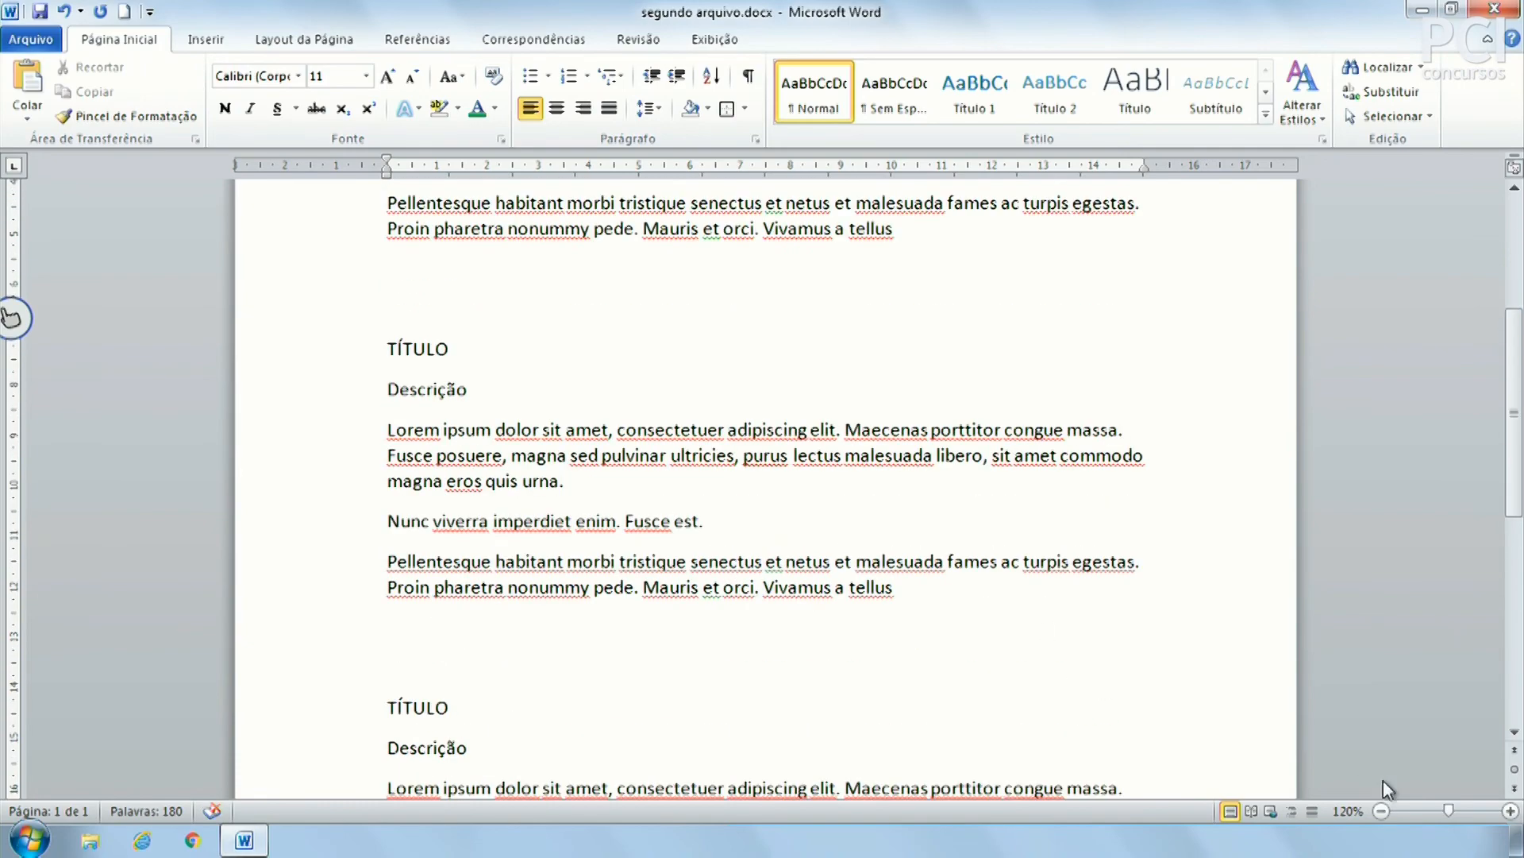
Zoom out to 60% to view the page, then back to 100%
{"action": "left_click", "coordinate": [1382, 811]}
{"action": "left_click", "coordinate": [1381, 811]}
{"action": "left_click", "coordinate": [1381, 810]}
{"action": "left_click", "coordinate": [1381, 811]}
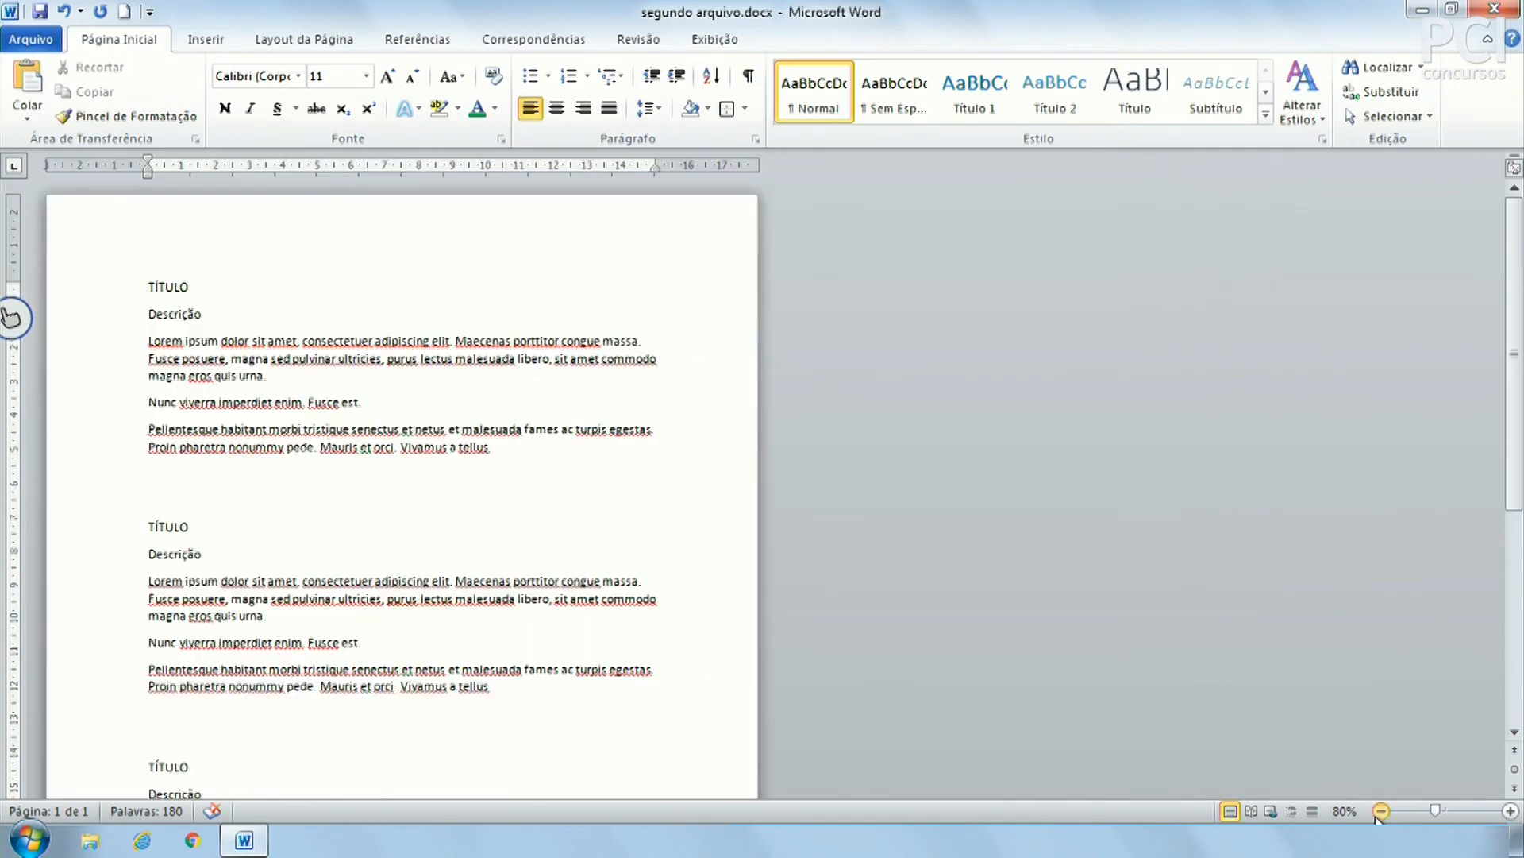
{"action": "left_click", "coordinate": [1382, 810]}
{"action": "left_click", "coordinate": [1382, 810]}
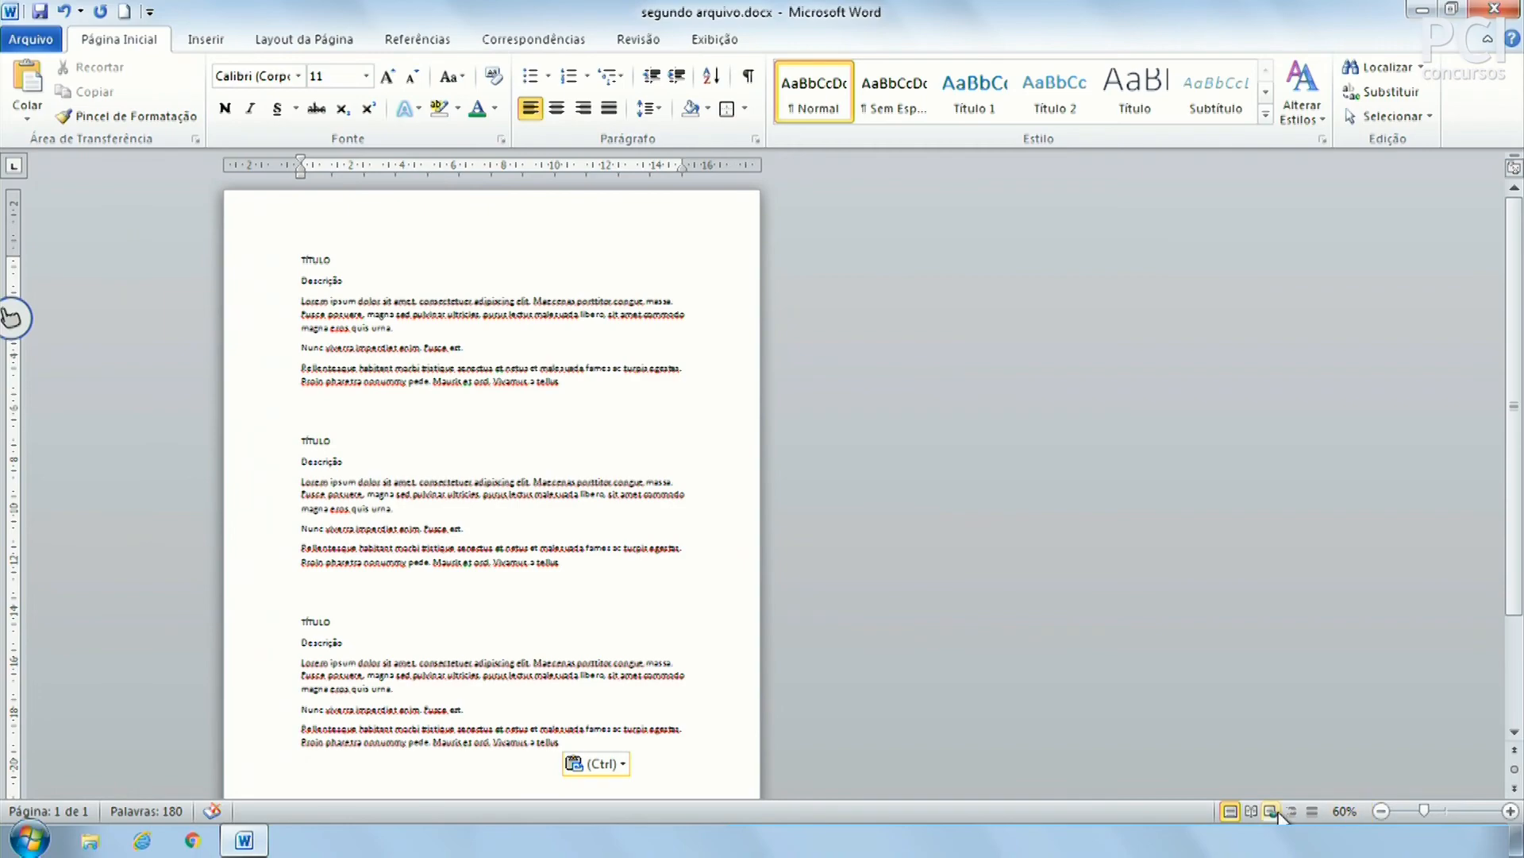
{"action": "left_click_drag", "start_coordinate": [1424, 810], "coordinate": [1447, 811]}
Paste another copy of the block and review the repeated sections
{"action": "key", "text": "ctrl+v"}
{"action": "key", "text": "ctrl+v"}
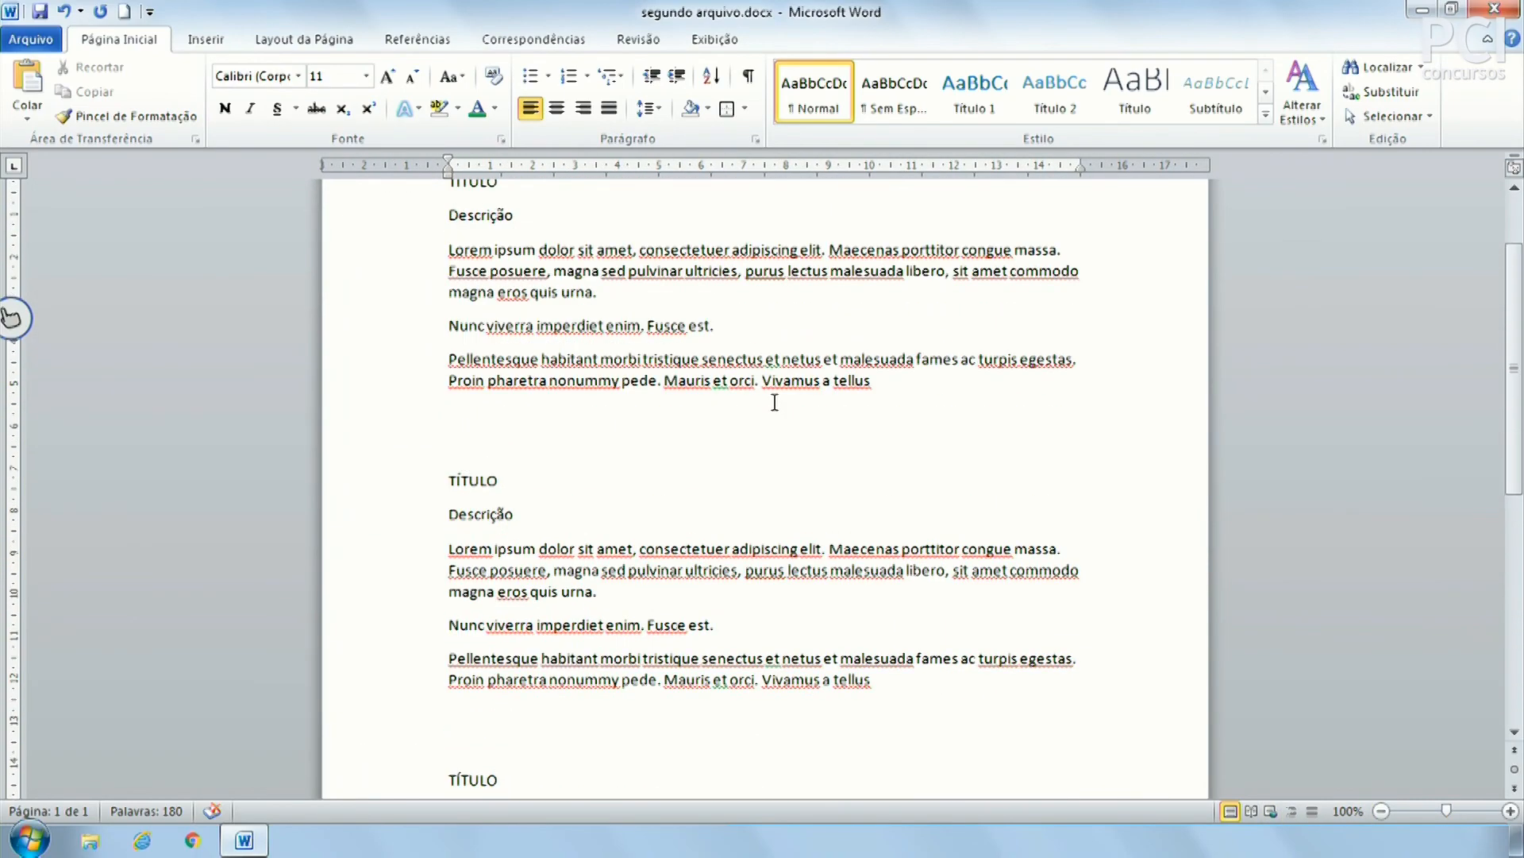
{"action": "scroll", "coordinate": [774, 402], "scroll_direction": "up", "scroll_amount": 2}
{"action": "scroll", "coordinate": [775, 402], "scroll_direction": "down", "scroll_amount": 2}
{"action": "scroll", "coordinate": [472, 491], "scroll_direction": "up", "scroll_amount": 2}
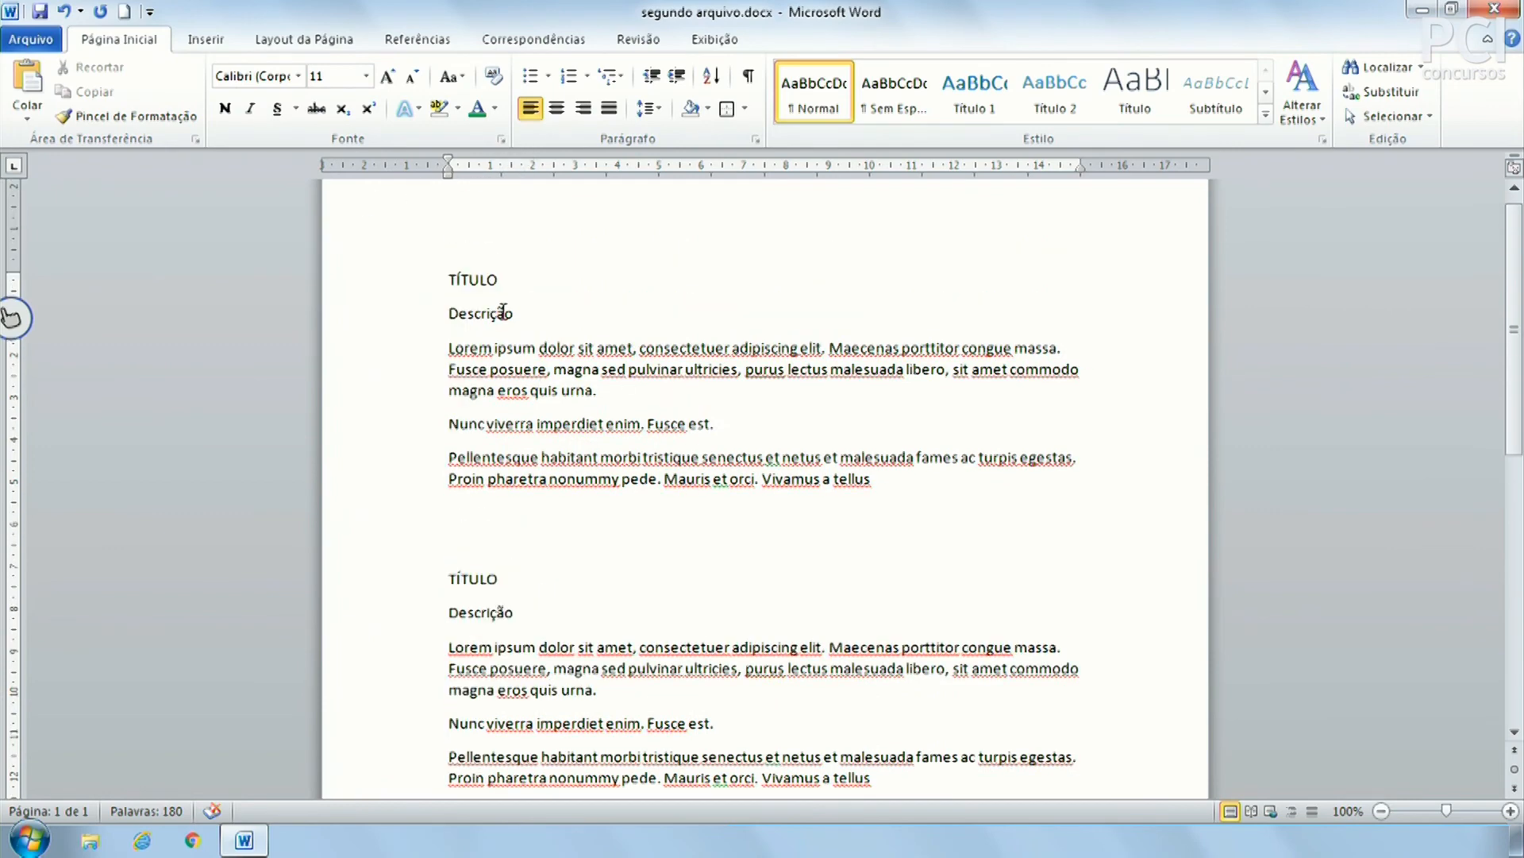
{"action": "left_click_drag", "start_coordinate": [442, 311], "coordinate": [512, 313]}
{"action": "left_click", "coordinate": [497, 339]}
{"action": "scroll", "coordinate": [501, 343], "scroll_direction": "down", "scroll_amount": 1}
{"action": "left_click_drag", "start_coordinate": [558, 321], "coordinate": [619, 429]}
{"action": "left_click", "coordinate": [675, 490]}
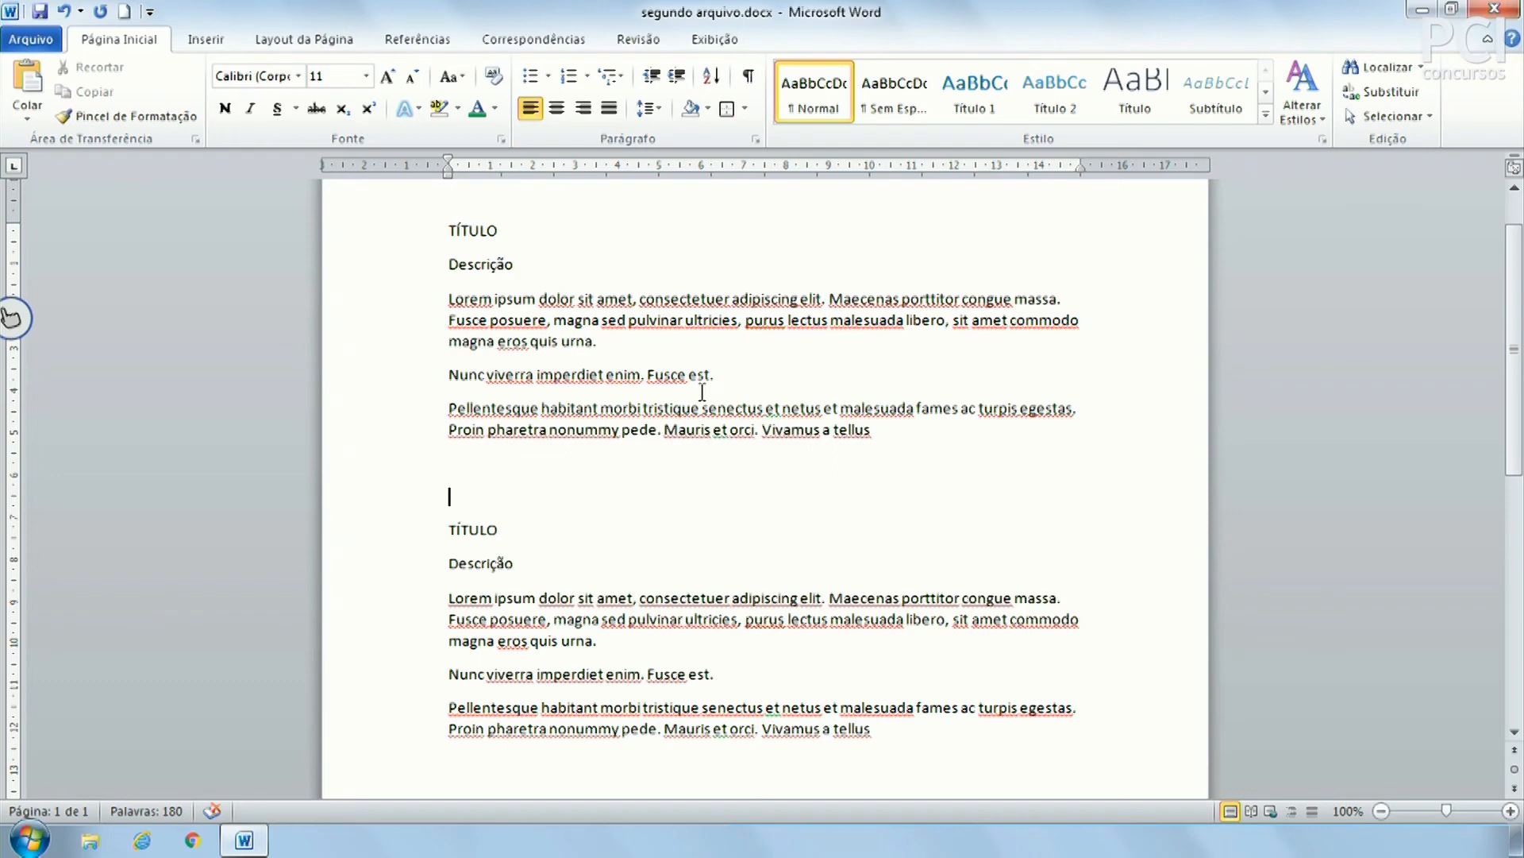
Bold the first TÍTULO line, then select the entire first block from the margin
{"action": "left_click", "coordinate": [401, 236]}
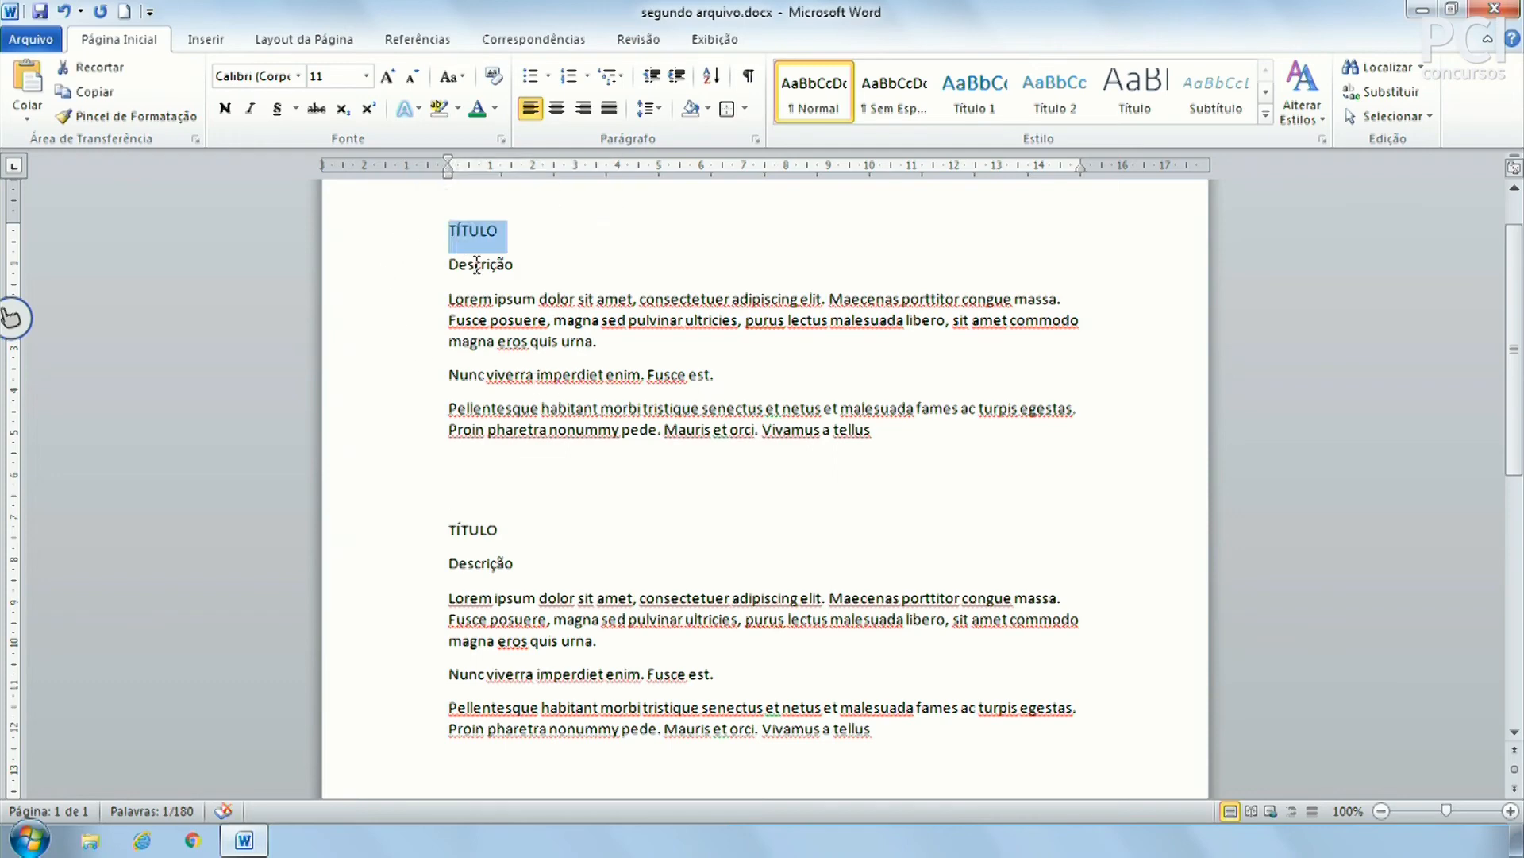
{"action": "left_click", "coordinate": [706, 750]}
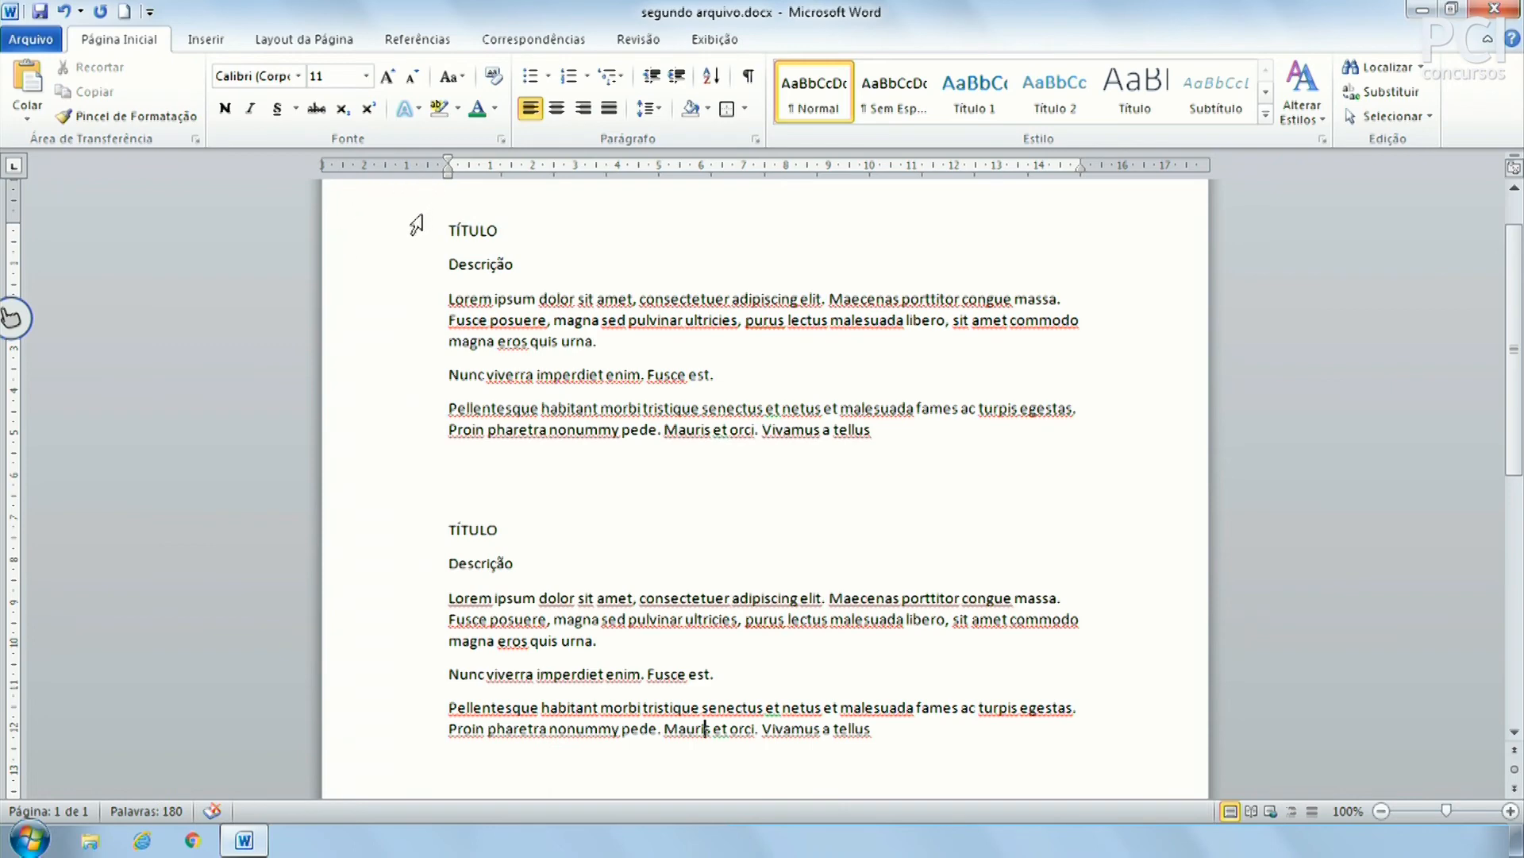
{"action": "left_click", "coordinate": [394, 239]}
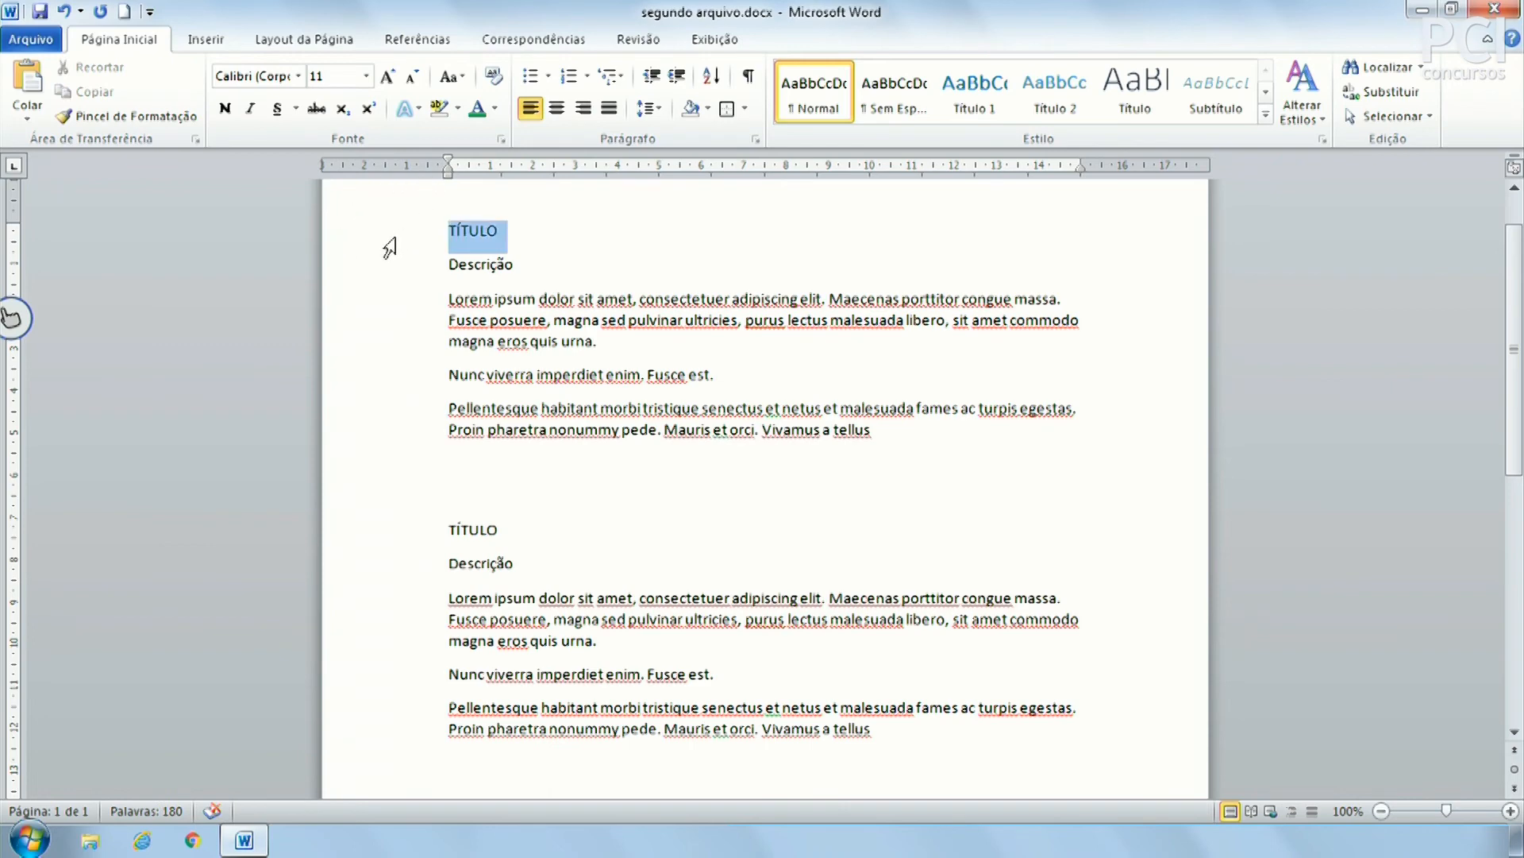
{"action": "left_click", "coordinate": [517, 316]}
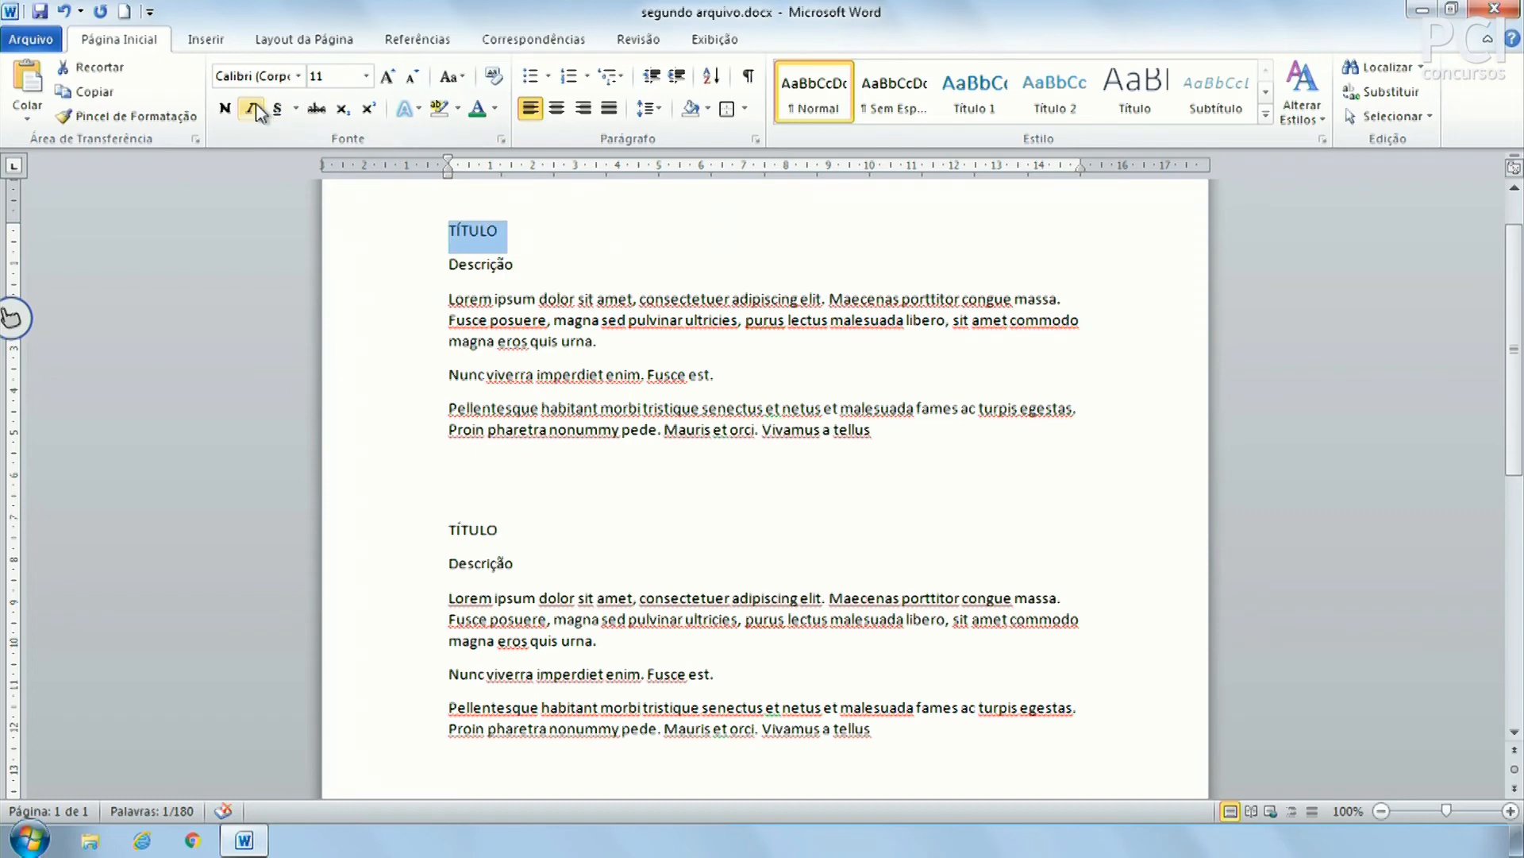
{"action": "left_click", "coordinate": [225, 108]}
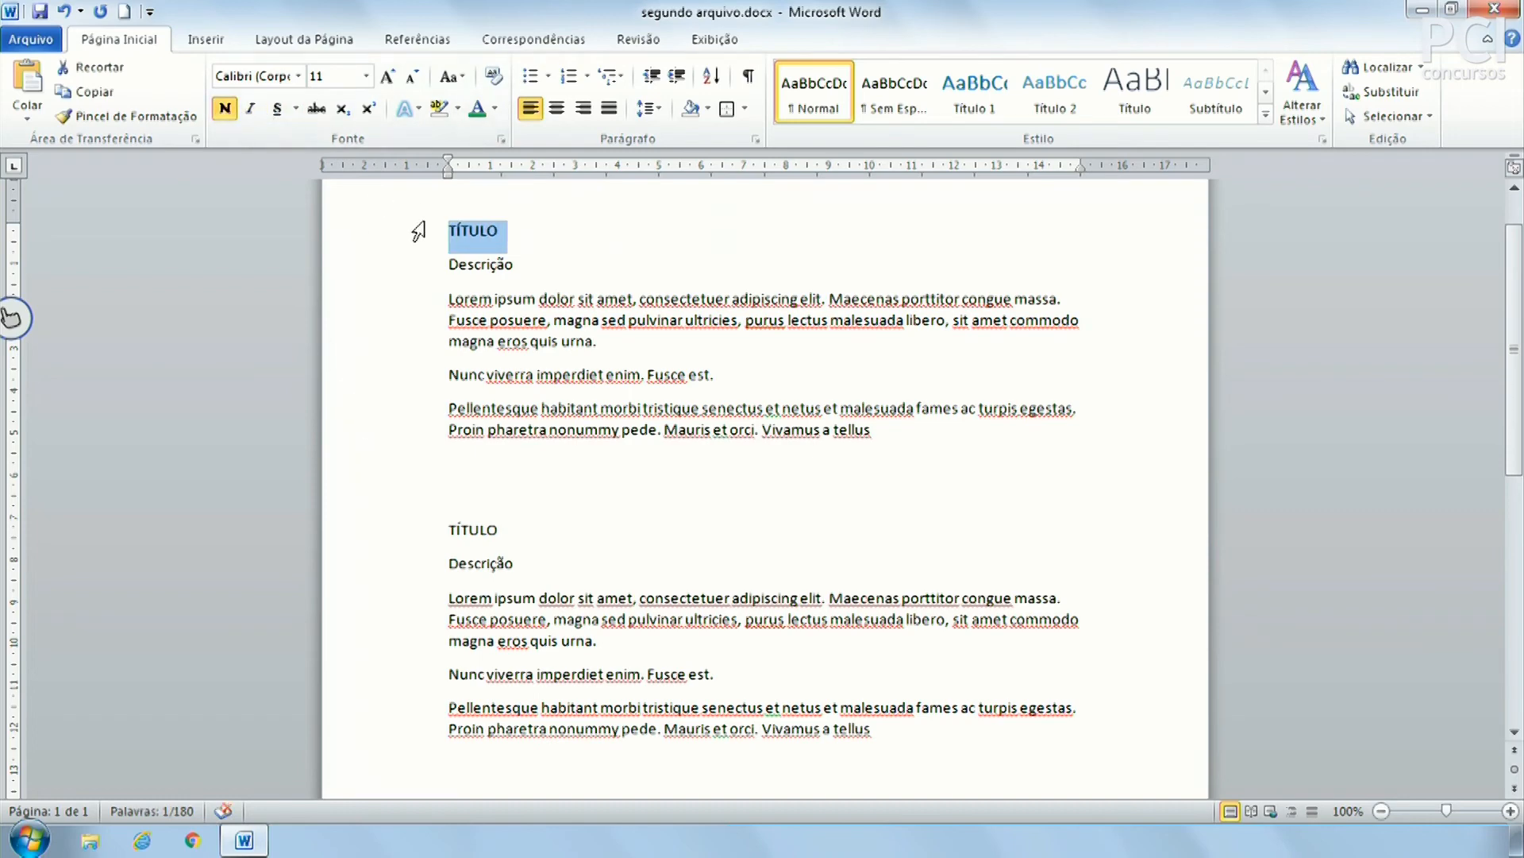
{"action": "left_click_drag", "start_coordinate": [383, 247], "coordinate": [371, 461]}
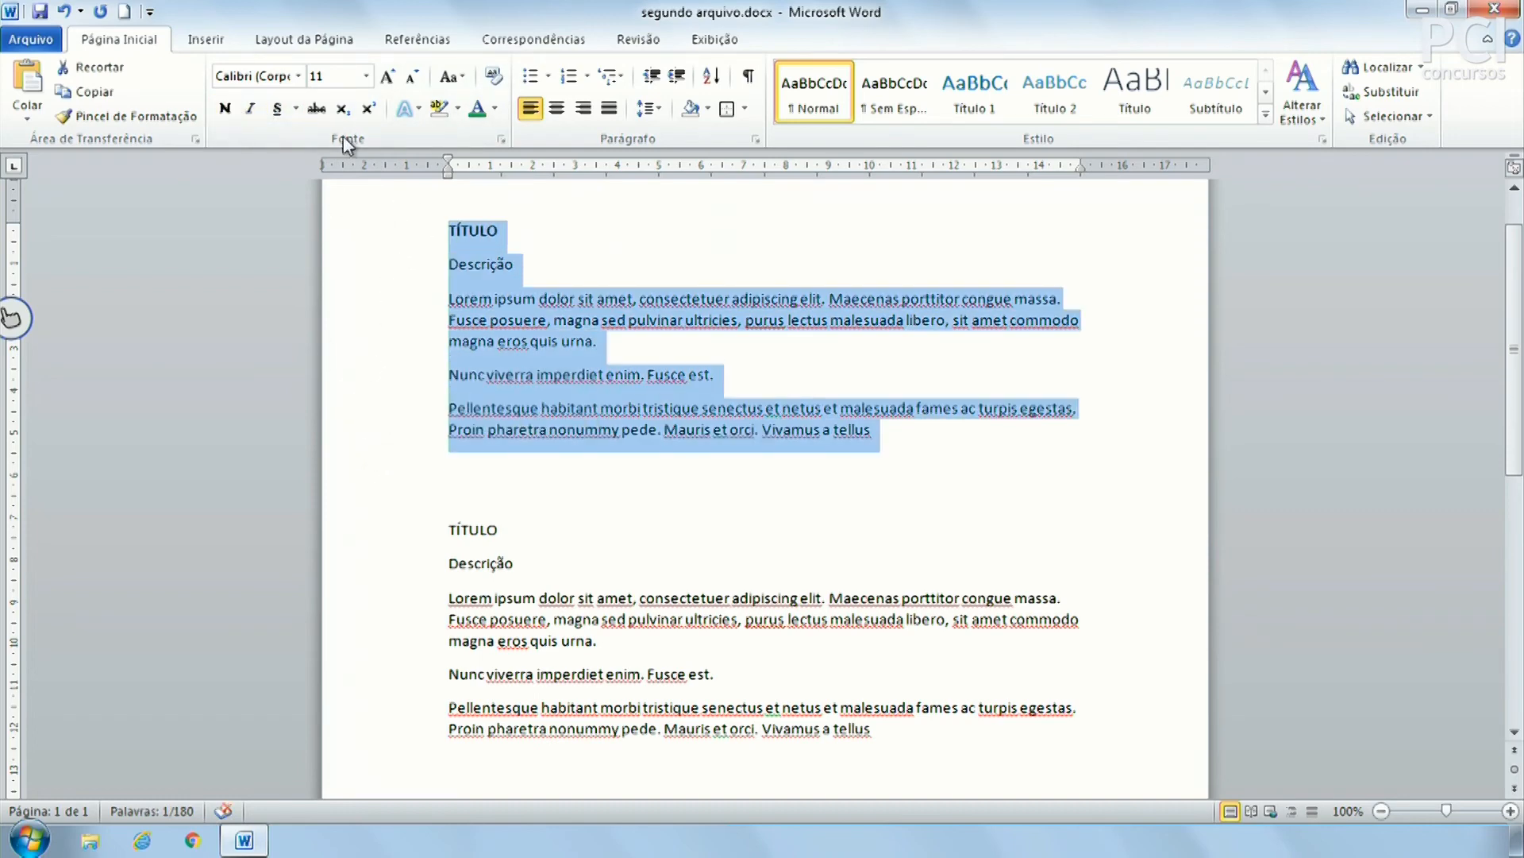
Set the first block's text to Arial at size 12
{"action": "left_click", "coordinate": [234, 81]}
{"action": "type", "text": "Arial Narrow"}
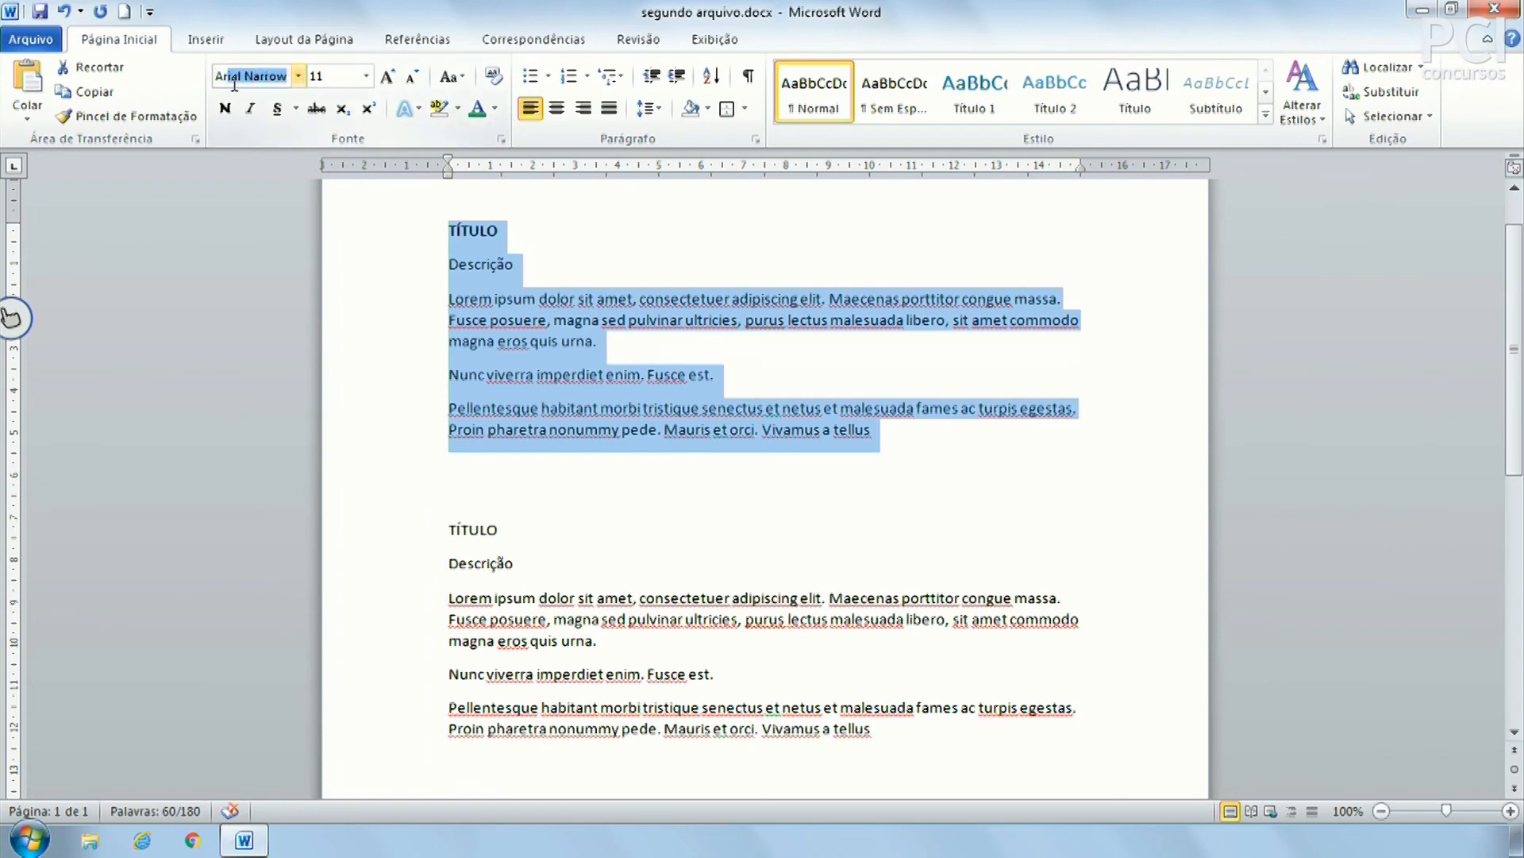
{"action": "left_click", "coordinate": [298, 75]}
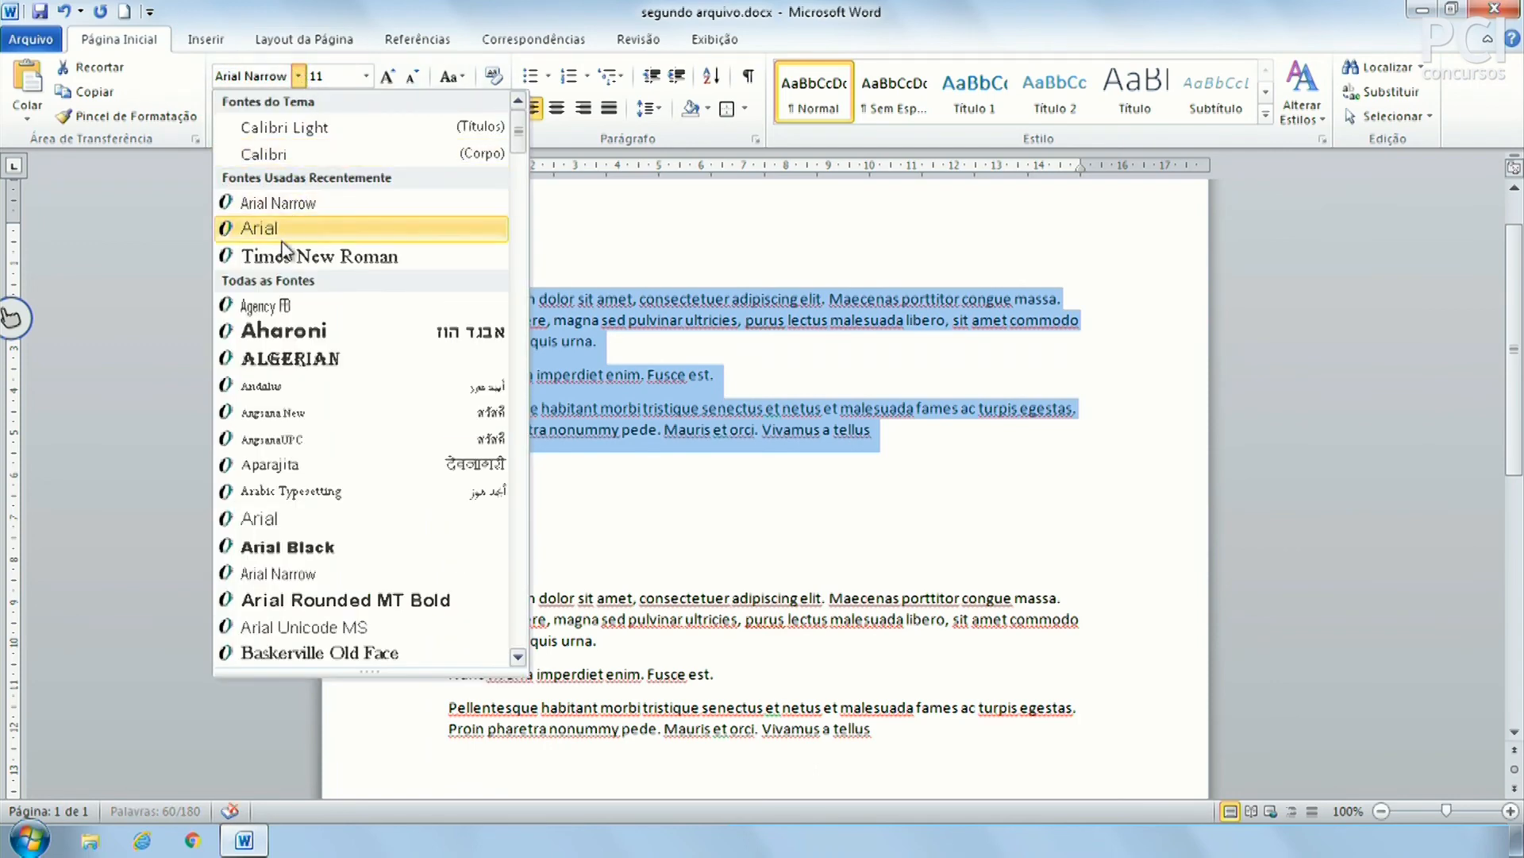
{"action": "left_click", "coordinate": [283, 230]}
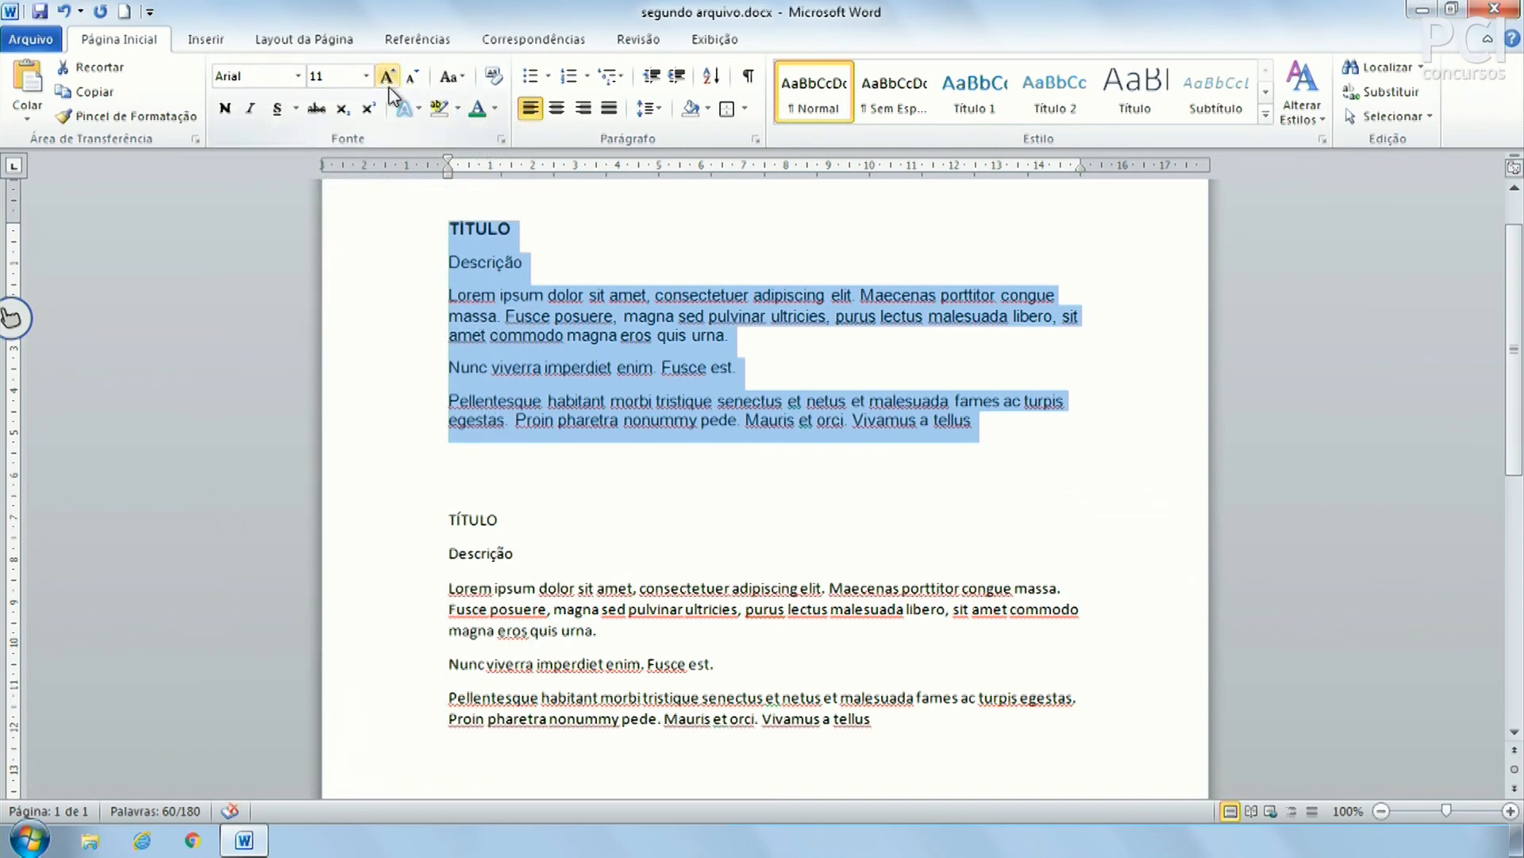
{"action": "left_click", "coordinate": [388, 79]}
{"action": "left_click", "coordinate": [657, 419]}
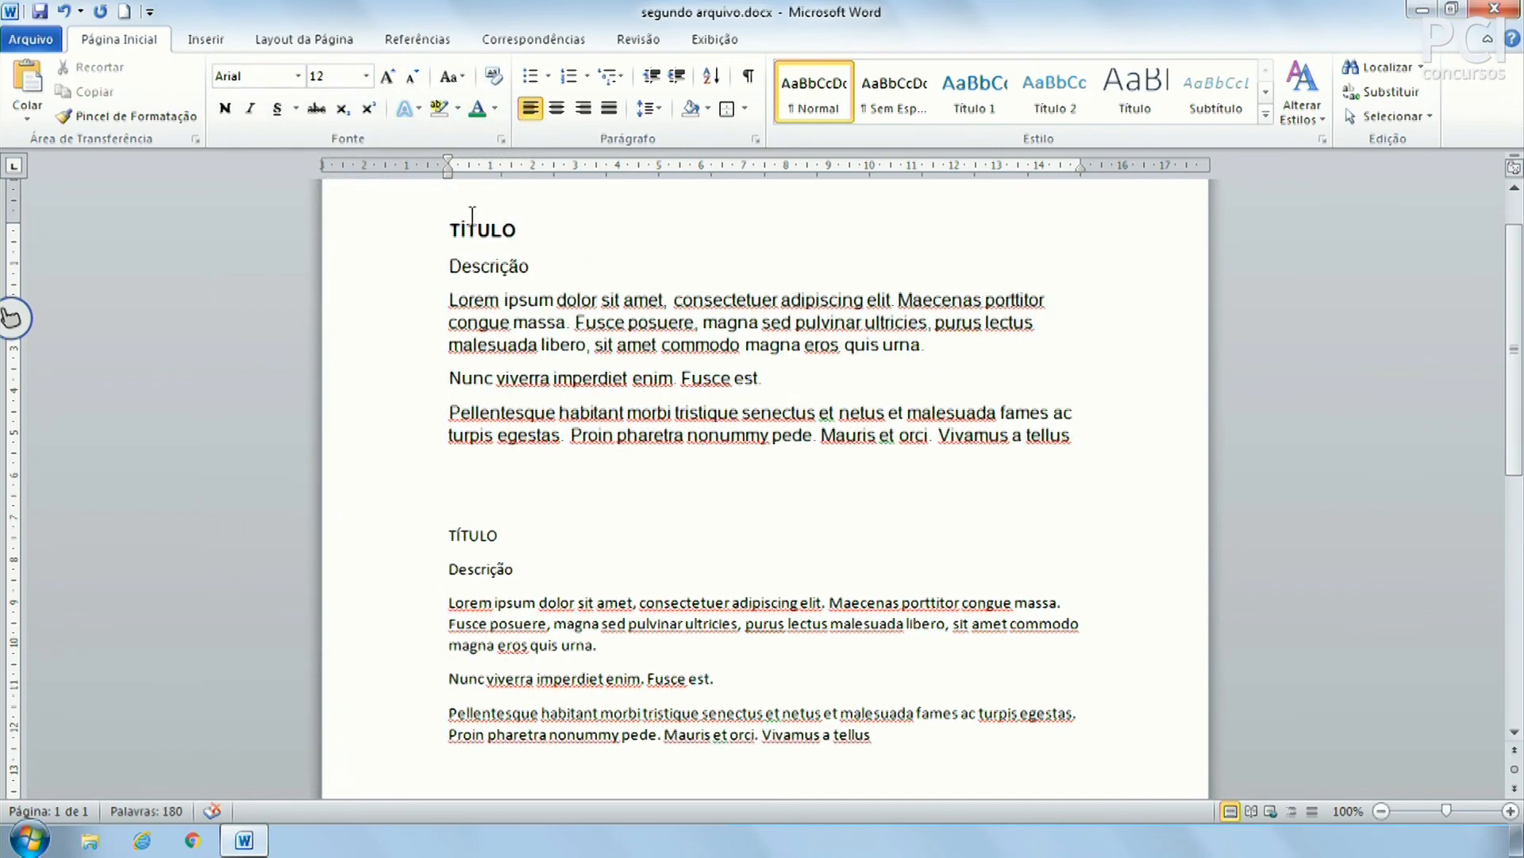
Italicize and right-align the line 'Nunc viverra imperdiet enim. Fusce est.'
{"action": "left_click", "coordinate": [419, 392]}
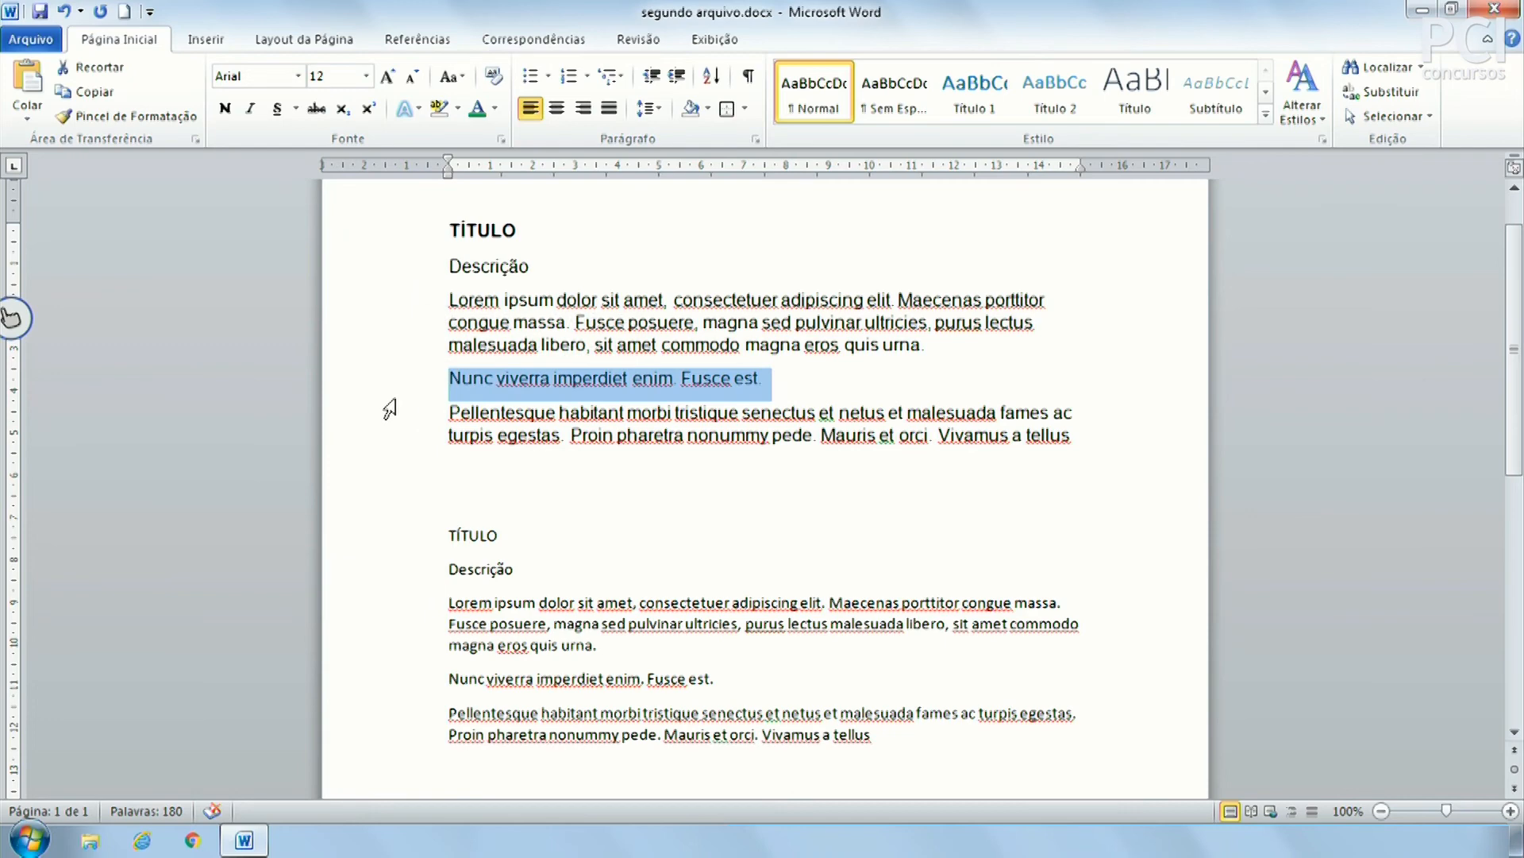
{"action": "left_click", "coordinate": [250, 111]}
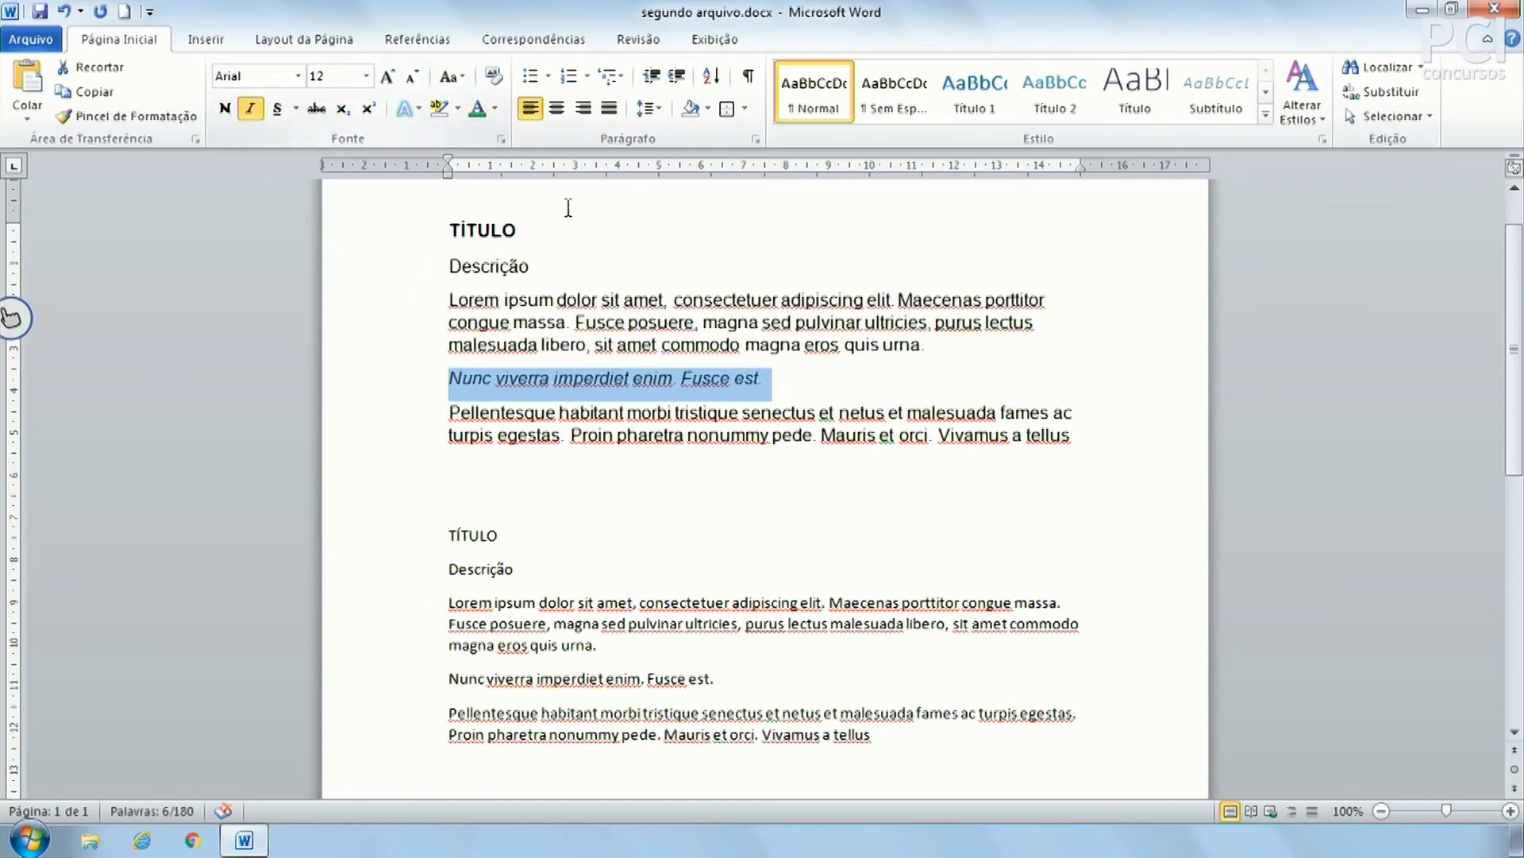
{"action": "left_click", "coordinate": [584, 108]}
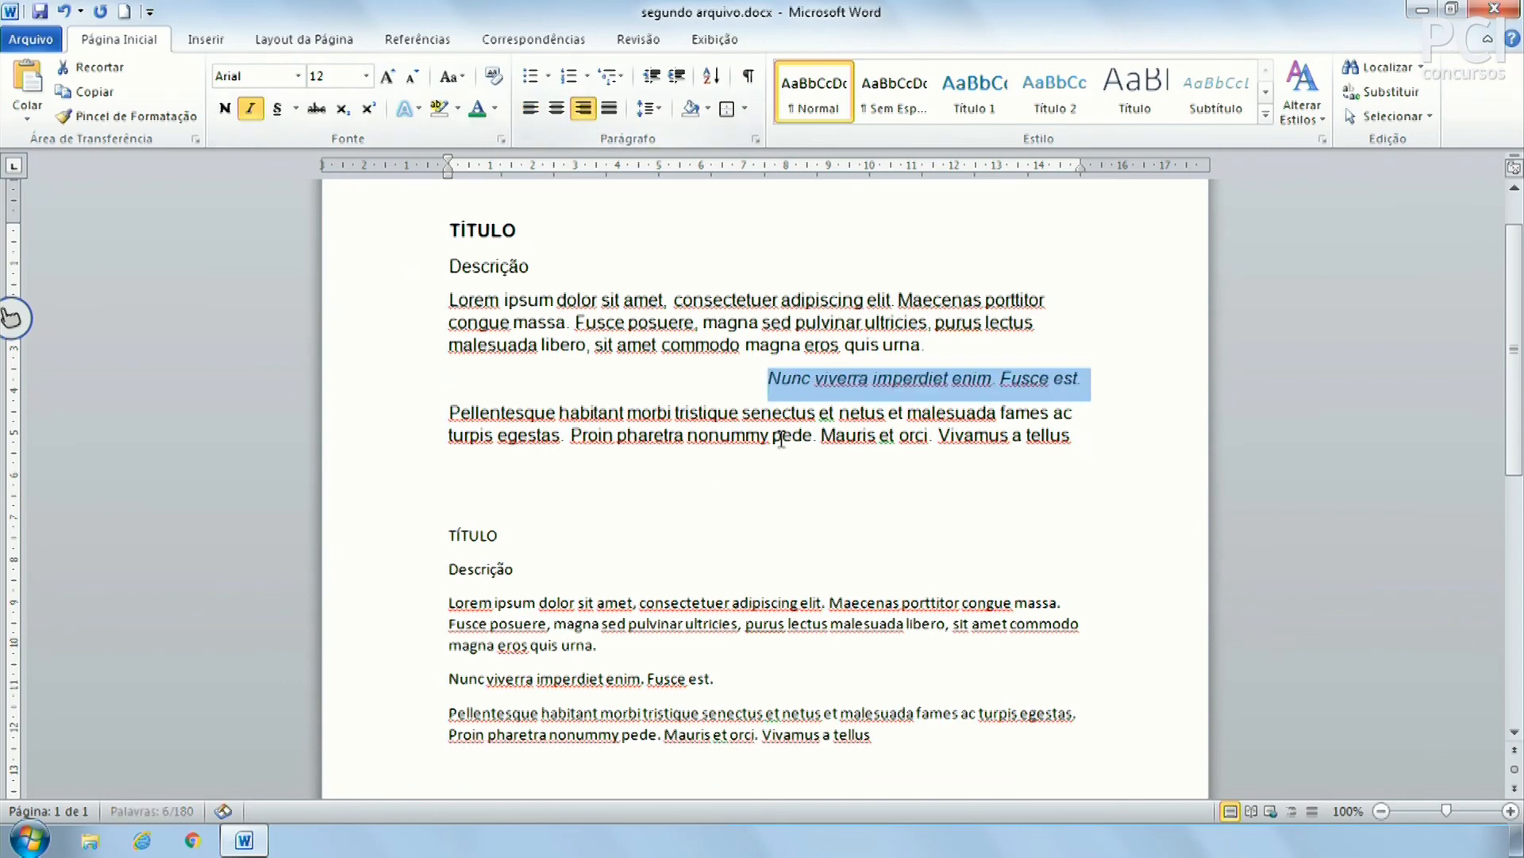
{"action": "left_click", "coordinate": [916, 306]}
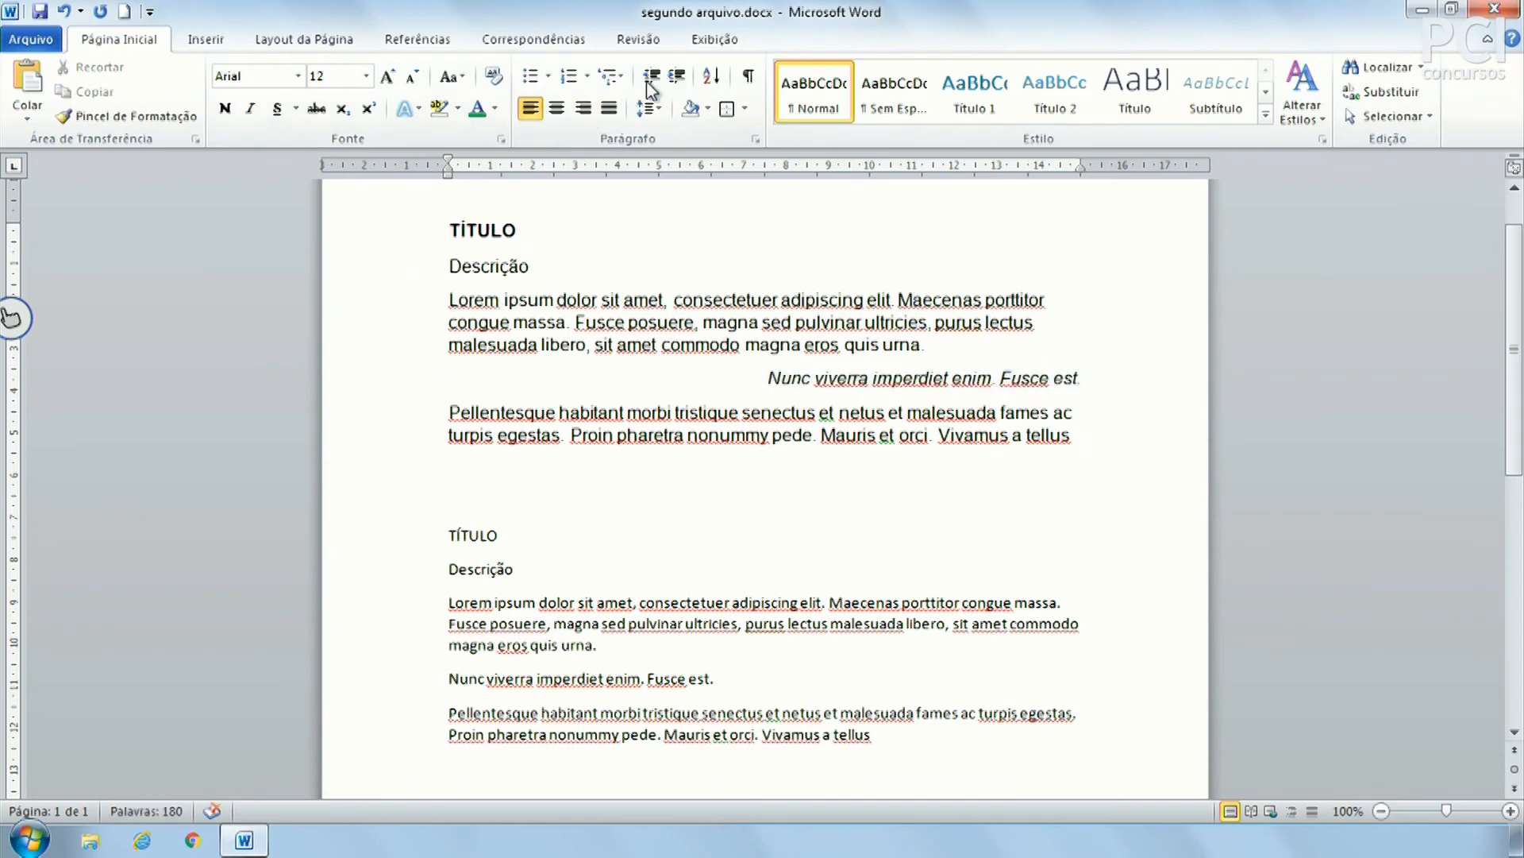
Set line spacing to 1,5 for the Lorem paragraph and 2,0 for Pellentesque
{"action": "left_click", "coordinate": [649, 108]}
{"action": "left_click", "coordinate": [679, 191]}
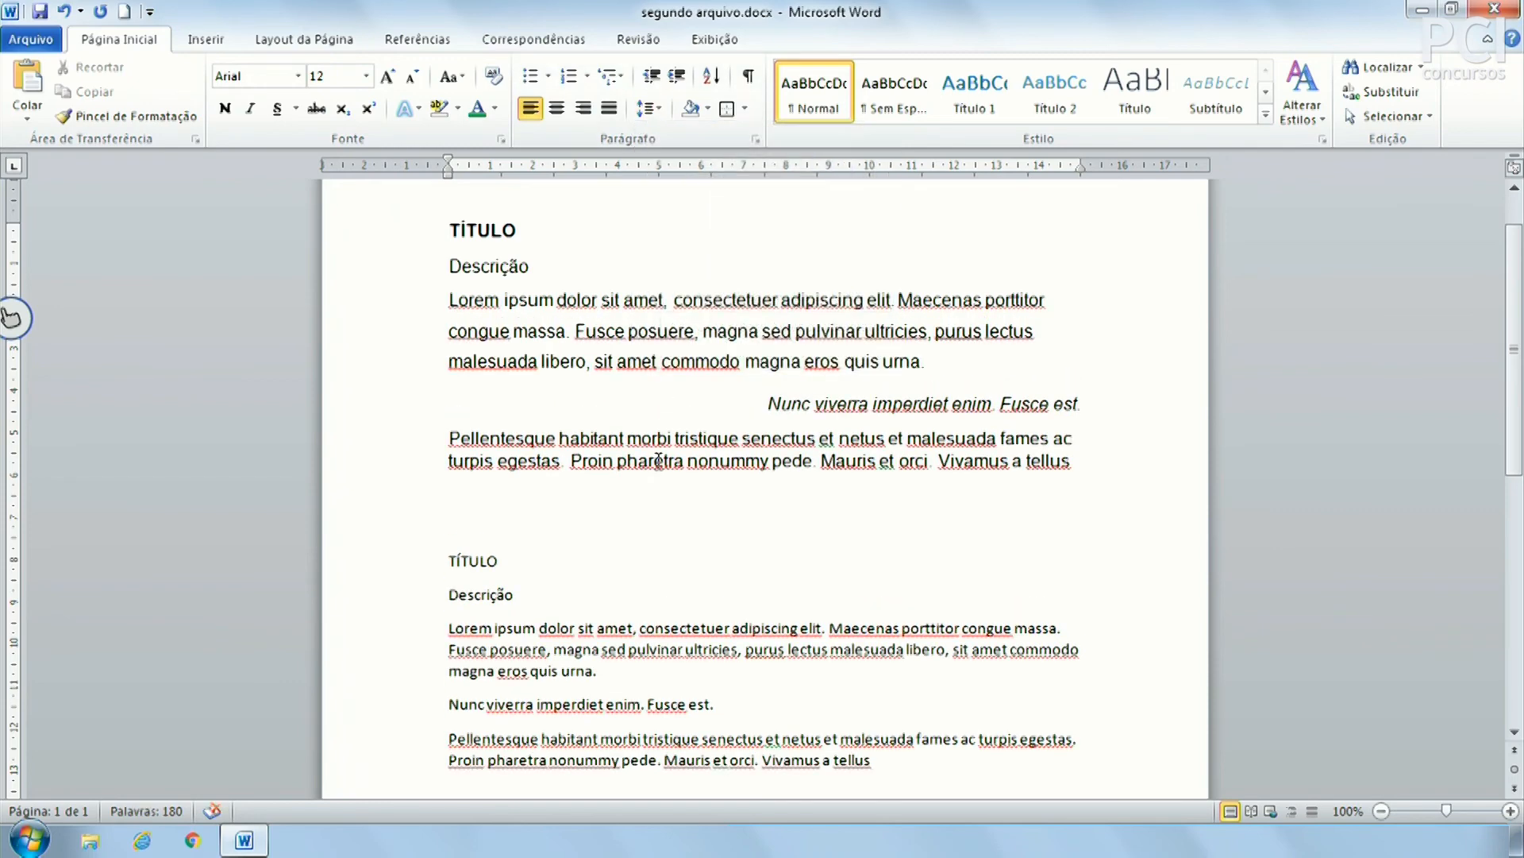
{"action": "left_click", "coordinate": [645, 111]}
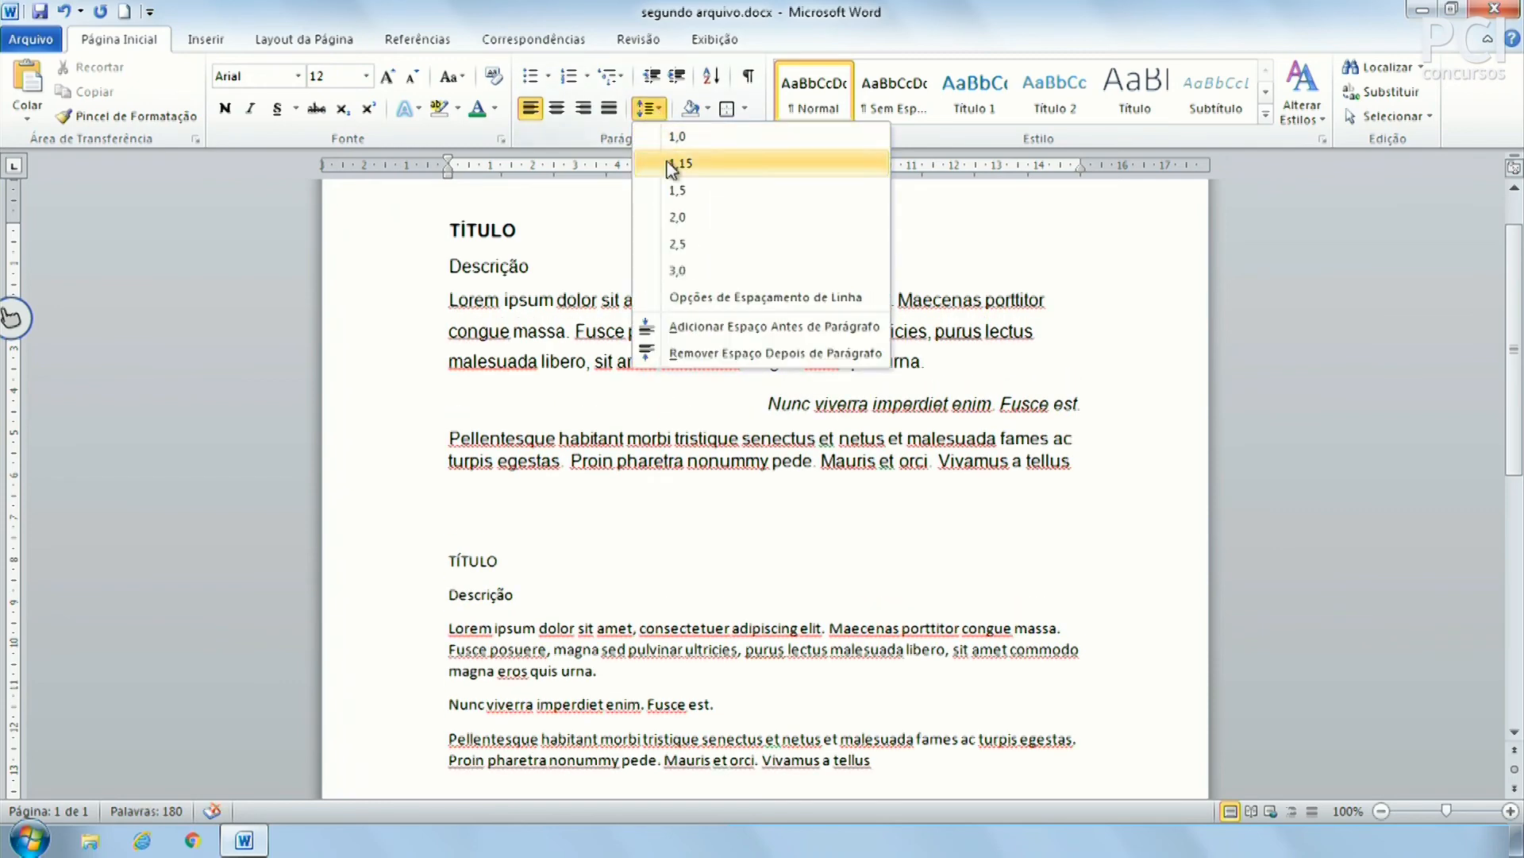
{"action": "left_click", "coordinate": [679, 213]}
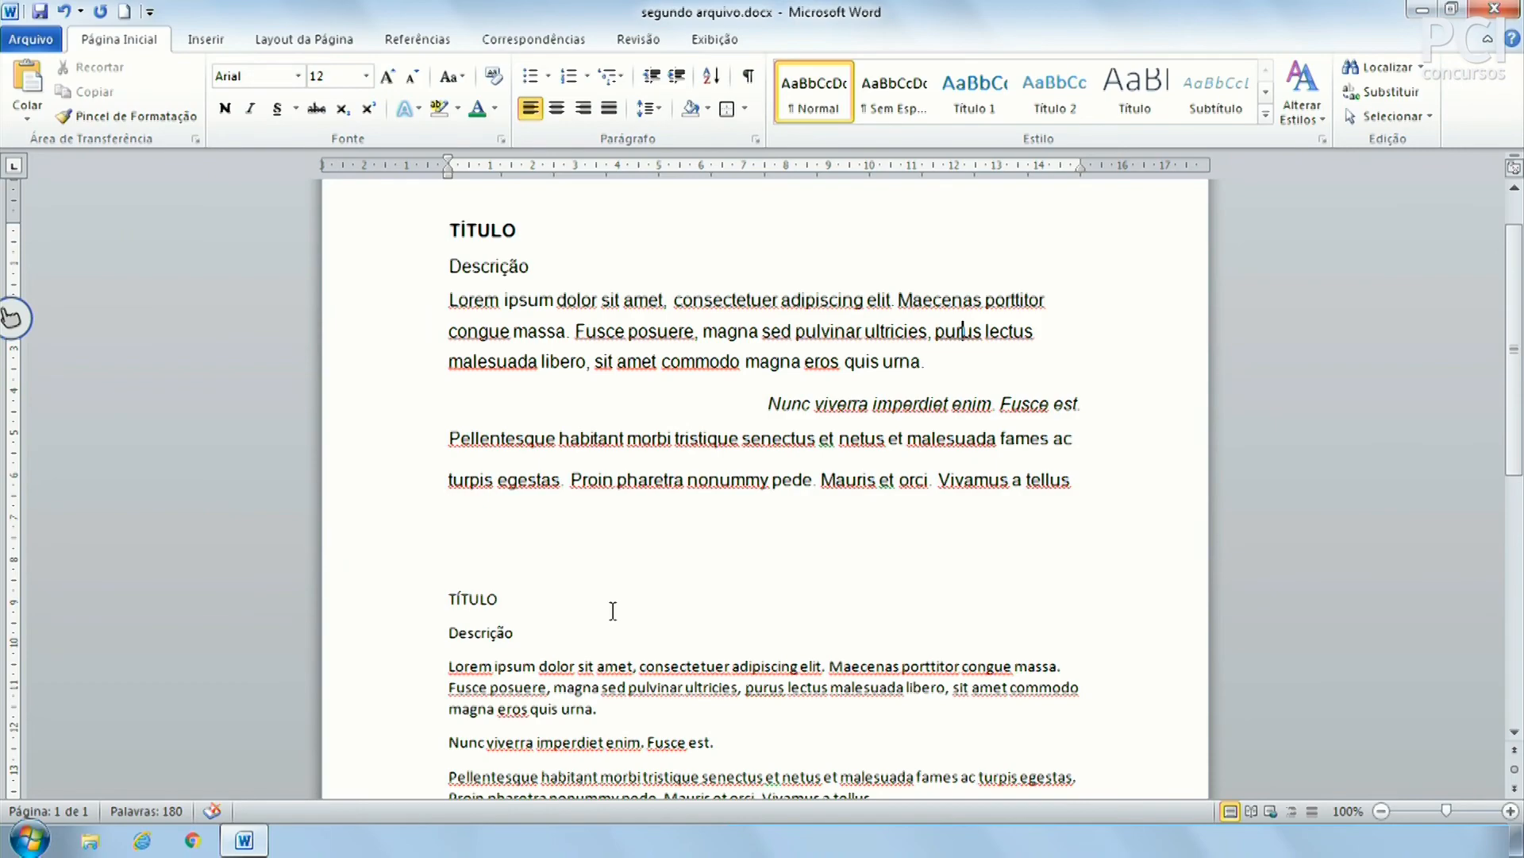
{"action": "scroll", "coordinate": [613, 610], "scroll_direction": "down", "scroll_amount": 5}
{"action": "scroll", "coordinate": [596, 476], "scroll_direction": "up", "scroll_amount": 5}
{"action": "scroll", "coordinate": [516, 476], "scroll_direction": "down", "scroll_amount": 3}
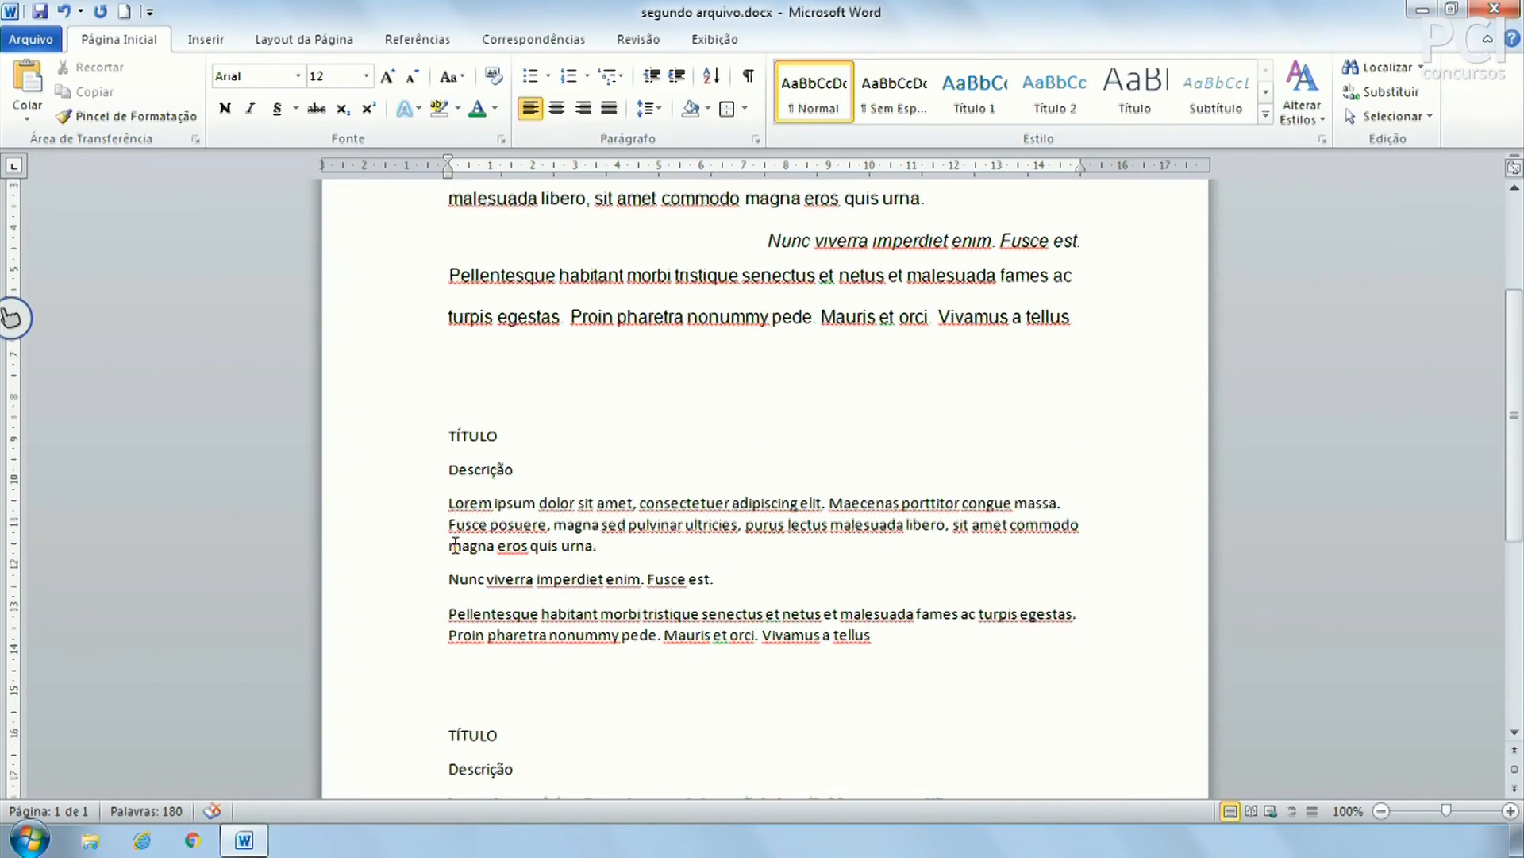
Check the fonts of the unformatted second TÍTULO and the formatted Lorem paragraph
{"action": "left_click", "coordinate": [473, 432]}
{"action": "scroll", "coordinate": [696, 629], "scroll_direction": "down", "scroll_amount": 3}
{"action": "scroll", "coordinate": [695, 629], "scroll_direction": "up", "scroll_amount": 8}
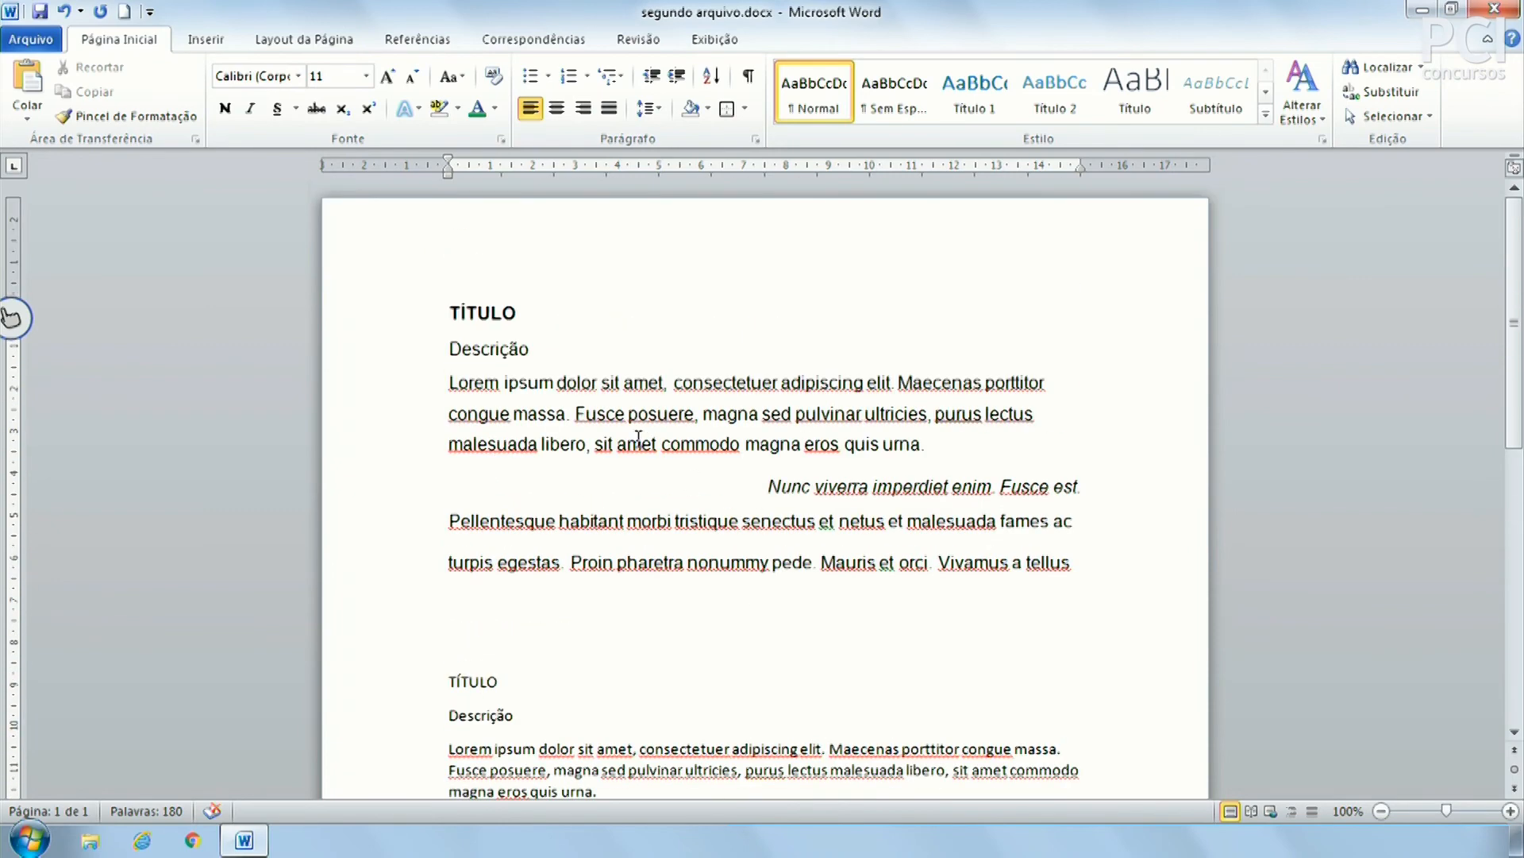
{"action": "left_click", "coordinate": [569, 385]}
{"action": "scroll", "coordinate": [700, 536], "scroll_direction": "down", "scroll_amount": 1}
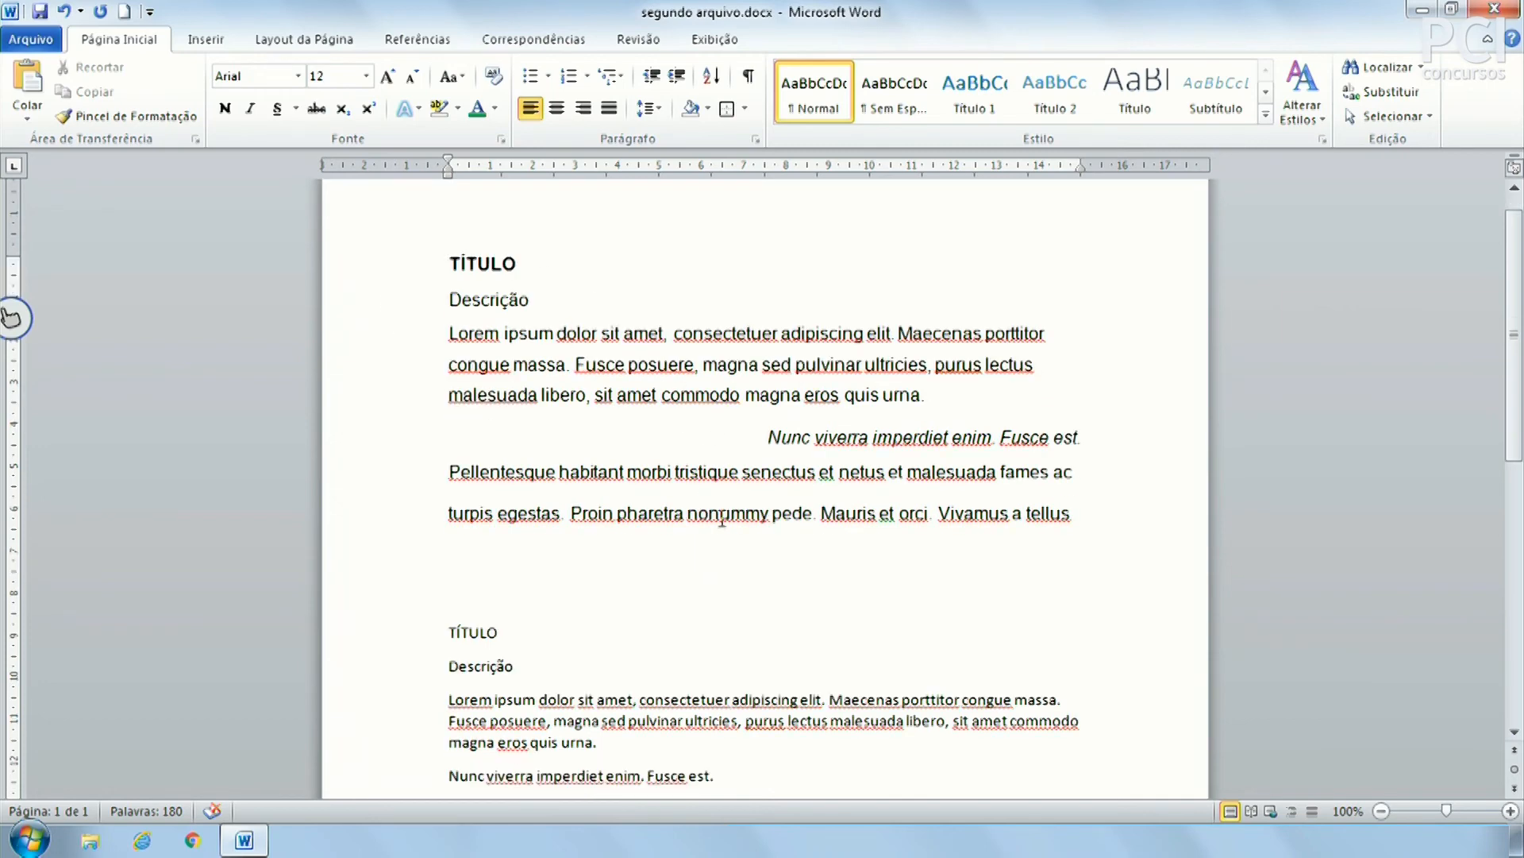
Enlarge the first TÍTULO, then shrink its font back down
{"action": "left_click", "coordinate": [422, 265]}
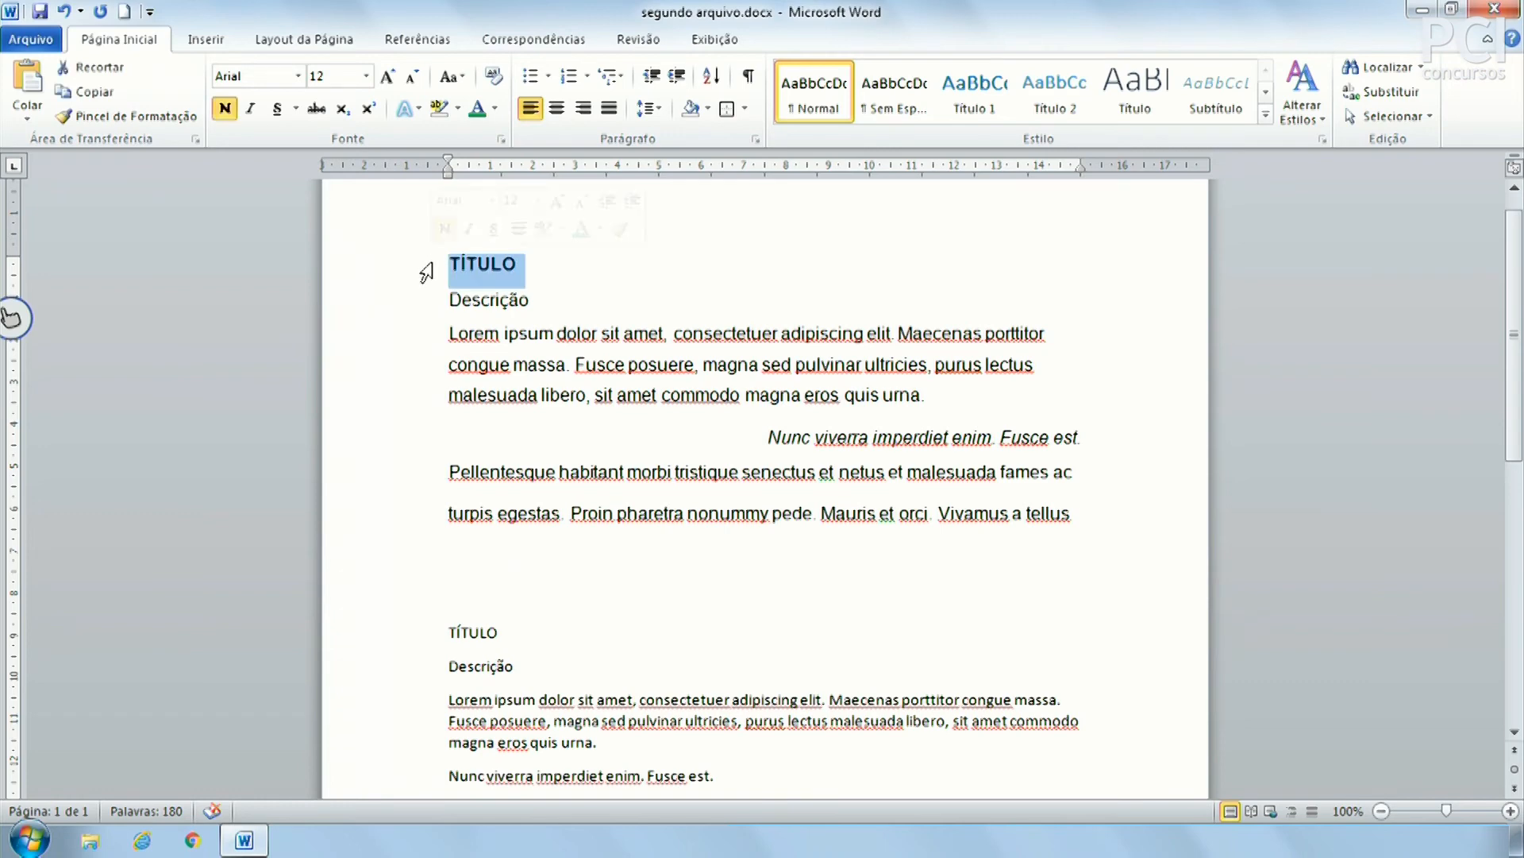
{"action": "left_click", "coordinate": [387, 76]}
{"action": "left_click", "coordinate": [535, 305]}
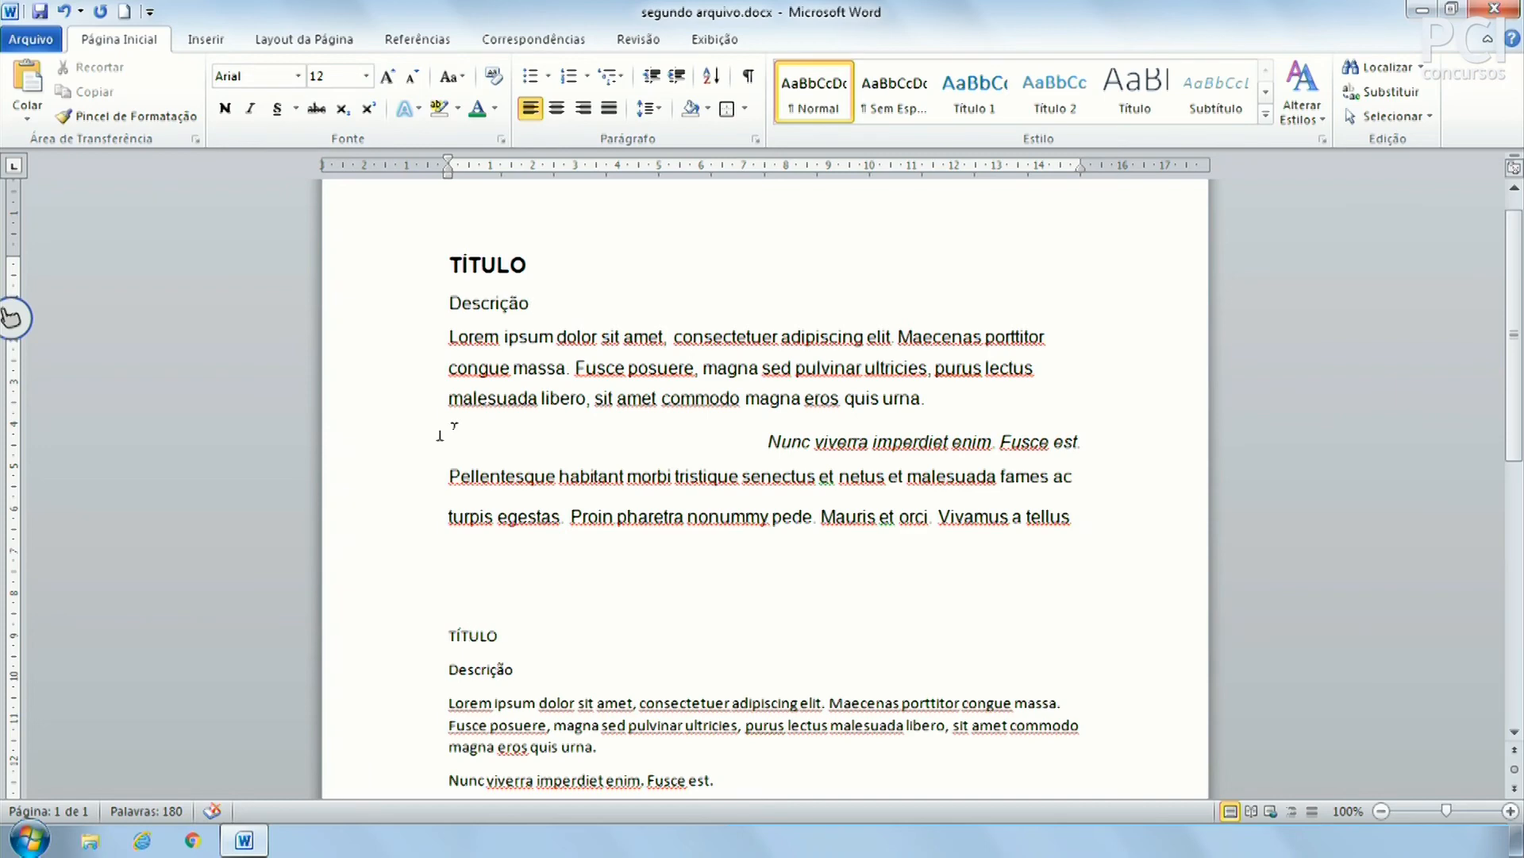
{"action": "left_click", "coordinate": [425, 274]}
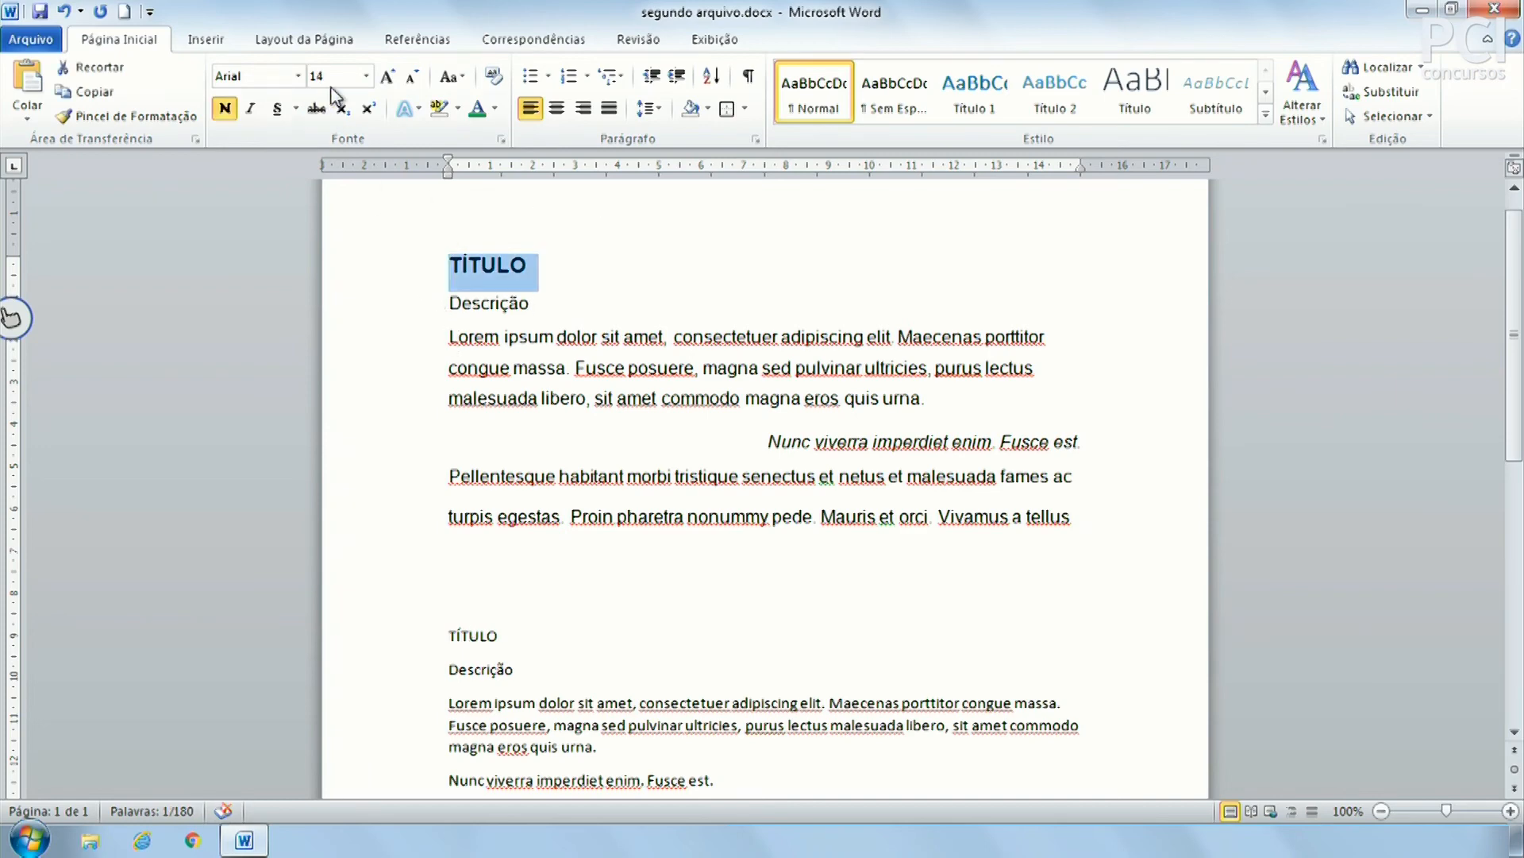
{"action": "left_click", "coordinate": [407, 81]}
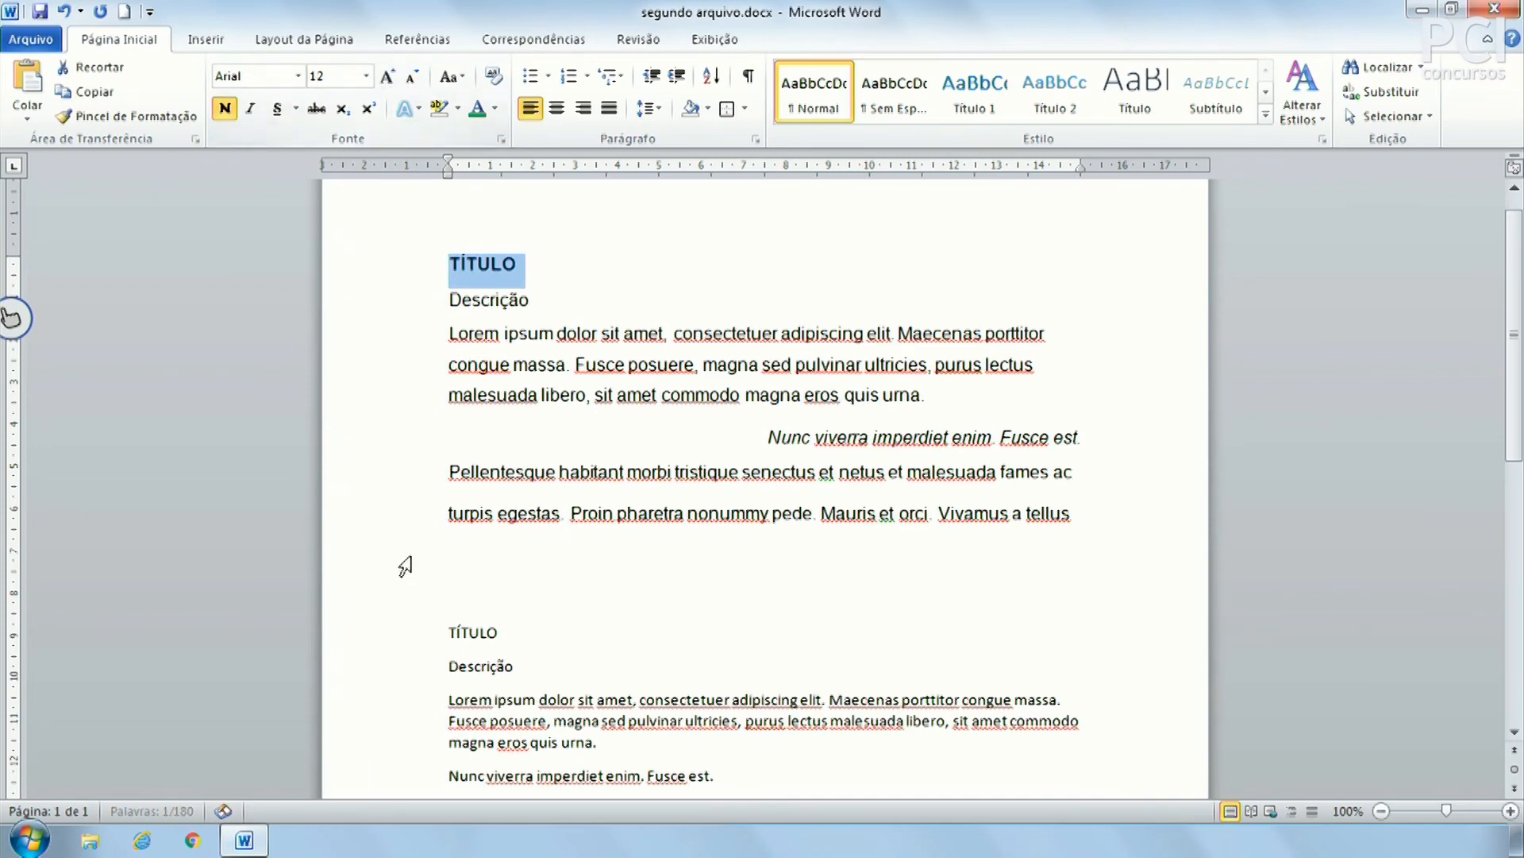
Grow the lower TÍTULO from 11 to 12 pt
{"action": "left_click", "coordinate": [421, 635]}
{"action": "left_click", "coordinate": [387, 76]}
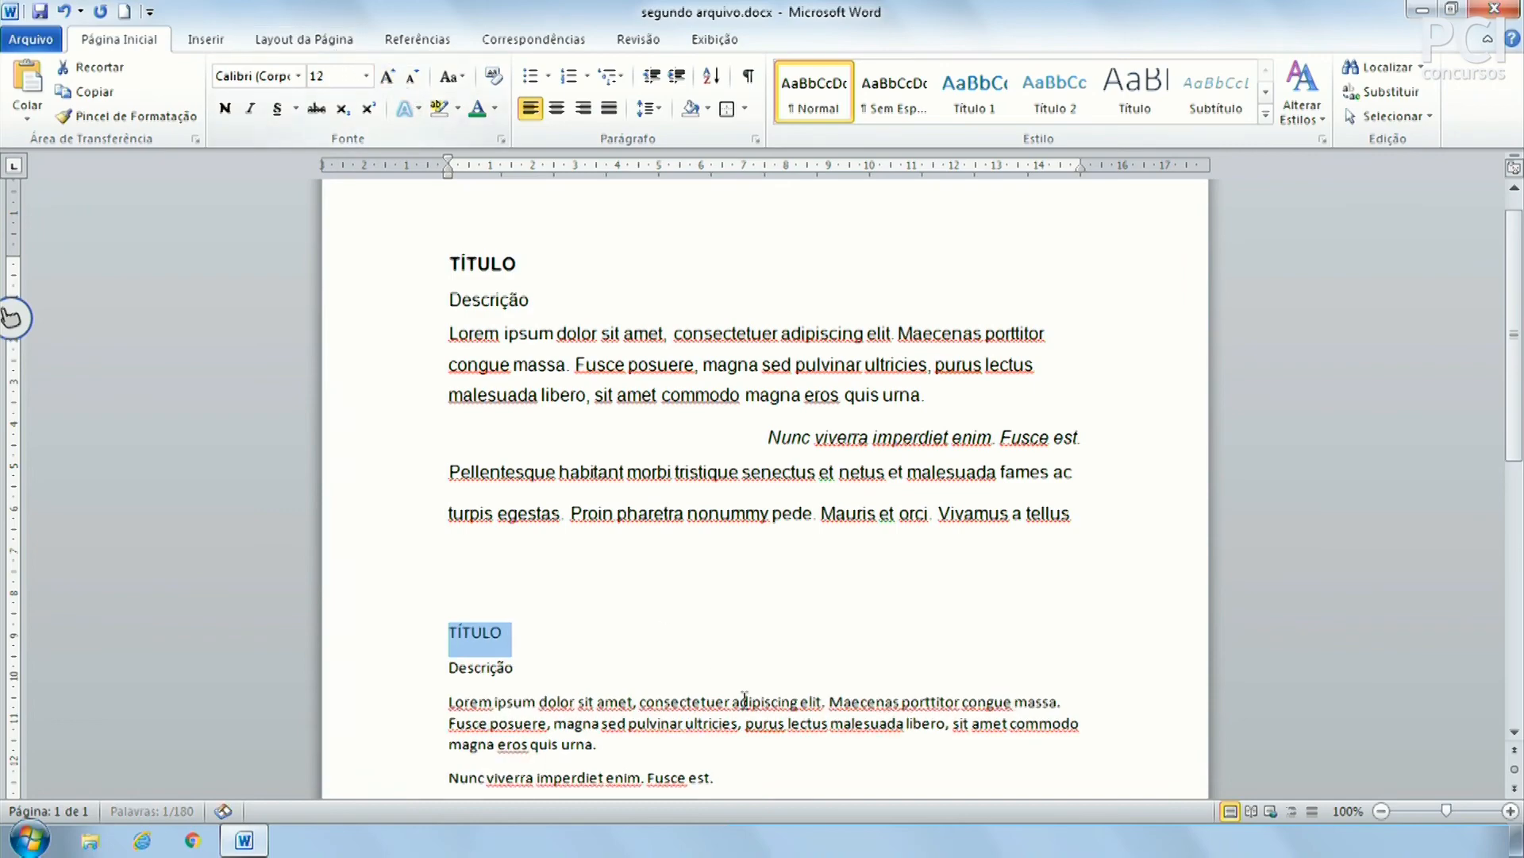
{"action": "scroll", "coordinate": [658, 627], "scroll_direction": "down", "scroll_amount": 4}
{"action": "scroll", "coordinate": [659, 627], "scroll_direction": "down", "scroll_amount": 1}
{"action": "left_click", "coordinate": [463, 693]}
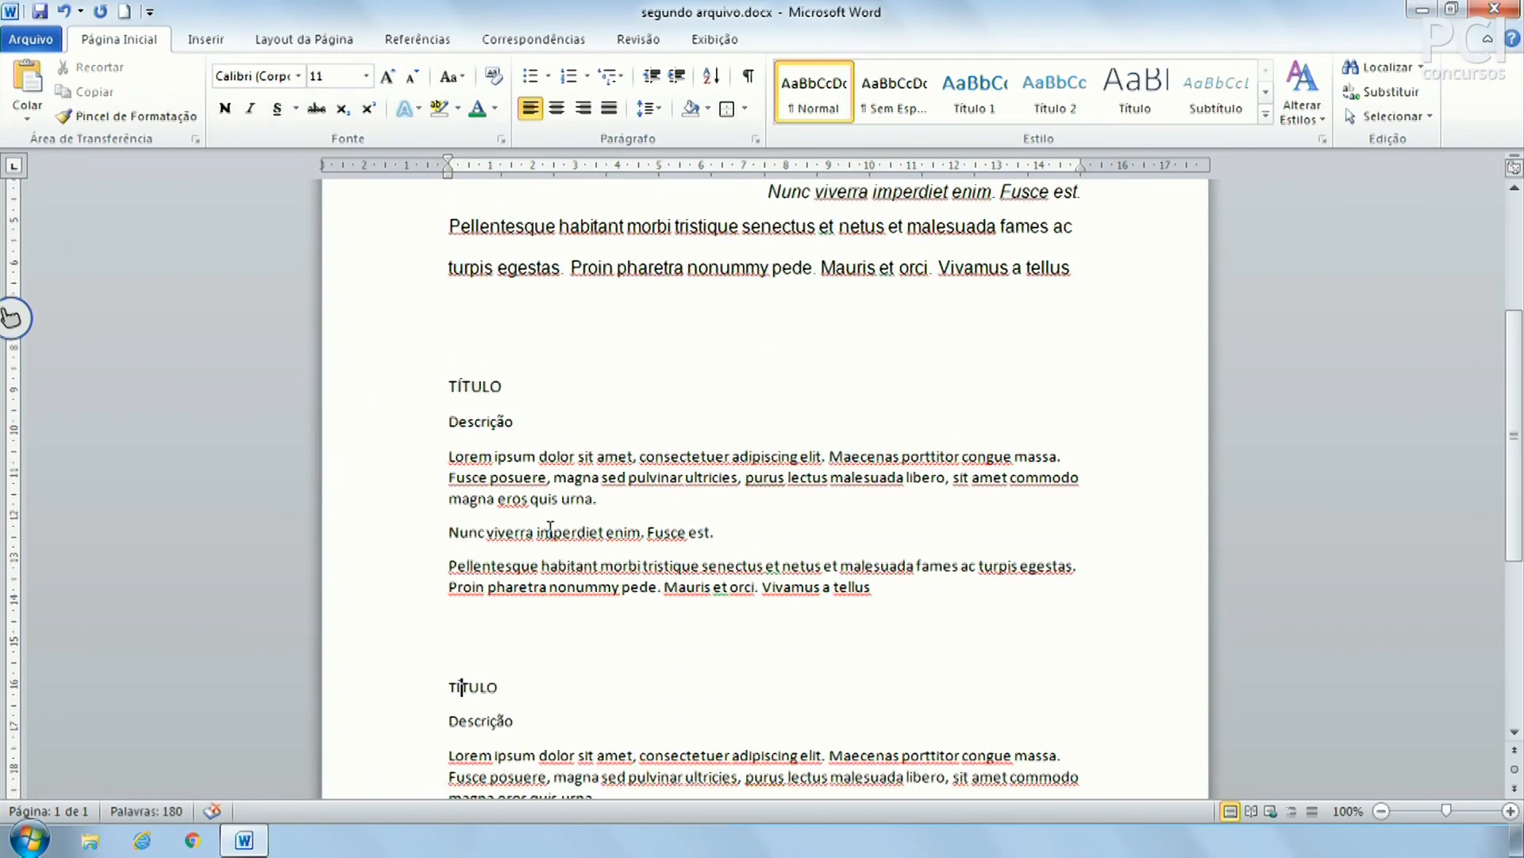
{"action": "scroll", "coordinate": [691, 570], "scroll_direction": "up", "scroll_amount": 6}
{"action": "scroll", "coordinate": [691, 570], "scroll_direction": "down", "scroll_amount": 4}
{"action": "scroll", "coordinate": [691, 570], "scroll_direction": "up", "scroll_amount": 4}
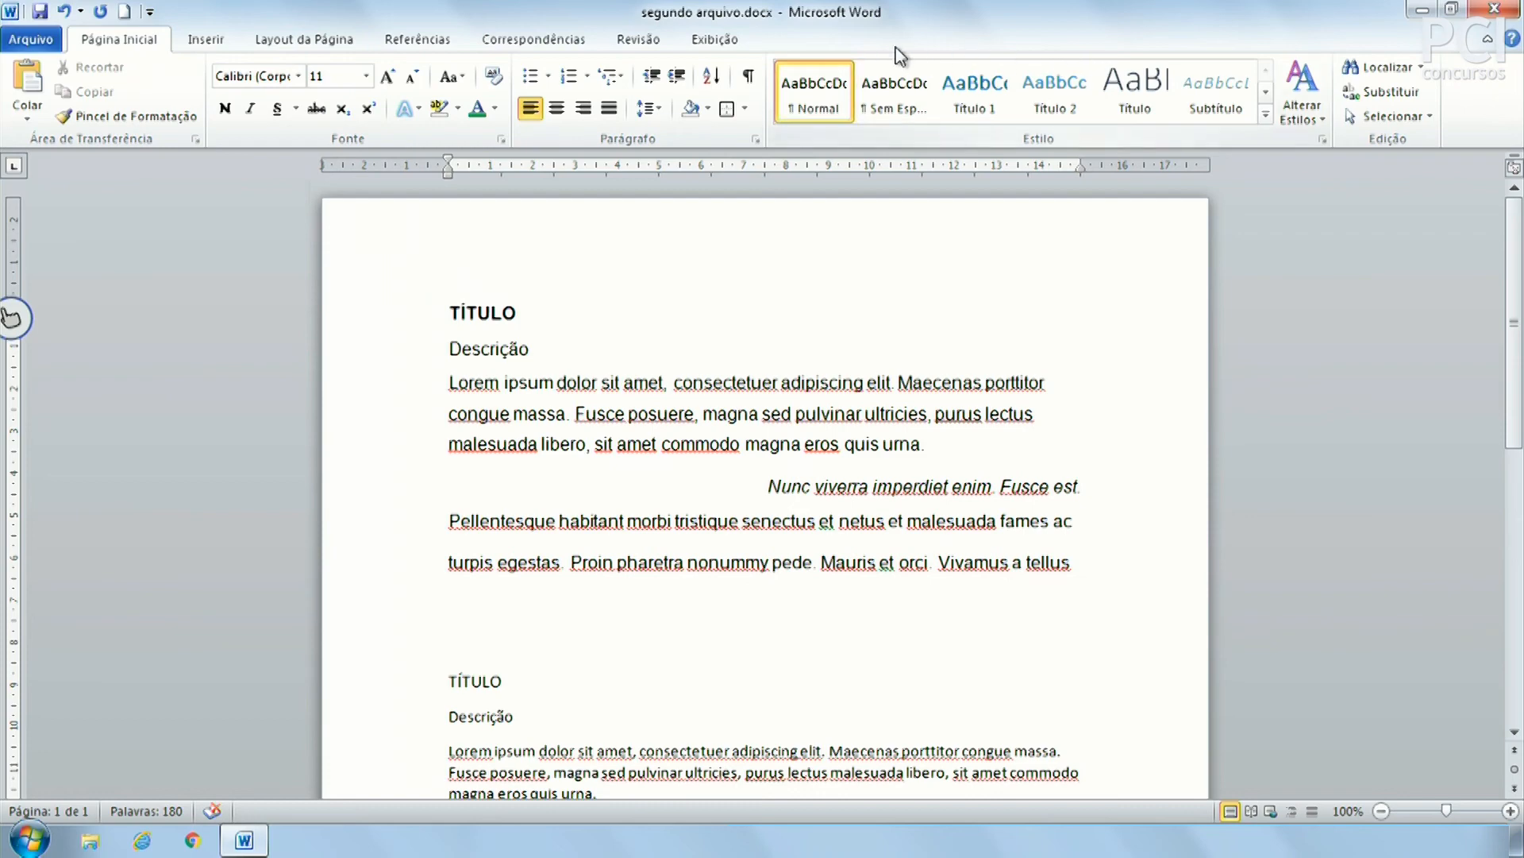
{"action": "left_click", "coordinate": [494, 310]}
Apply the Título 1 heading style to the first TÍTULO line
{"action": "left_click", "coordinate": [418, 315]}
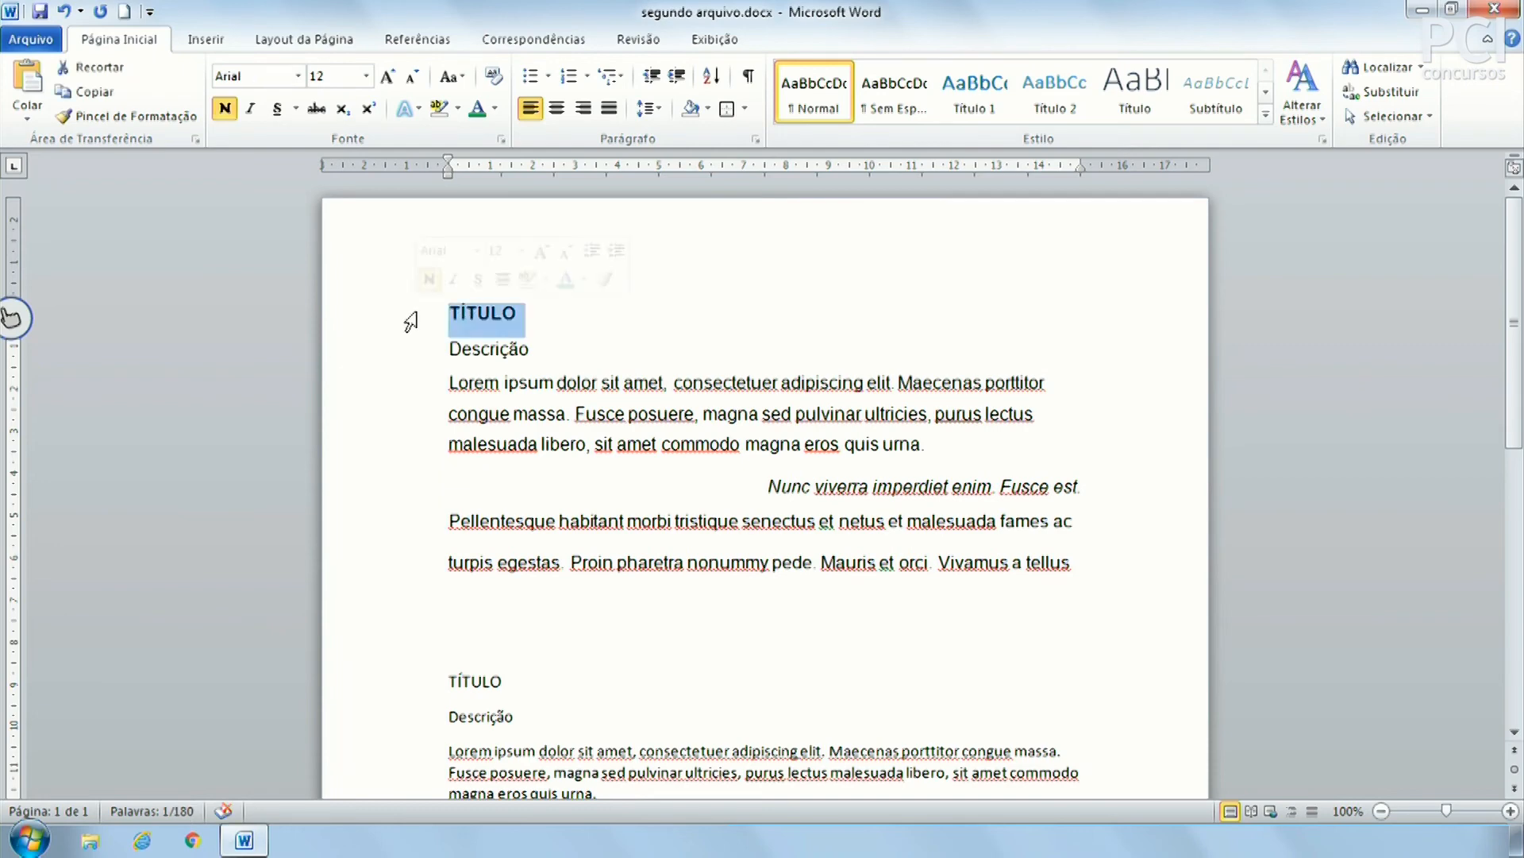
{"action": "left_click", "coordinate": [987, 109]}
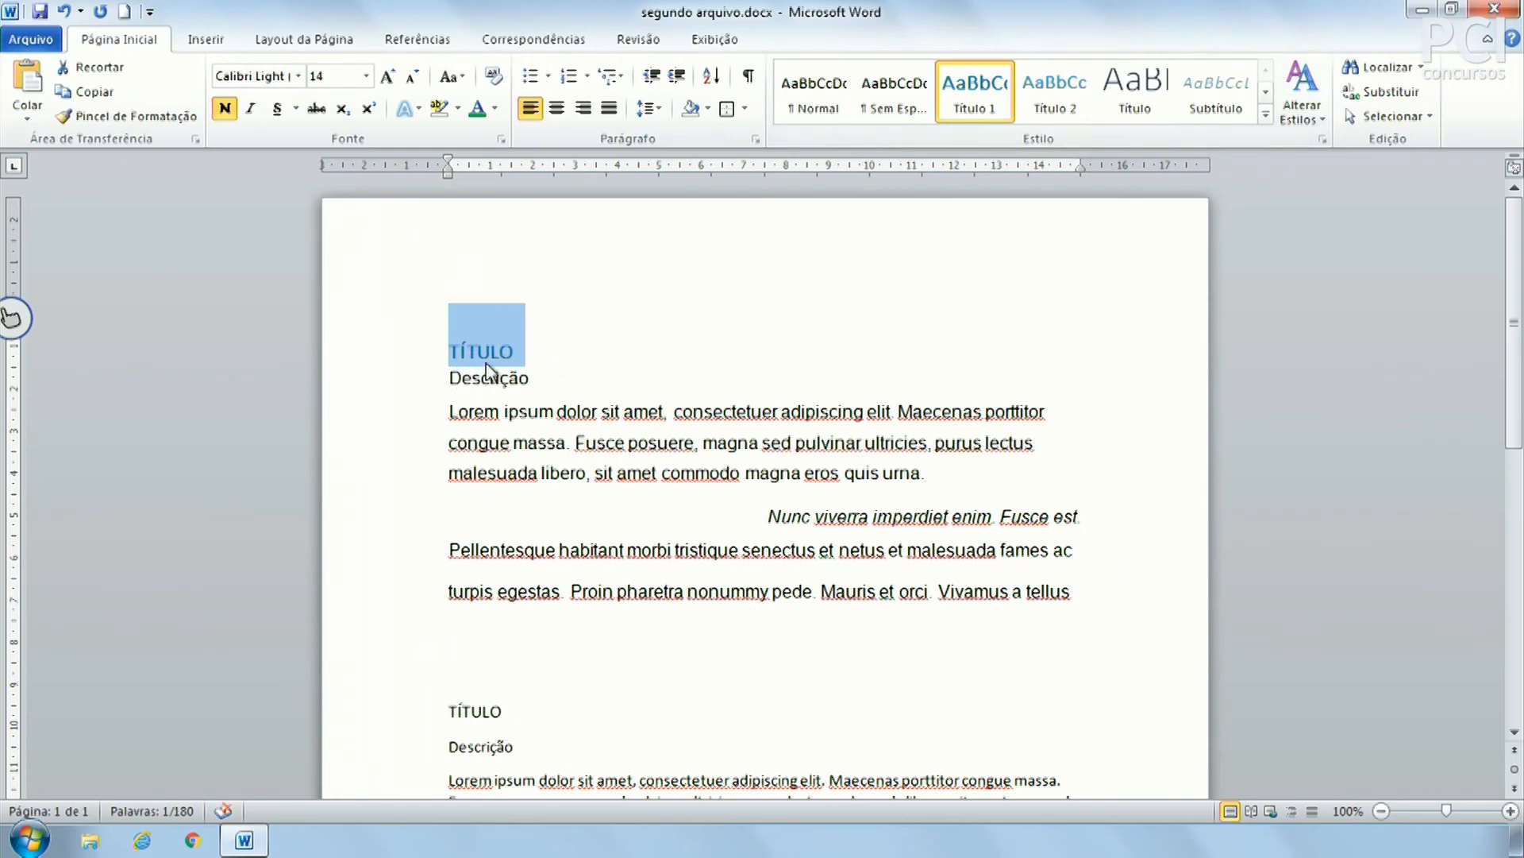
{"action": "left_click", "coordinate": [702, 484]}
{"action": "scroll", "coordinate": [679, 504], "scroll_direction": "down", "scroll_amount": 4}
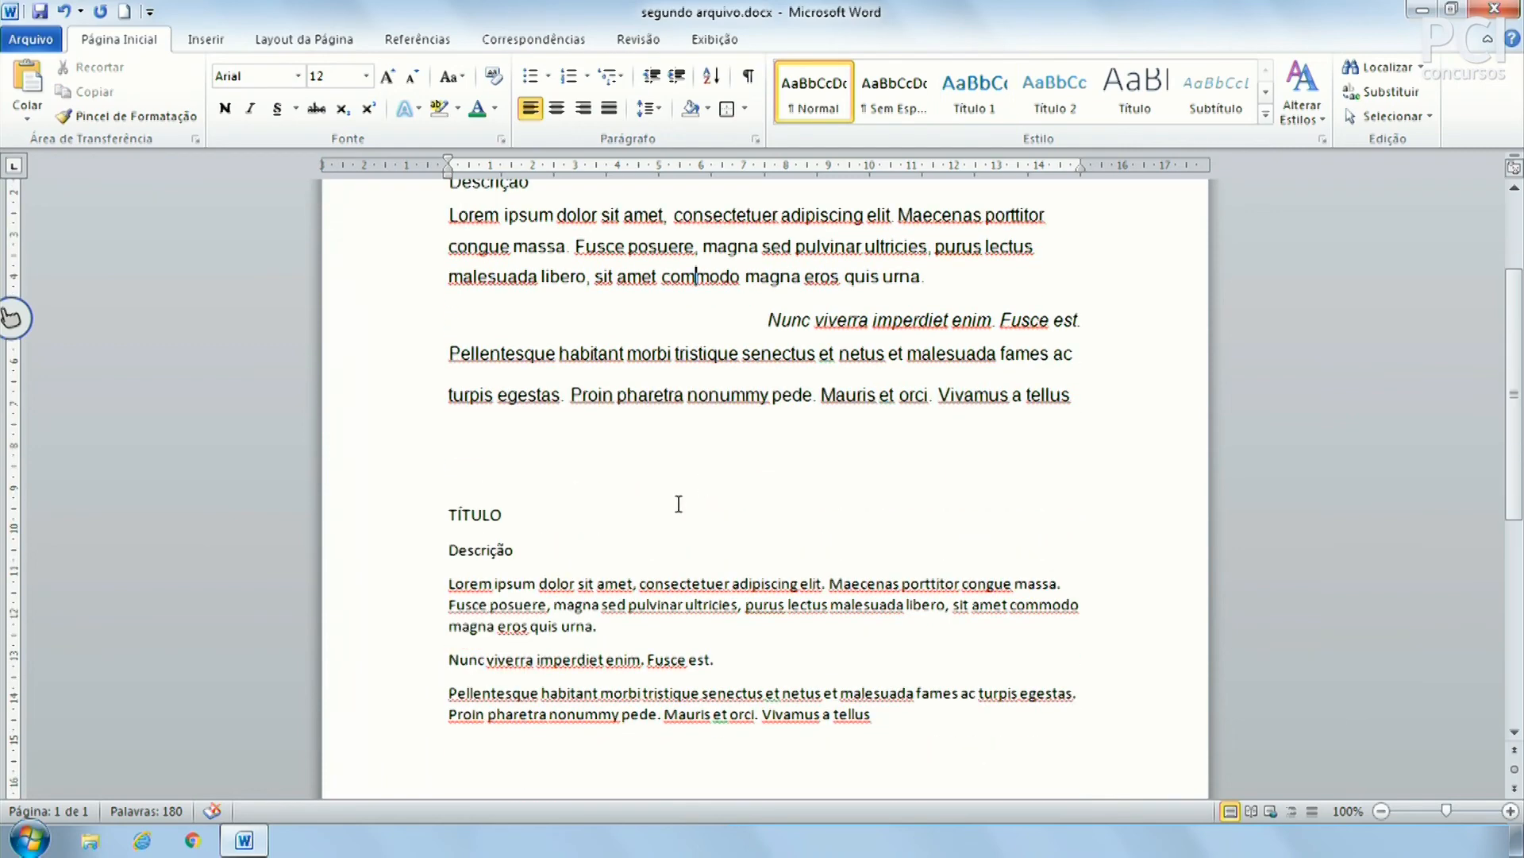
Apply Título 1 to the second and following TÍTULO lines
{"action": "left_click", "coordinate": [409, 520]}
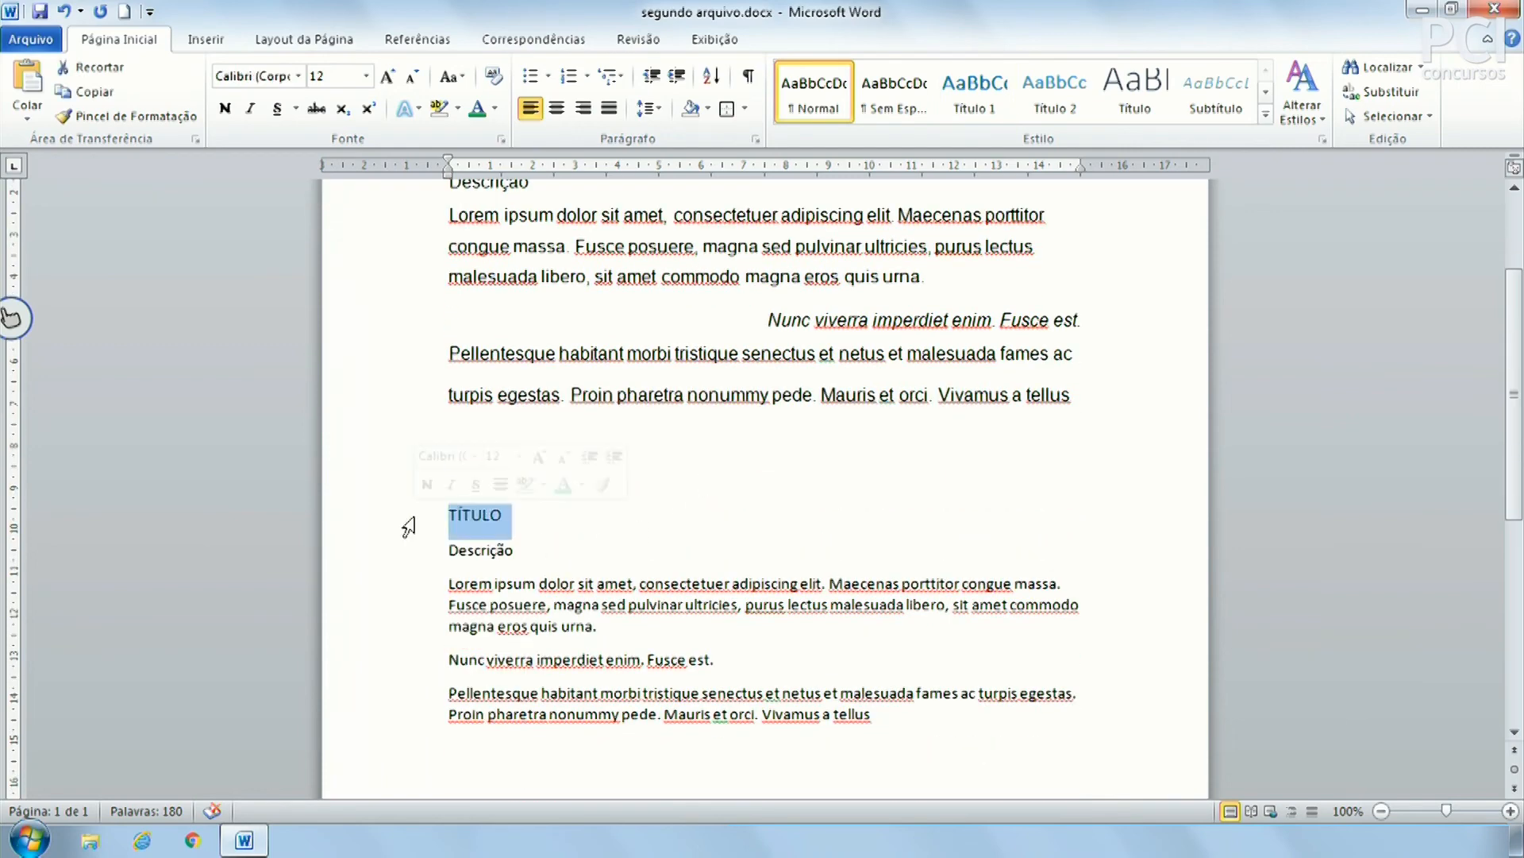
{"action": "left_click", "coordinate": [472, 514]}
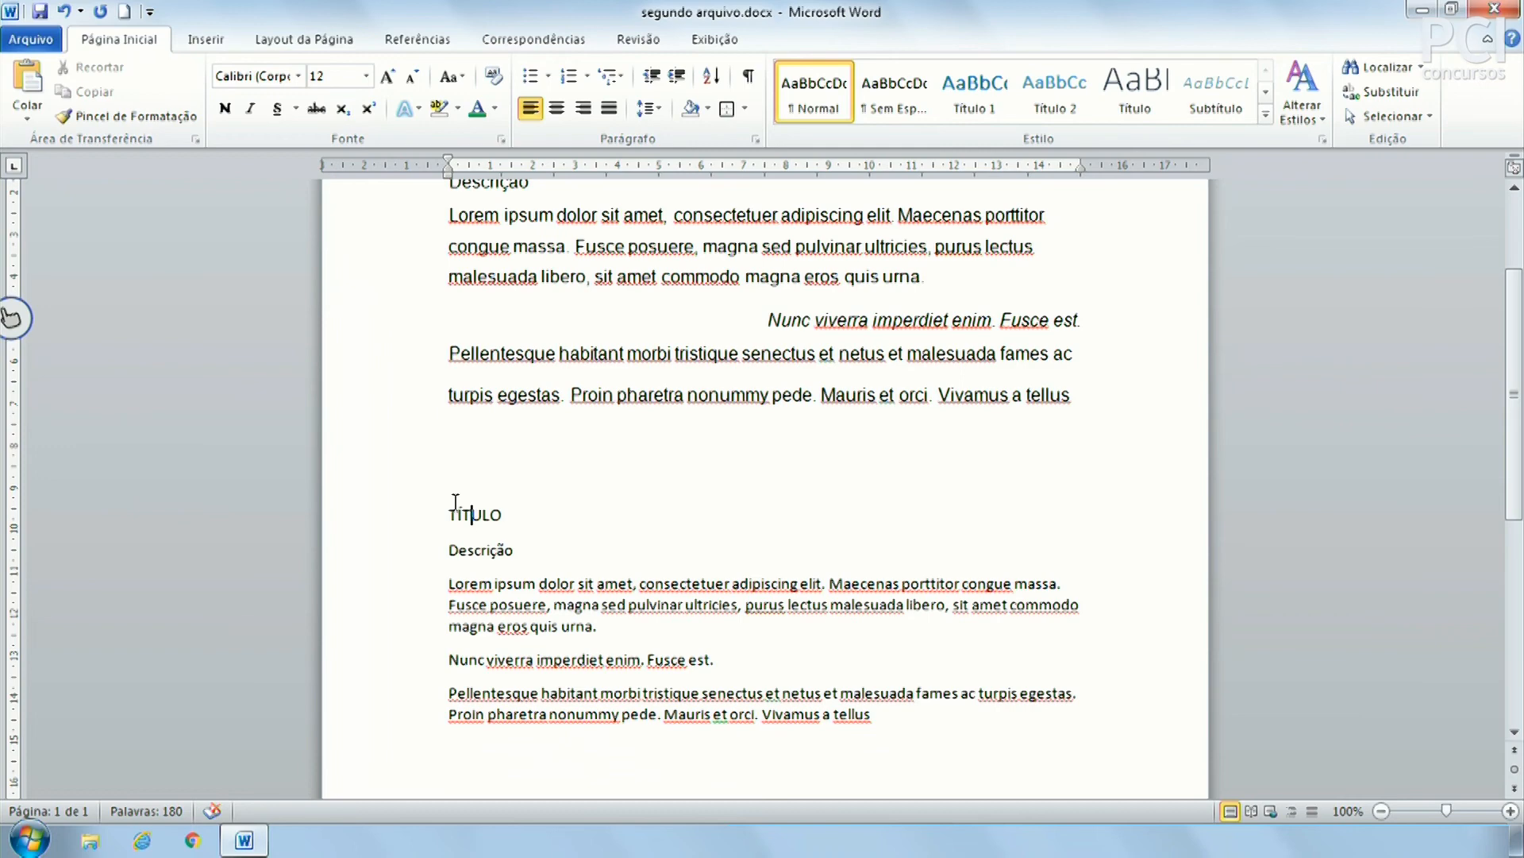
{"action": "left_click", "coordinate": [376, 522]}
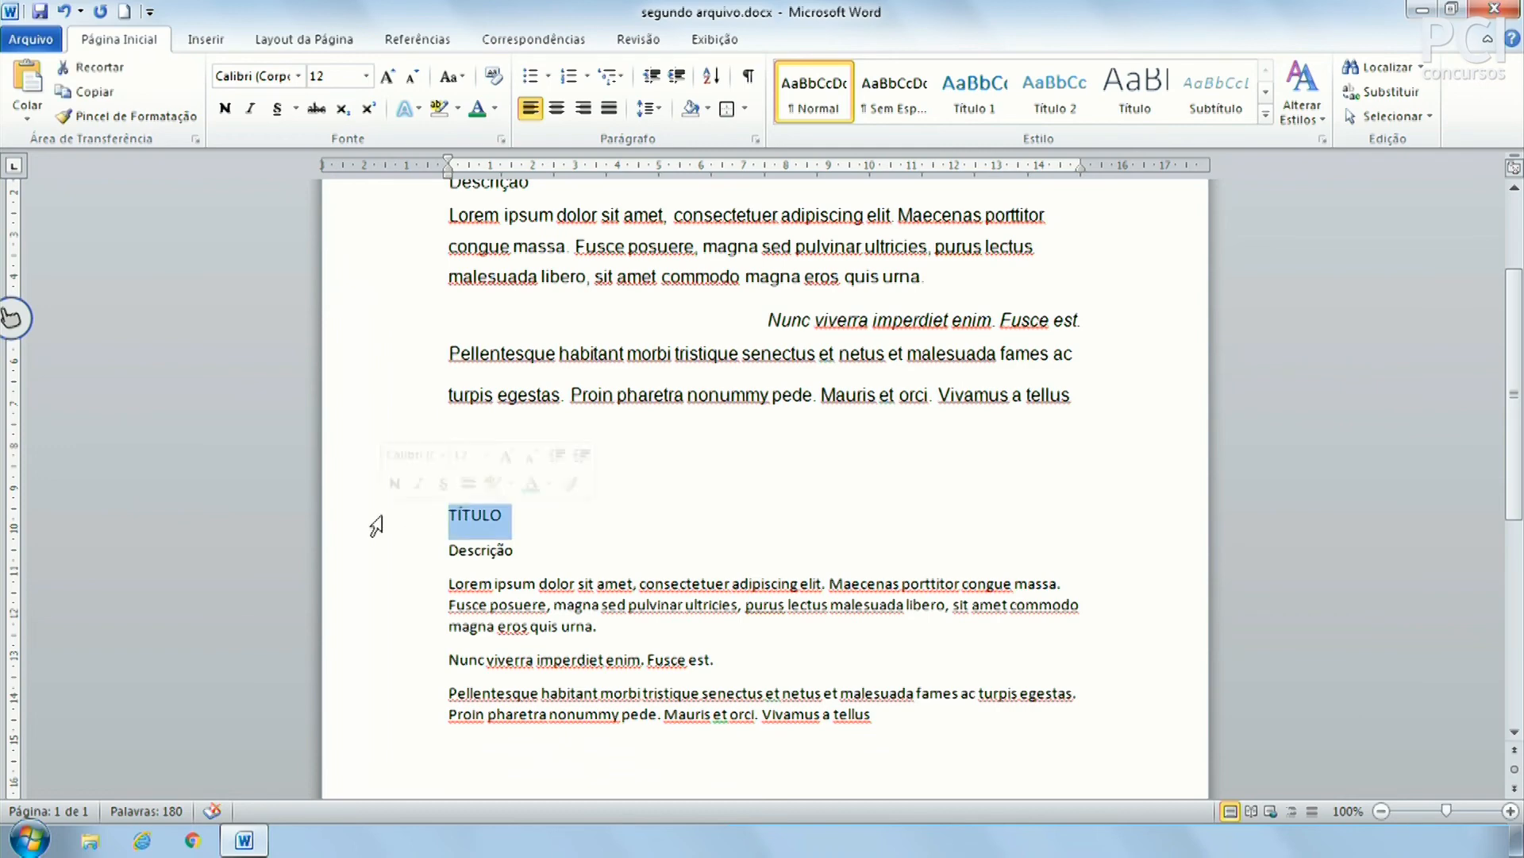
{"action": "left_click", "coordinate": [459, 514]}
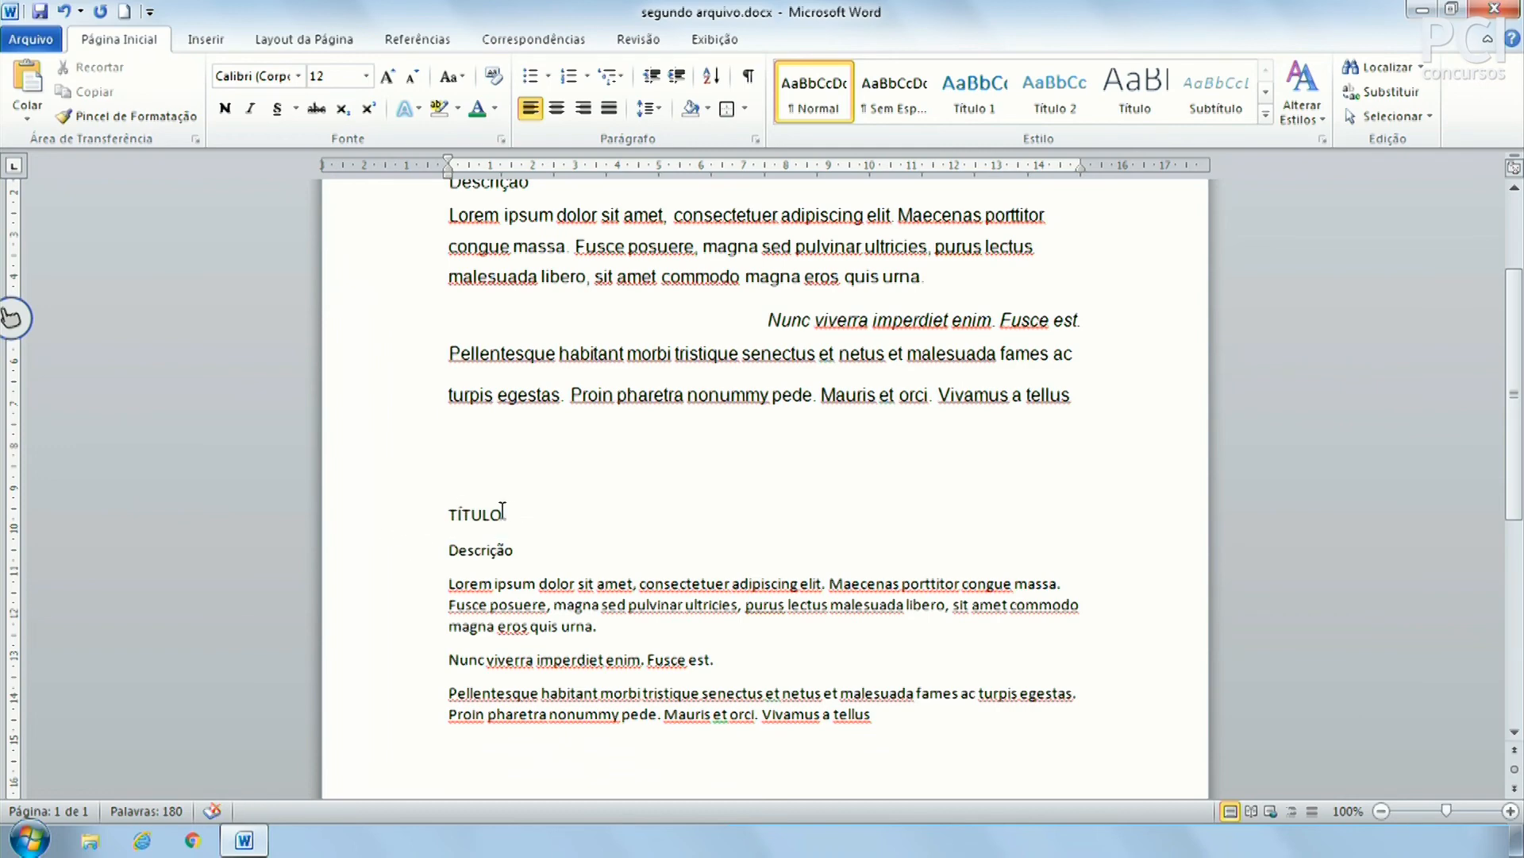
{"action": "left_click", "coordinate": [979, 94]}
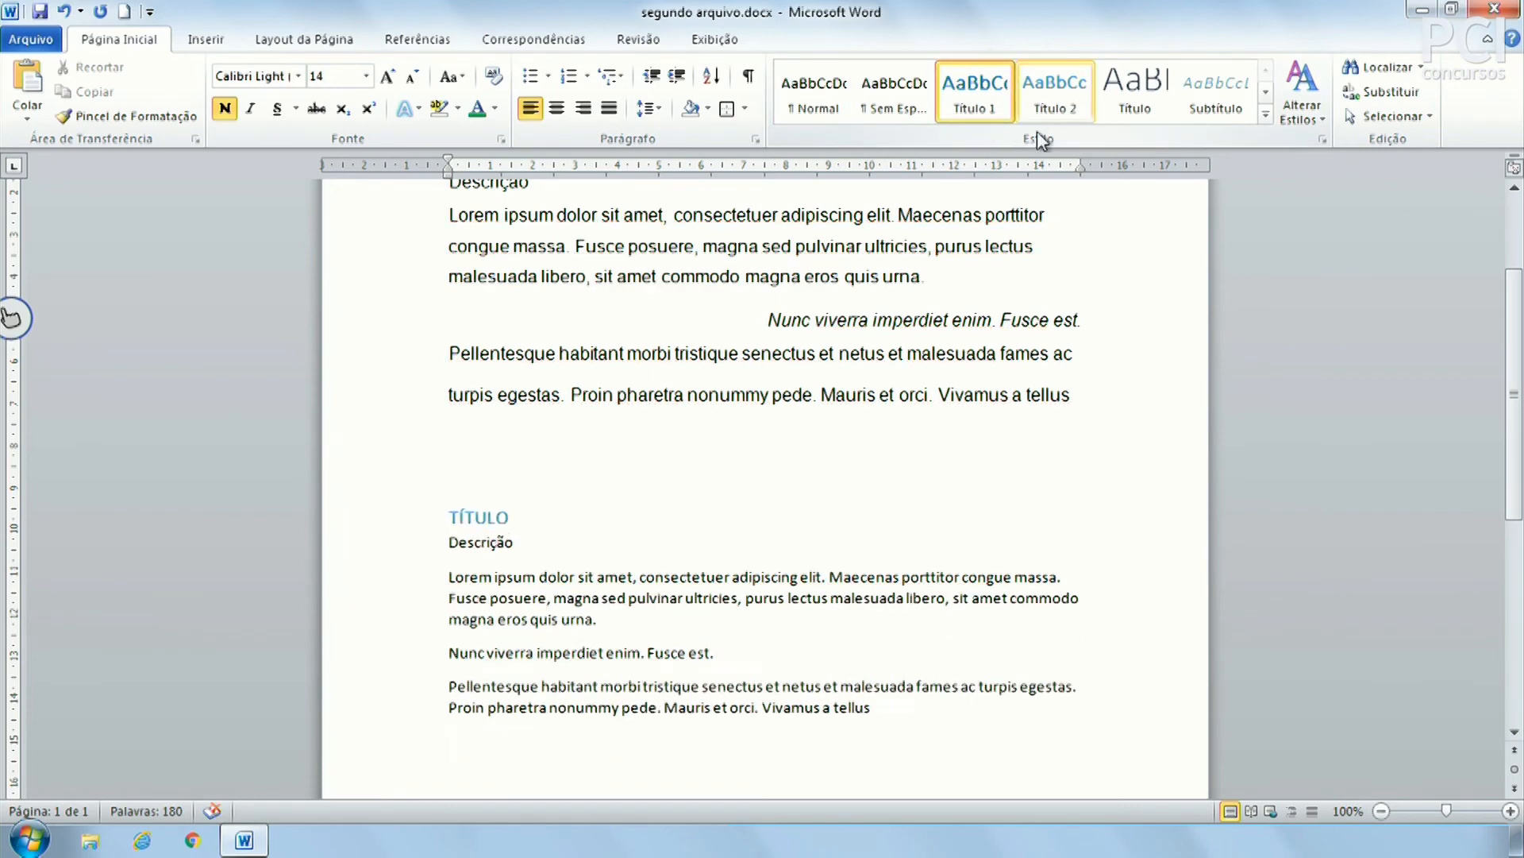
{"action": "scroll", "coordinate": [628, 551], "scroll_direction": "down", "scroll_amount": 3}
{"action": "left_click", "coordinate": [477, 635]}
{"action": "left_click", "coordinate": [975, 89]}
{"action": "left_click", "coordinate": [717, 479]}
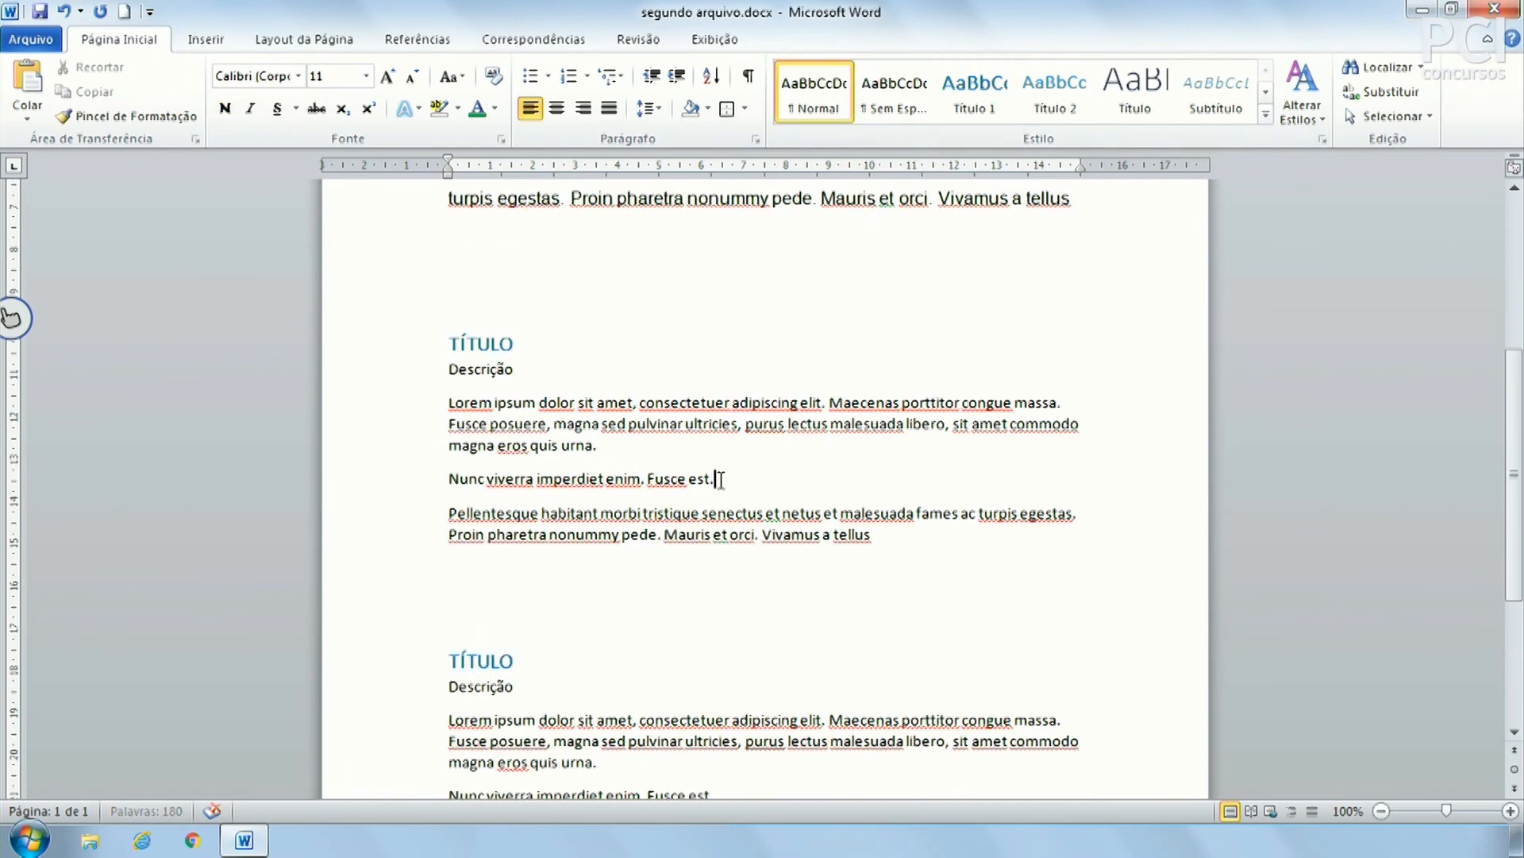
{"action": "scroll", "coordinate": [718, 479], "scroll_direction": "up", "scroll_amount": 6}
Apply the Subtítulo style to each Descrição line
{"action": "left_click", "coordinate": [498, 377]}
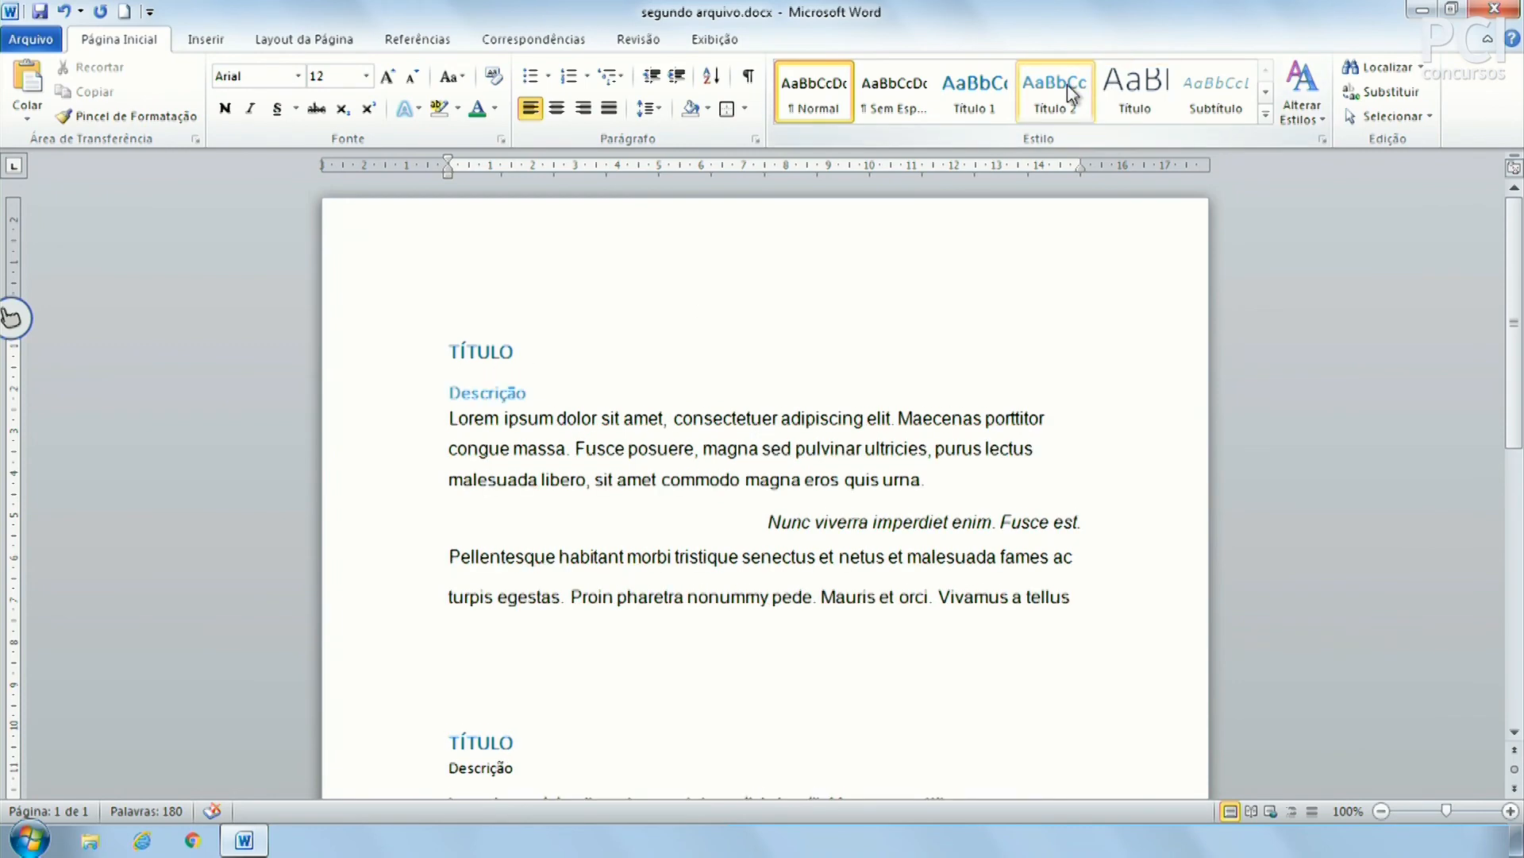
{"action": "left_click", "coordinate": [1216, 91]}
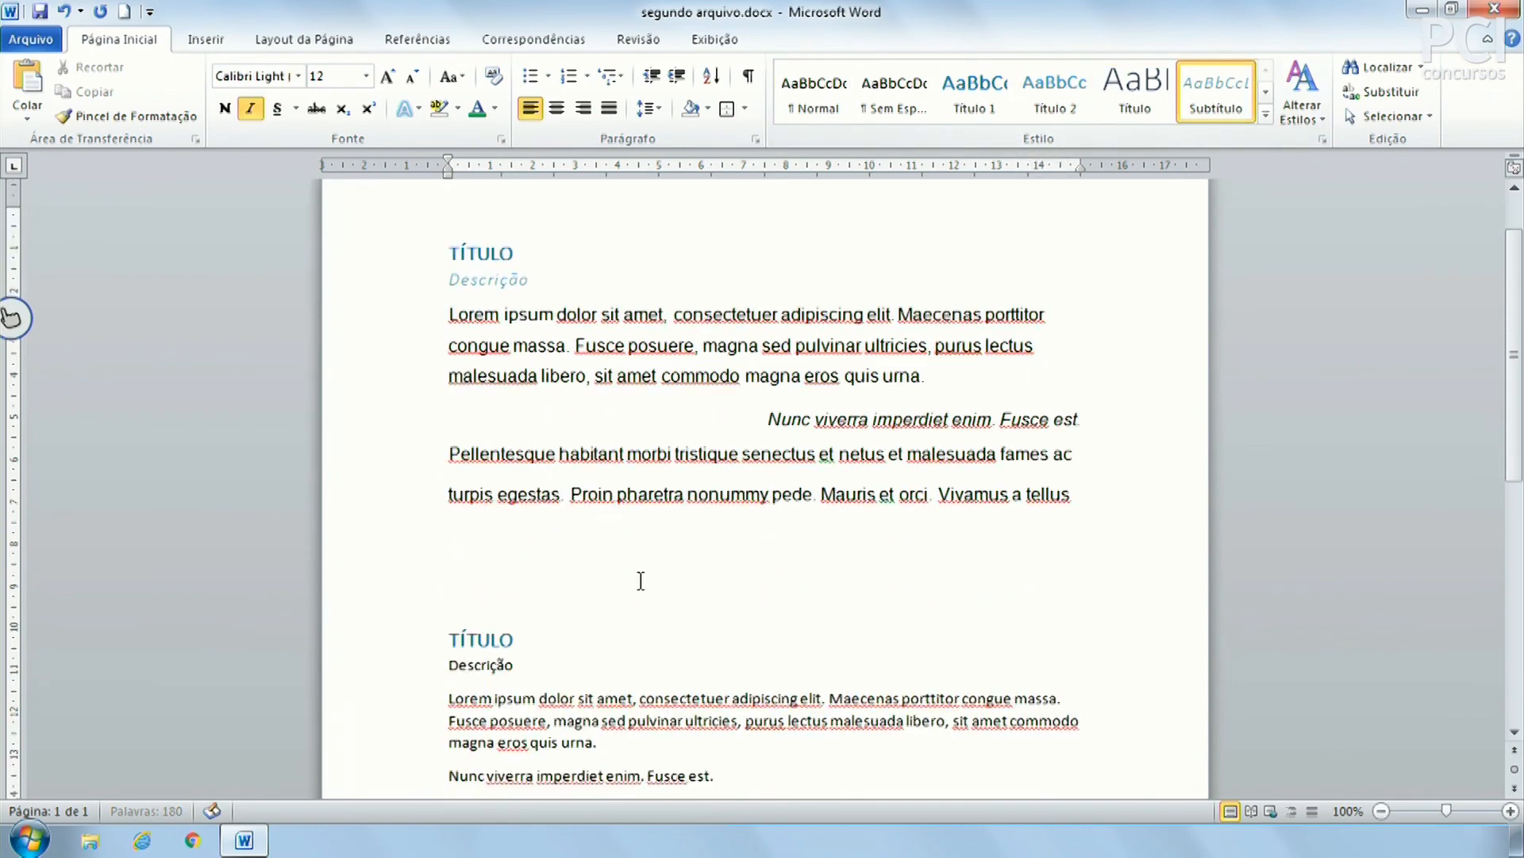
{"action": "scroll", "coordinate": [640, 580], "scroll_direction": "down", "scroll_amount": 2}
{"action": "left_click", "coordinate": [460, 624]}
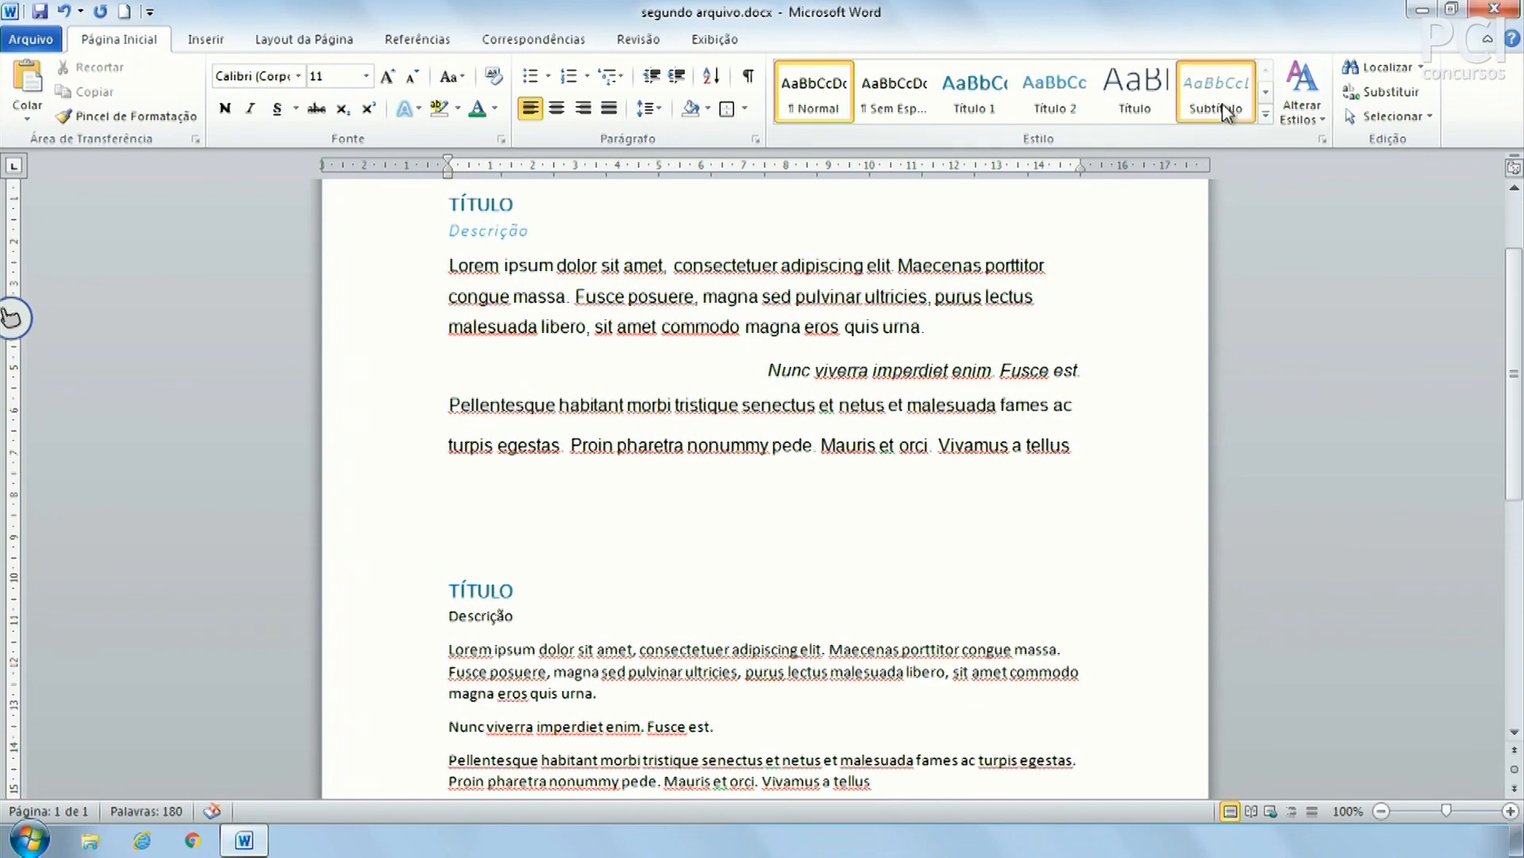
{"action": "left_click", "coordinate": [1216, 91]}
{"action": "scroll", "coordinate": [492, 615], "scroll_direction": "down", "scroll_amount": 6}
{"action": "left_click", "coordinate": [474, 646]}
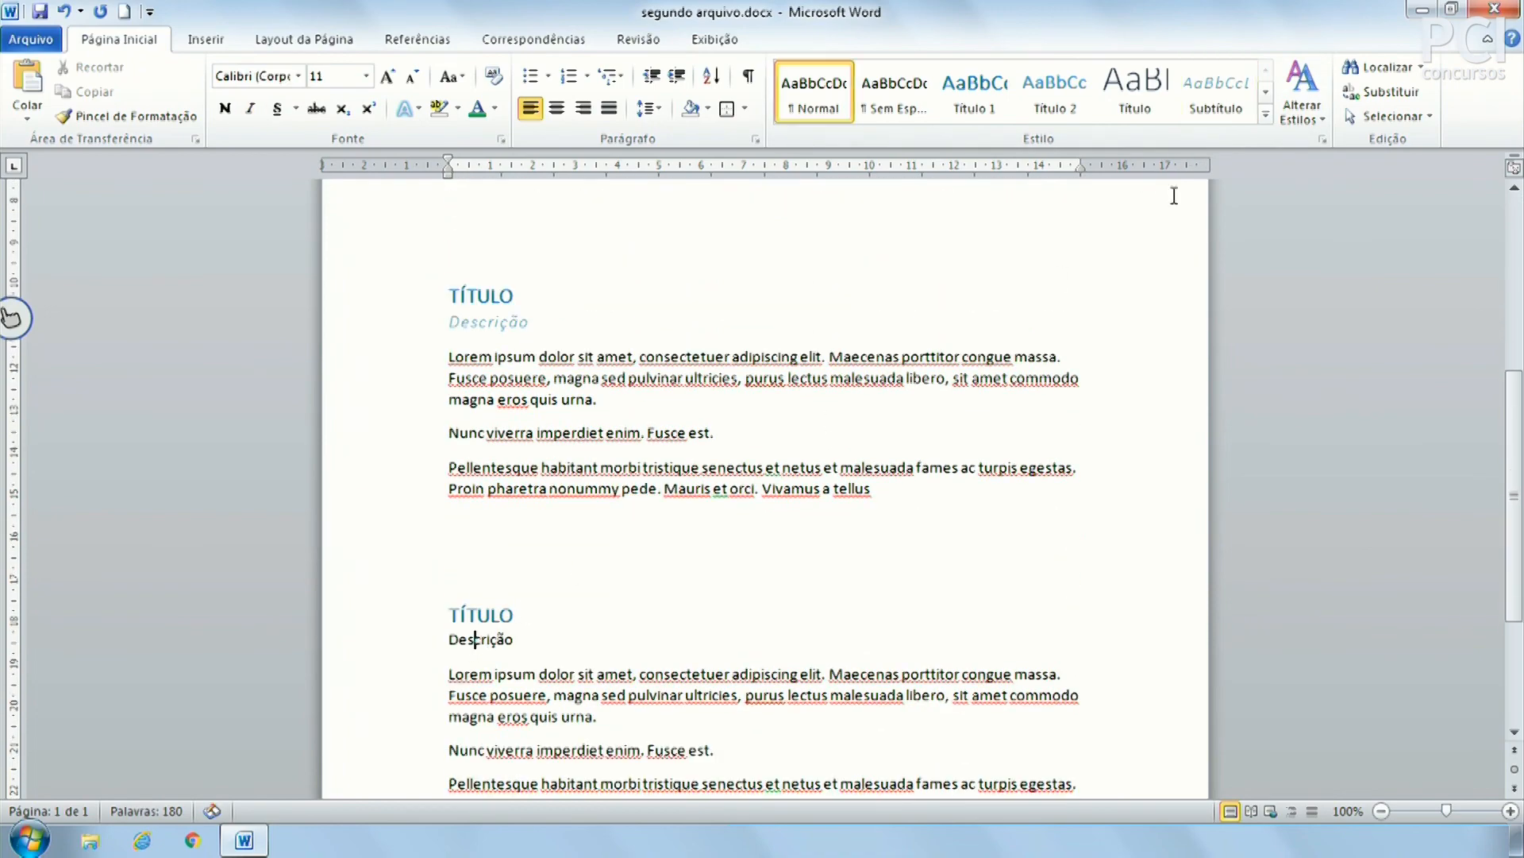
{"action": "left_click", "coordinate": [1241, 106]}
{"action": "scroll", "coordinate": [512, 667], "scroll_direction": "up", "scroll_amount": 1}
{"action": "scroll", "coordinate": [512, 666], "scroll_direction": "up", "scroll_amount": 5}
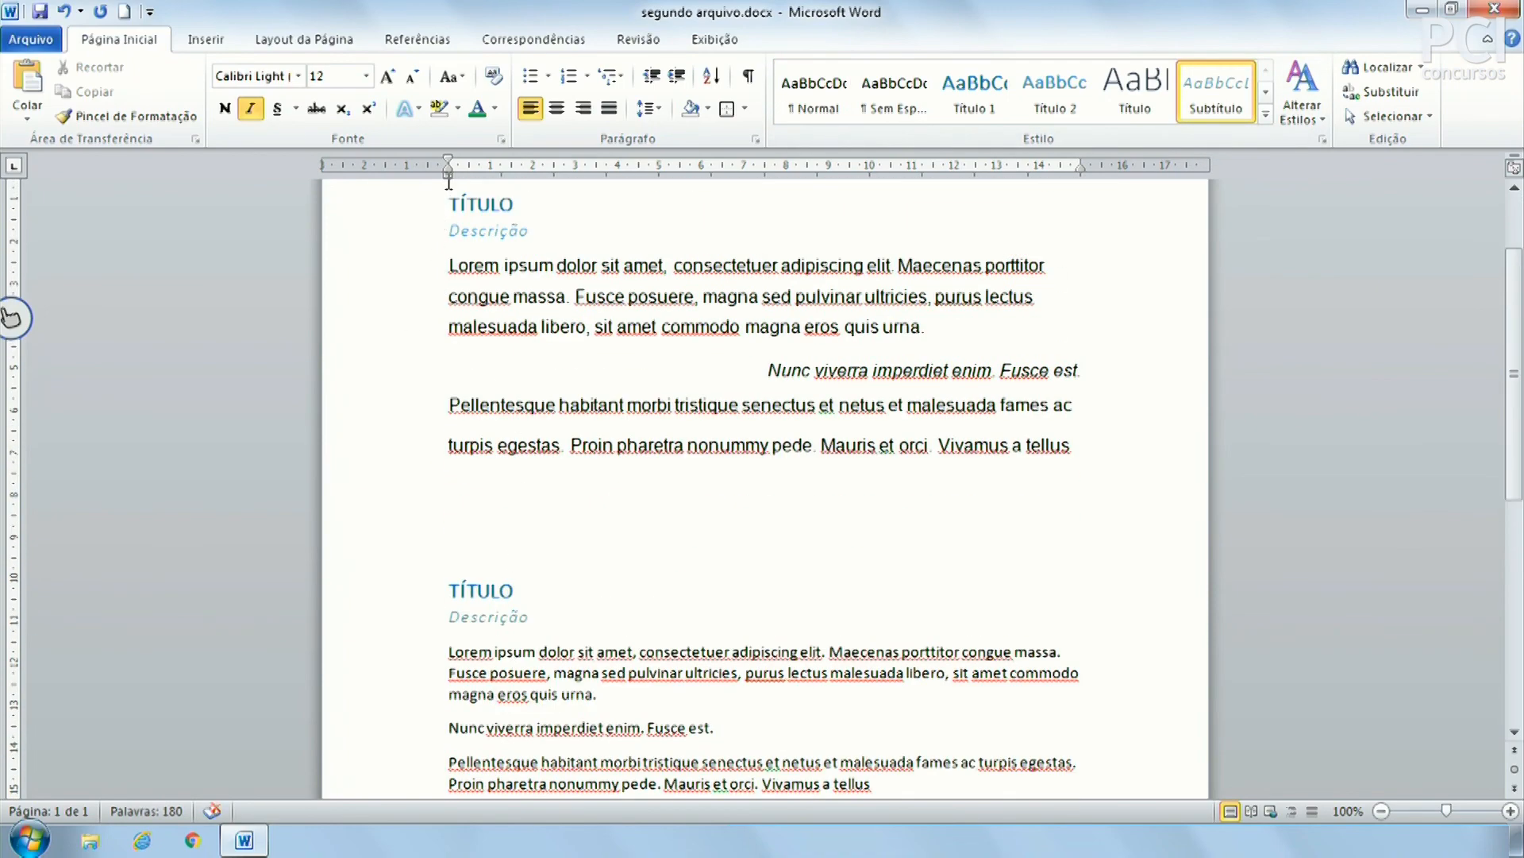
Reset the first Lorem ipsum paragraph to the Normal style
{"action": "left_click_drag", "start_coordinate": [445, 208], "coordinate": [751, 534]}
{"action": "left_click", "coordinate": [750, 534]}
{"action": "left_click", "coordinate": [545, 270]}
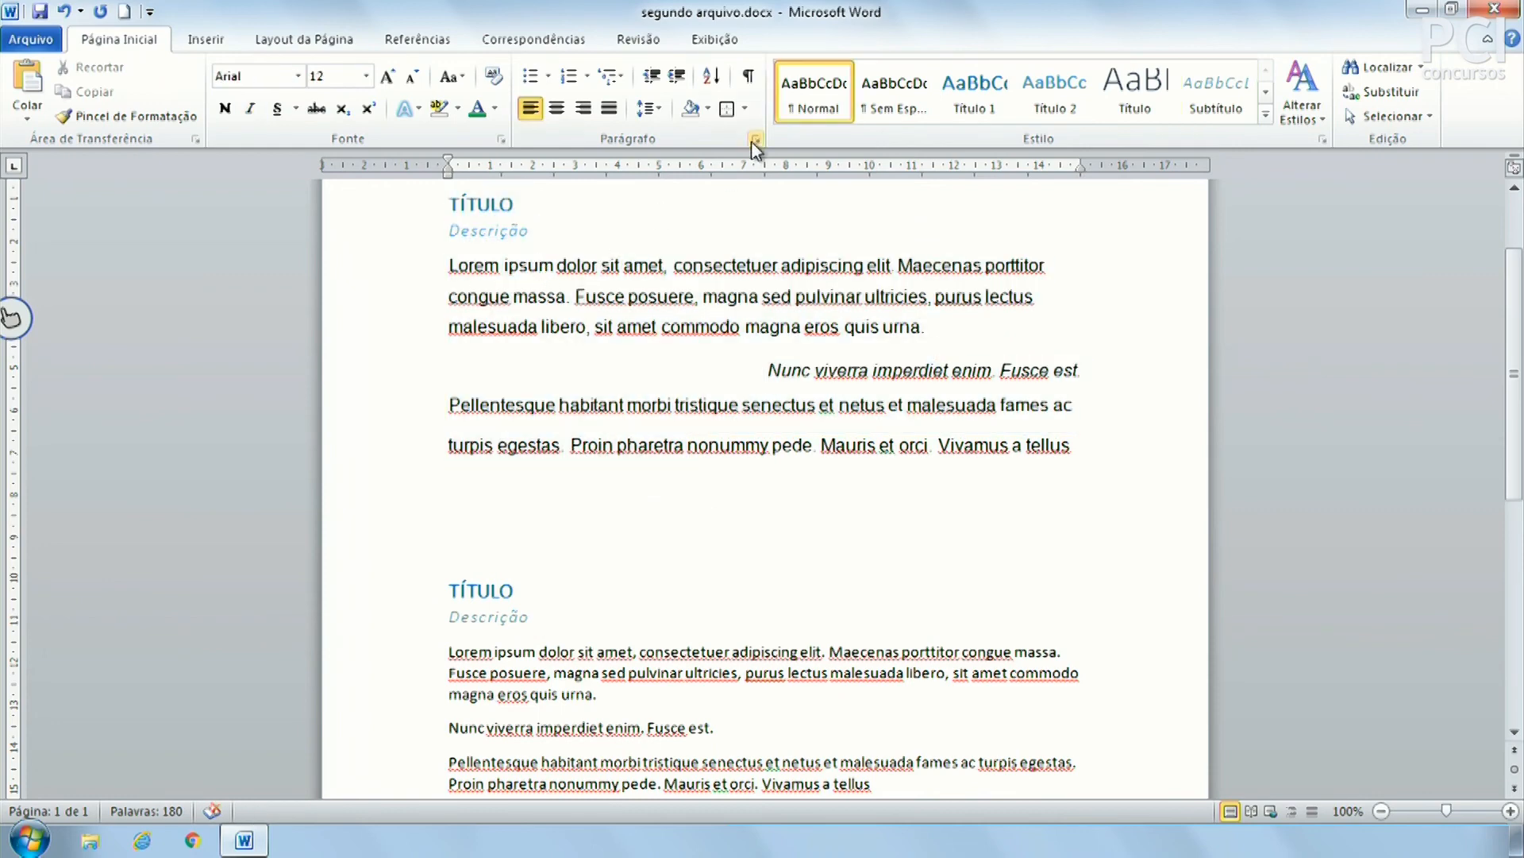
{"action": "left_click", "coordinate": [821, 95]}
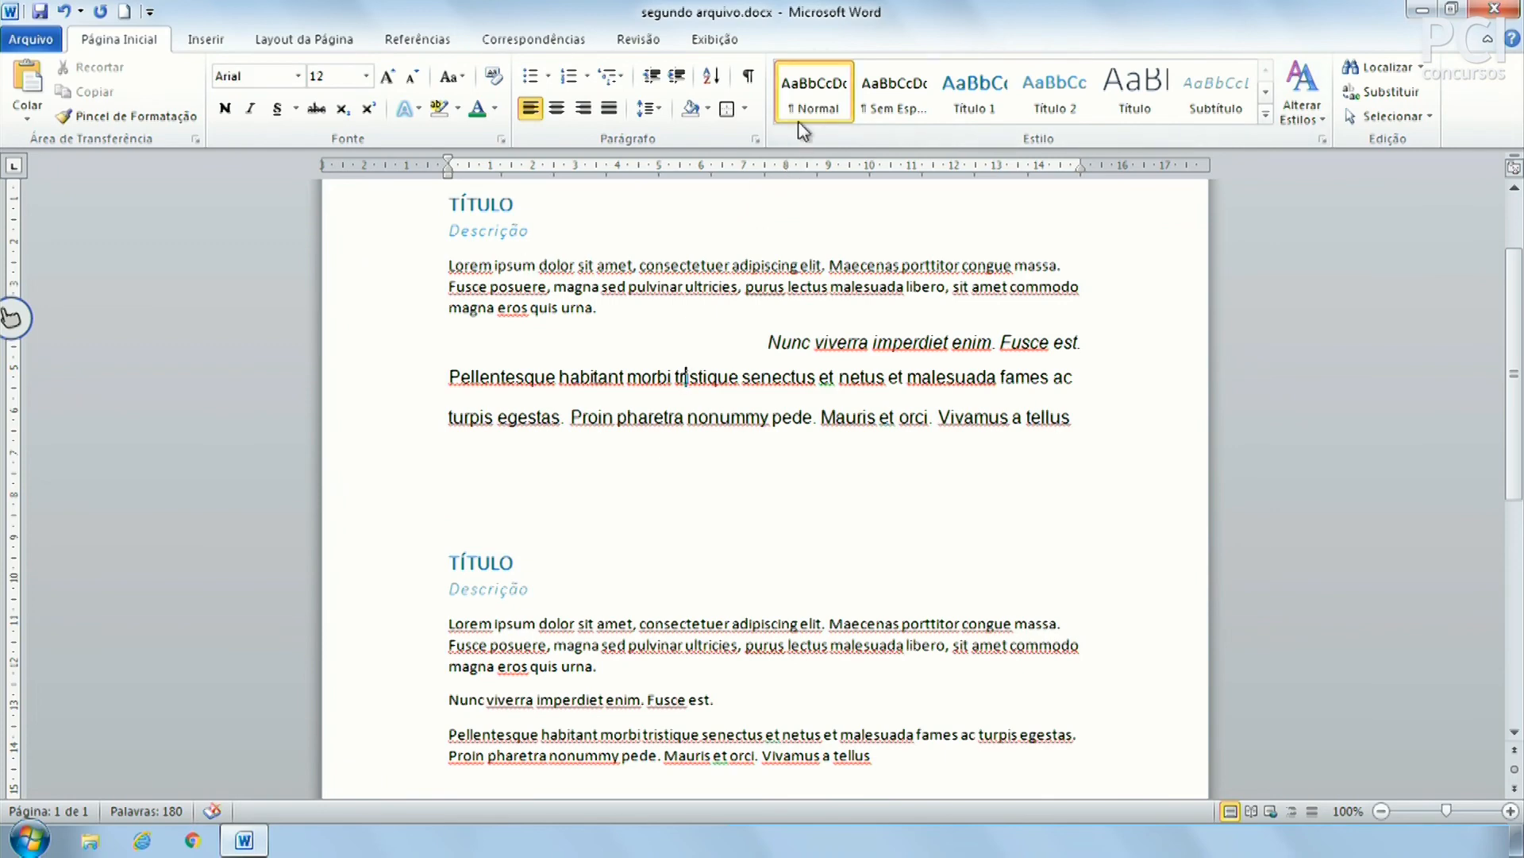
Set the Pellentesque paragraph to Normal, then test bold on a margin selection and undo it
{"action": "left_click", "coordinate": [840, 81]}
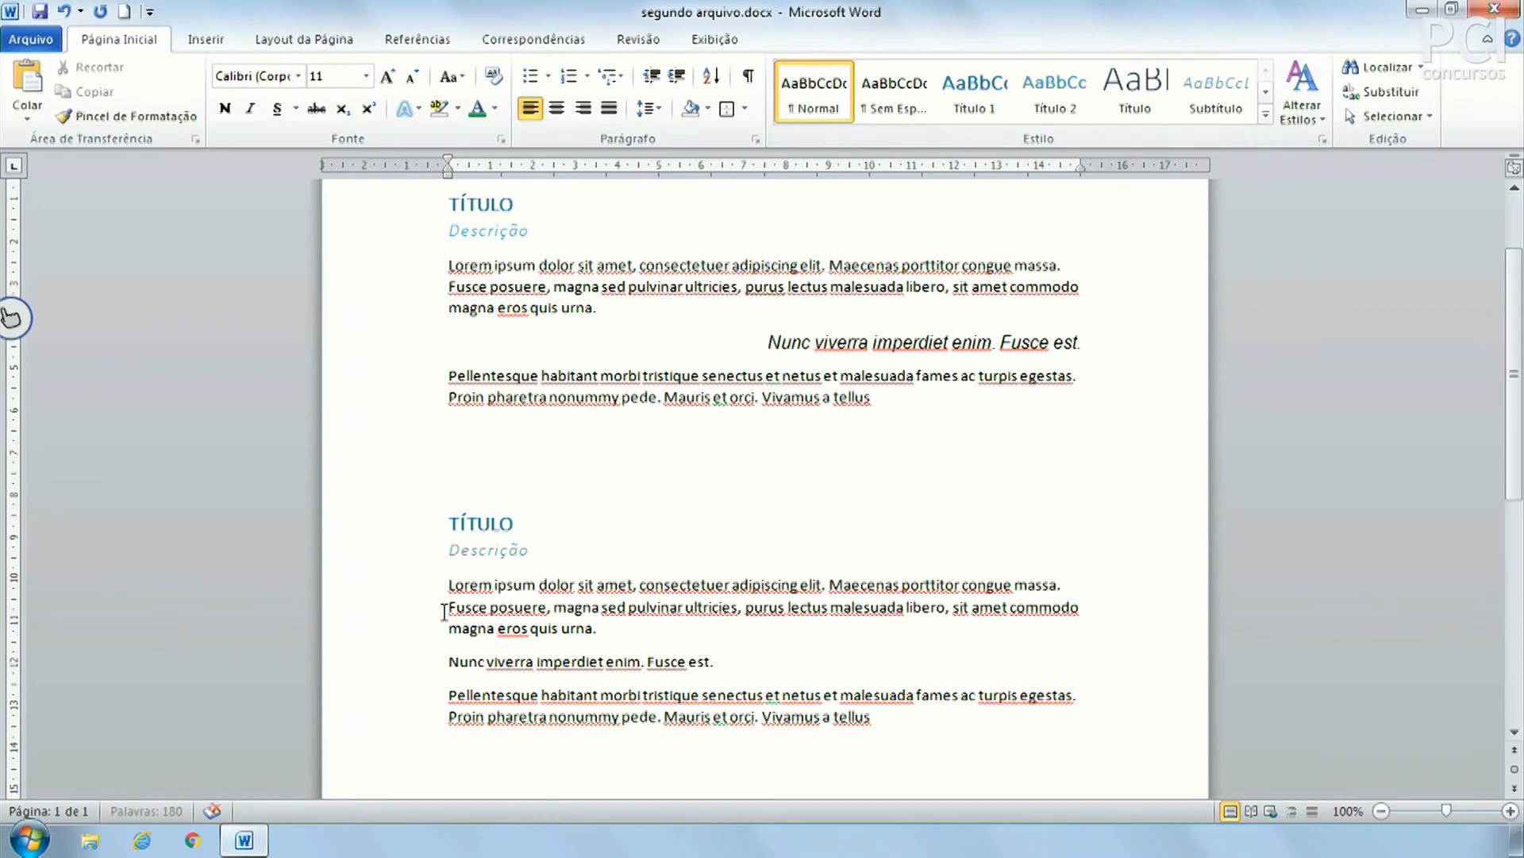
{"action": "left_click_drag", "start_coordinate": [420, 556], "coordinate": [421, 722]}
{"action": "key", "text": "ctrl+b"}
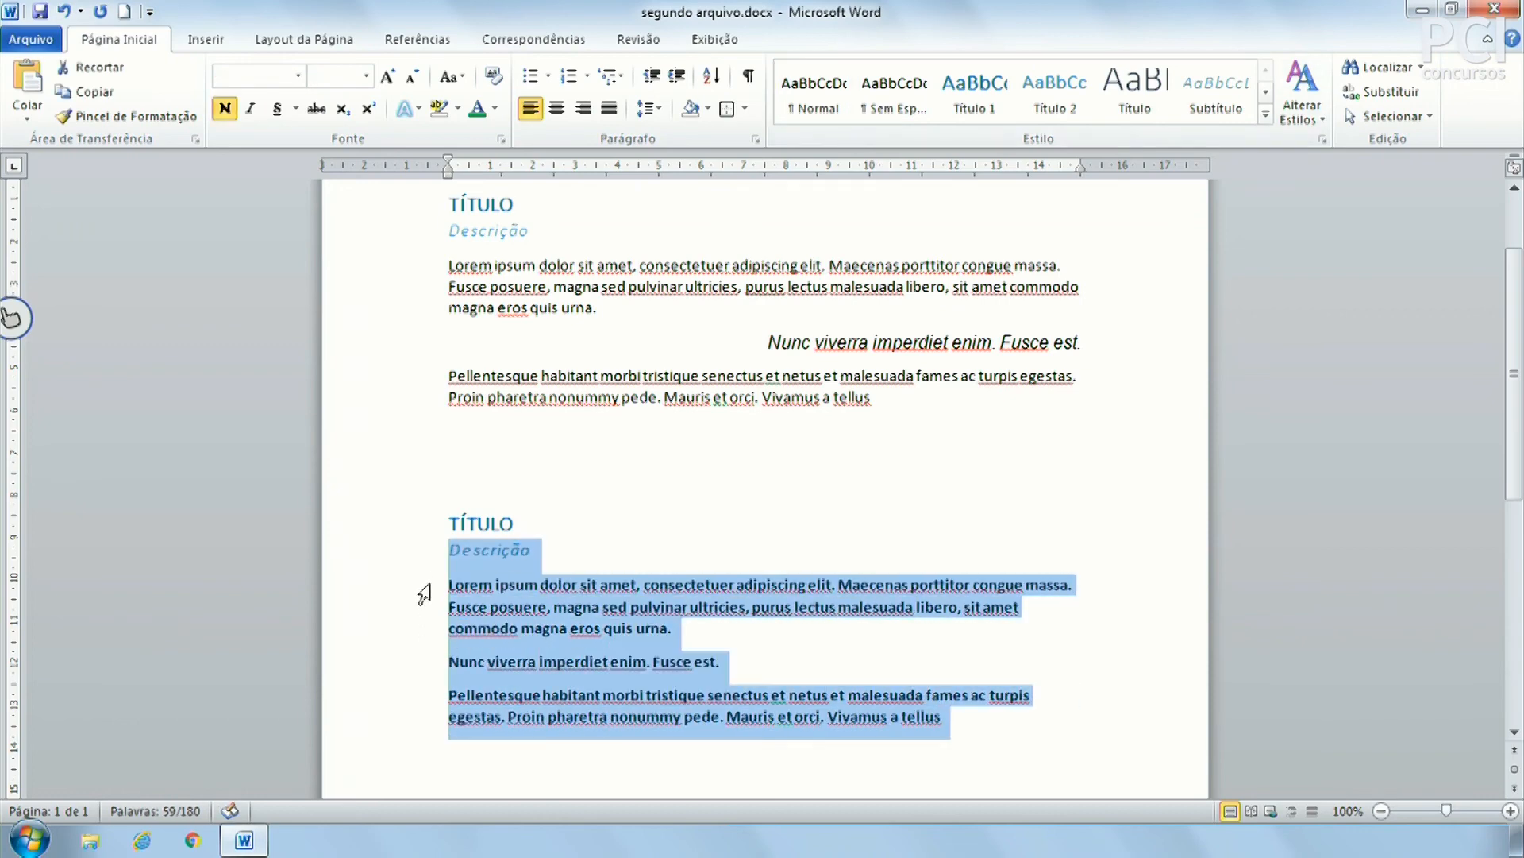
{"action": "key", "text": "ctrl+z"}
Practise margin-drag selections over the lower Lorem, Nunc and Pellentesque paragraphs
{"action": "left_click_drag", "start_coordinate": [421, 587], "coordinate": [421, 732]}
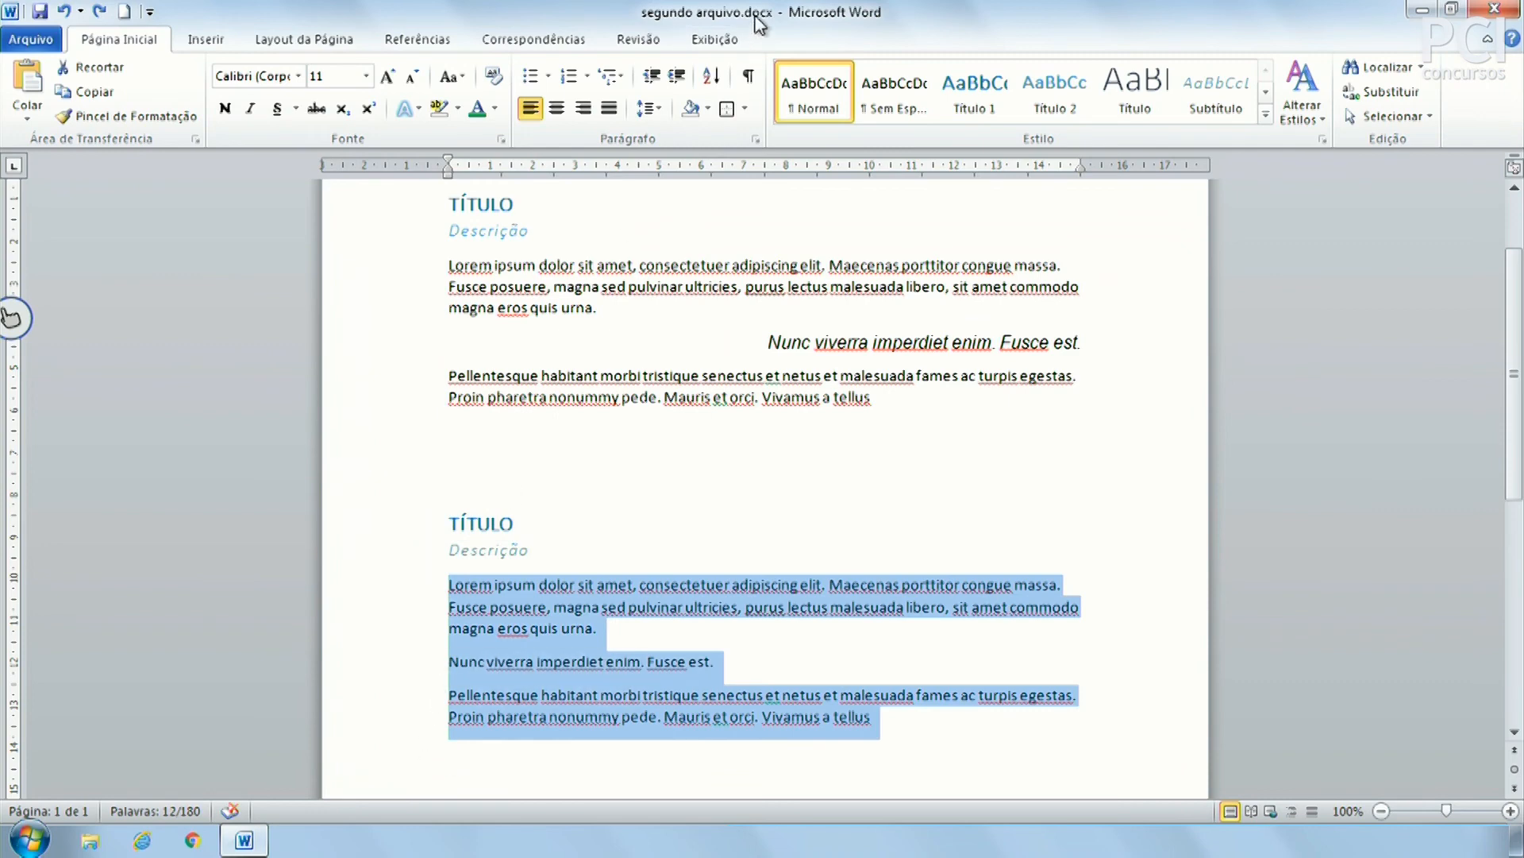
{"action": "scroll", "coordinate": [662, 581], "scroll_direction": "down", "scroll_amount": 8}
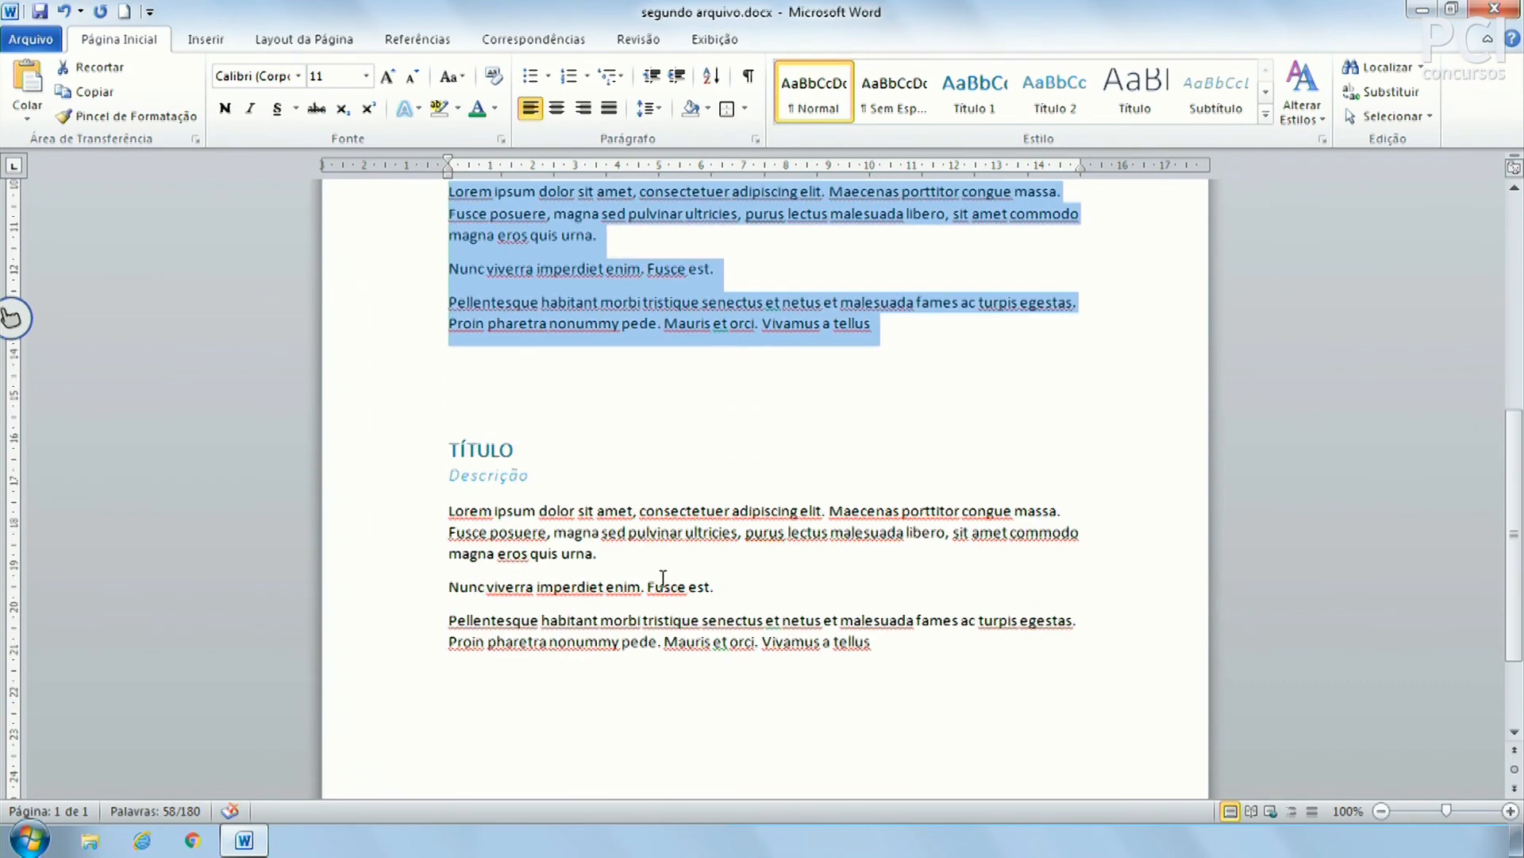
{"action": "left_click_drag", "start_coordinate": [408, 517], "coordinate": [411, 663]}
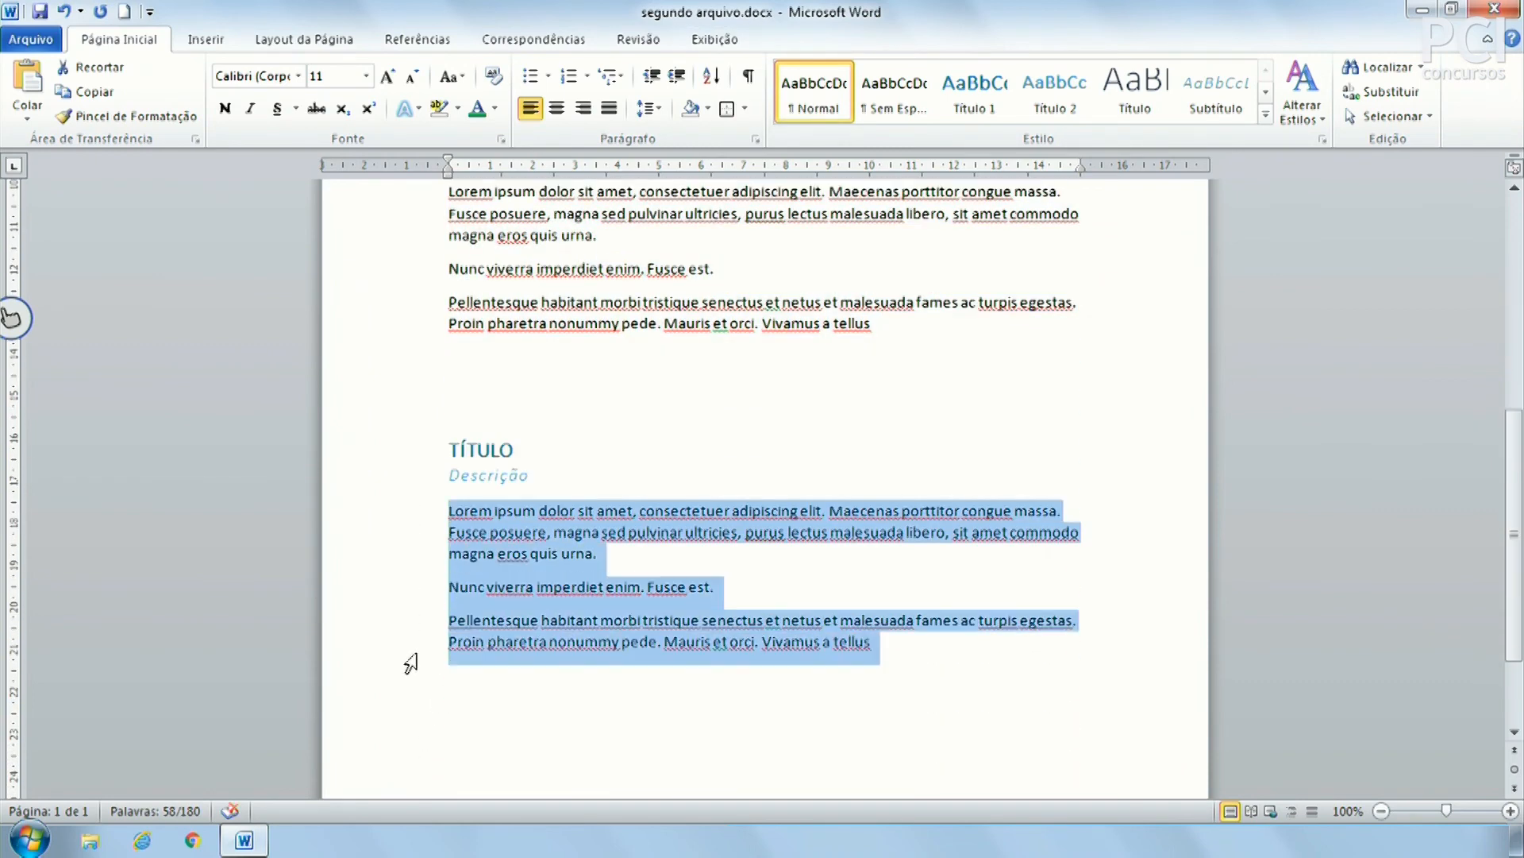
{"action": "left_click", "coordinate": [664, 486]}
{"action": "scroll", "coordinate": [663, 487], "scroll_direction": "up", "scroll_amount": 11}
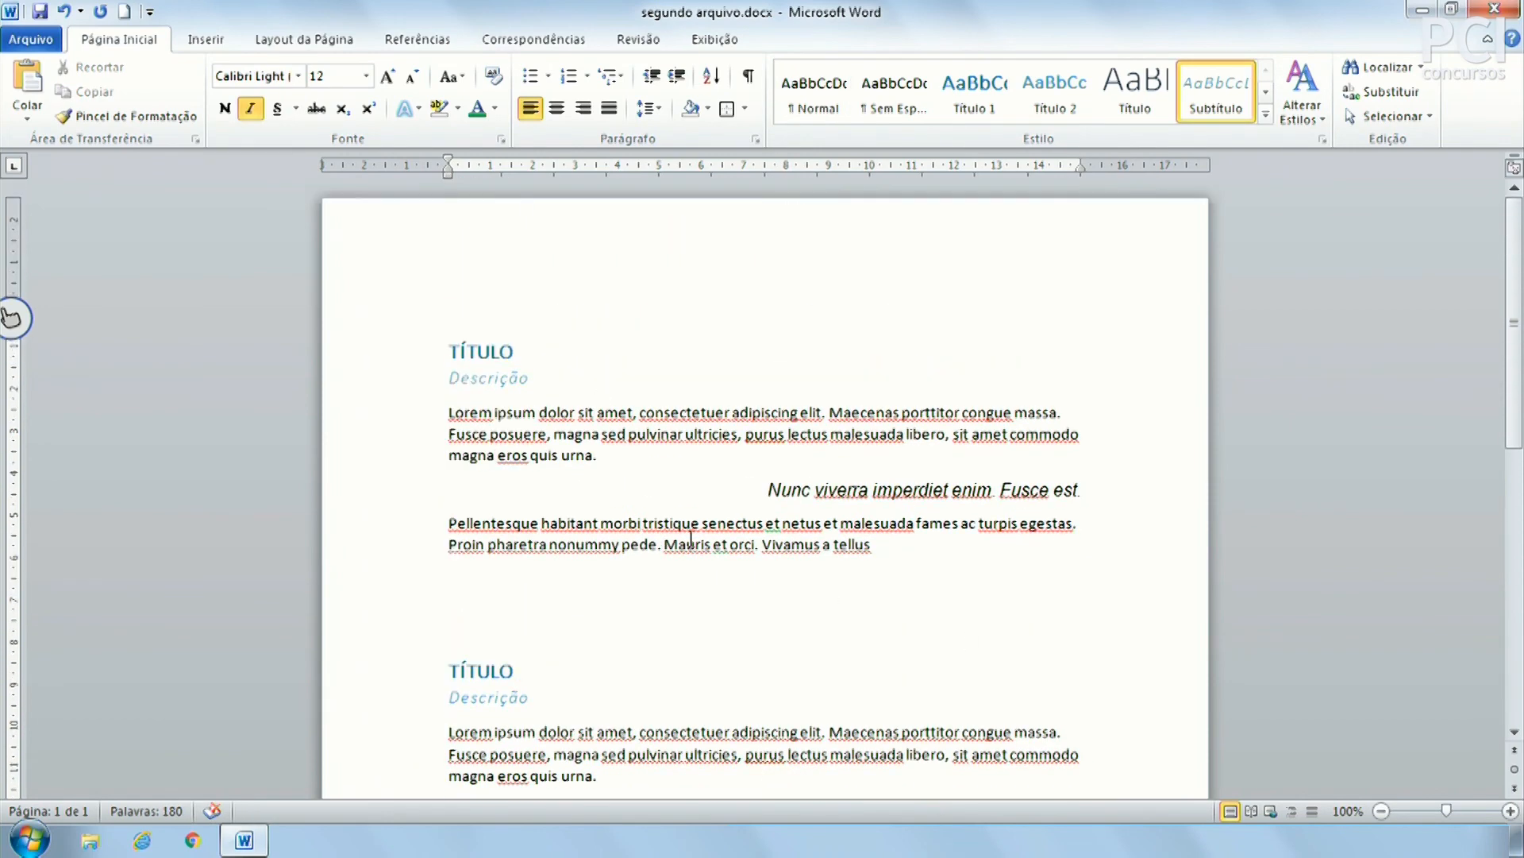
{"action": "left_click", "coordinate": [492, 349]}
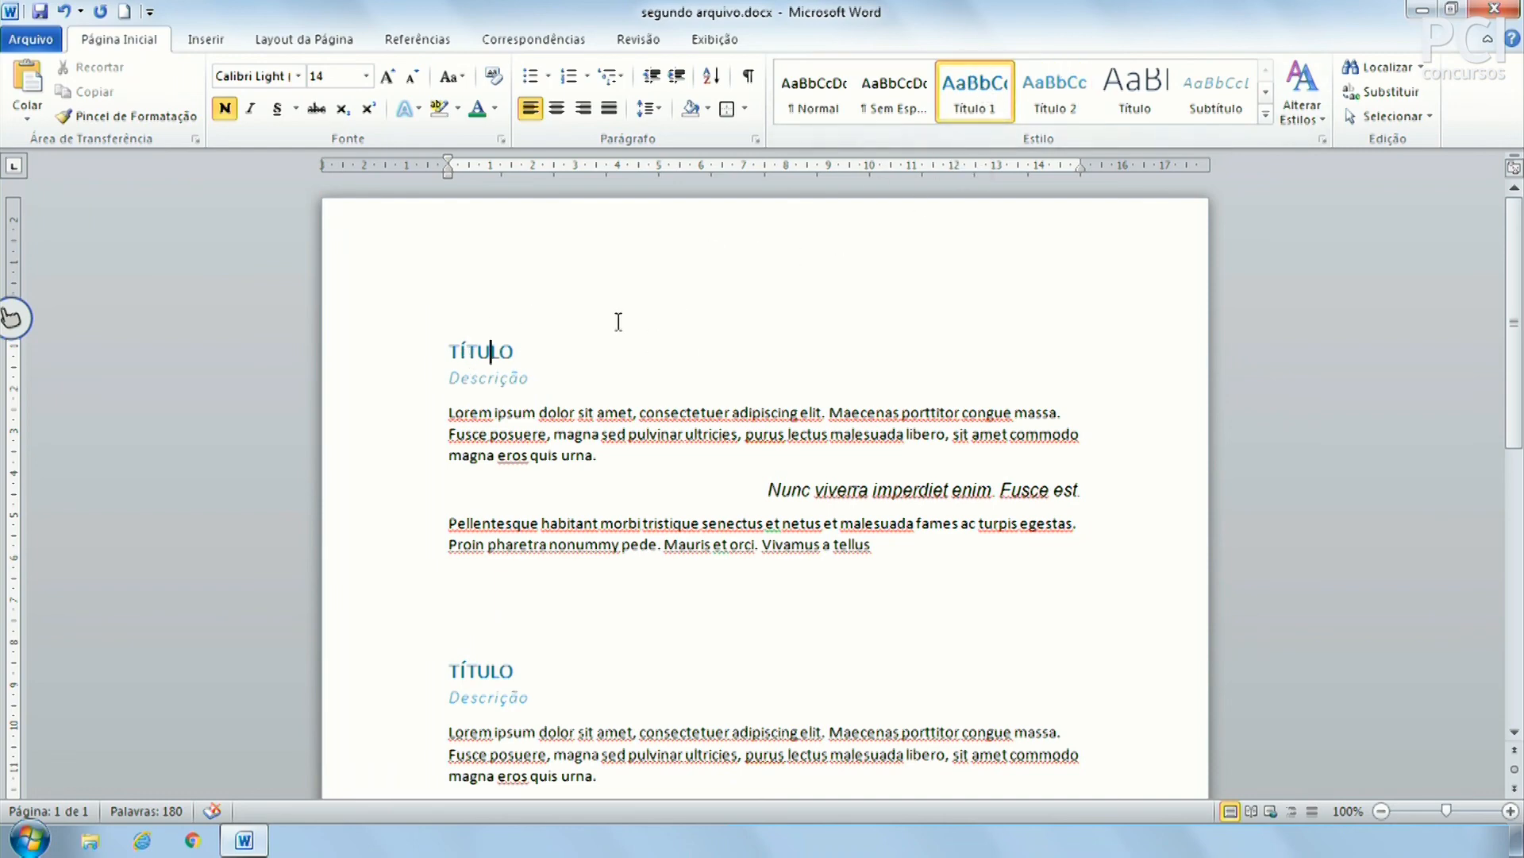
{"action": "left_click", "coordinate": [641, 349]}
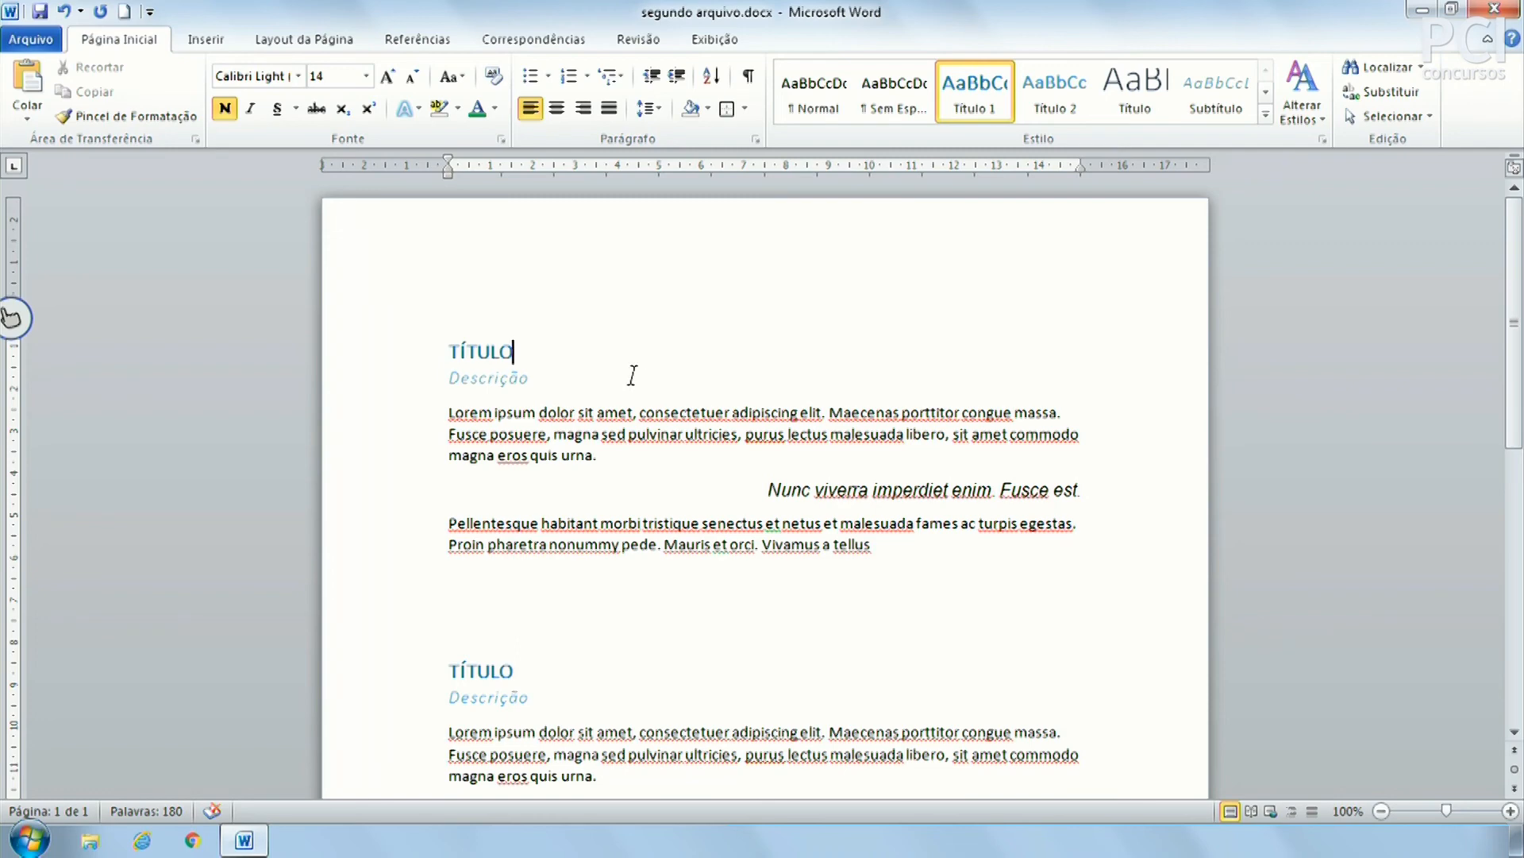
{"action": "left_click", "coordinate": [612, 414]}
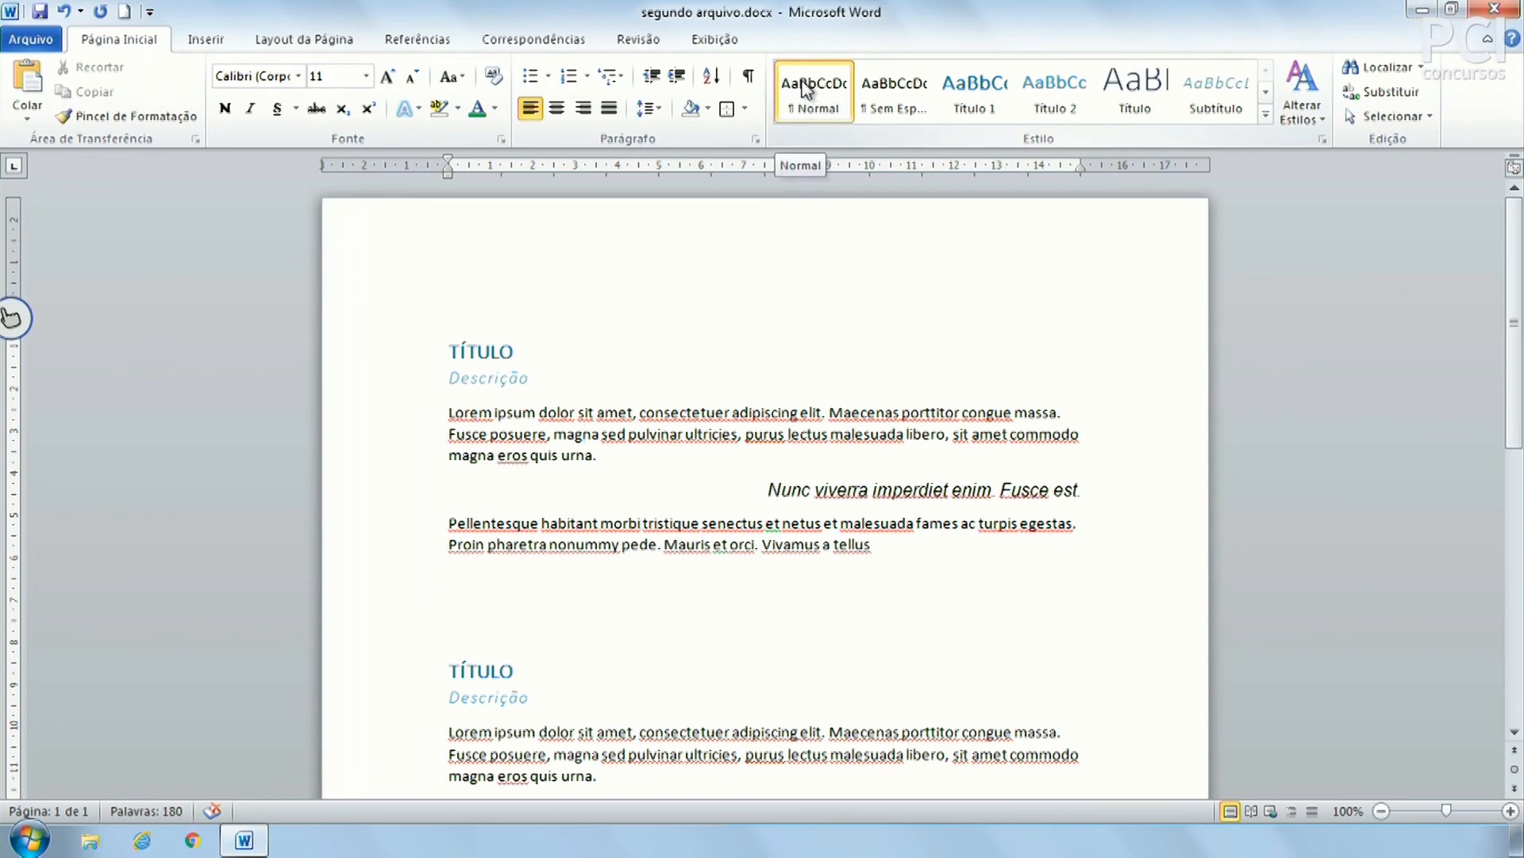
{"action": "left_click", "coordinate": [495, 380]}
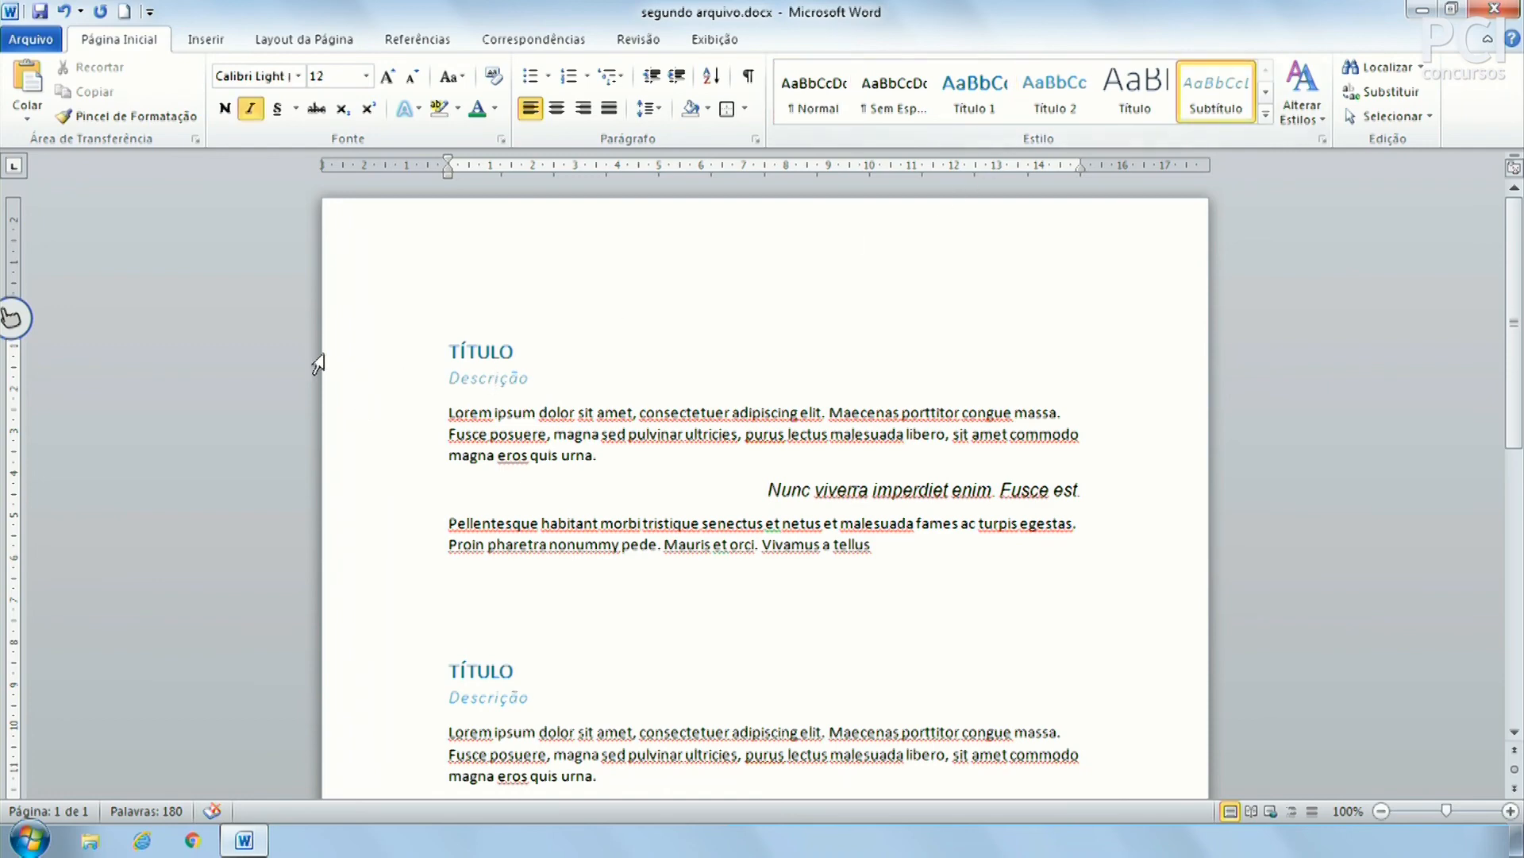
{"action": "left_click", "coordinate": [475, 352]}
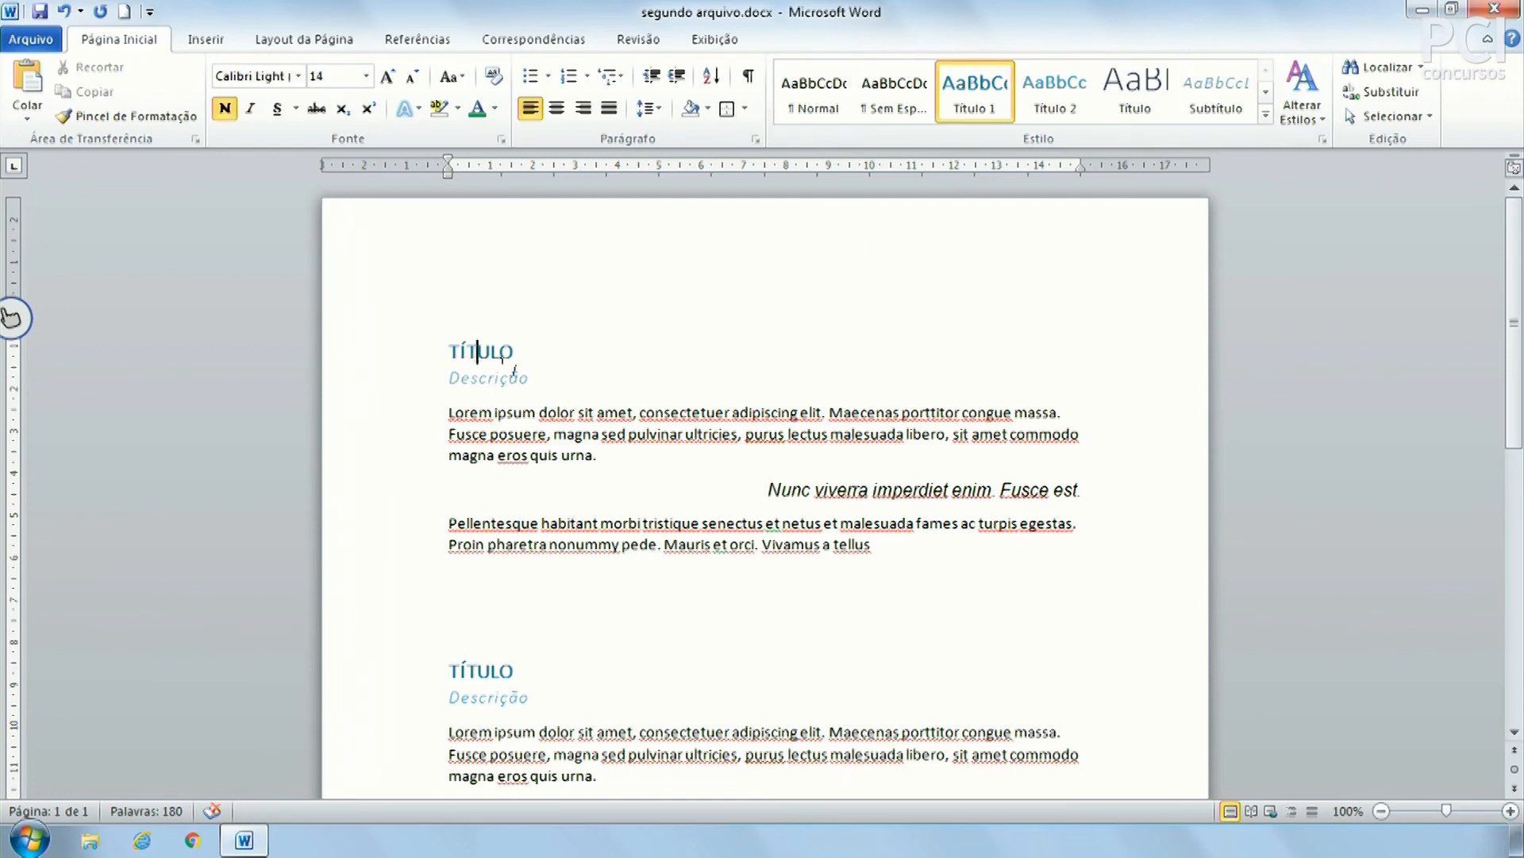
Modify the Título 1 style to Arial, 12 pt, colour Automático
{"action": "right_click", "coordinate": [985, 103]}
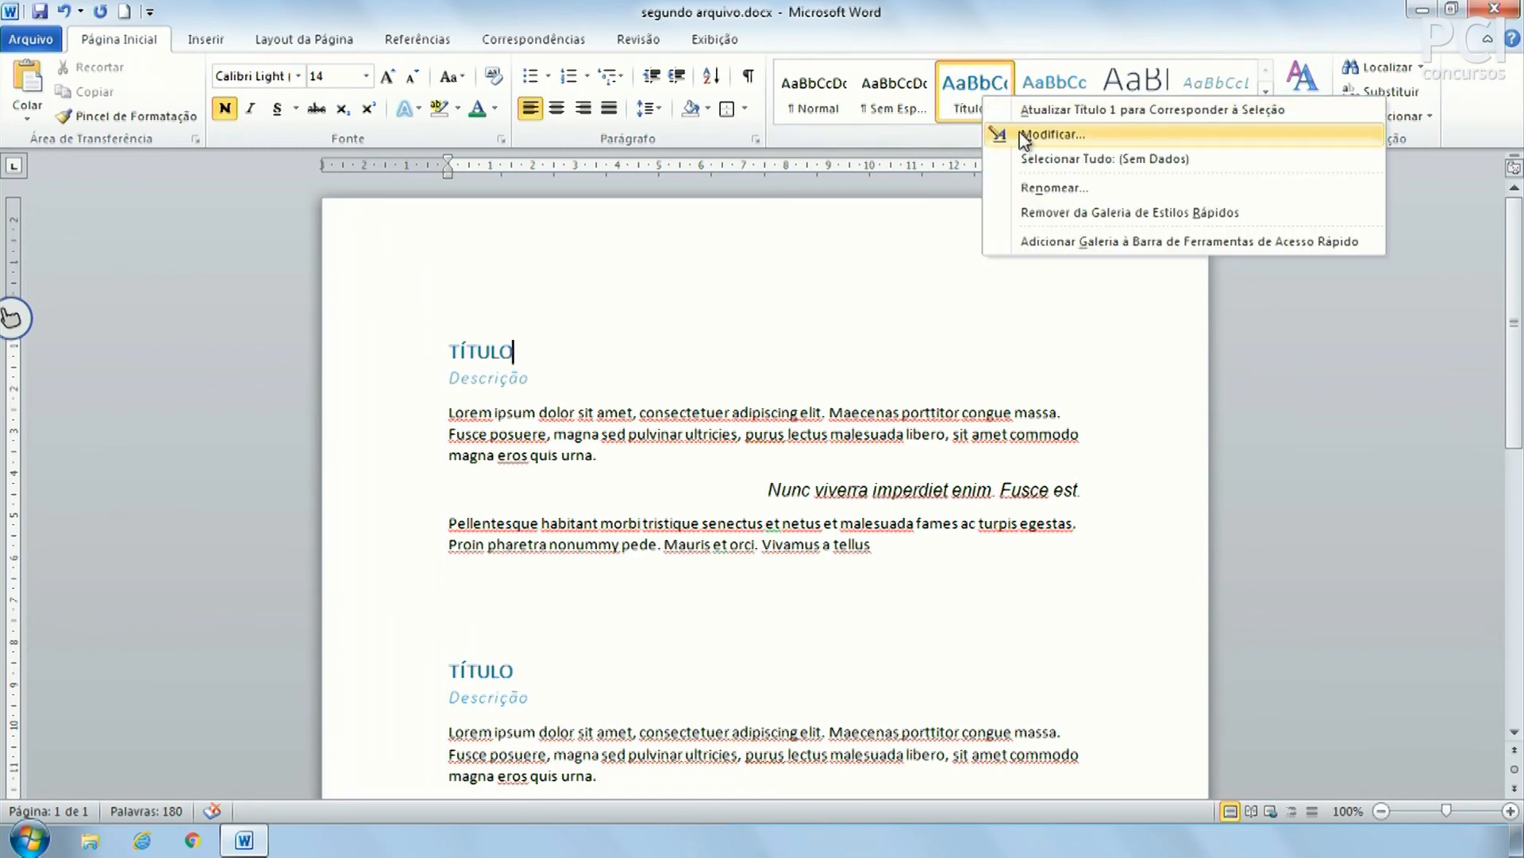
{"action": "left_click", "coordinate": [1024, 135]}
{"action": "left_click_drag", "start_coordinate": [1117, 215], "coordinate": [1031, 75]}
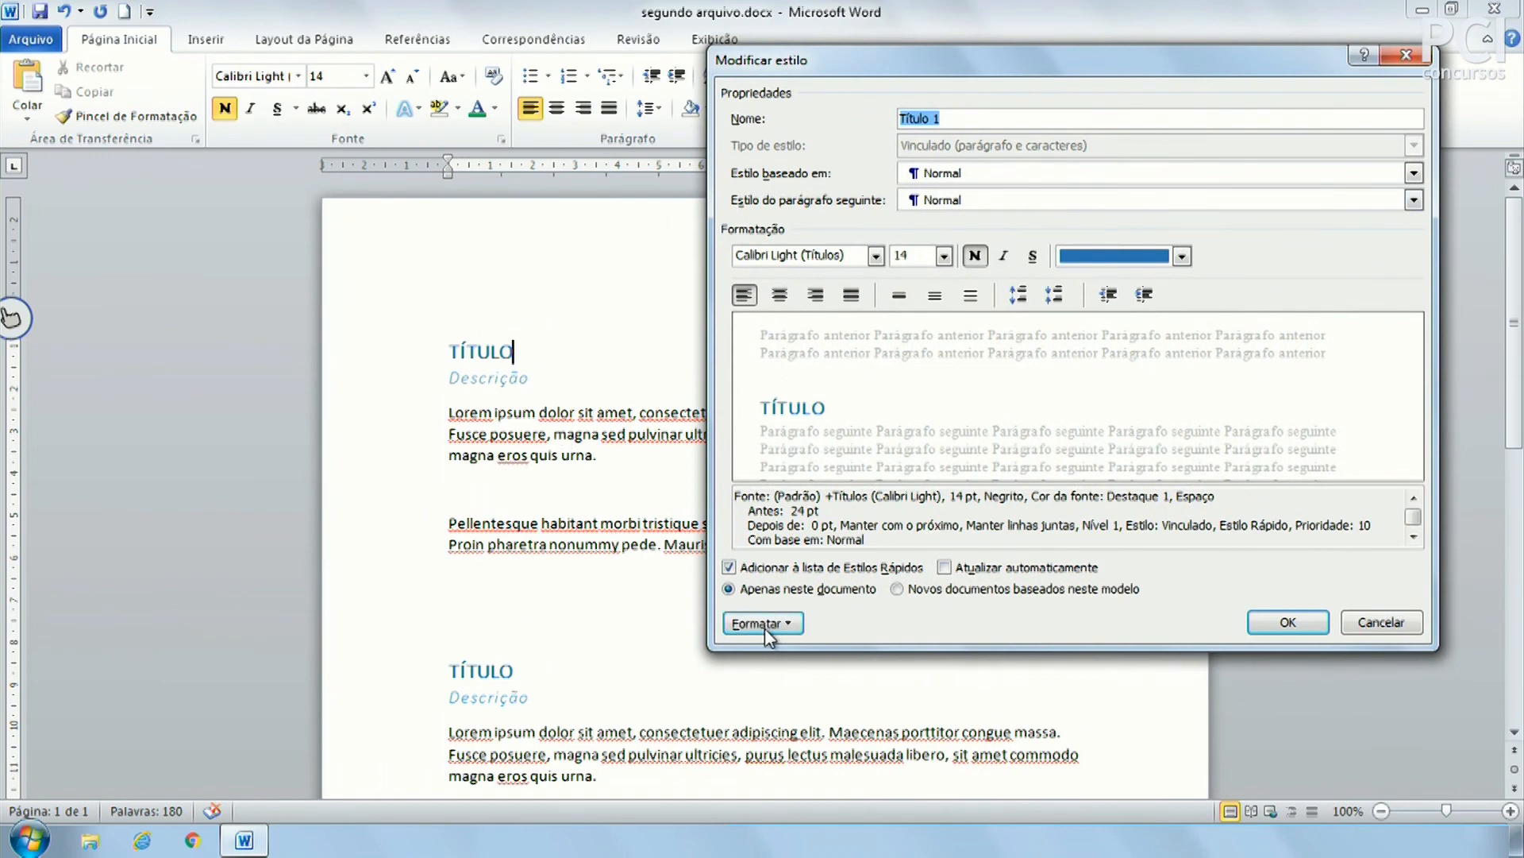
{"action": "left_click", "coordinate": [877, 256]}
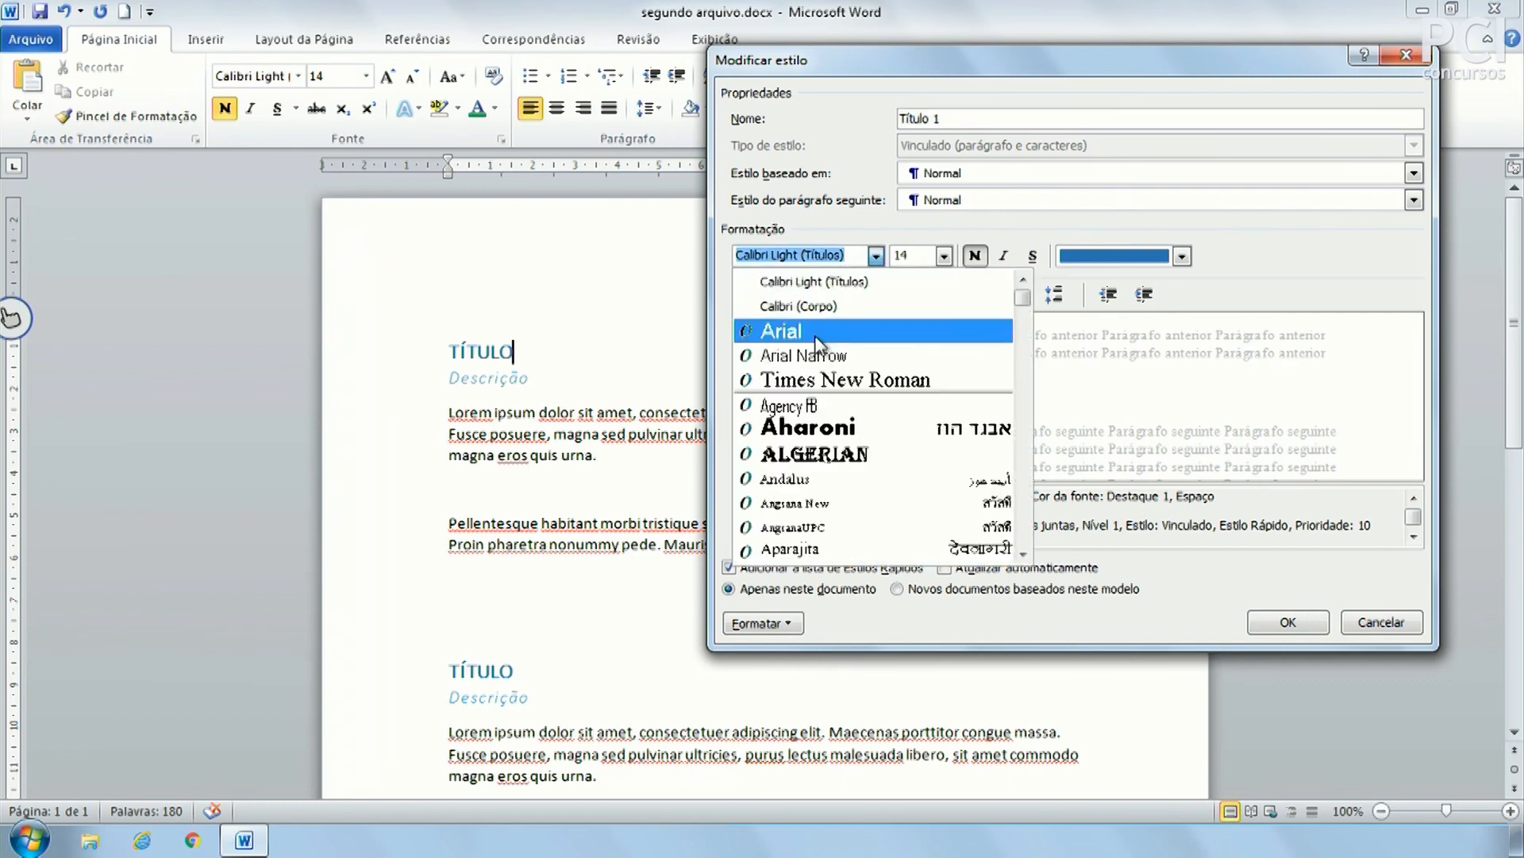
{"action": "left_click", "coordinate": [818, 343]}
{"action": "left_click", "coordinate": [945, 257]}
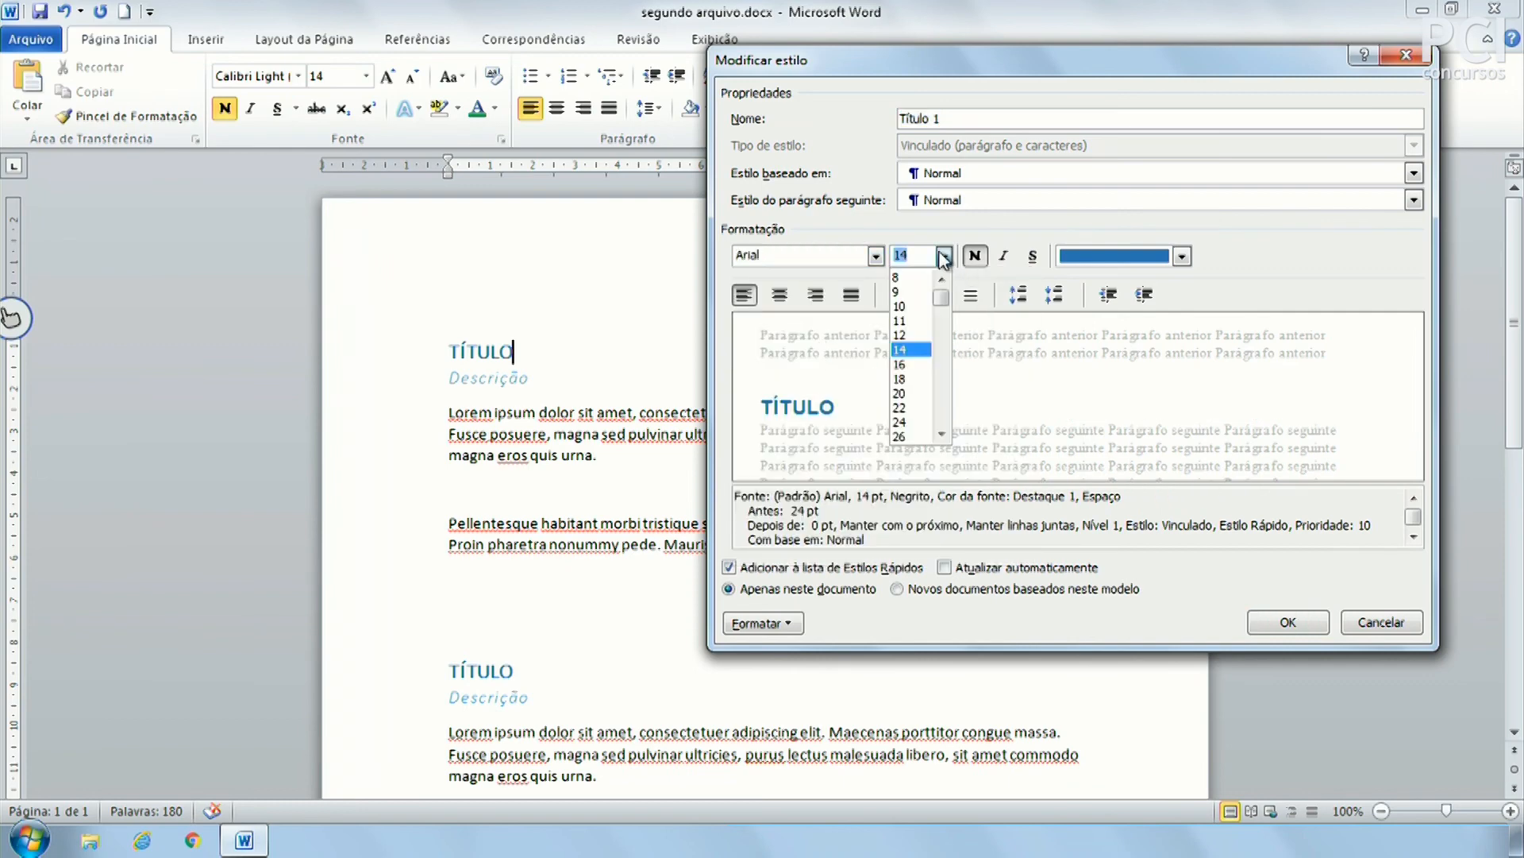
{"action": "left_click", "coordinate": [909, 330]}
{"action": "left_click", "coordinate": [1149, 256]}
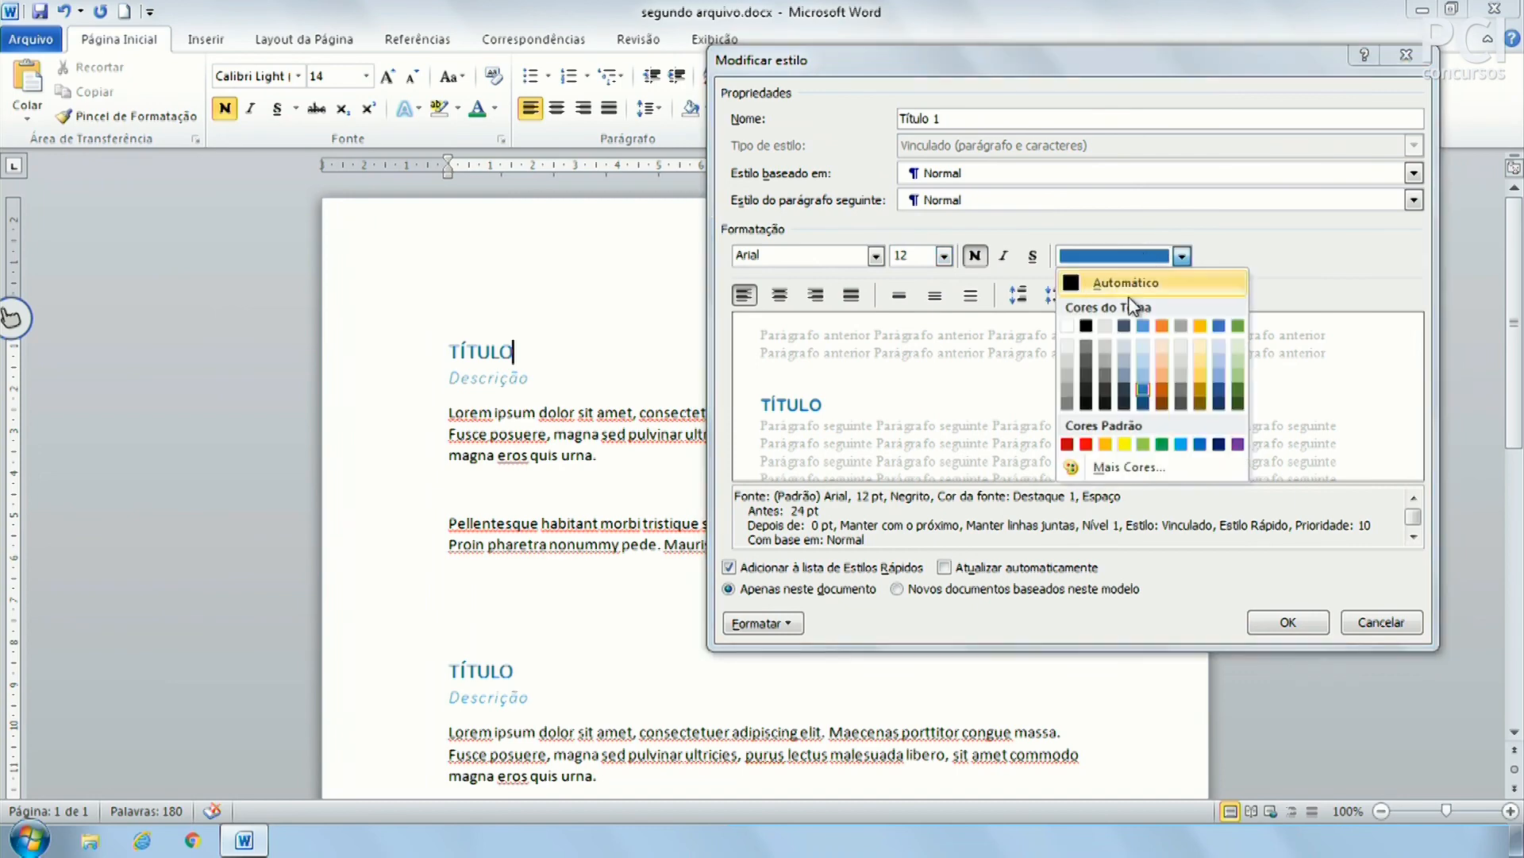
{"action": "left_click", "coordinate": [1119, 284]}
{"action": "left_click", "coordinate": [1288, 621]}
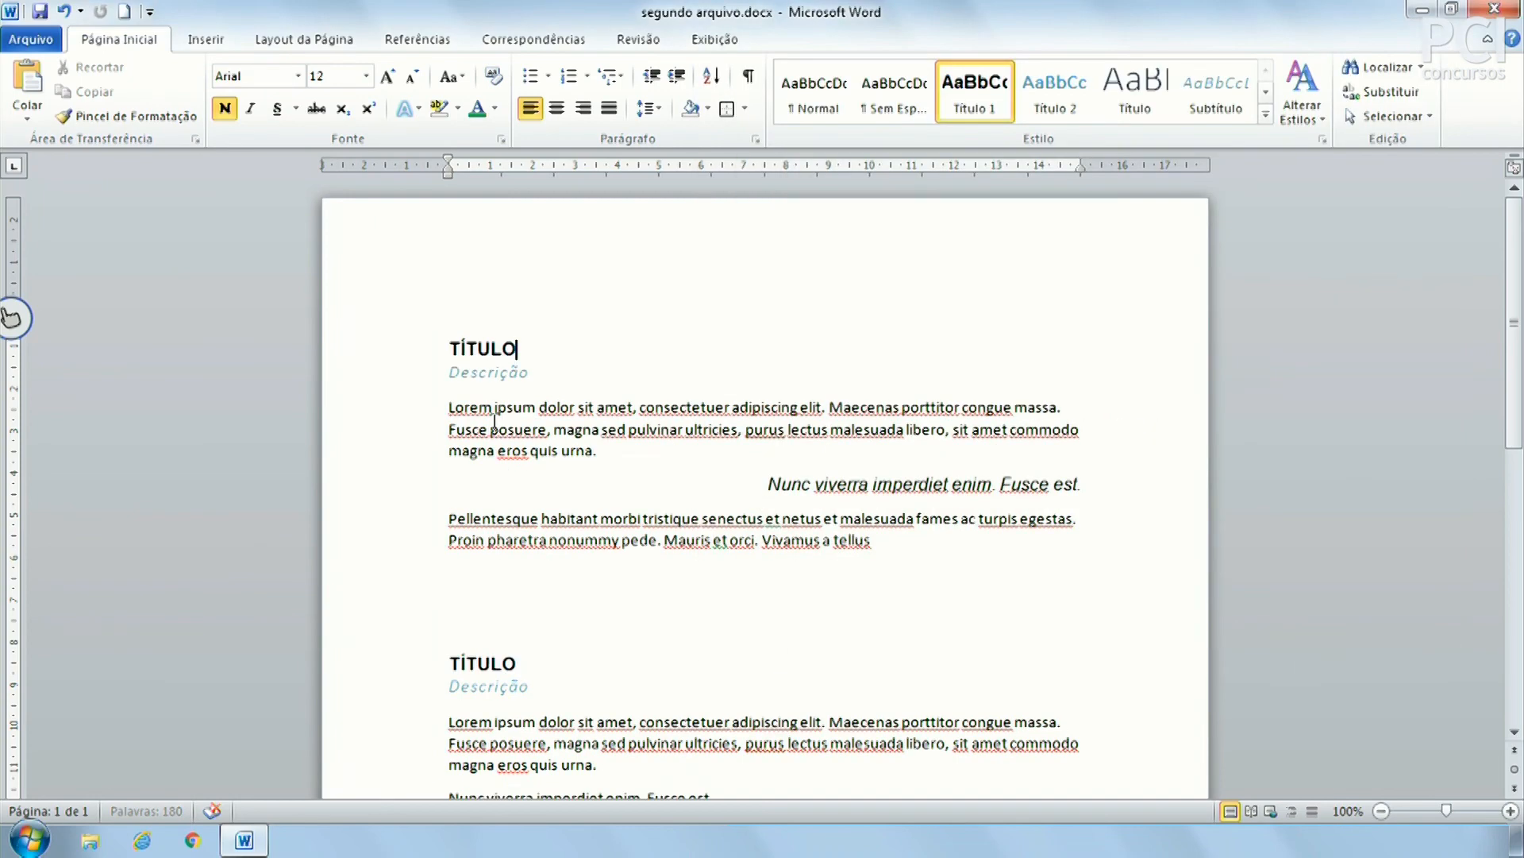
{"action": "left_click", "coordinate": [636, 597]}
{"action": "left_click", "coordinate": [477, 683]}
{"action": "left_click", "coordinate": [483, 665]}
{"action": "scroll", "coordinate": [556, 595], "scroll_direction": "down", "scroll_amount": 6}
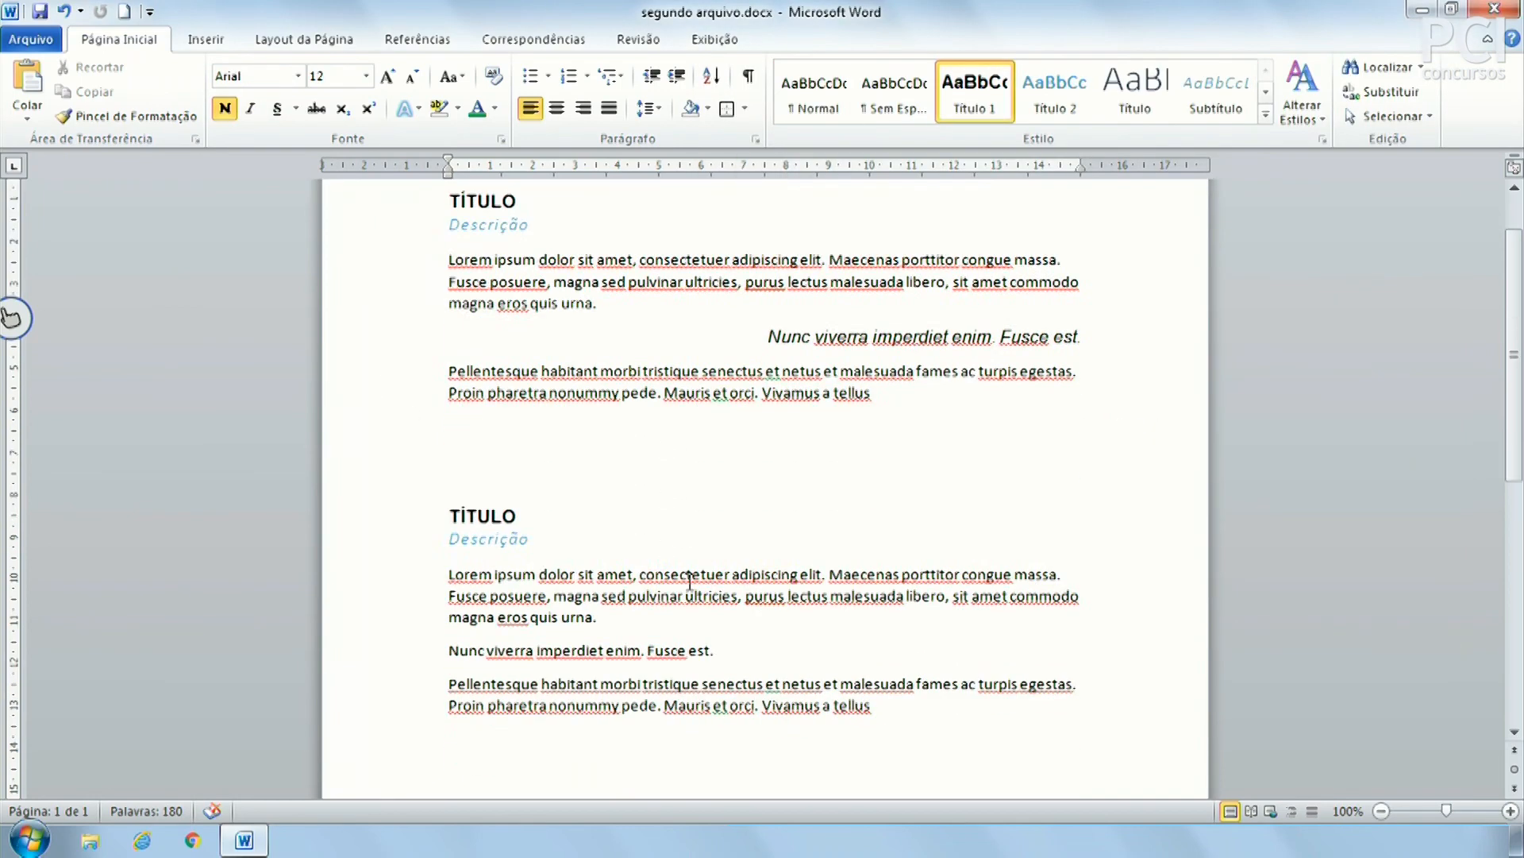
{"action": "left_click", "coordinate": [472, 654]}
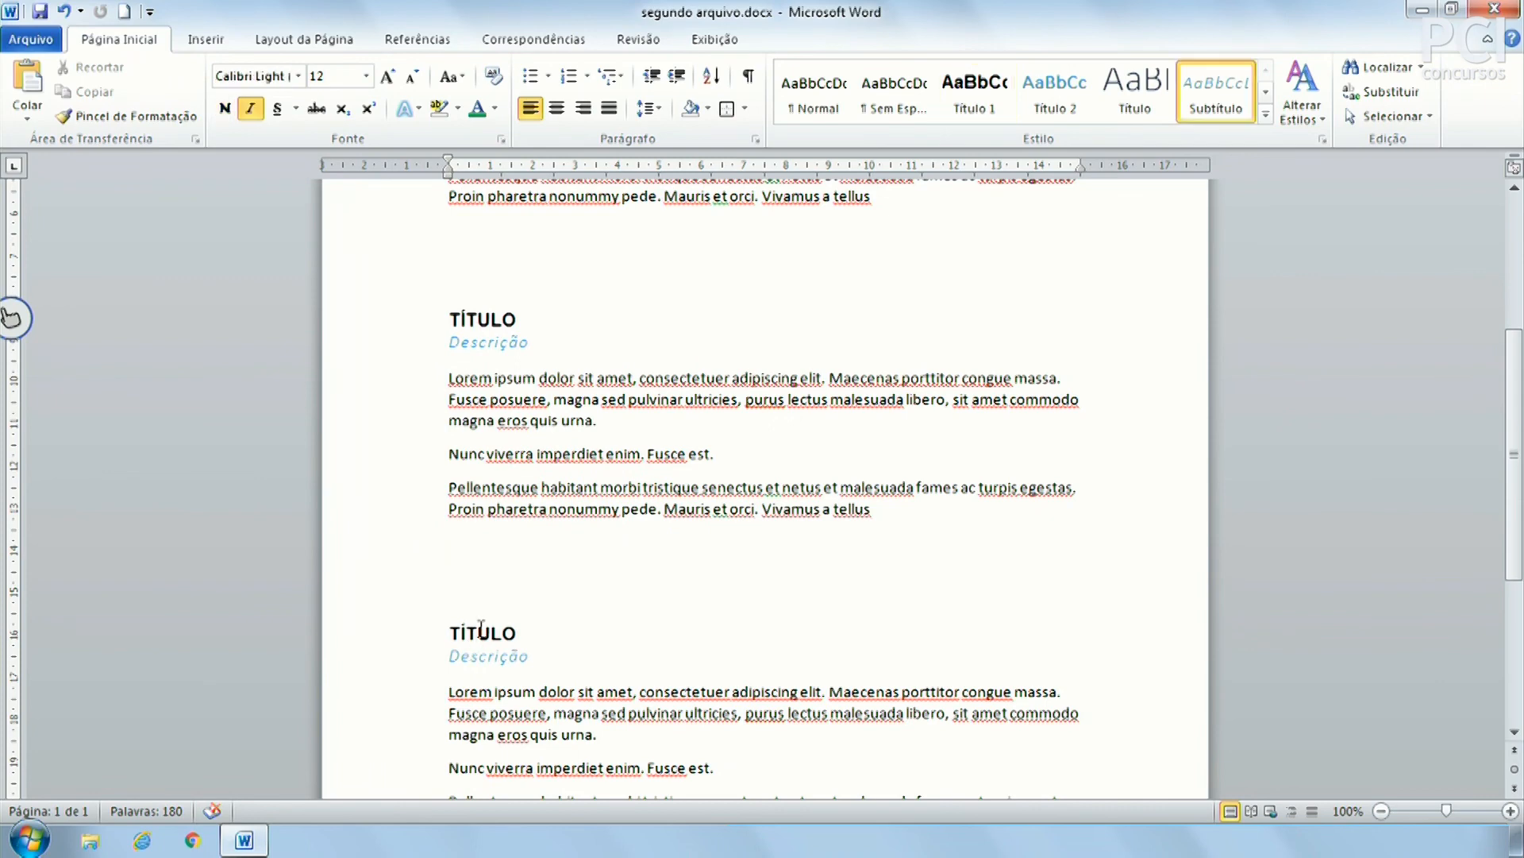
{"action": "left_click", "coordinate": [512, 606]}
{"action": "scroll", "coordinate": [514, 604], "scroll_direction": "up", "scroll_amount": 6}
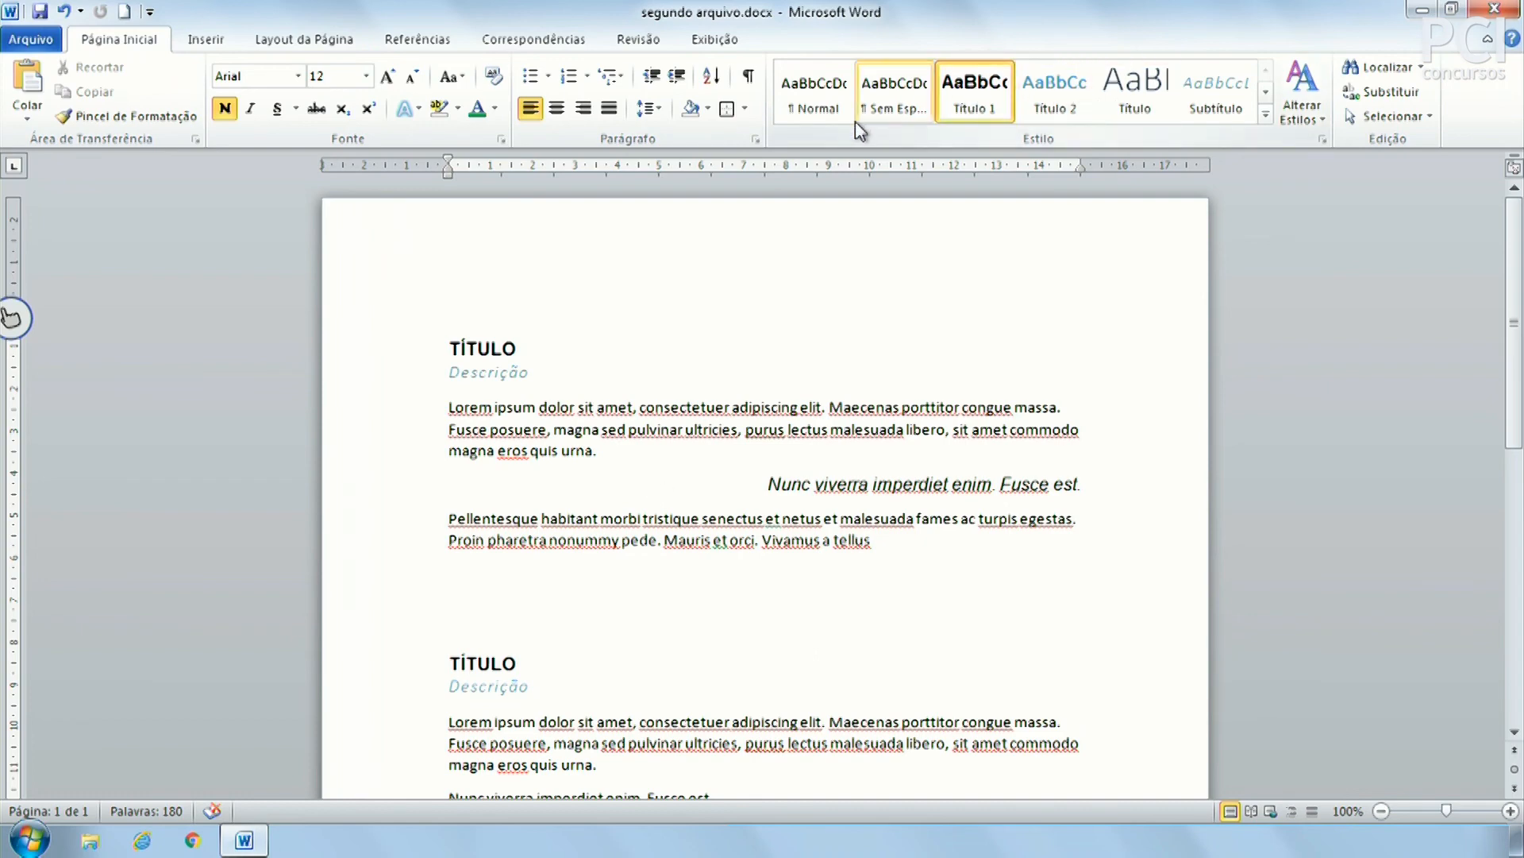
{"action": "left_click", "coordinate": [710, 429]}
{"action": "left_click", "coordinate": [1078, 408]}
{"action": "scroll", "coordinate": [913, 556], "scroll_direction": "down", "scroll_amount": 3}
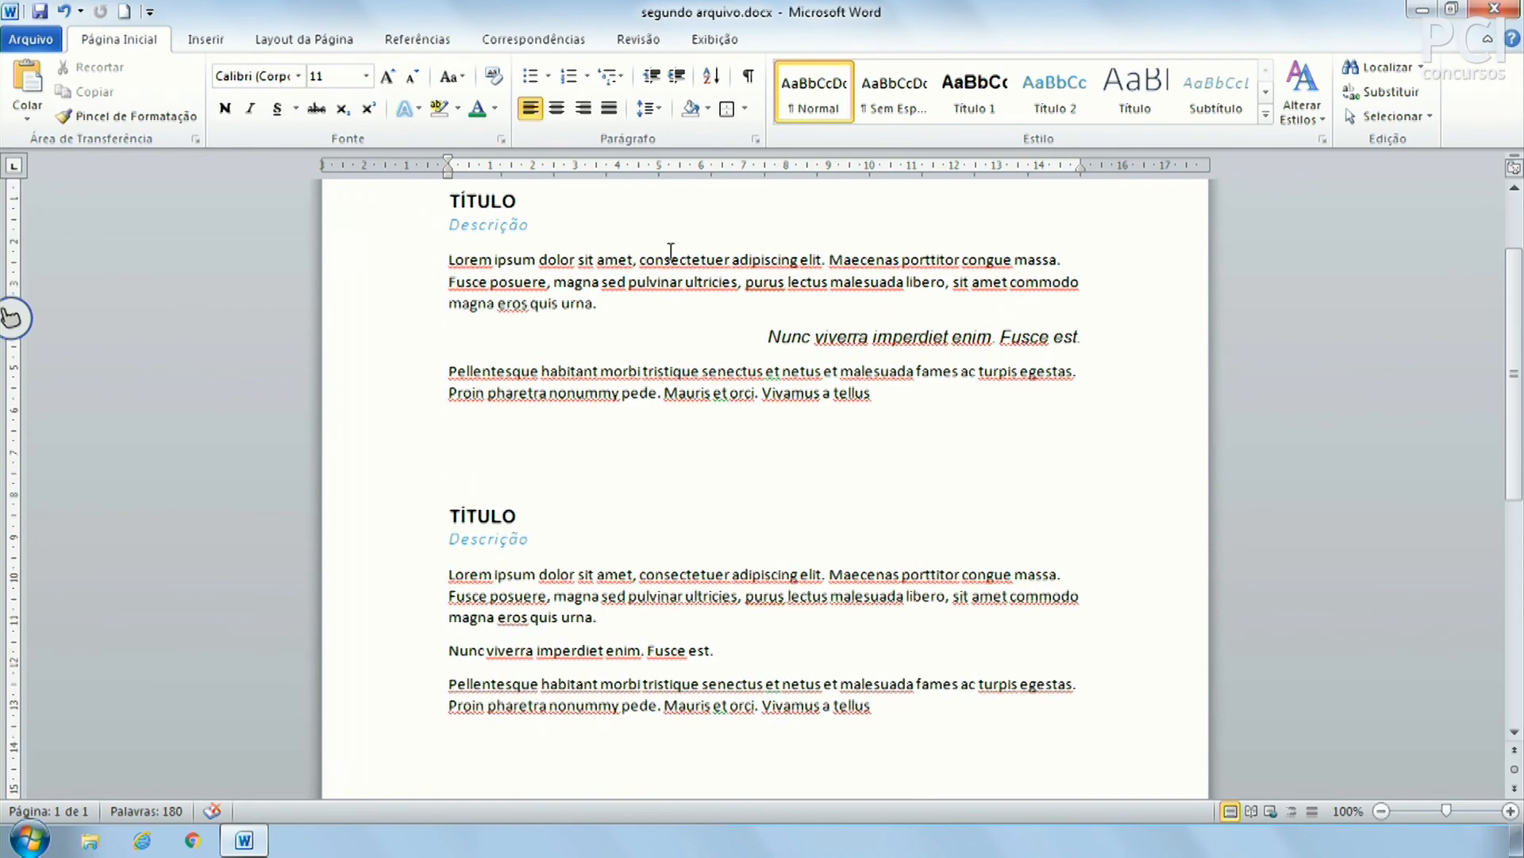
{"action": "scroll", "coordinate": [810, 387], "scroll_direction": "up", "scroll_amount": 3}
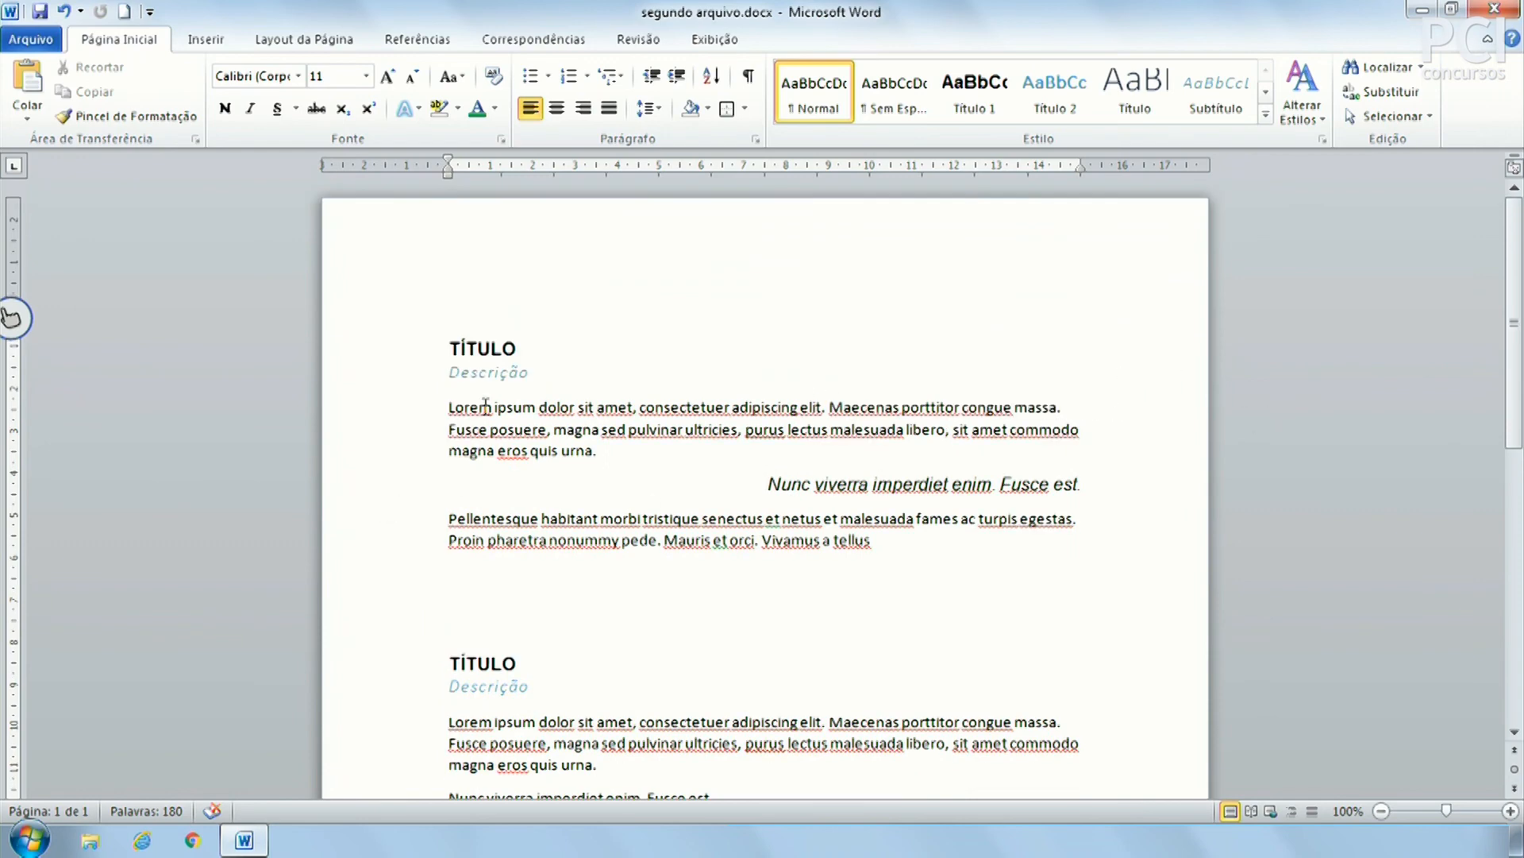
{"action": "left_click_drag", "start_coordinate": [449, 407], "coordinate": [560, 451]}
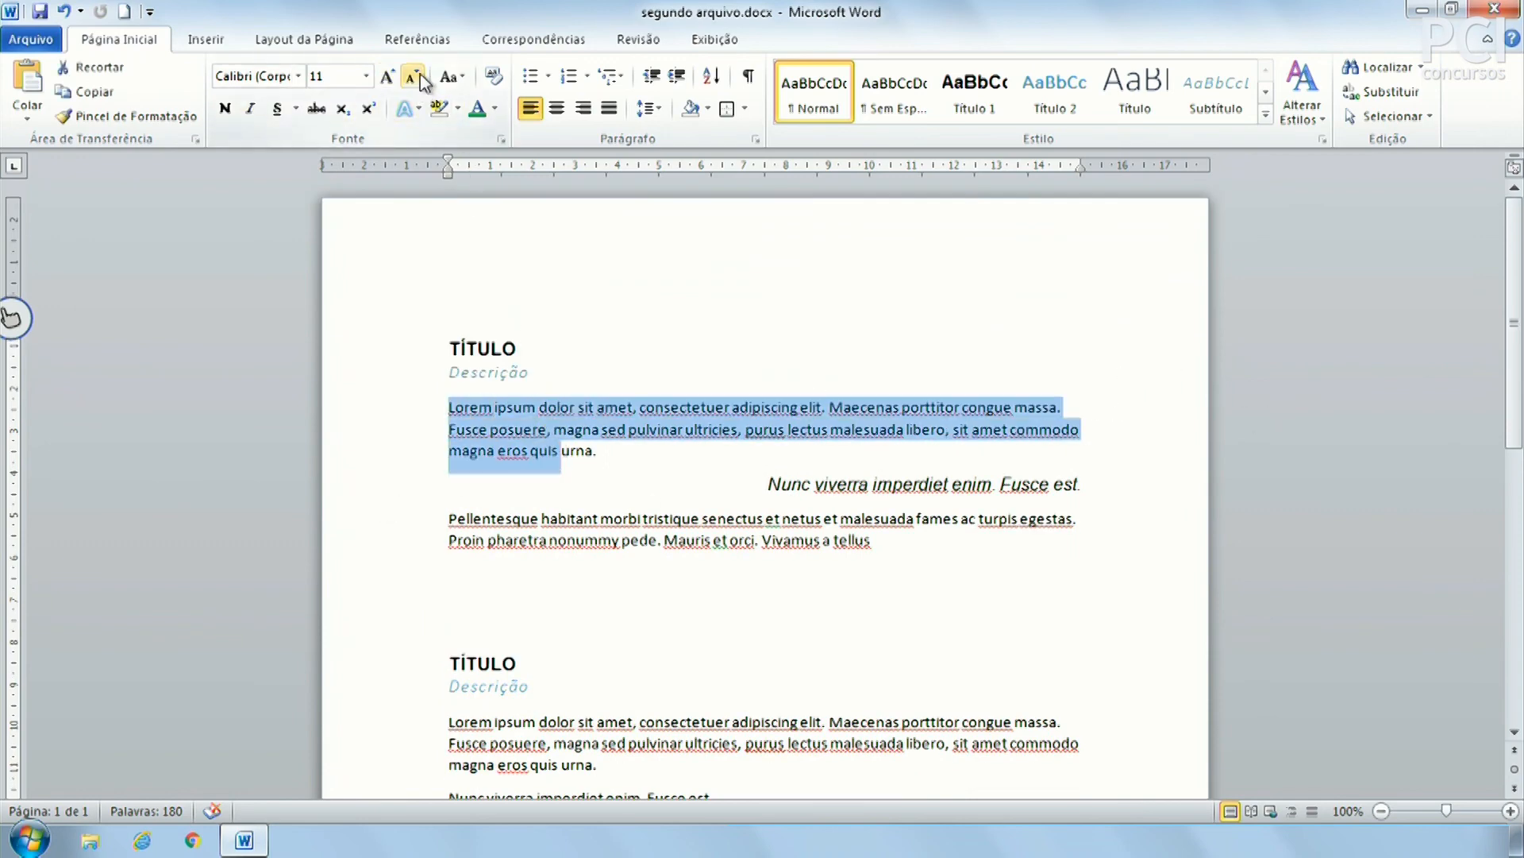
{"action": "left_click", "coordinate": [736, 333]}
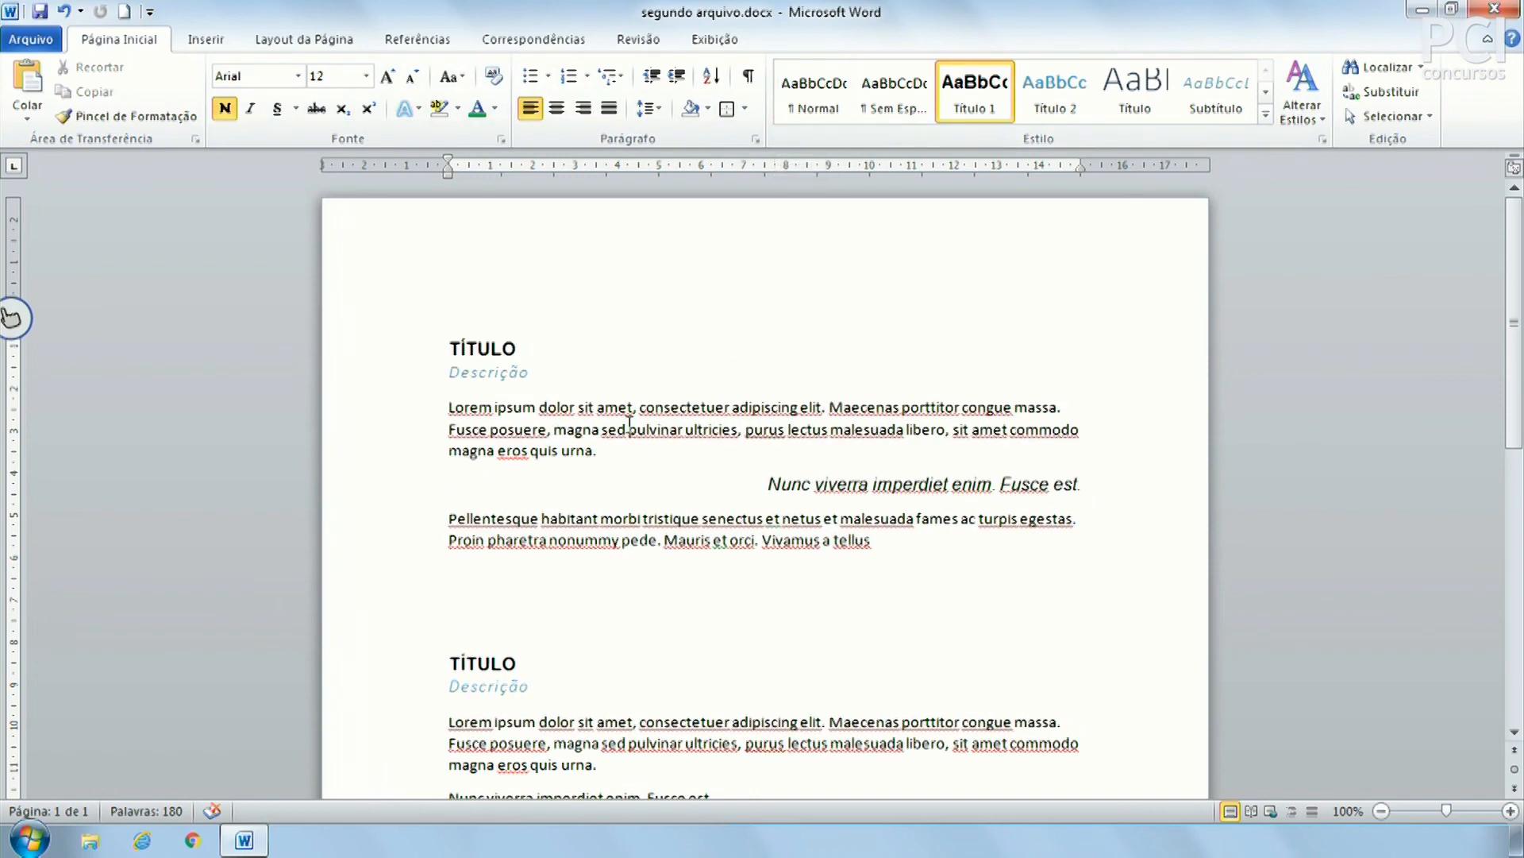
{"action": "left_click", "coordinate": [677, 339]}
Set the Normal style's font to Arial at size 12
{"action": "right_click", "coordinate": [826, 89]}
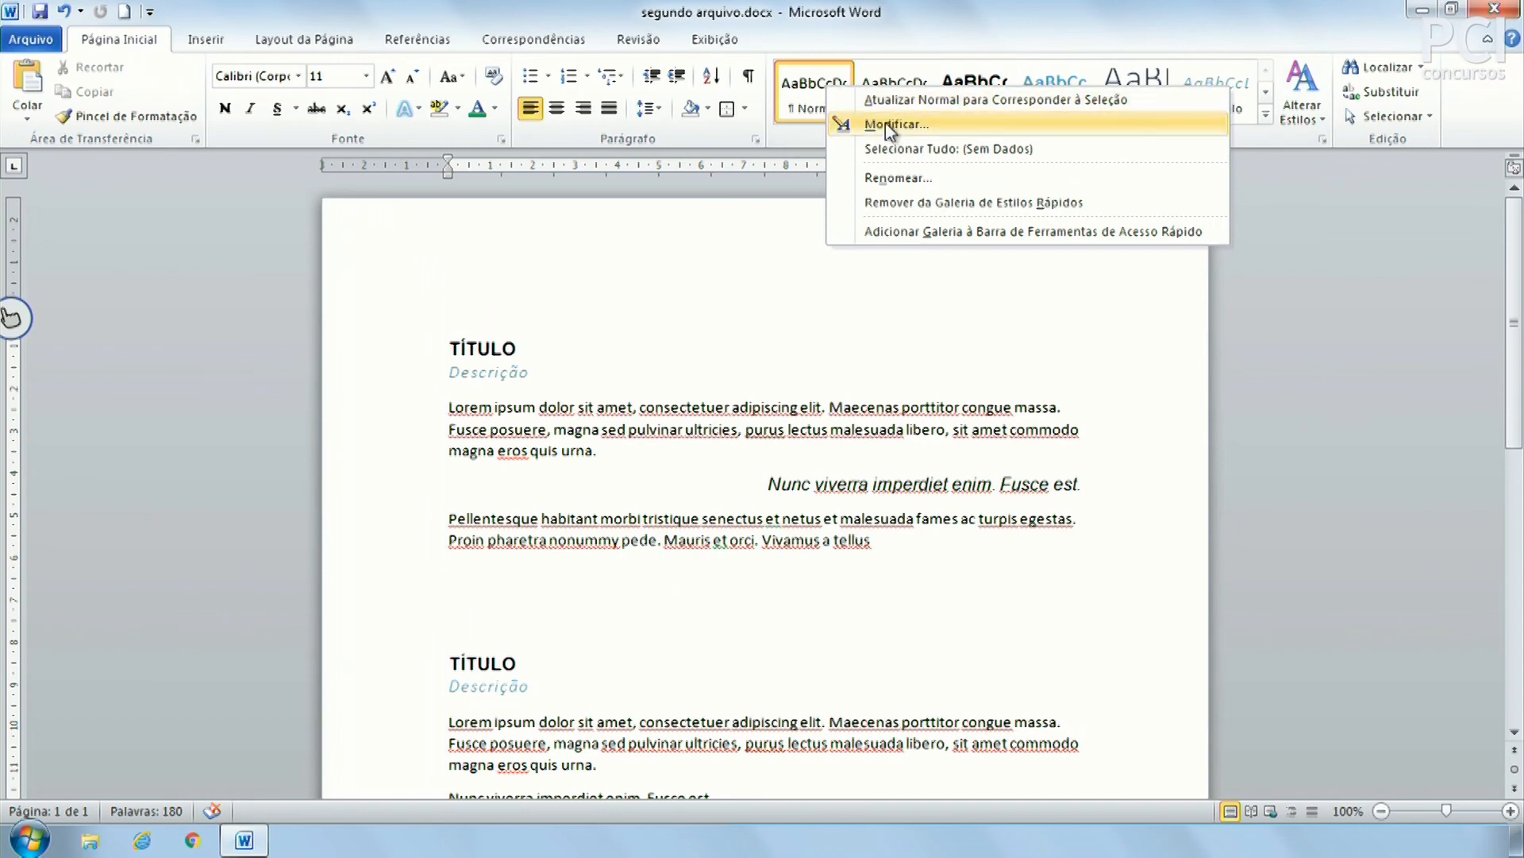
{"action": "left_click", "coordinate": [884, 124]}
{"action": "left_click", "coordinate": [945, 255]}
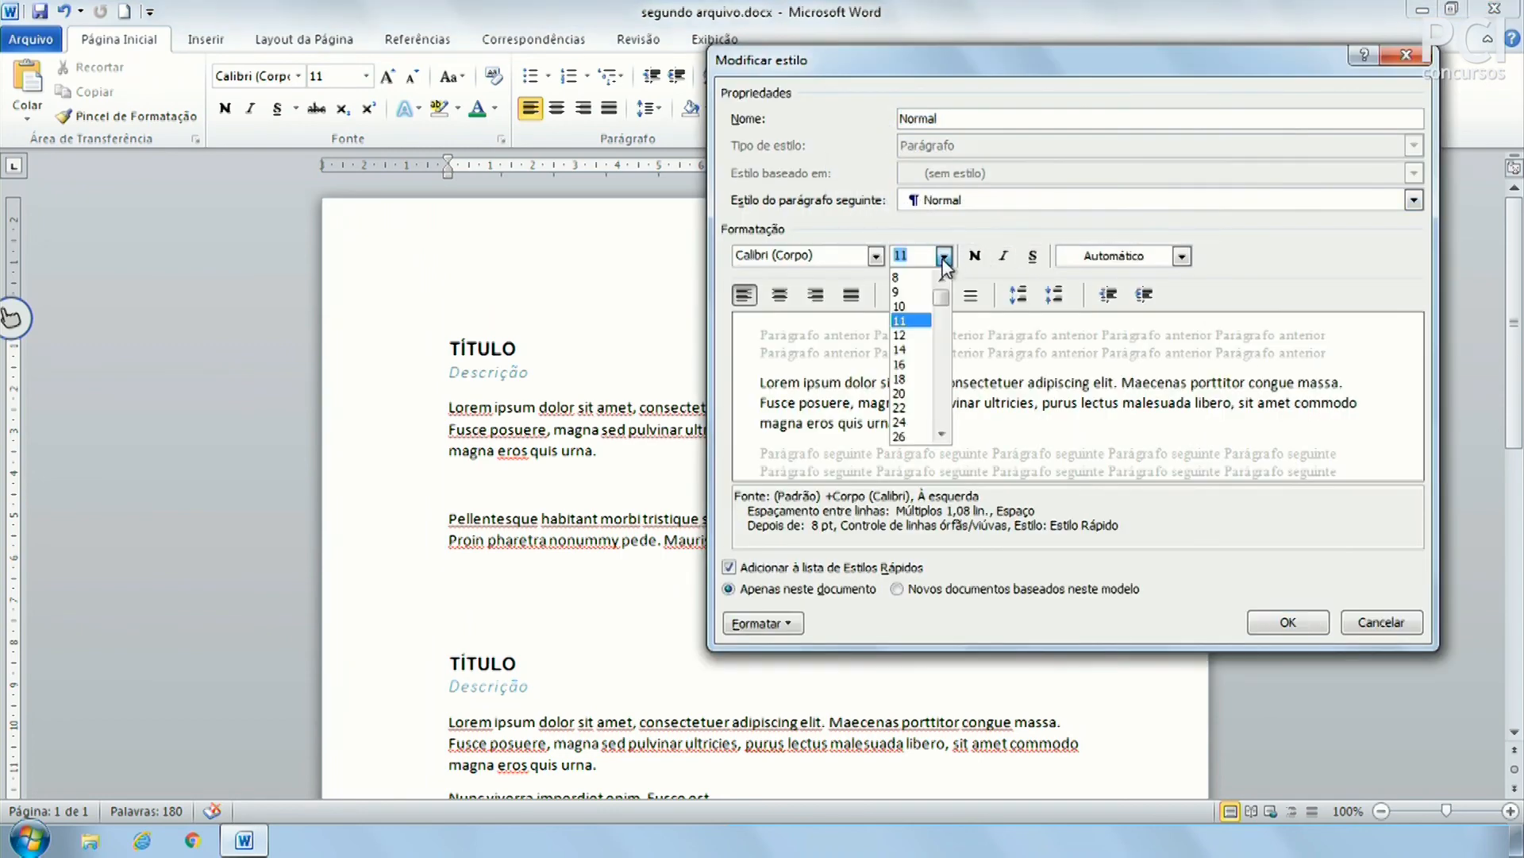
{"action": "left_click", "coordinate": [915, 338]}
{"action": "left_click", "coordinate": [876, 255]}
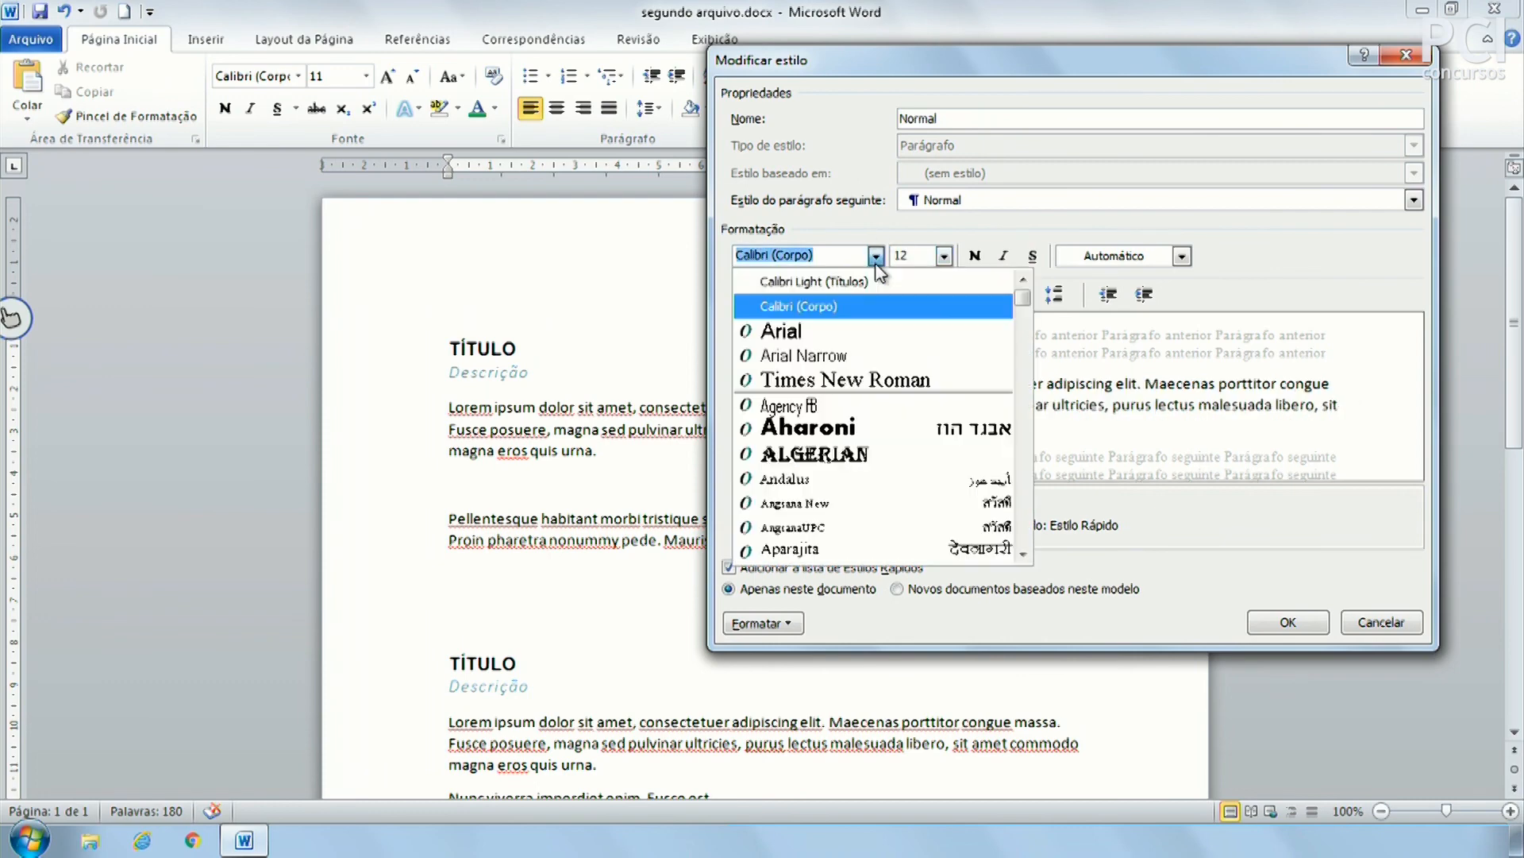
{"action": "left_click", "coordinate": [783, 330]}
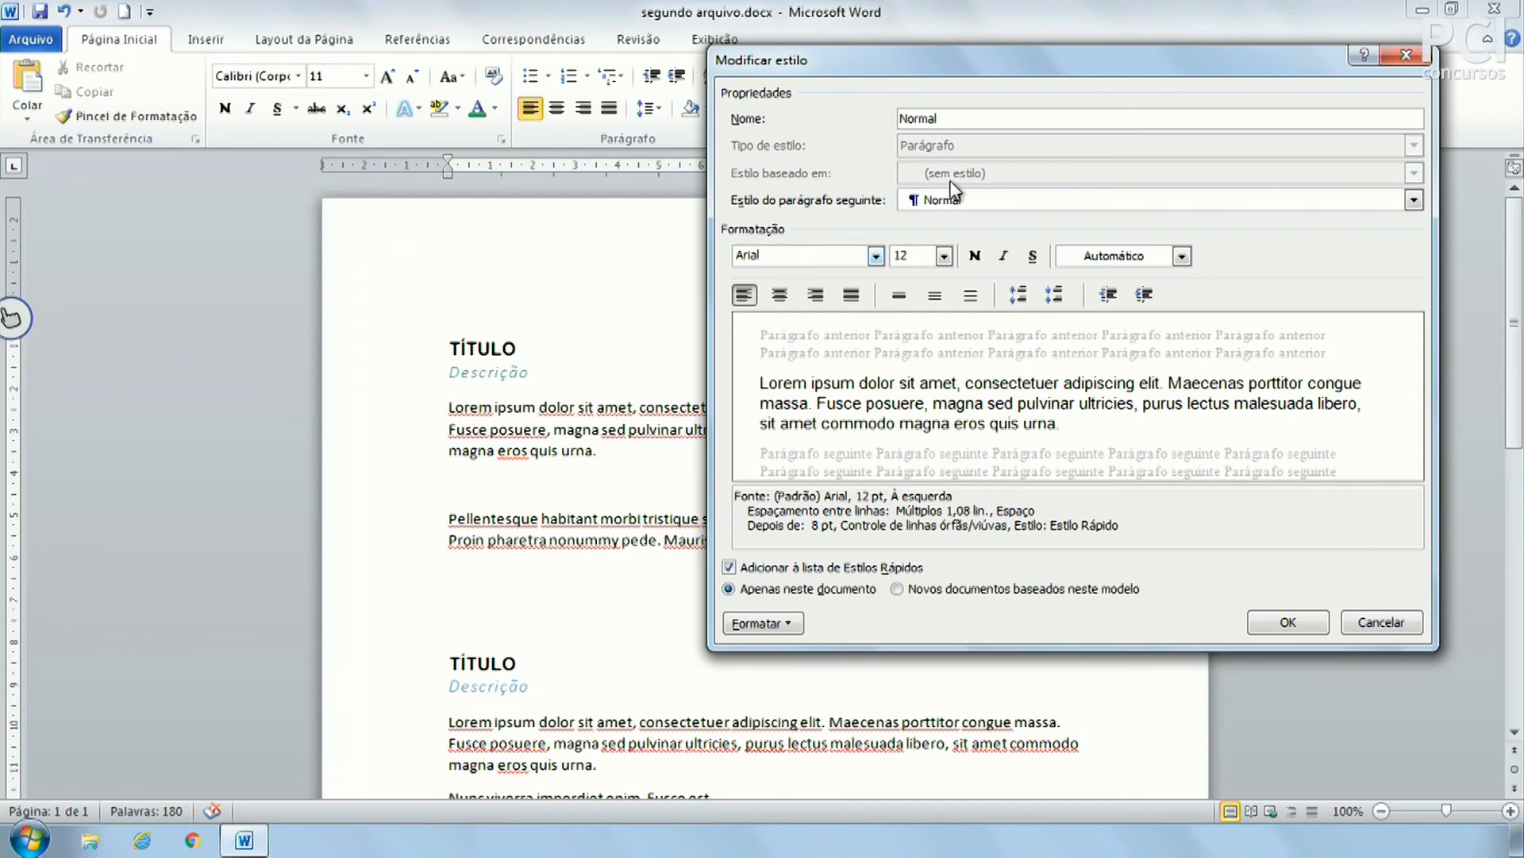
Give the Normal style 1,5 line spacing with no special indent and save it
{"action": "left_click", "coordinate": [789, 625]}
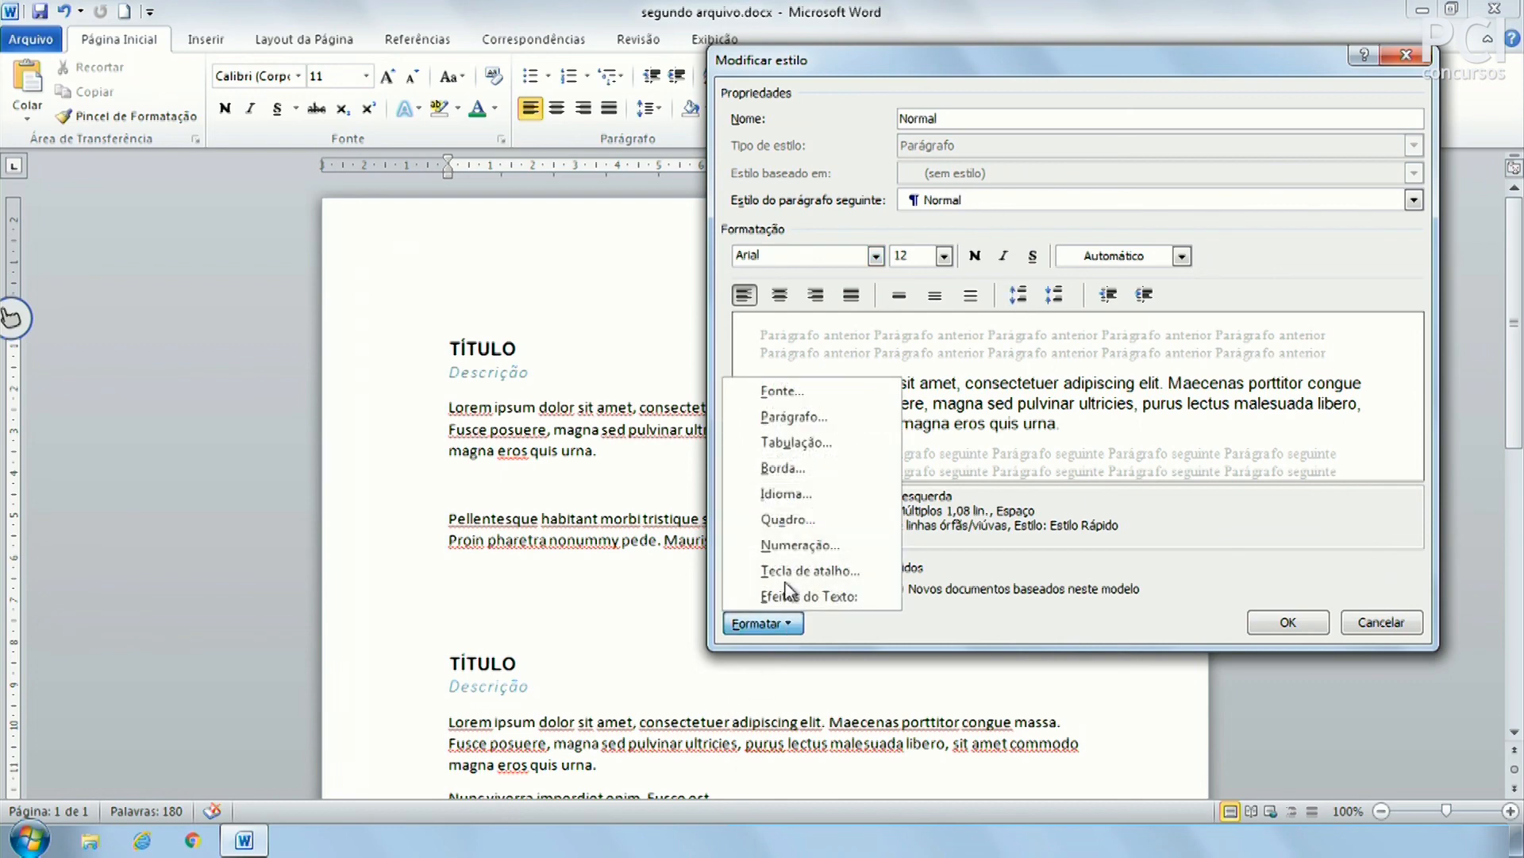
{"action": "left_click", "coordinate": [798, 418]}
{"action": "left_click_drag", "start_coordinate": [836, 102], "coordinate": [1114, 99]}
{"action": "left_click", "coordinate": [1128, 329]}
{"action": "left_click", "coordinate": [1121, 341]}
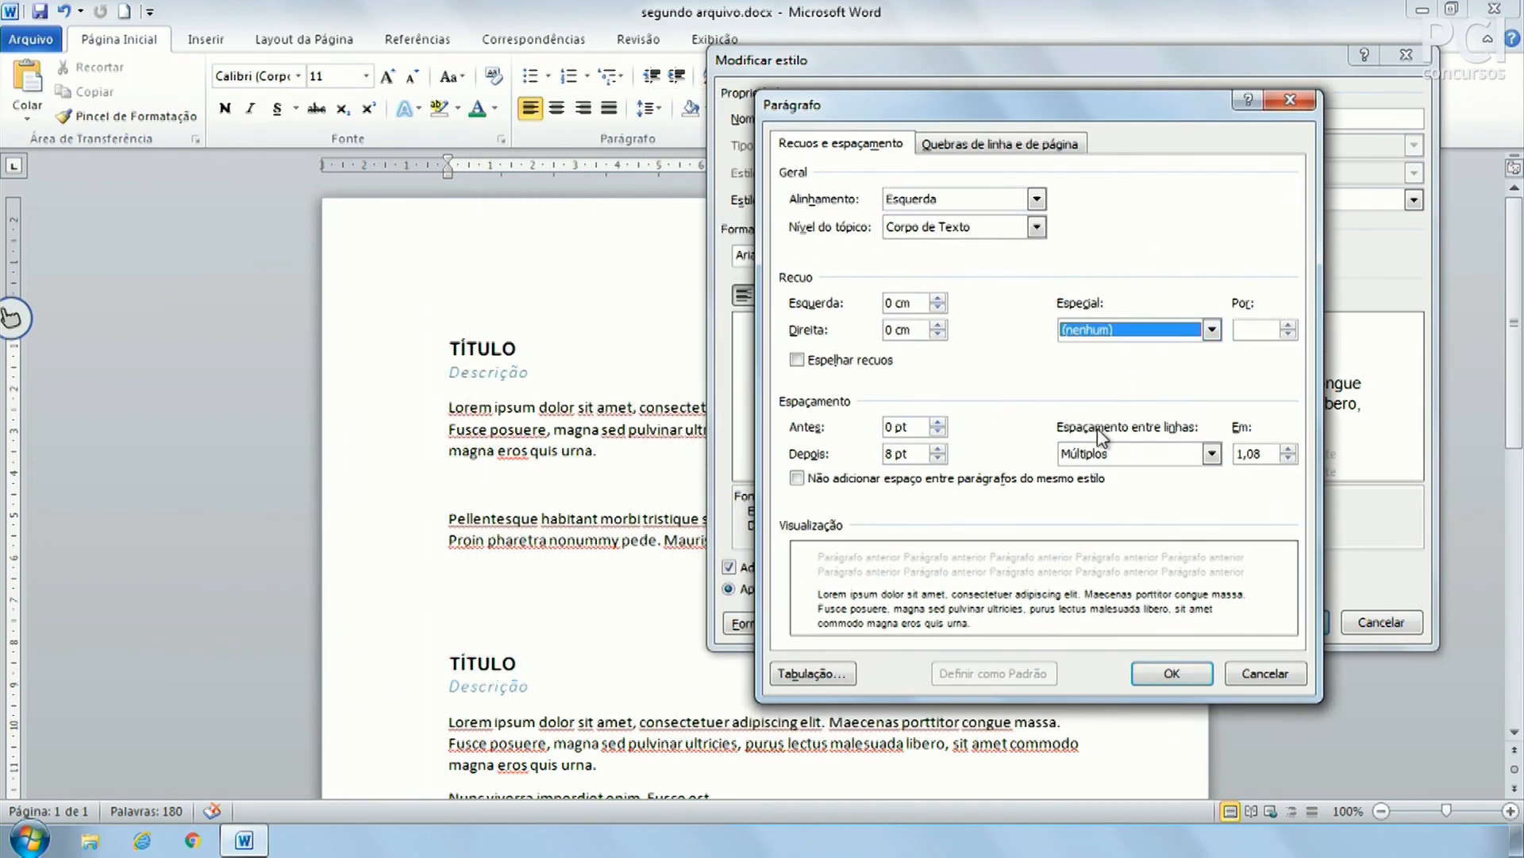
{"action": "left_click", "coordinate": [1104, 453]}
{"action": "left_click", "coordinate": [1104, 454]}
{"action": "left_click", "coordinate": [1105, 454]}
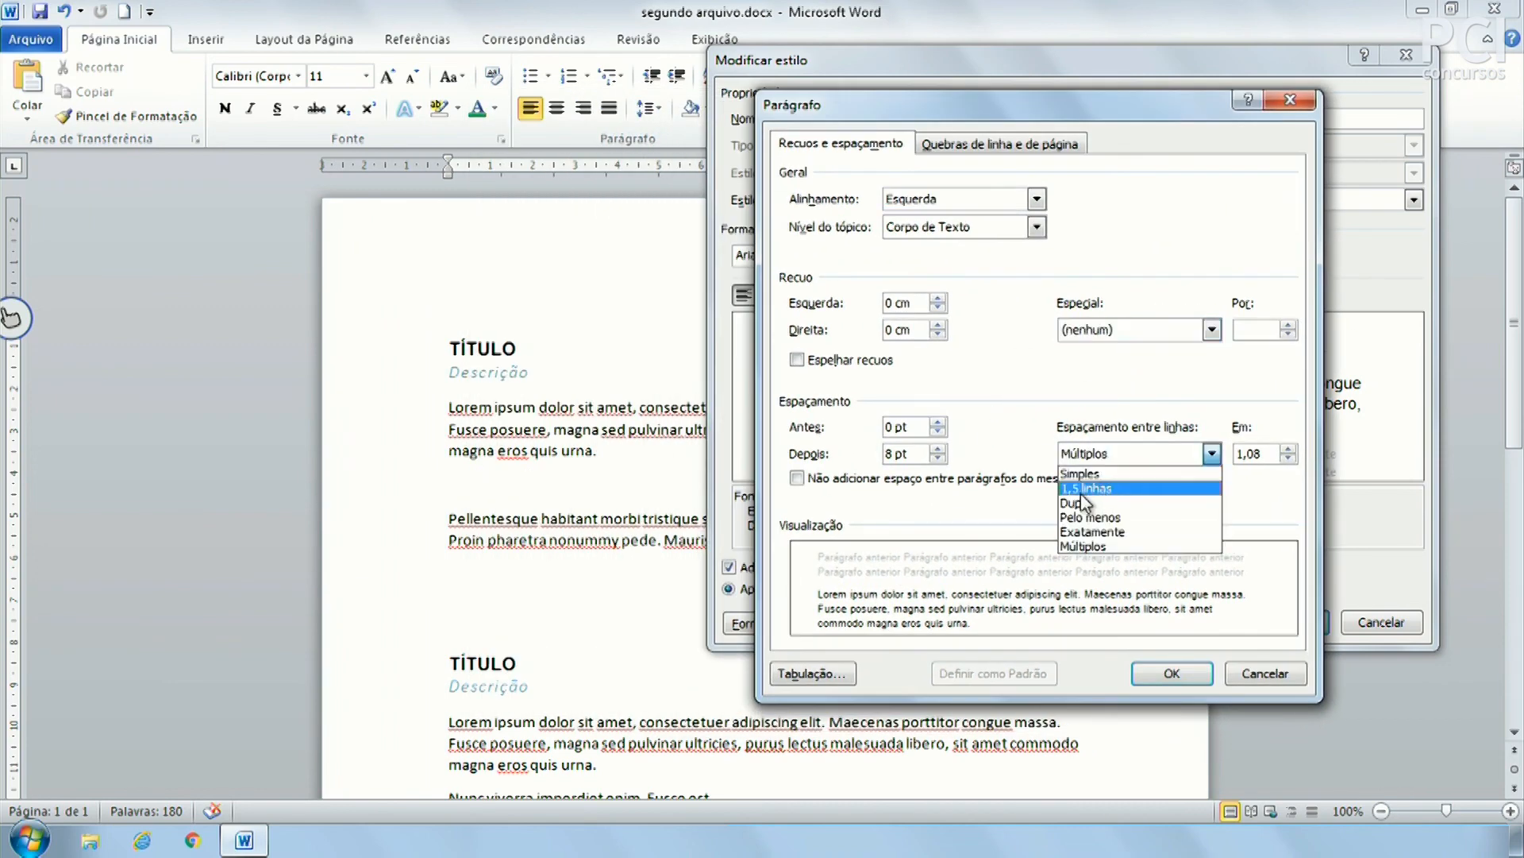
{"action": "left_click", "coordinate": [1089, 487]}
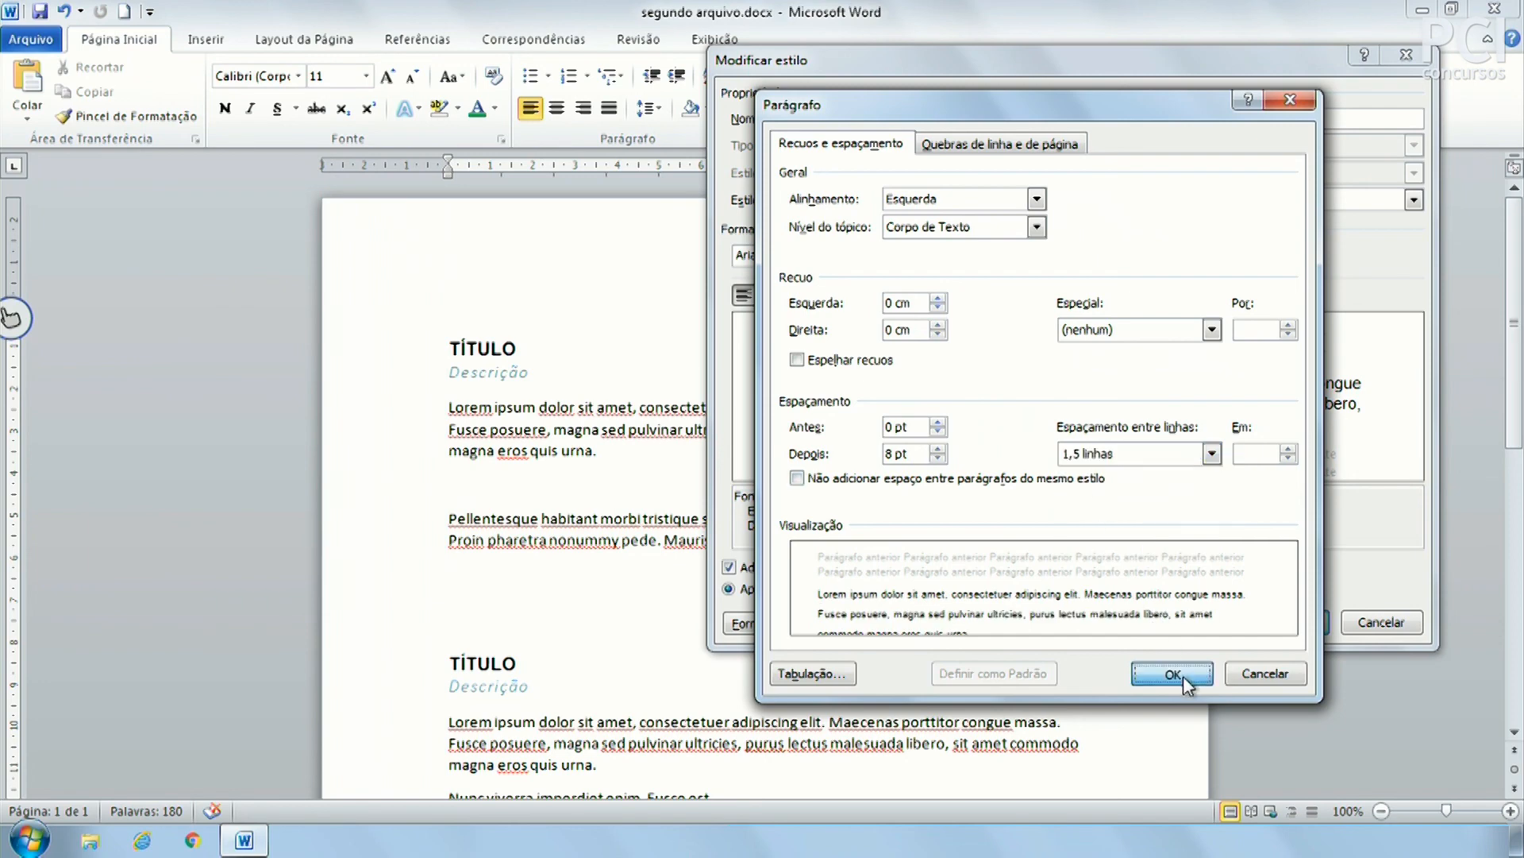
{"action": "left_click", "coordinate": [1175, 674]}
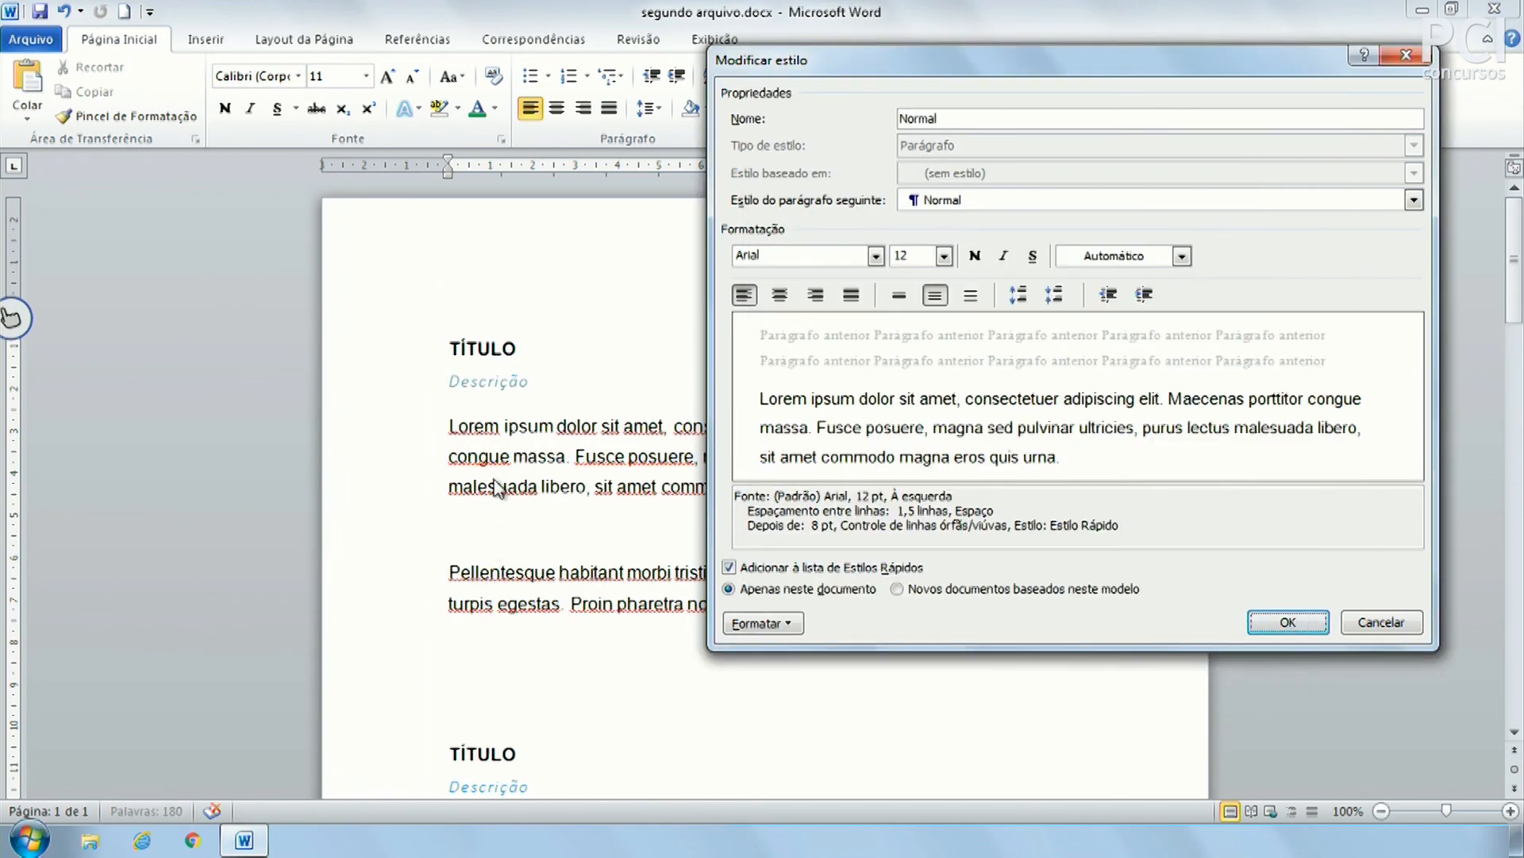
{"action": "left_click", "coordinate": [1286, 622]}
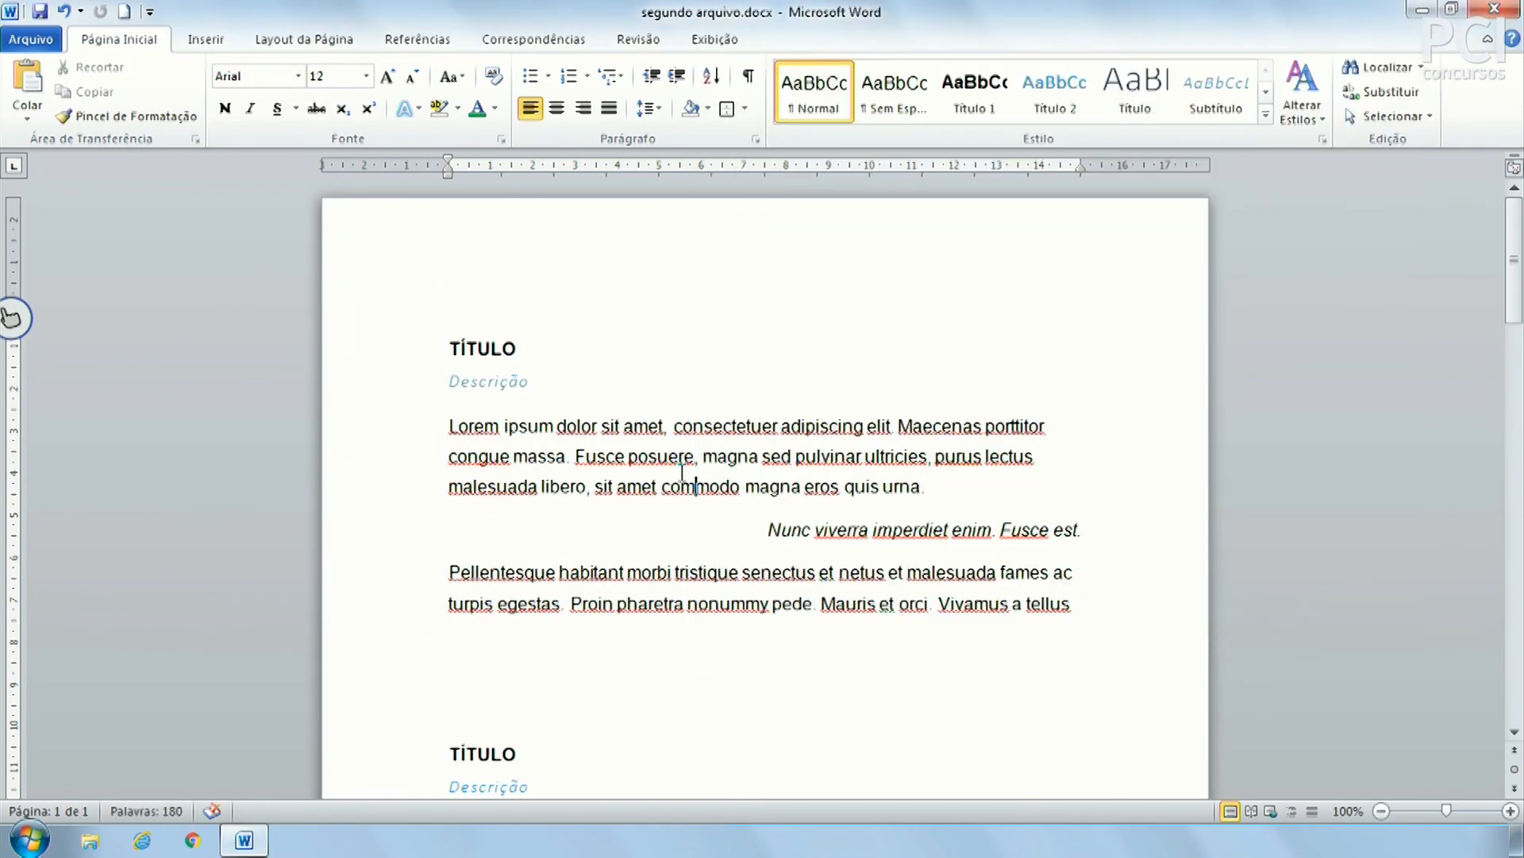
Review the reflowed body paragraphs across the two pages
{"action": "scroll", "coordinate": [669, 452], "scroll_direction": "down", "scroll_amount": 9}
{"action": "left_click", "coordinate": [636, 505]}
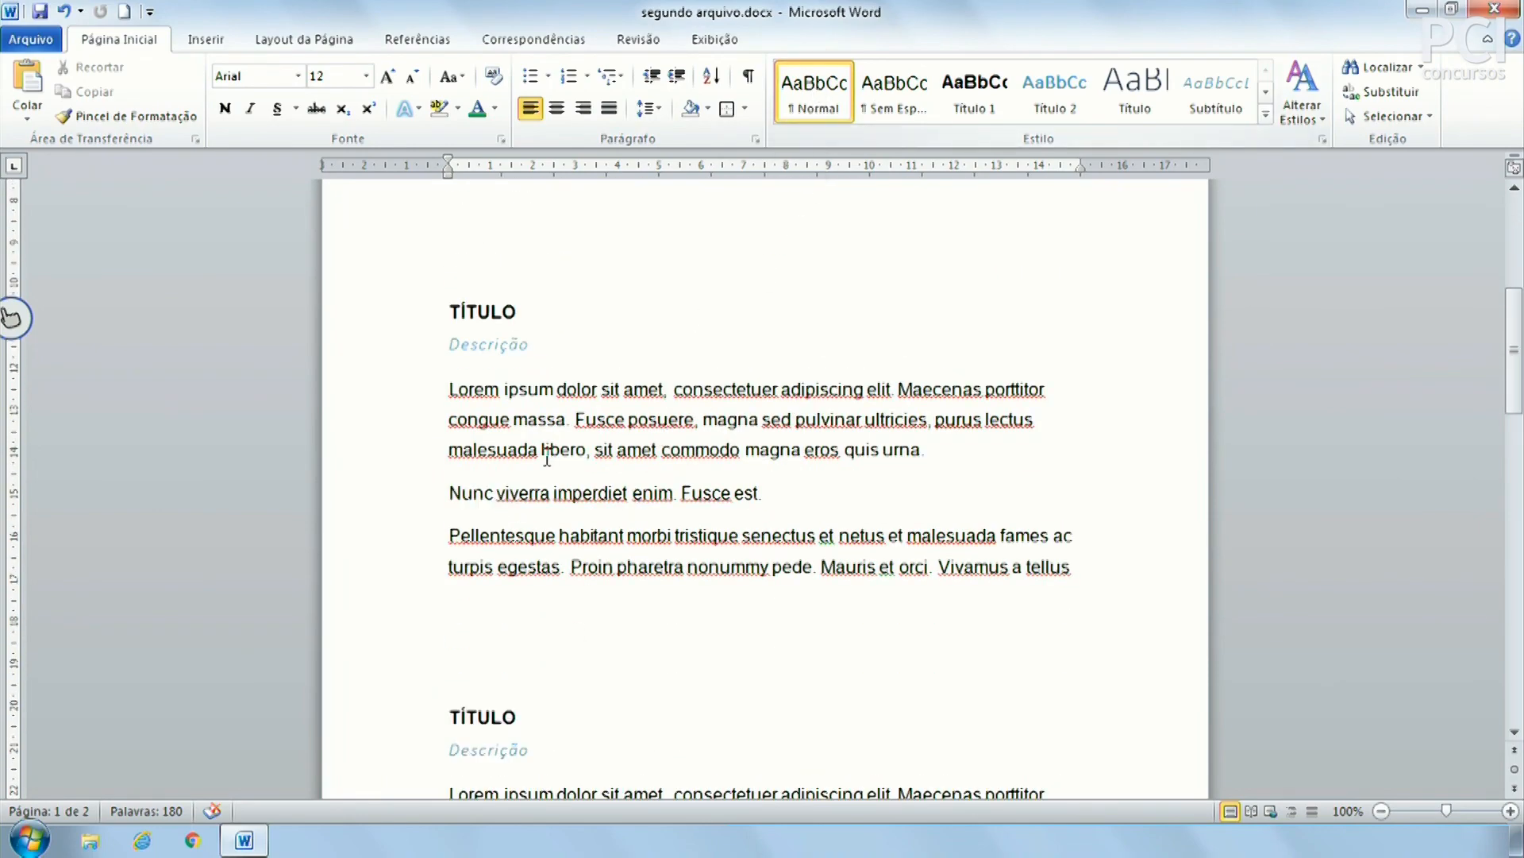
{"action": "scroll", "coordinate": [844, 476], "scroll_direction": "down", "scroll_amount": 8}
{"action": "scroll", "coordinate": [844, 476], "scroll_direction": "up", "scroll_amount": 15}
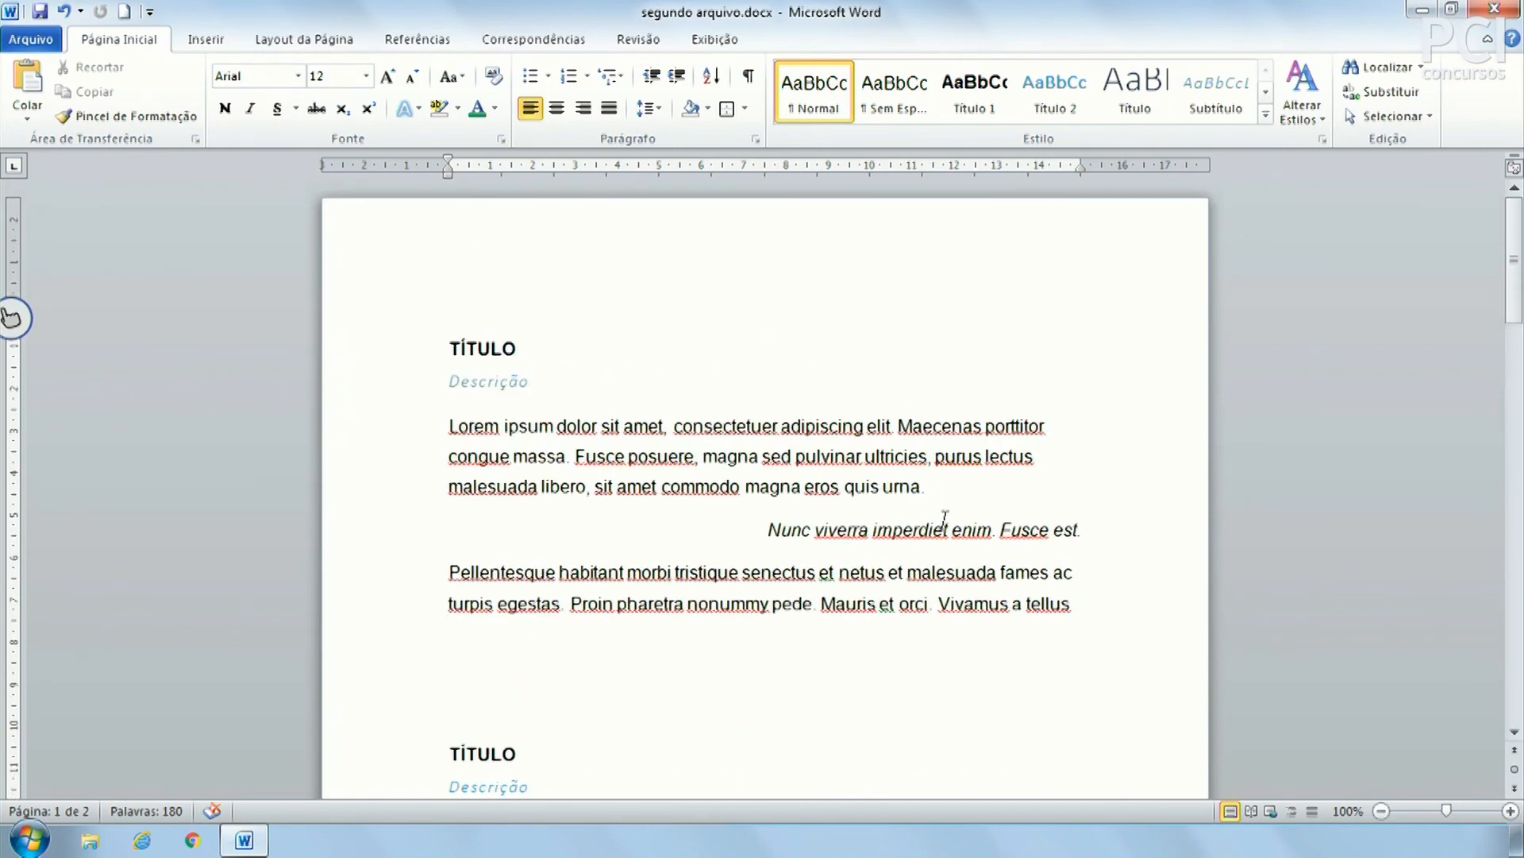
{"action": "left_click", "coordinate": [1047, 426]}
{"action": "scroll", "coordinate": [1003, 197], "scroll_direction": "down", "scroll_amount": 1}
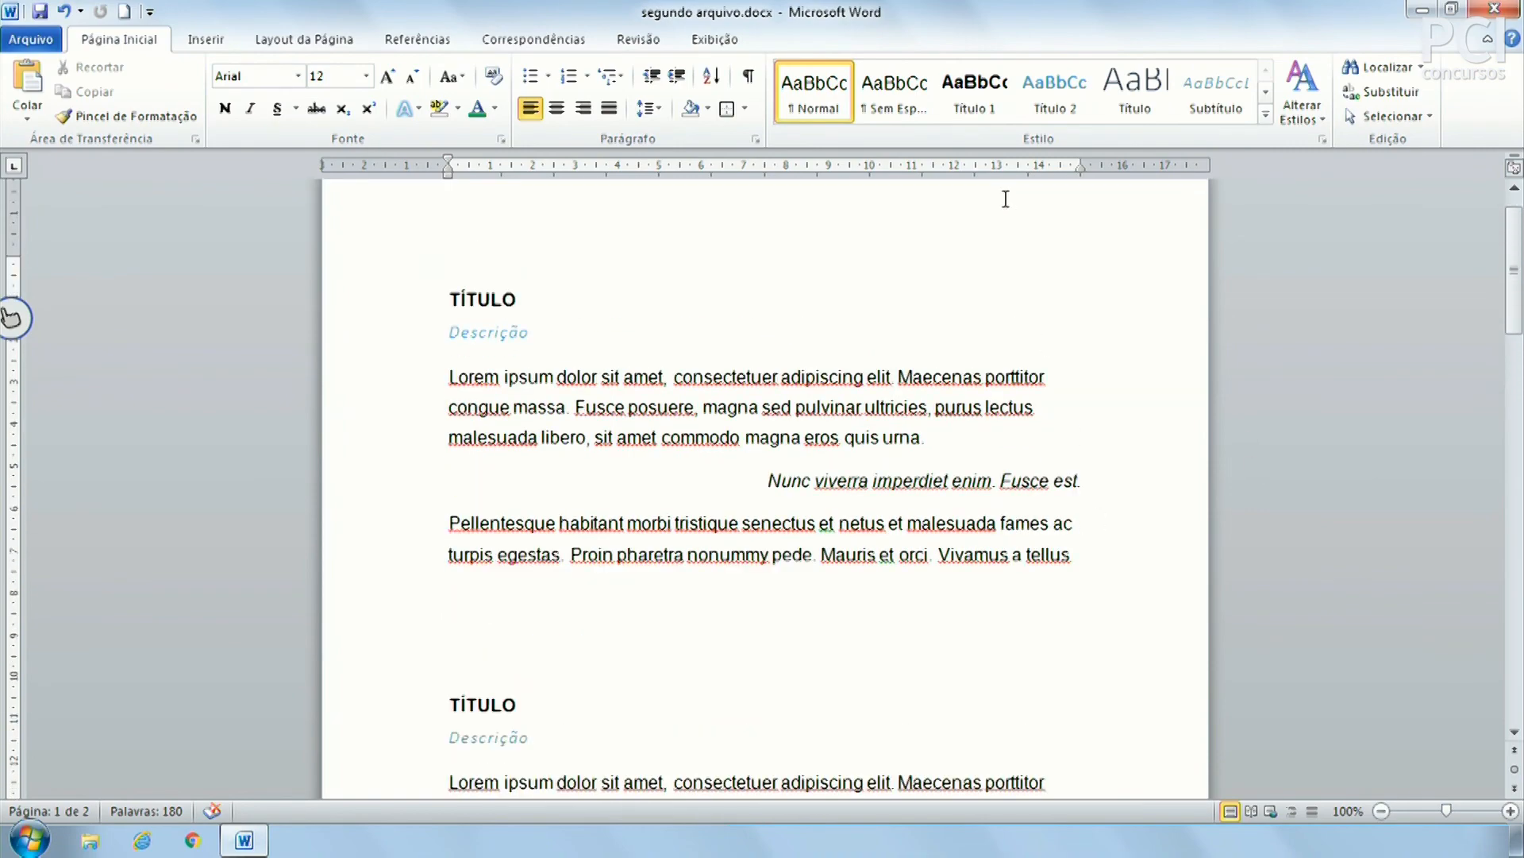
{"action": "right_click", "coordinate": [817, 102]}
{"action": "left_click", "coordinate": [869, 145]}
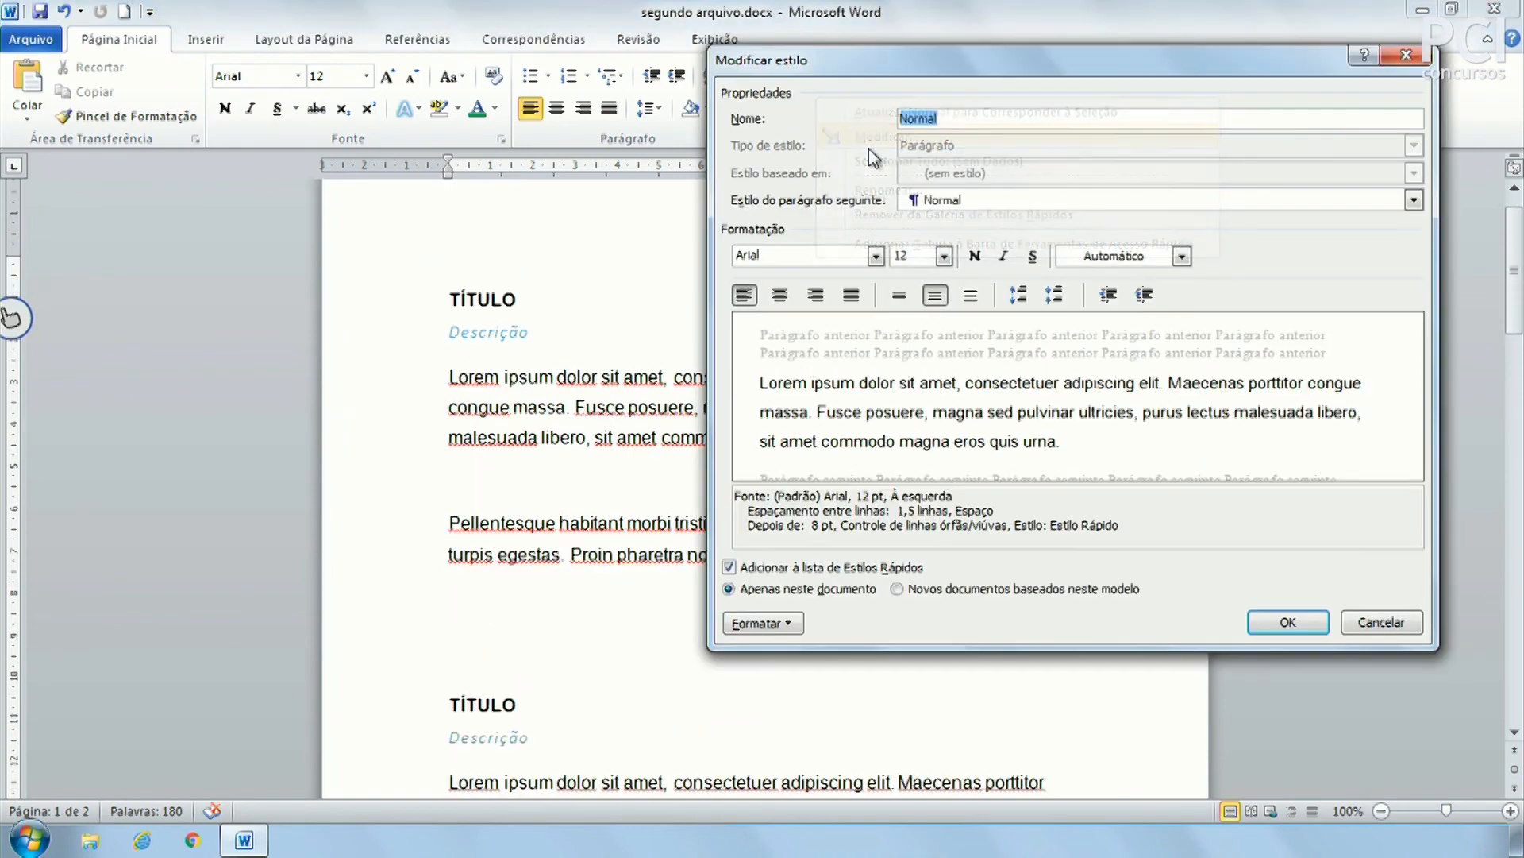
{"action": "left_click", "coordinate": [853, 299]}
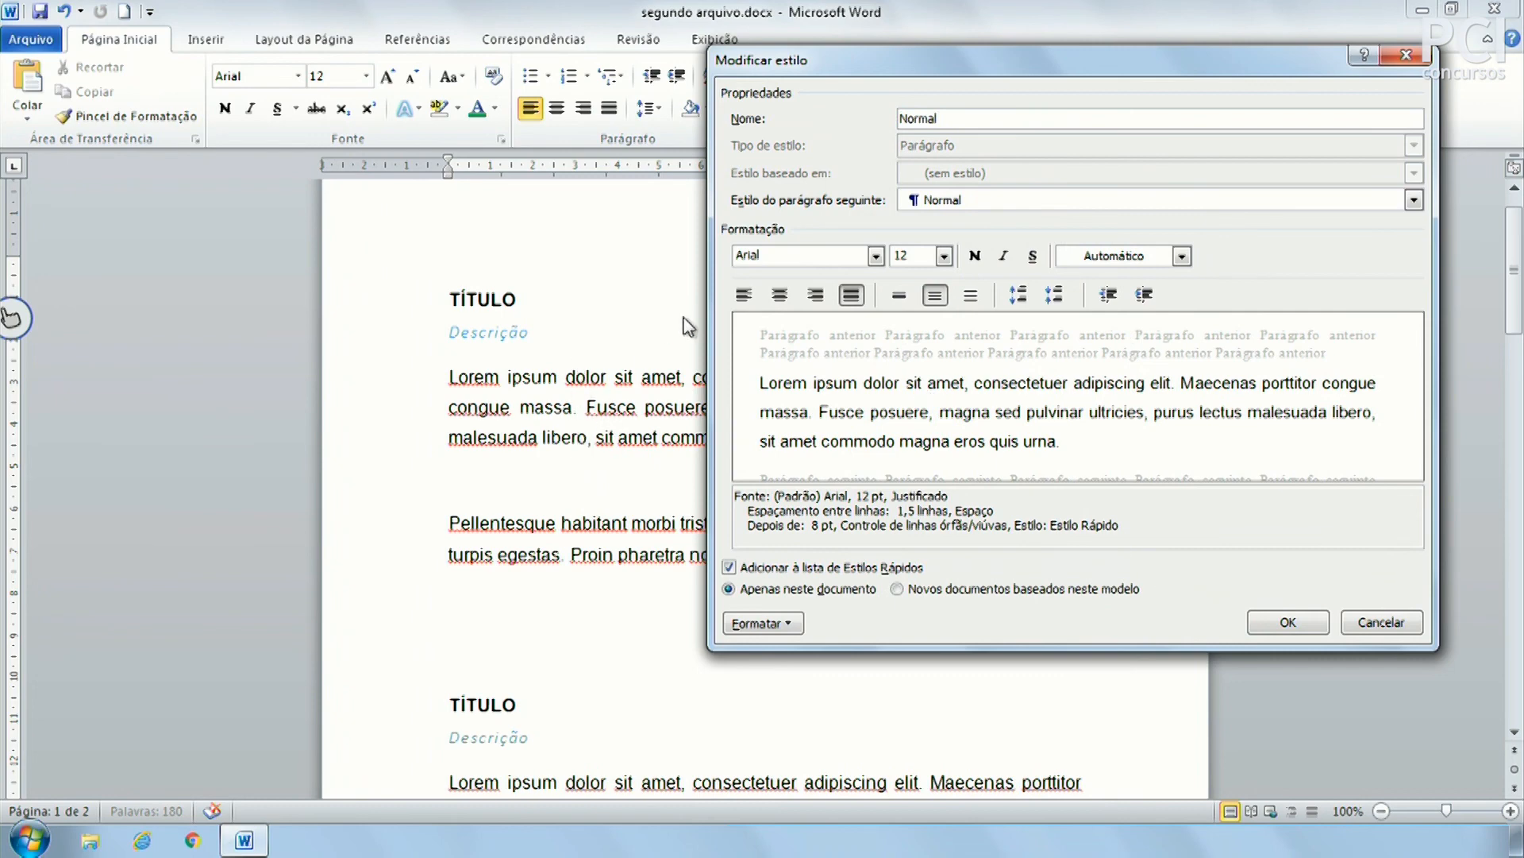
{"action": "left_click", "coordinate": [744, 295]}
{"action": "left_click_drag", "start_coordinate": [826, 63], "coordinate": [851, 582]}
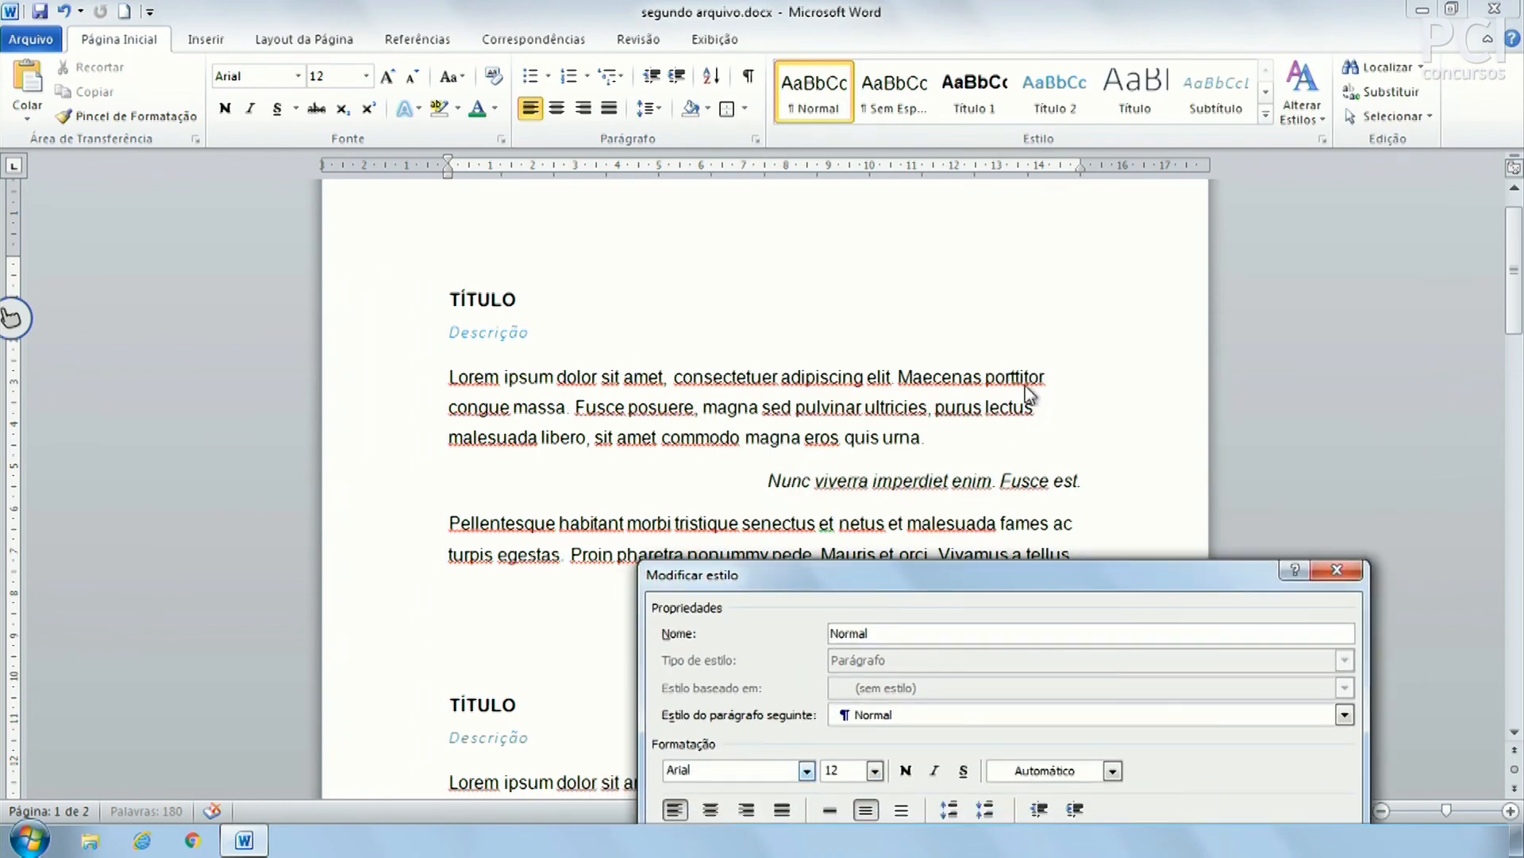
{"action": "left_click", "coordinate": [782, 809]}
{"action": "left_click_drag", "start_coordinate": [1093, 568], "coordinate": [1035, 84]}
{"action": "left_click", "coordinate": [1117, 657]}
{"action": "scroll", "coordinate": [1099, 649], "scroll_direction": "down", "scroll_amount": 6}
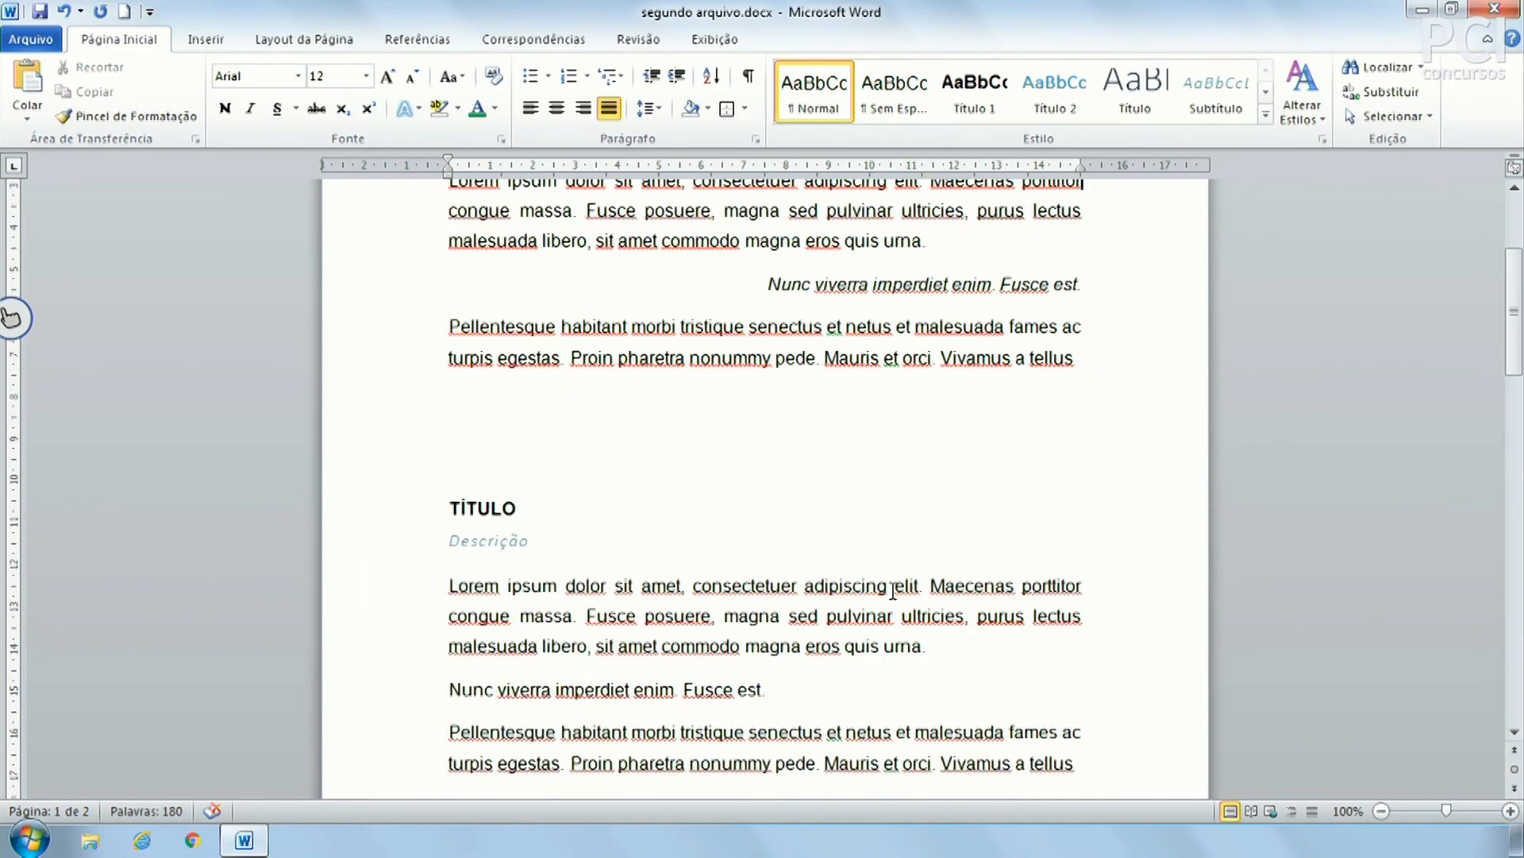
{"action": "scroll", "coordinate": [763, 583], "scroll_direction": "up", "scroll_amount": 6}
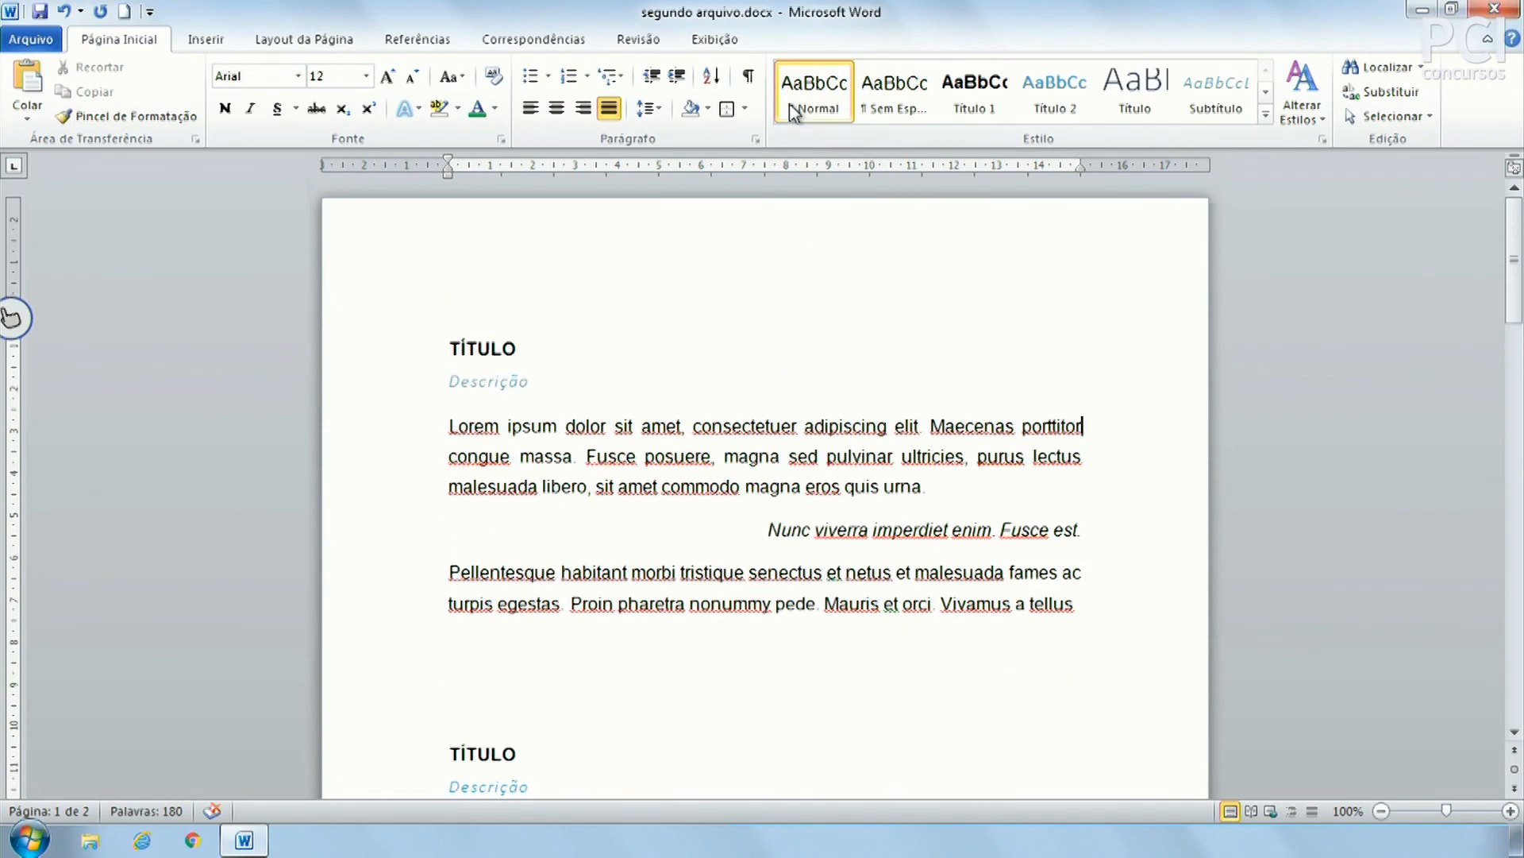
{"action": "right_click", "coordinate": [818, 105]}
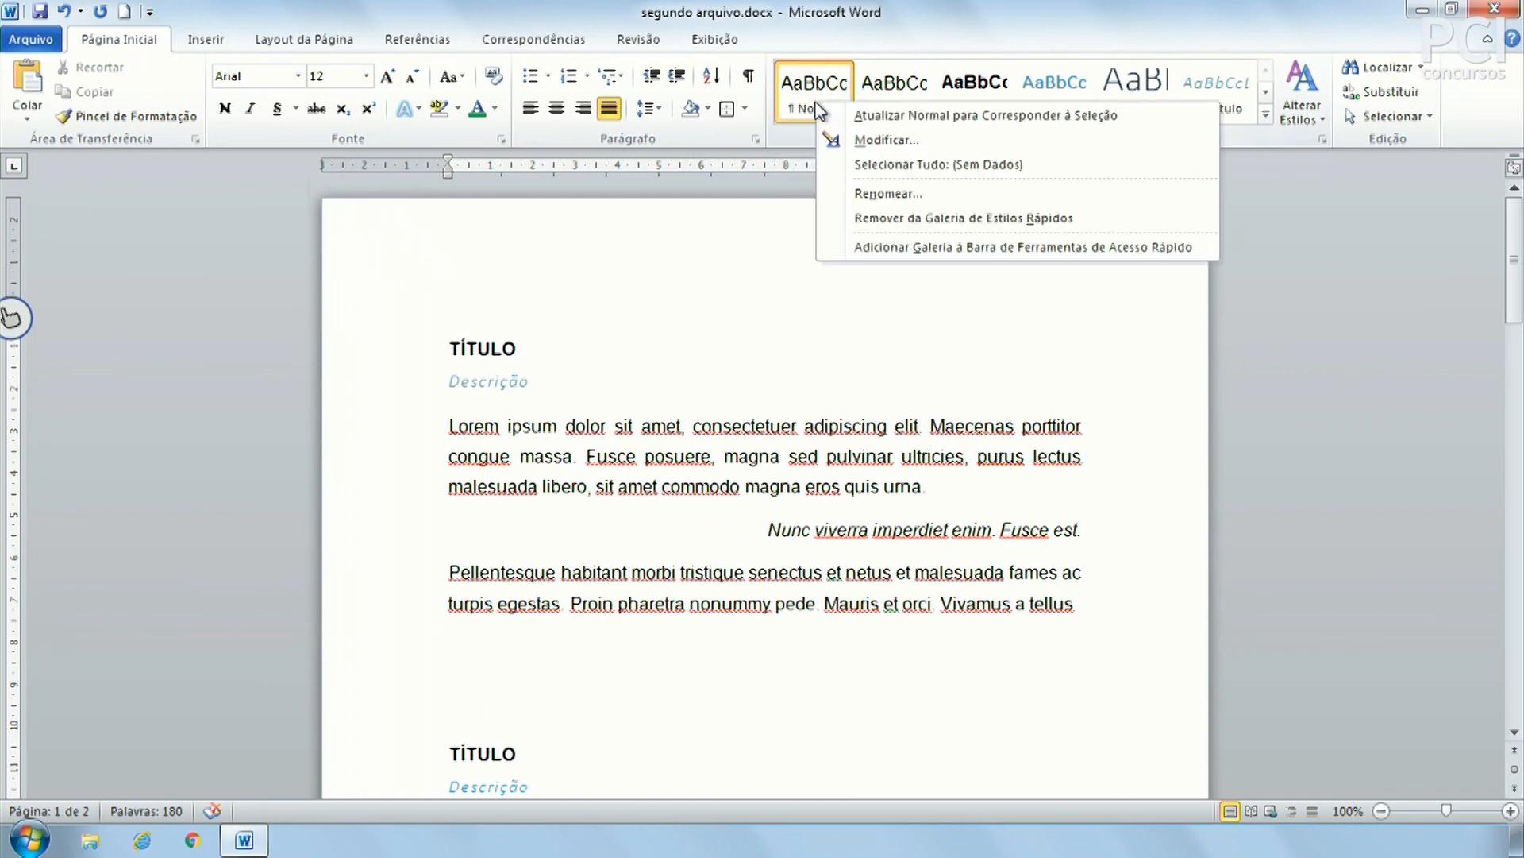
{"action": "left_click", "coordinate": [851, 142]}
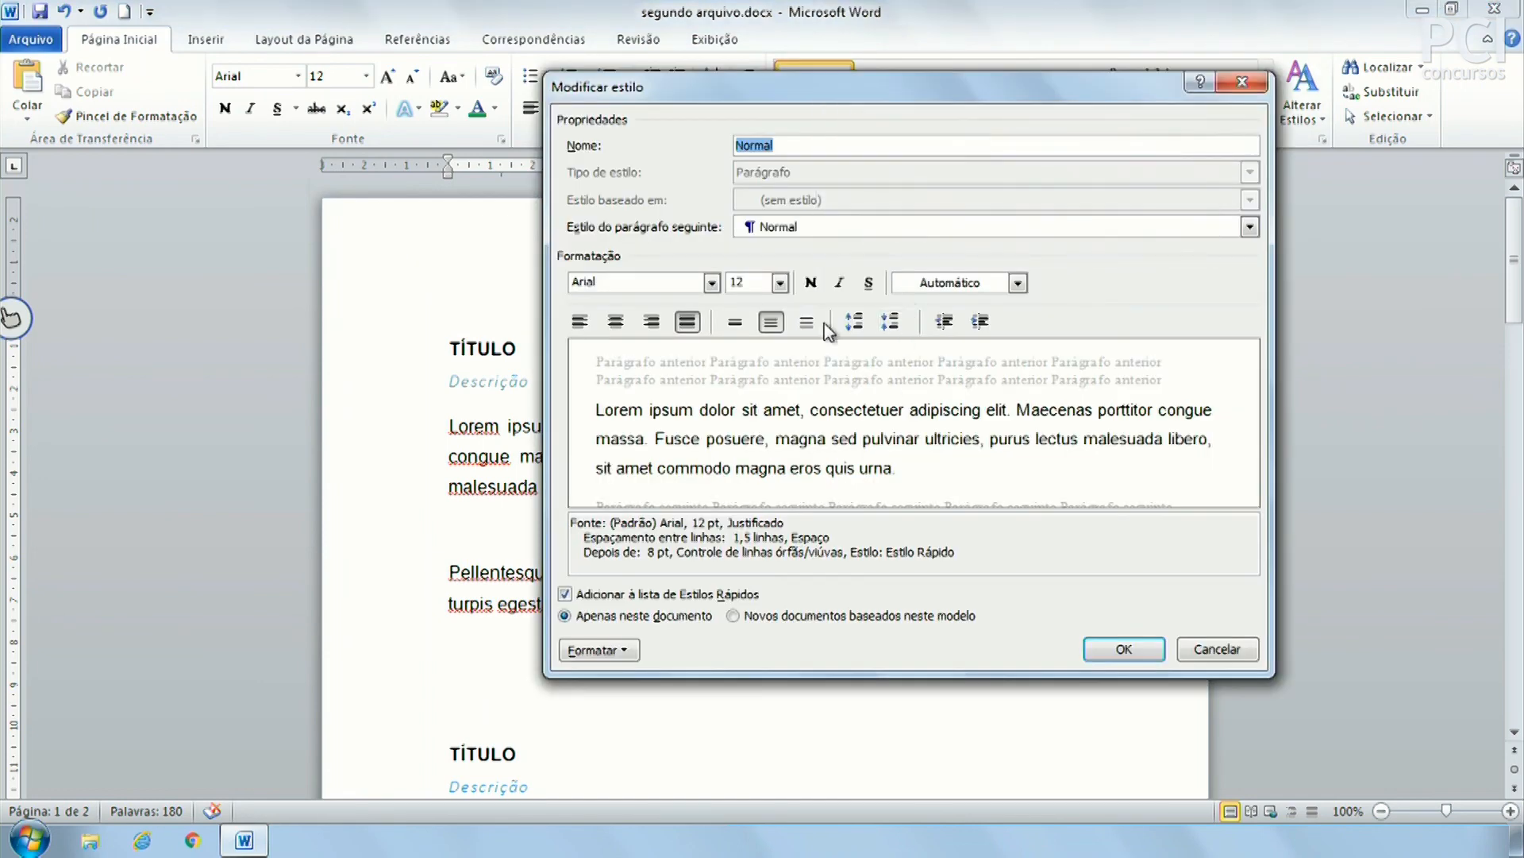
{"action": "left_click", "coordinate": [627, 653]}
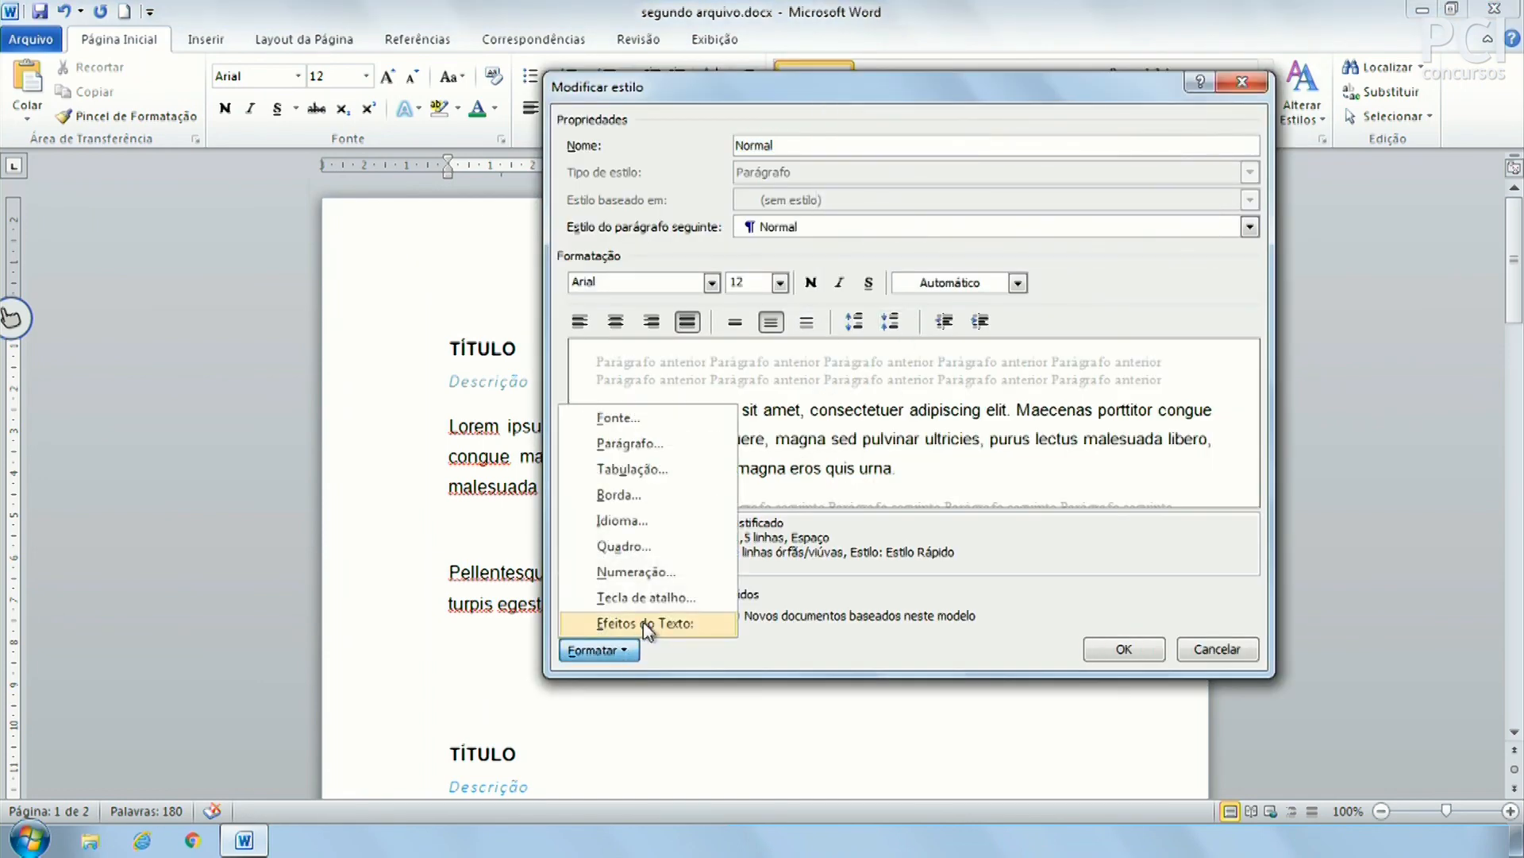
{"action": "left_click", "coordinate": [660, 596]}
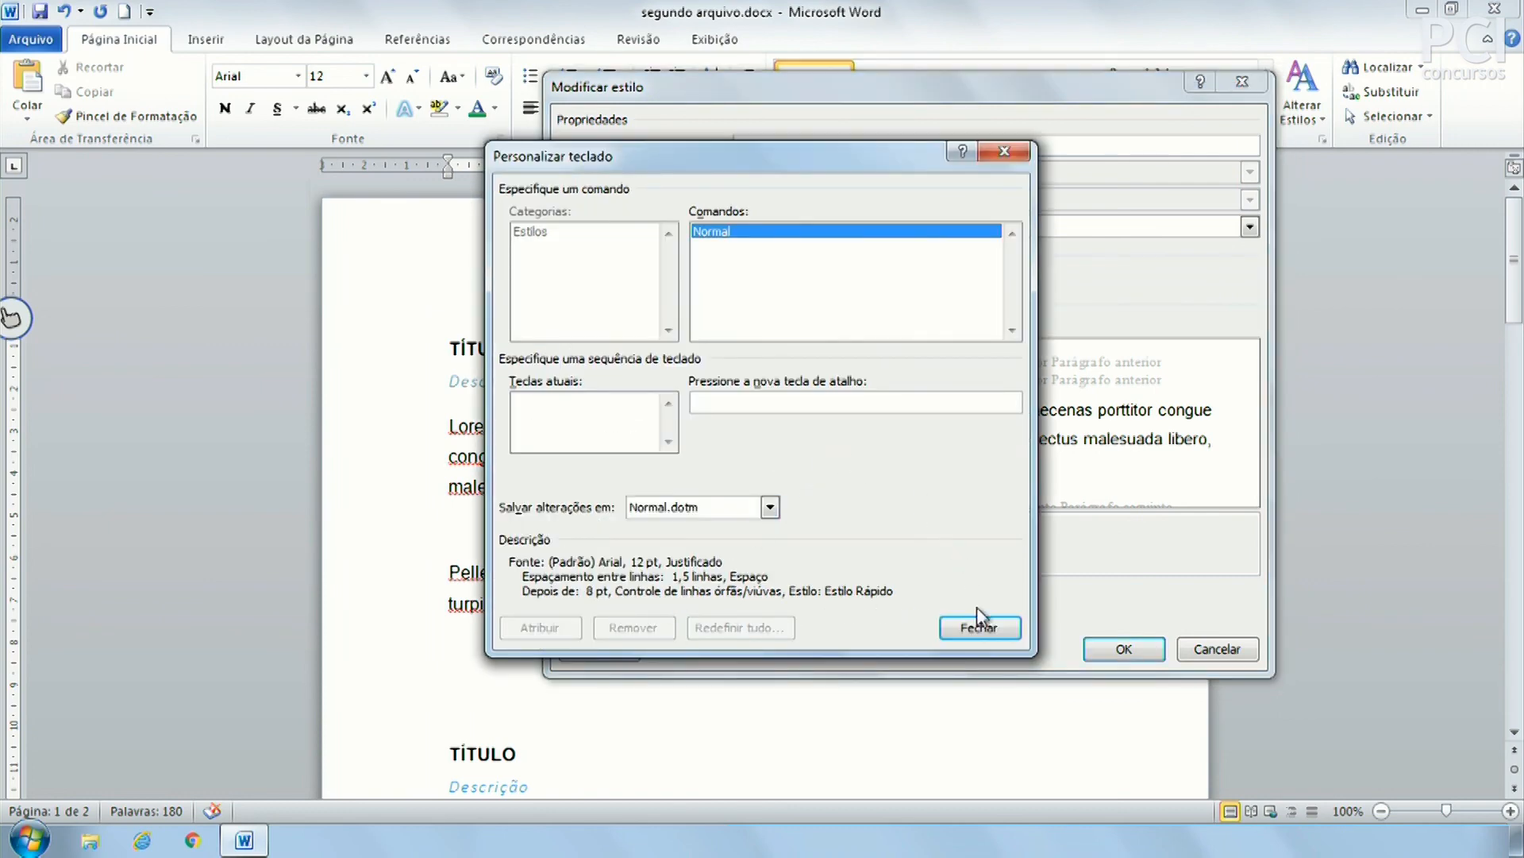
{"action": "left_click", "coordinate": [979, 629]}
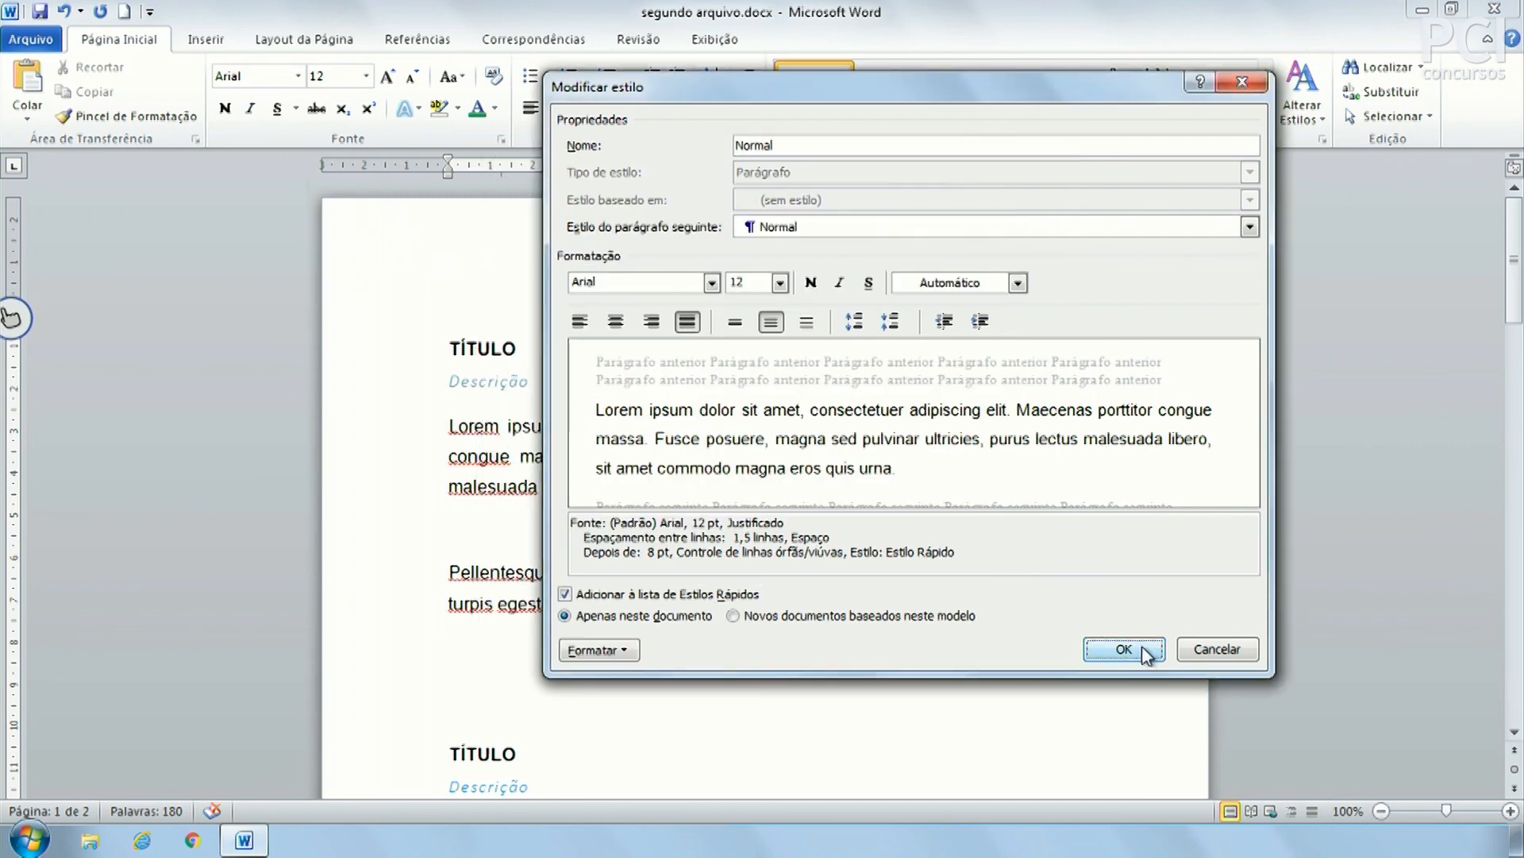
{"action": "left_click", "coordinate": [1125, 649]}
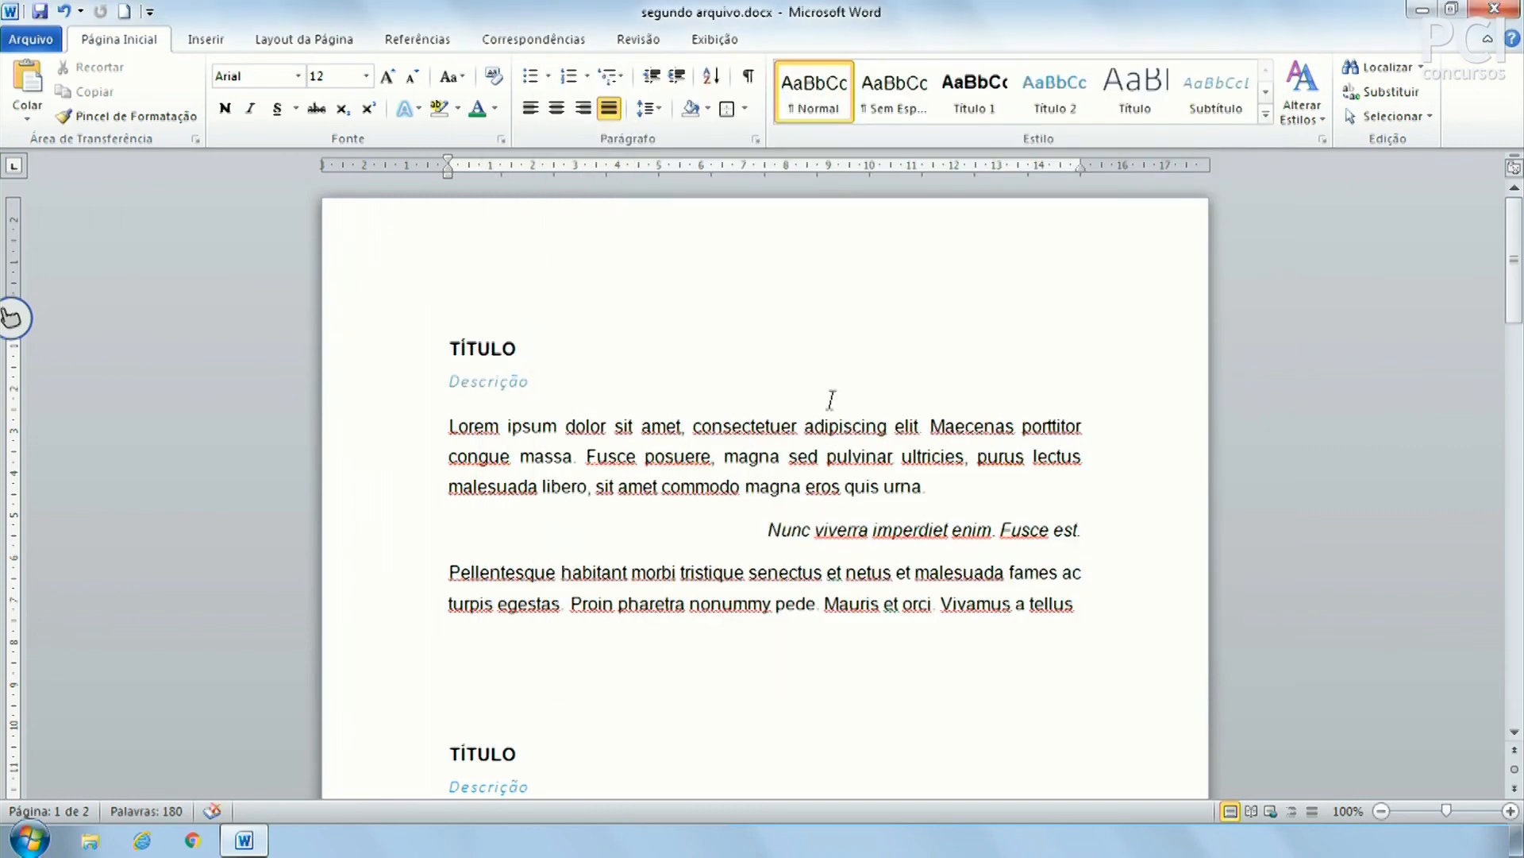
{"action": "left_click", "coordinate": [1268, 119]}
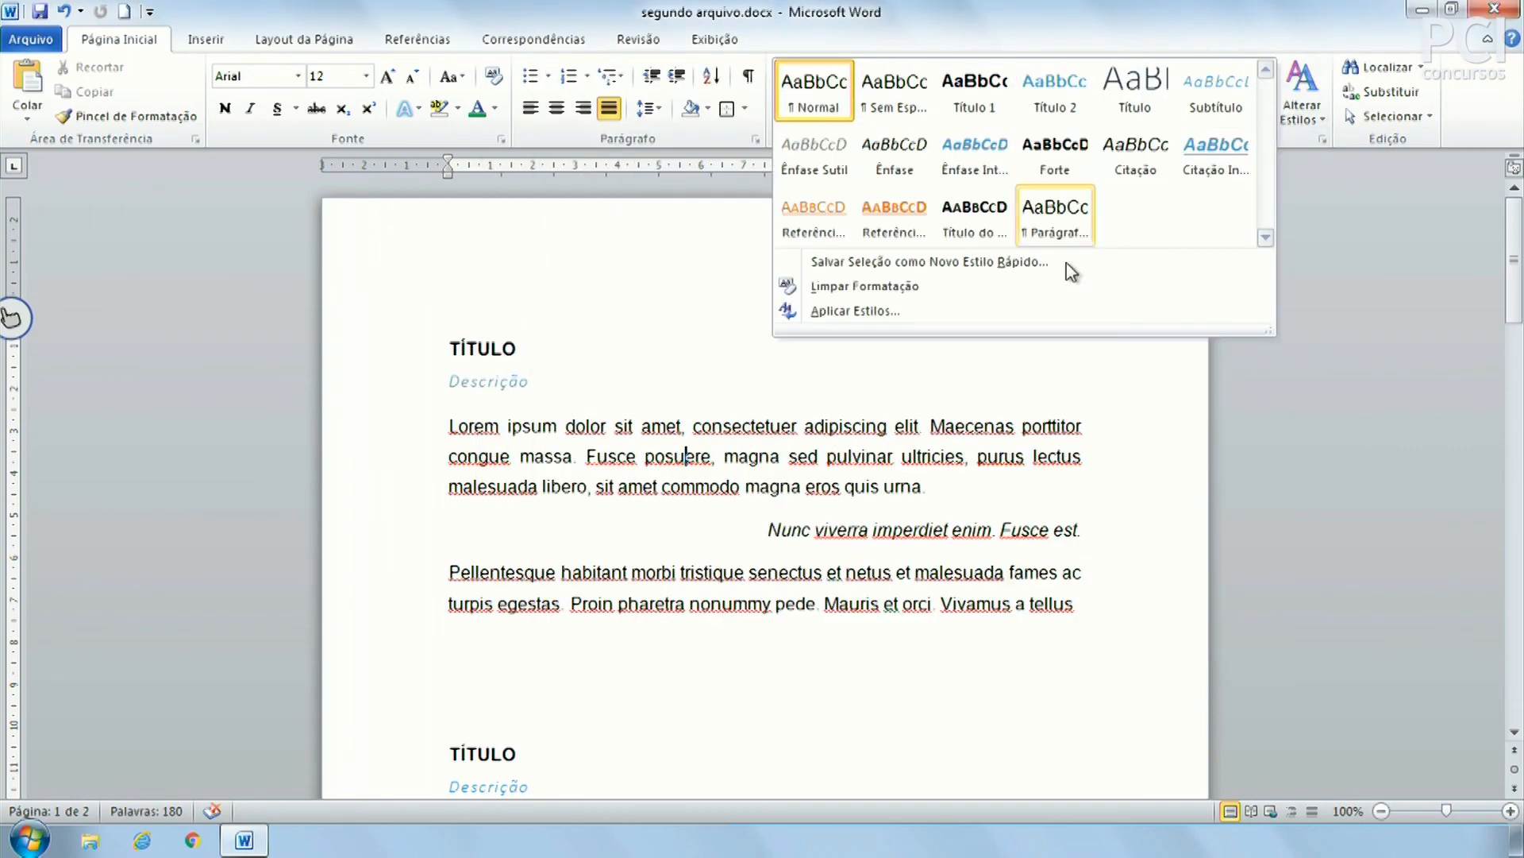
{"action": "left_click", "coordinate": [920, 488]}
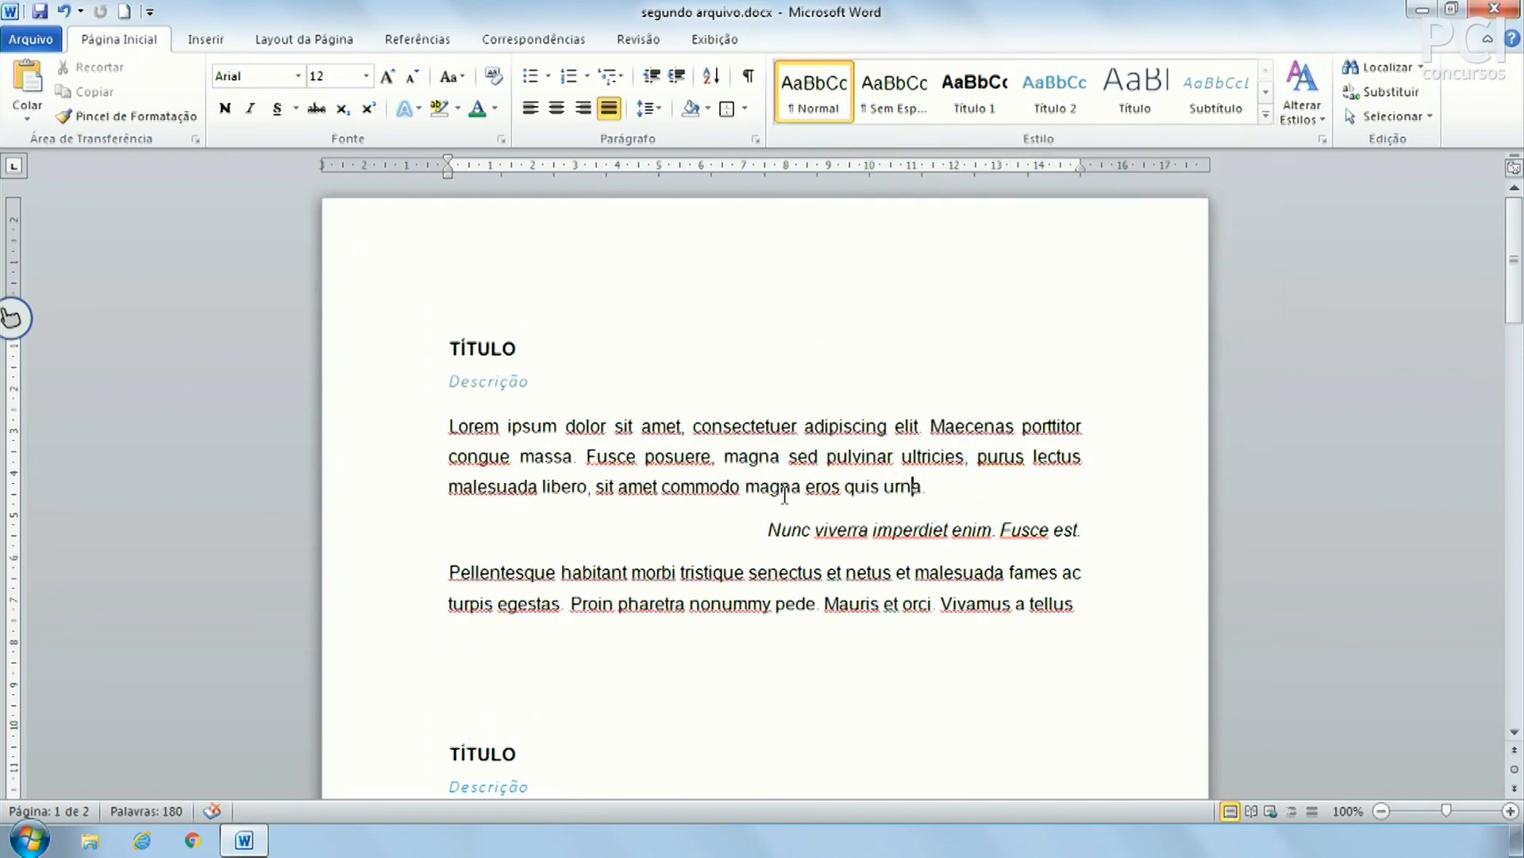
{"action": "scroll", "coordinate": [784, 492], "scroll_direction": "down", "scroll_amount": 18}
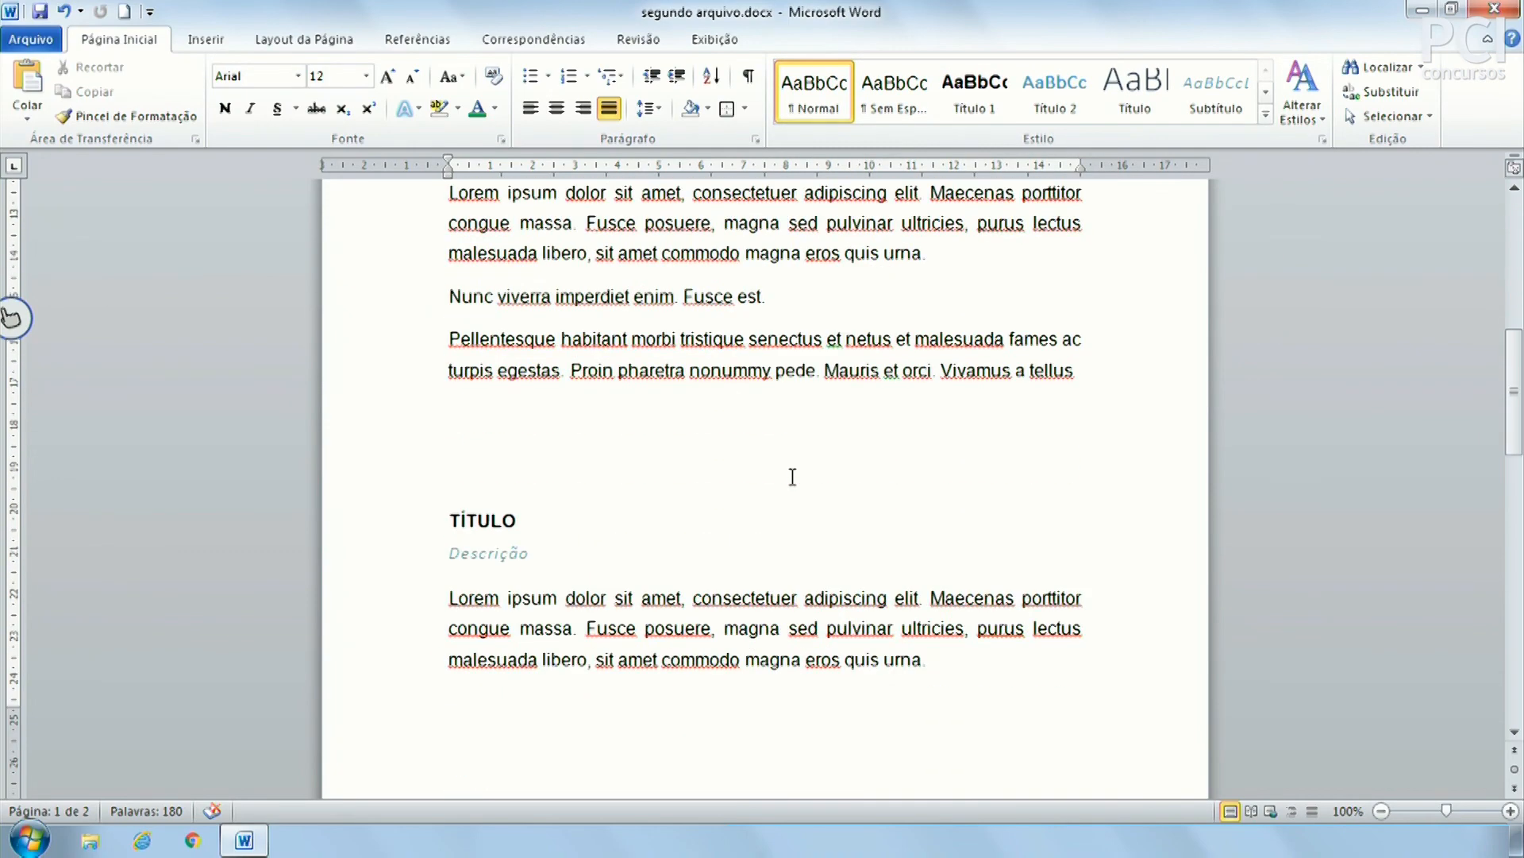
Open the Navegação pane via Localizar in the Edição group
{"action": "scroll", "coordinate": [793, 476], "scroll_direction": "up", "scroll_amount": 15}
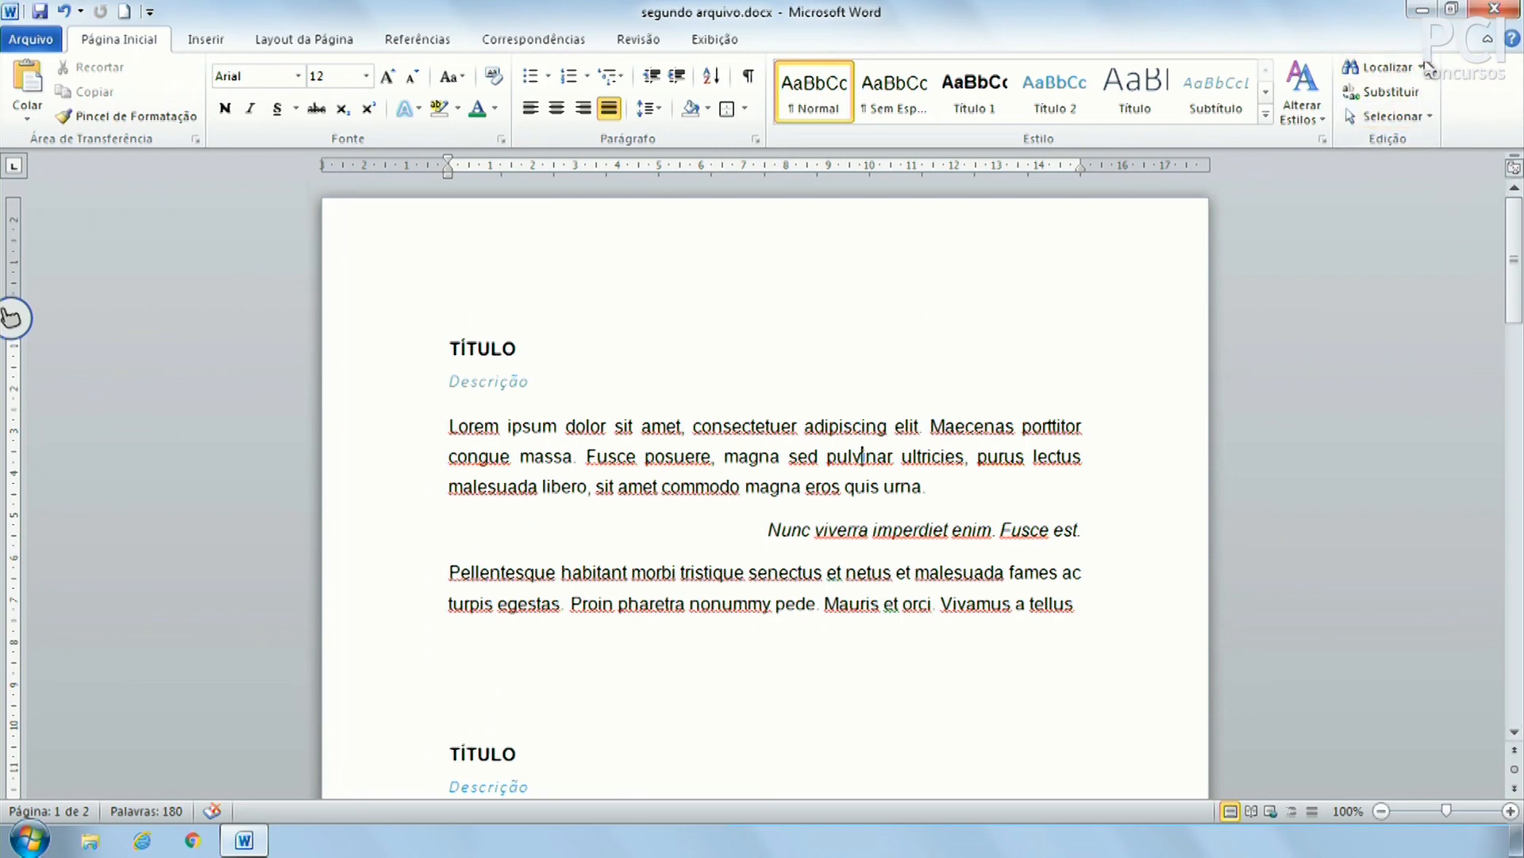
{"action": "left_click", "coordinate": [1380, 67]}
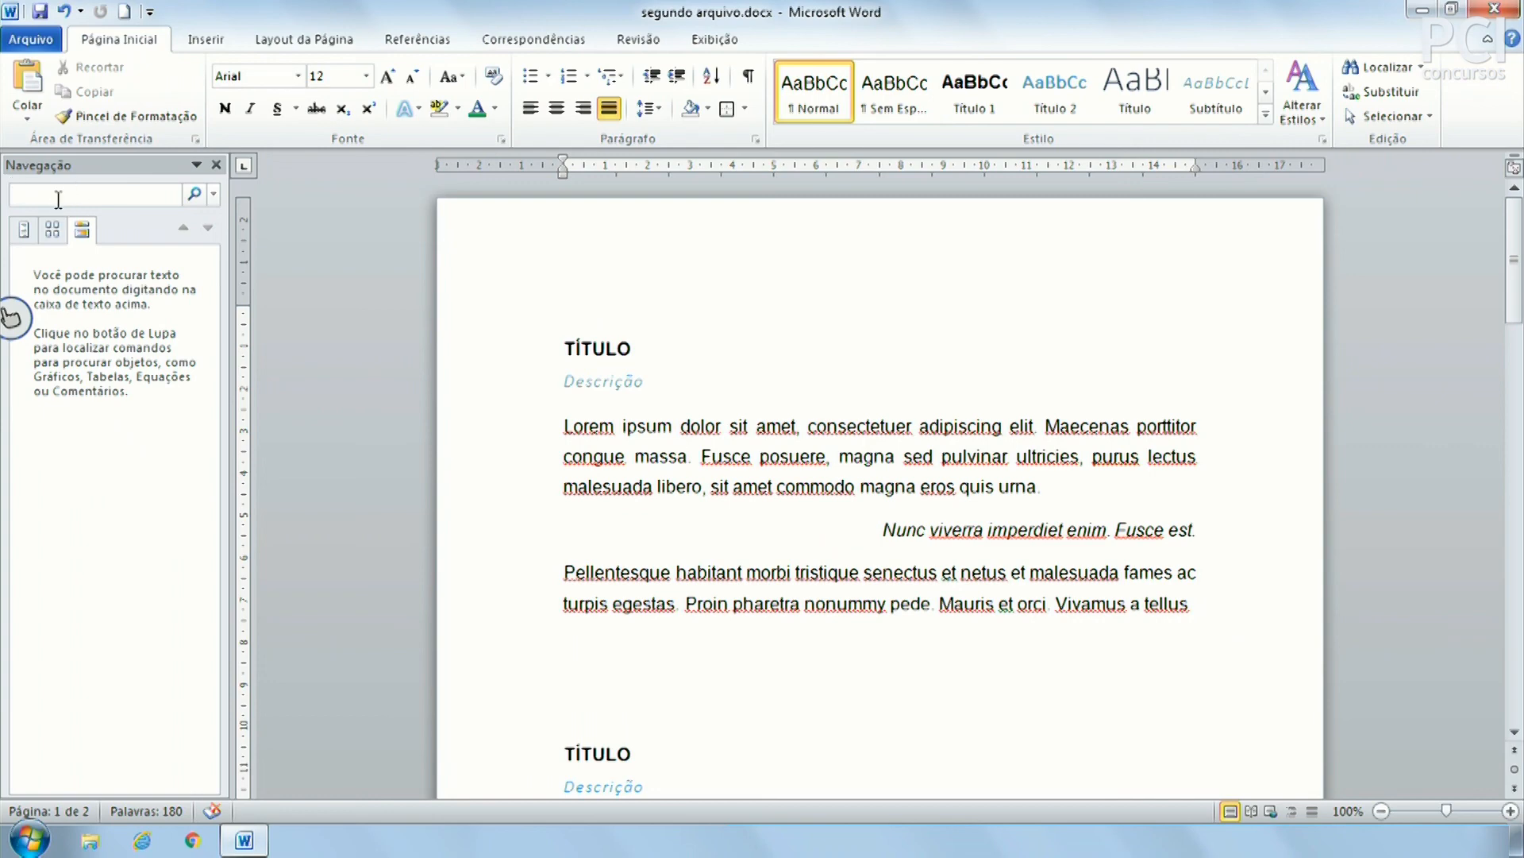
Search for 'nunc' in the Navegação pane, browse the matches, then close it
{"action": "type", "text": "unc"}
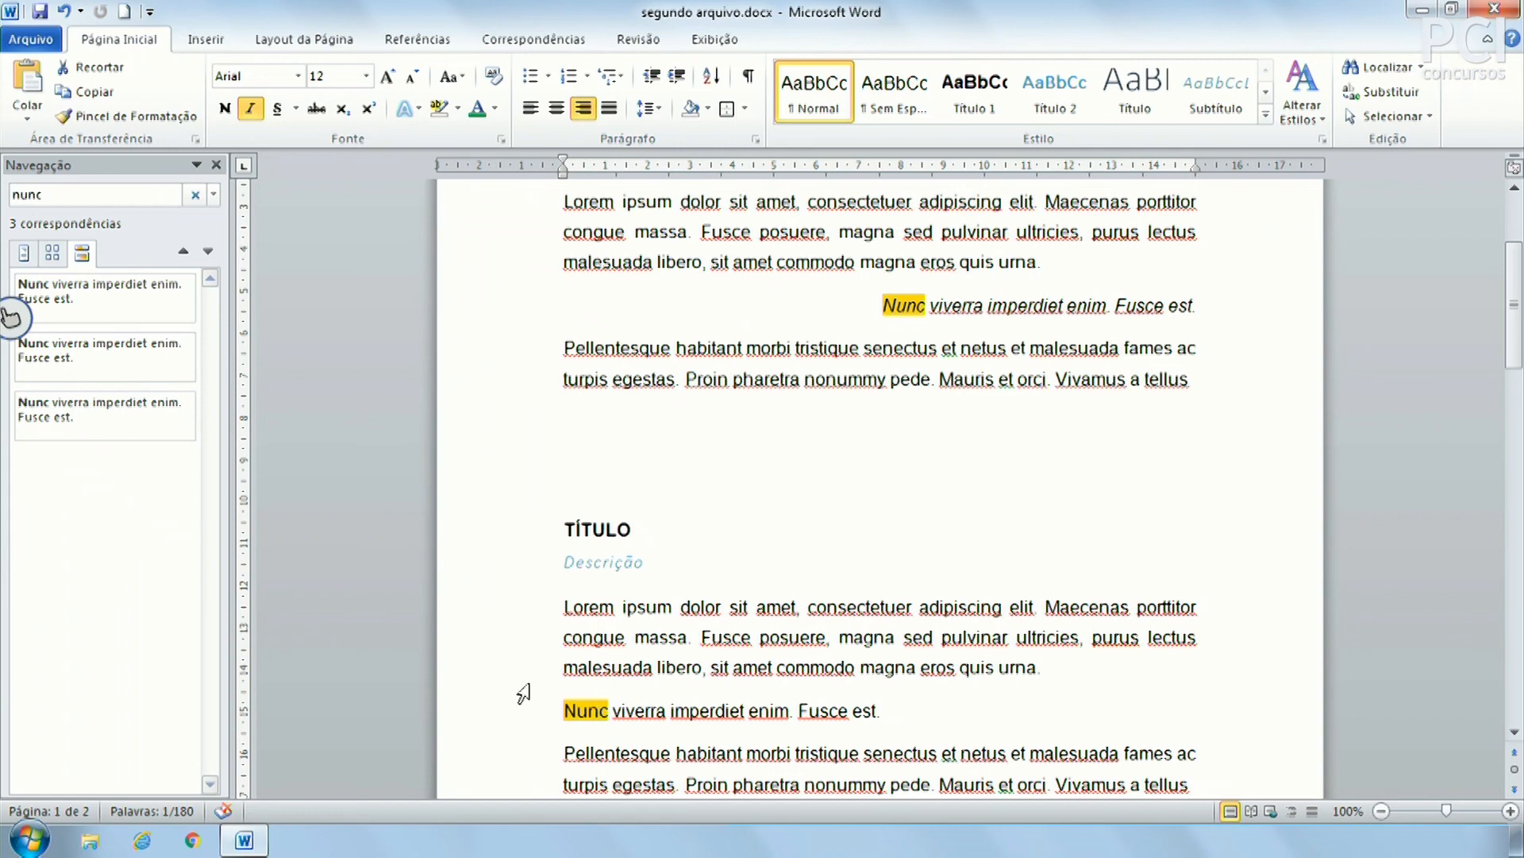
{"action": "left_click", "coordinate": [88, 403]}
{"action": "left_click", "coordinate": [117, 314]}
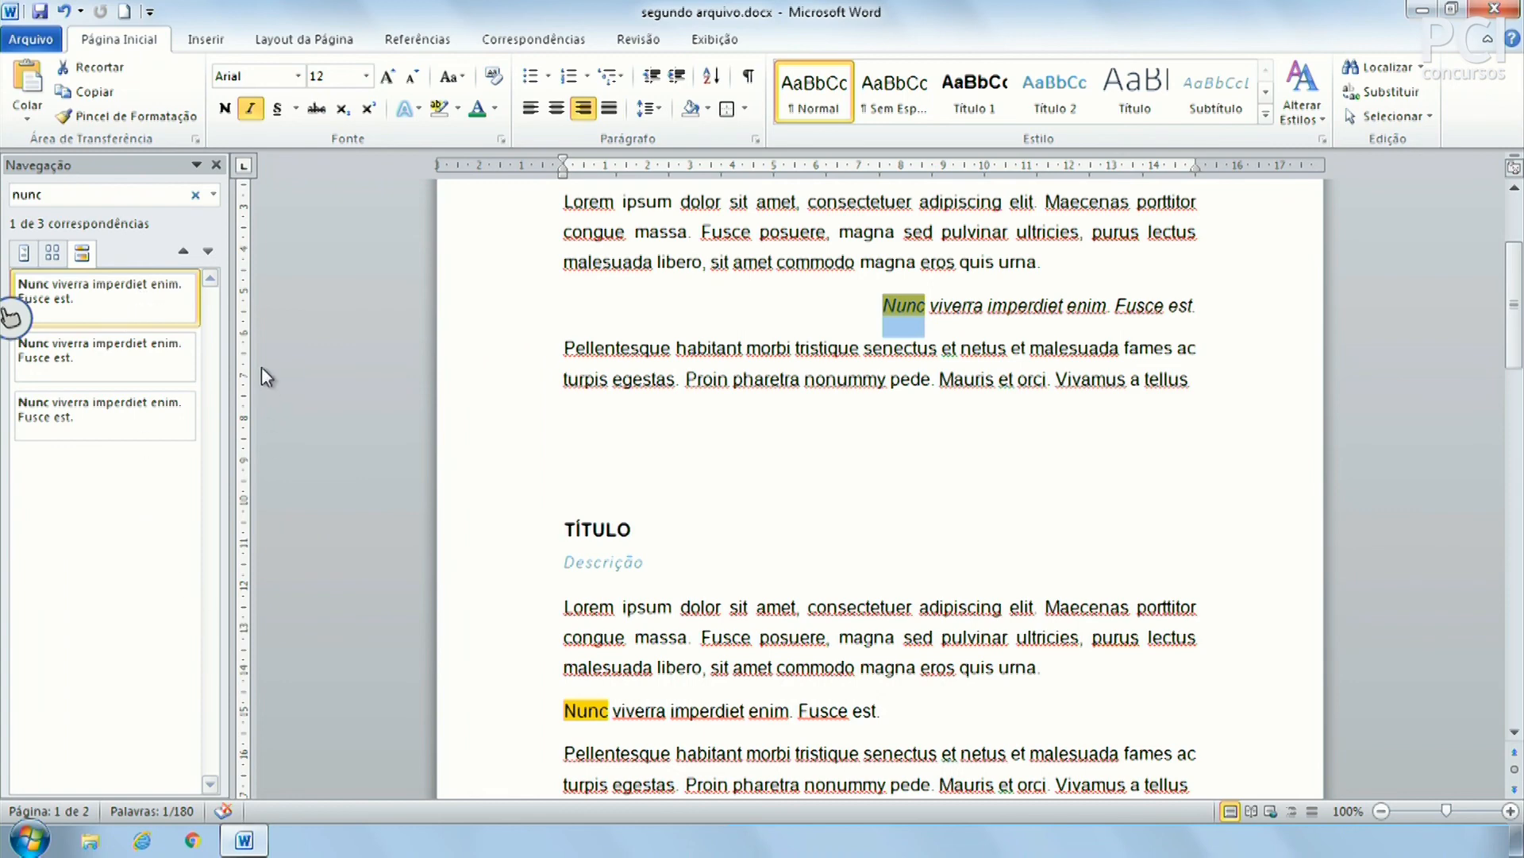
{"action": "left_click", "coordinate": [216, 164]}
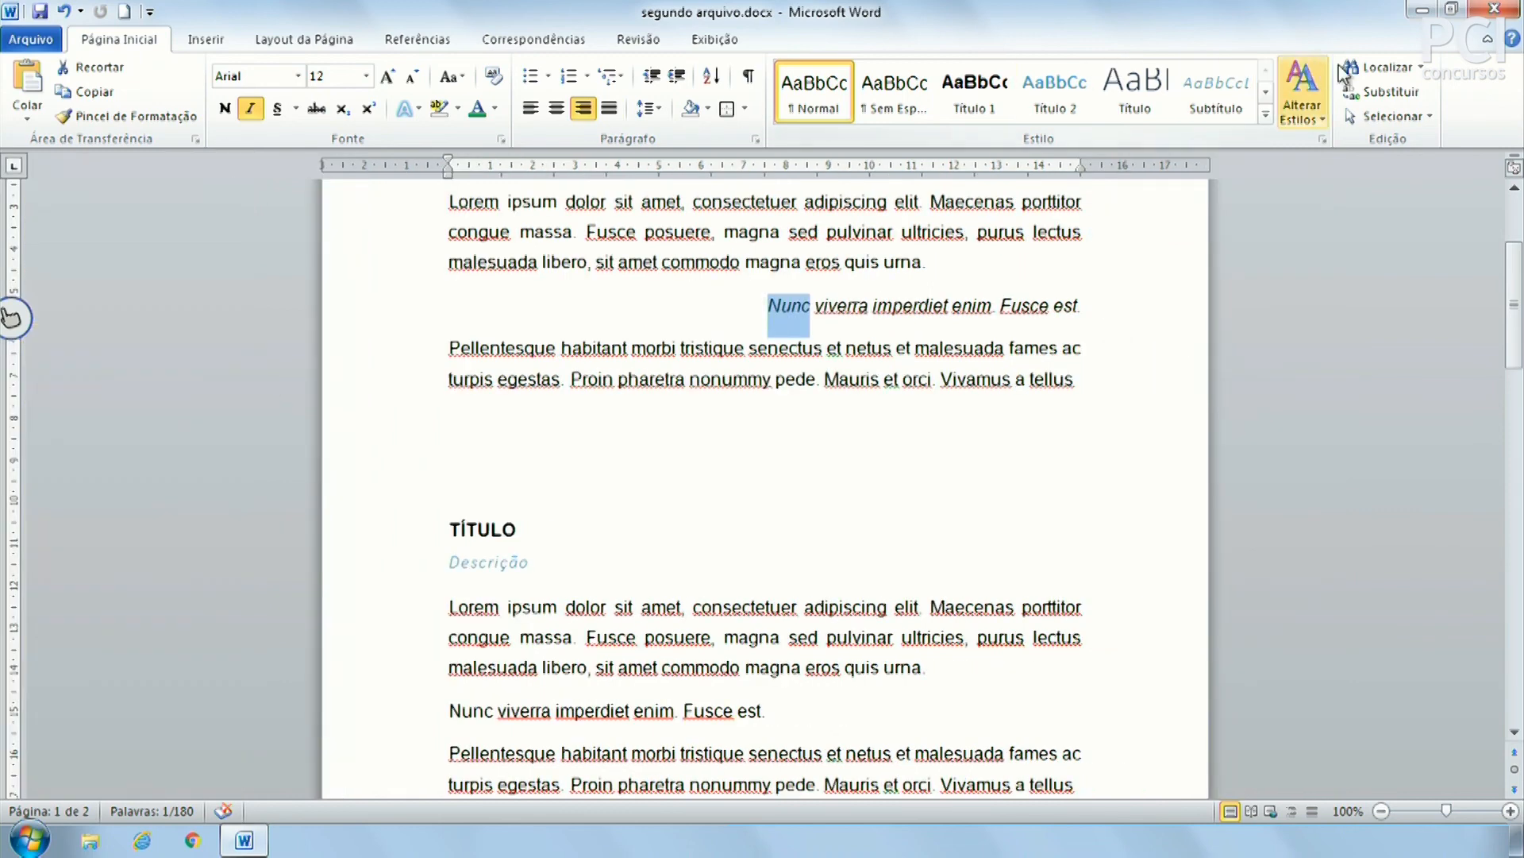
Open the Localizar e Substituir dialog on its Substituir tab
{"action": "left_click", "coordinate": [1421, 68]}
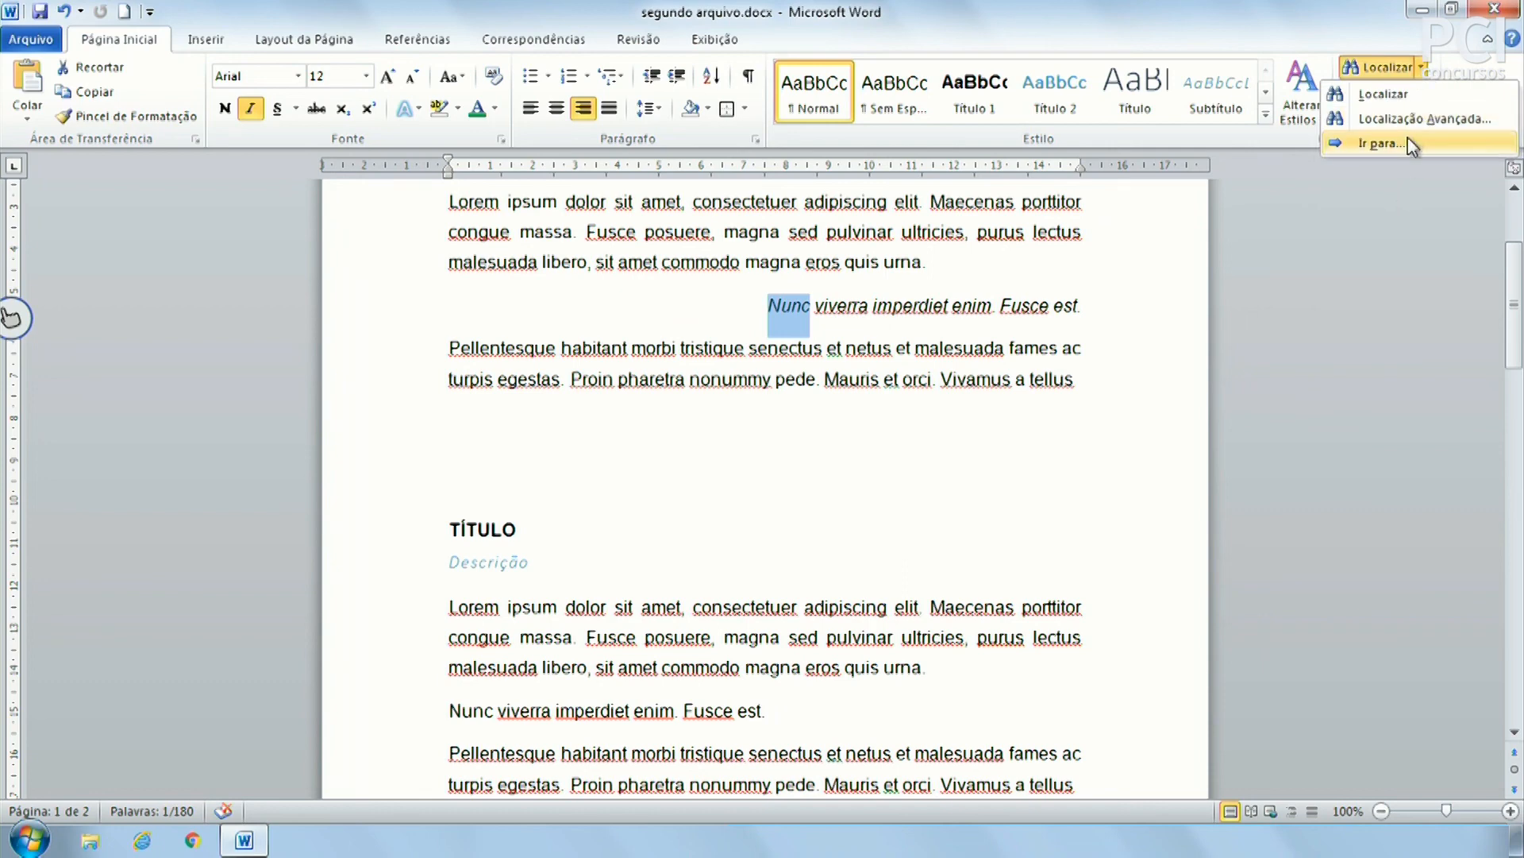
{"action": "left_click", "coordinate": [1382, 143]}
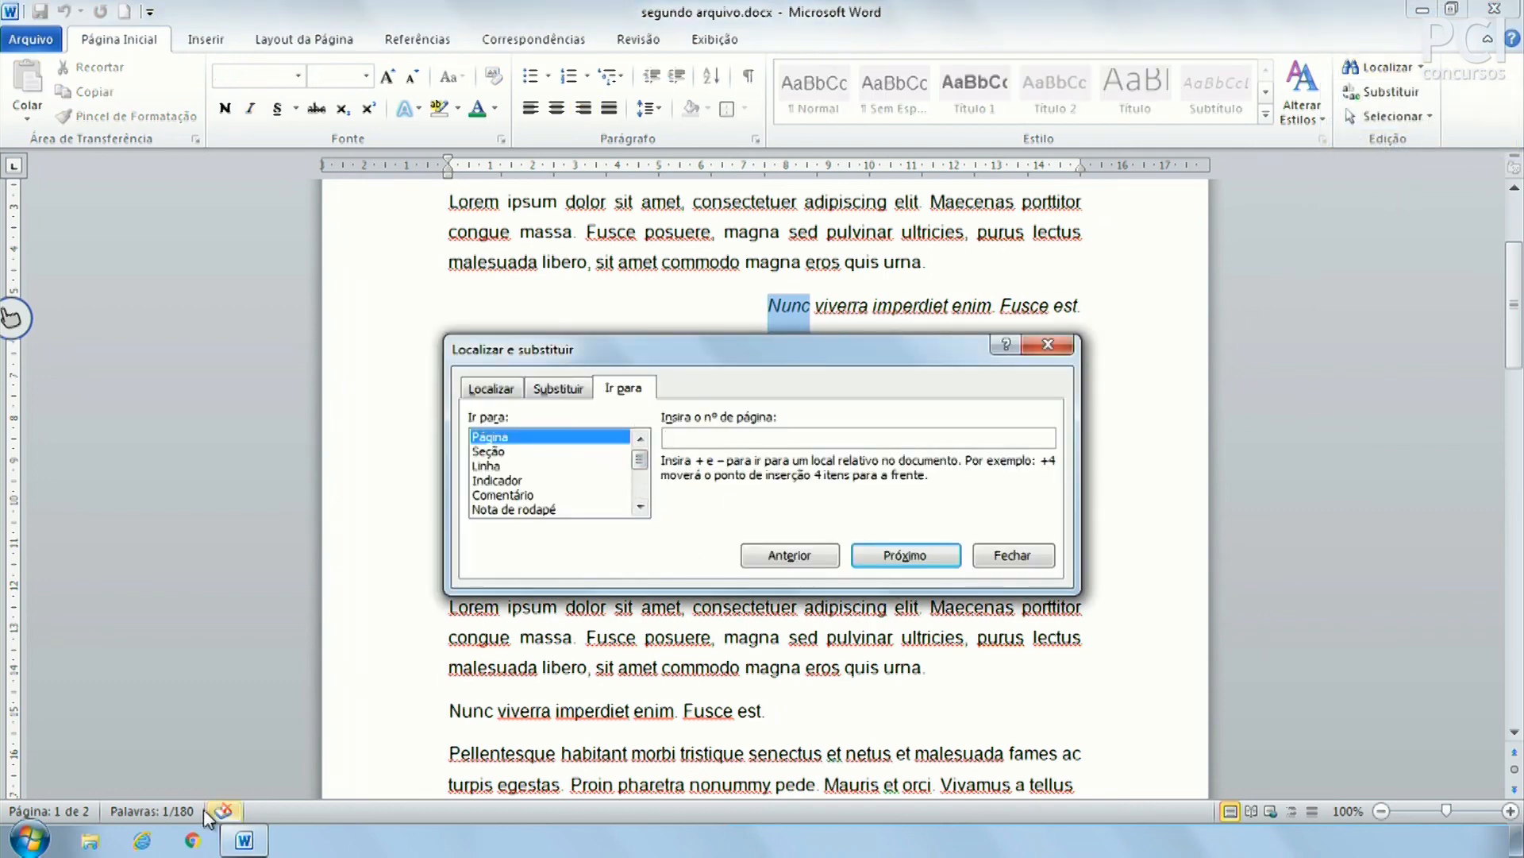
{"action": "key", "text": "Escape"}
{"action": "left_click", "coordinate": [1382, 92]}
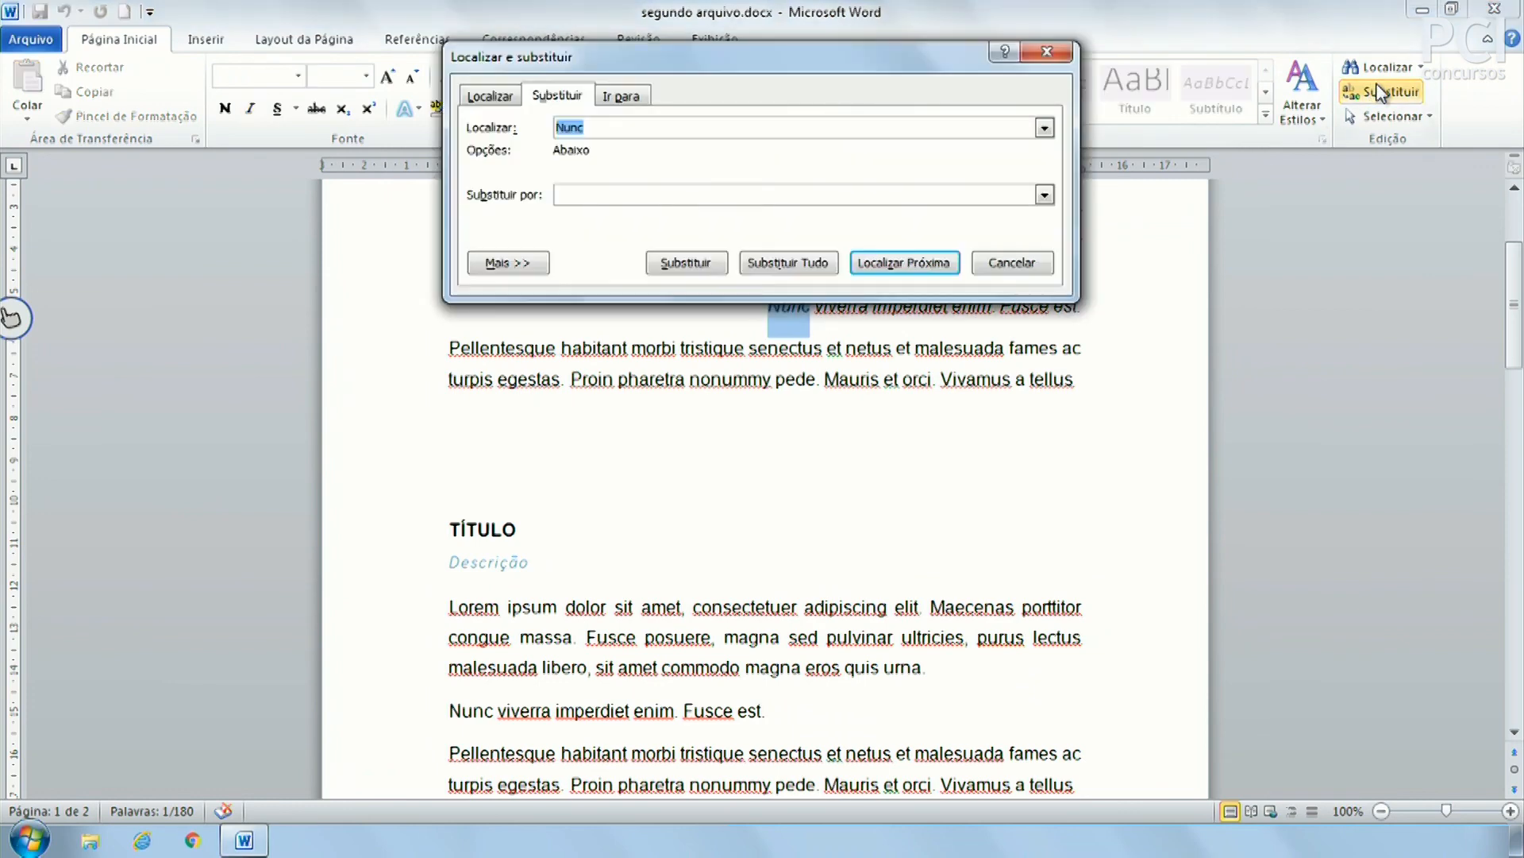
{"action": "left_click_drag", "start_coordinate": [598, 58], "coordinate": [540, 368]}
{"action": "left_click", "coordinate": [564, 408]}
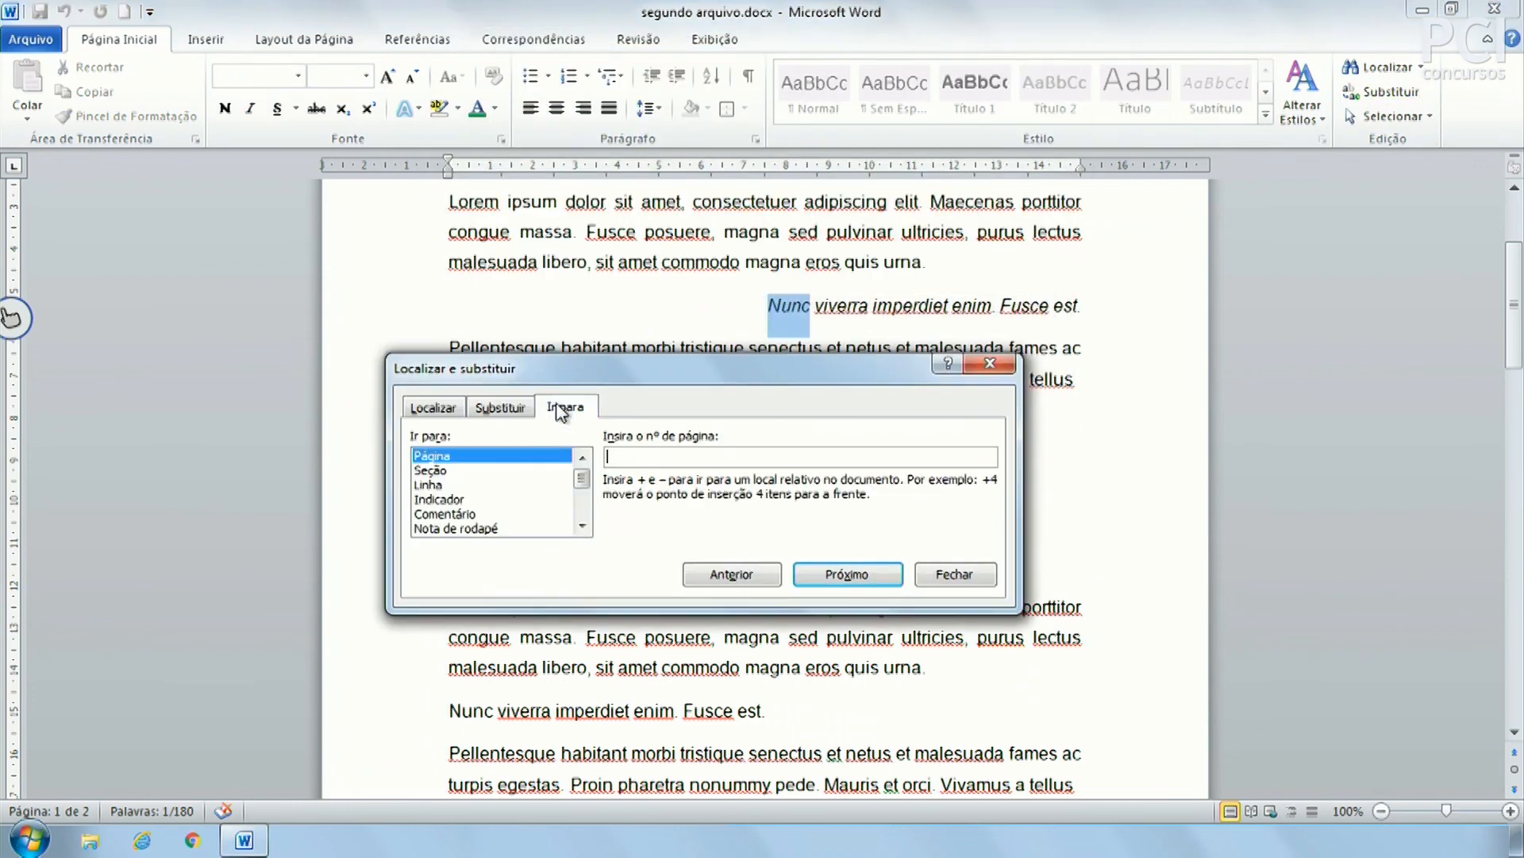
{"action": "left_click", "coordinate": [503, 407]}
{"action": "left_click", "coordinate": [458, 413]}
{"action": "left_click", "coordinate": [500, 412]}
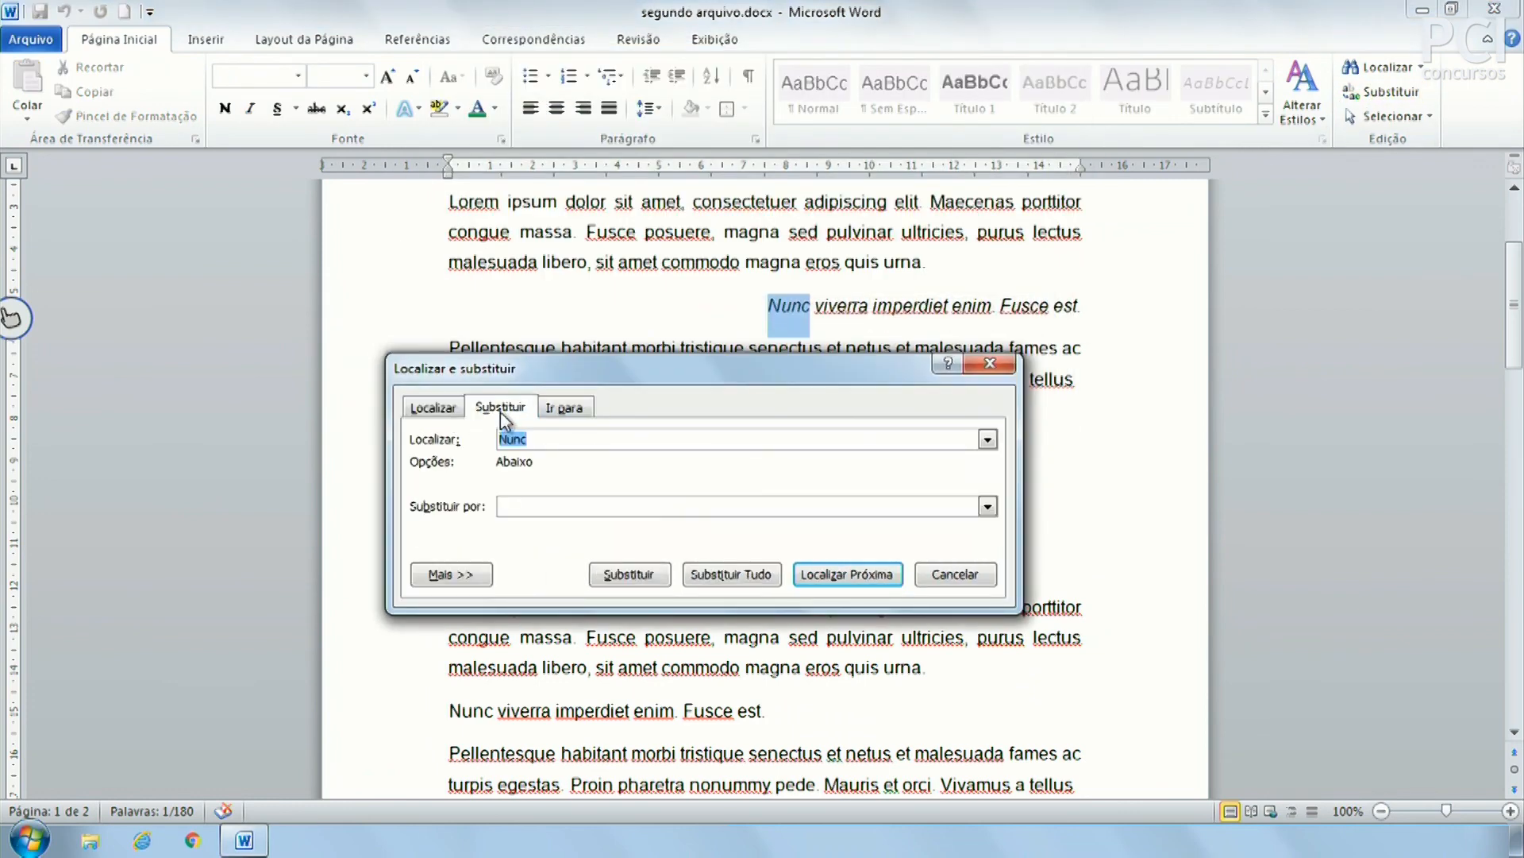
{"action": "left_click_drag", "start_coordinate": [575, 379], "coordinate": [629, 455]}
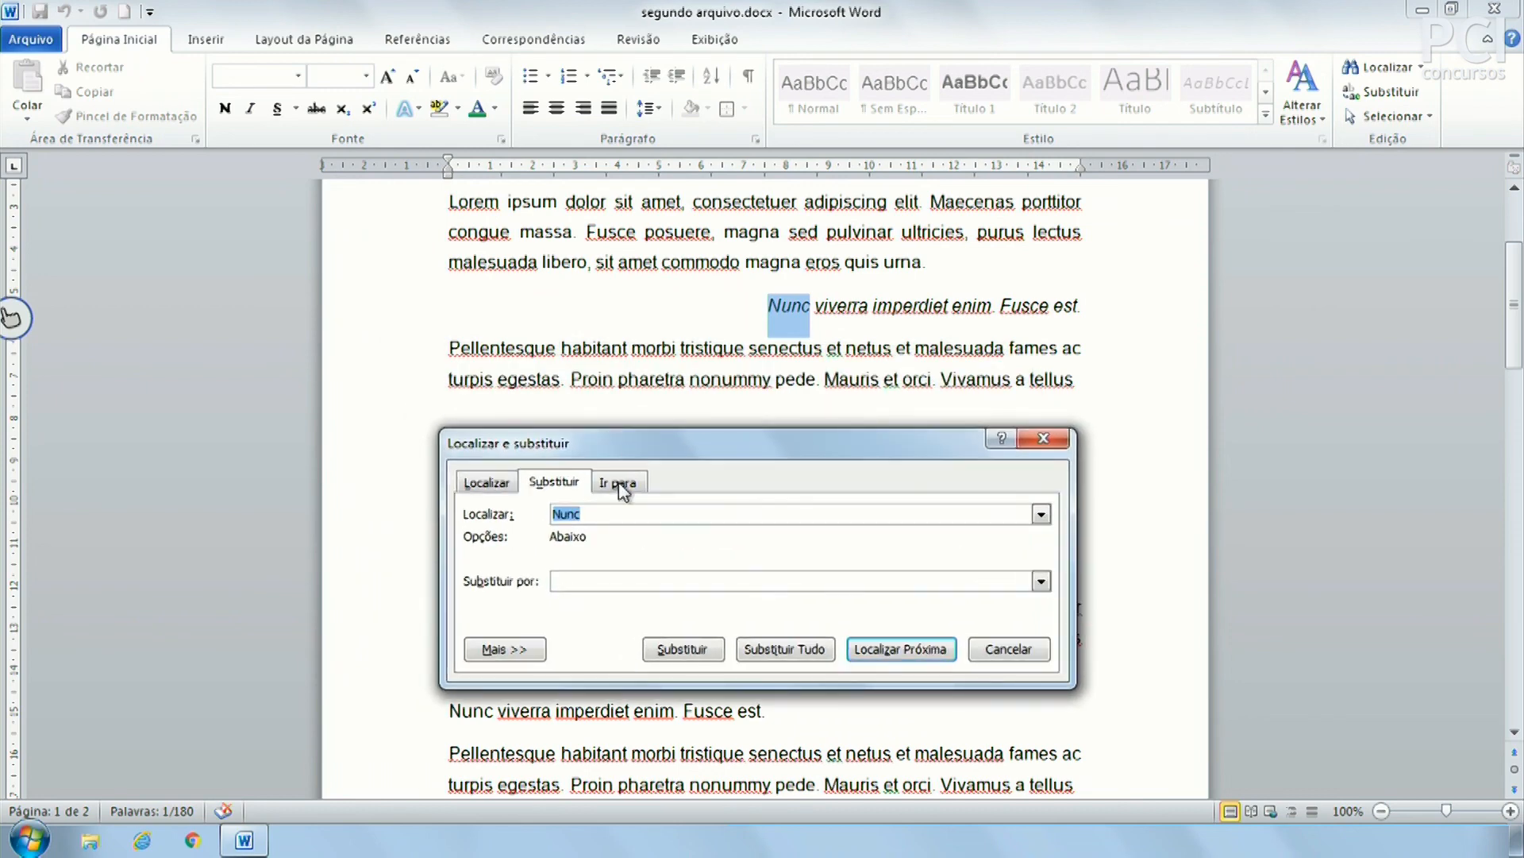
Replace every 'Nunc' with 'Nunca', confirming the 3 replacements
{"action": "left_click", "coordinate": [614, 582]}
{"action": "type", "text": "nca"}
{"action": "left_click", "coordinate": [693, 650]}
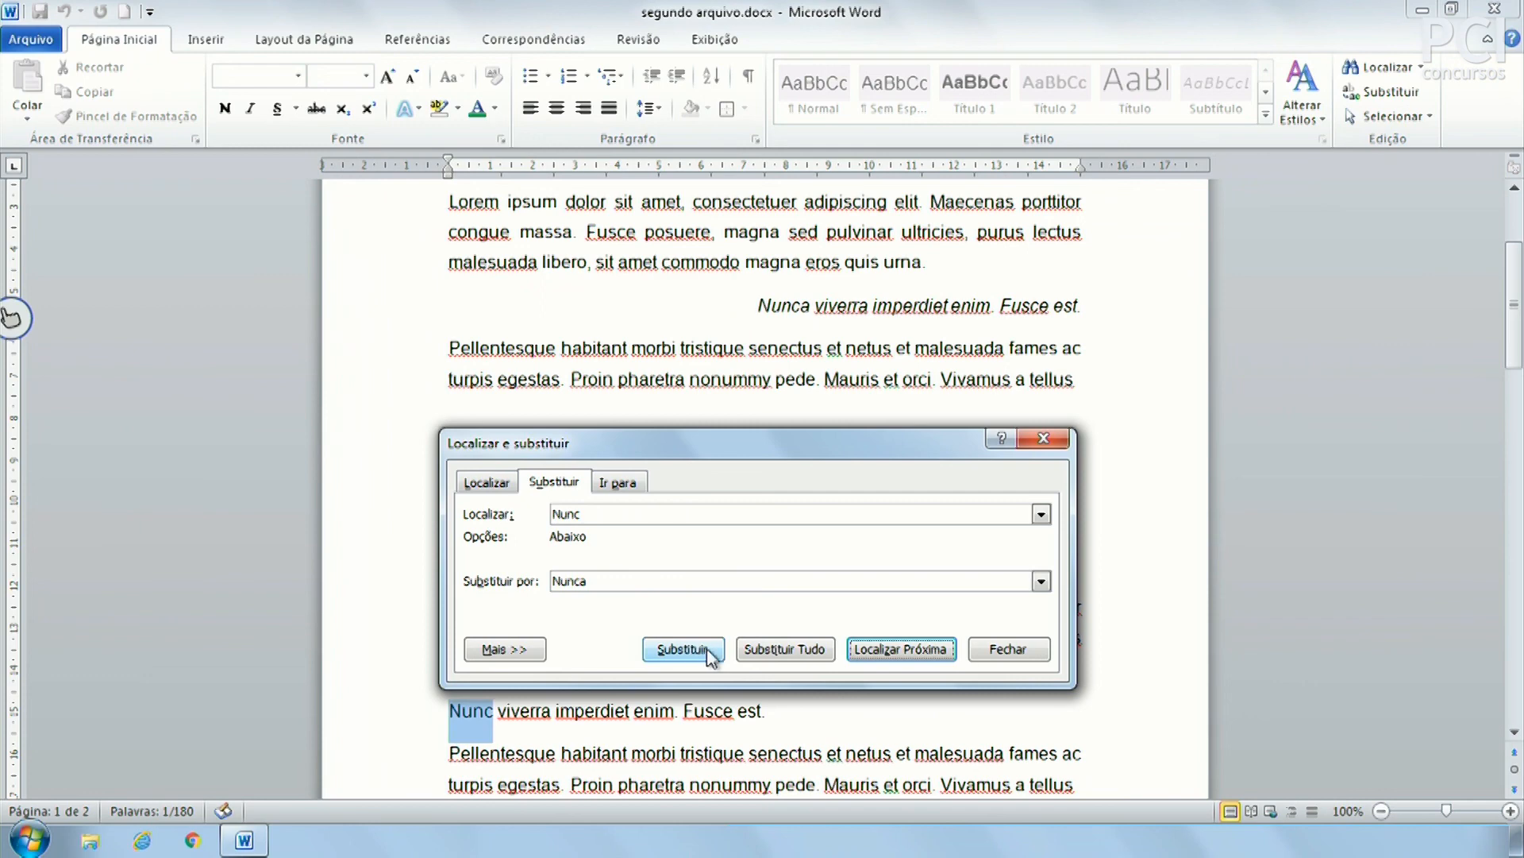
{"action": "left_click", "coordinate": [805, 652]}
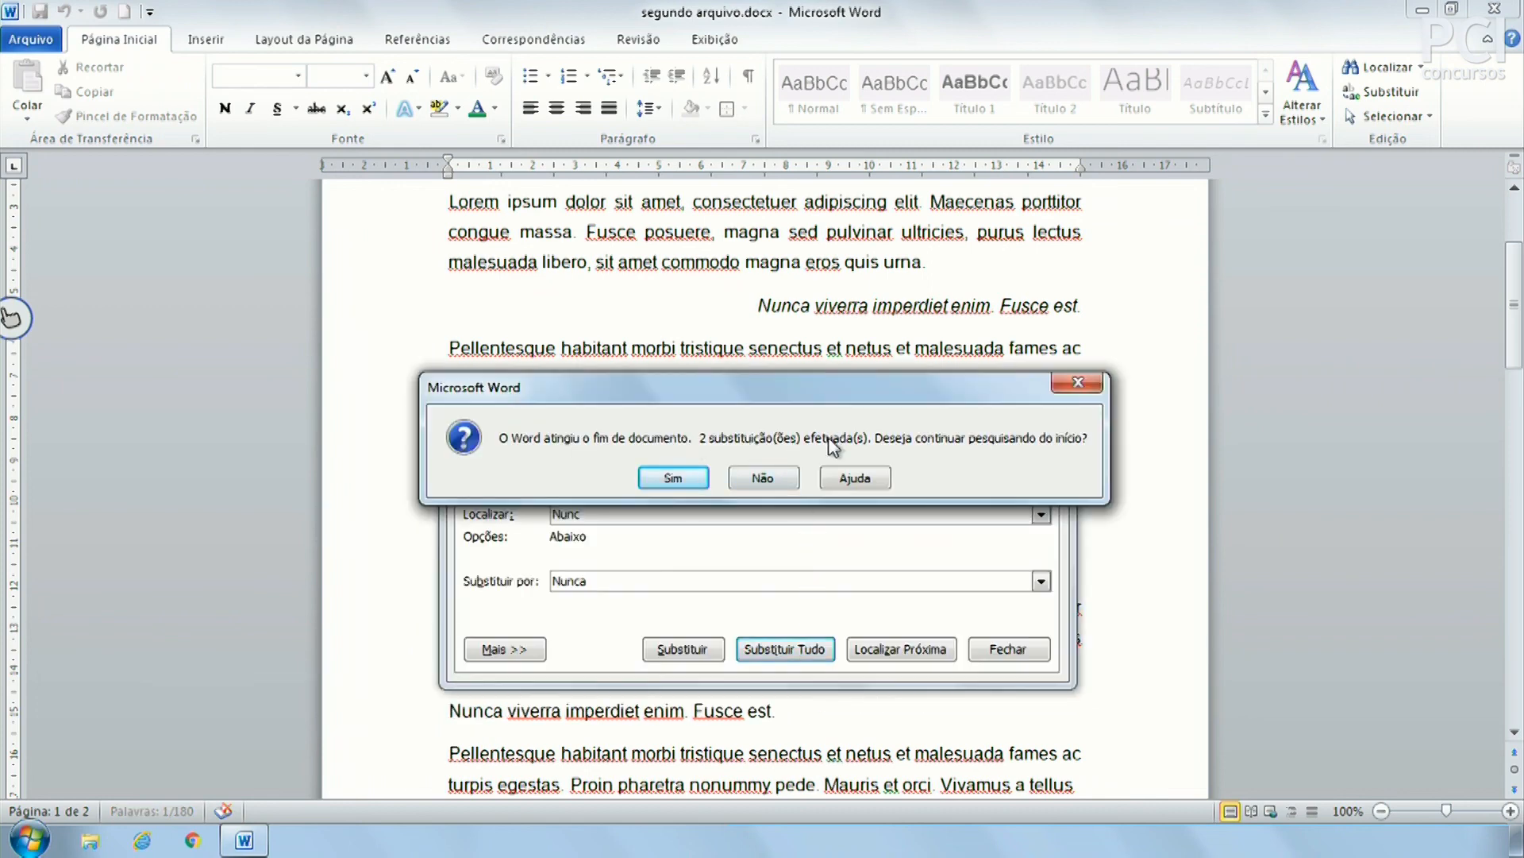
{"action": "left_click", "coordinate": [672, 479]}
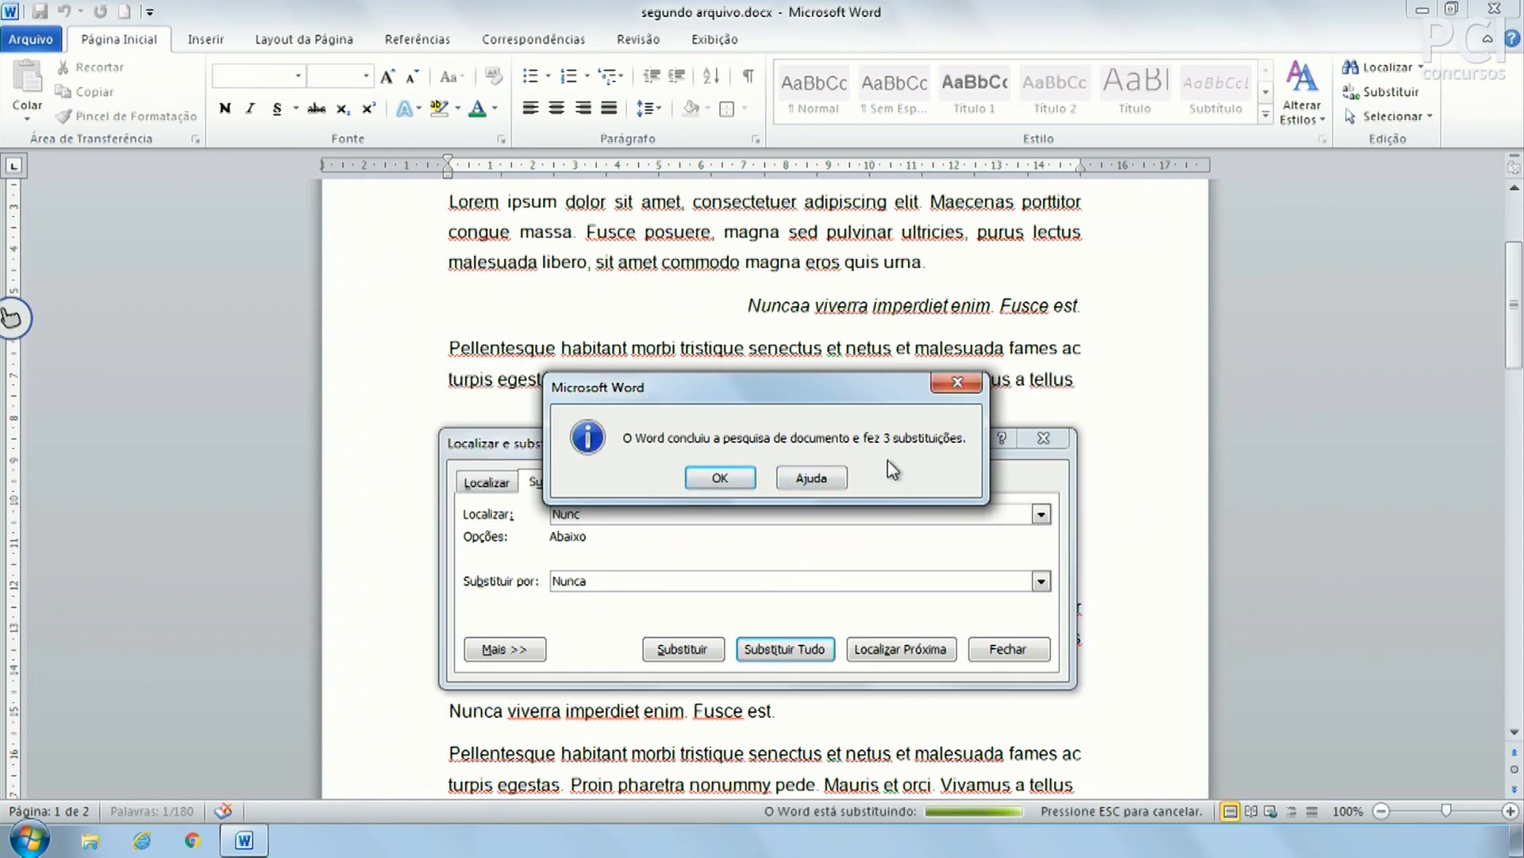
{"action": "left_click", "coordinate": [729, 478]}
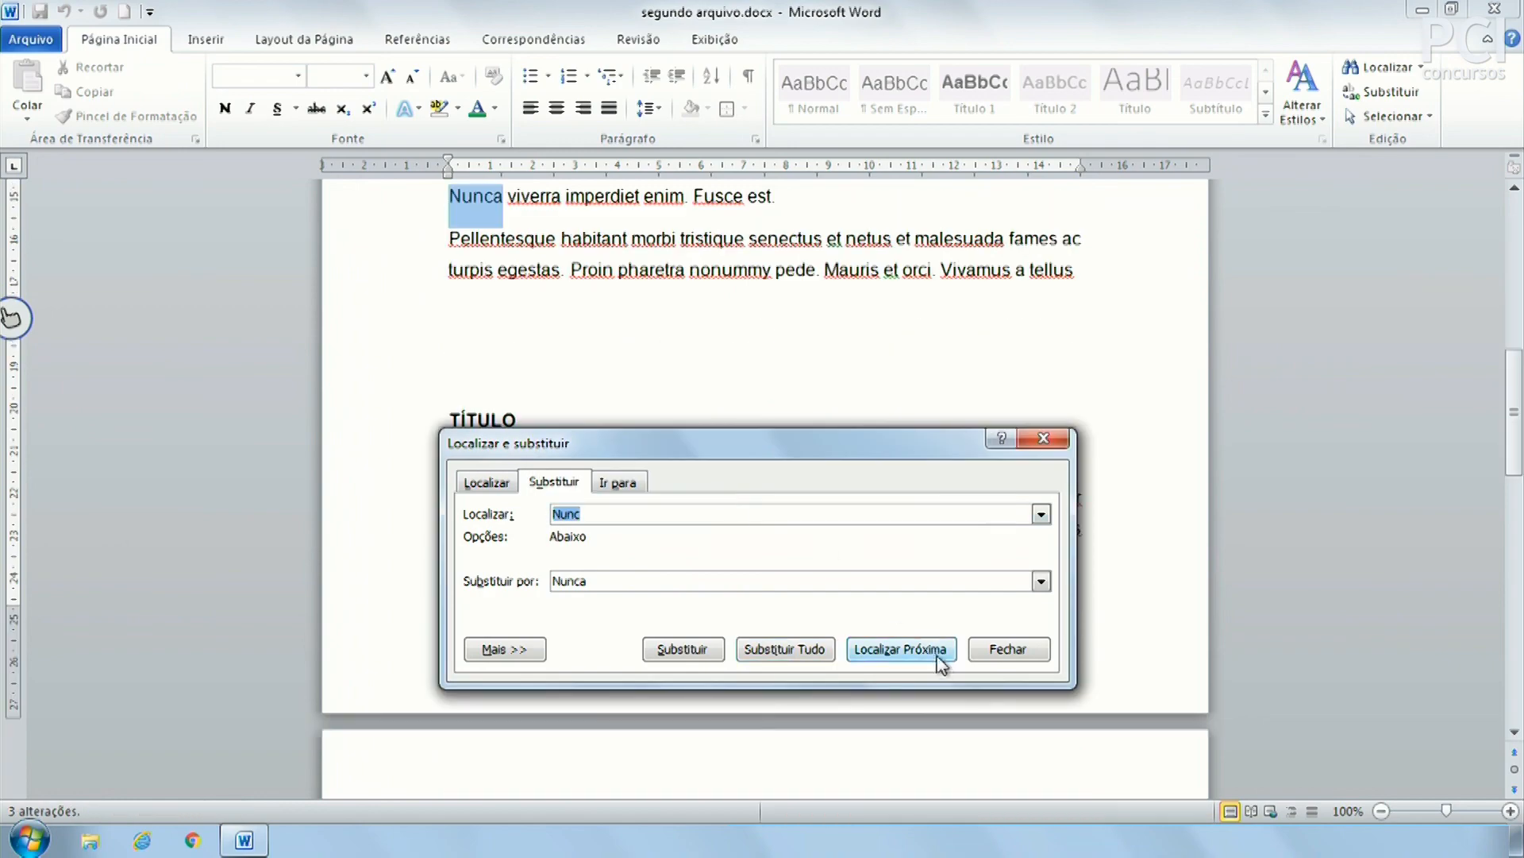
{"action": "left_click", "coordinate": [1007, 650]}
Open the Selecionar dropdown and dismiss it without choosing
{"action": "scroll", "coordinate": [836, 488], "scroll_direction": "up", "scroll_amount": 5}
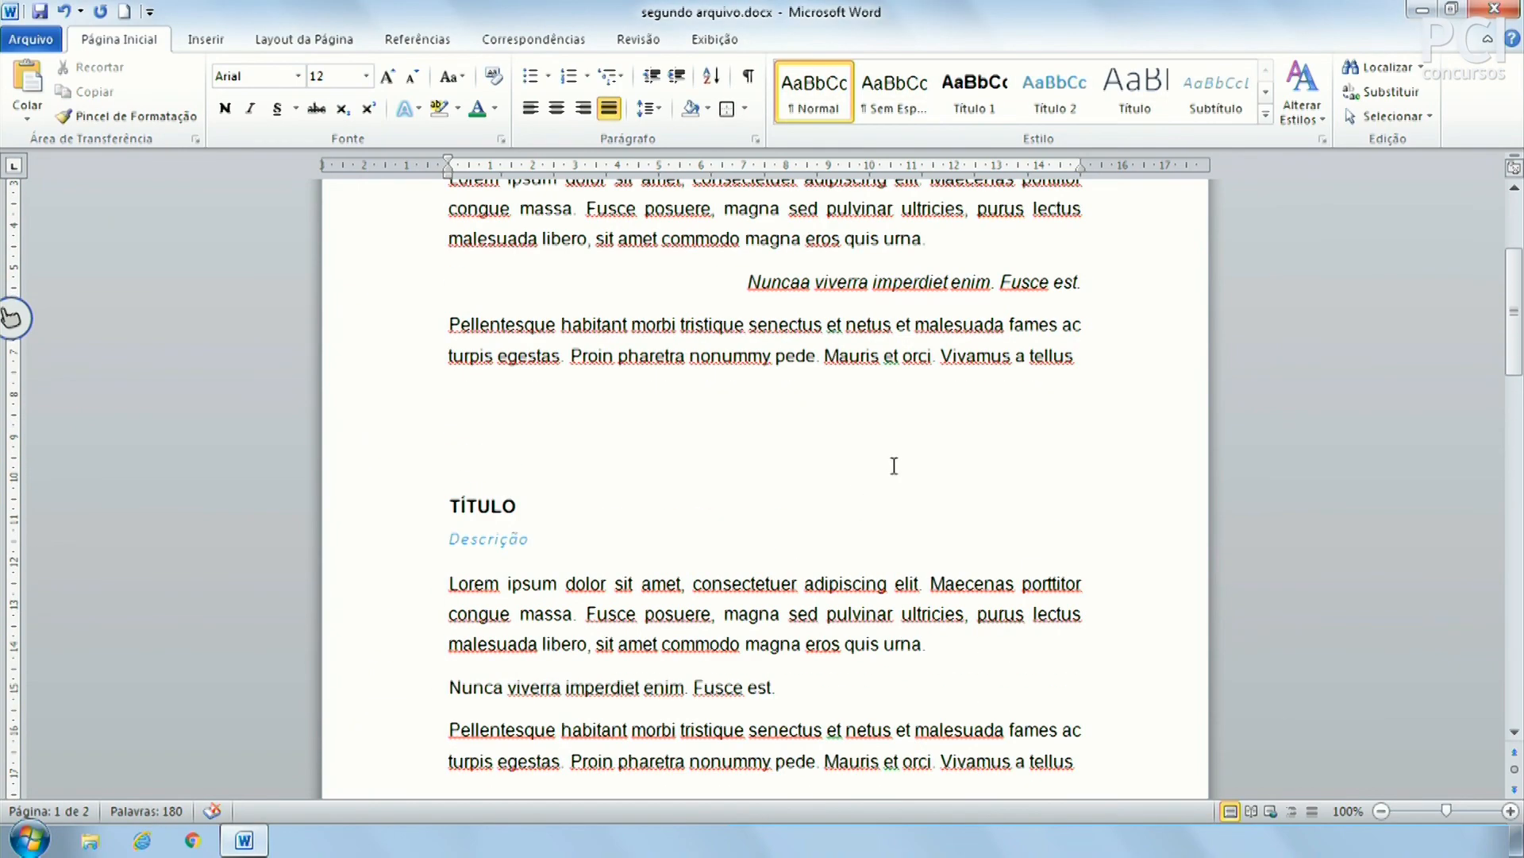
{"action": "scroll", "coordinate": [820, 493], "scroll_direction": "up", "scroll_amount": 3}
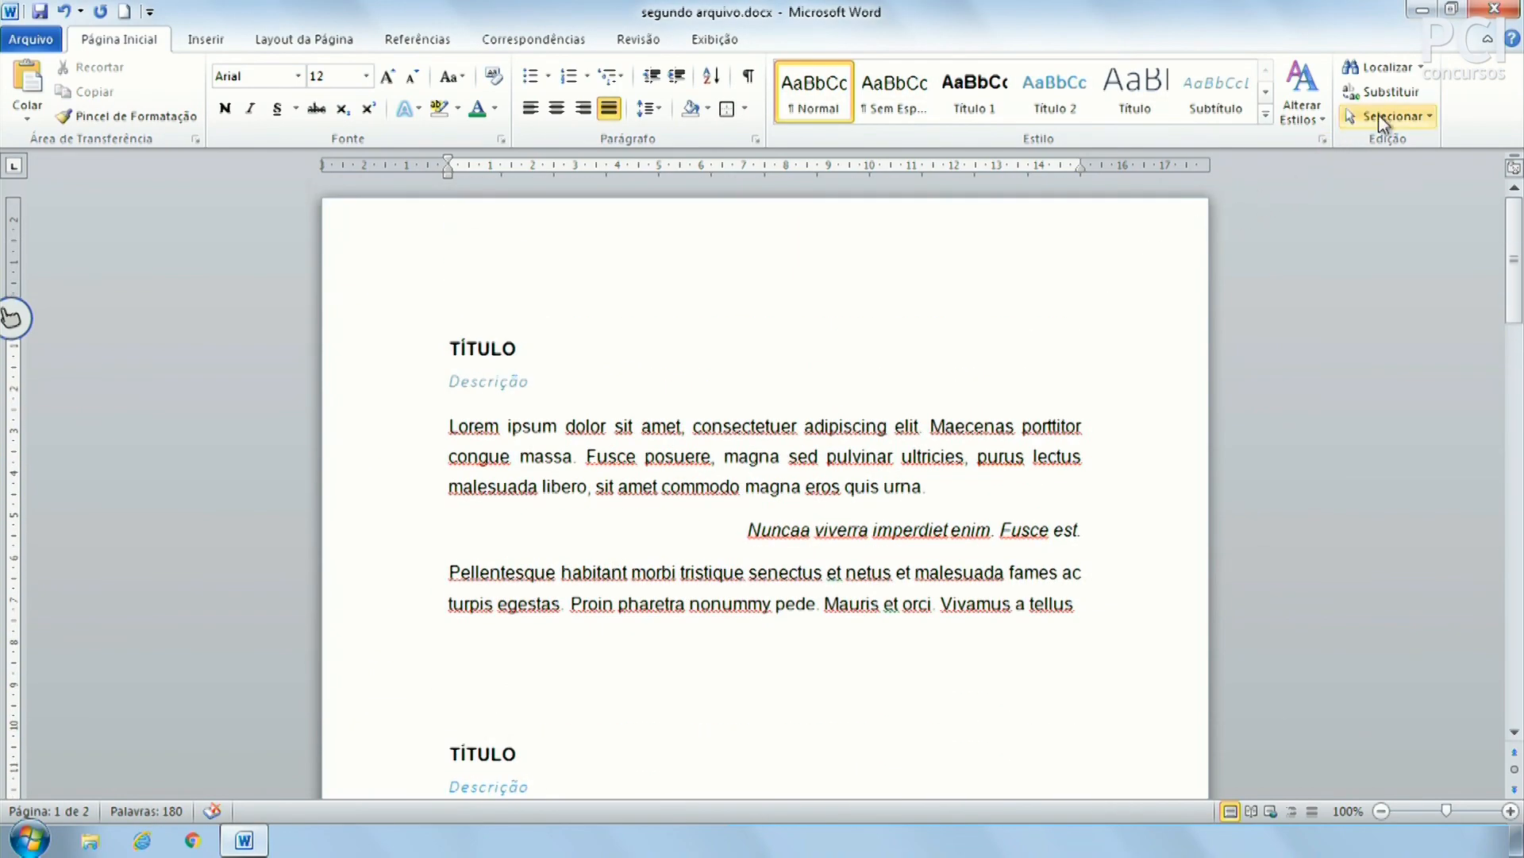
{"action": "left_click", "coordinate": [1404, 117]}
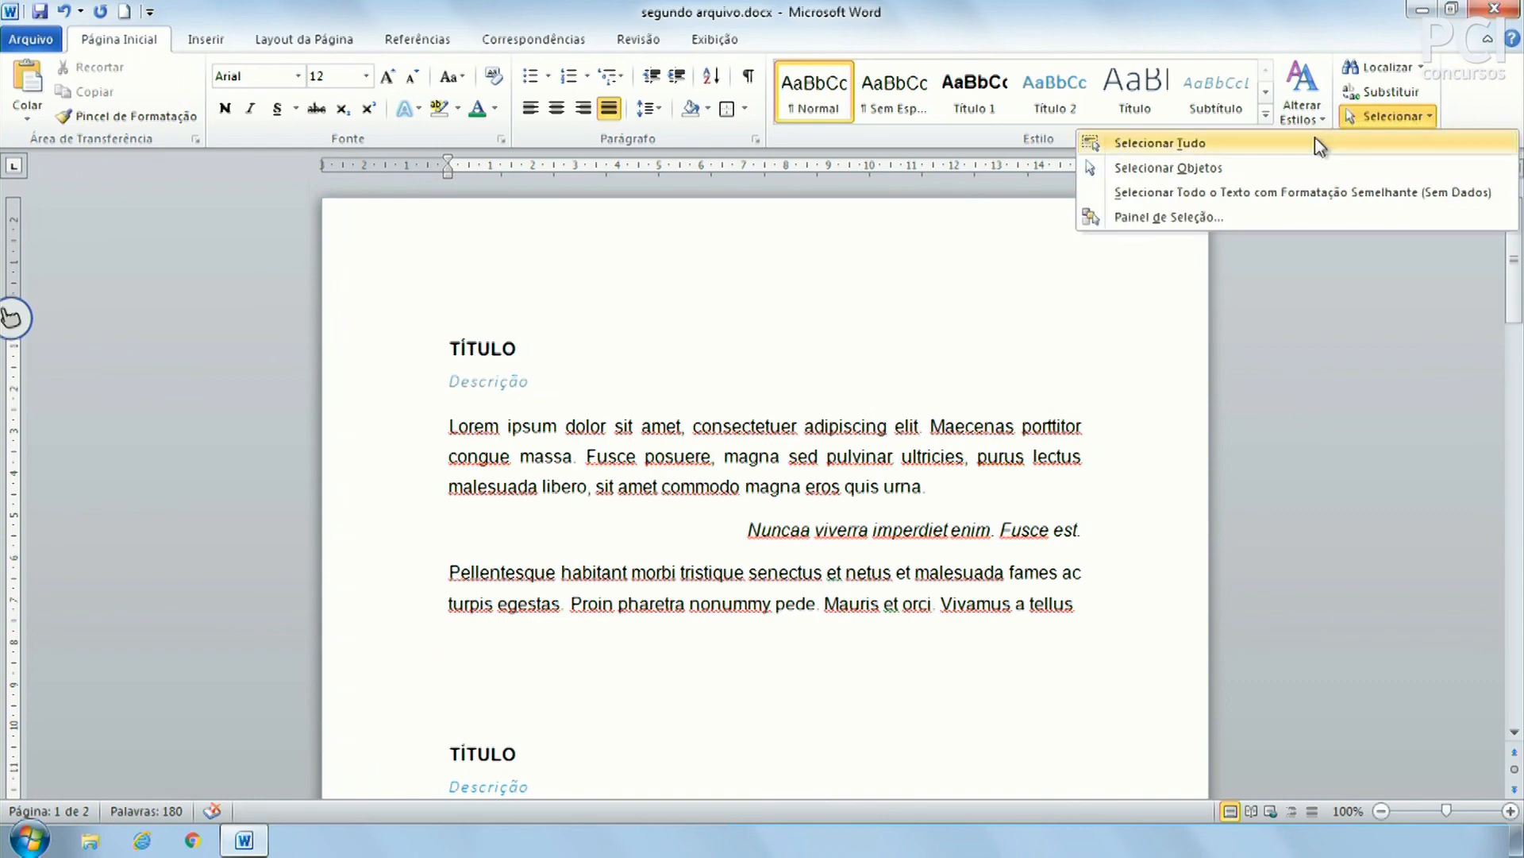
{"action": "left_click", "coordinate": [841, 520]}
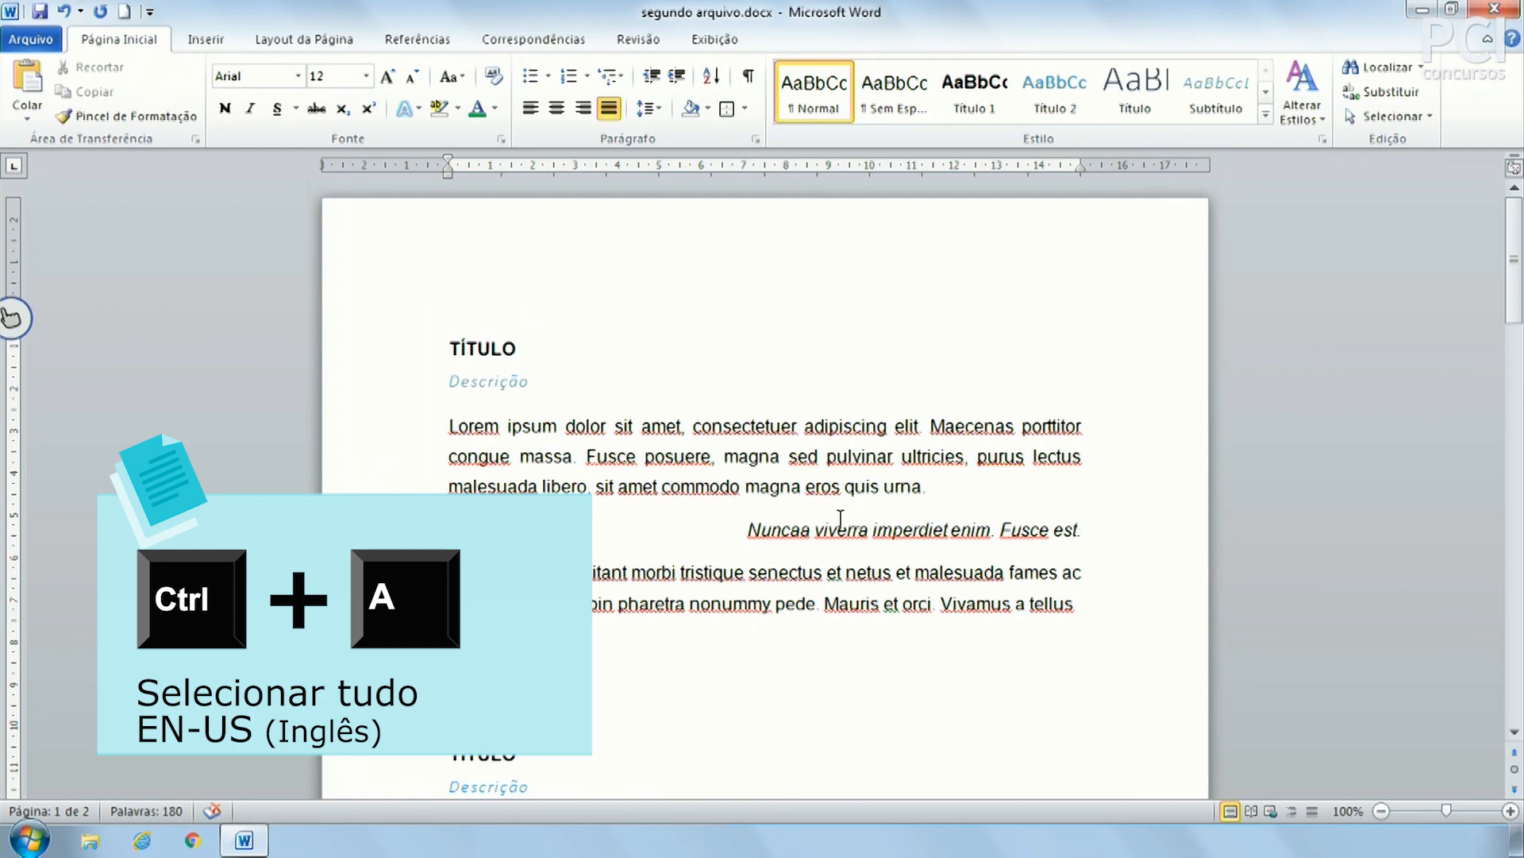
Select the whole document with Ctrl+T, then open the Selecionar options
{"action": "key", "text": "ctrl+a"}
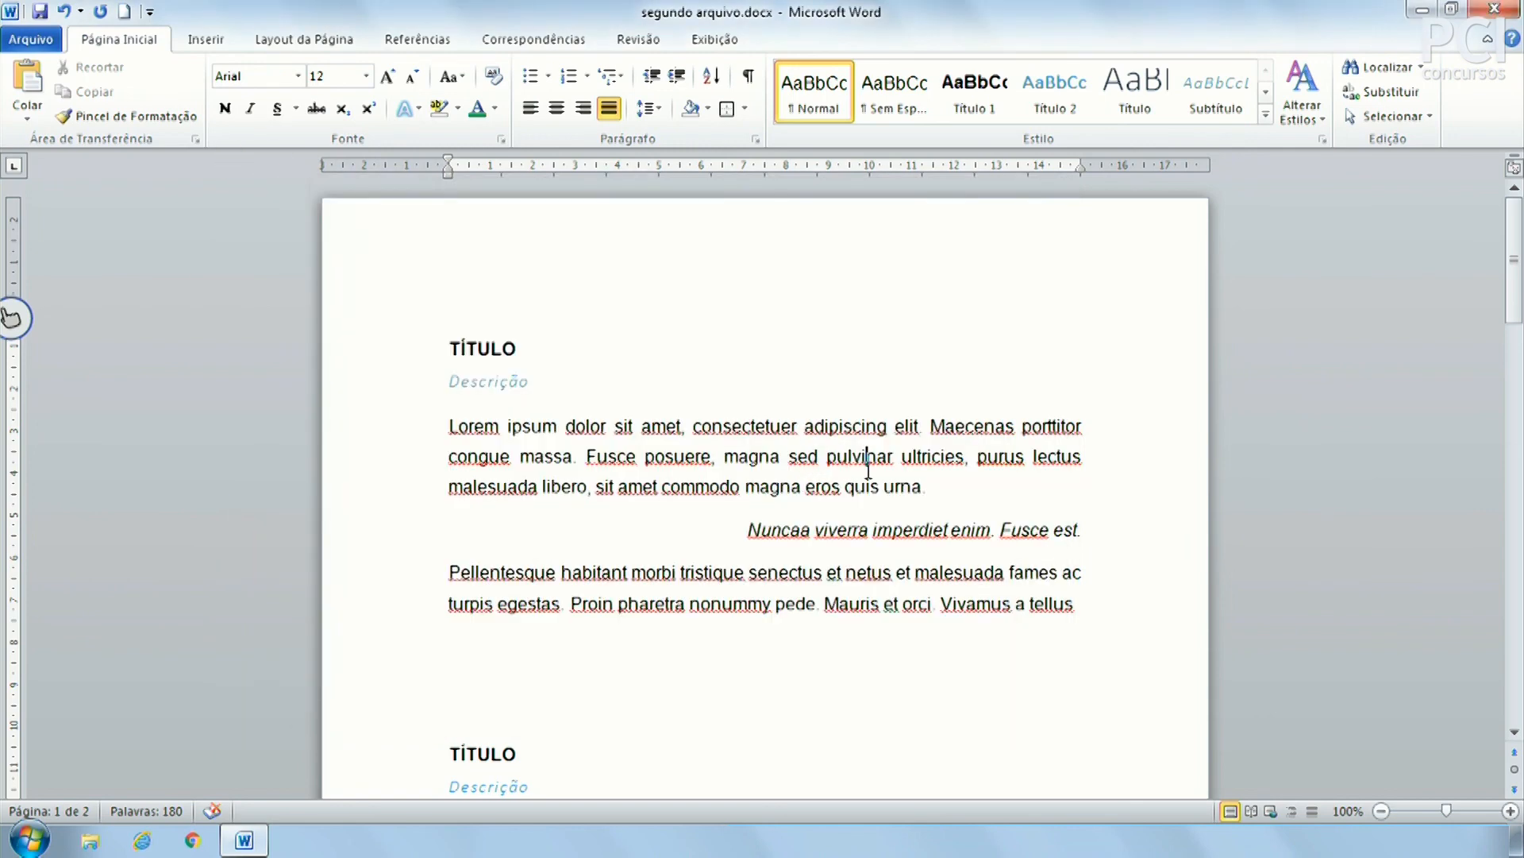
{"action": "key", "text": "ctrl+t"}
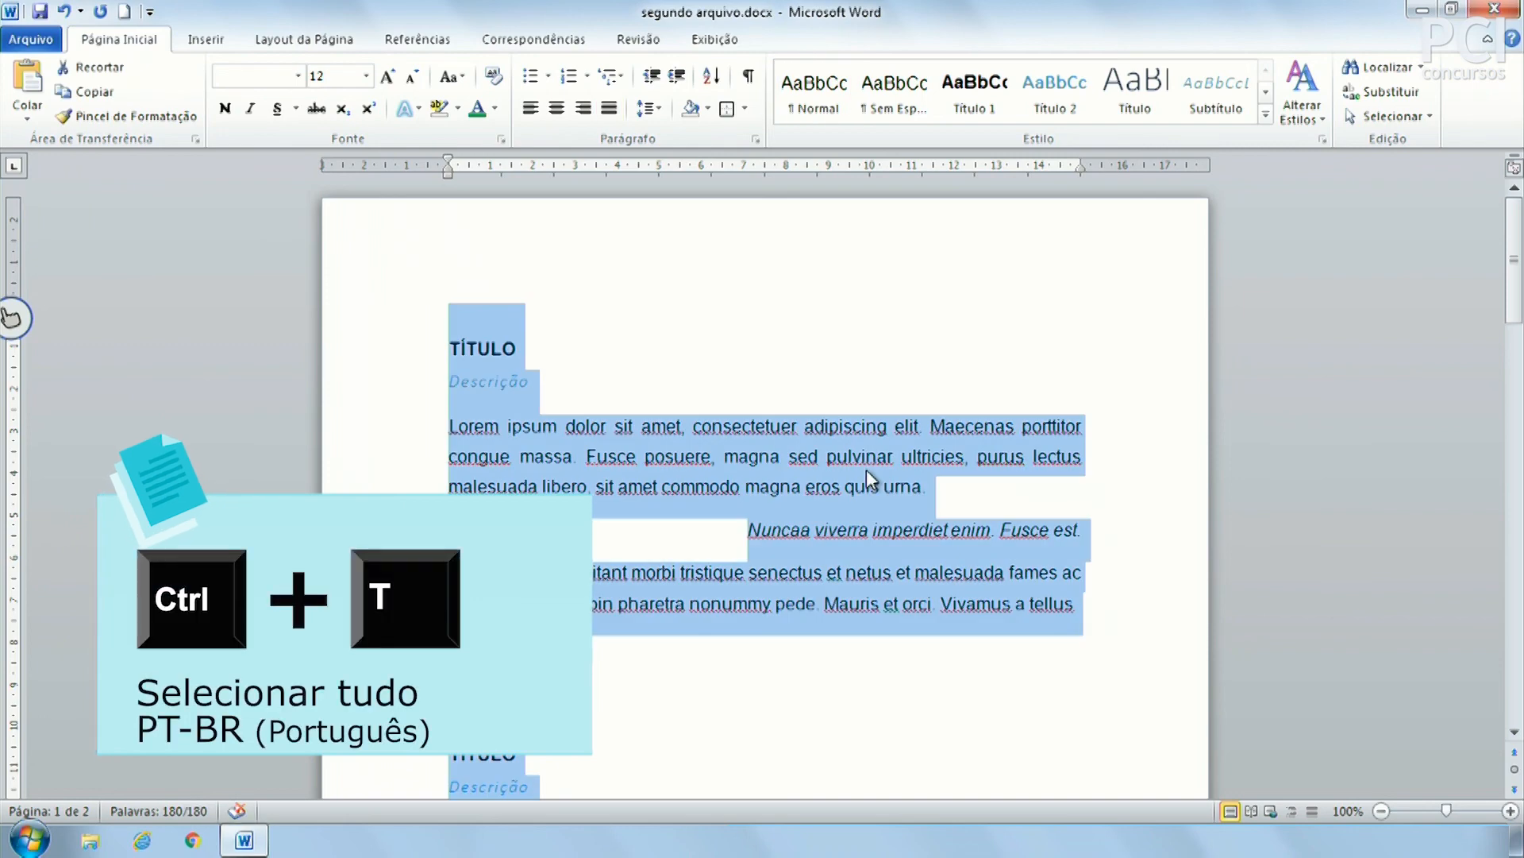
{"action": "left_click", "coordinate": [865, 469]}
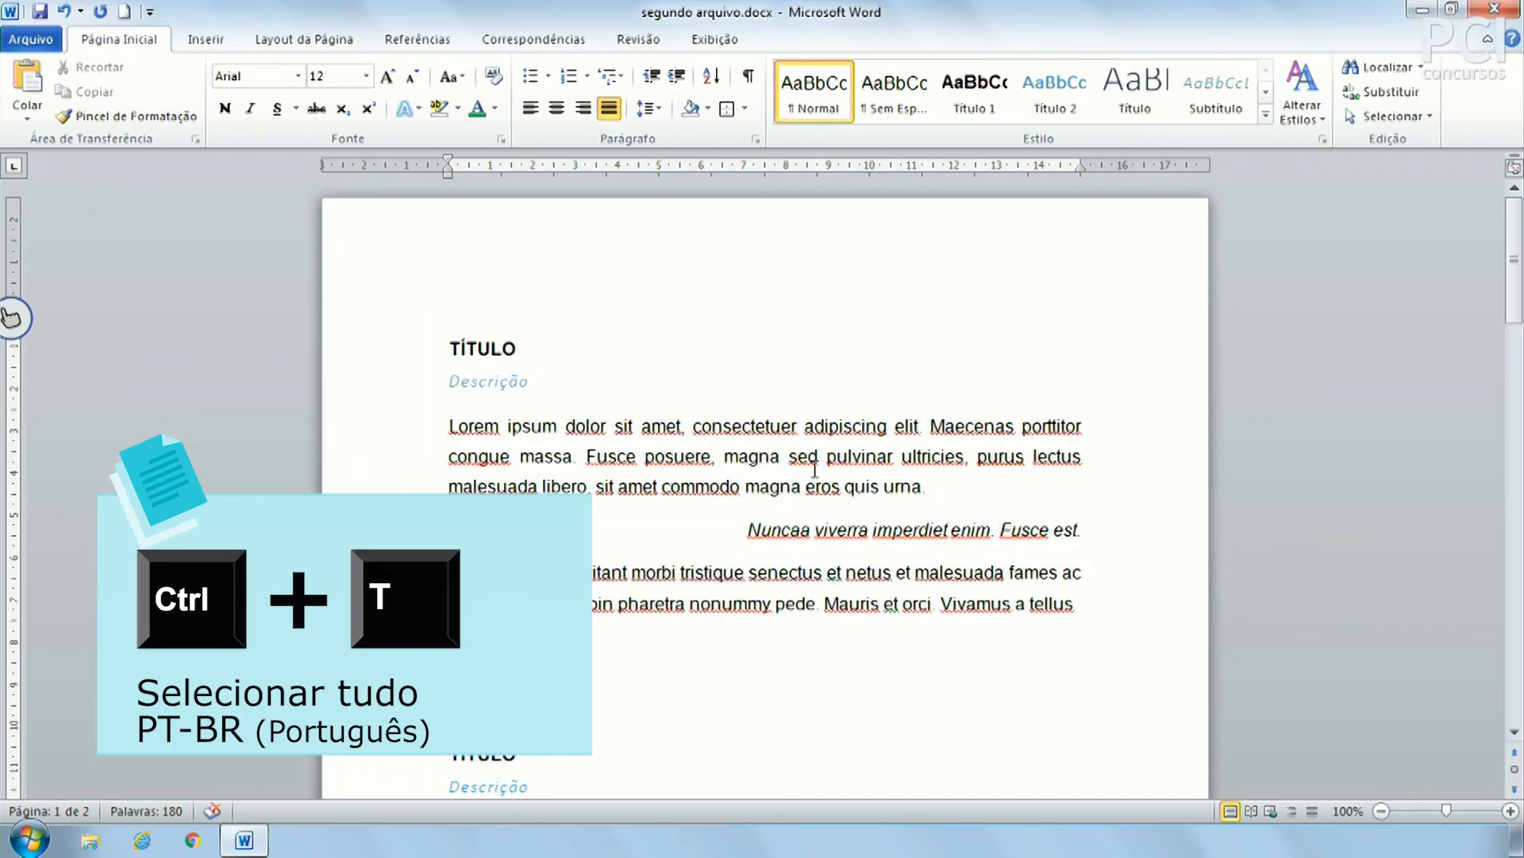
{"action": "key", "text": "ctrl+t"}
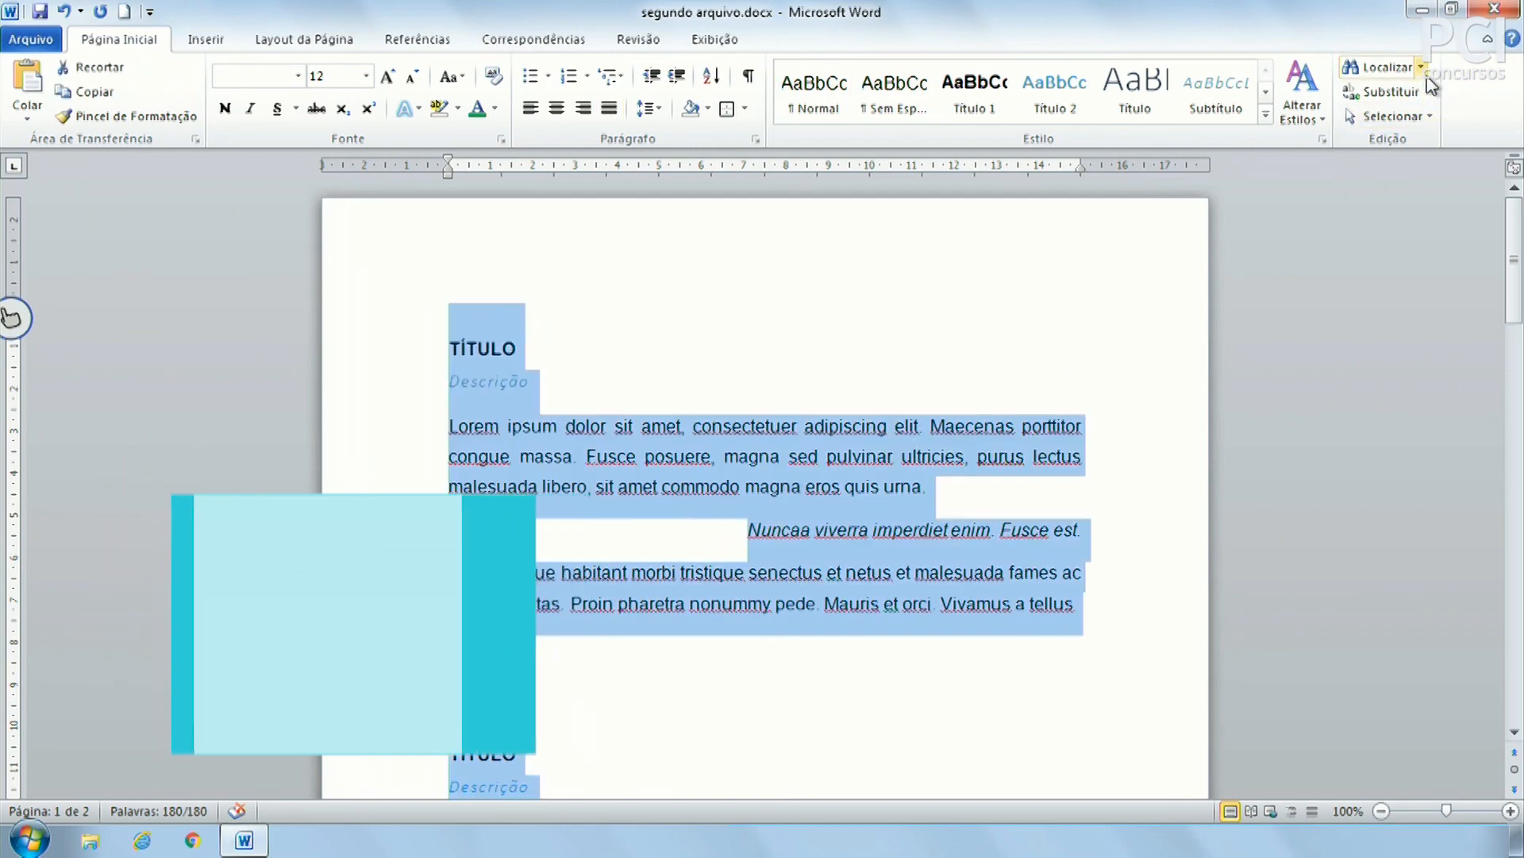
{"action": "left_click", "coordinate": [1425, 119]}
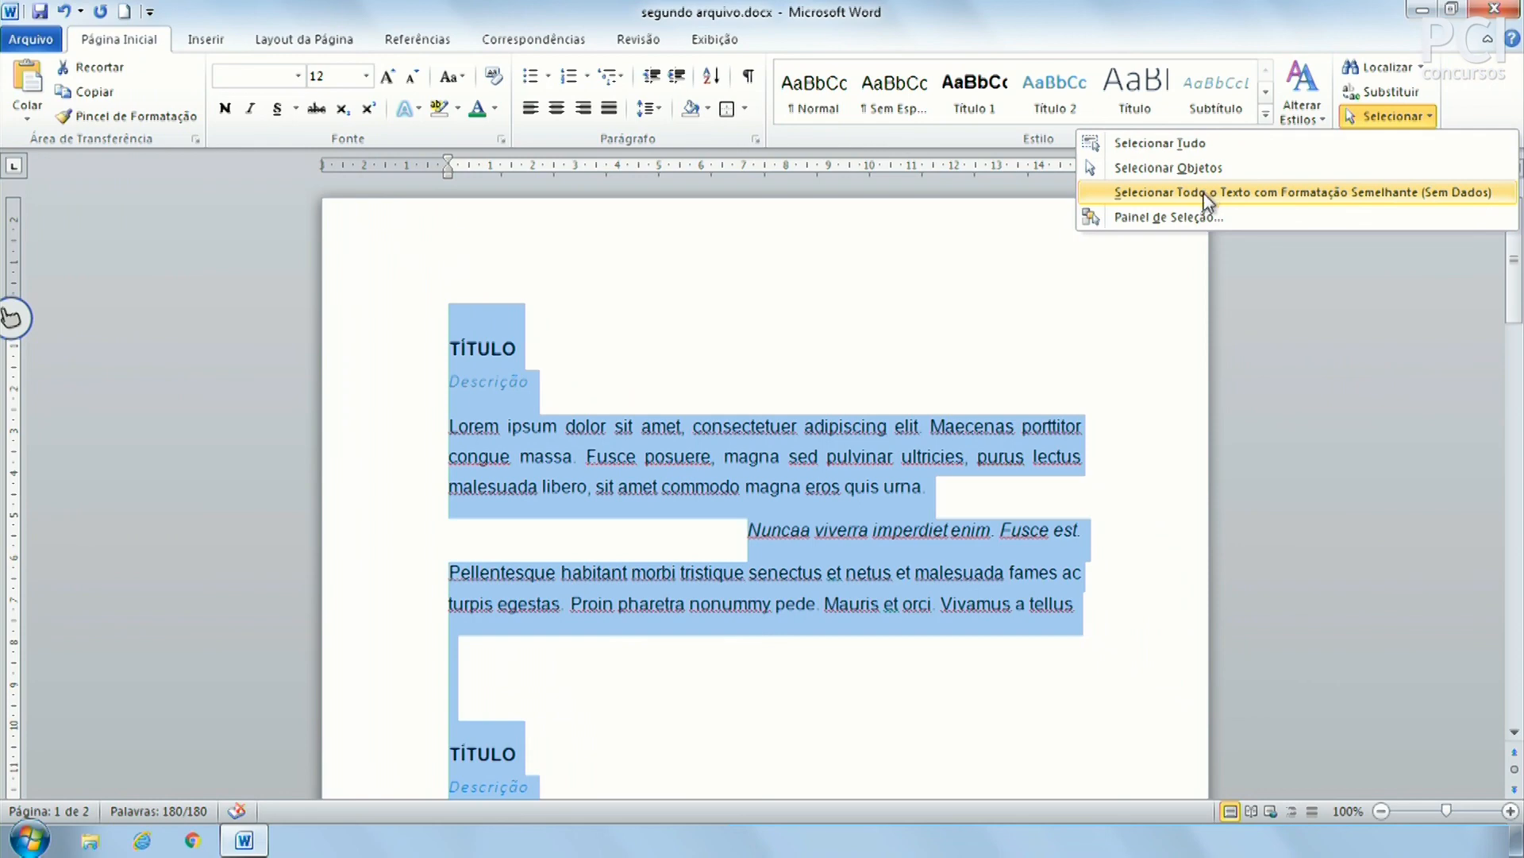
Practise selecting text in the first paragraph, from Lorem through Fusce to the whole paragraph
{"action": "left_click", "coordinate": [866, 341]}
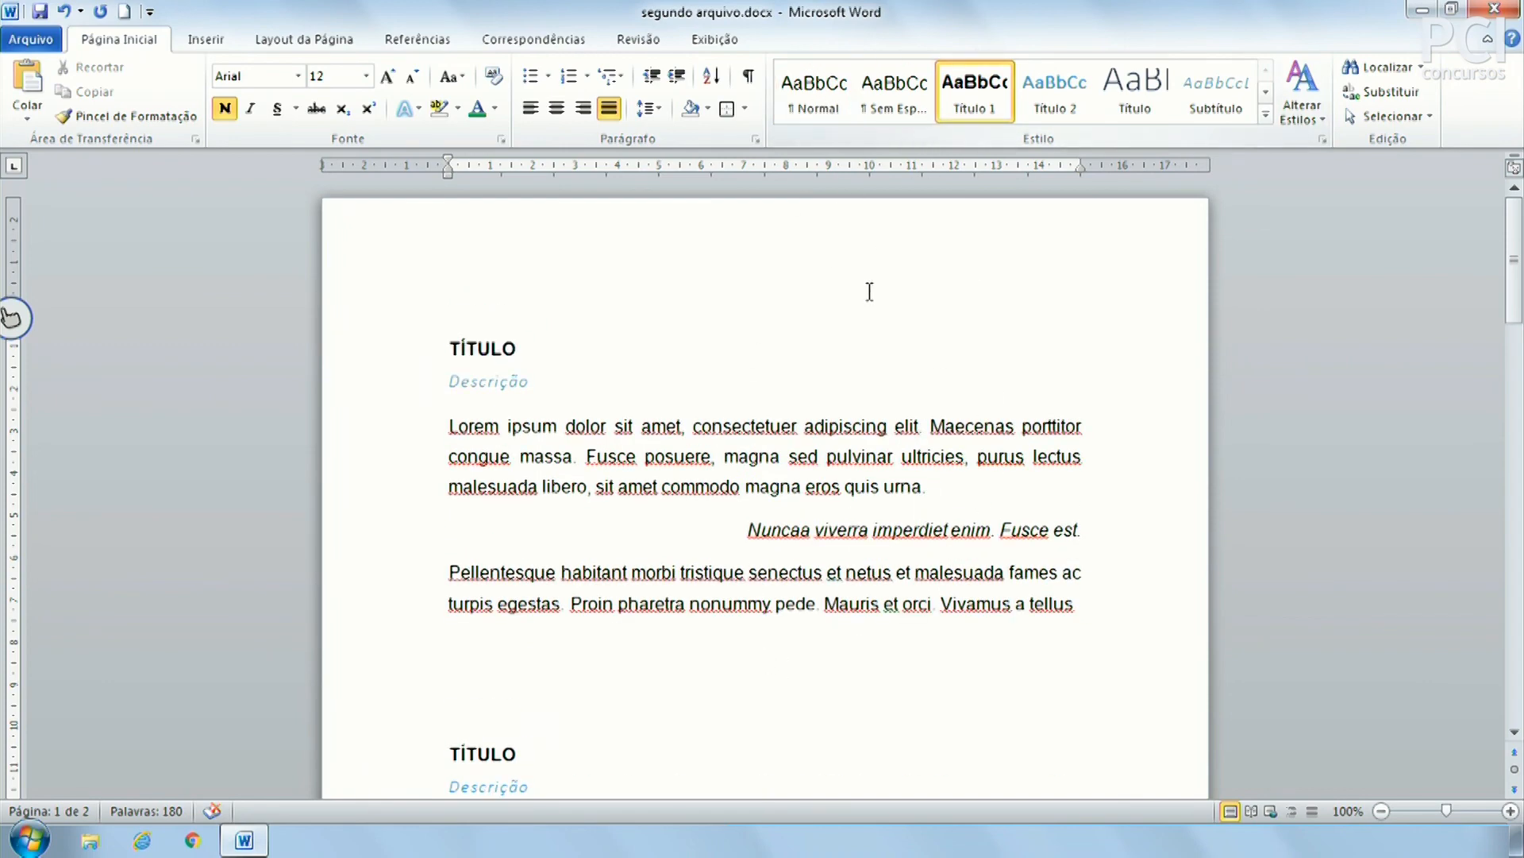
{"action": "left_click", "coordinate": [598, 435]}
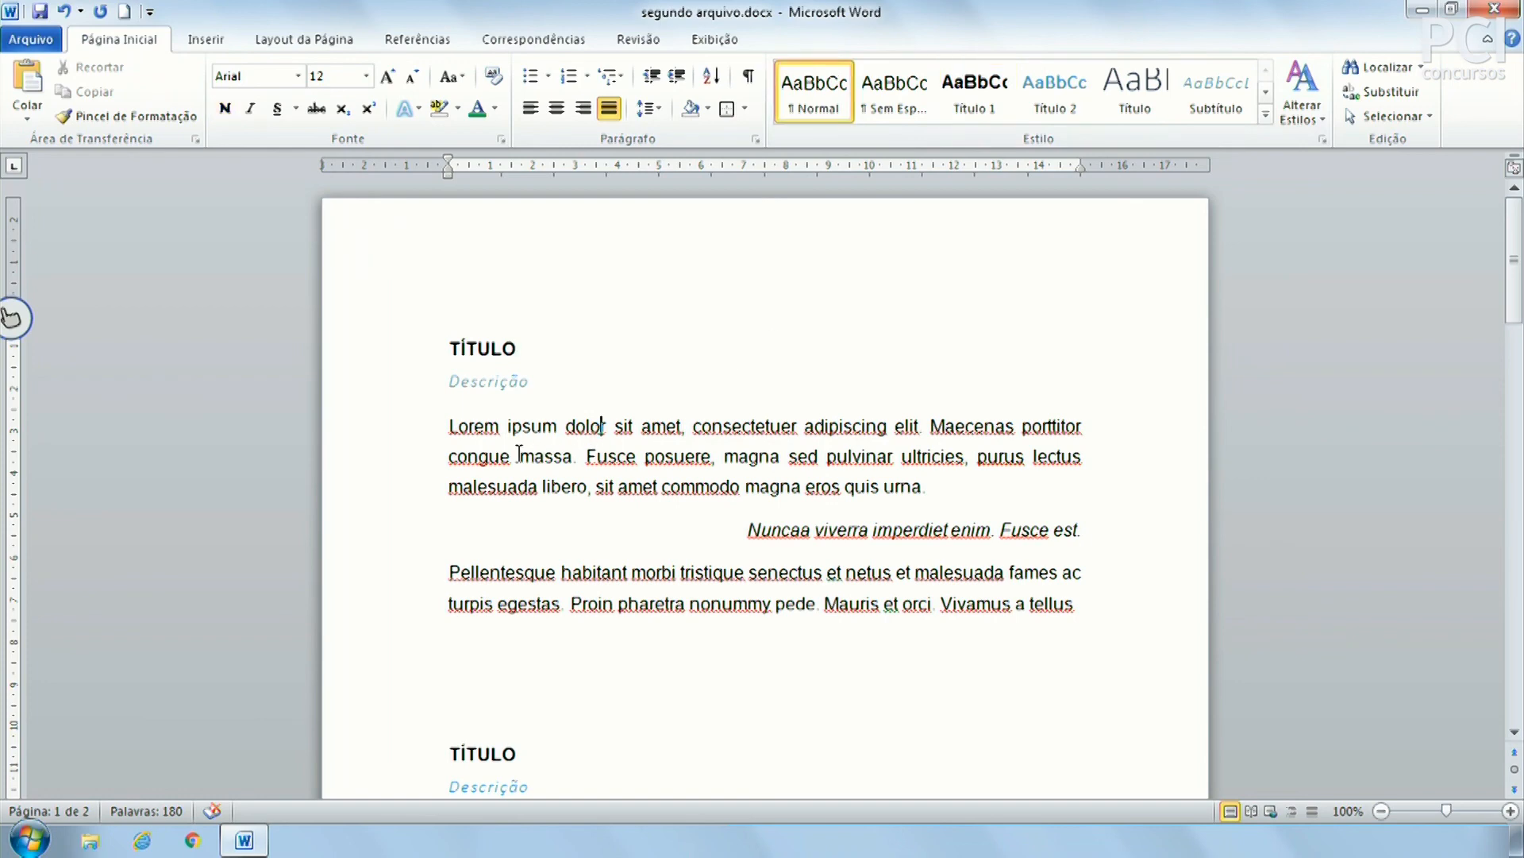
{"action": "left_click_drag", "start_coordinate": [506, 408], "coordinate": [632, 451]}
{"action": "left_click", "coordinate": [597, 423]}
{"action": "left_click_drag", "start_coordinate": [391, 435], "coordinate": [390, 510]}
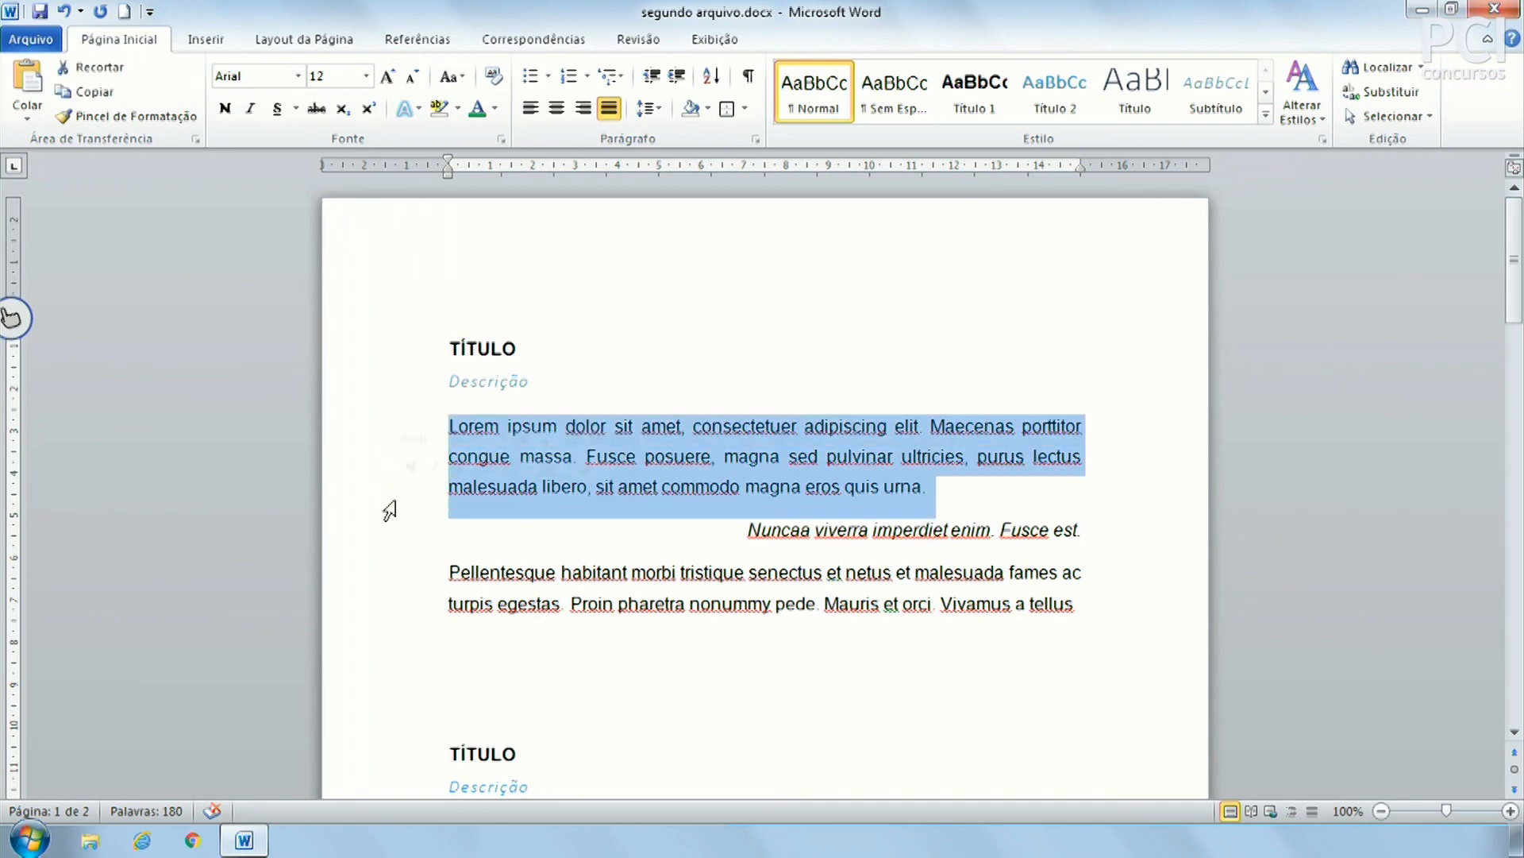
Make the words from 'dolor' to 'sit amet' bold, then undo the bold
{"action": "left_click", "coordinate": [633, 378]}
{"action": "left_click_drag", "start_coordinate": [604, 426], "coordinate": [664, 486]}
{"action": "left_click", "coordinate": [674, 456]}
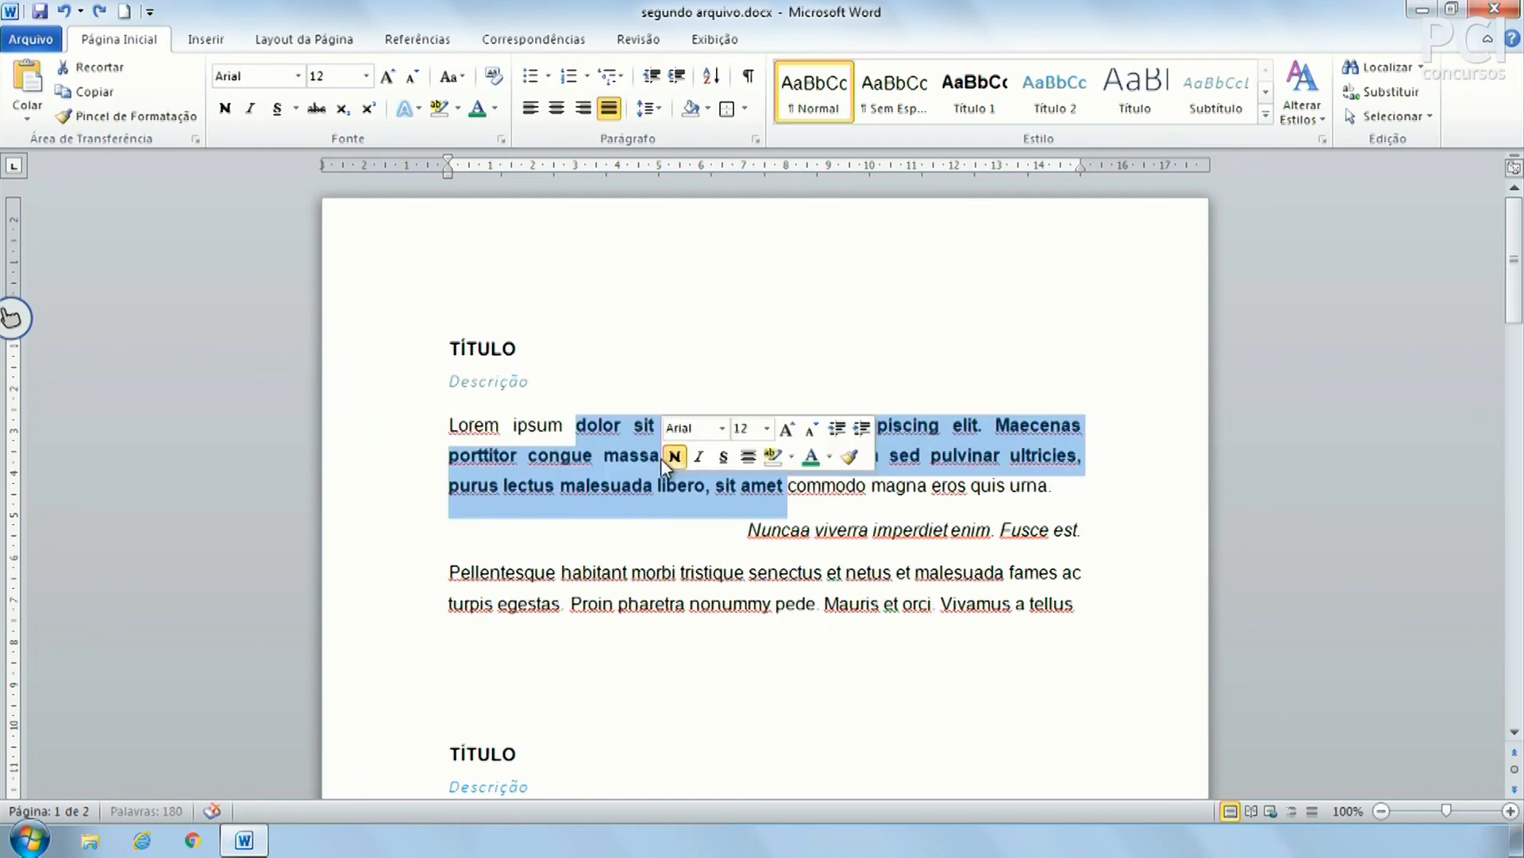
{"action": "key", "text": "ctrl+z"}
{"action": "left_click", "coordinate": [588, 428]}
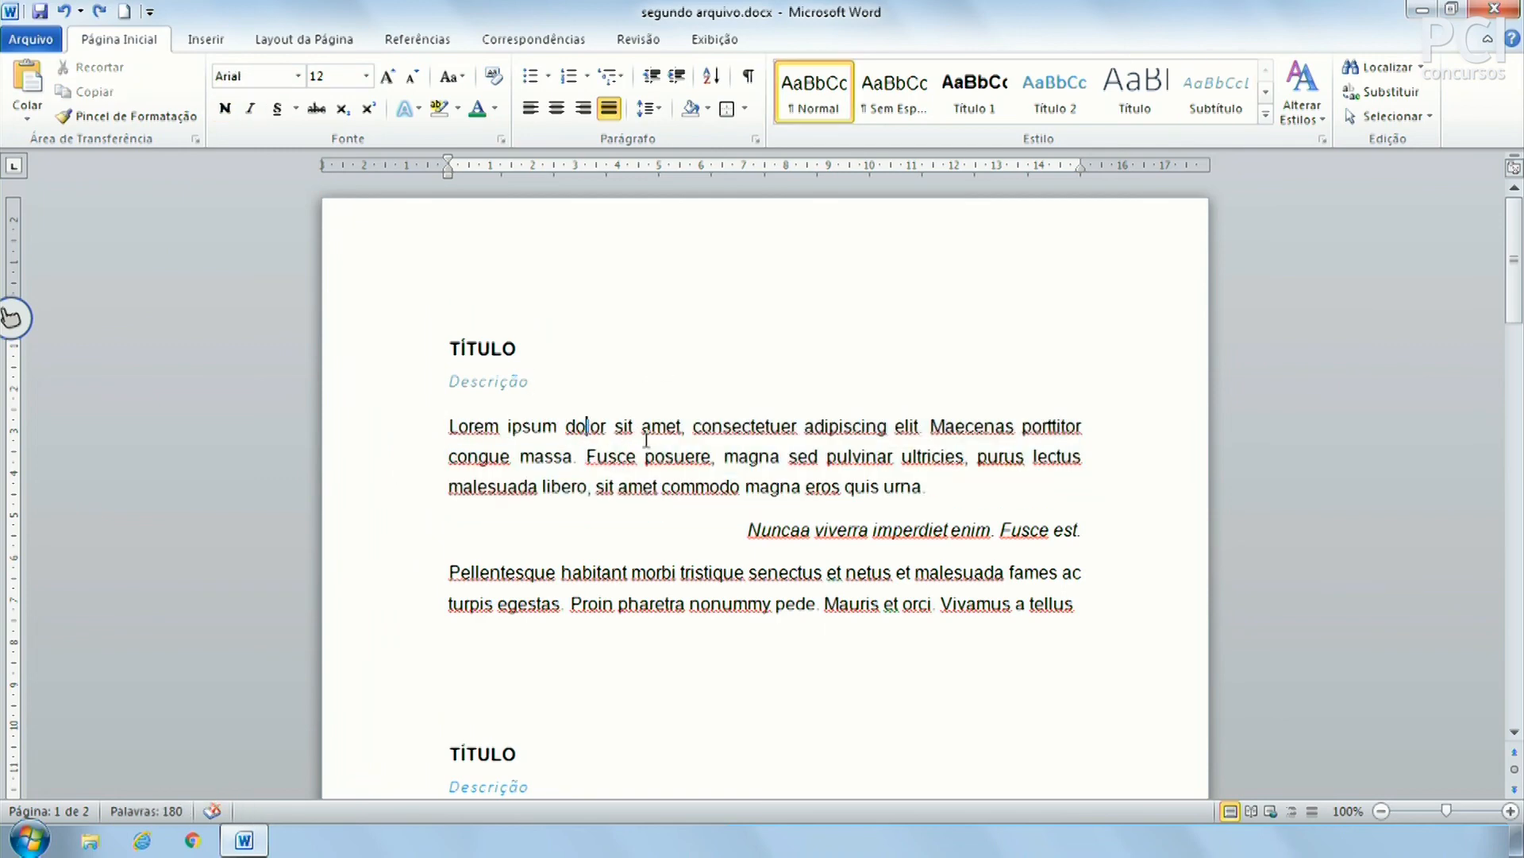
Use Selecionar texto com formatação semelhante to select all body text formatted like the paragraph
{"action": "left_click", "coordinate": [1398, 117]}
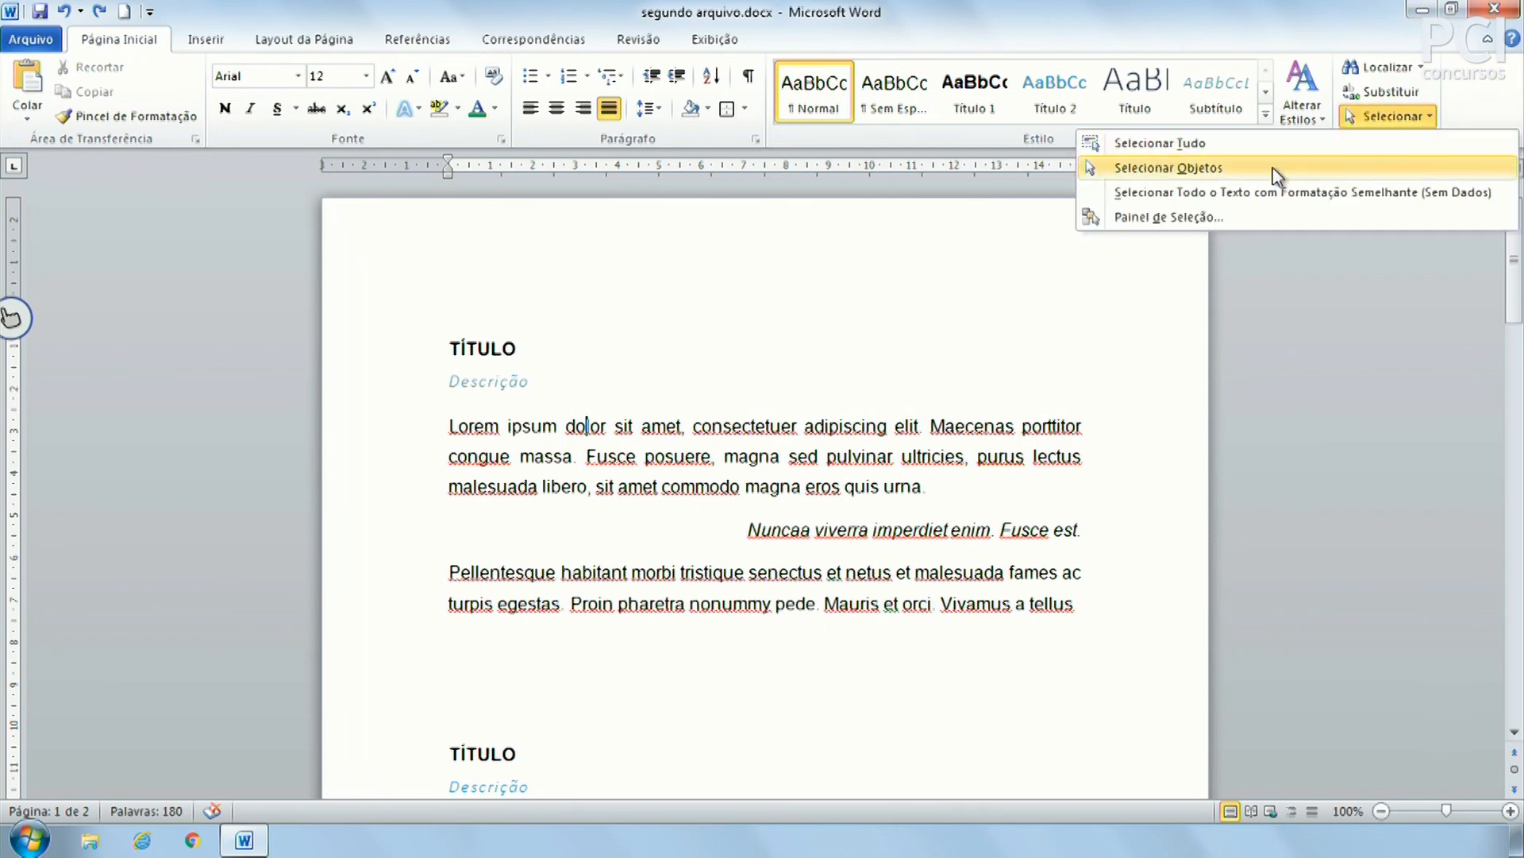
{"action": "left_click", "coordinate": [1243, 200]}
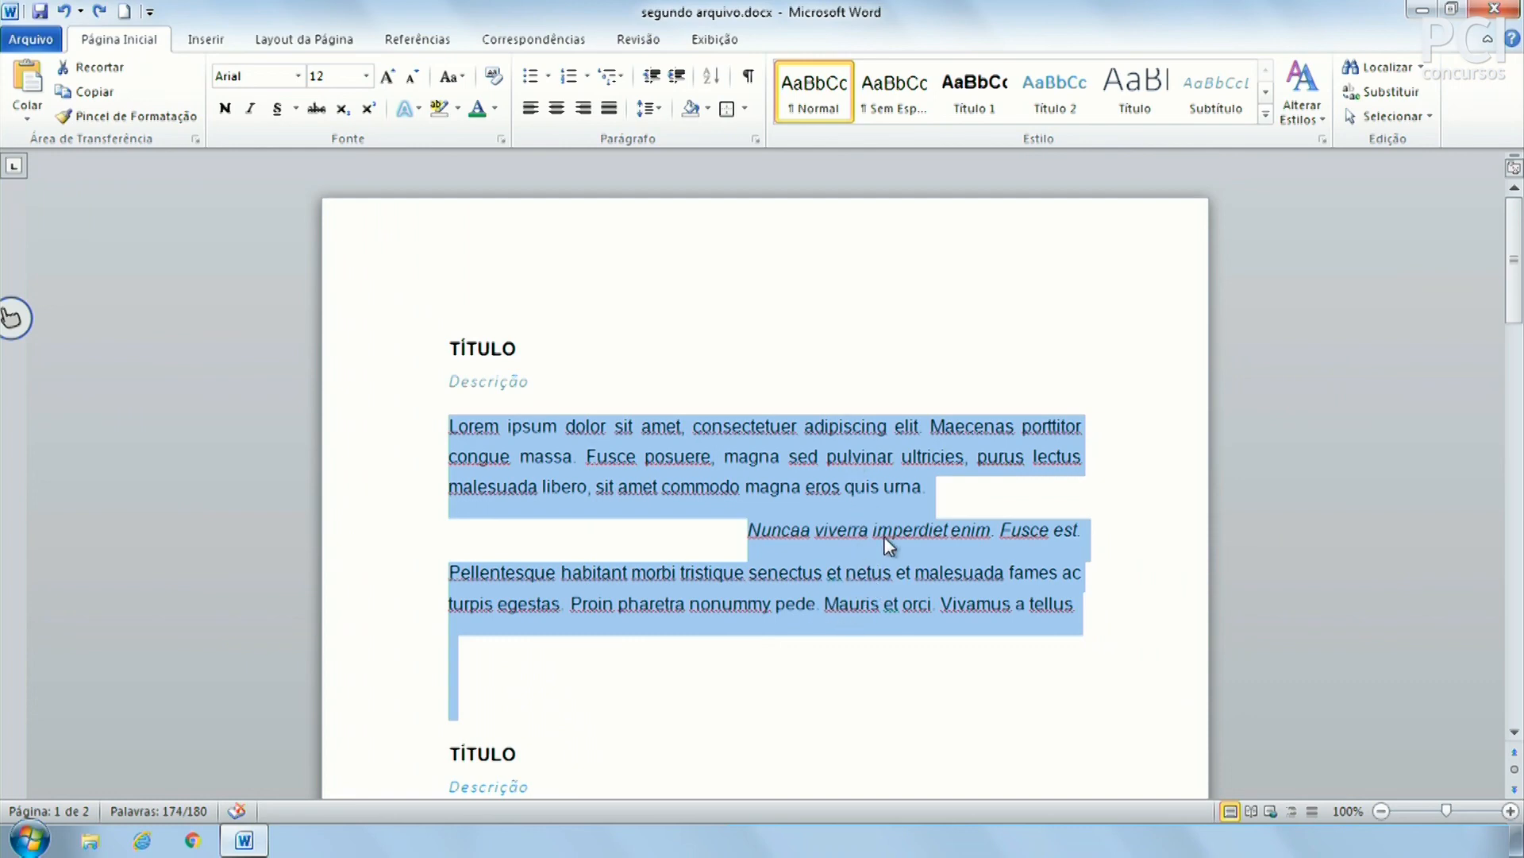
{"action": "scroll", "coordinate": [884, 540], "scroll_direction": "down", "scroll_amount": 4}
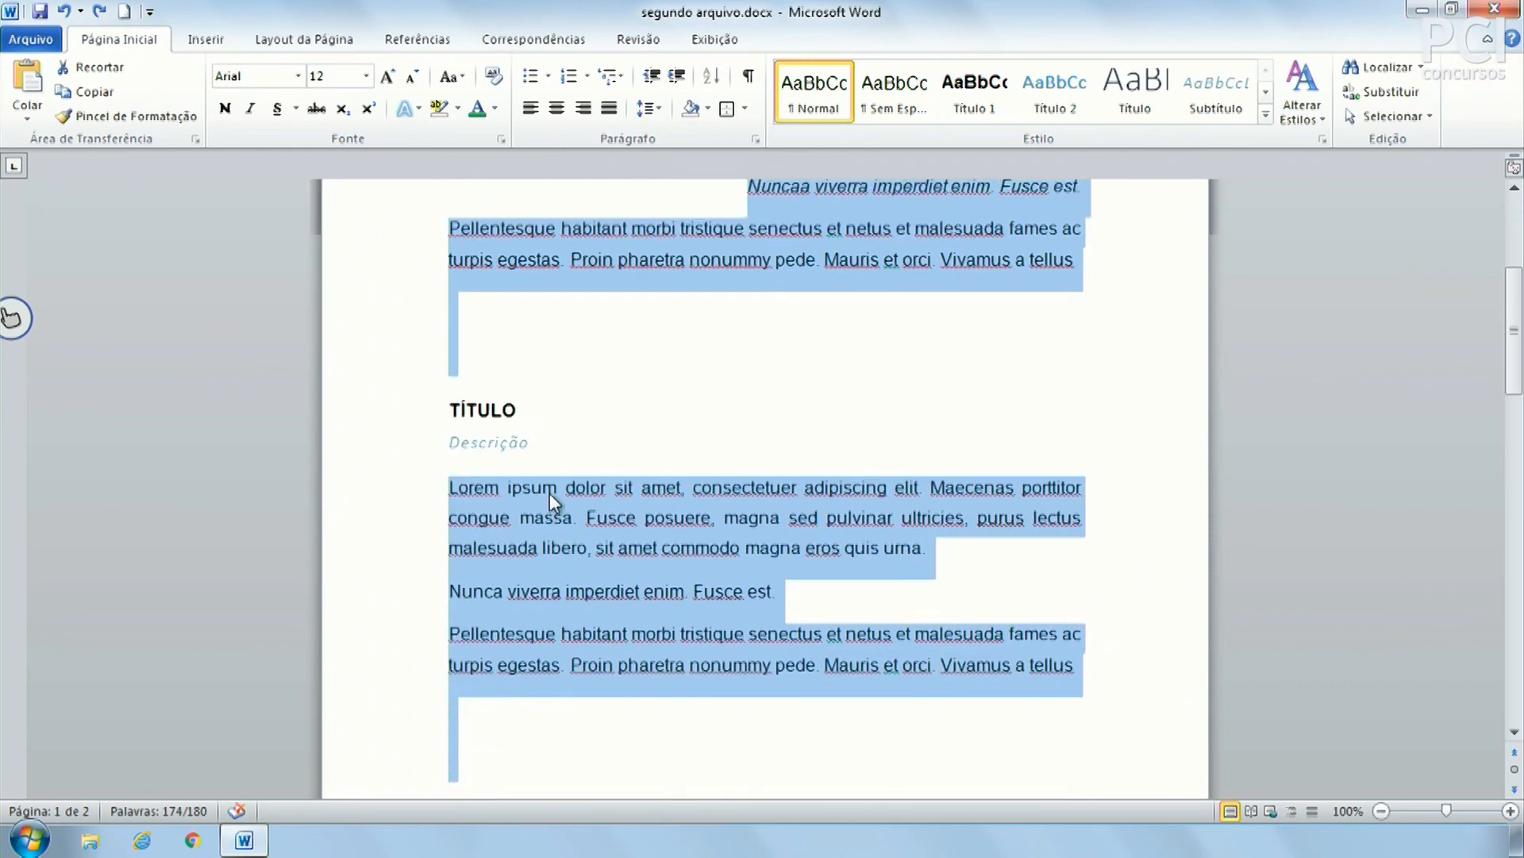
{"action": "scroll", "coordinate": [640, 478], "scroll_direction": "down", "scroll_amount": 4}
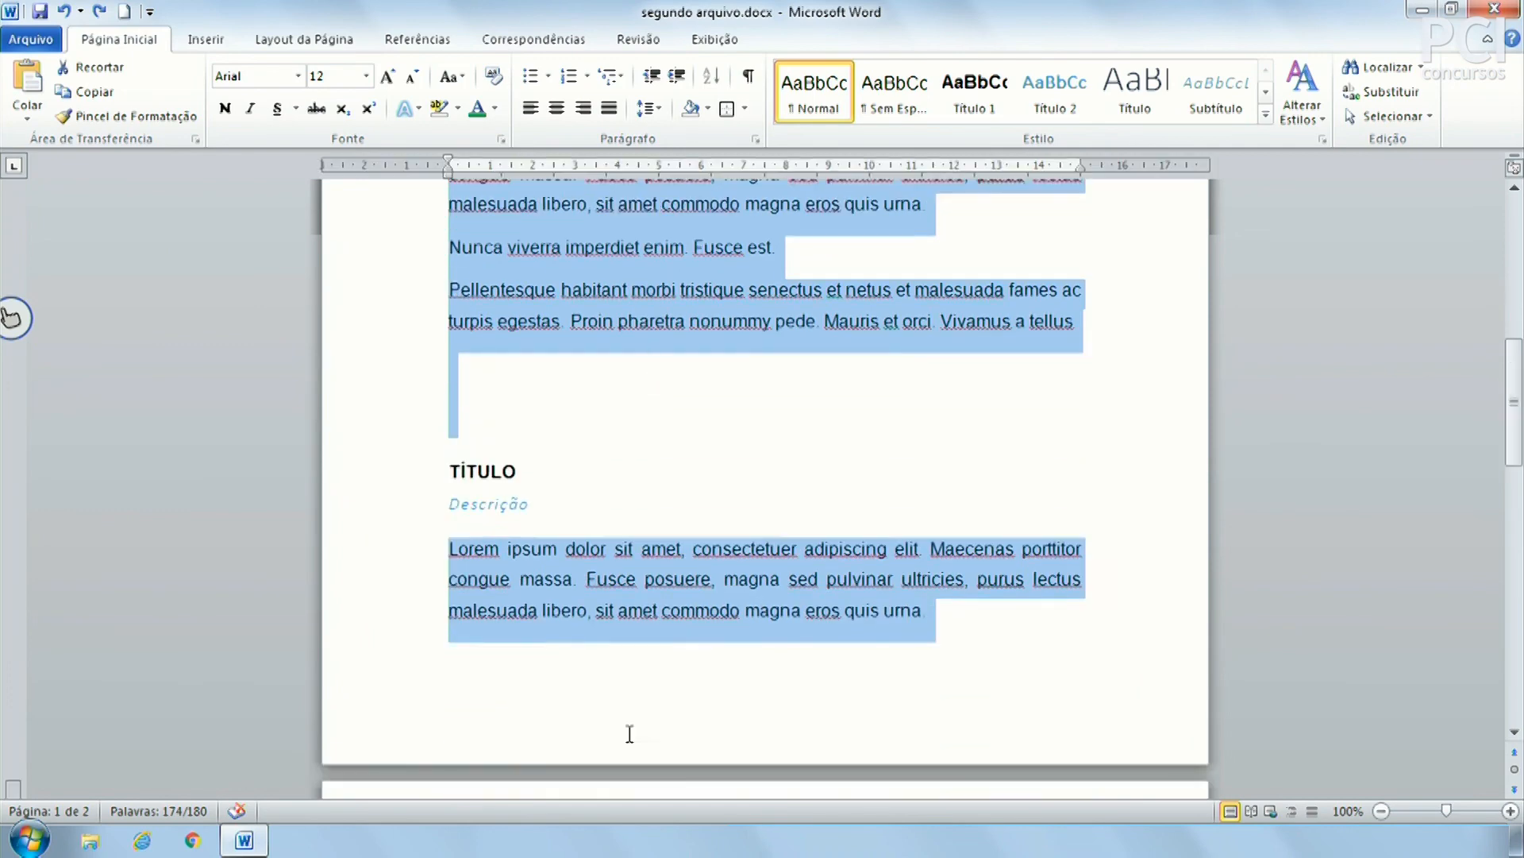
{"action": "scroll", "coordinate": [628, 516], "scroll_direction": "up", "scroll_amount": 7}
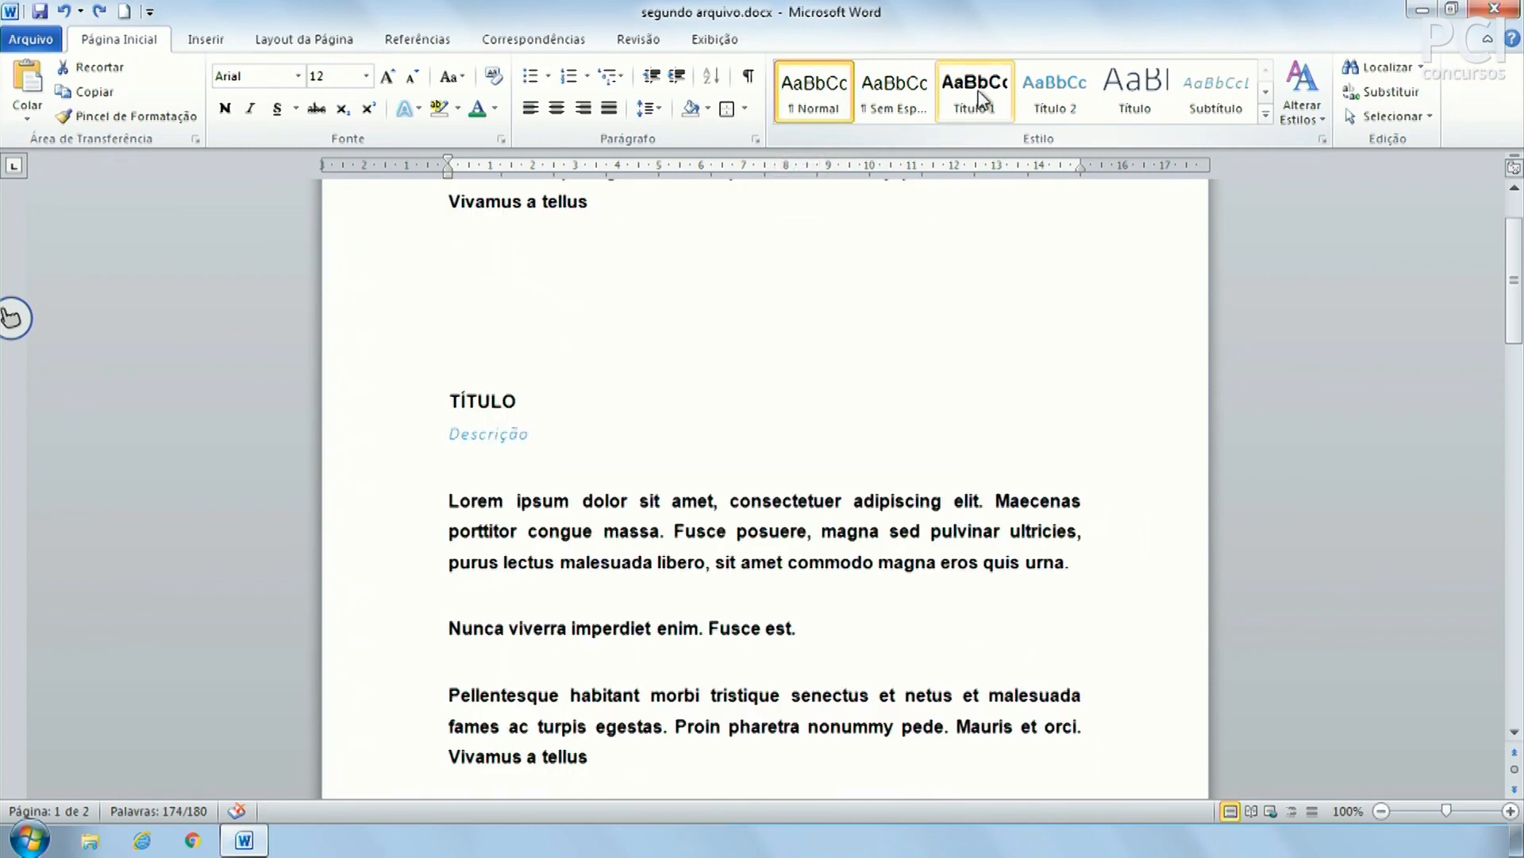
Apply the Título 1 style to the selected body text, then undo it
{"action": "left_click", "coordinate": [978, 87]}
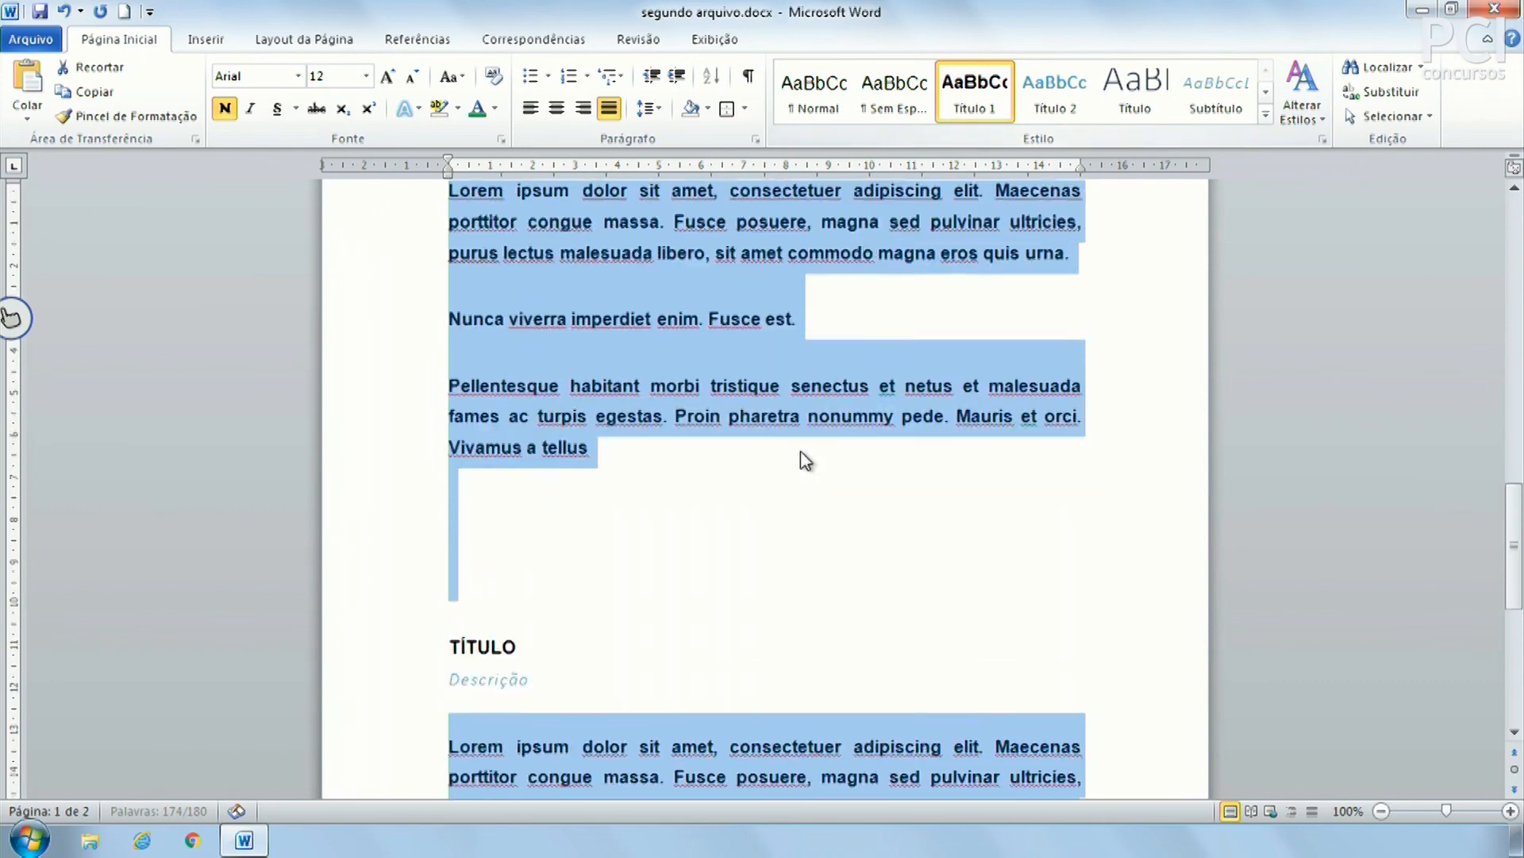
{"action": "scroll", "coordinate": [802, 453], "scroll_direction": "up", "scroll_amount": 13}
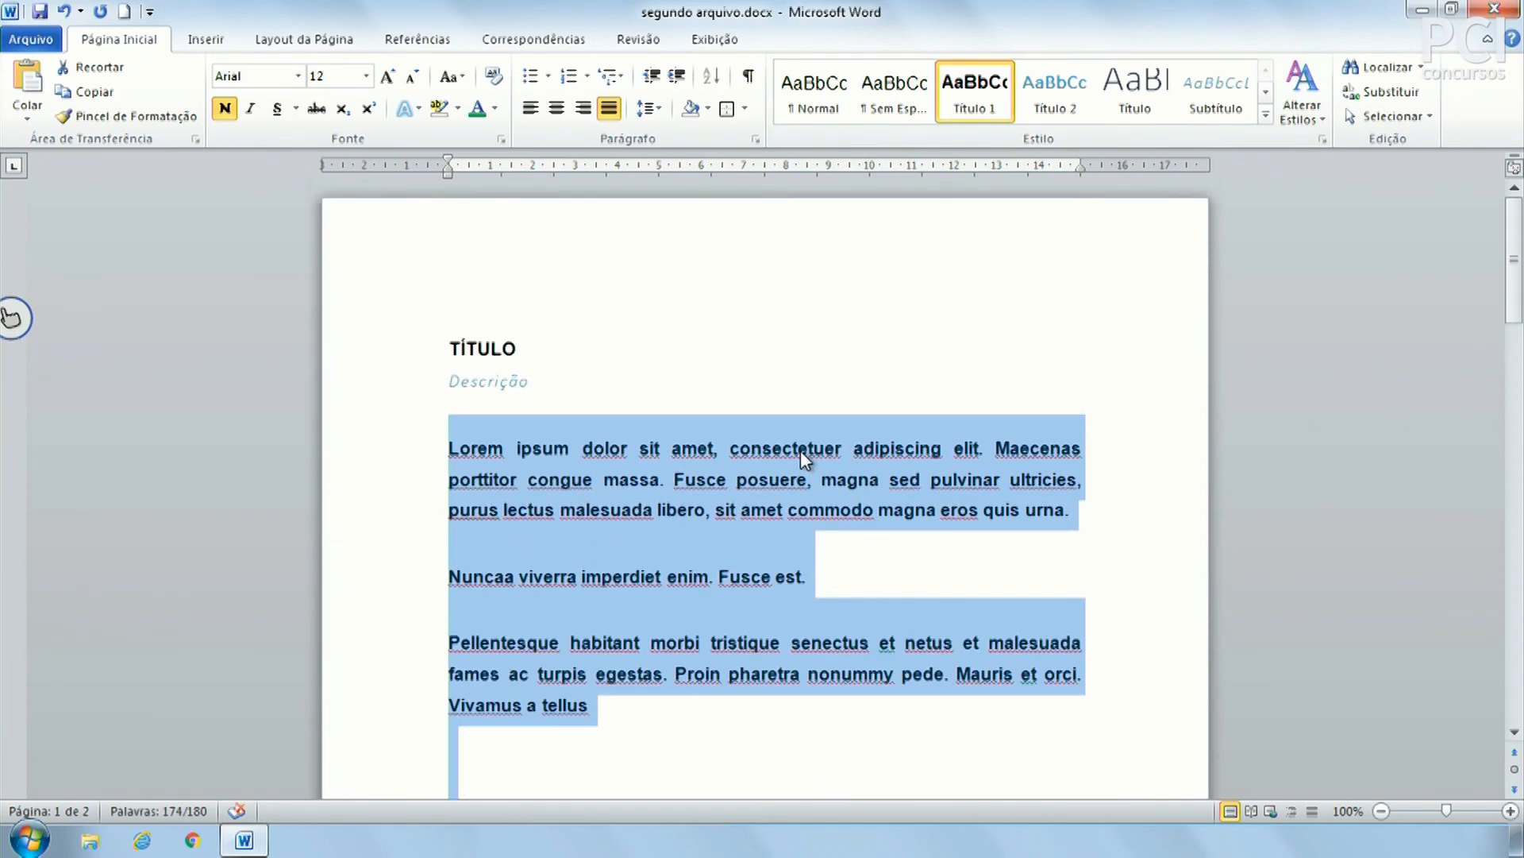
{"action": "left_click", "coordinate": [532, 432]}
{"action": "left_click_drag", "start_coordinate": [489, 447], "coordinate": [597, 706]}
{"action": "left_click", "coordinate": [656, 469]}
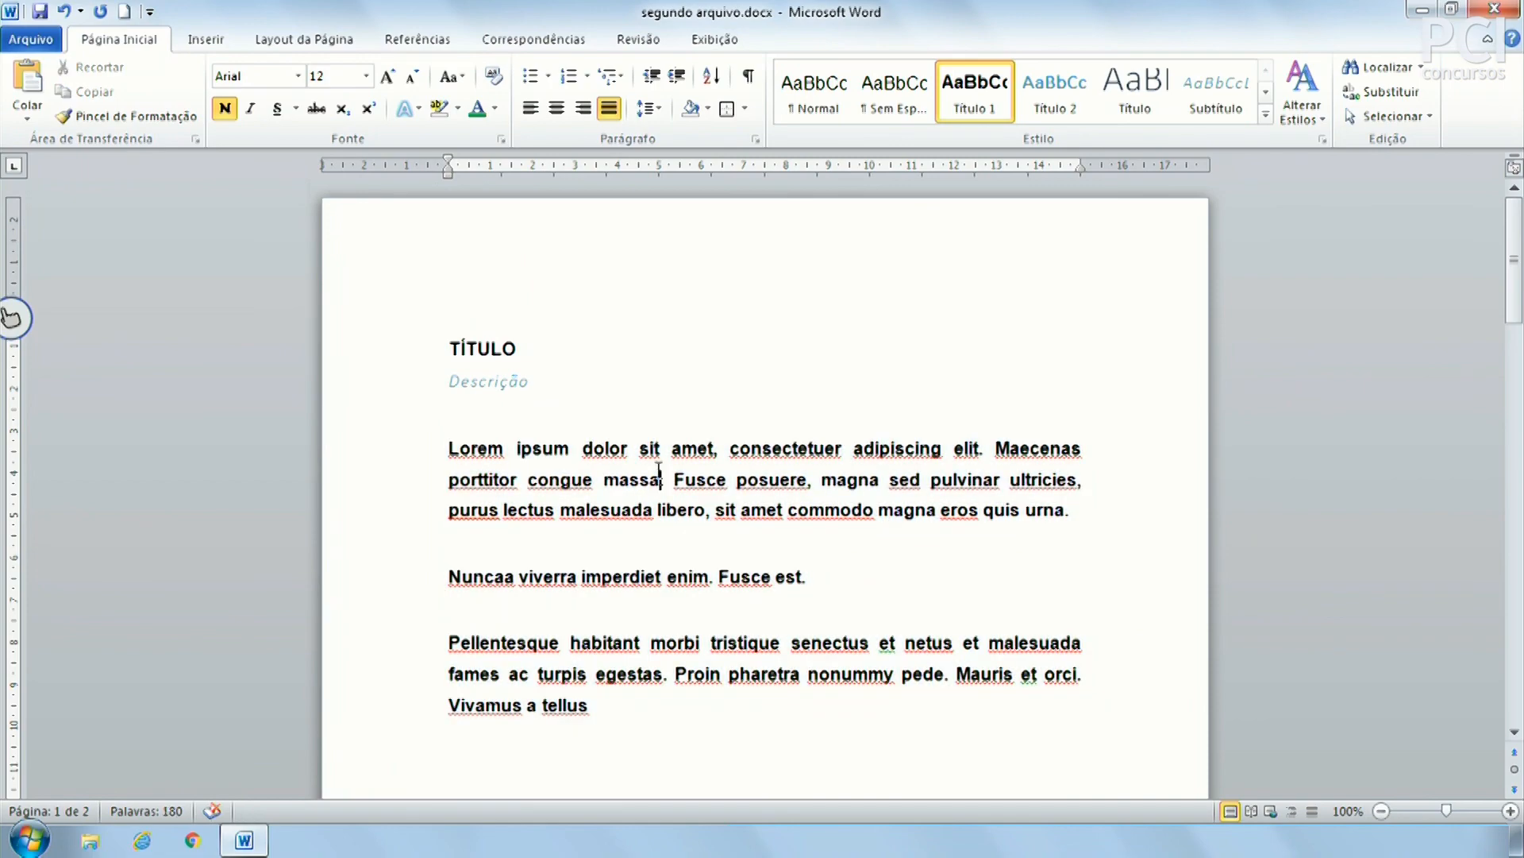
{"action": "key", "text": "ctrl+z"}
{"action": "scroll", "coordinate": [597, 381], "scroll_direction": "up", "scroll_amount": 6}
{"action": "scroll", "coordinate": [597, 385], "scroll_direction": "up", "scroll_amount": 5}
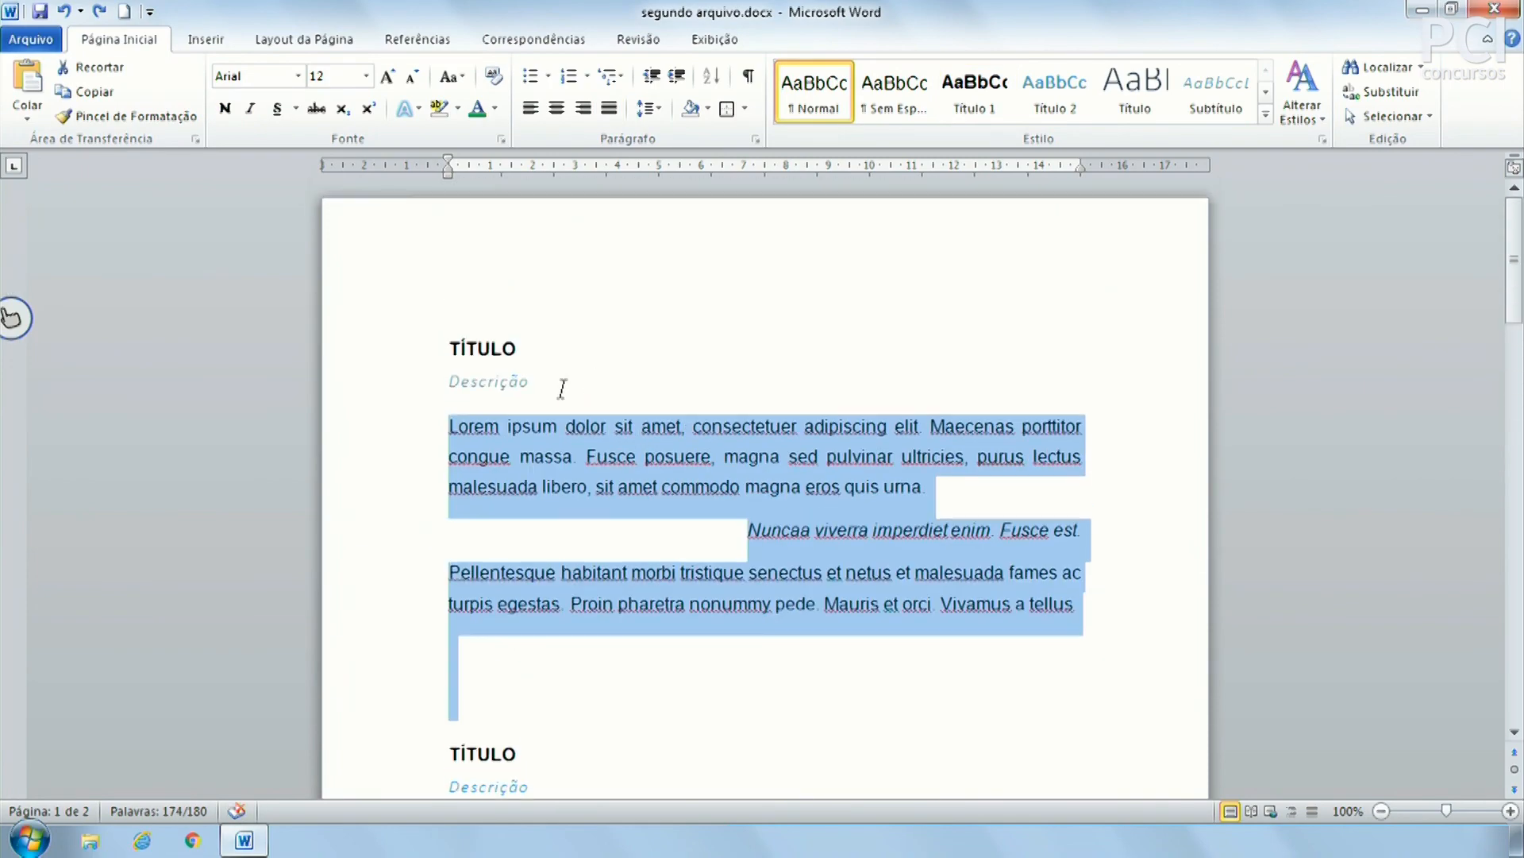
Select every heading formatted like the first TÍTULO heading using Selecionar texto com formatação semelhante
{"action": "left_click", "coordinate": [484, 355]}
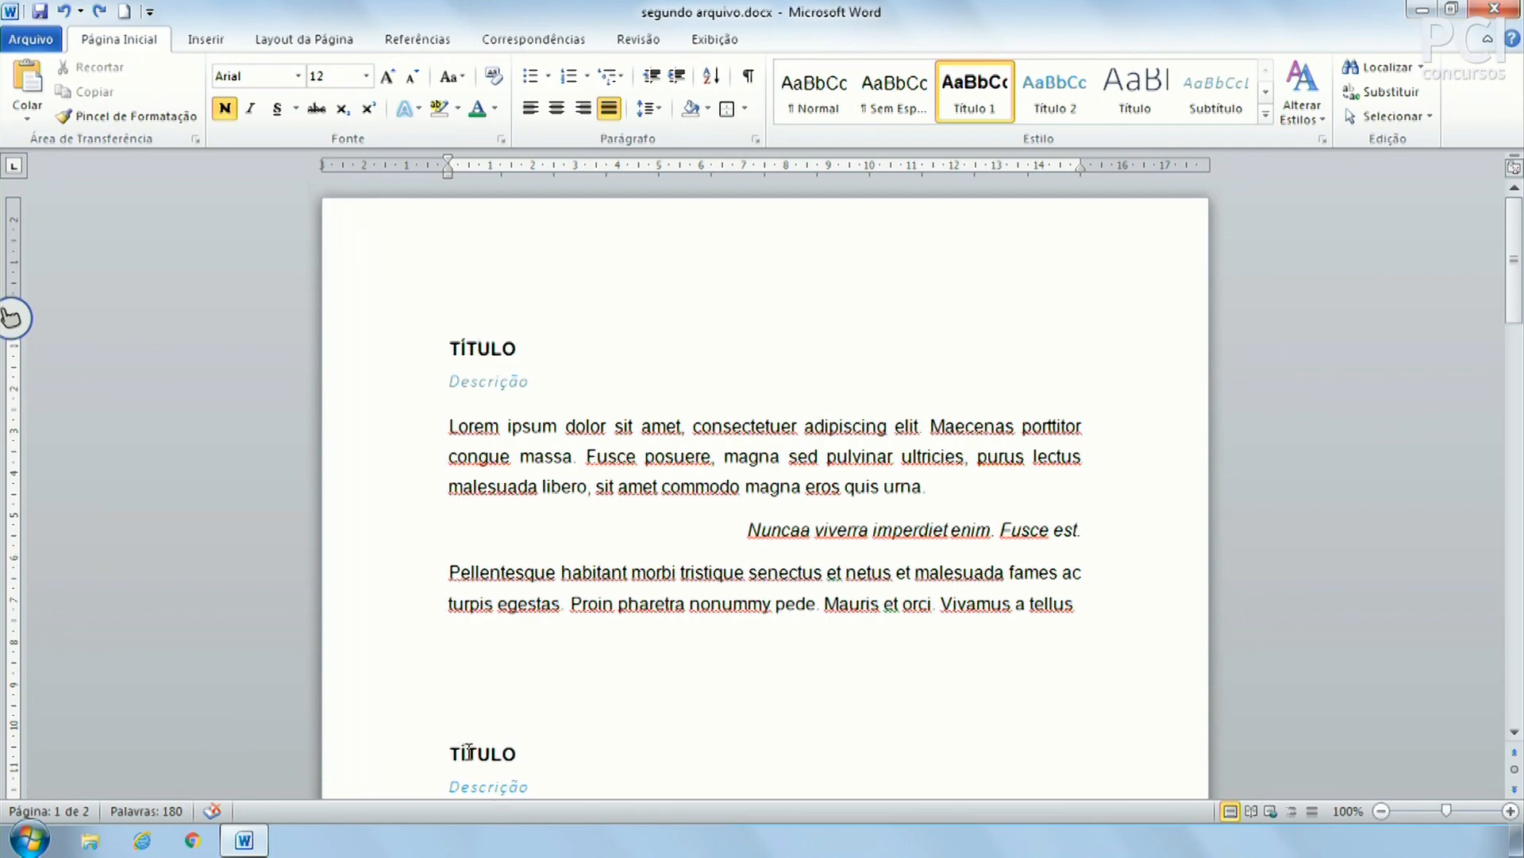
{"action": "scroll", "coordinate": [477, 715], "scroll_direction": "down", "scroll_amount": 5}
{"action": "scroll", "coordinate": [527, 633], "scroll_direction": "up", "scroll_amount": 5}
{"action": "left_click", "coordinate": [1390, 116]}
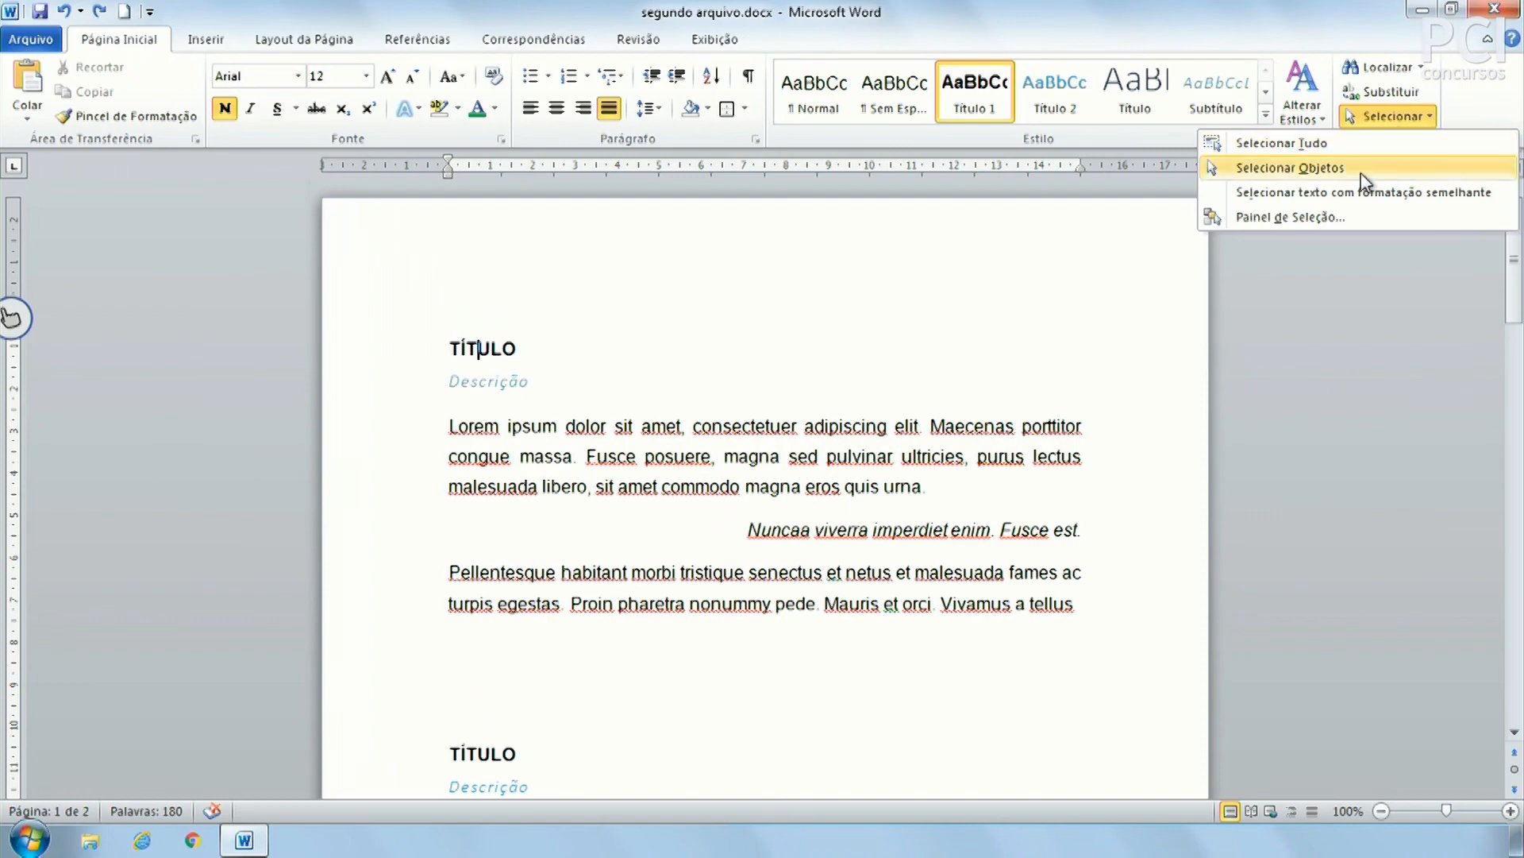
{"action": "left_click", "coordinate": [1350, 197]}
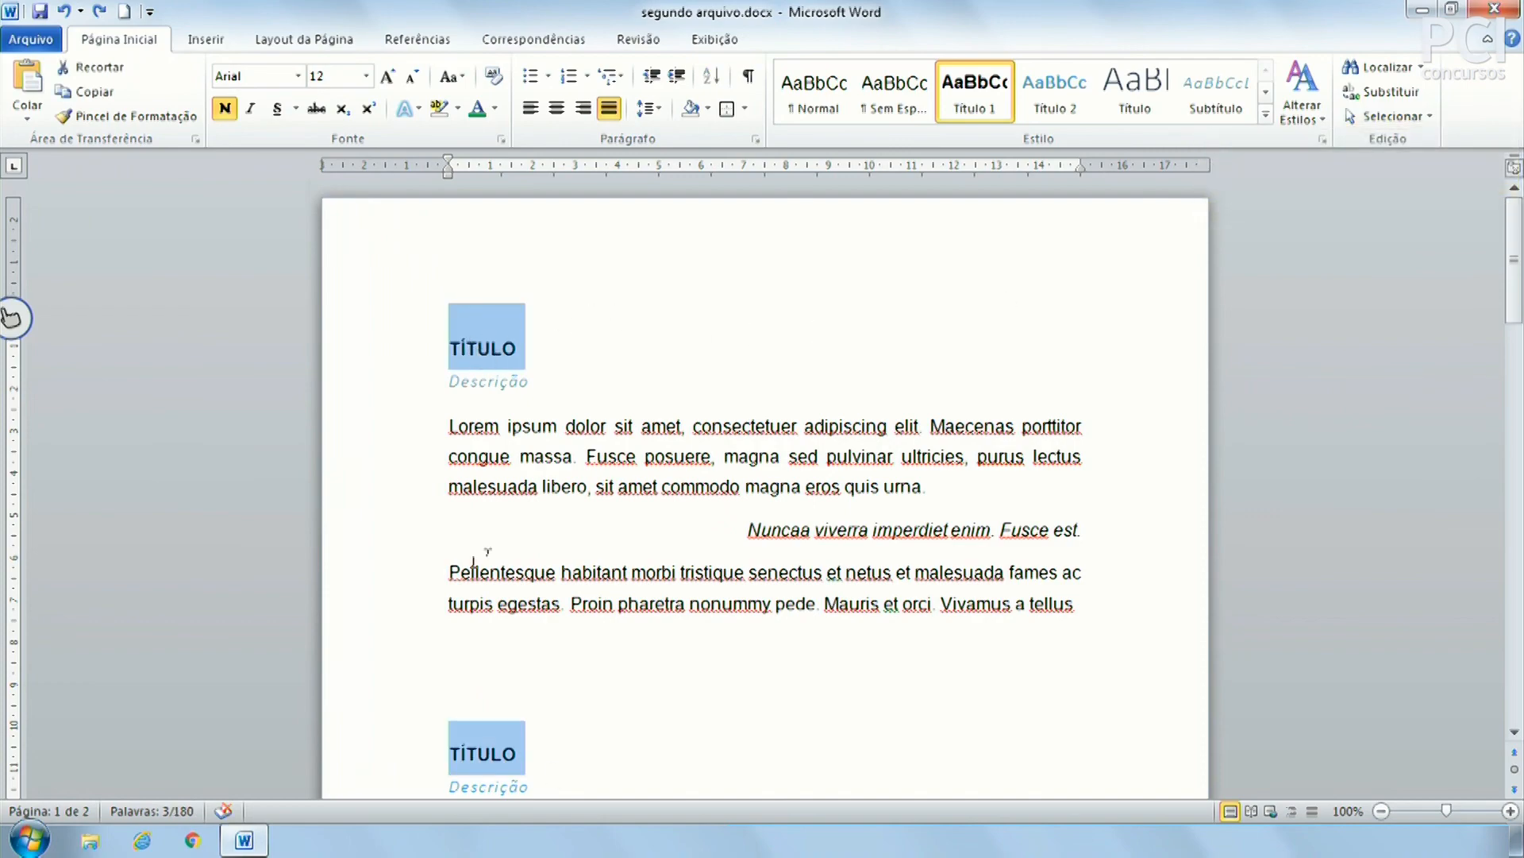
{"action": "scroll", "coordinate": [534, 573], "scroll_direction": "down", "scroll_amount": 1}
{"action": "scroll", "coordinate": [464, 621], "scroll_direction": "down", "scroll_amount": 6}
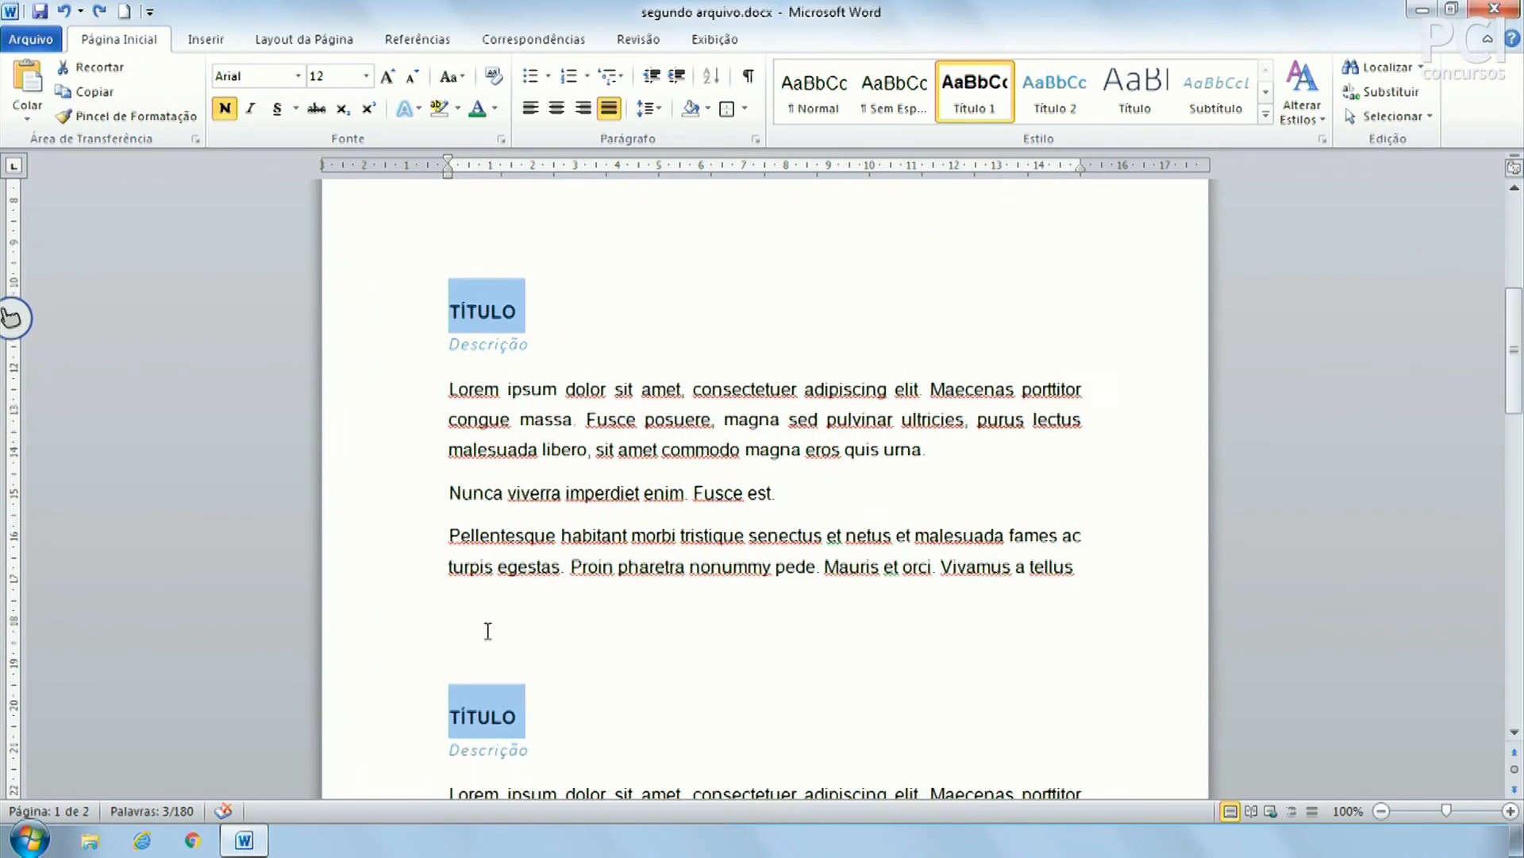
{"action": "scroll", "coordinate": [503, 609], "scroll_direction": "up", "scroll_amount": 7}
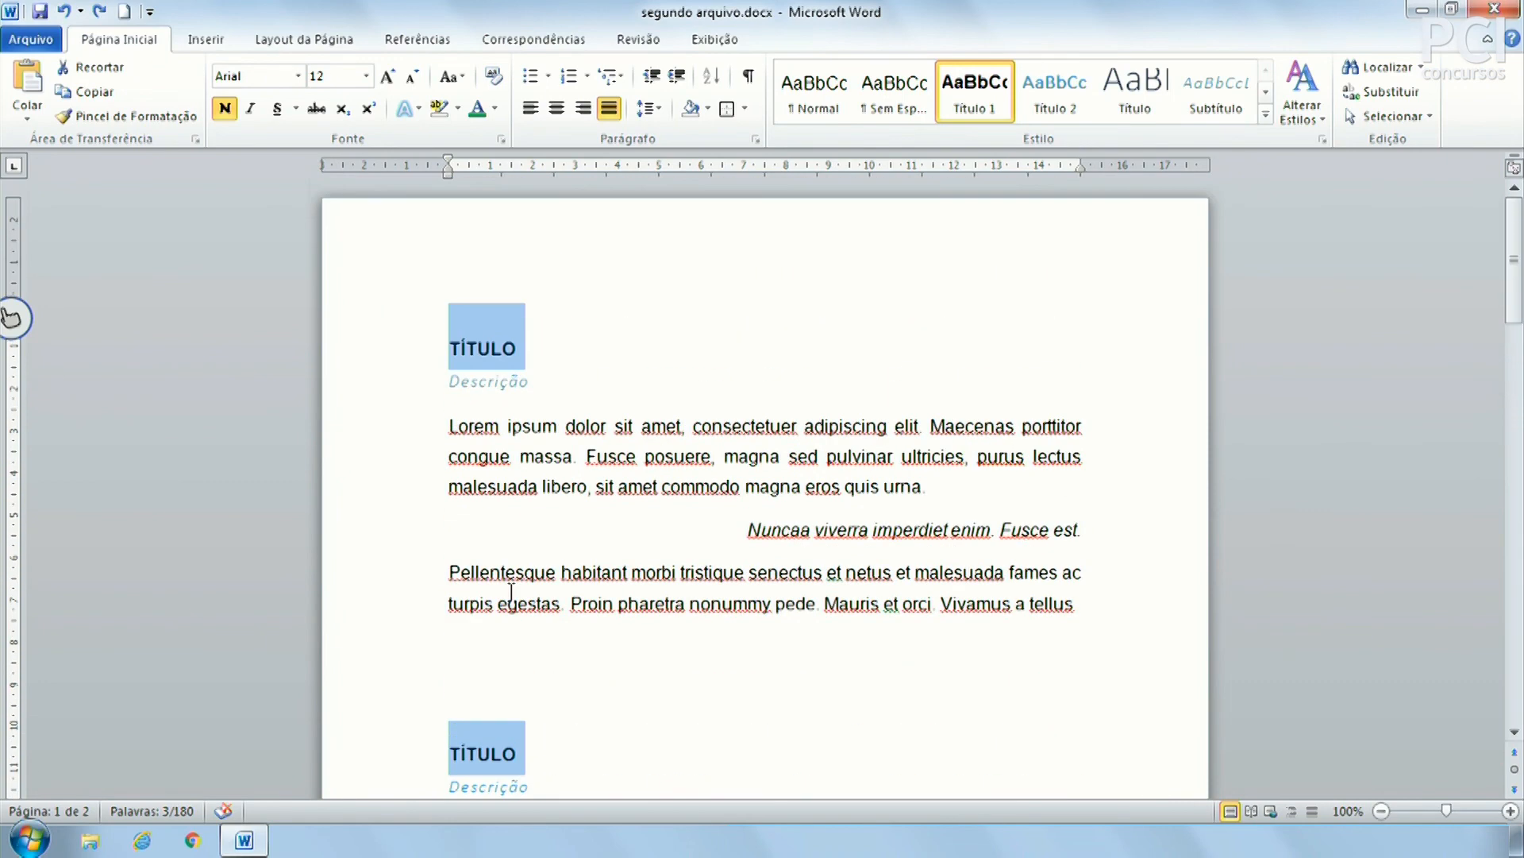
Deselect the TÍTULO headings, place the caret after Descrição, and show the Inserir tab
{"action": "left_click", "coordinate": [503, 595]}
{"action": "left_click", "coordinate": [413, 341]}
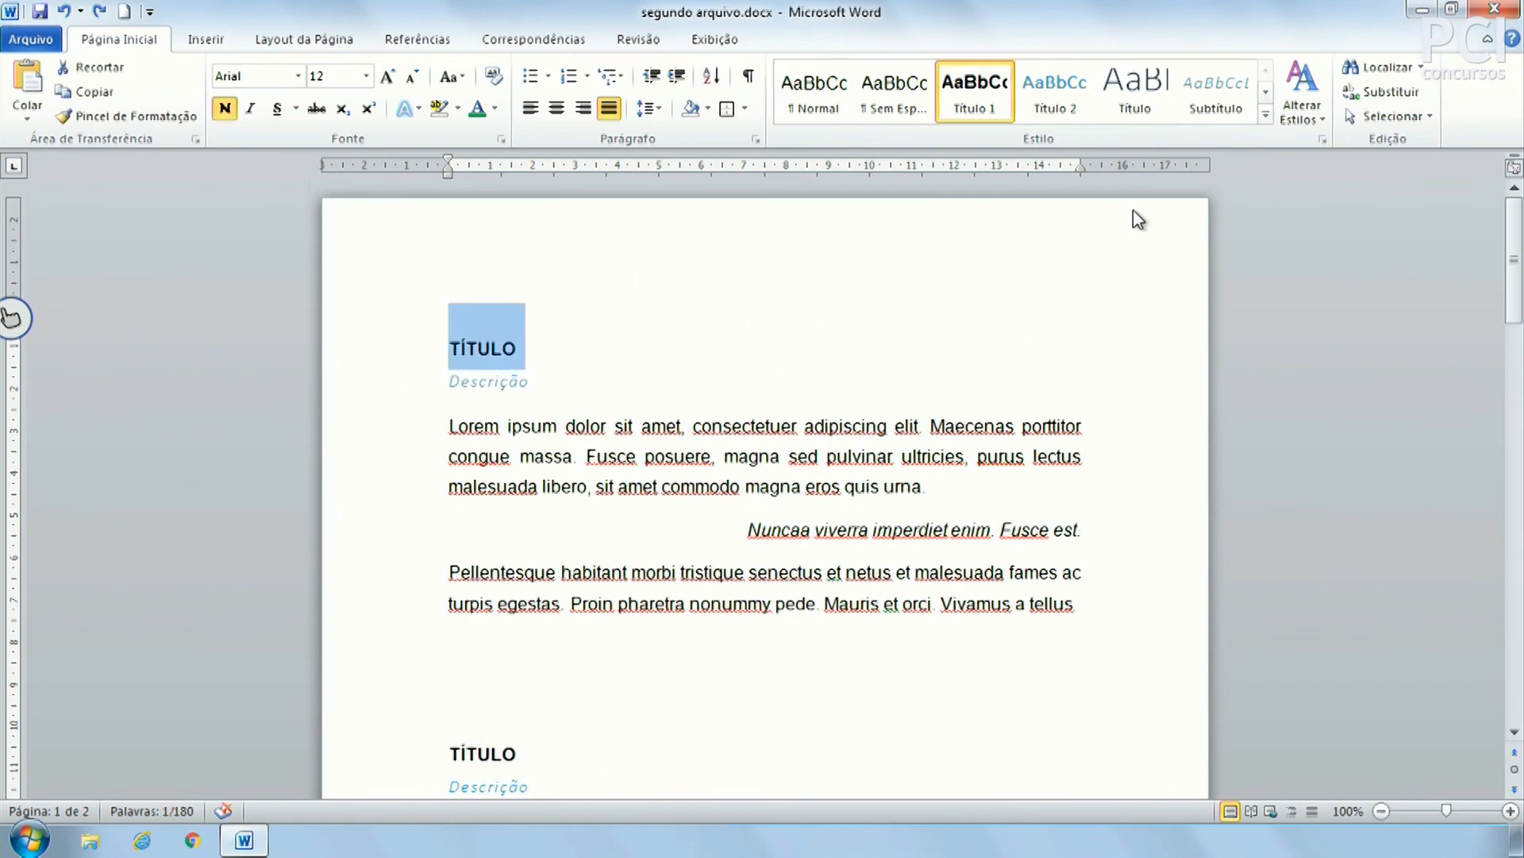
{"action": "left_click", "coordinate": [372, 763]}
{"action": "left_click", "coordinate": [835, 385]}
{"action": "scroll", "coordinate": [836, 386], "scroll_direction": "down", "scroll_amount": 3}
{"action": "scroll", "coordinate": [836, 386], "scroll_direction": "up", "scroll_amount": 3}
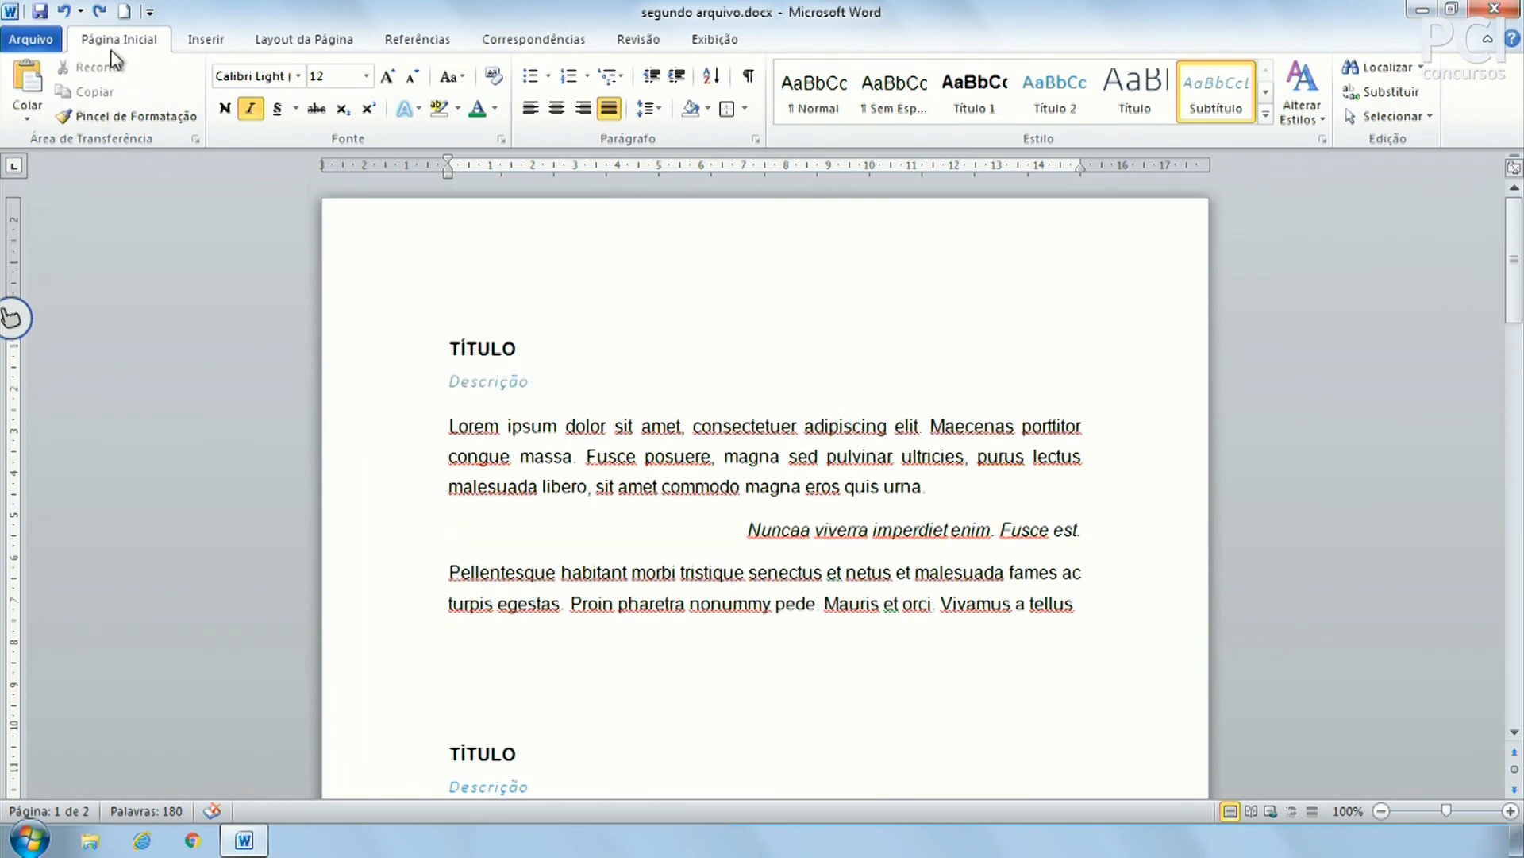
{"action": "left_click", "coordinate": [199, 39]}
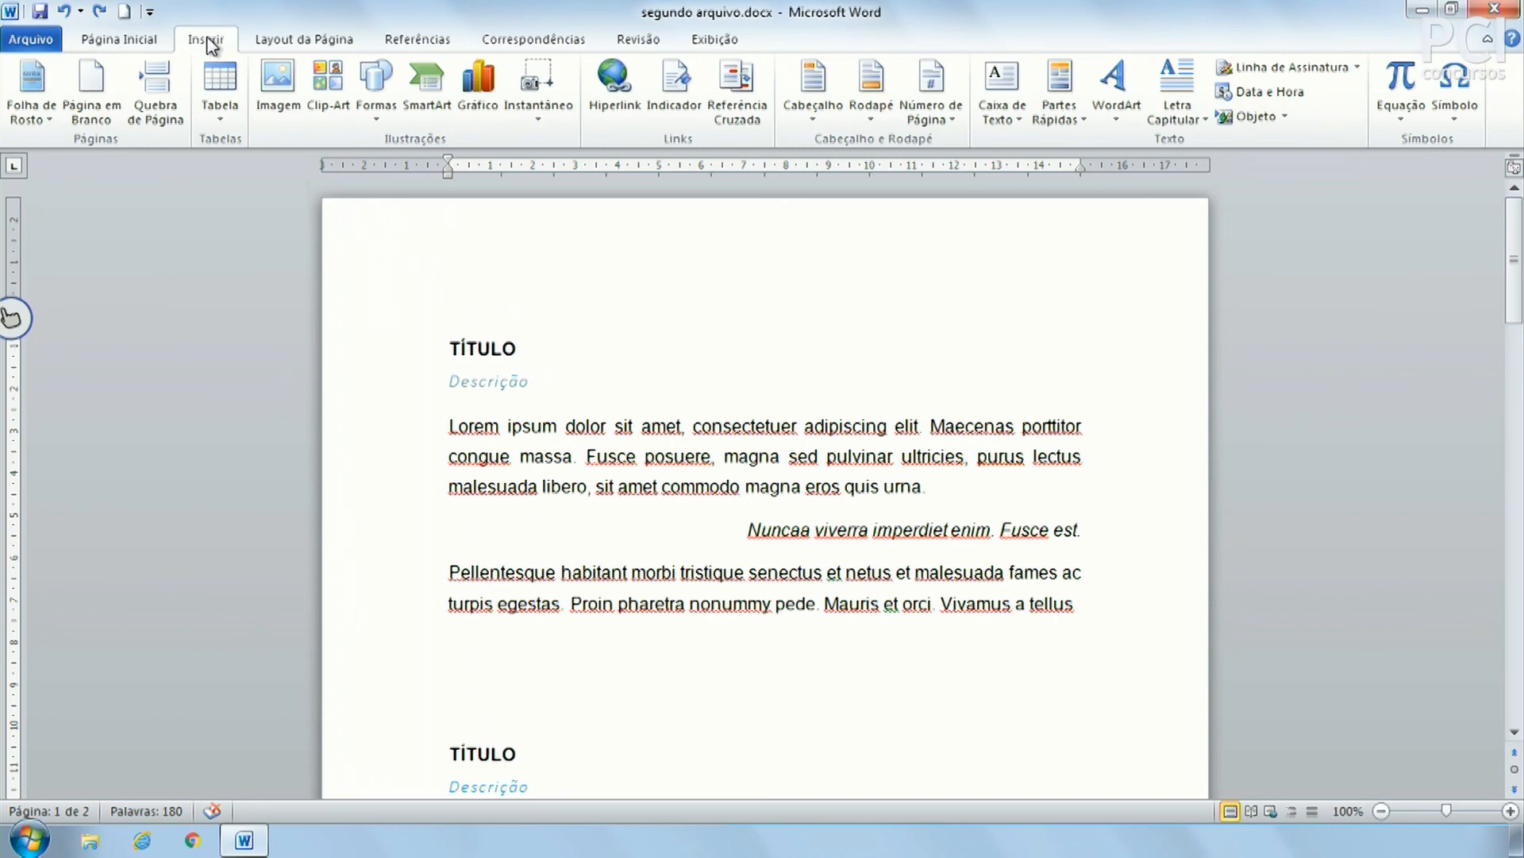